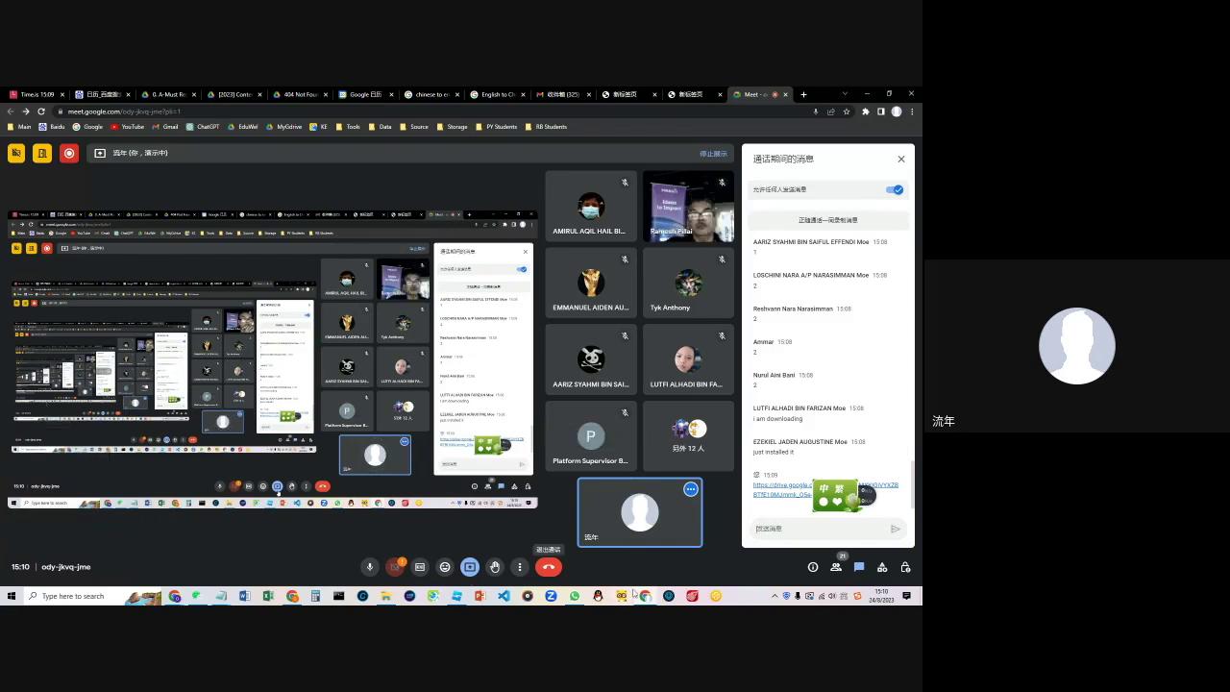
- Bring the Roblox Studio start window in front of the Google Meet call and reposition it
mouse_move(381, 599)
click(386, 553)
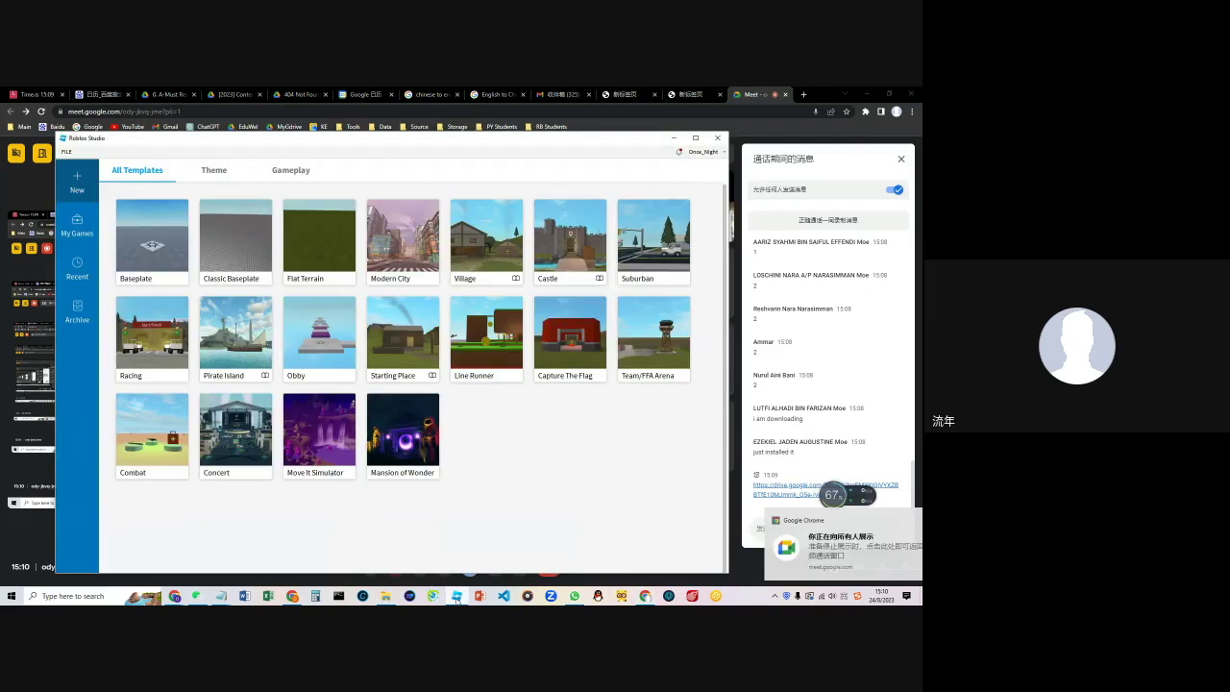
click(643, 565)
key(alt+Tab)
mouse_move(294, 145)
mouse_down()
mouse_move(306, 143)
mouse_move(270, 142)
mouse_up()
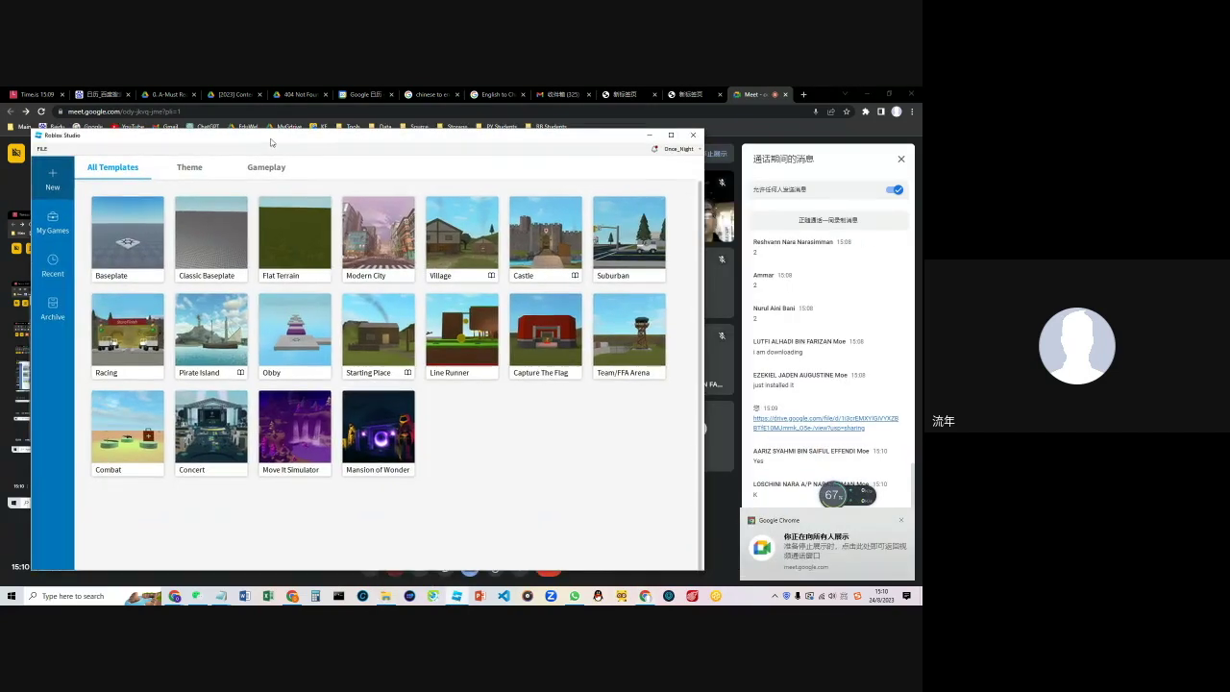
- Switch to the meeting and back, fine-tune the Studio window position, and choose the Baseplate template
key(alt+Tab)
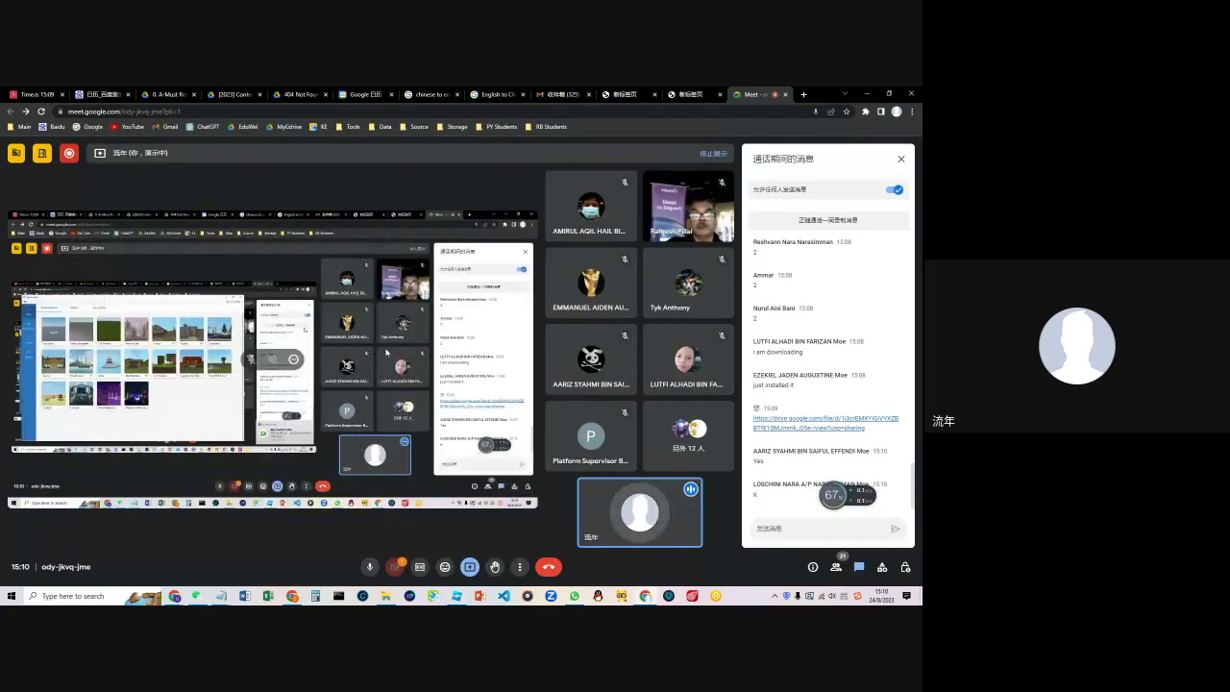
key(alt+Tab)
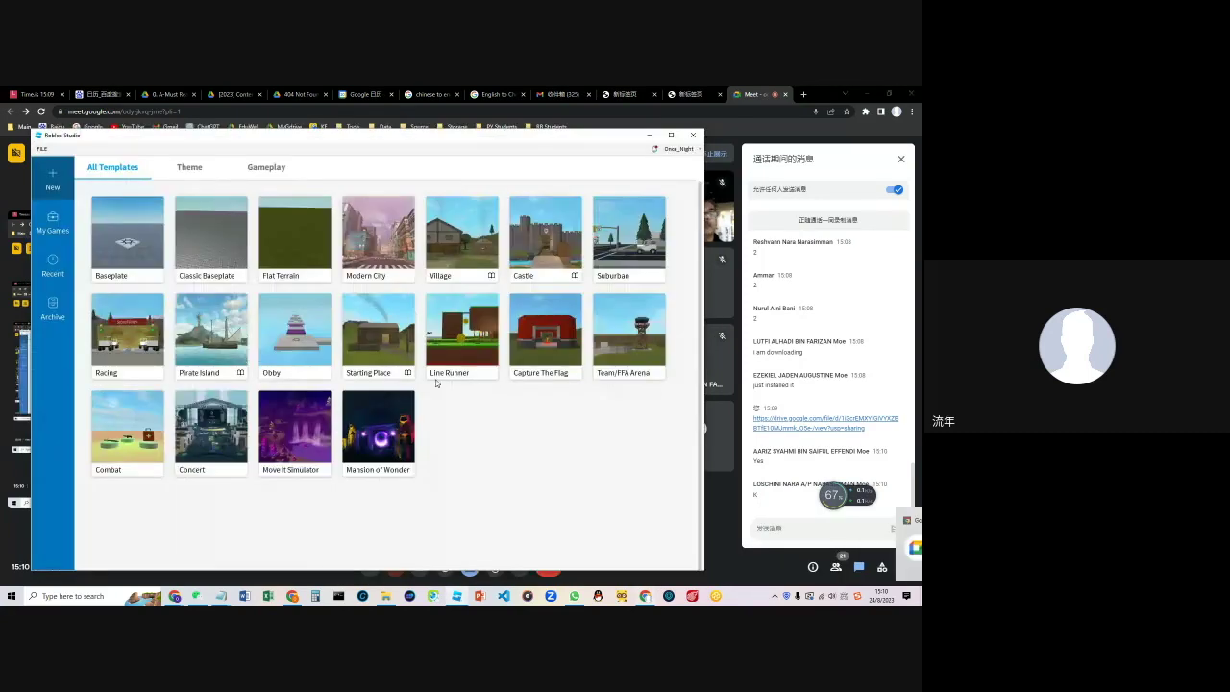
mouse_move(451, 150)
mouse_down()
mouse_move(509, 168)
mouse_move(459, 142)
mouse_up()
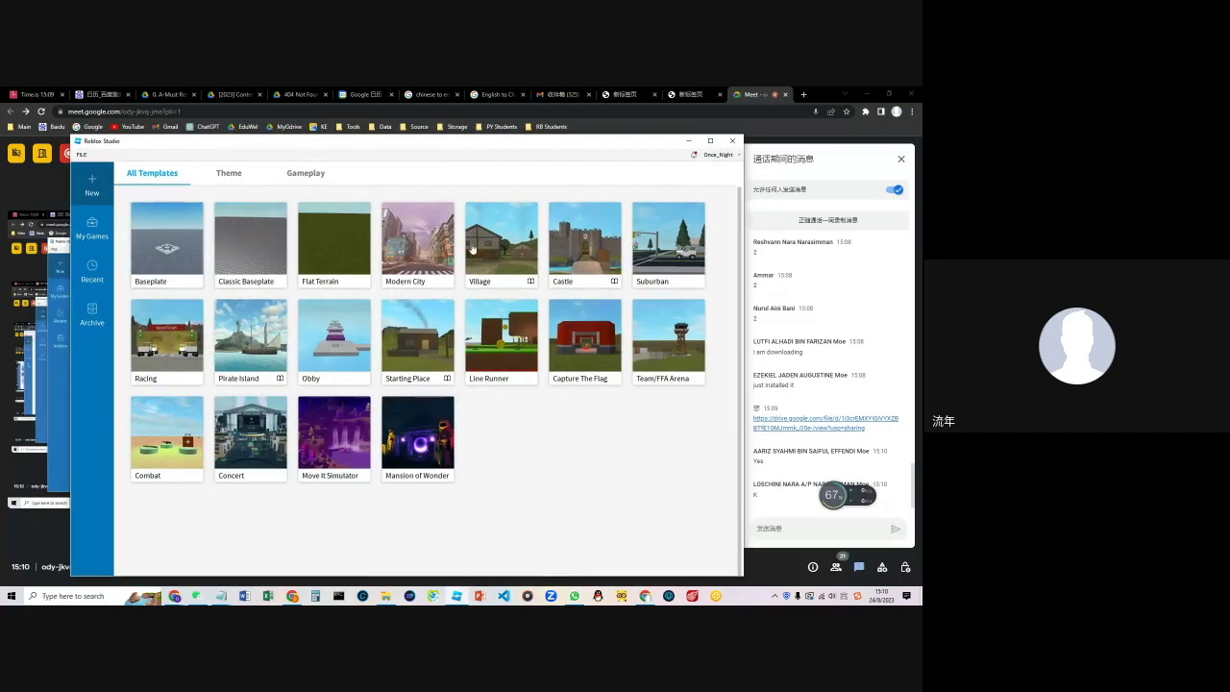
drag(471, 146, 434, 147)
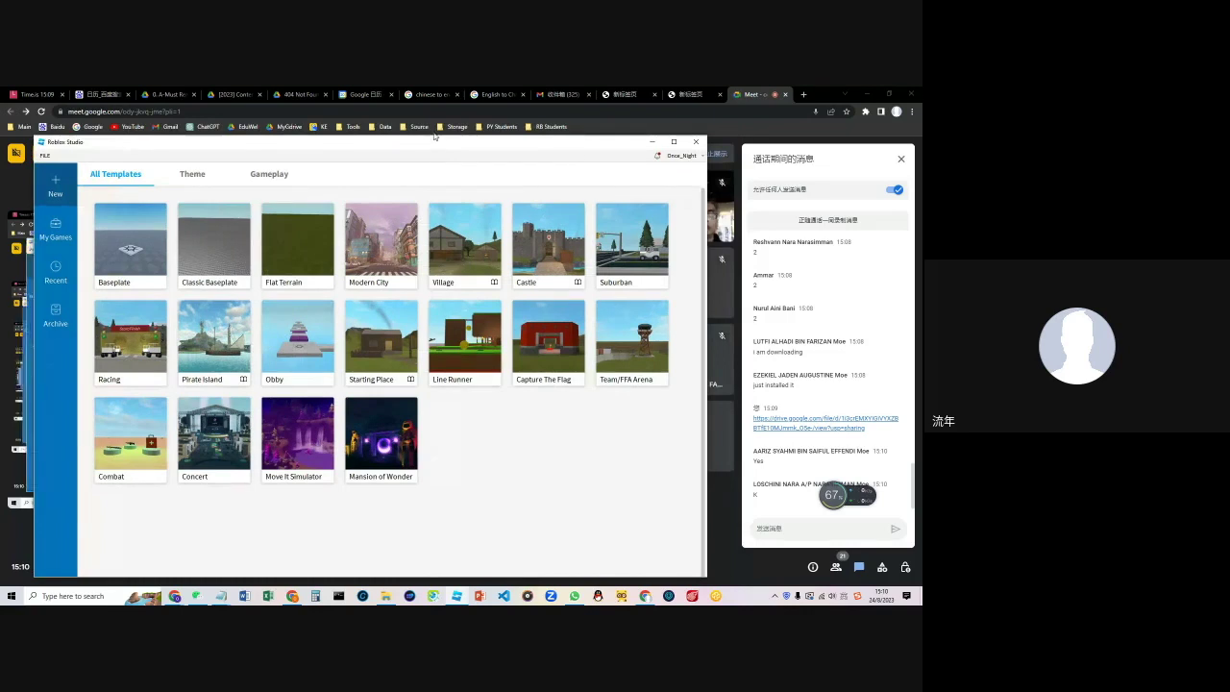
drag(434, 143, 440, 144)
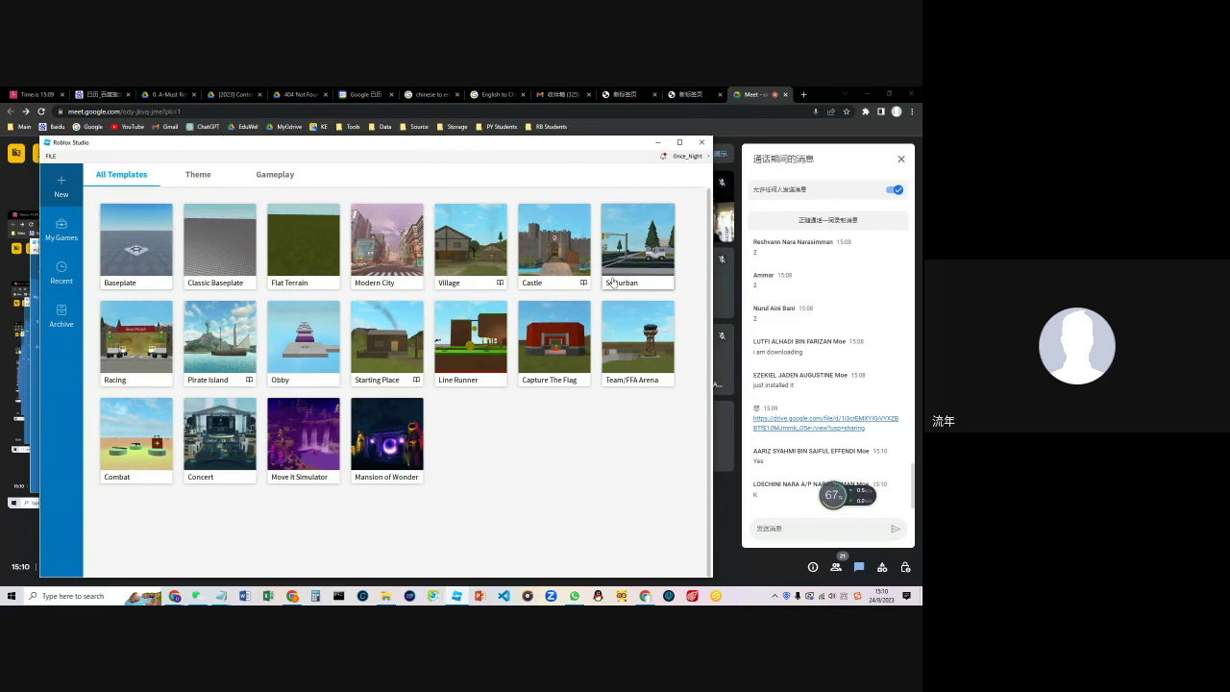
click(136, 260)
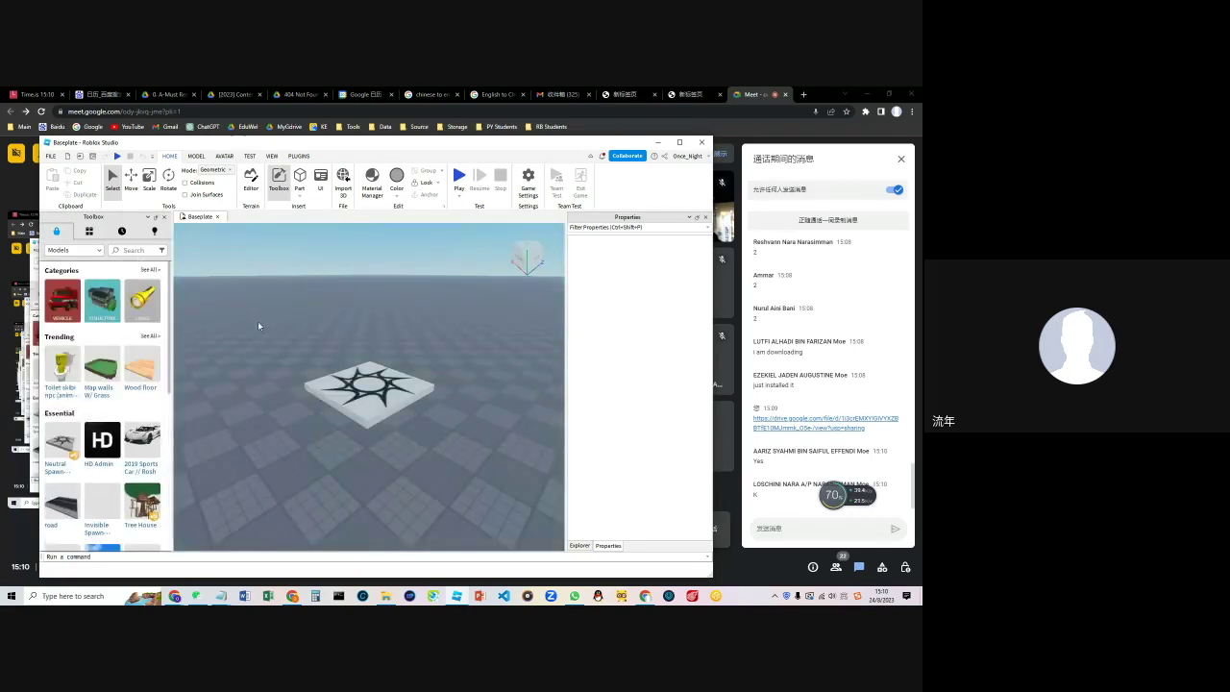
- Show the Explorer object tree, select the SpawnLocation pad, and orbit the camera around it
click(579, 545)
click(360, 378)
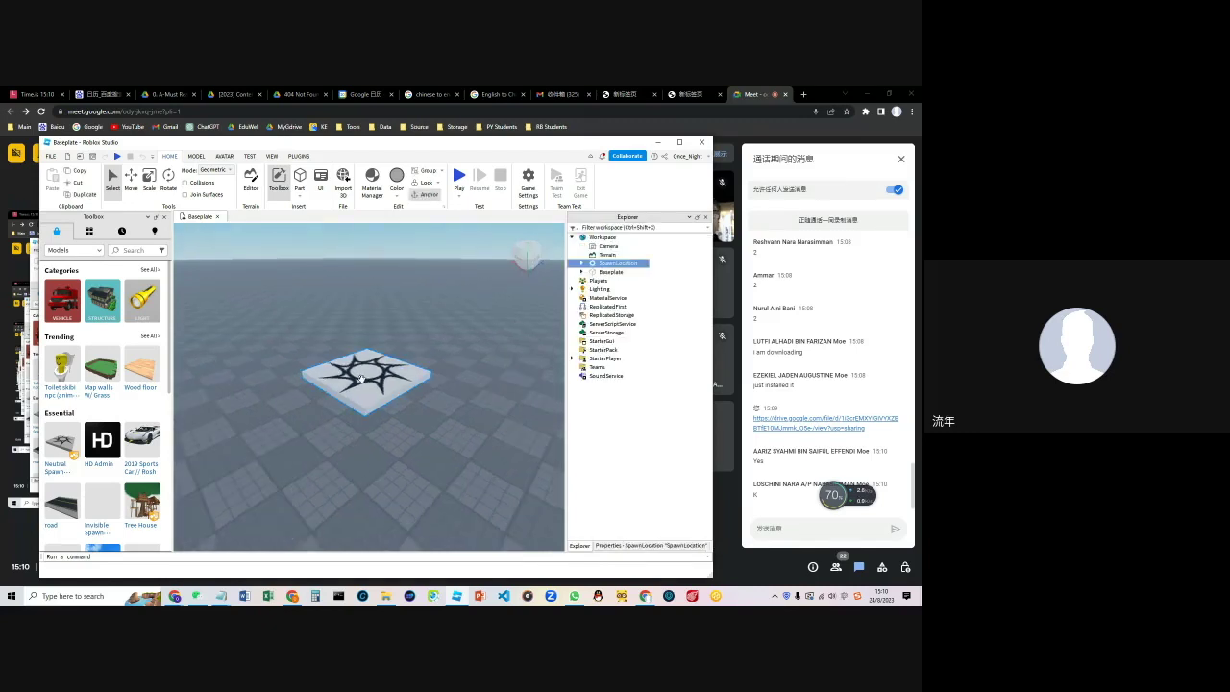
mouse_move(289, 143)
mouse_down()
mouse_move(332, 137)
mouse_move(271, 144)
mouse_up()
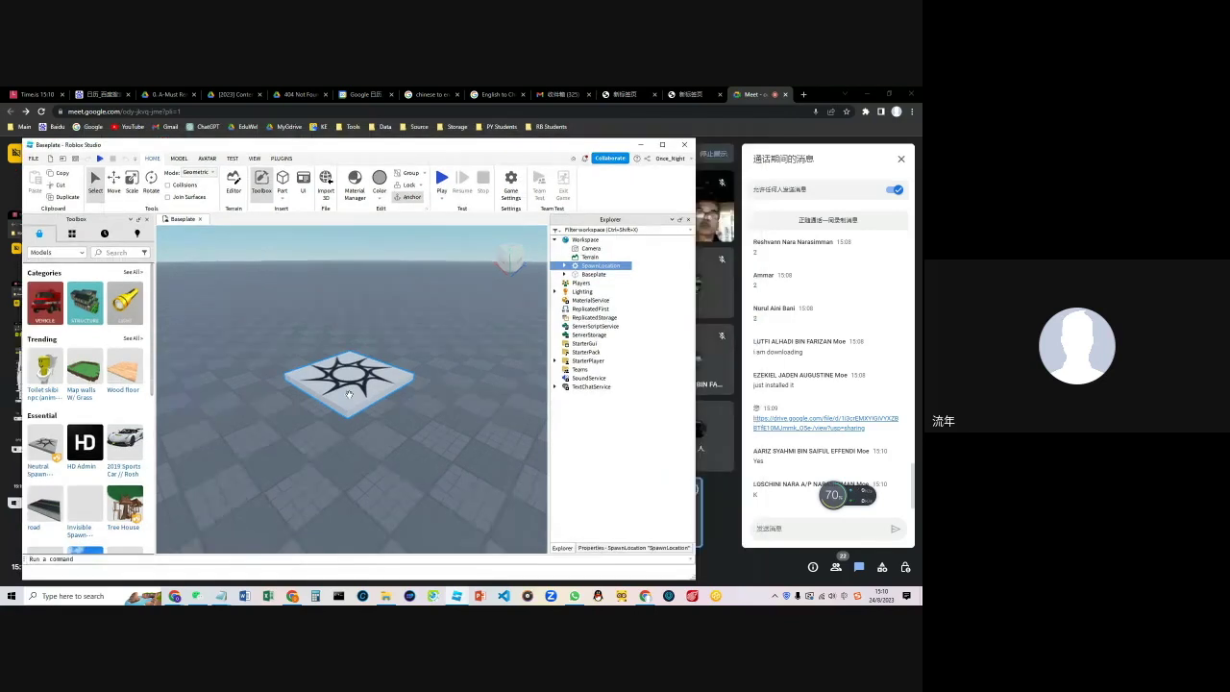
scroll(394, 375, down, 5)
scroll(411, 363, up, 3)
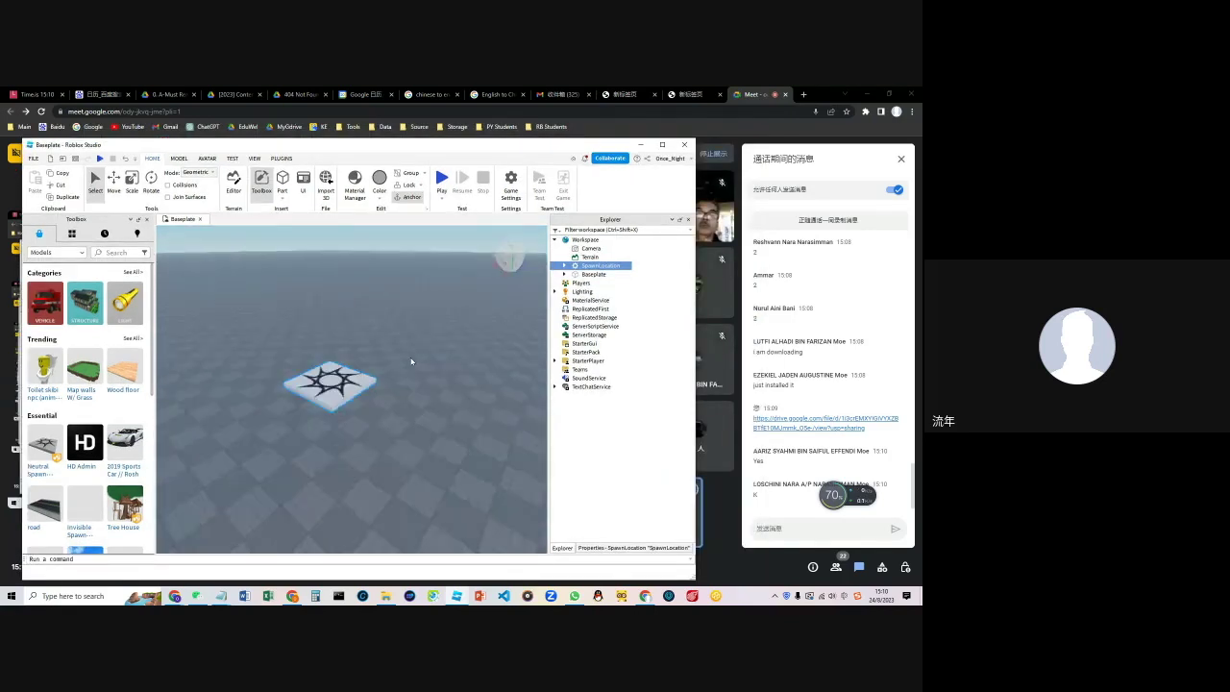
mouse_move(412, 362)
right_down()
mouse_move(424, 357)
mouse_move(414, 363)
right_up()
scroll(414, 362, up, 3)
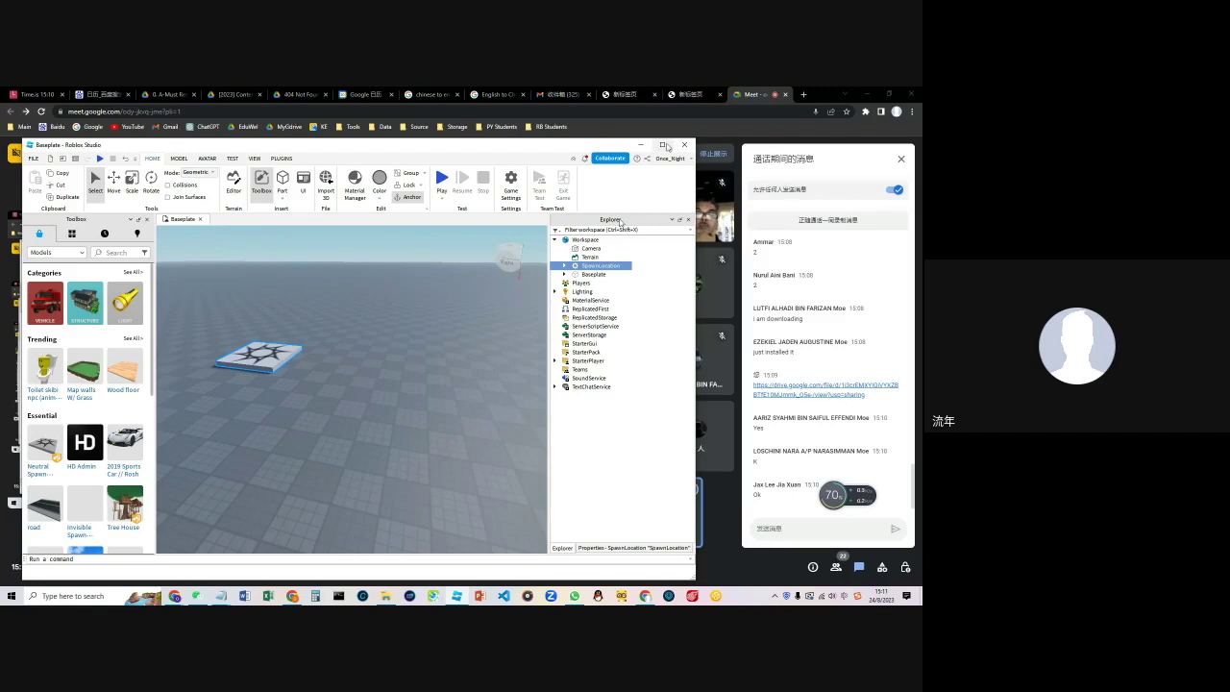
click(180, 159)
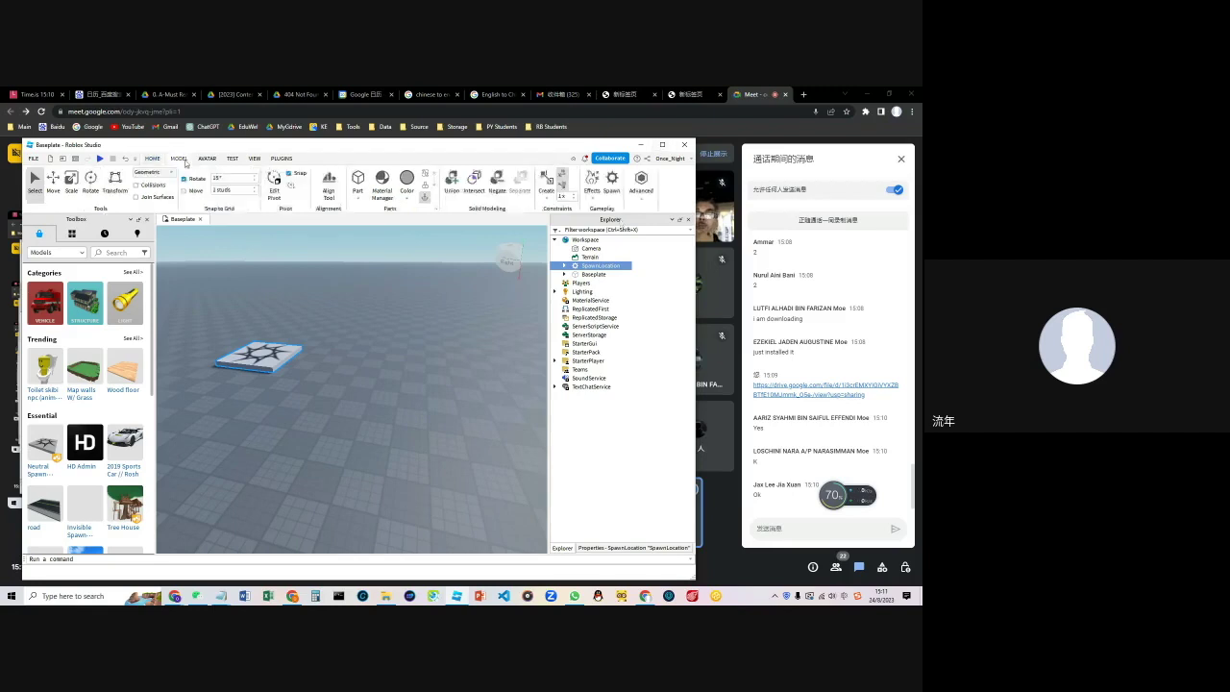
click(165, 158)
click(173, 159)
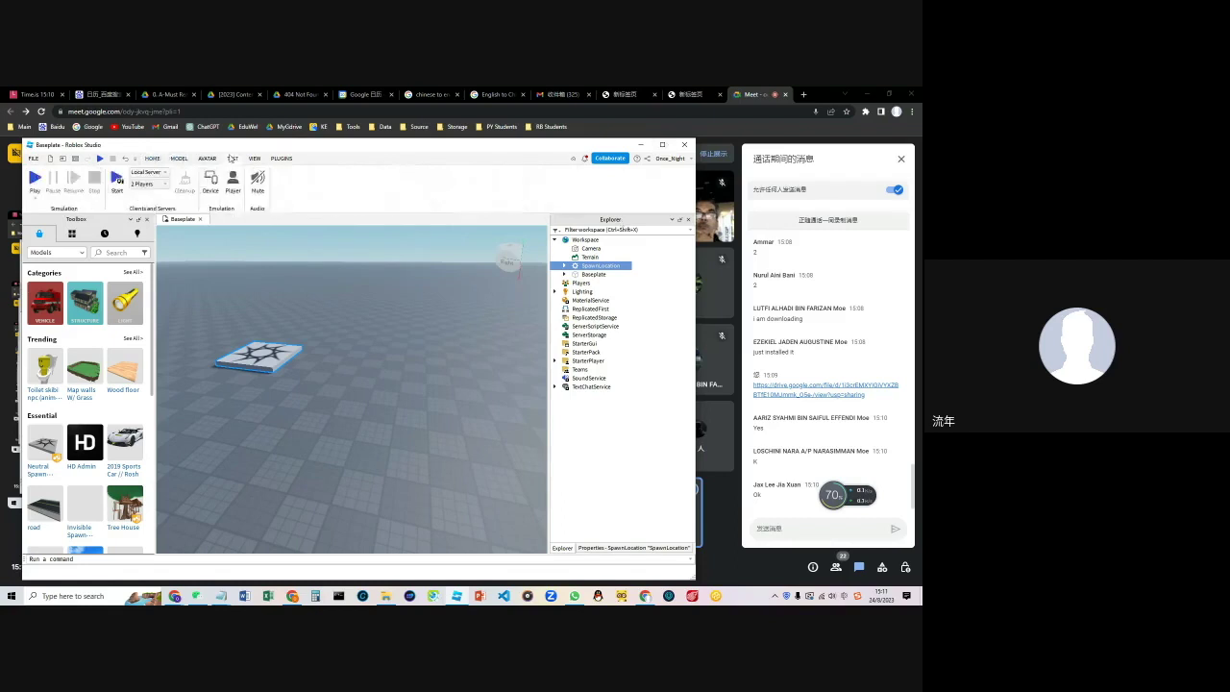
click(150, 158)
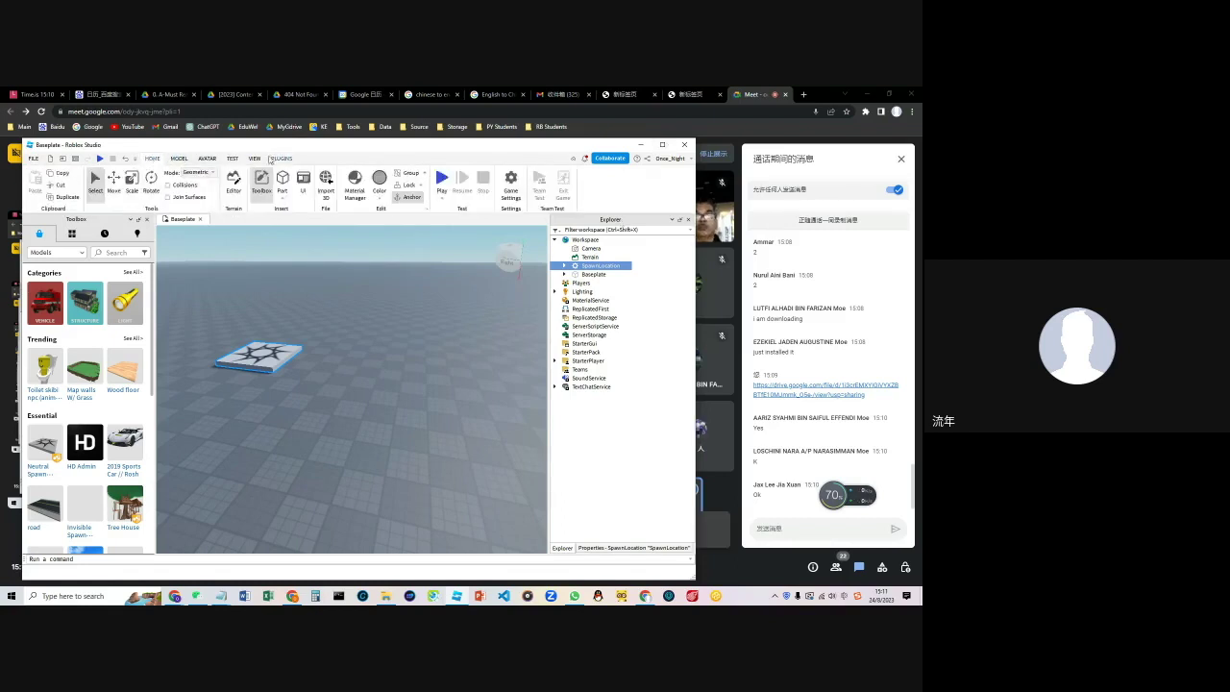
click(176, 160)
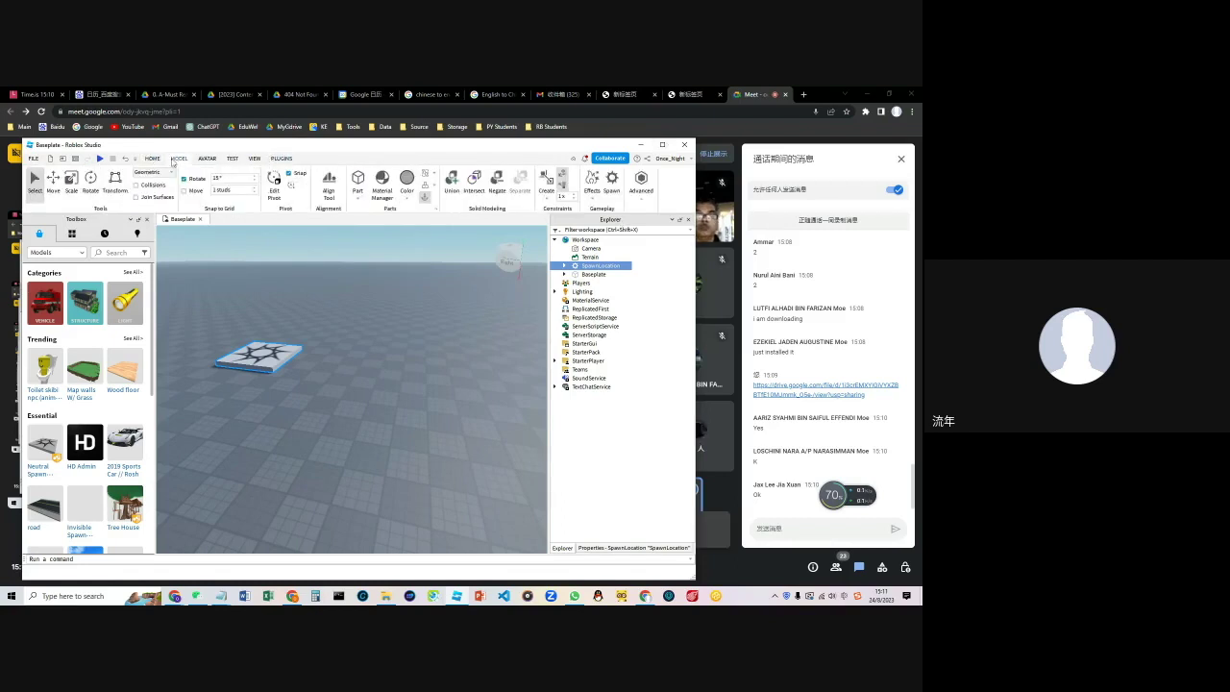
click(152, 158)
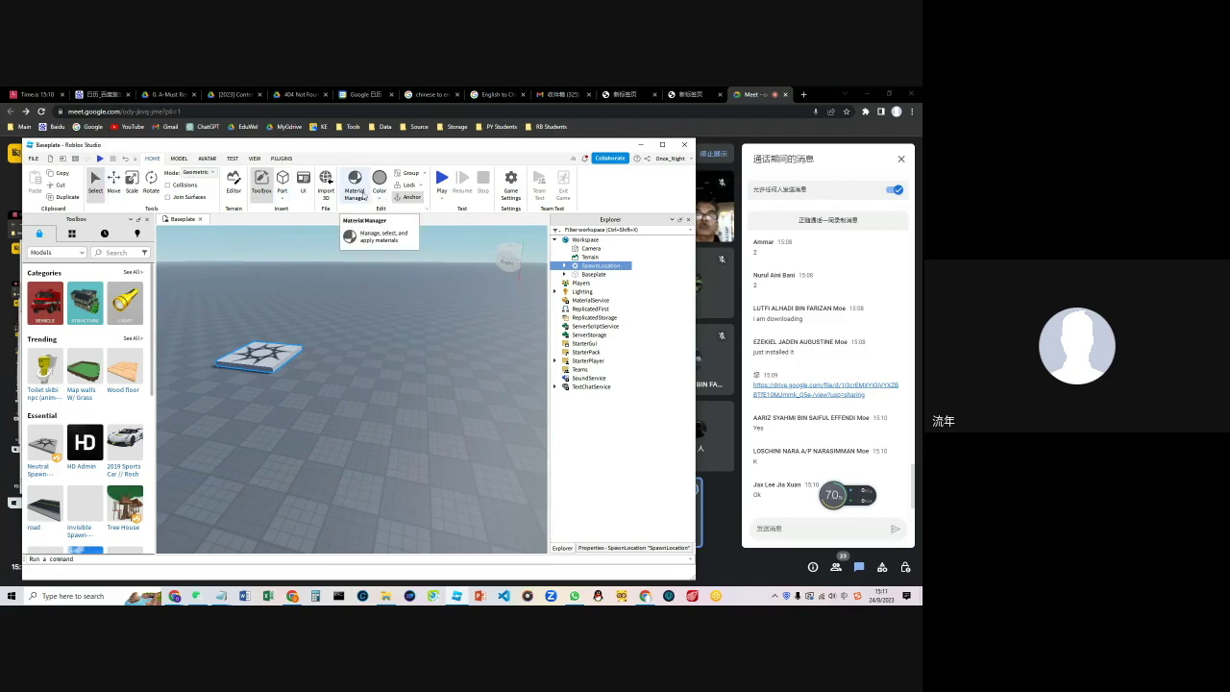
- Orbit, tilt and zoom the camera out until the spawn pad is a small tile on the baseplate
scroll(363, 381, up, 1)
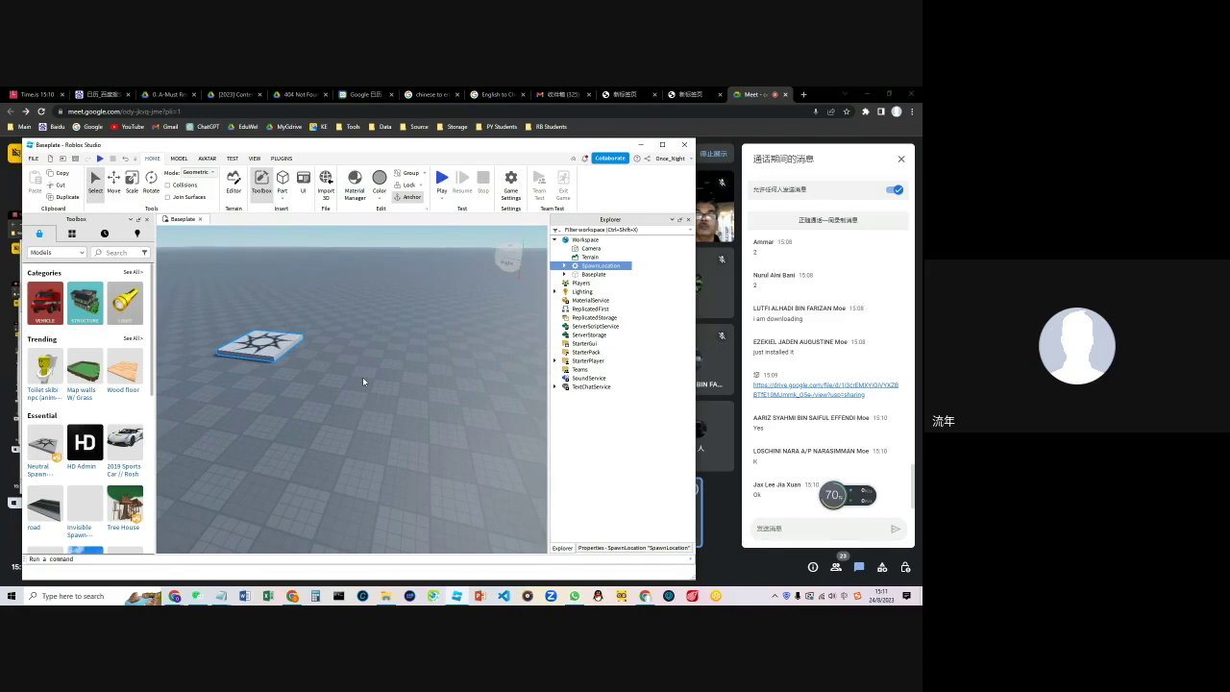
right_drag(363, 382, 363, 382)
scroll(362, 381, up, 2)
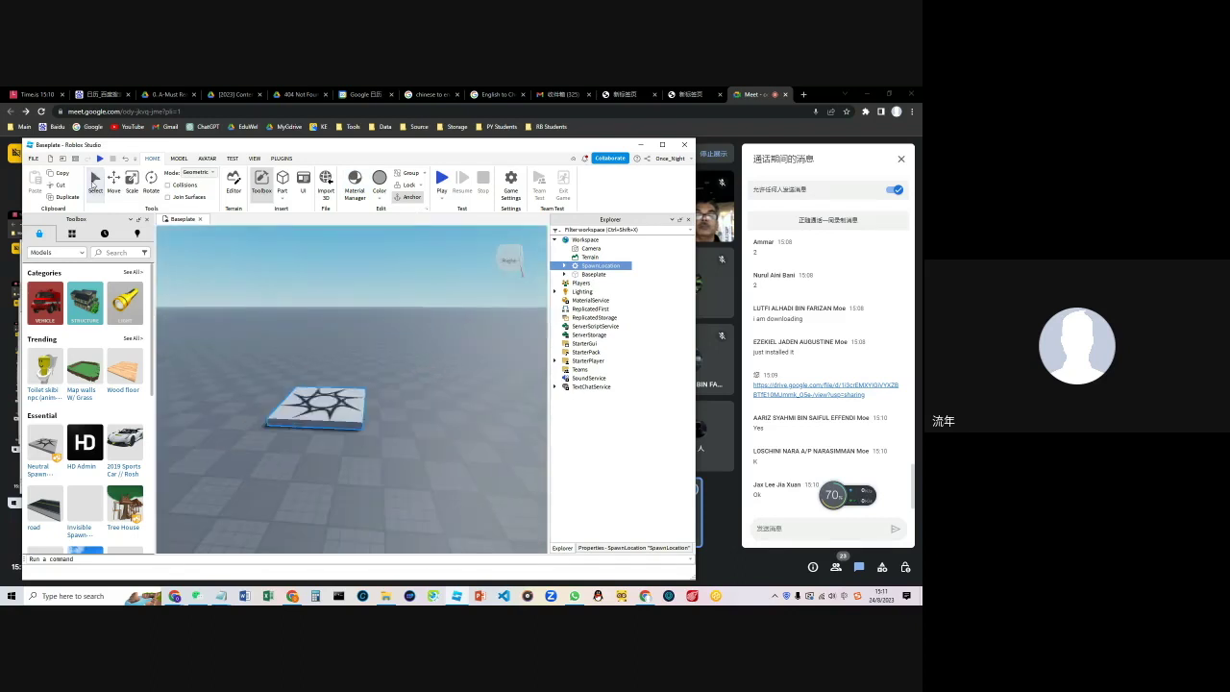
scroll(413, 383, down, 1)
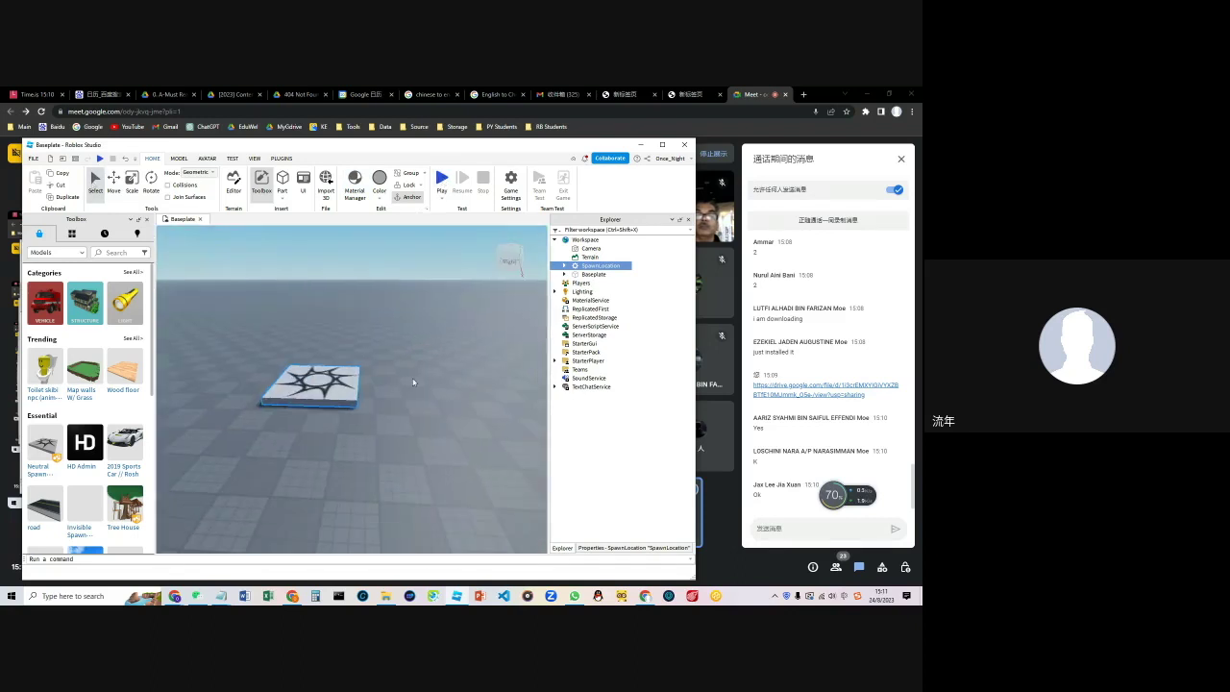
right_drag(413, 383, 498, 244)
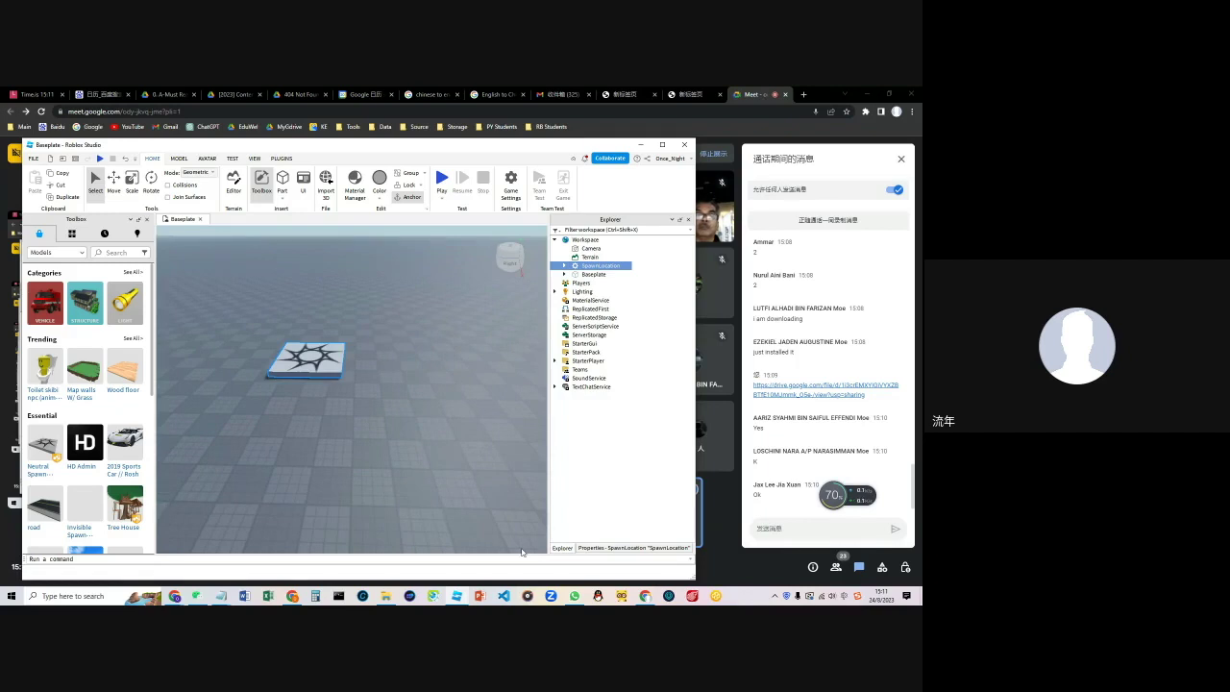
right_drag(374, 395, 381, 403)
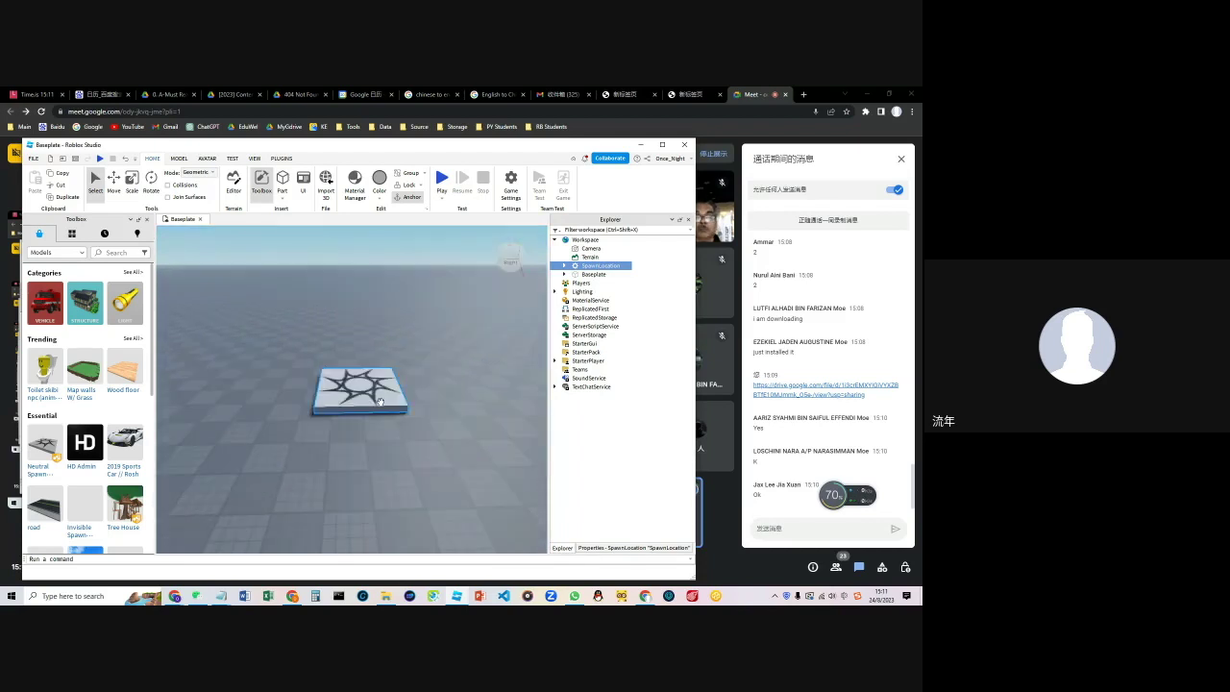
scroll(381, 403, down, 3)
right_drag(380, 402, 381, 406)
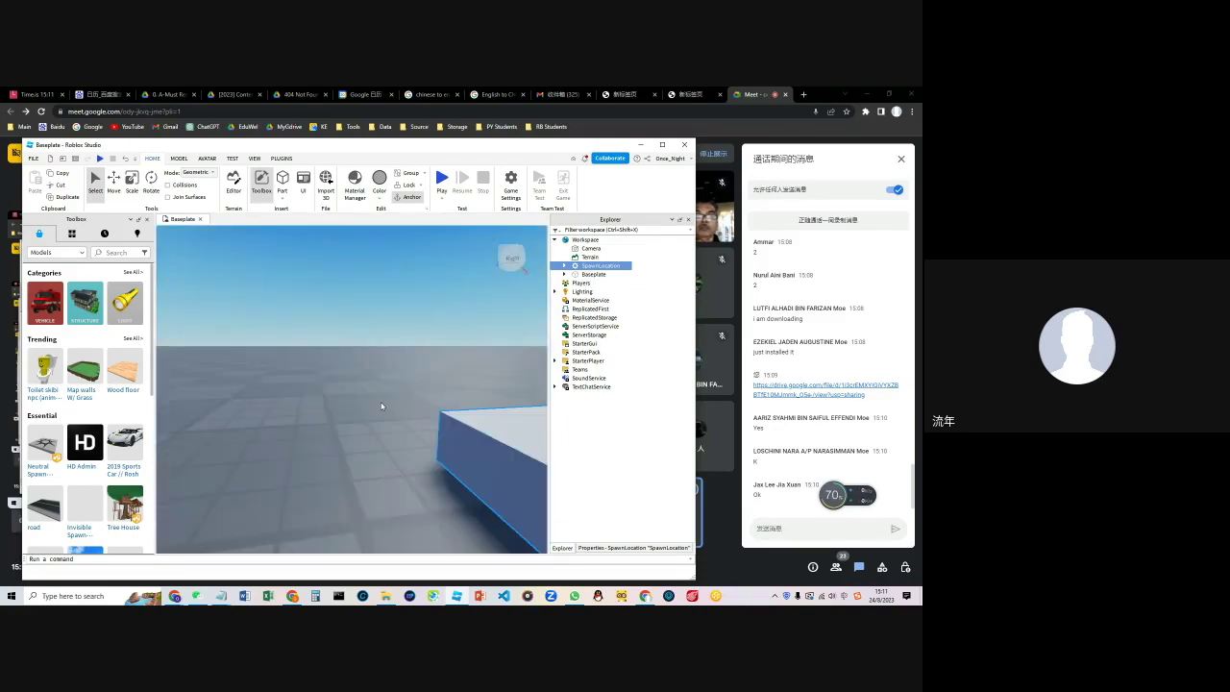
scroll(381, 407, down, 5)
scroll(381, 407, up, 5)
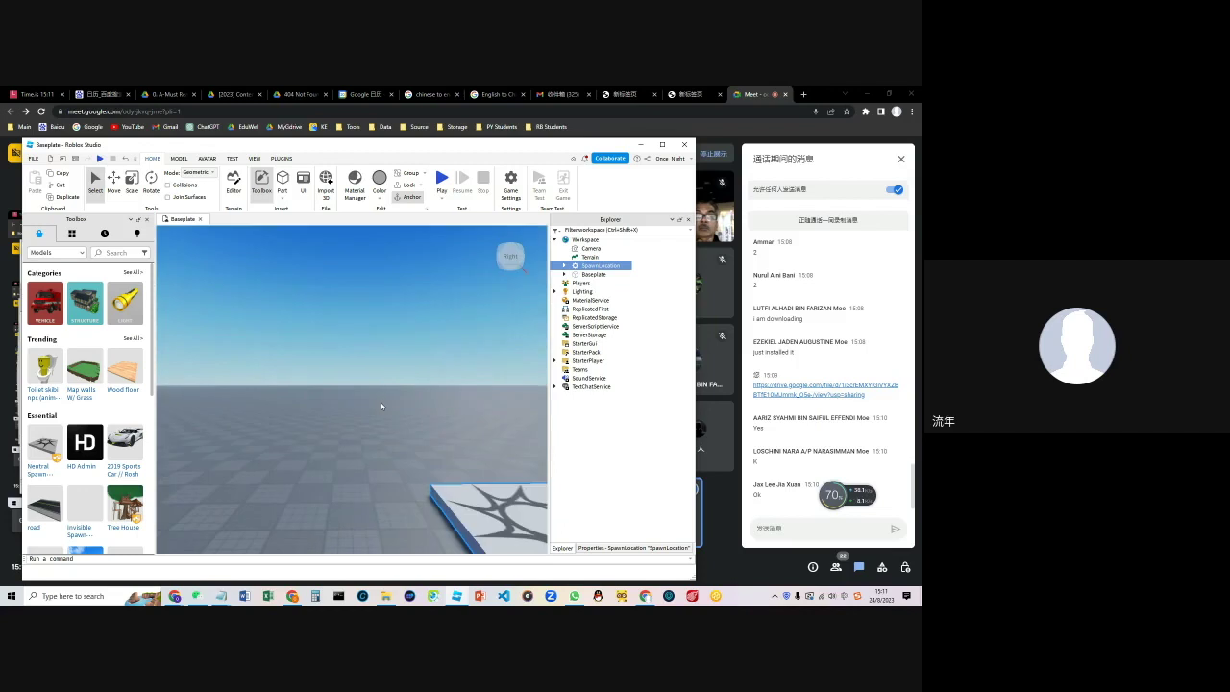
scroll(380, 406, down, 5)
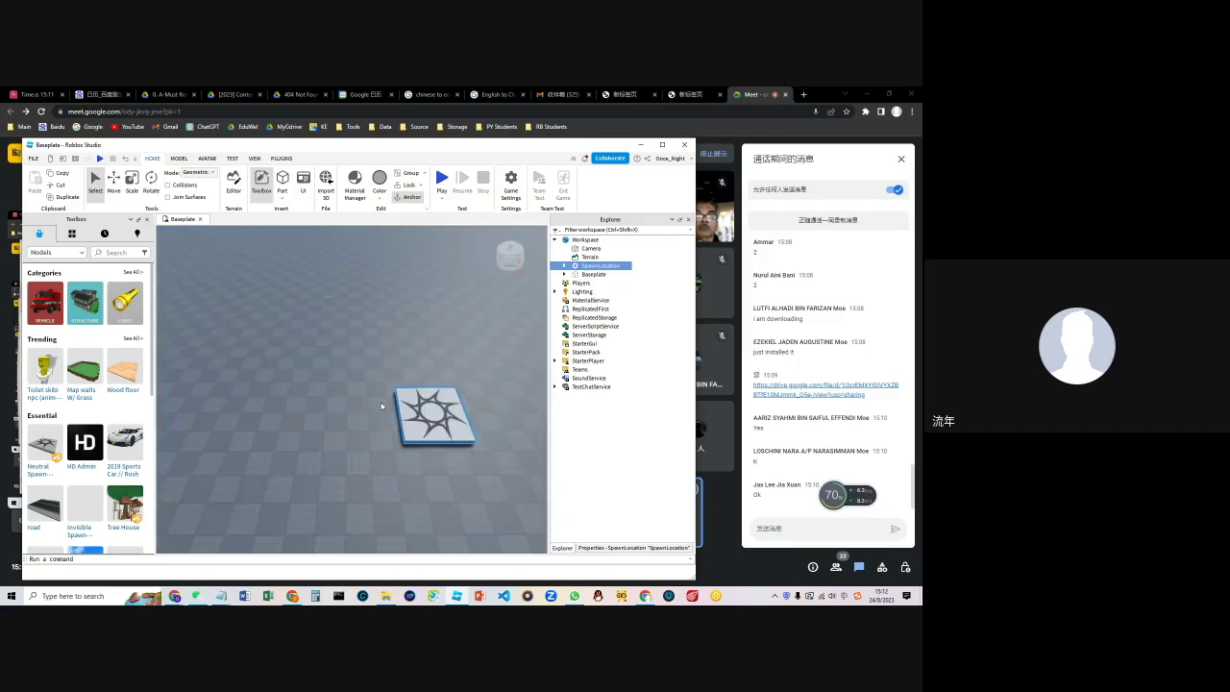
scroll(380, 406, down, 5)
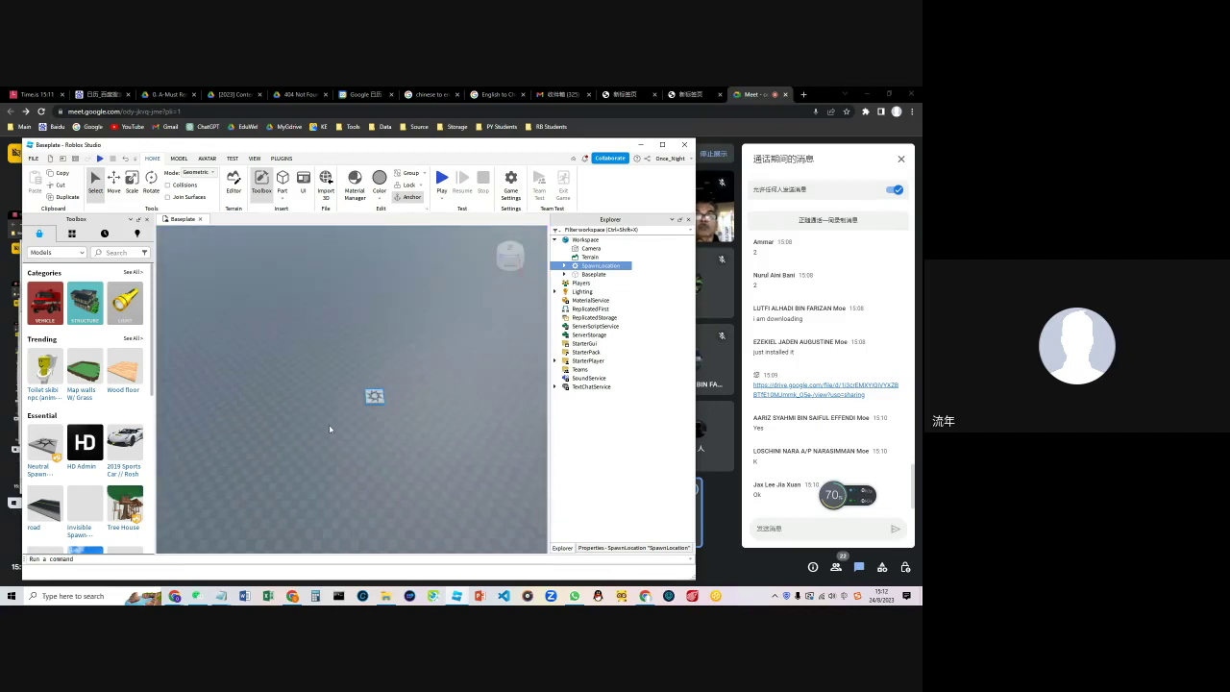
key(a)
key(a)
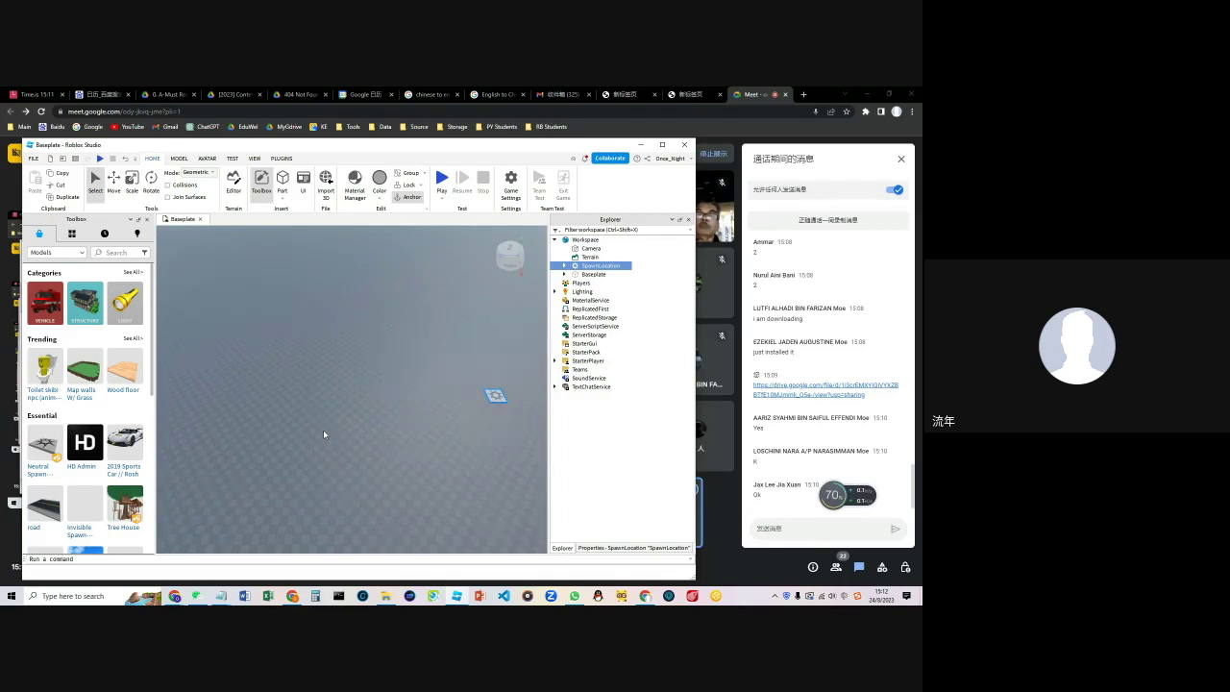
key(d)
key(d)
key(a)
key(a)
key(d)
key(a)
key(a)
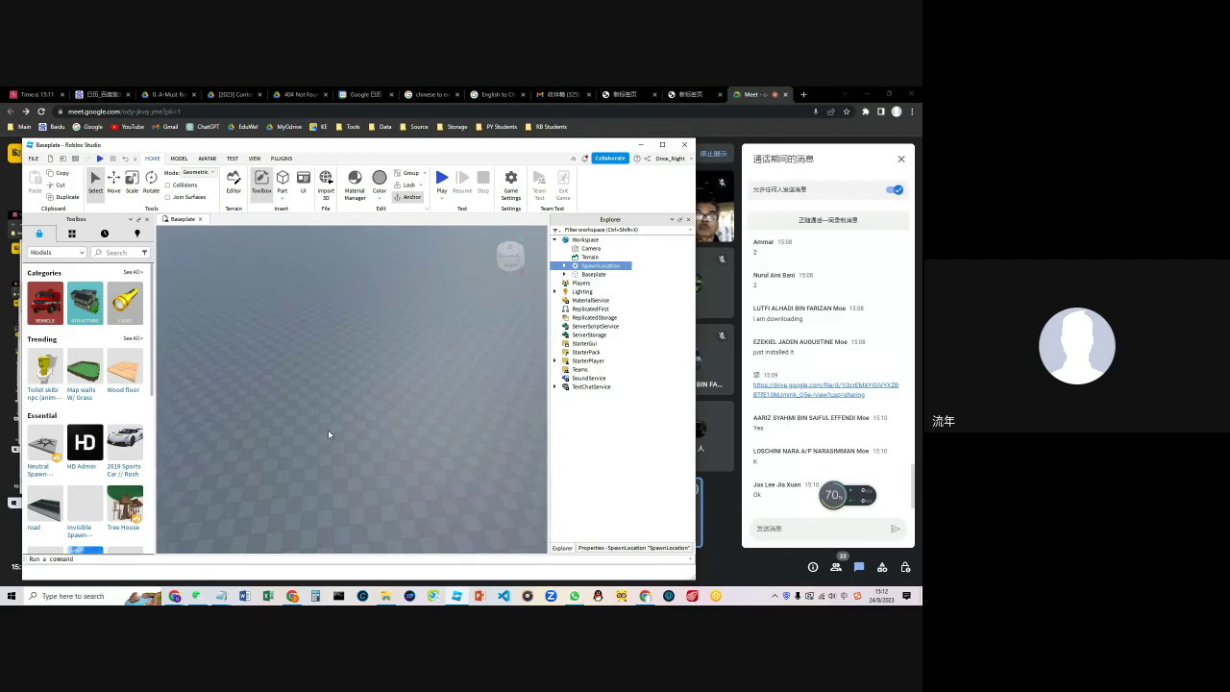
key(s)
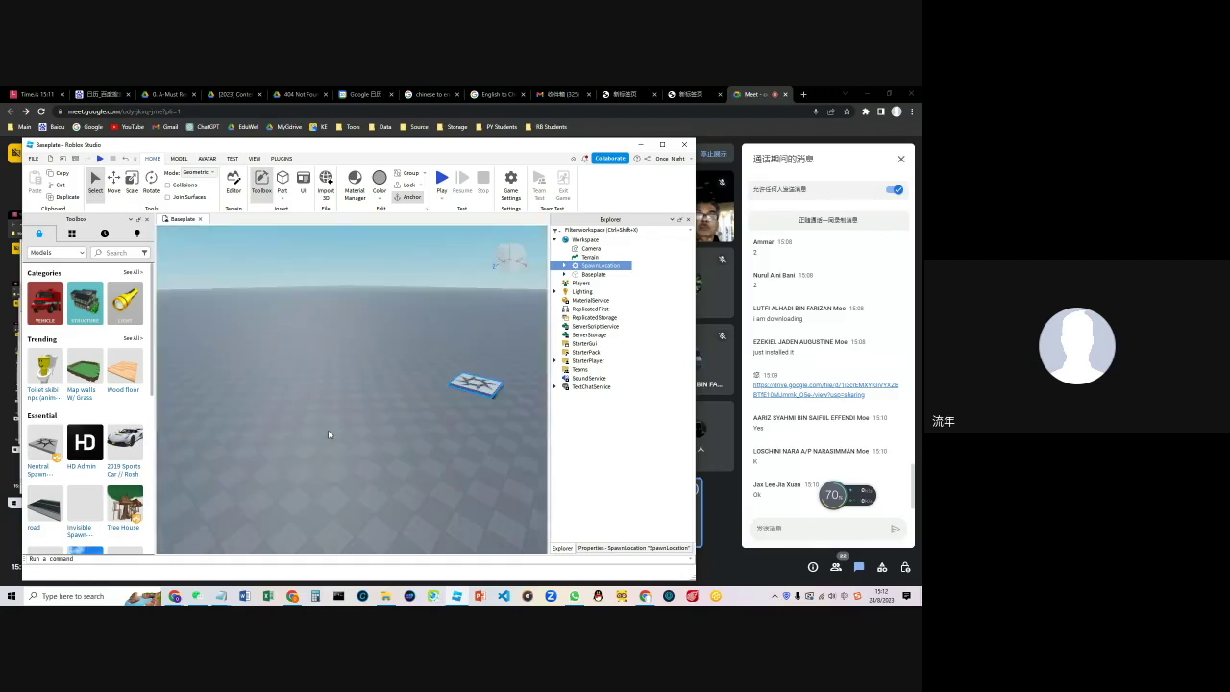
key(s)
key(w)
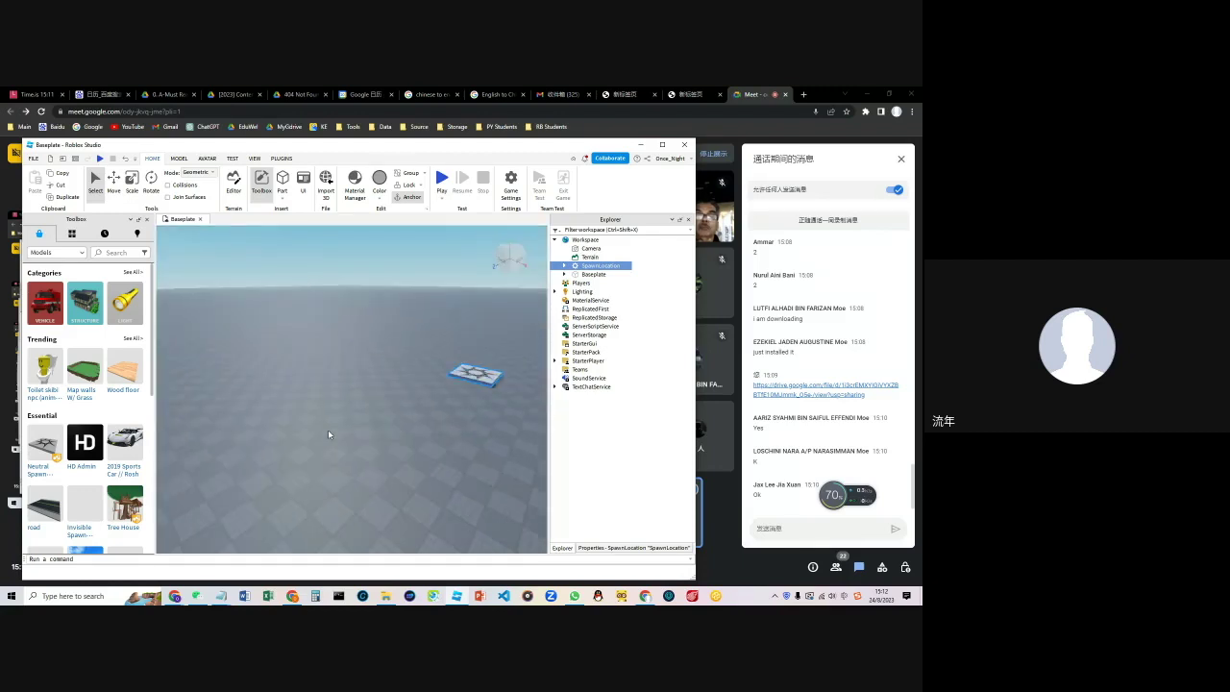
key(q)
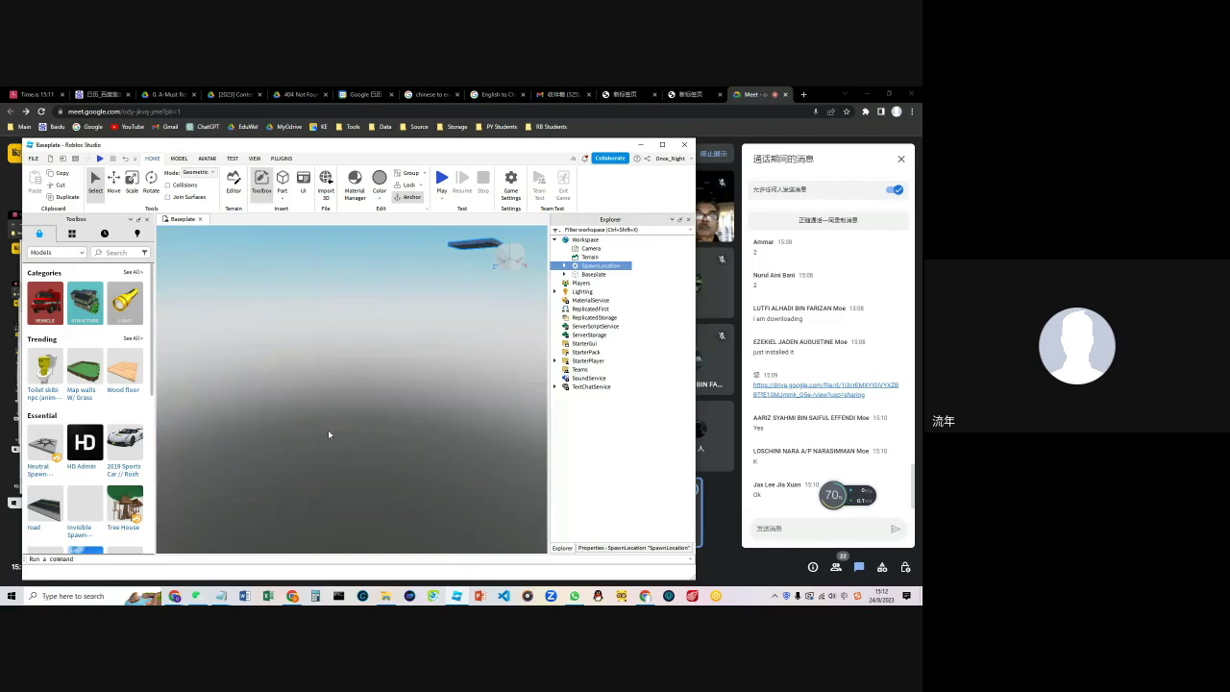
key(e)
key(e)
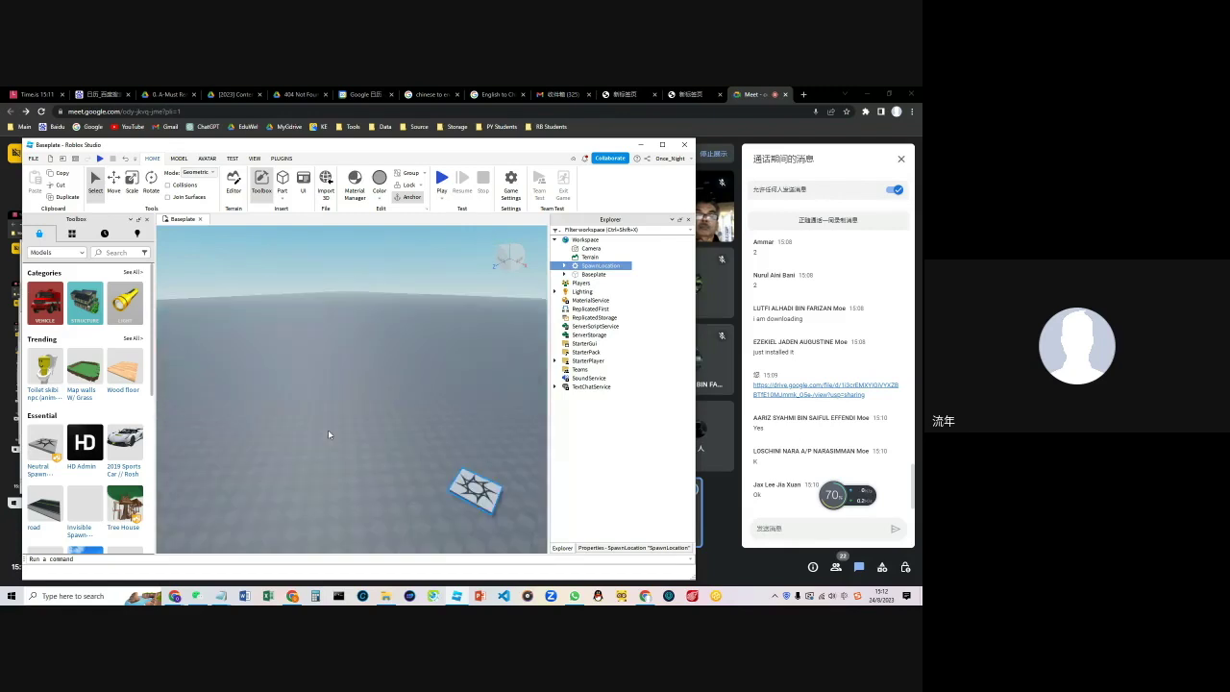
key(e)
key(e)
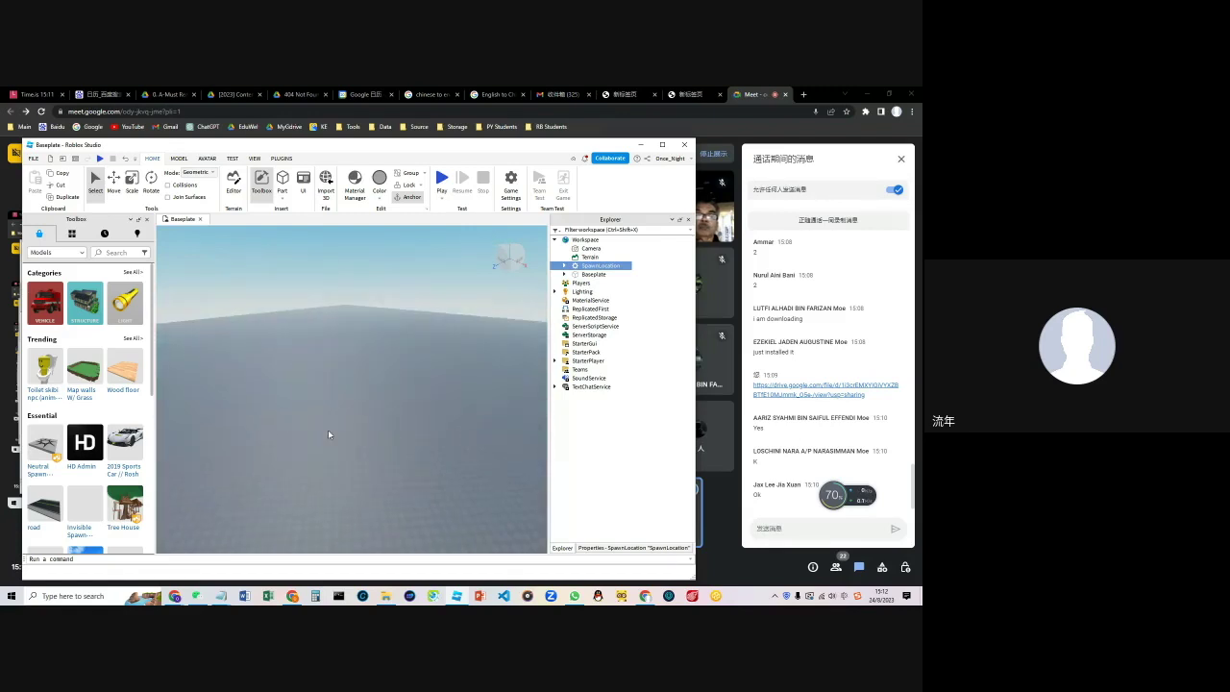
key(q)
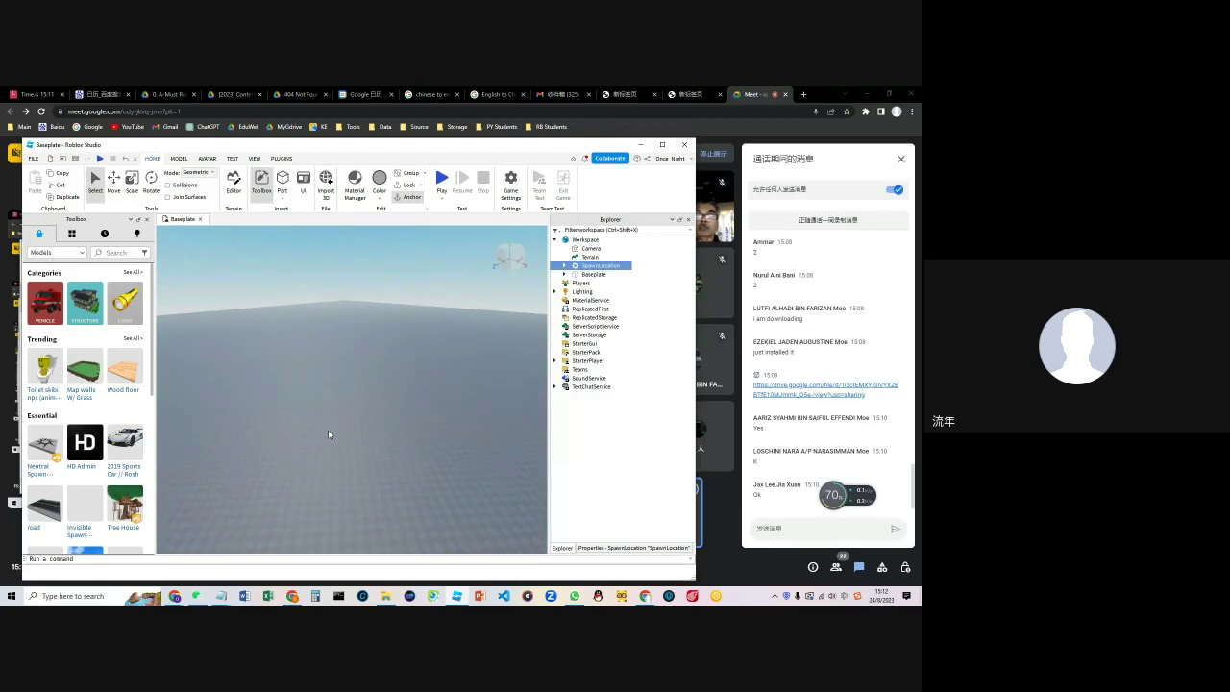
key(q)
right_drag(327, 430, 328, 429)
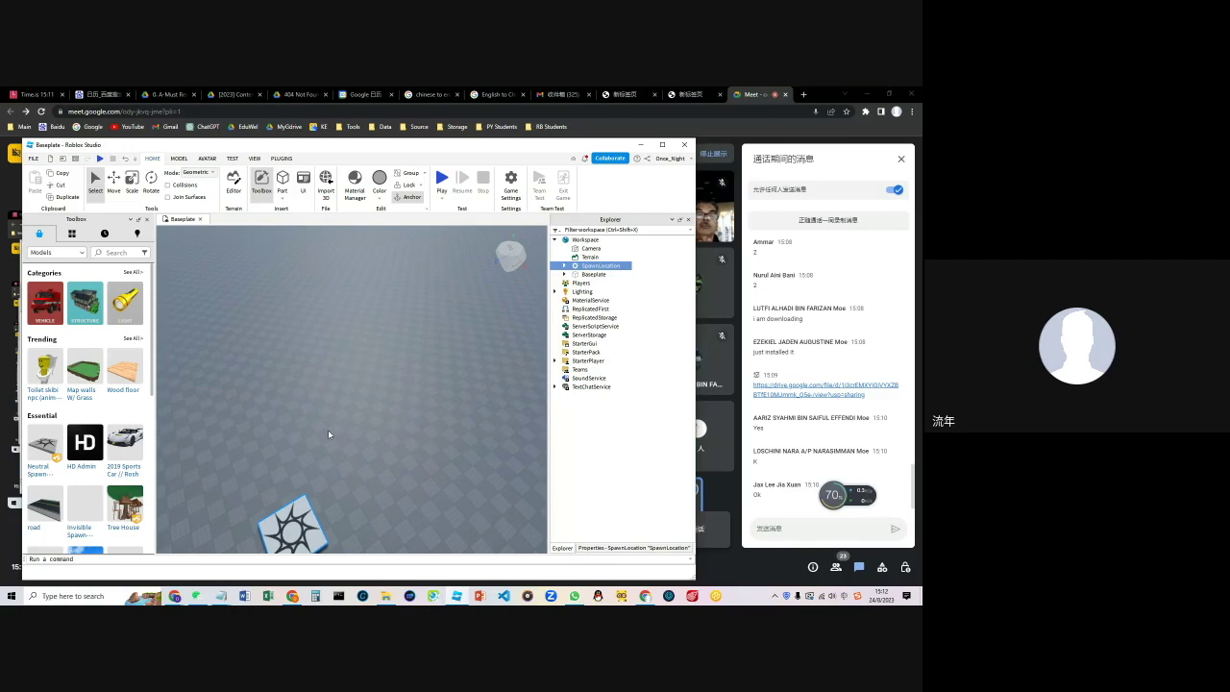
key(s)
key(a)
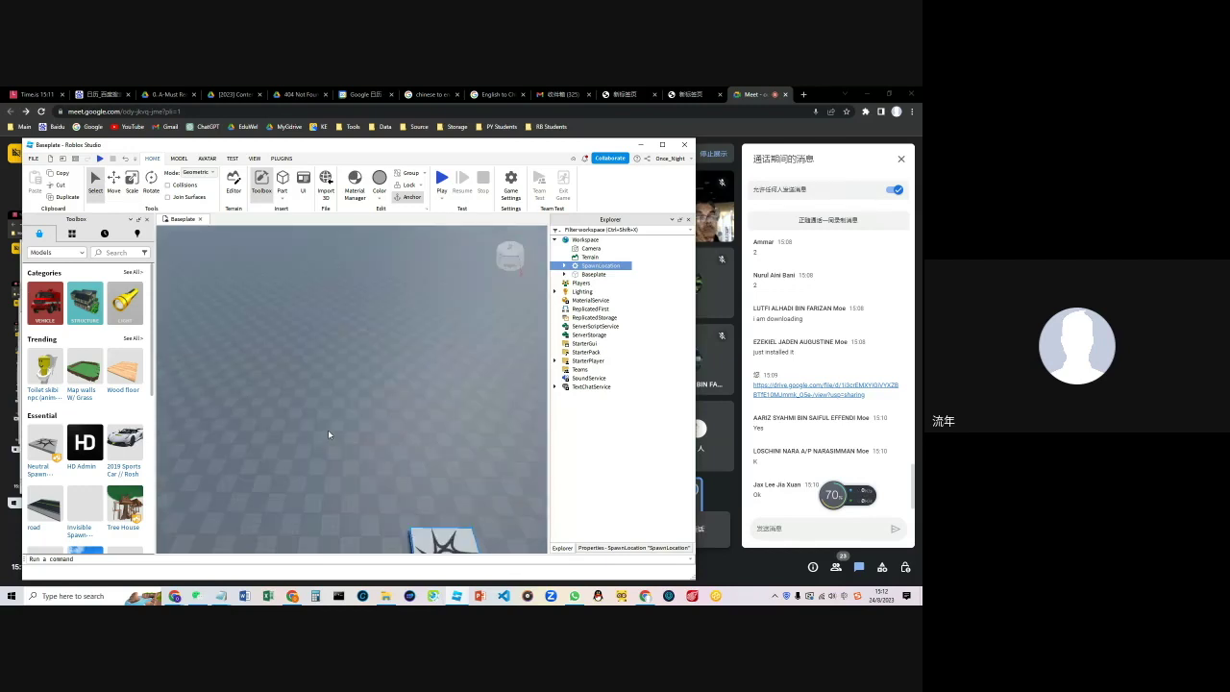
right_drag(327, 430, 329, 432)
key(s)
key(d)
key(s)
key(d)
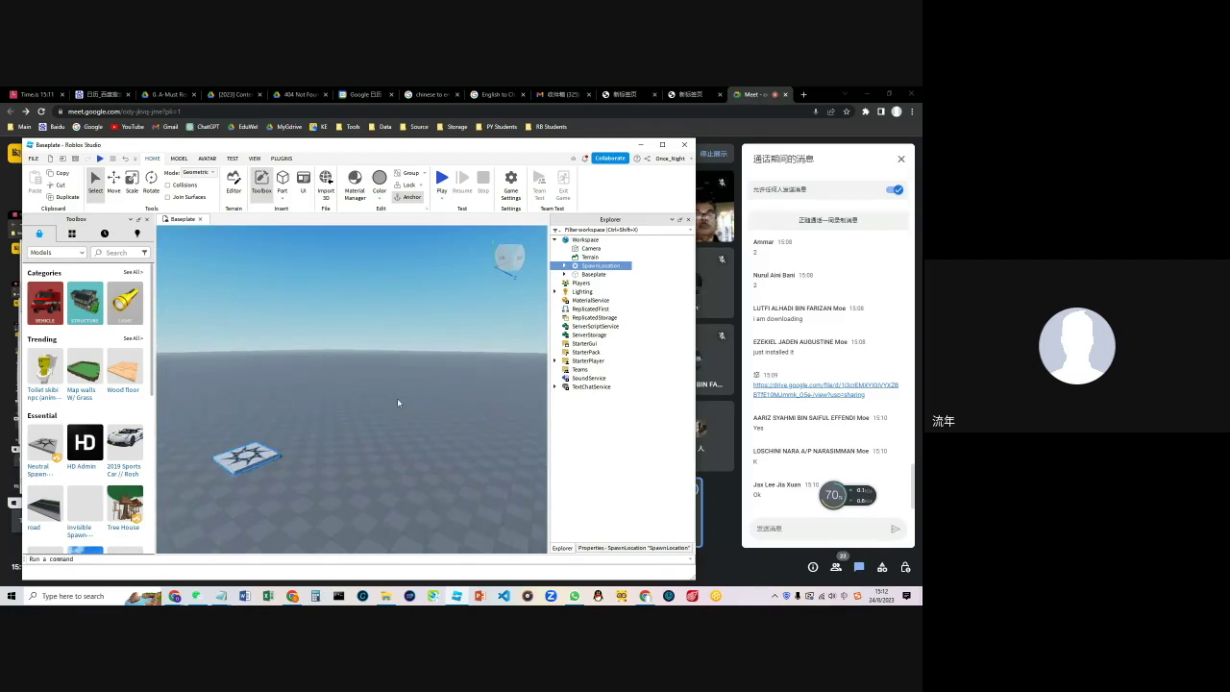
- Rotate the camera around the spawn pad to view it from several angles
right_drag(396, 398, 393, 386)
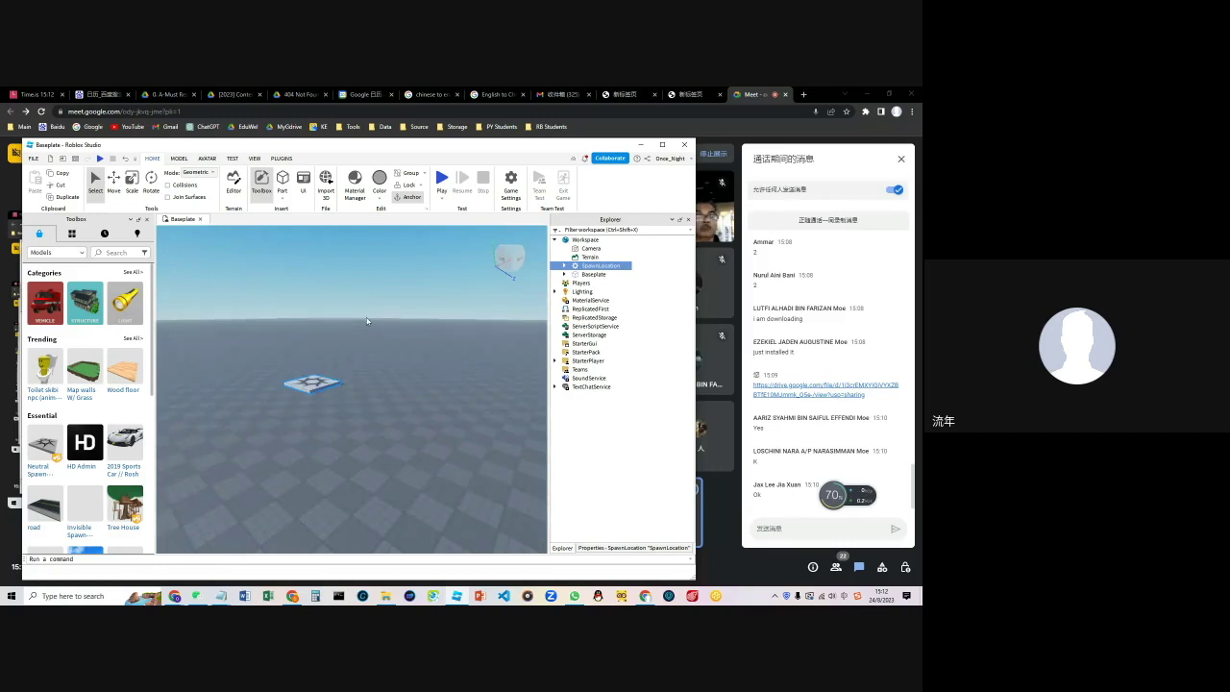
scroll(361, 333, down, 2)
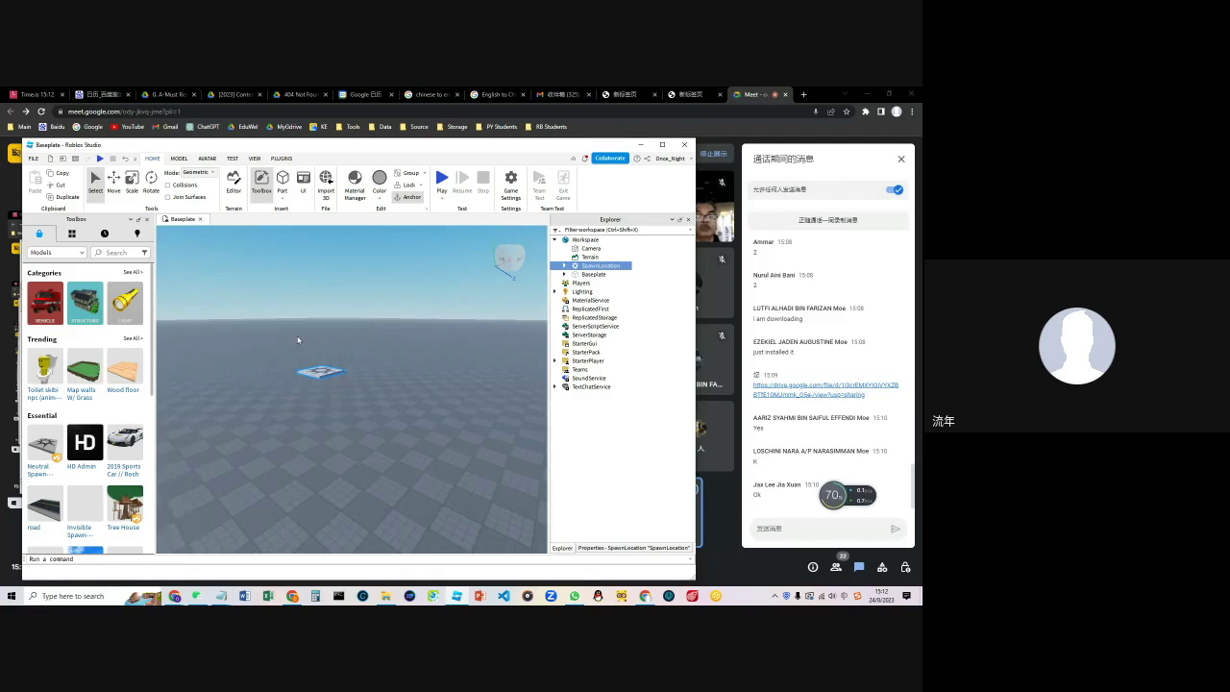
right_drag(298, 339, 331, 348)
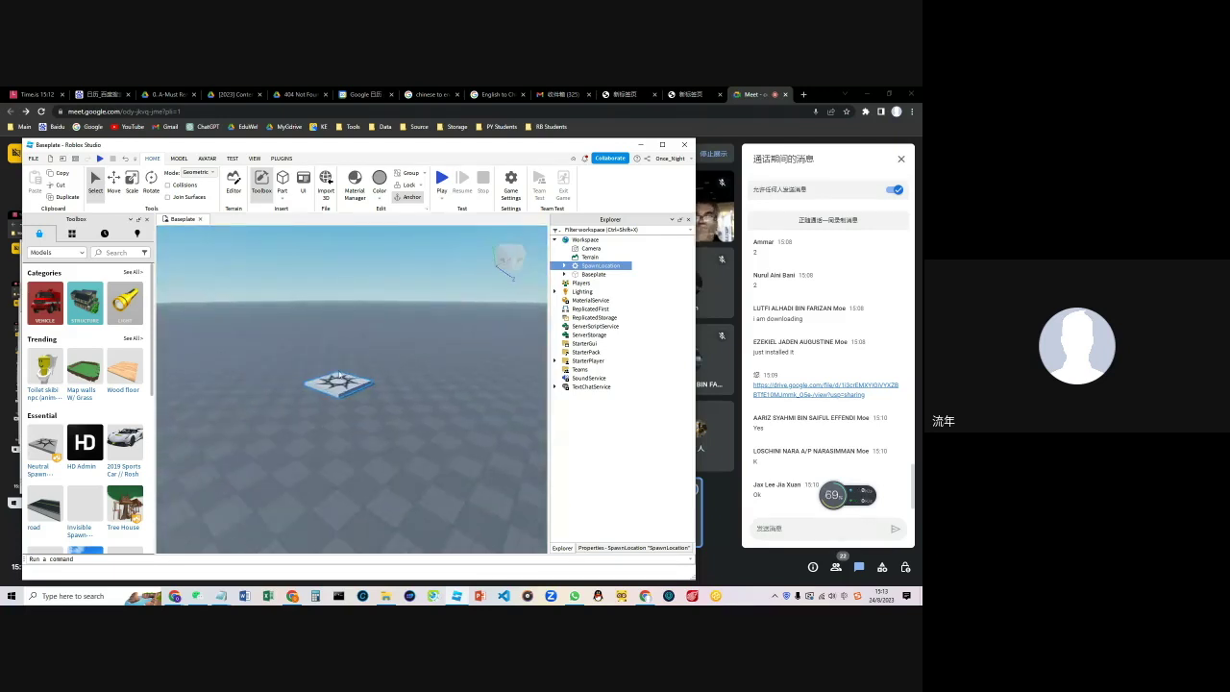
right_drag(250, 357, 250, 357)
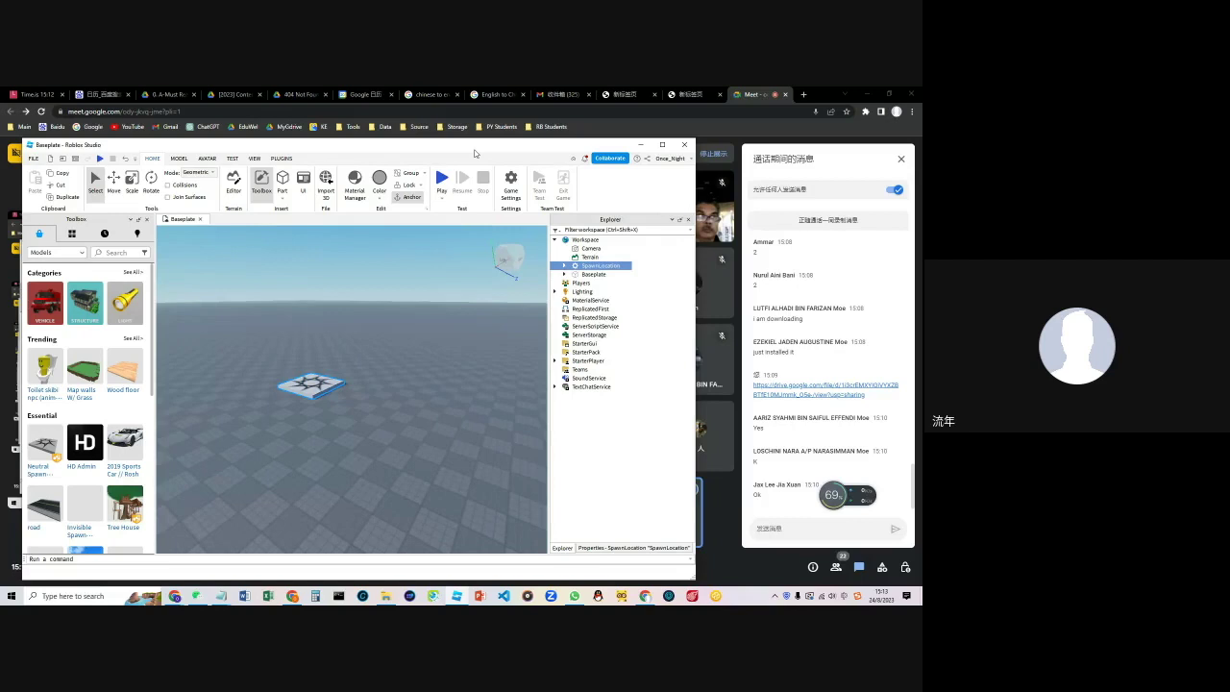
drag(473, 152, 457, 149)
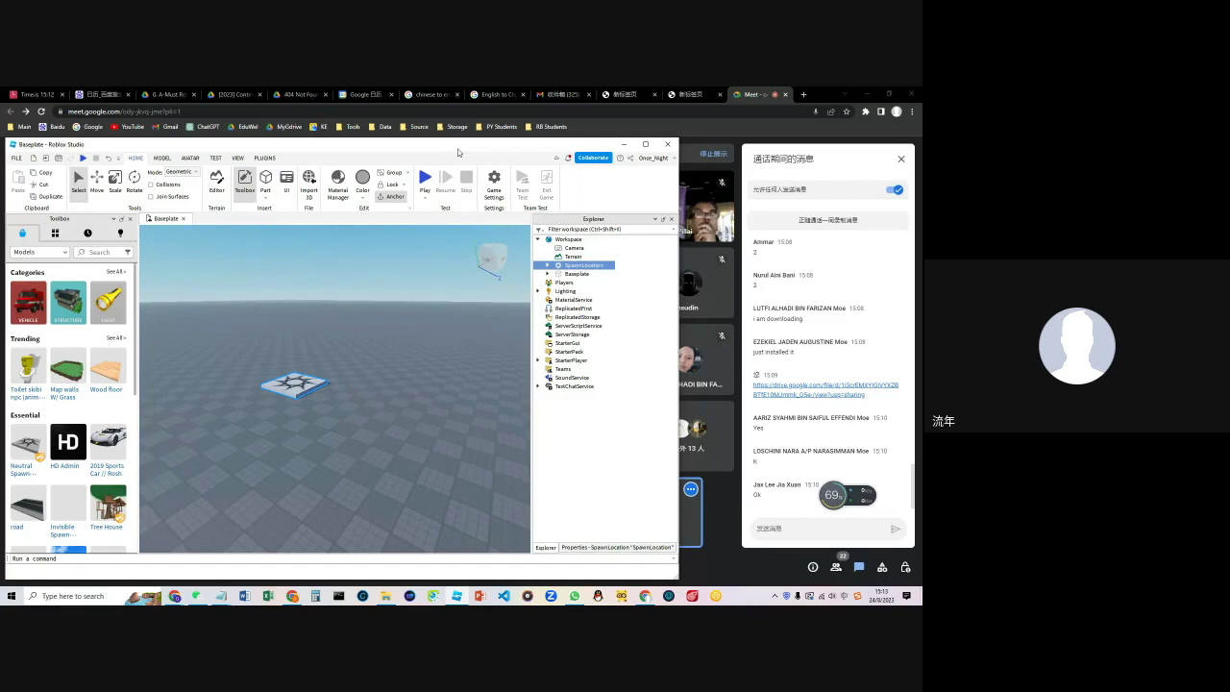
scroll(371, 359, down, 1)
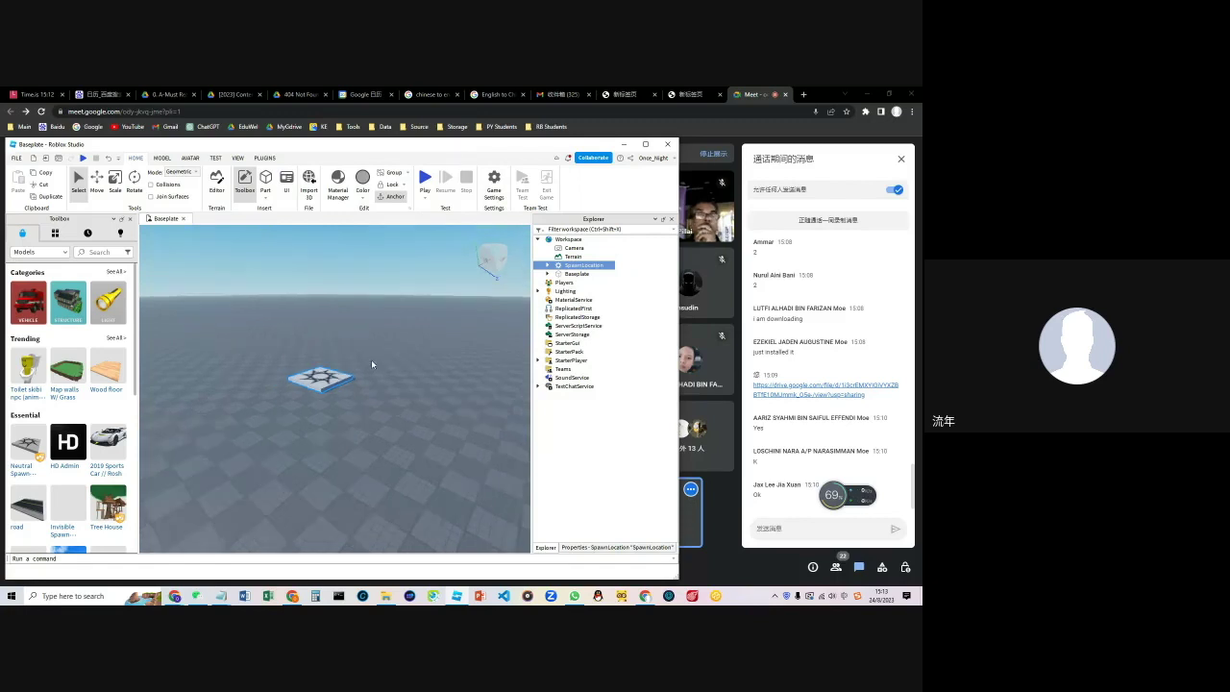
- Focus on the spawn pad with F and fly the camera in and out with WASD
key(f)
key(d)
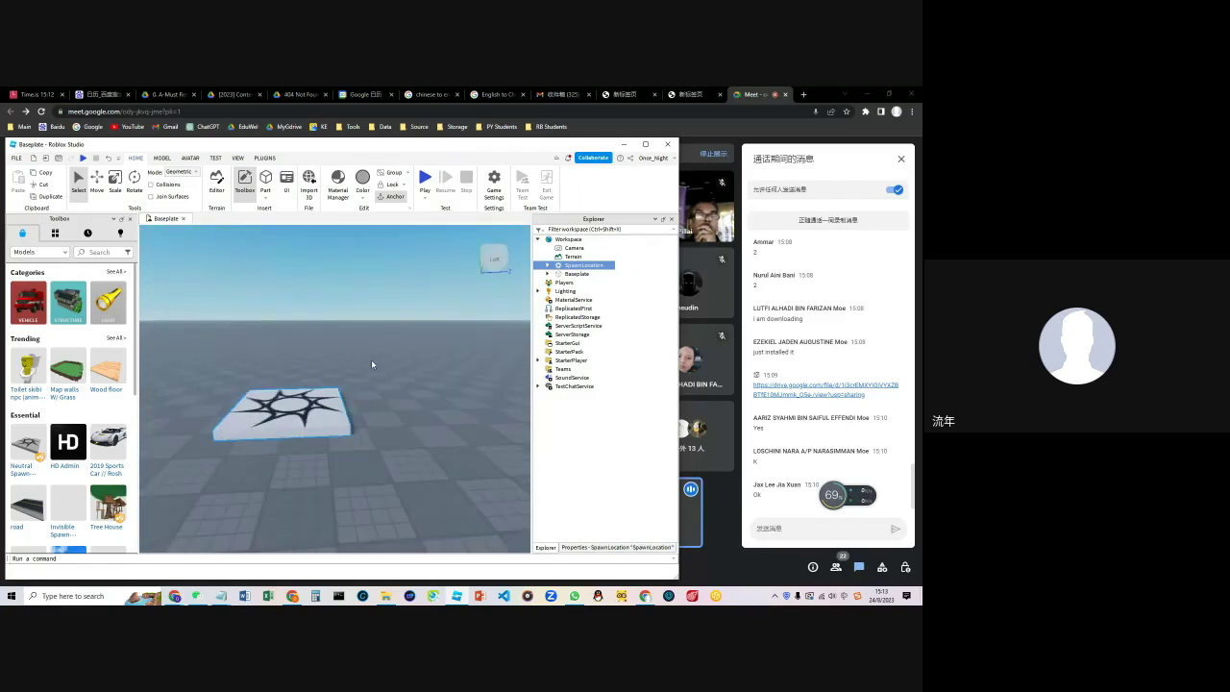
key(s)
key(s)
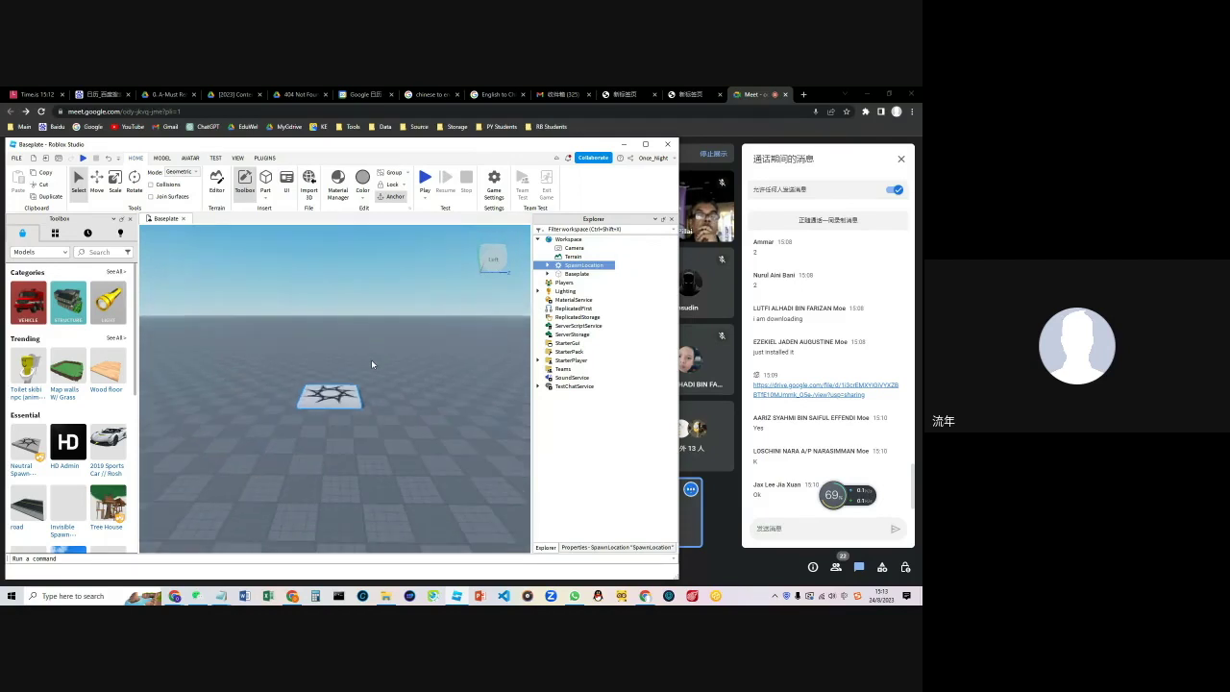
key(w)
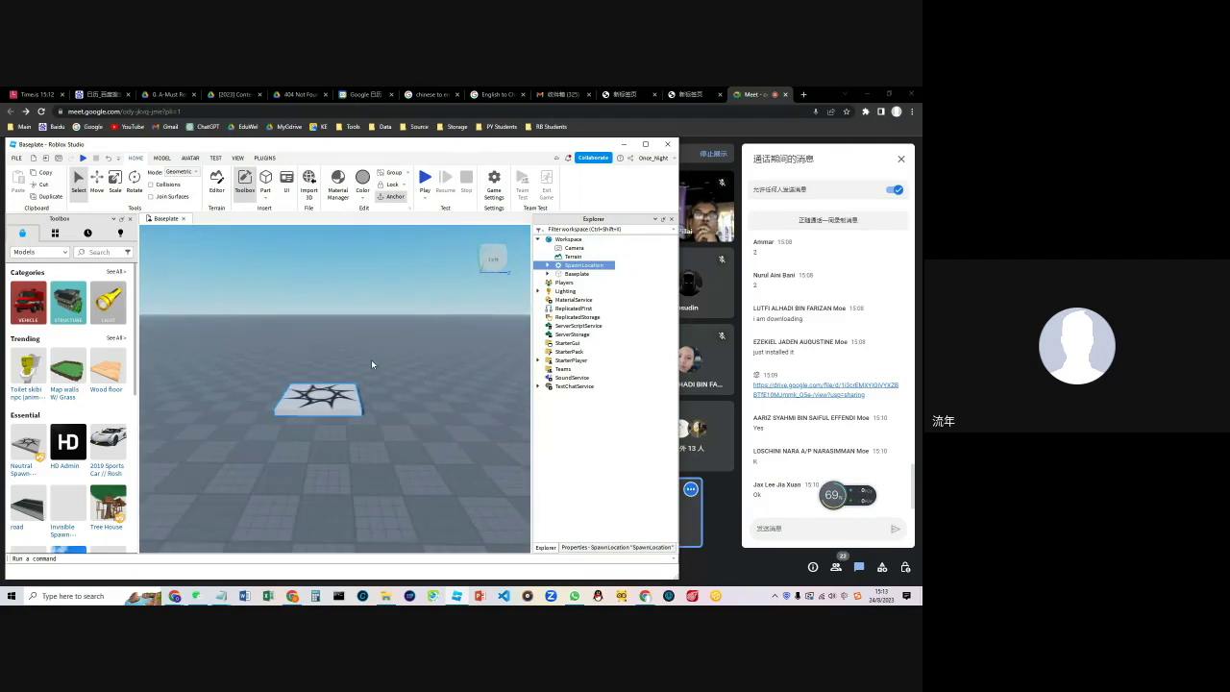
key(s)
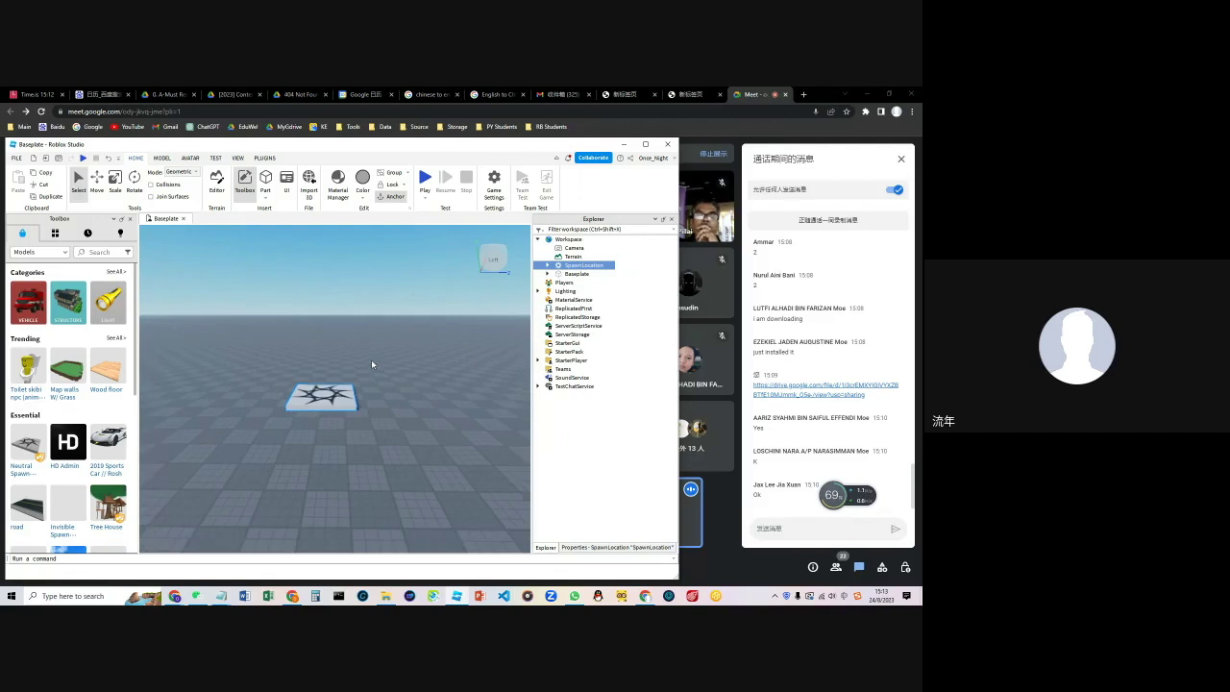
key(s)
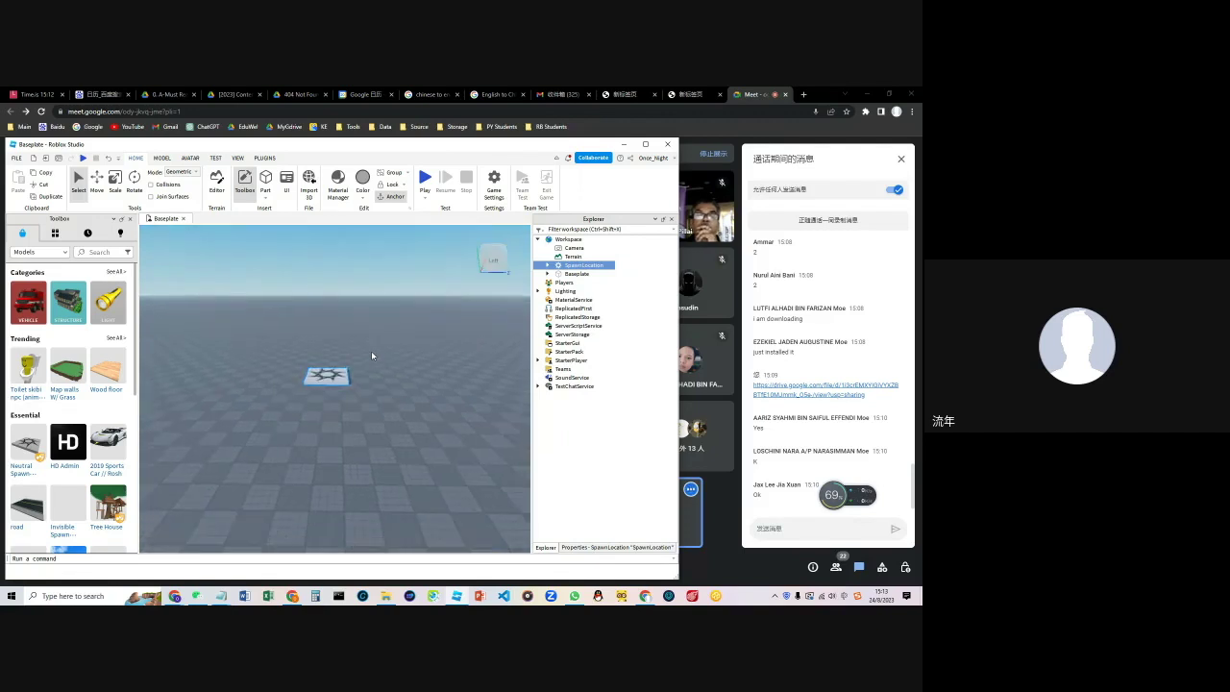
key(w)
- Fly right up to the spawn pad and far back, then return to the Google Meet call
key(w)
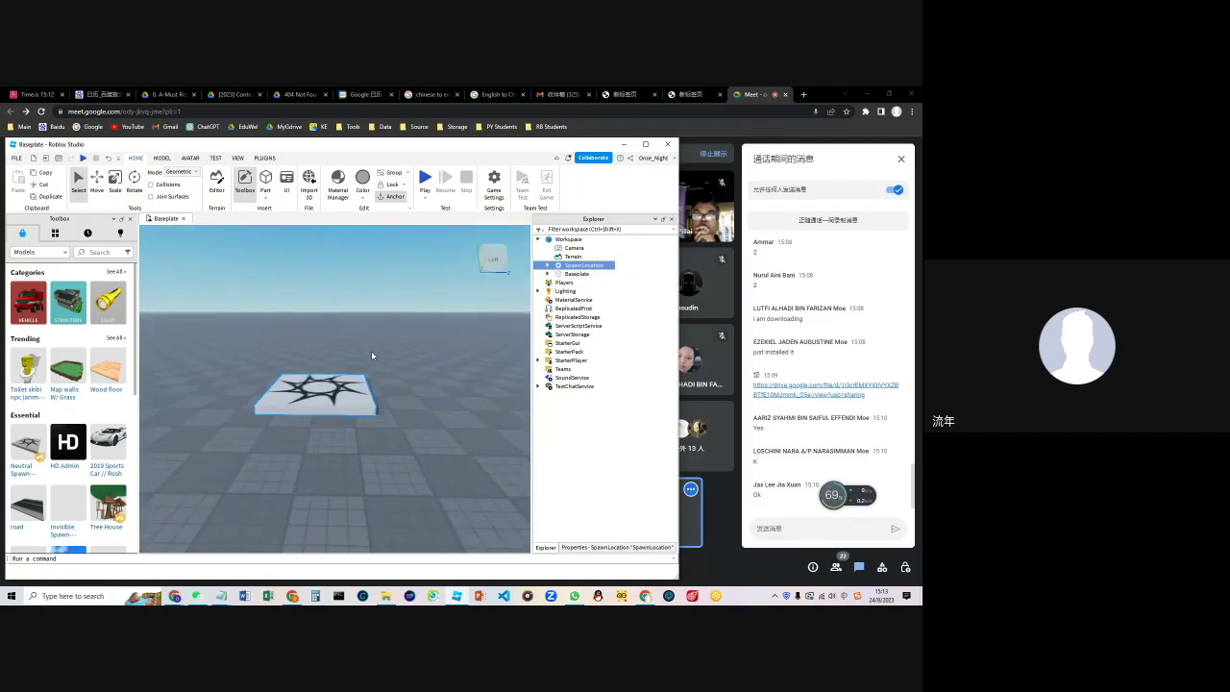
key(s)
key(w)
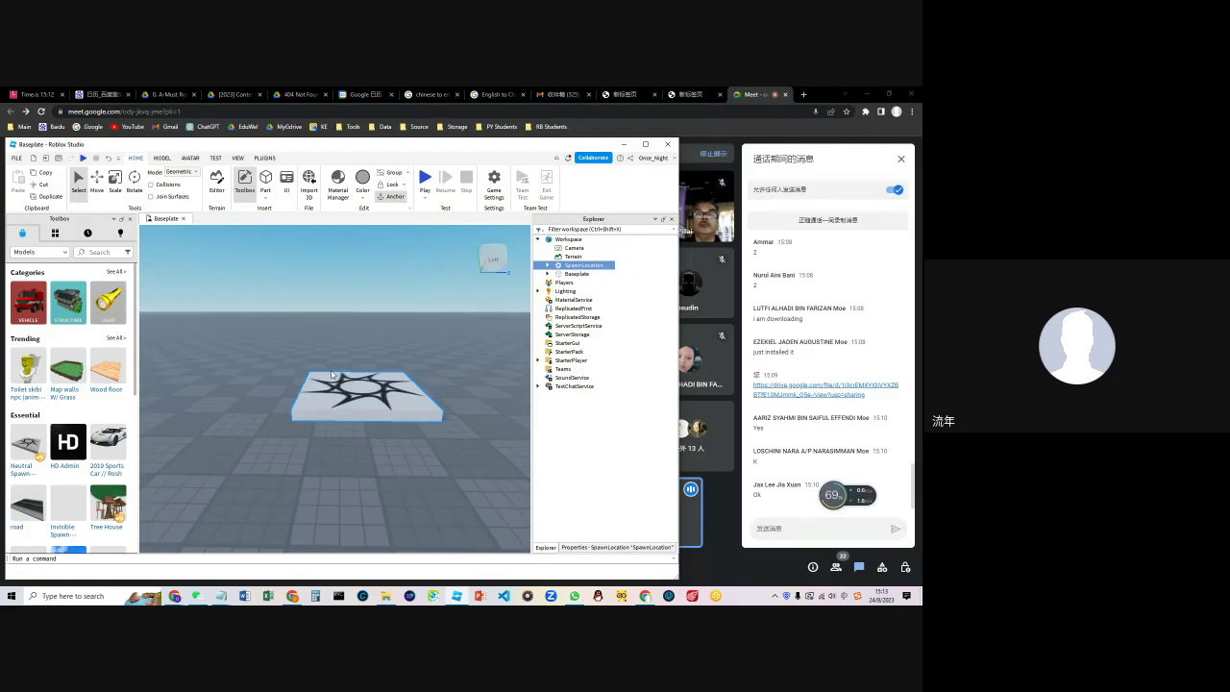
key(d)
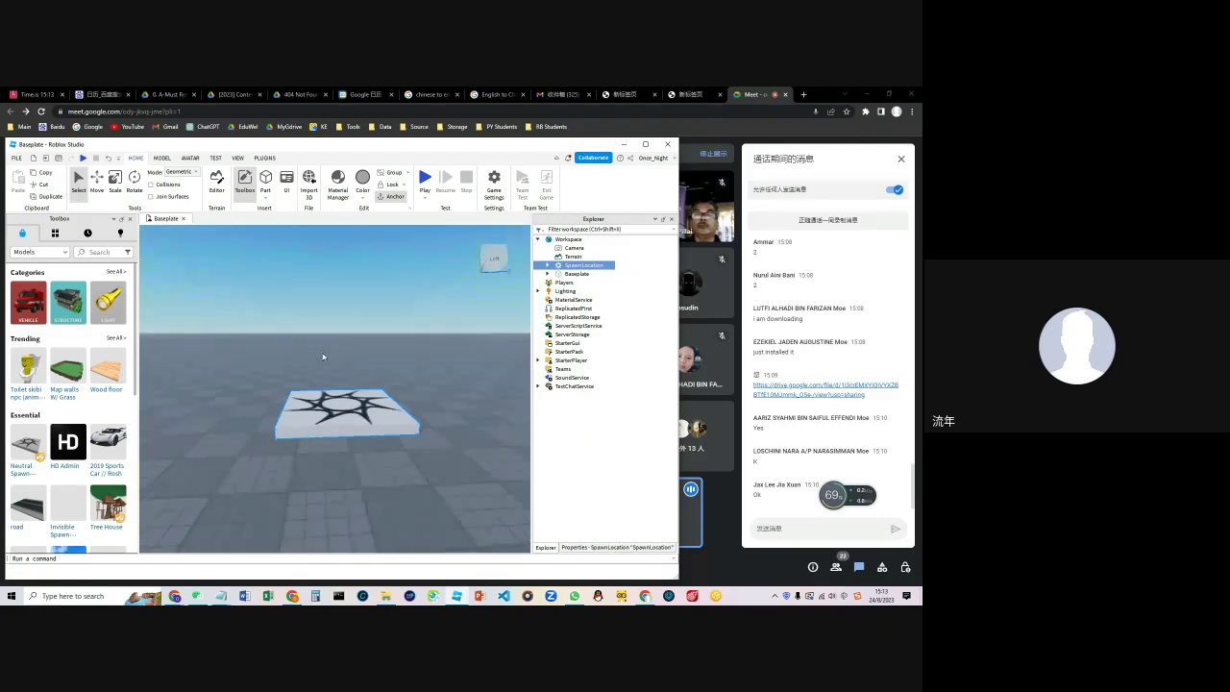
key(w)
key(s)
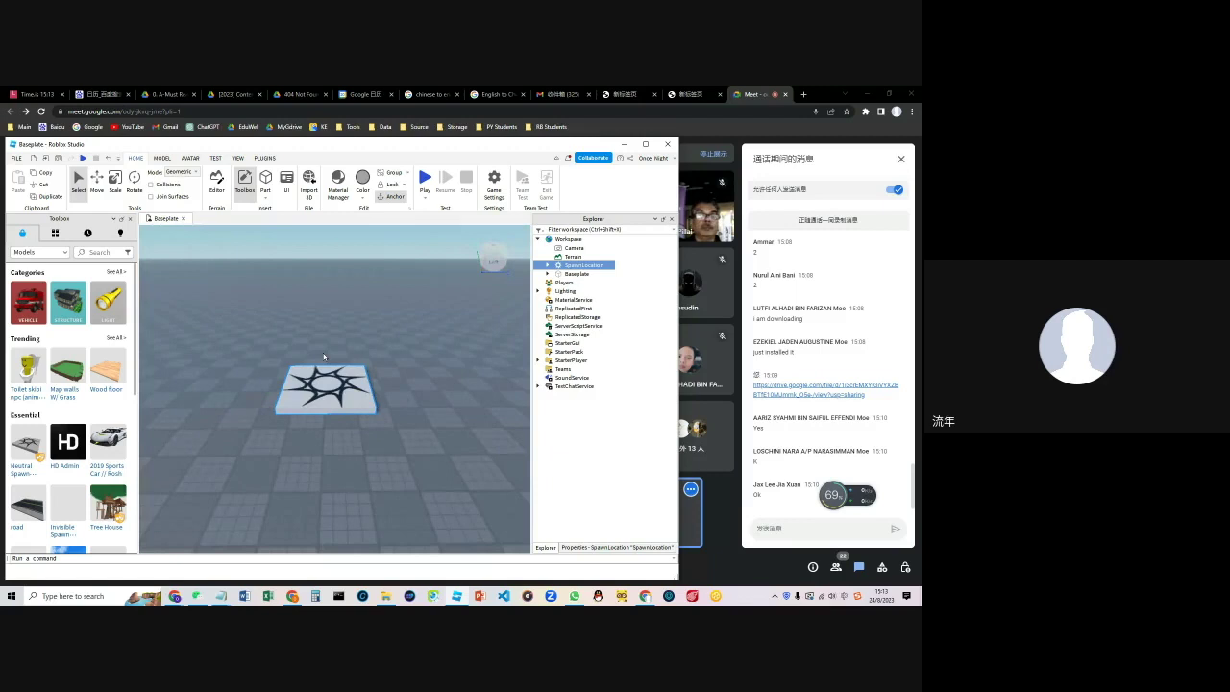
drag(321, 145, 380, 160)
click(788, 526)
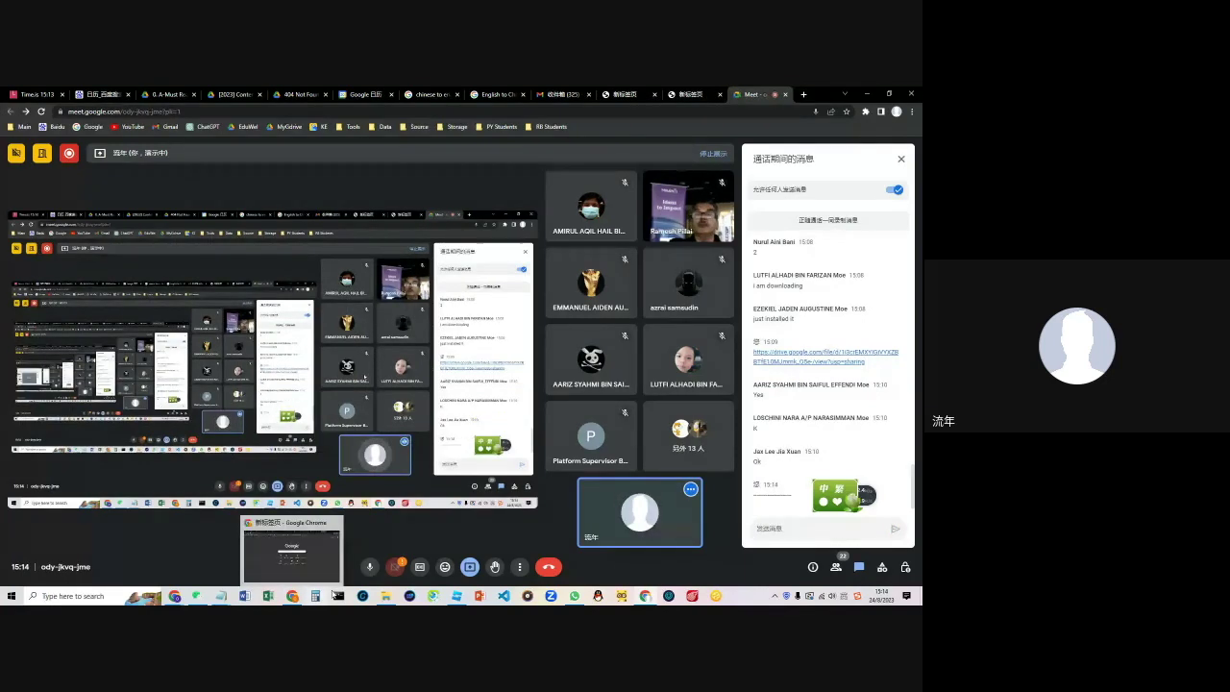
- Bring Roblox Studio back over the Meet call, reposition it, and tilt the camera over the spawn pad
click(336, 596)
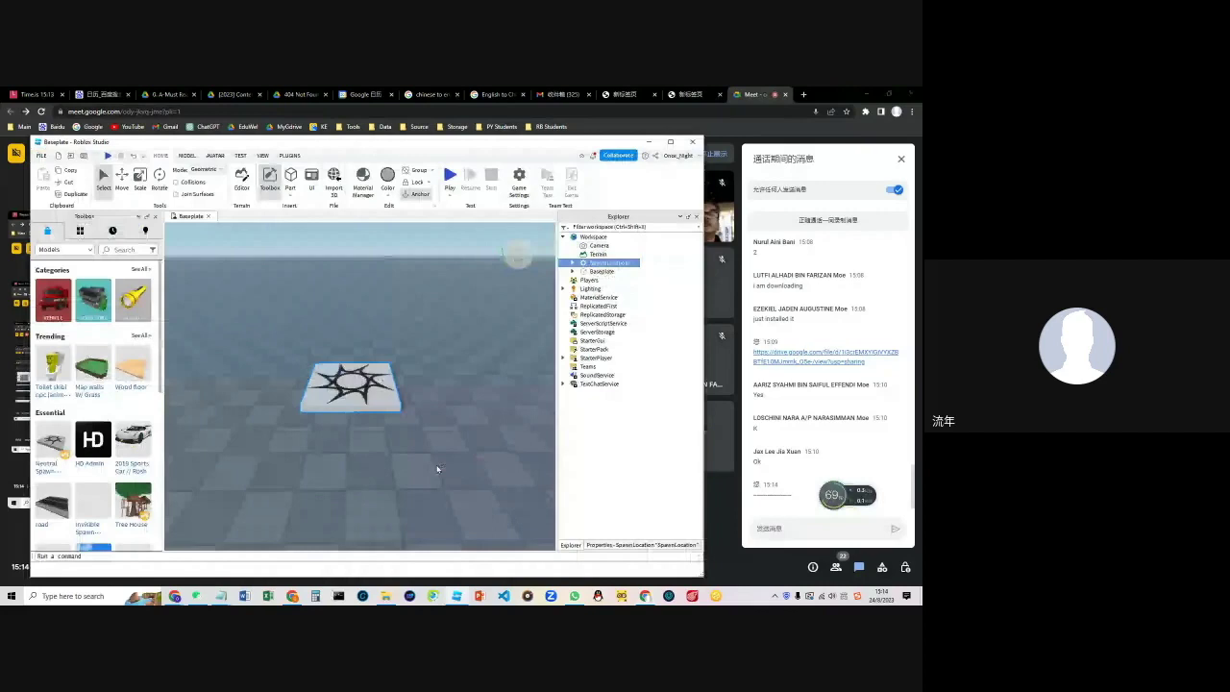
drag(467, 152, 444, 146)
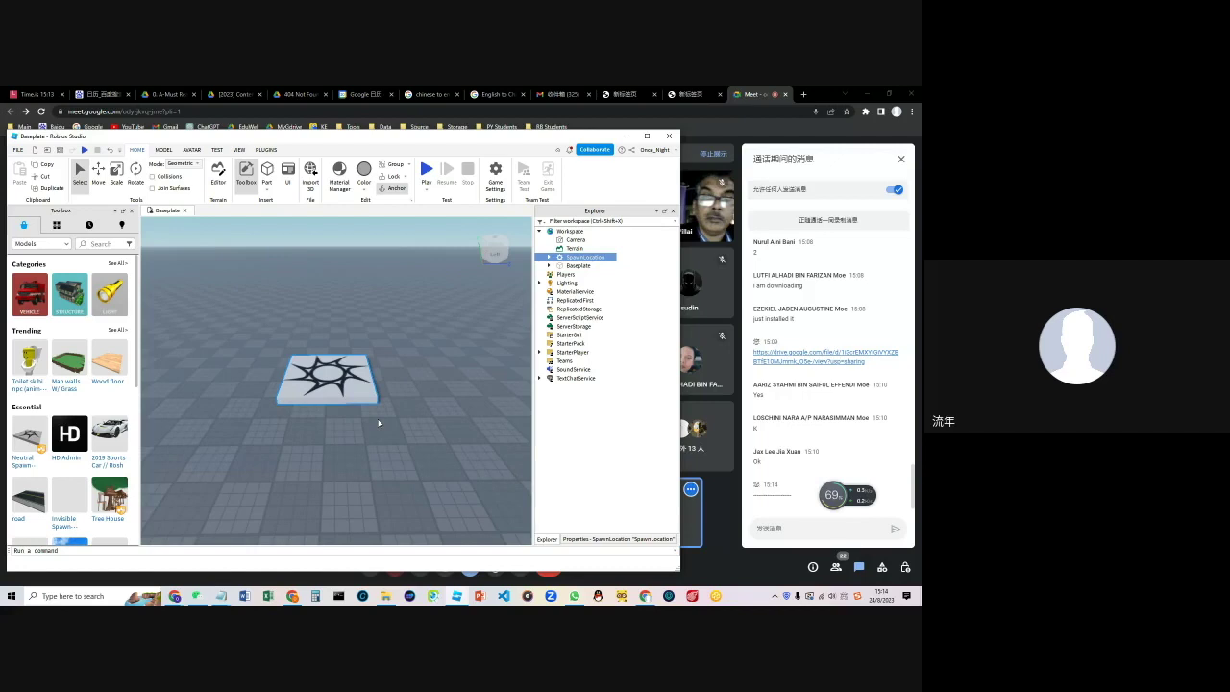
right_drag(377, 422, 378, 423)
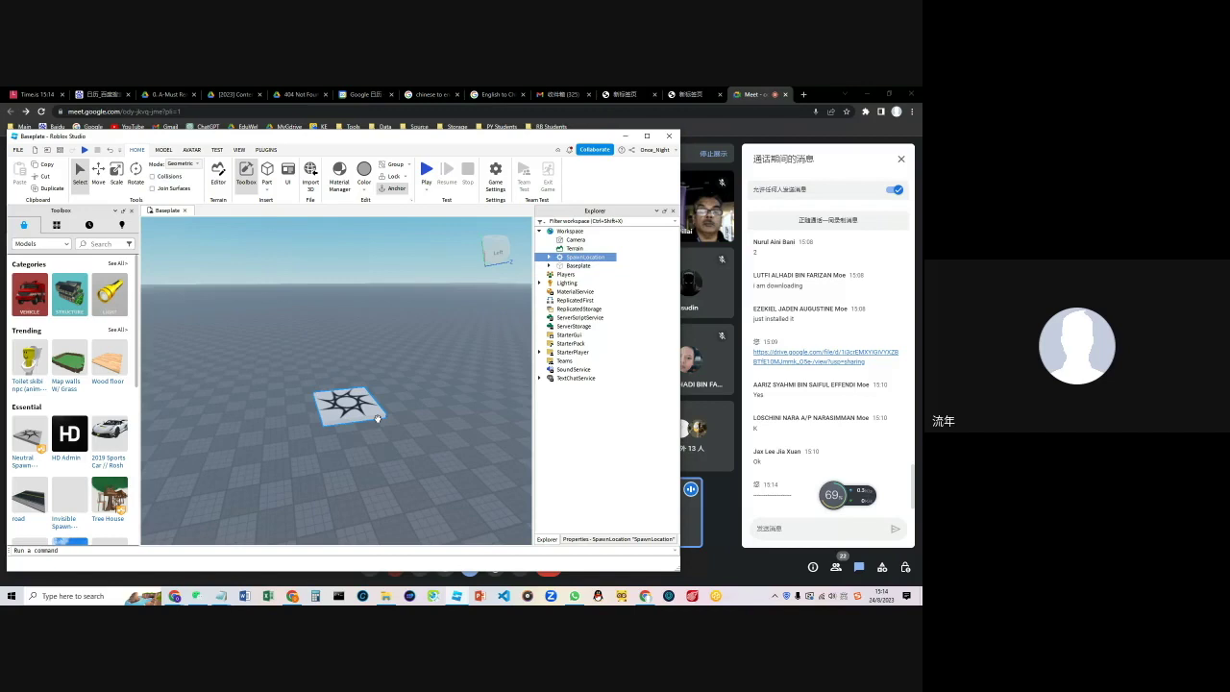
right_drag(378, 419, 372, 288)
scroll(371, 284, up, 1)
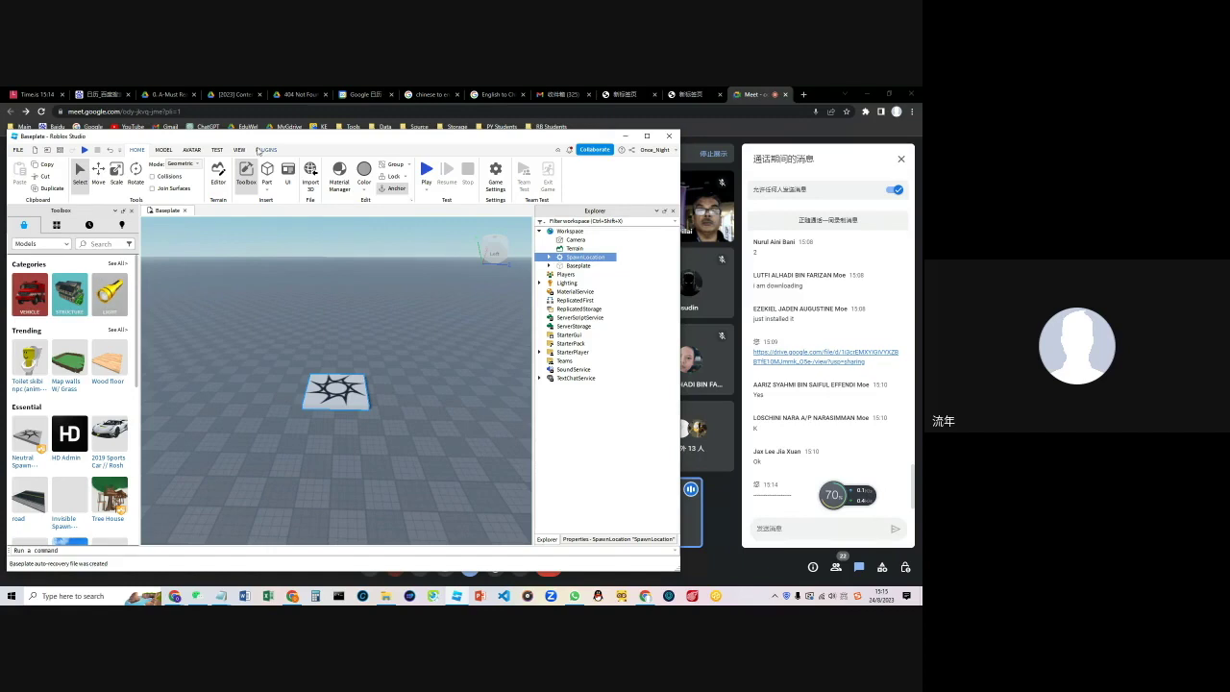
drag(260, 151, 273, 151)
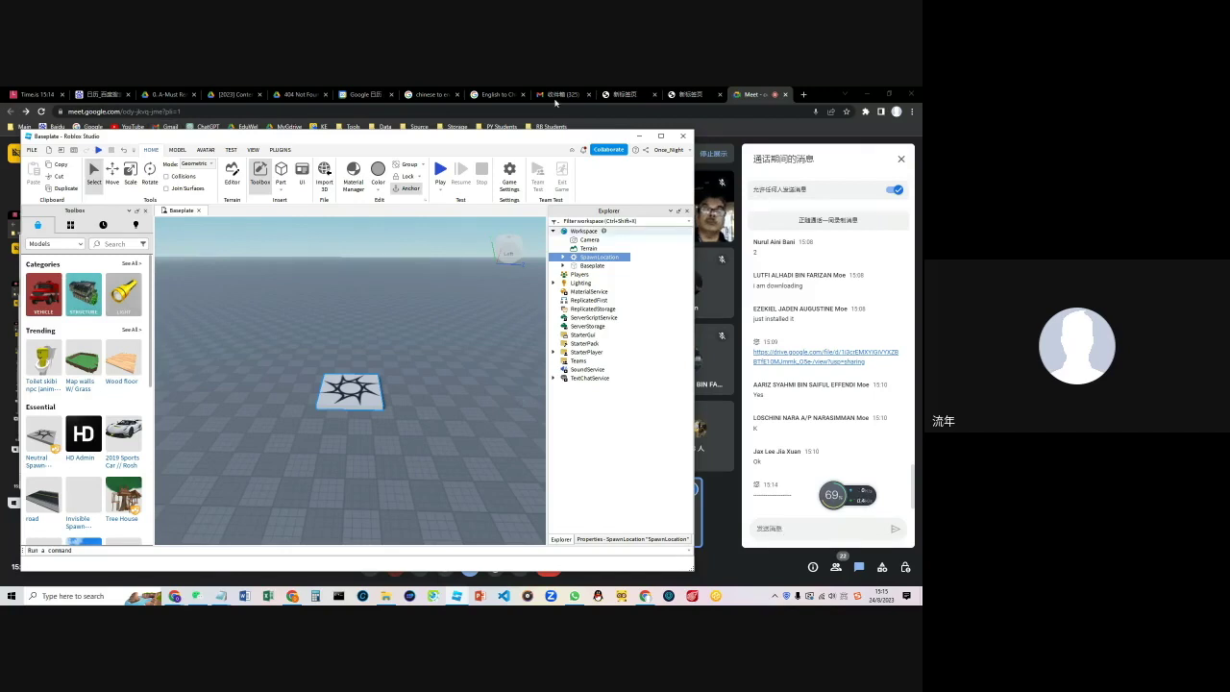
drag(536, 131, 573, 149)
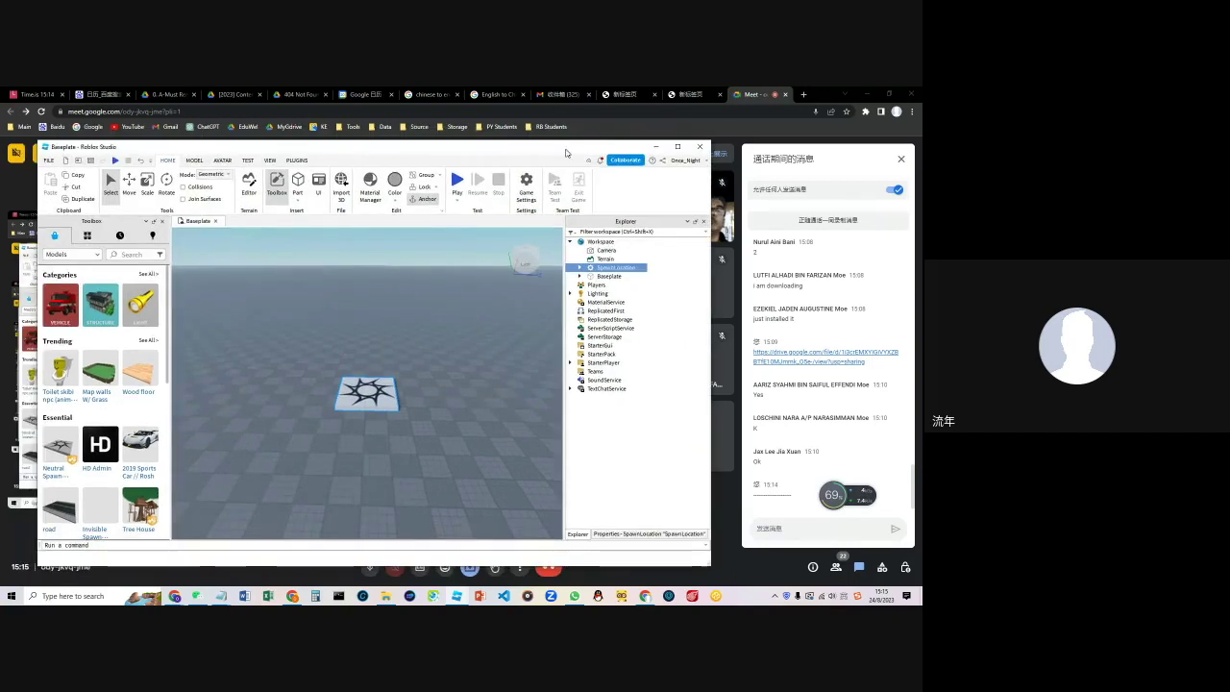
click(276, 185)
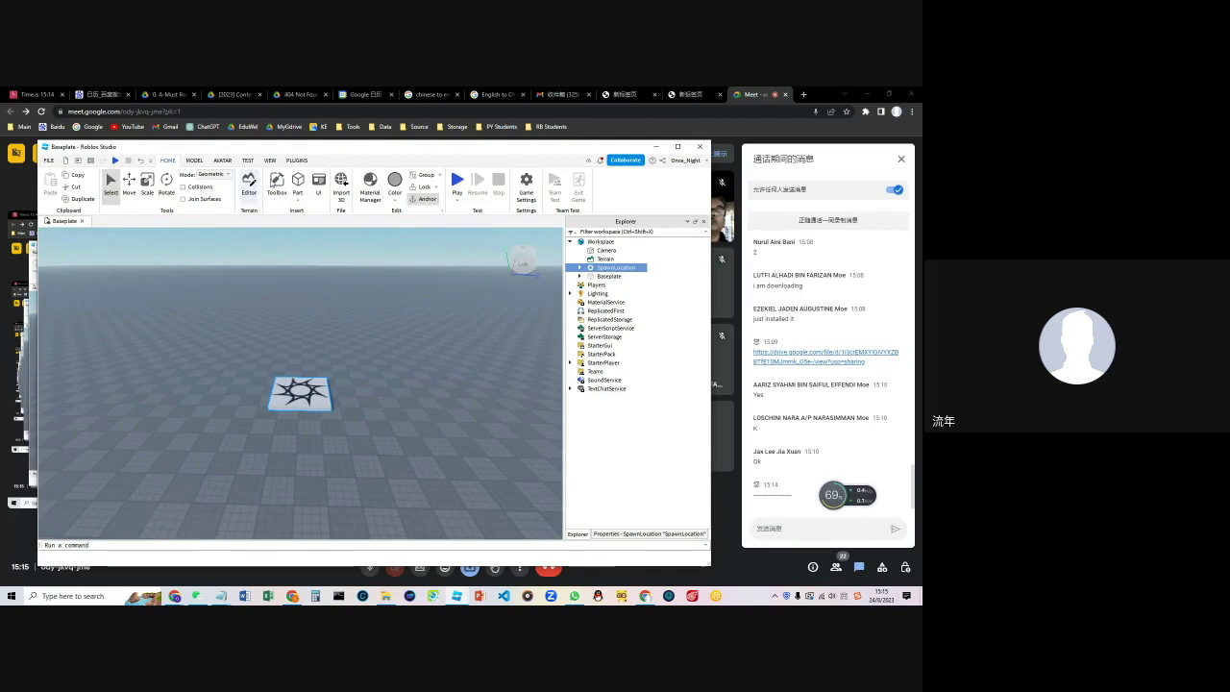
click(278, 188)
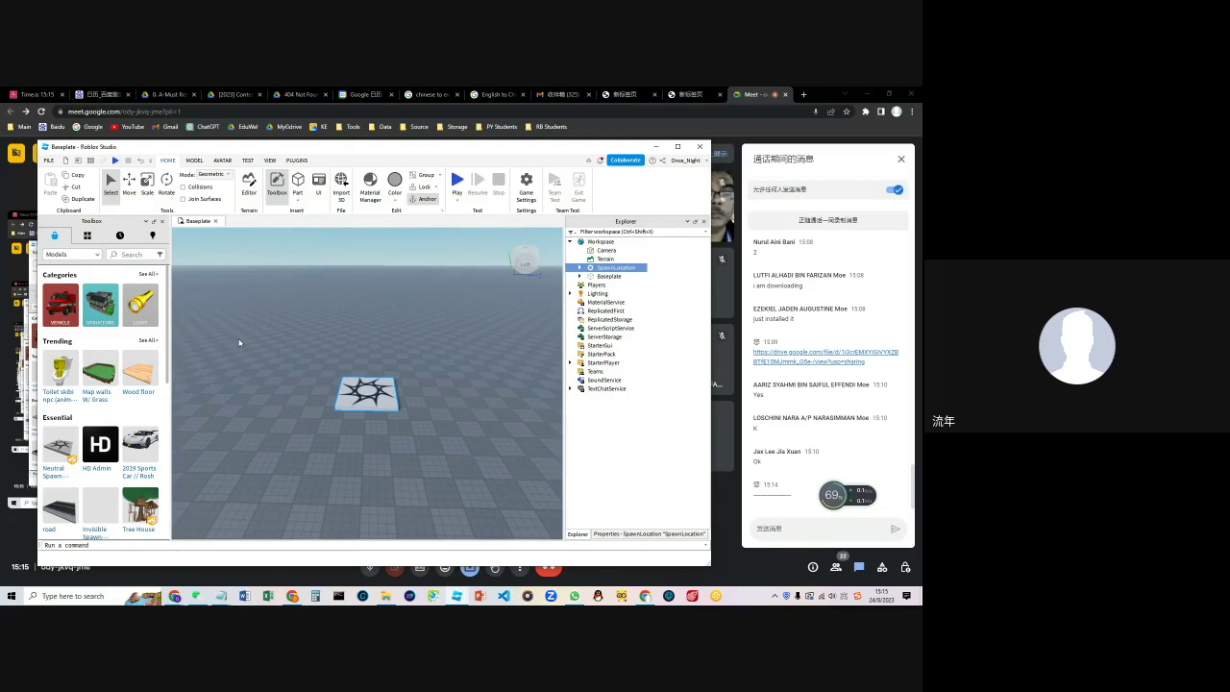
click(84, 257)
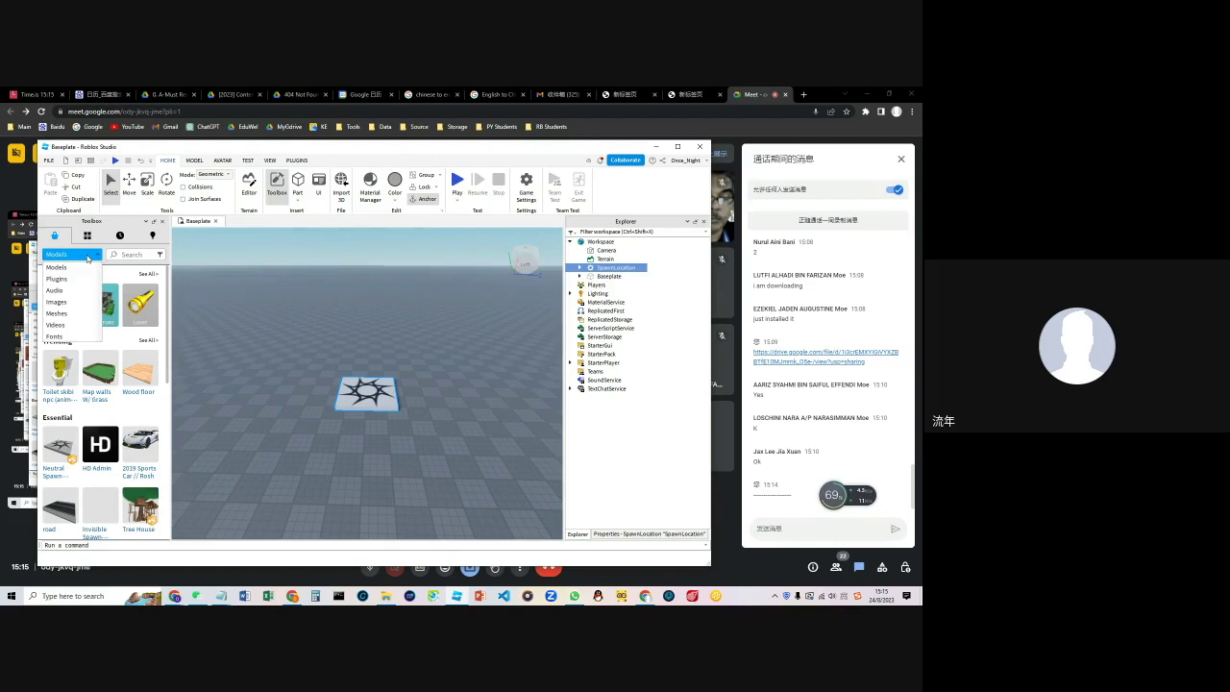
click(87, 257)
right_drag(226, 327, 205, 298)
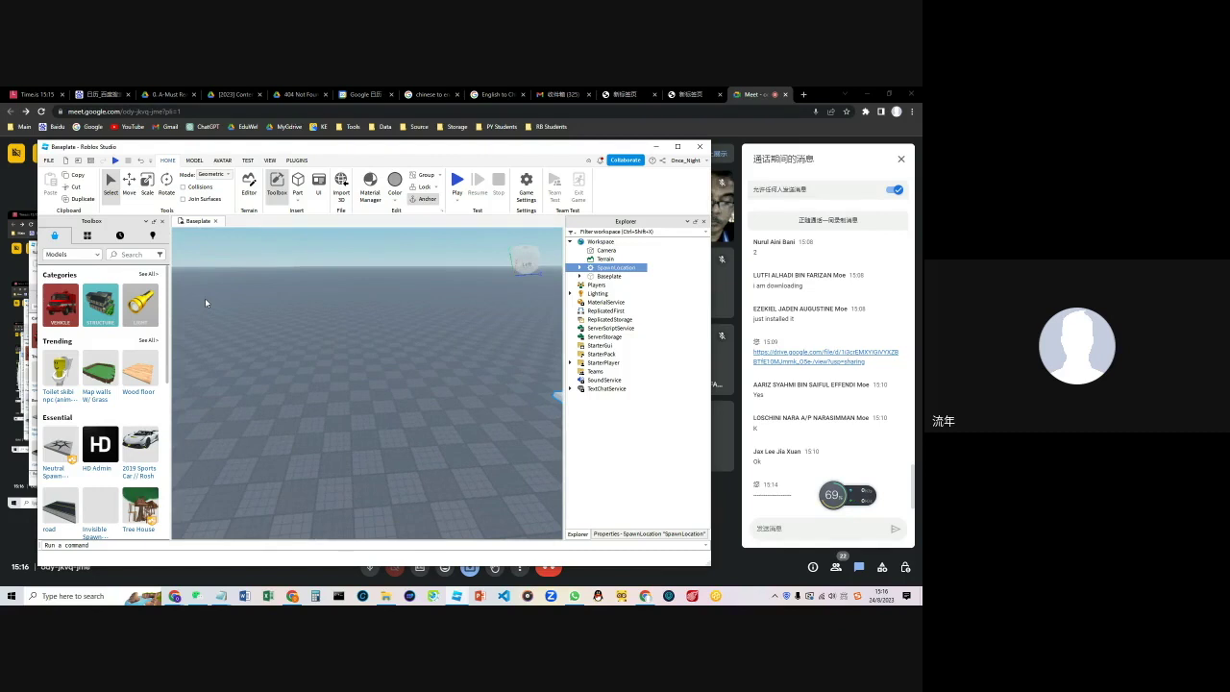
click(93, 255)
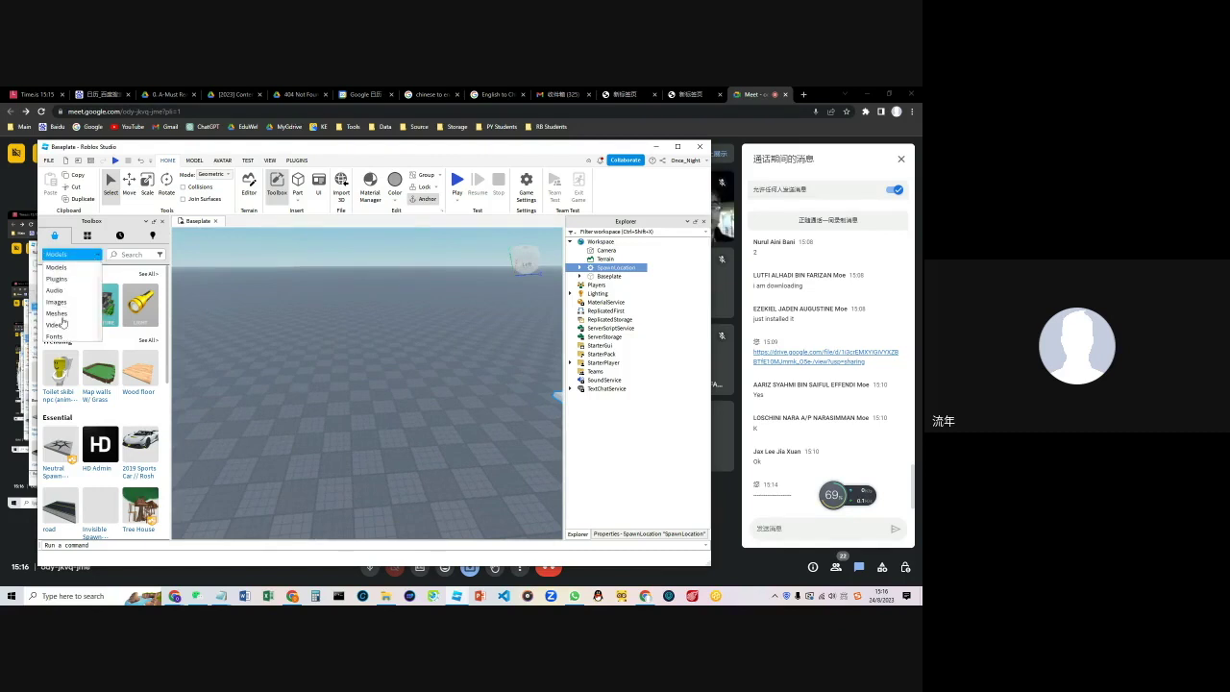
click(62, 270)
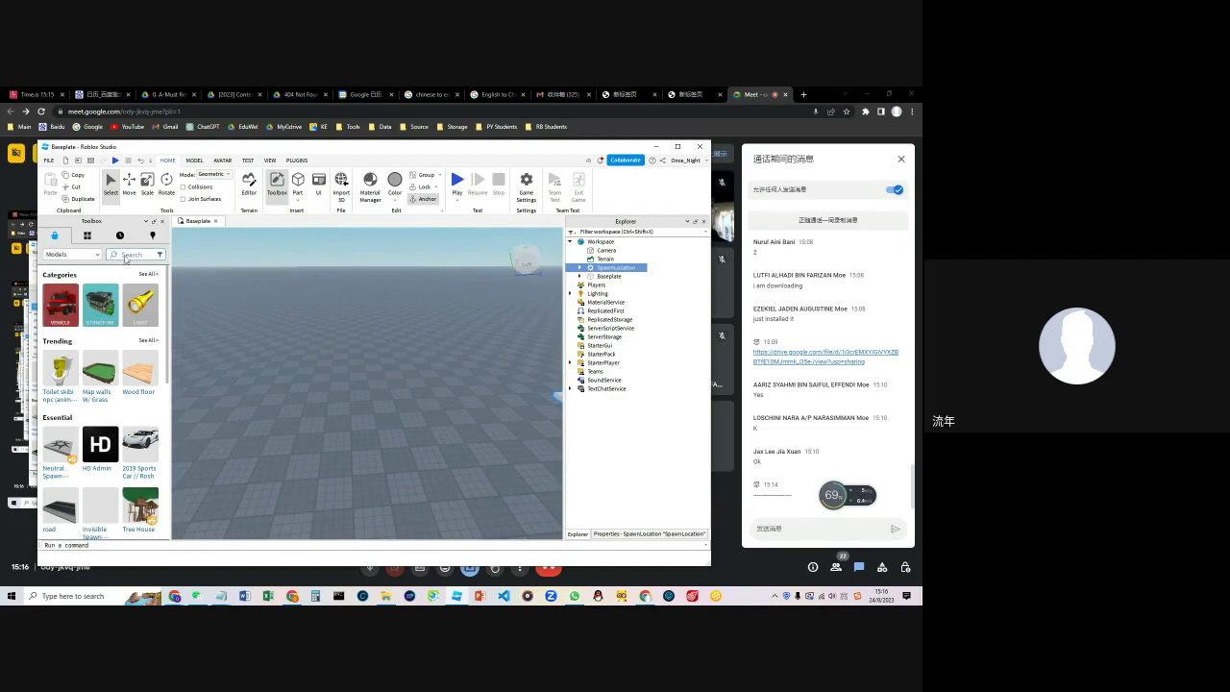
scroll(319, 321, up, 2)
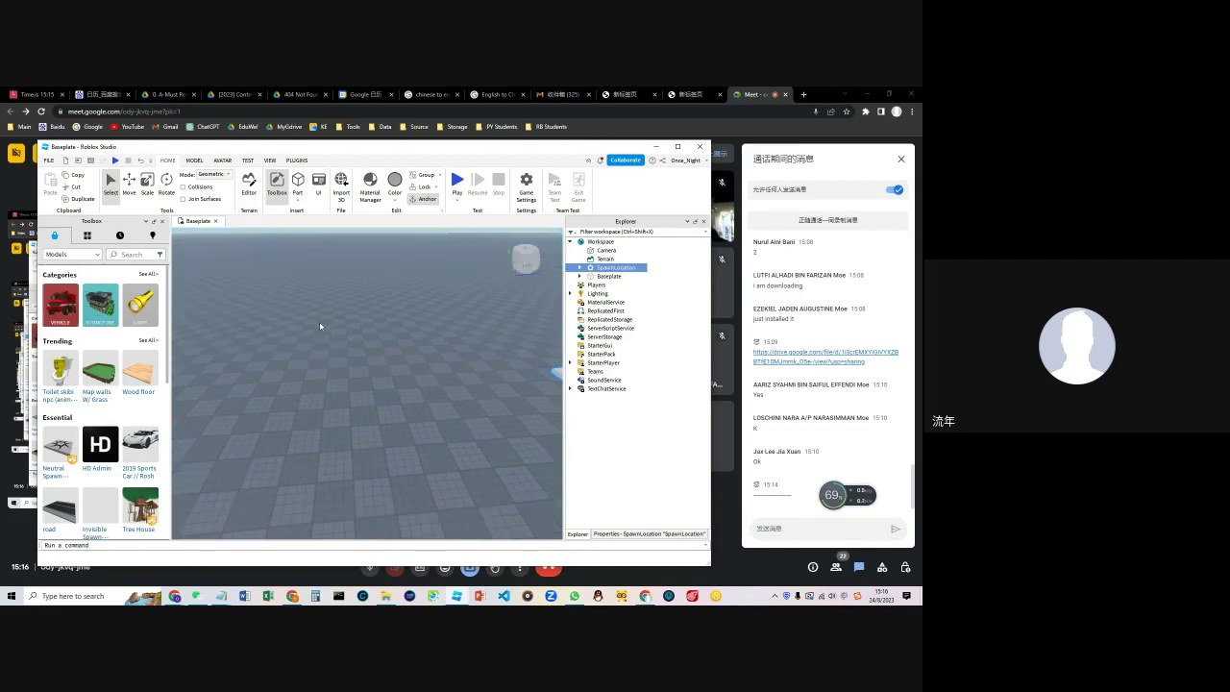
click(125, 255)
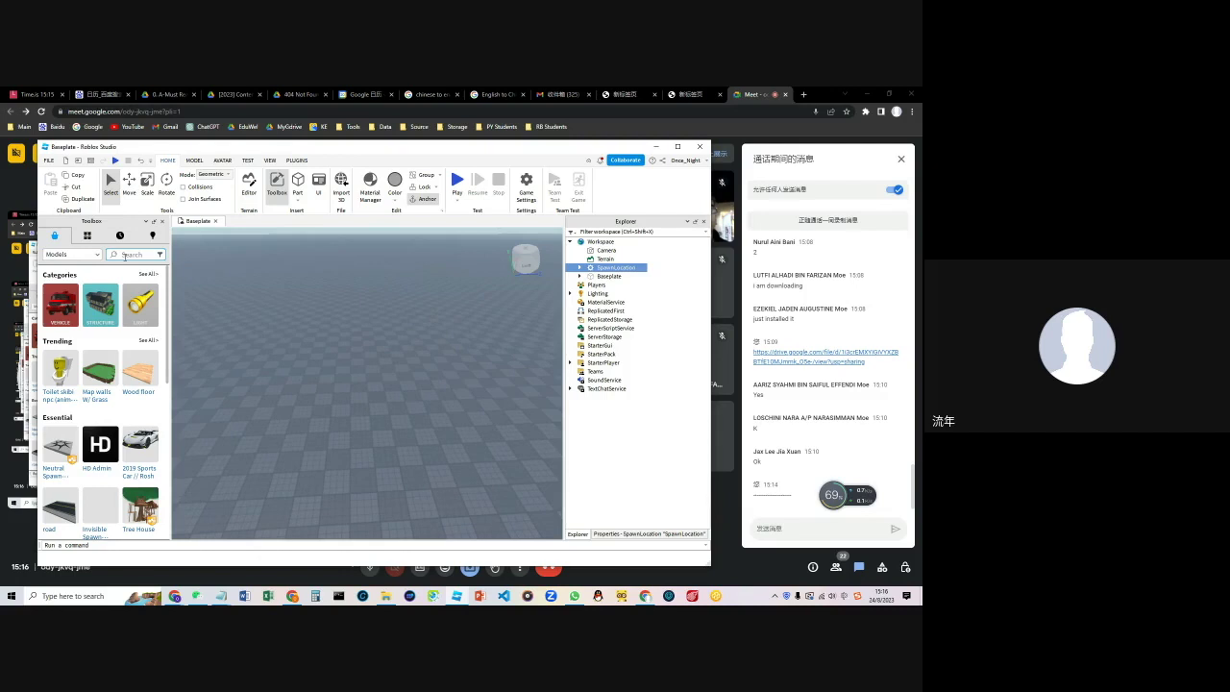
- Search the Toolbox for 'car' and pick the 2019 Sports Car from the results
text(car)
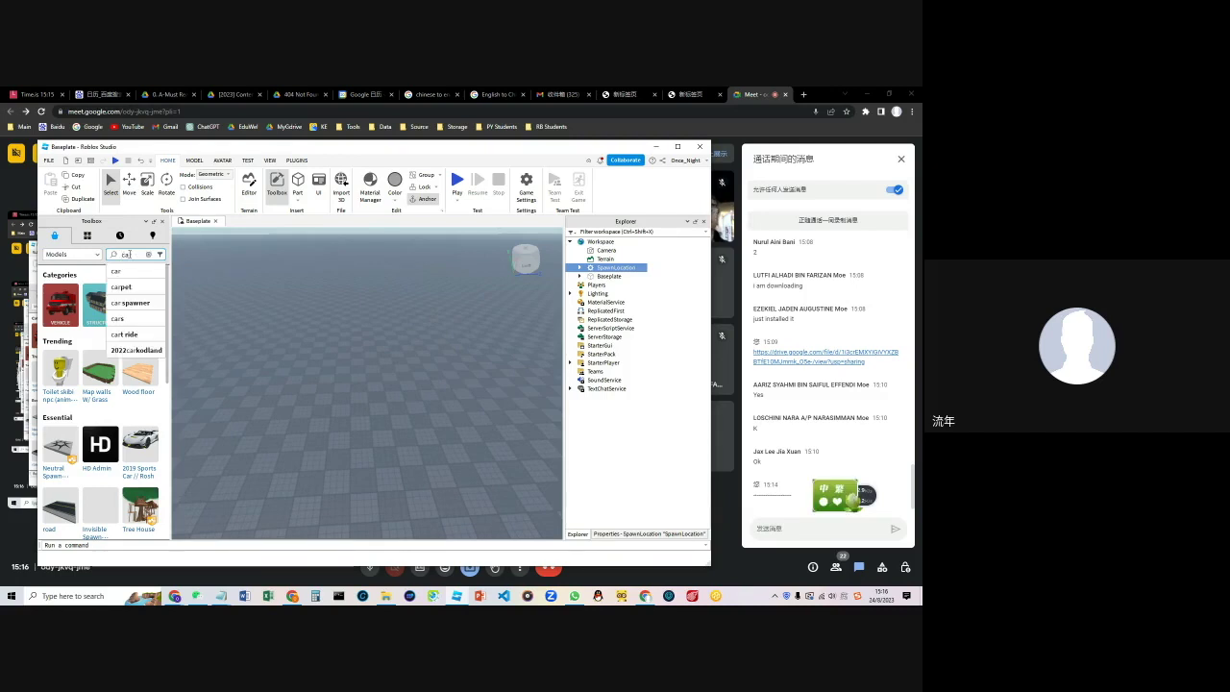
key(Return)
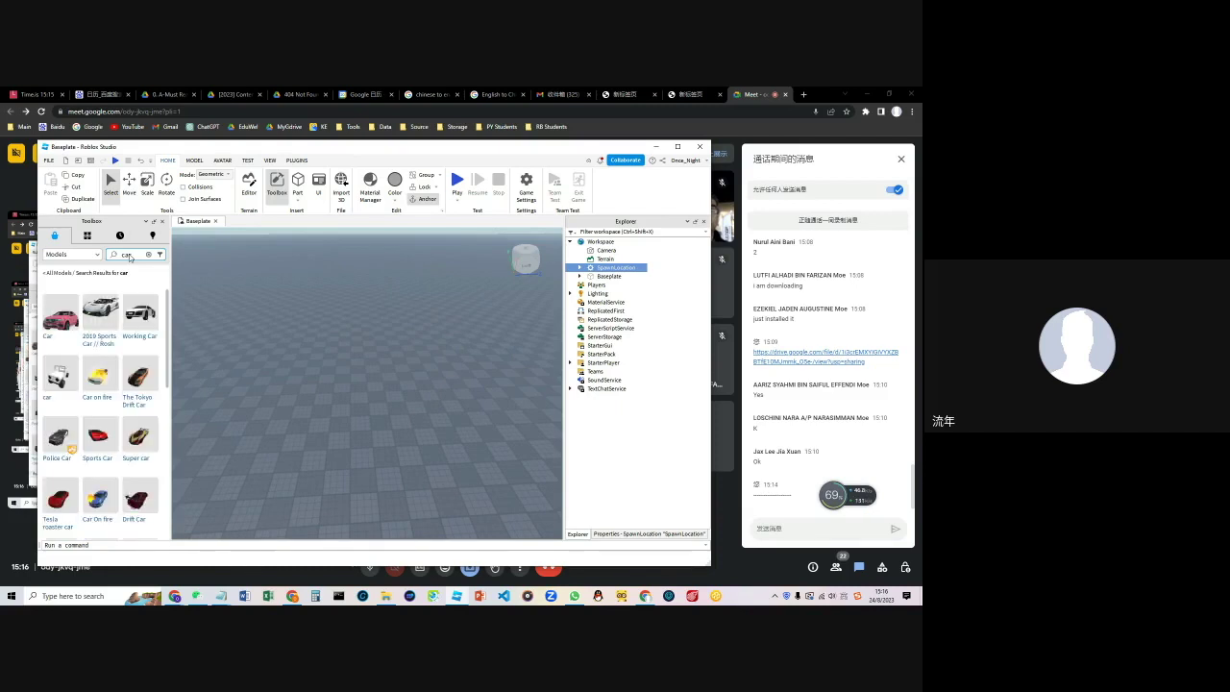
mouse_move(113, 331)
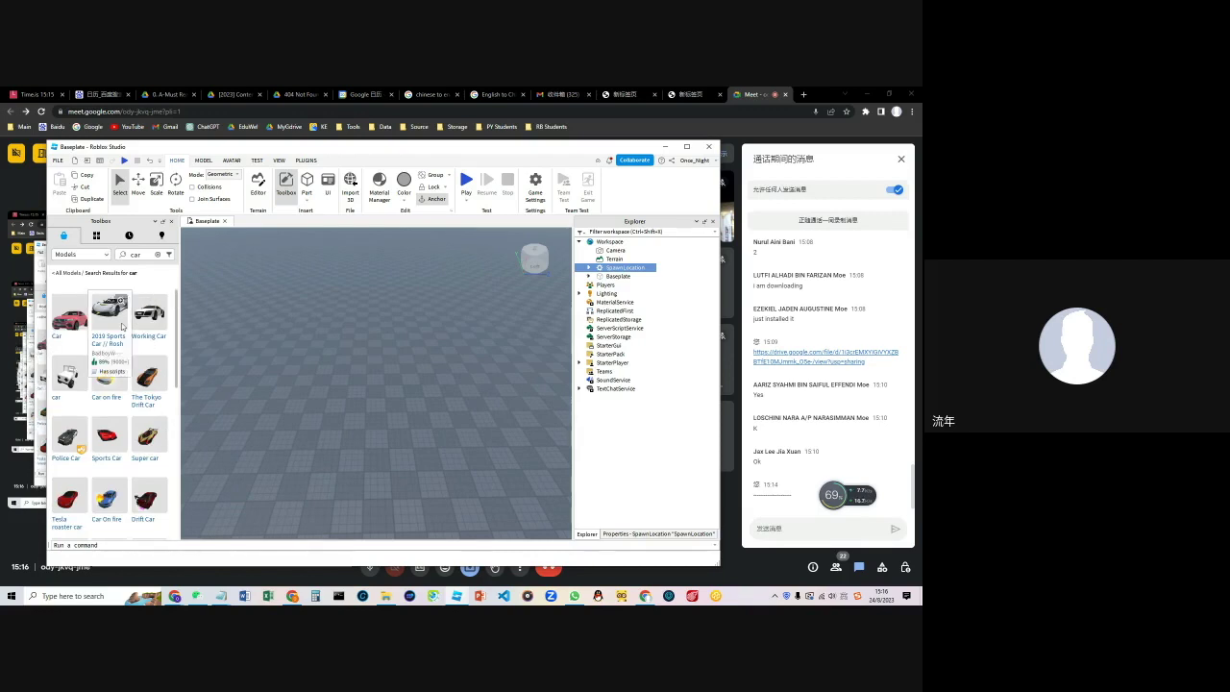
mouse_move(154, 337)
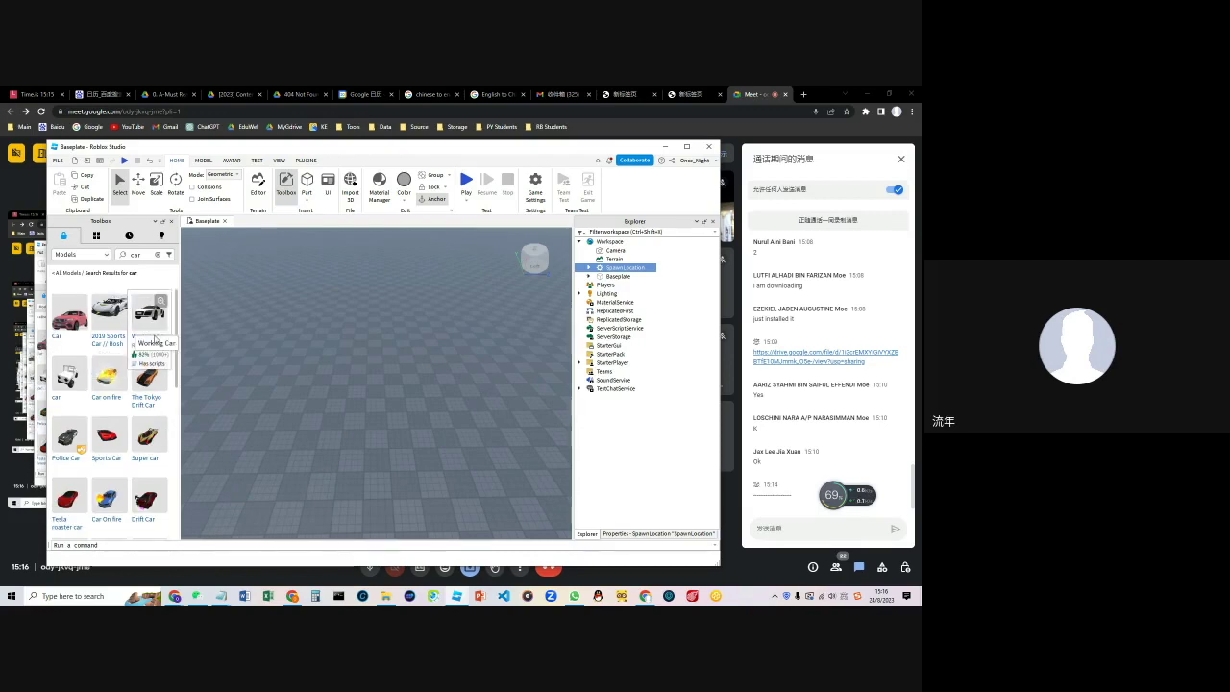
mouse_move(151, 390)
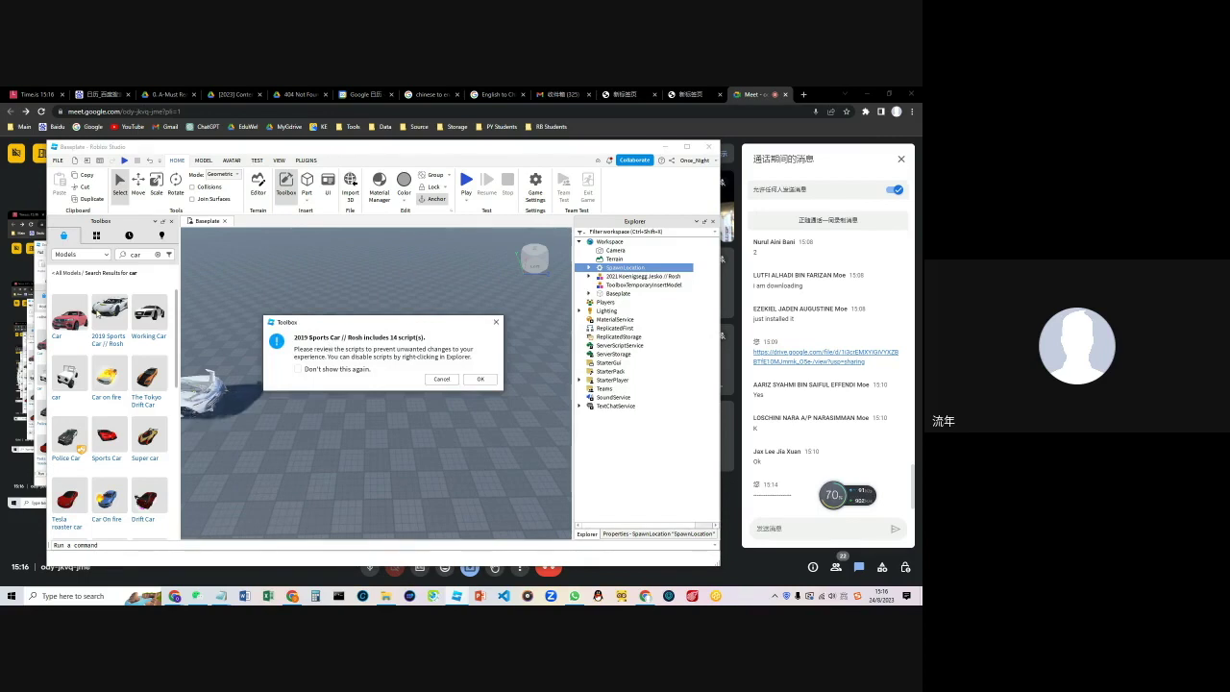
- Accept the script warning to insert the 2021 Koenigsegg Jesko, then pan the view away from it
click(480, 378)
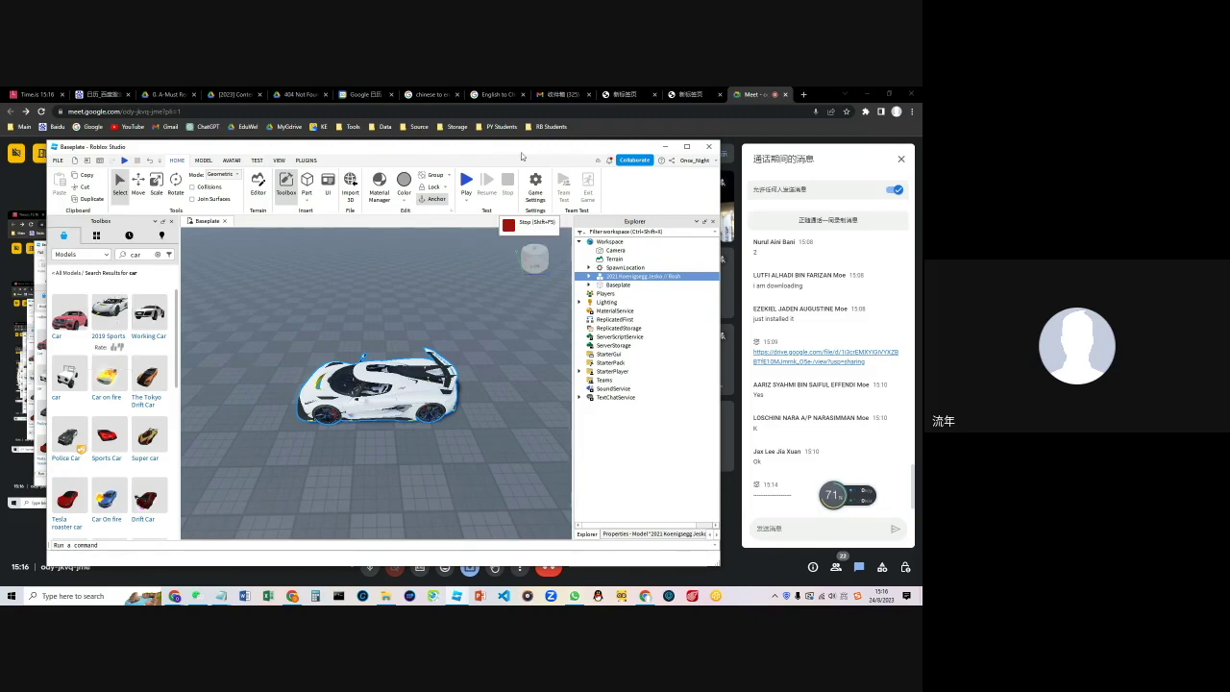
drag(522, 156, 512, 158)
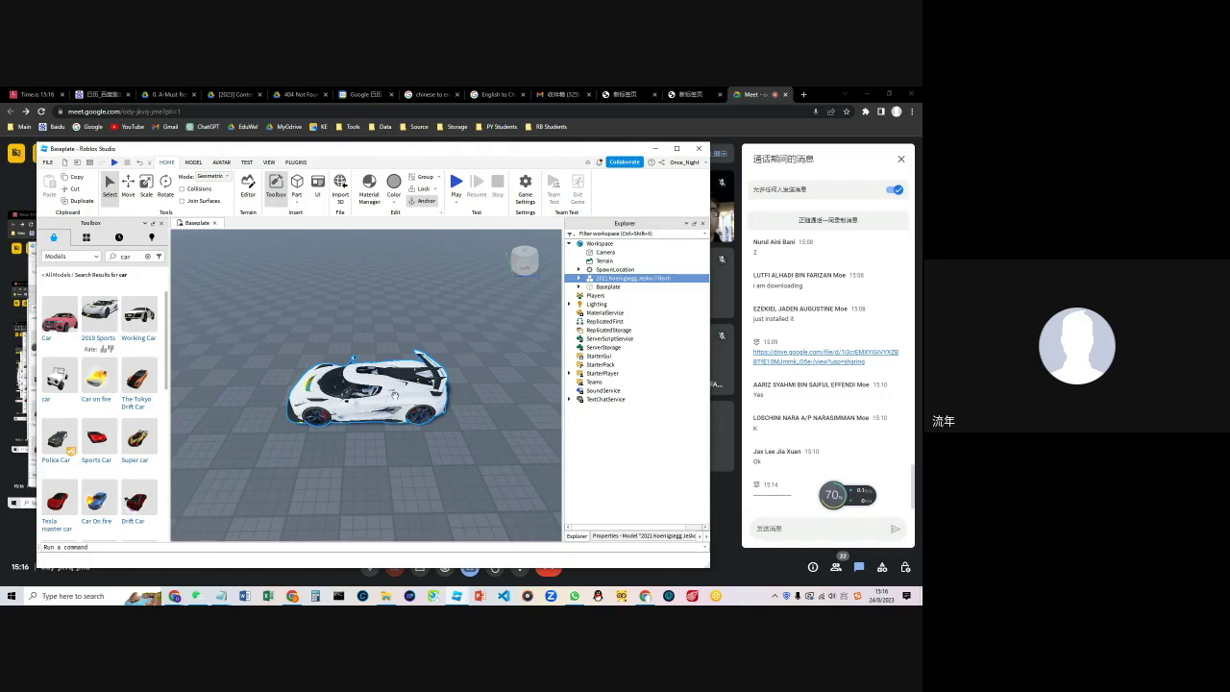
key(a)
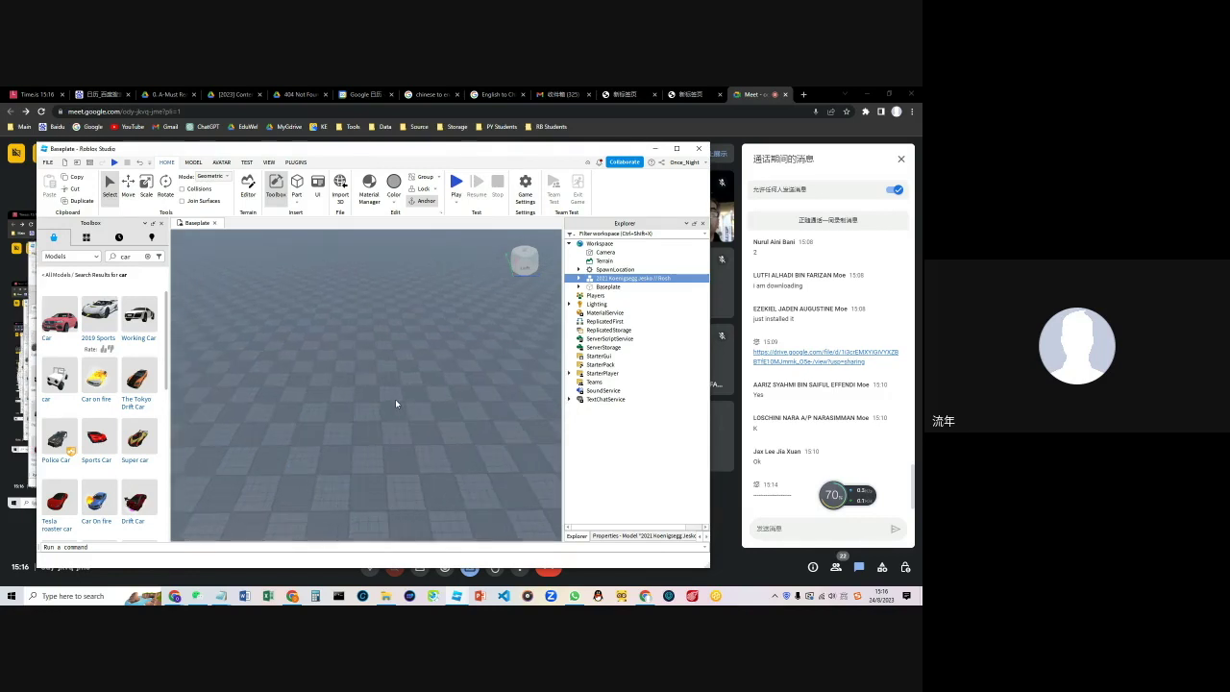
mouse_move(135, 337)
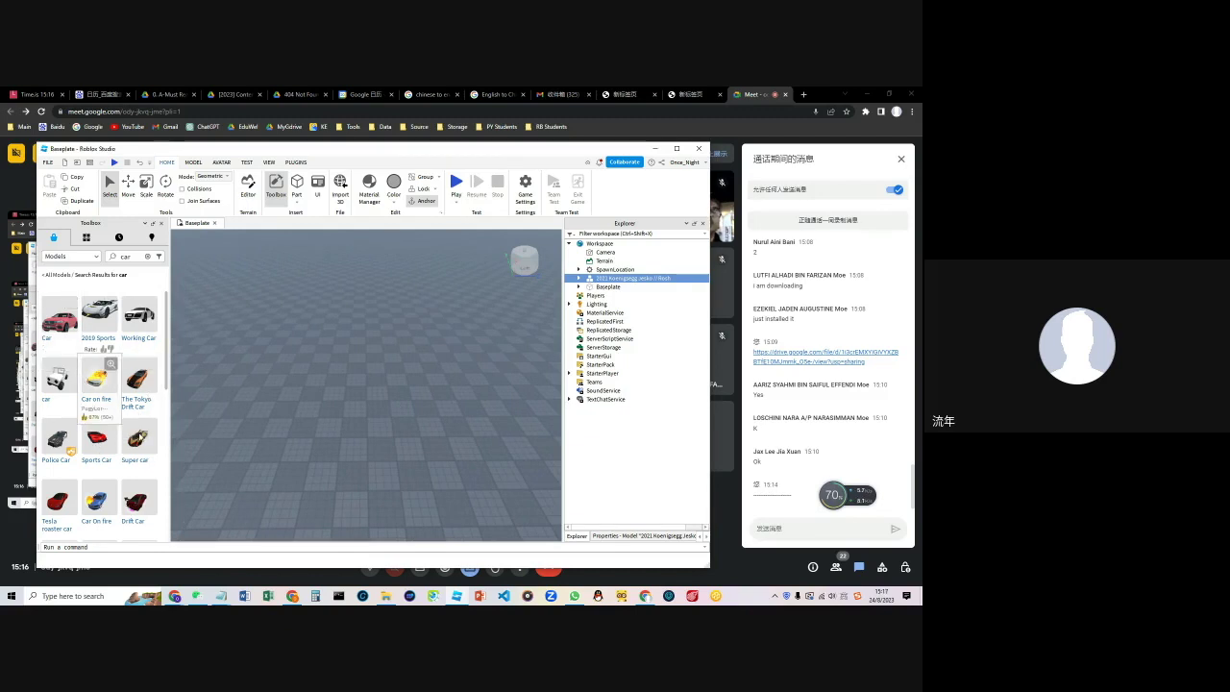
- Insert the Super car, accept its script warning, then delete it, leaving the white Koenigsegg centred
click(140, 438)
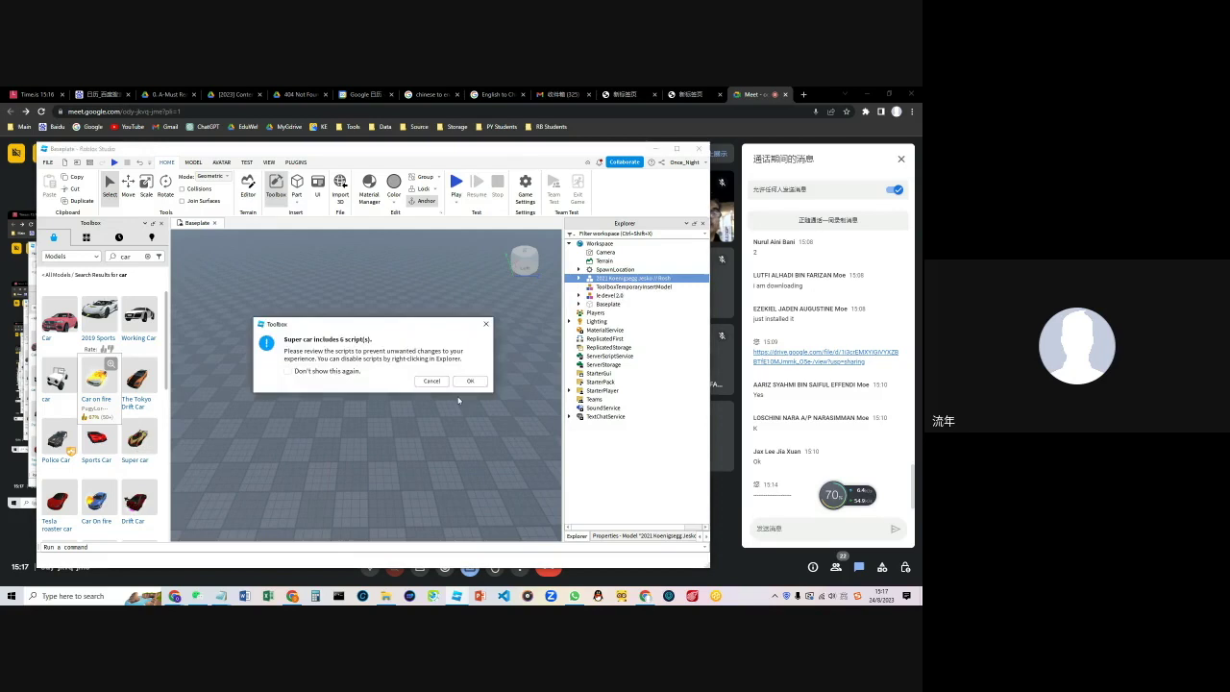
click(467, 381)
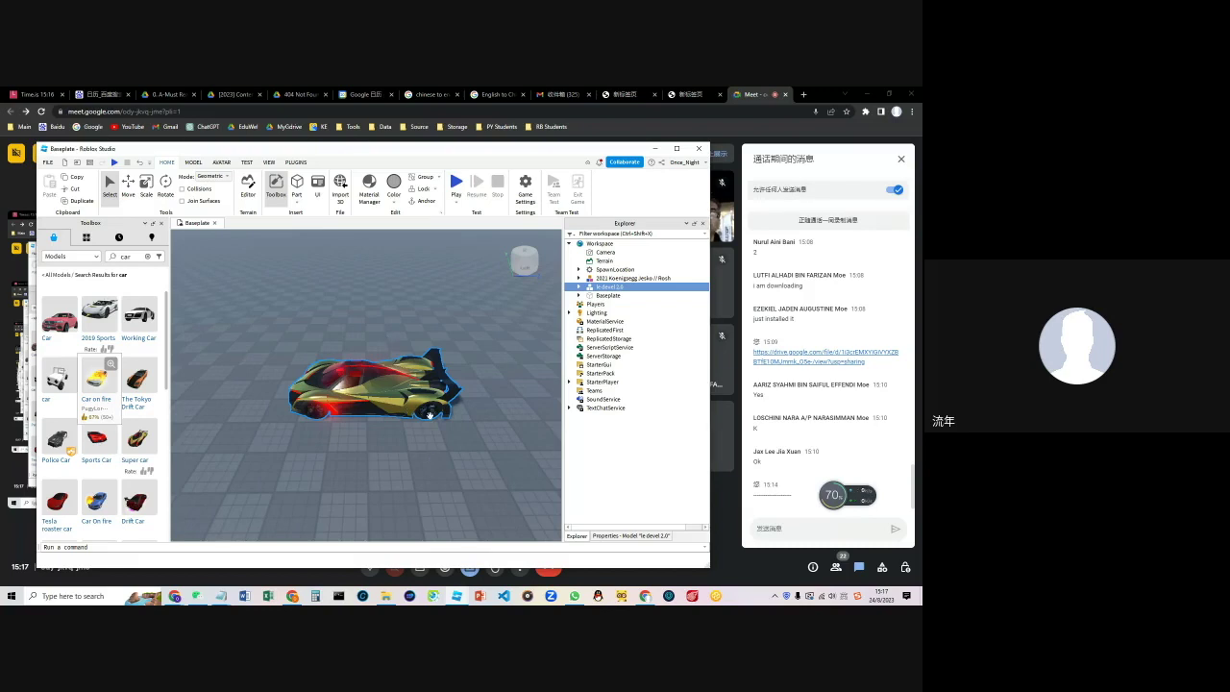
key(Delete)
scroll(360, 412, up, 3)
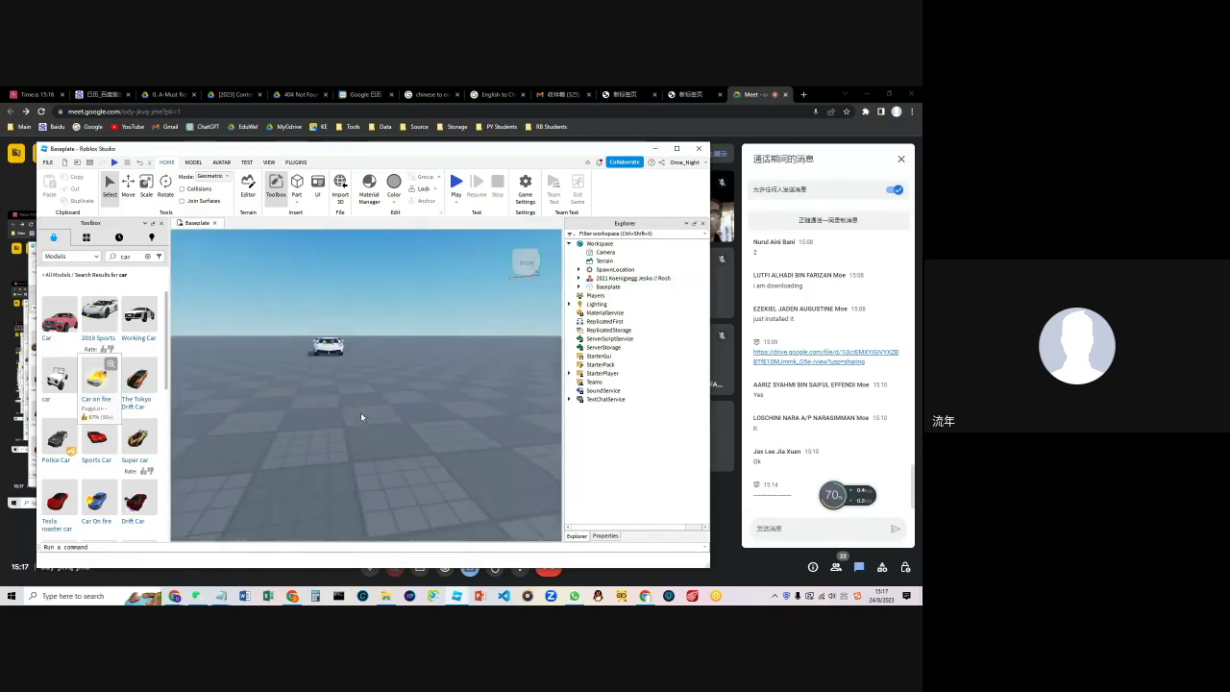
scroll(360, 412, up, 3)
right_drag(361, 417, 217, 316)
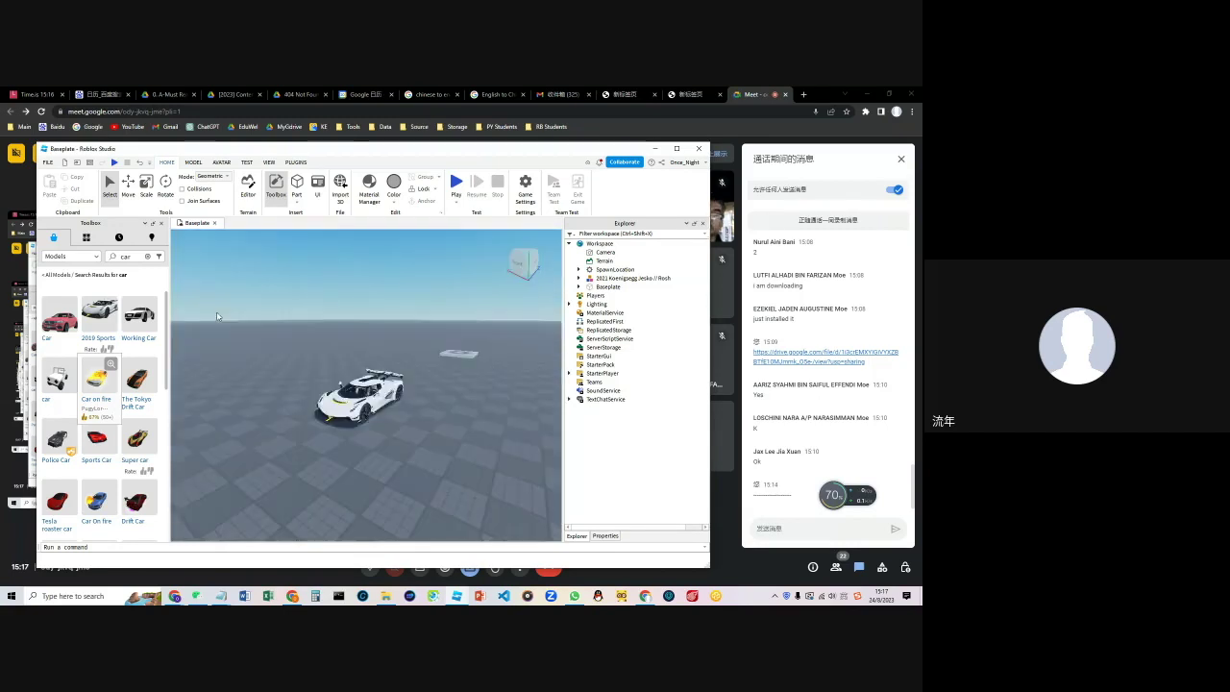
- Replace the Toolbox search text with 'restaurant'
click(133, 256)
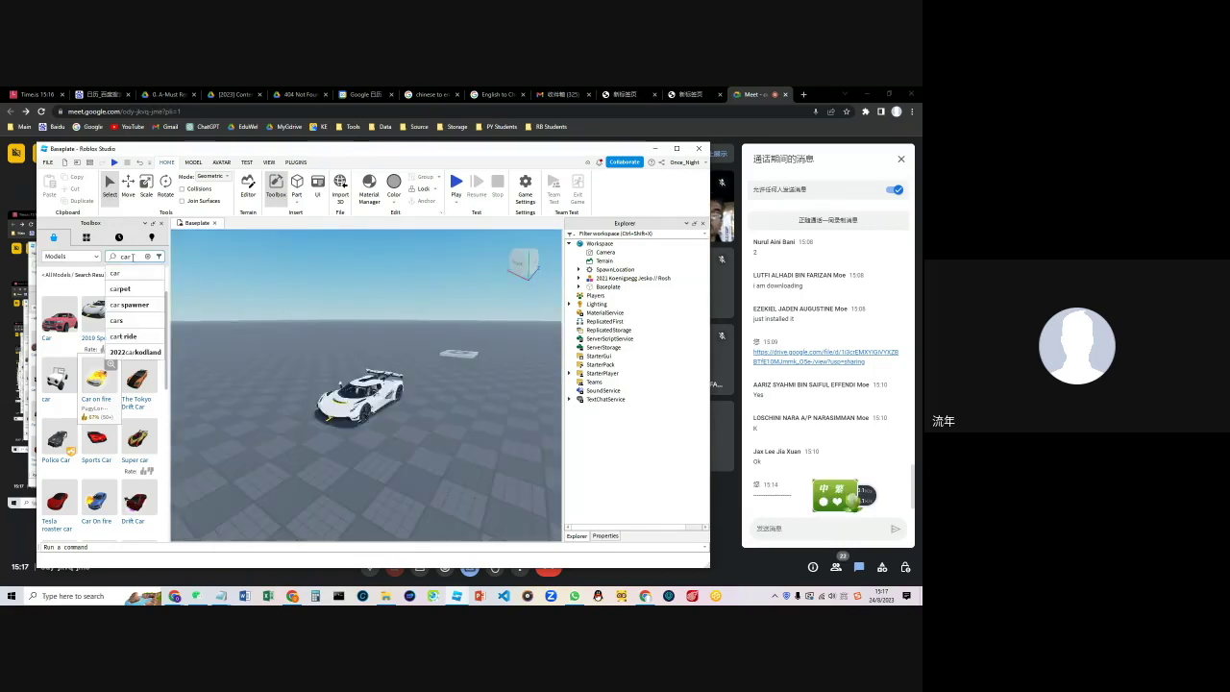
key(BackSpace)
key(BackSpace)
key(BackSpace)
text(res)
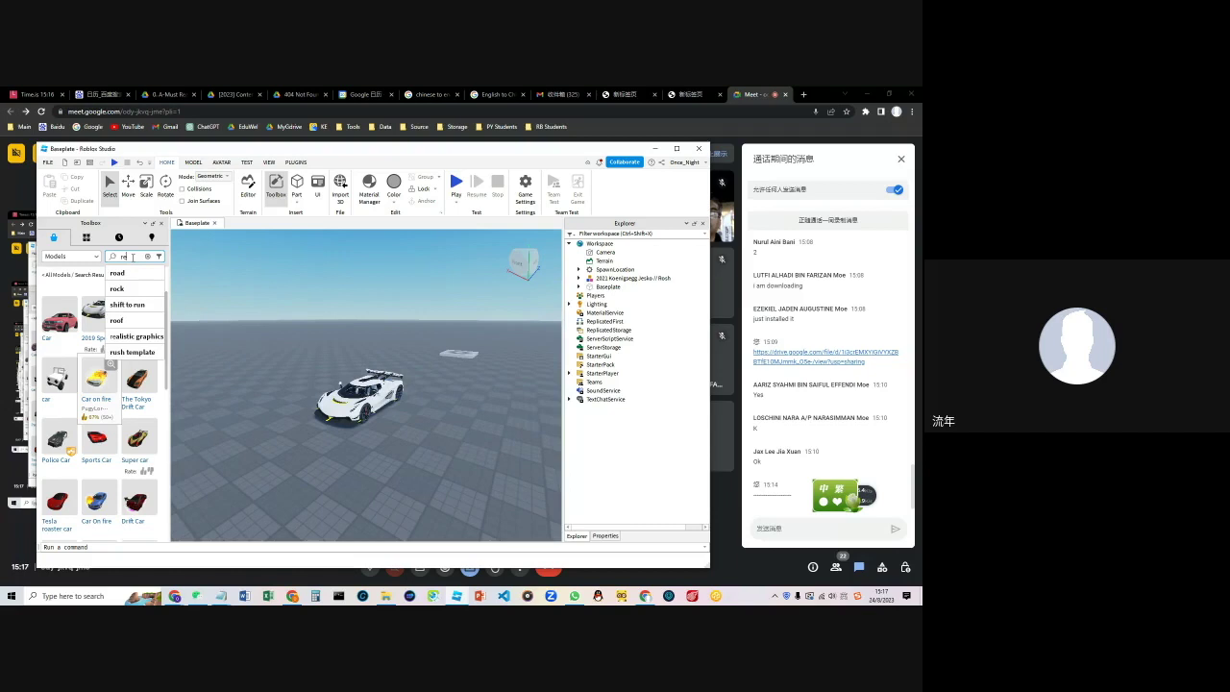
text(taurant)
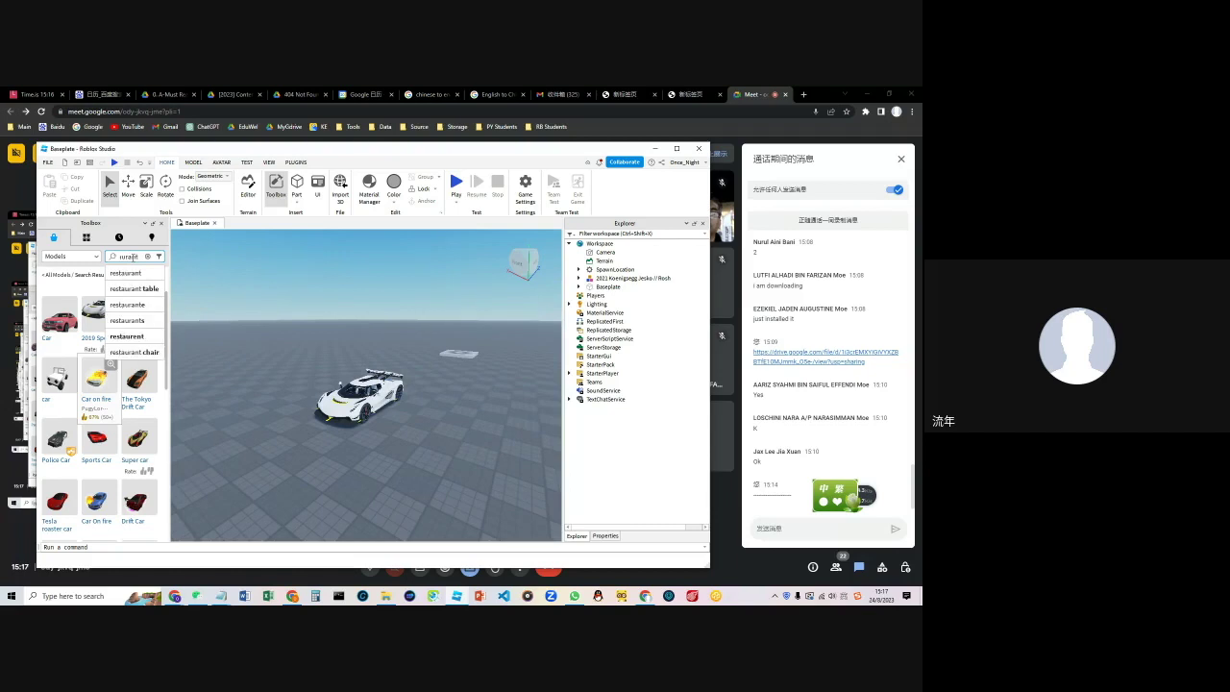
- Search the Toolbox for 'restaurant', browse the results, and insert the Restaurant model
key(Return)
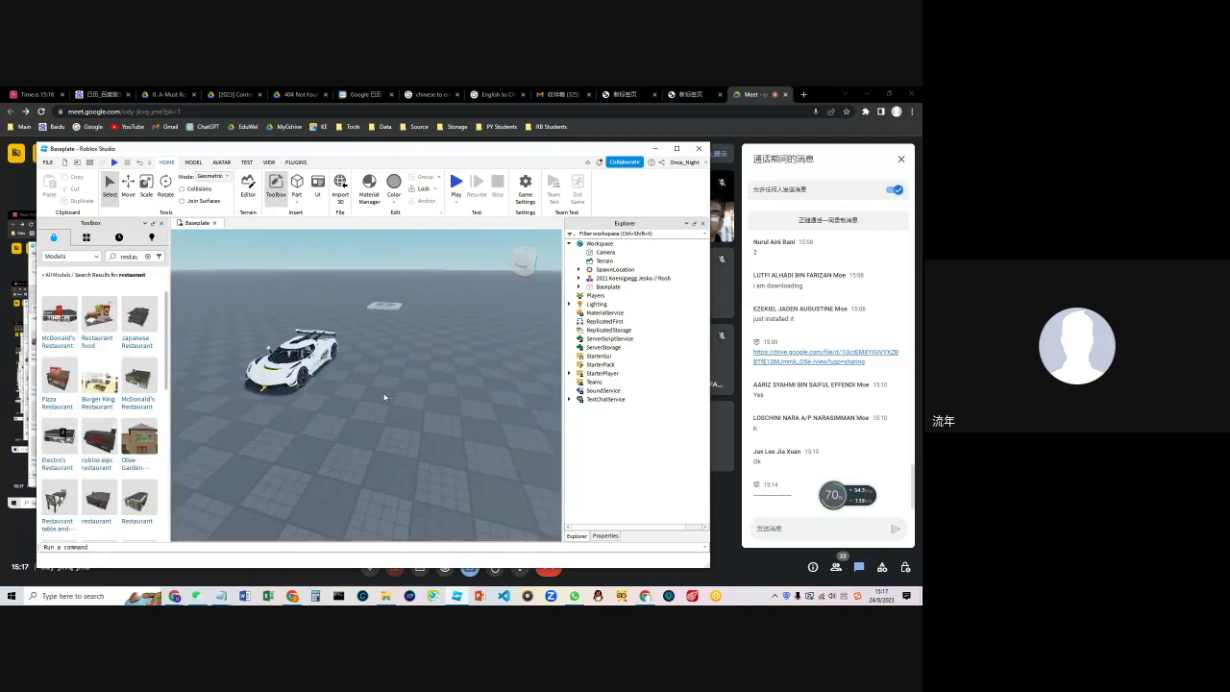
scroll(384, 397, up, 5)
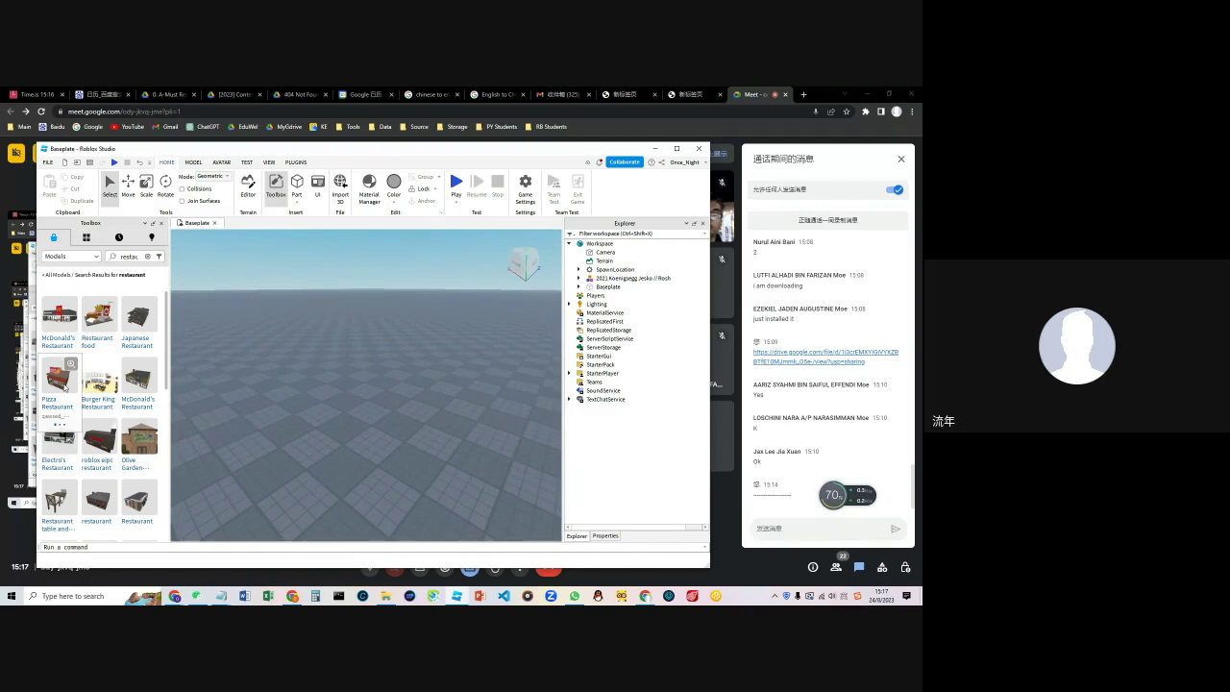
mouse_move(121, 382)
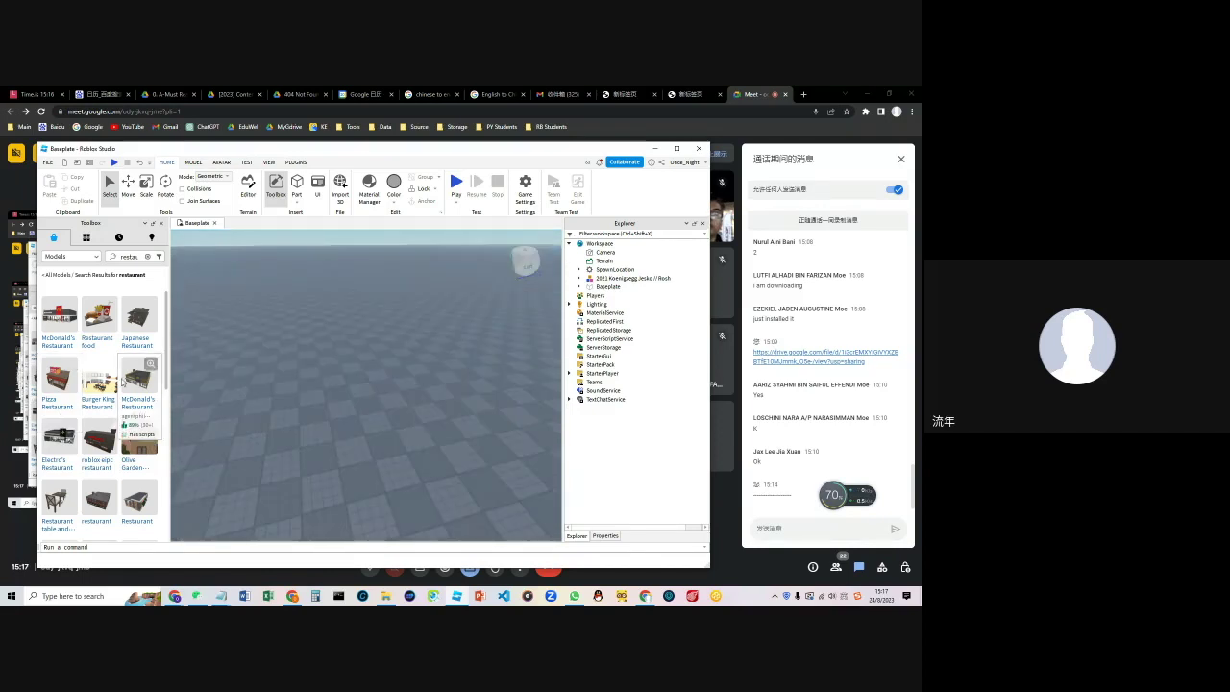
right_drag(335, 410, 345, 407)
mouse_move(159, 417)
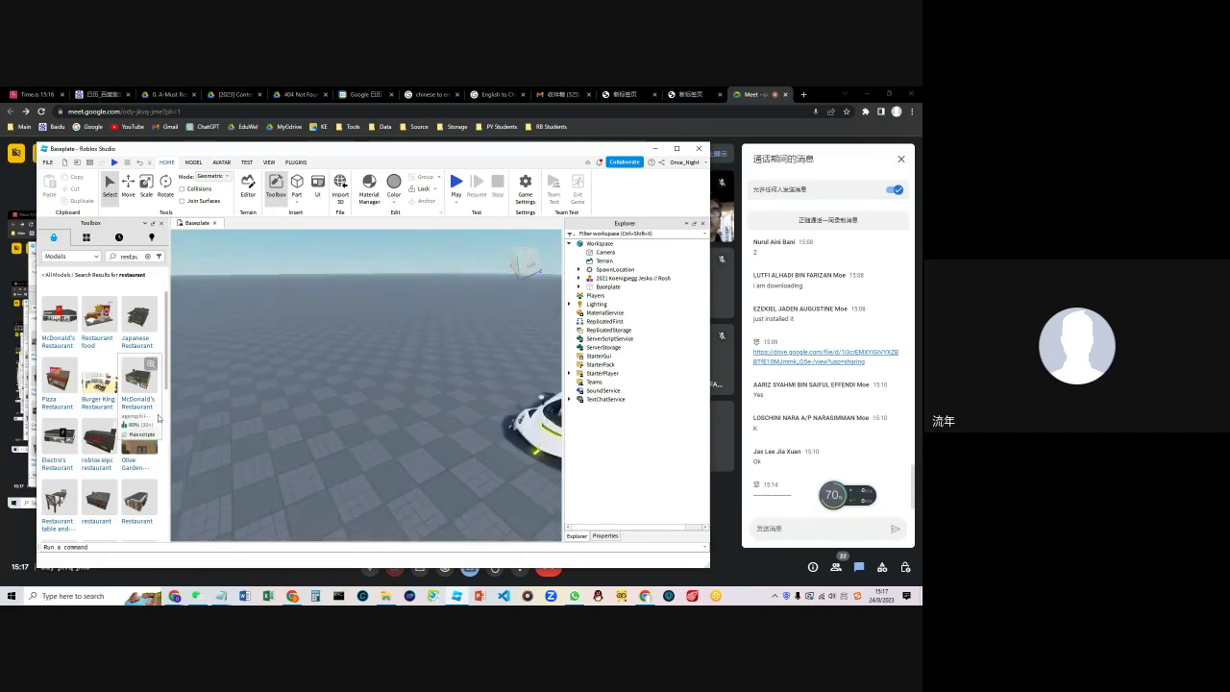
right_drag(261, 401, 264, 360)
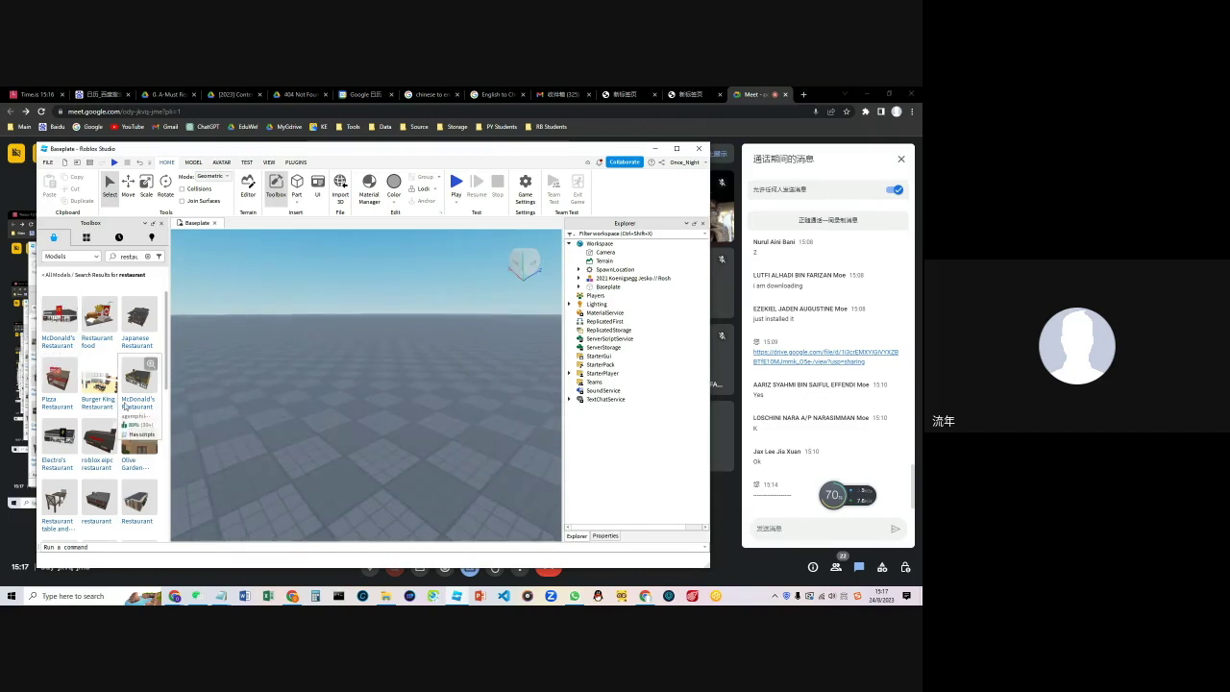
scroll(125, 406, down, 3)
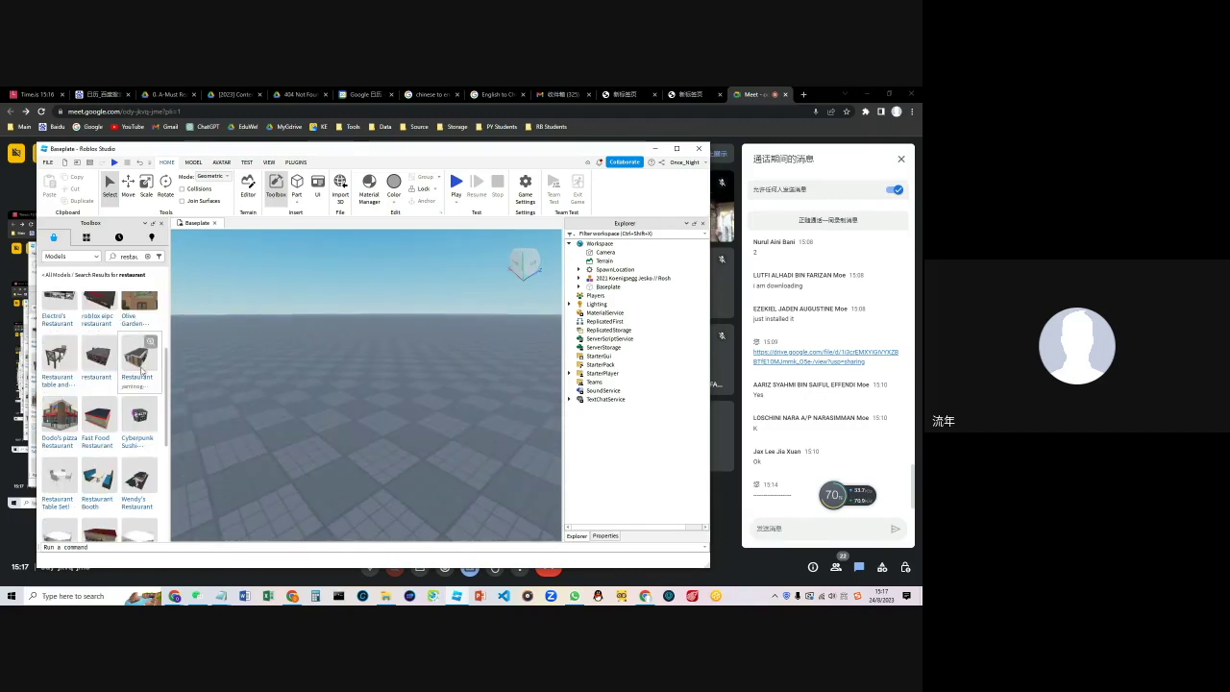
click(142, 369)
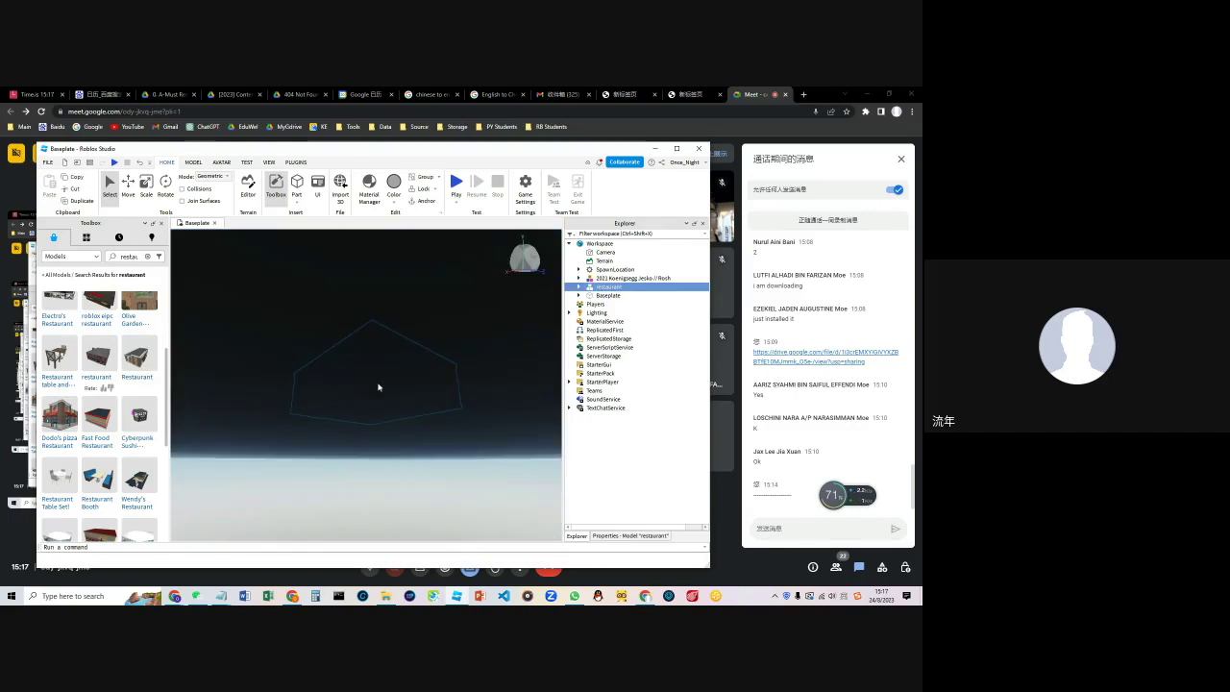
- Orbit around the red-brick restaurant and frame the whole building with F
scroll(411, 425, down, 5)
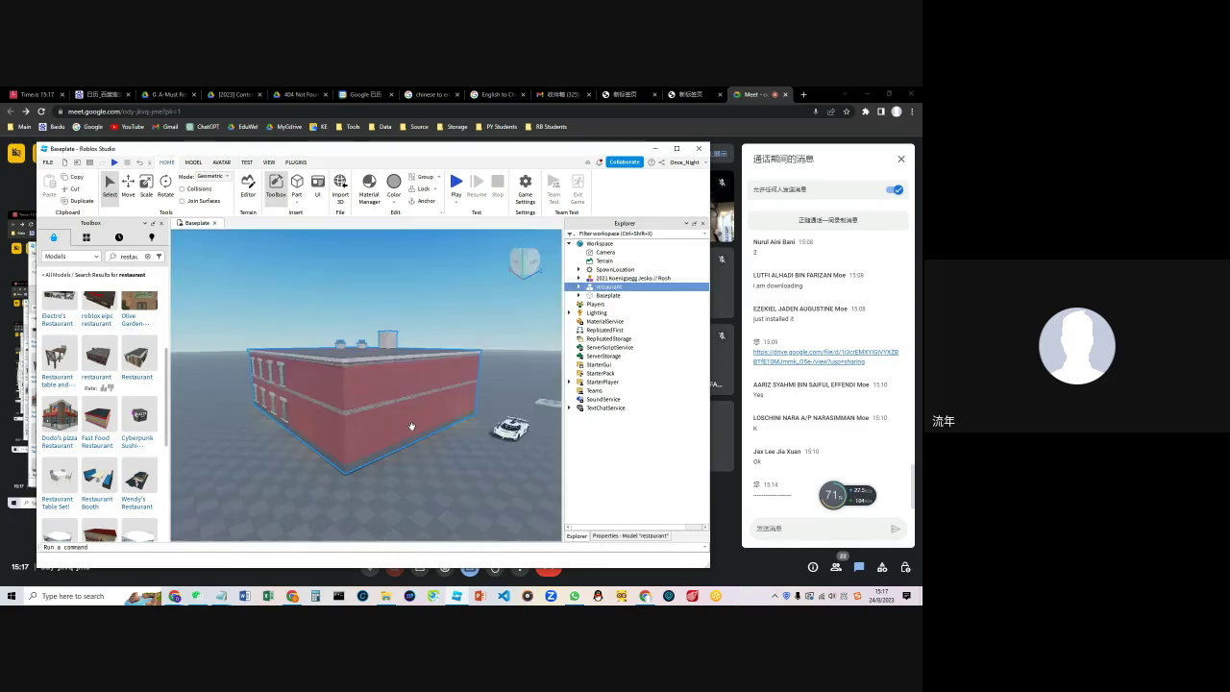
scroll(411, 426, up, 5)
right_drag(450, 415, 451, 415)
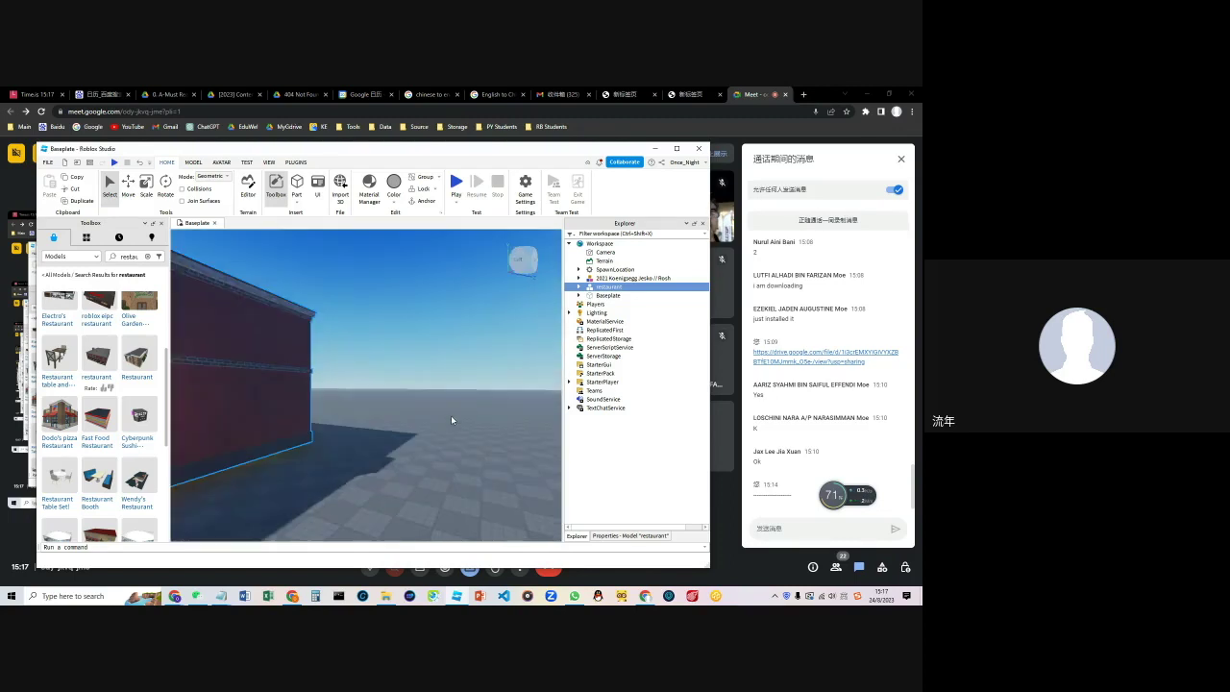
key(f)
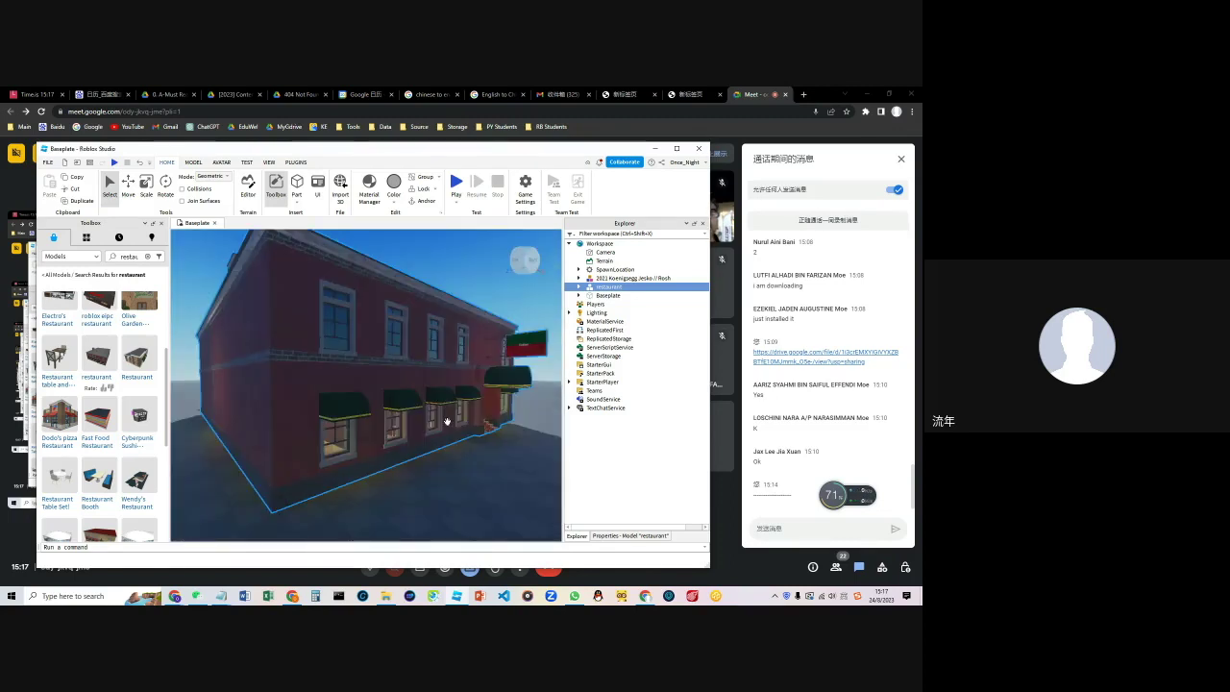
scroll(448, 419, up, 5)
right_drag(450, 416, 451, 416)
key(f)
- Zoom through the restaurant's wood-floored interior and counter, then turn the view out to the sky
scroll(451, 416, up, 3)
scroll(450, 416, down, 8)
scroll(451, 416, up, 8)
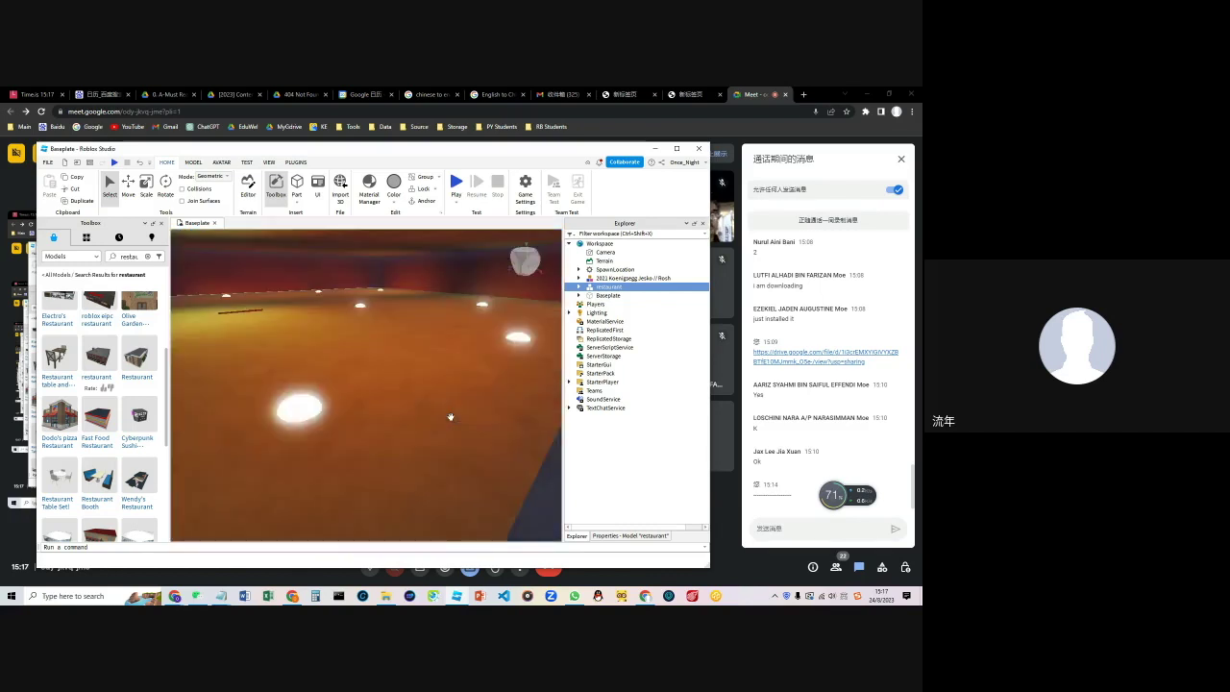
scroll(451, 416, down, 3)
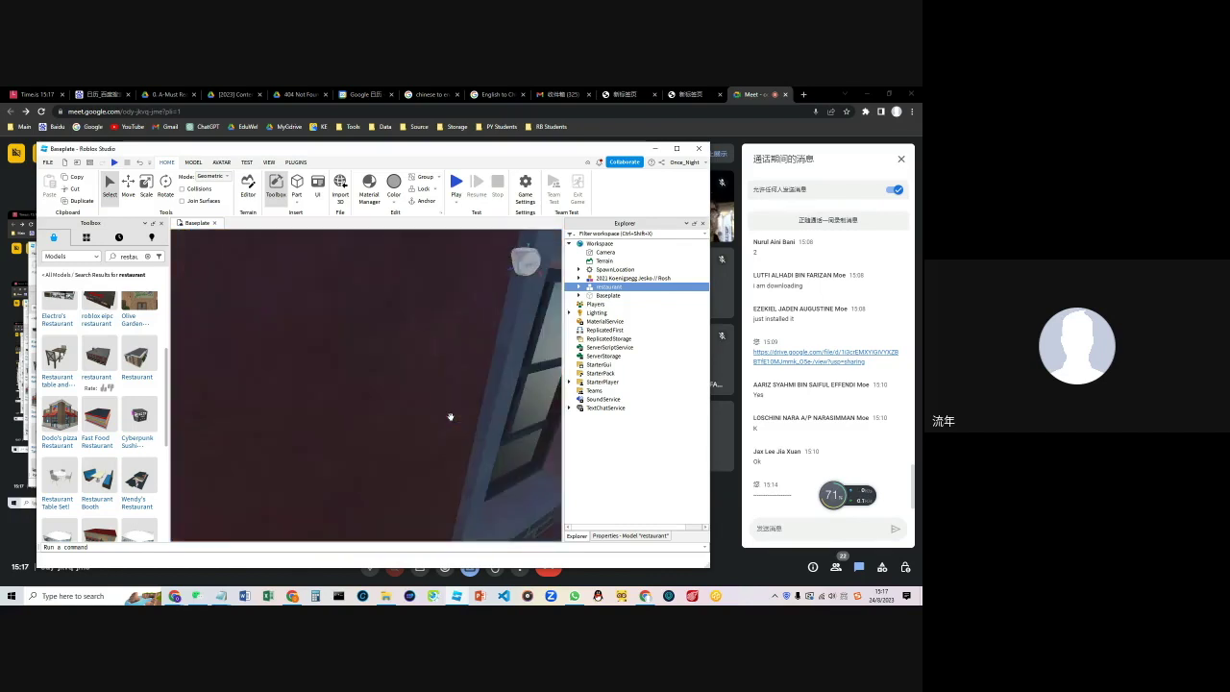
scroll(451, 416, down, 3)
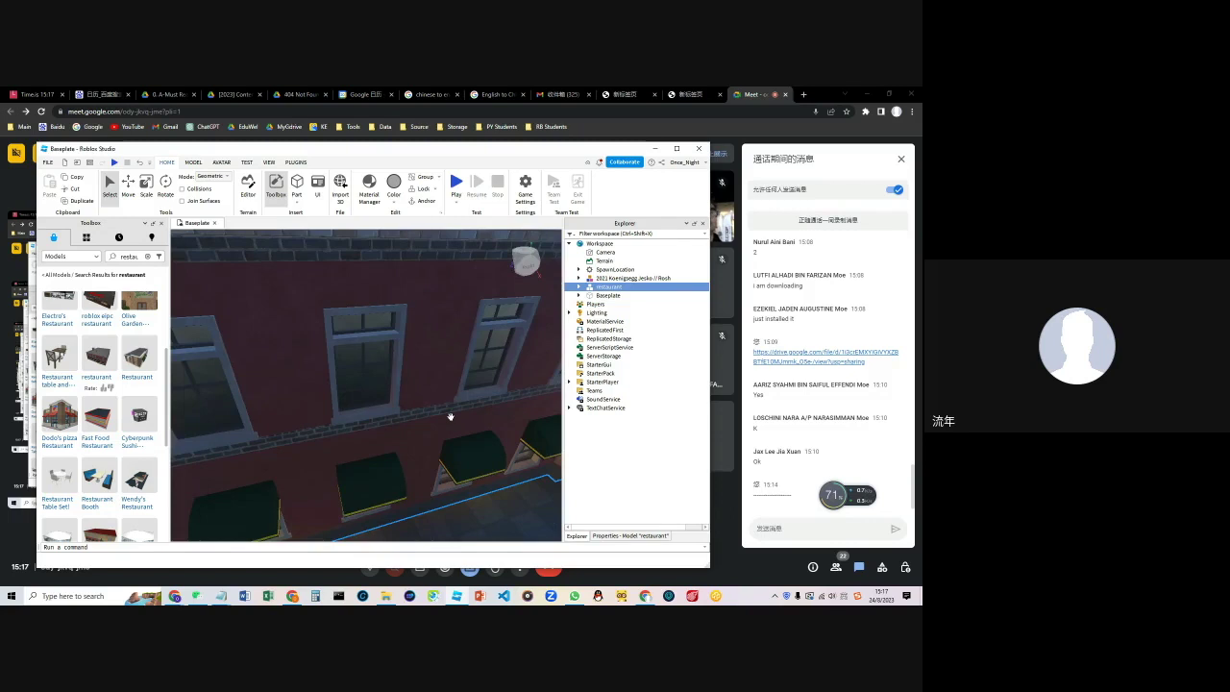
scroll(451, 416, up, 5)
scroll(450, 416, up, 3)
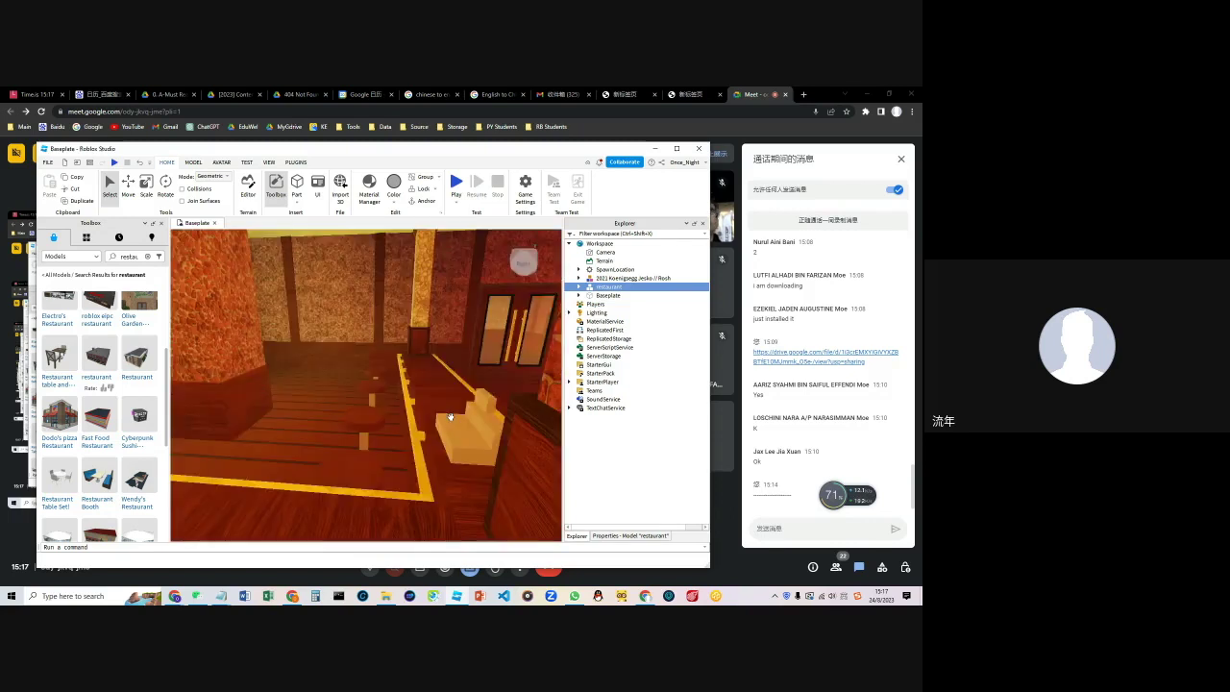
scroll(450, 416, up, 3)
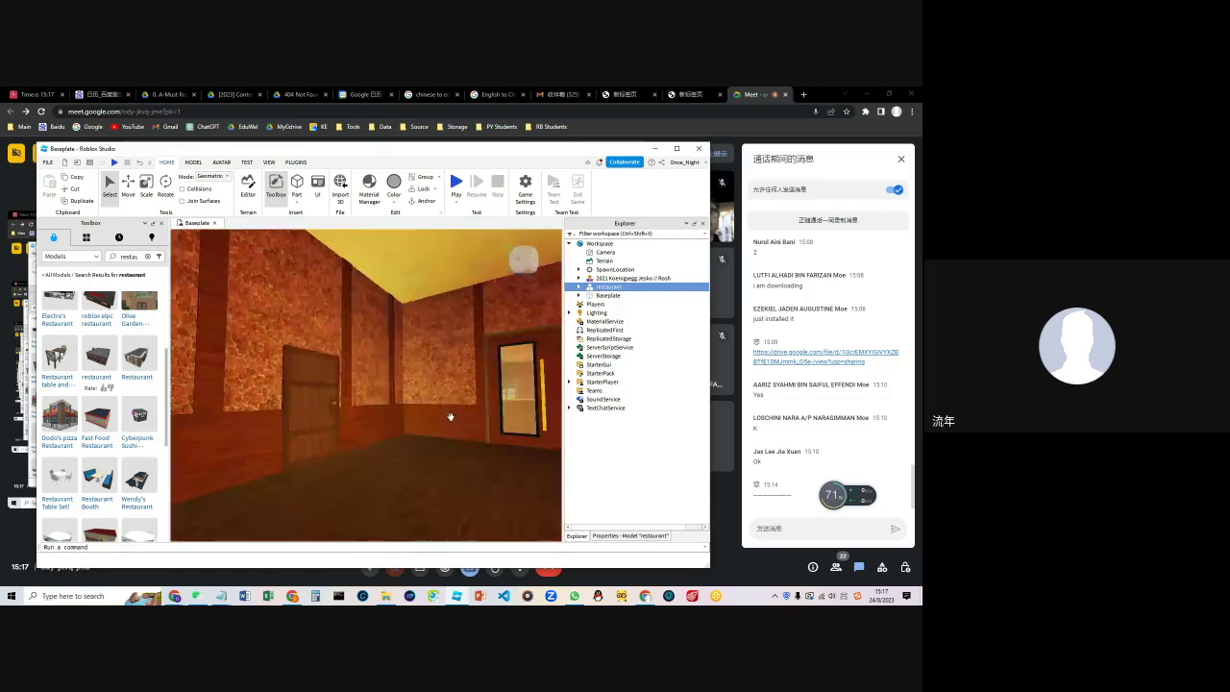
scroll(450, 416, up, 3)
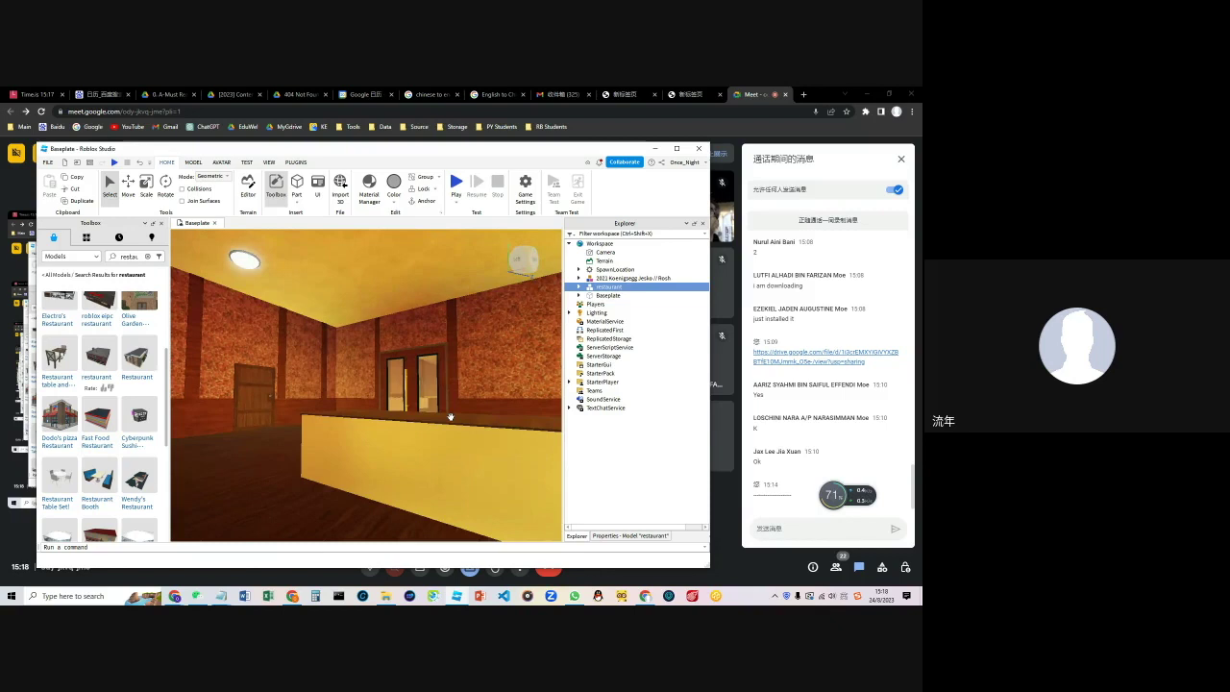
right_drag(449, 417, 452, 421)
- Frame and orbit around the restaurant, then insert the McDonald's Restaurant model from the Toolbox
key(f)
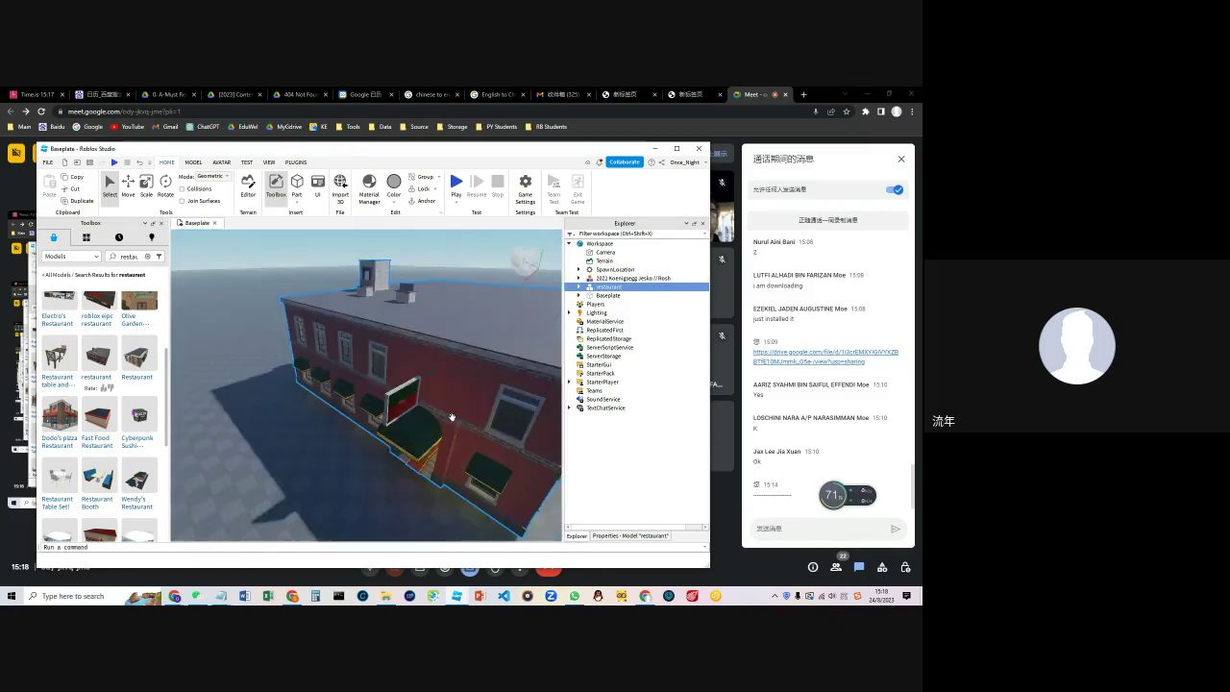
scroll(229, 301, down, 3)
scroll(333, 388, down, 2)
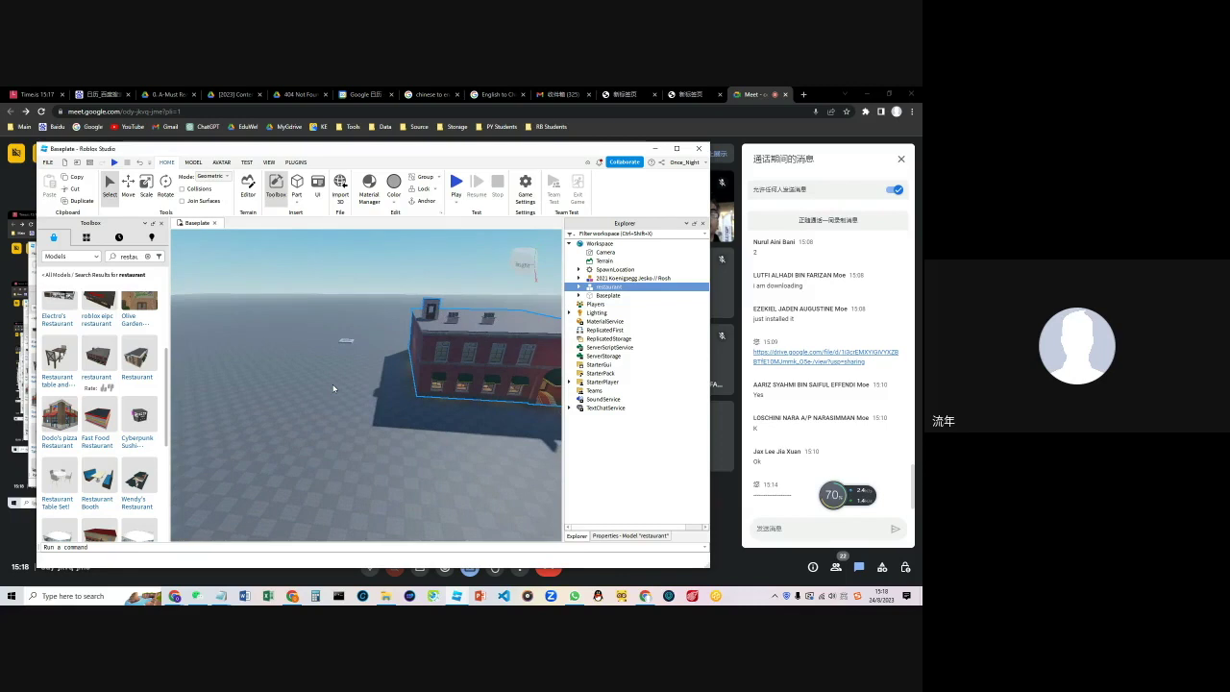
mouse_move(333, 388)
right_down()
mouse_move(320, 365)
mouse_move(325, 373)
right_up()
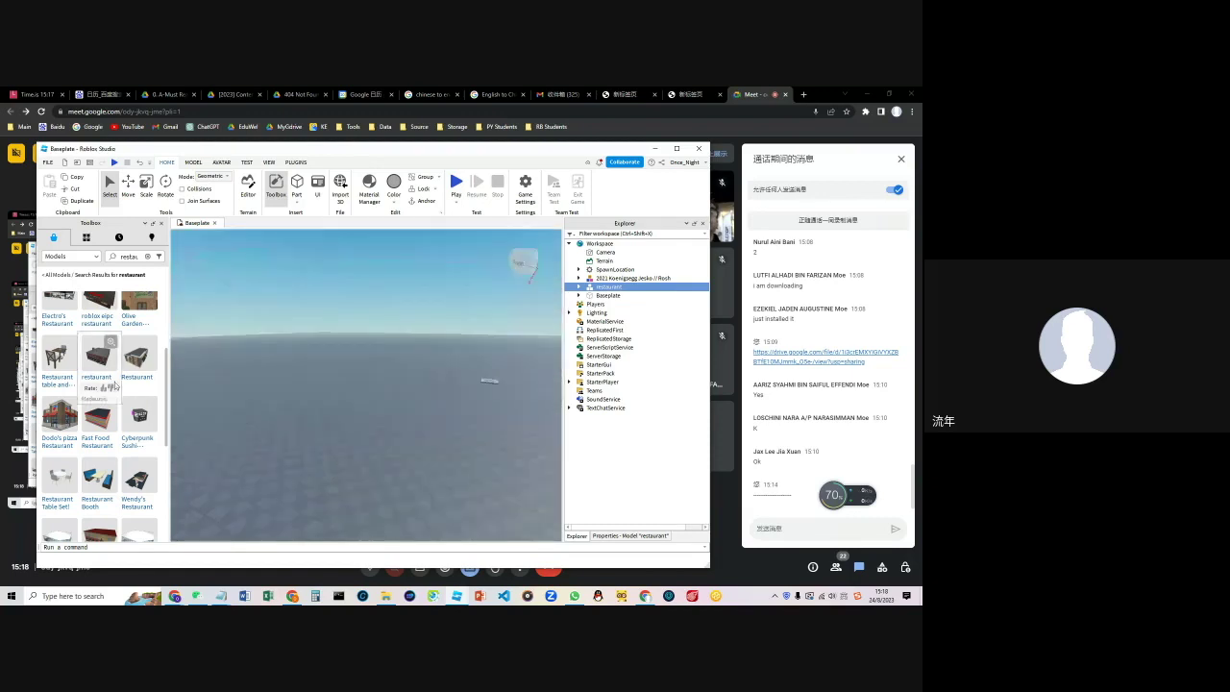
scroll(105, 385, up, 3)
right_drag(400, 400, 399, 400)
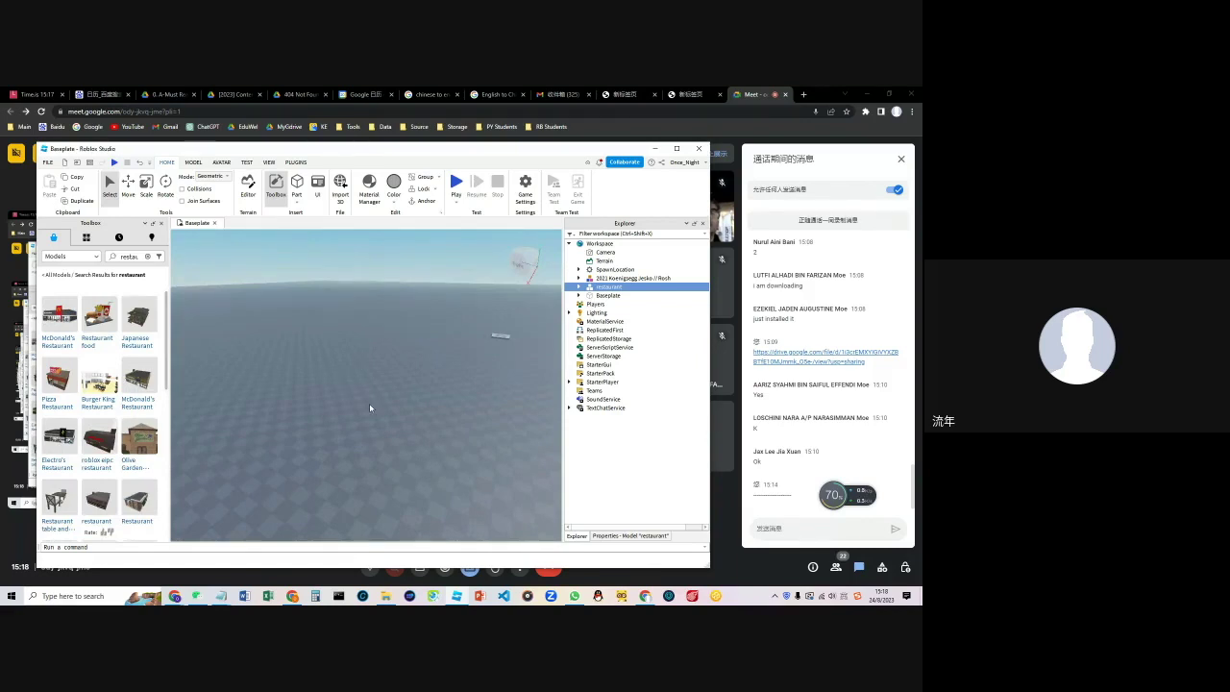
right_drag(369, 403, 317, 374)
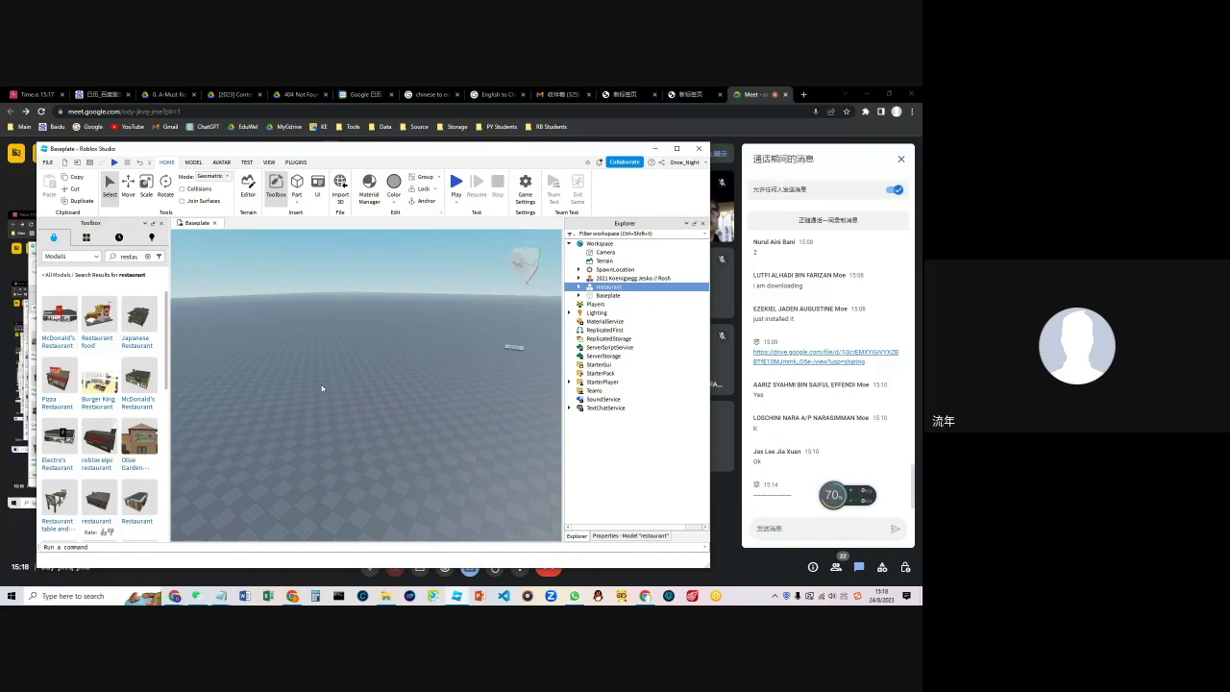
right_drag(321, 389, 349, 383)
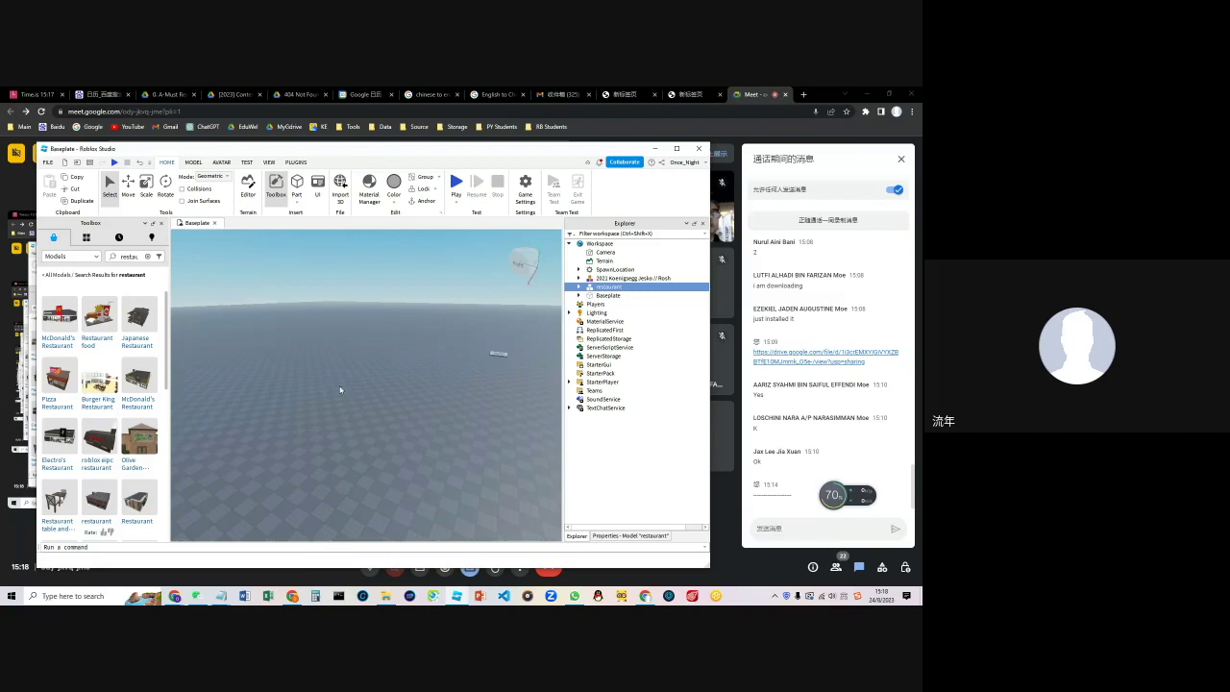
right_drag(340, 387, 344, 389)
mouse_move(132, 333)
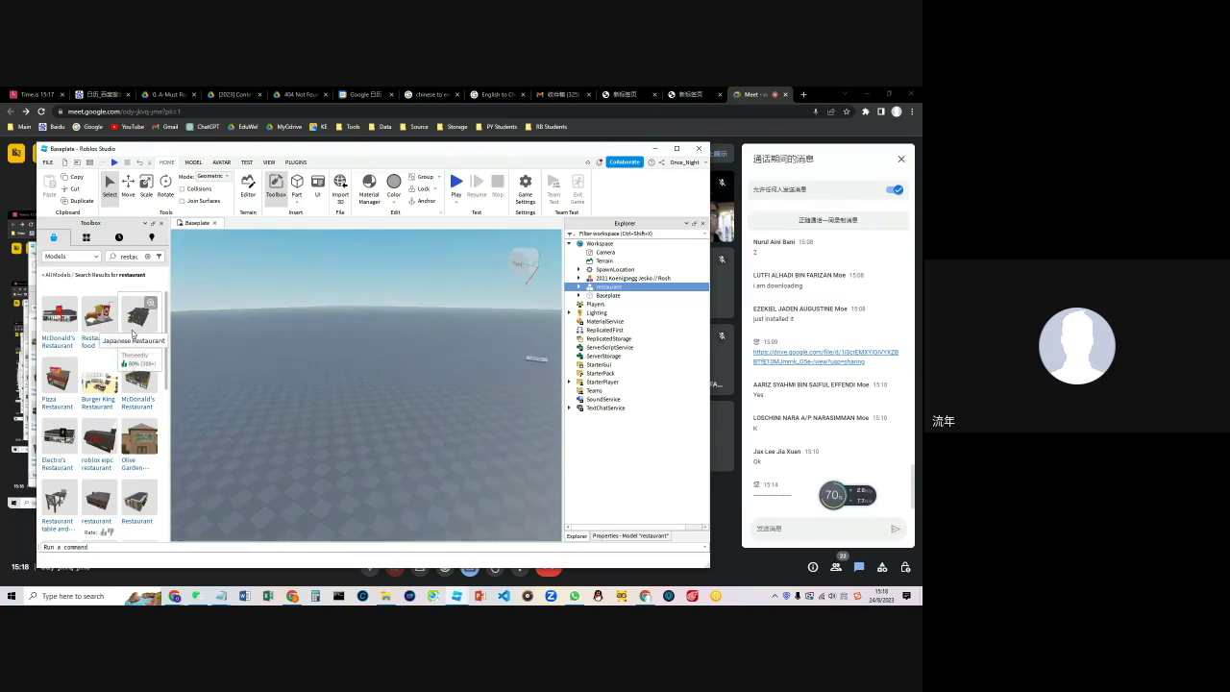
right_drag(308, 386, 351, 409)
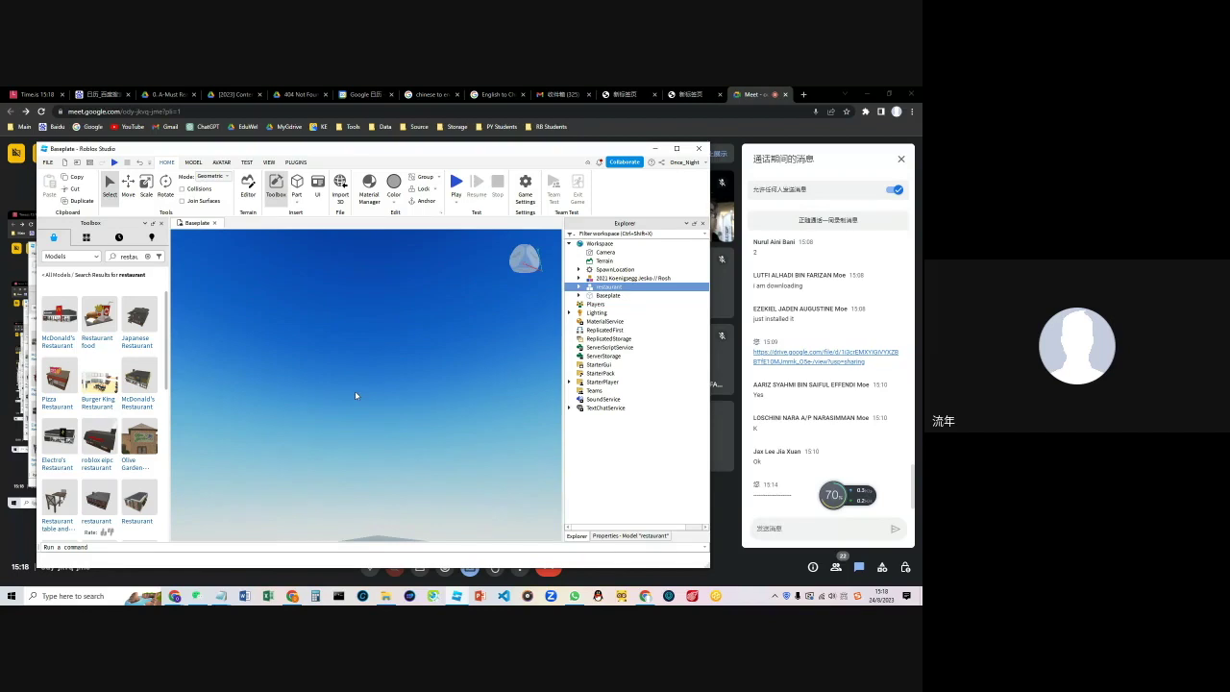
click(153, 387)
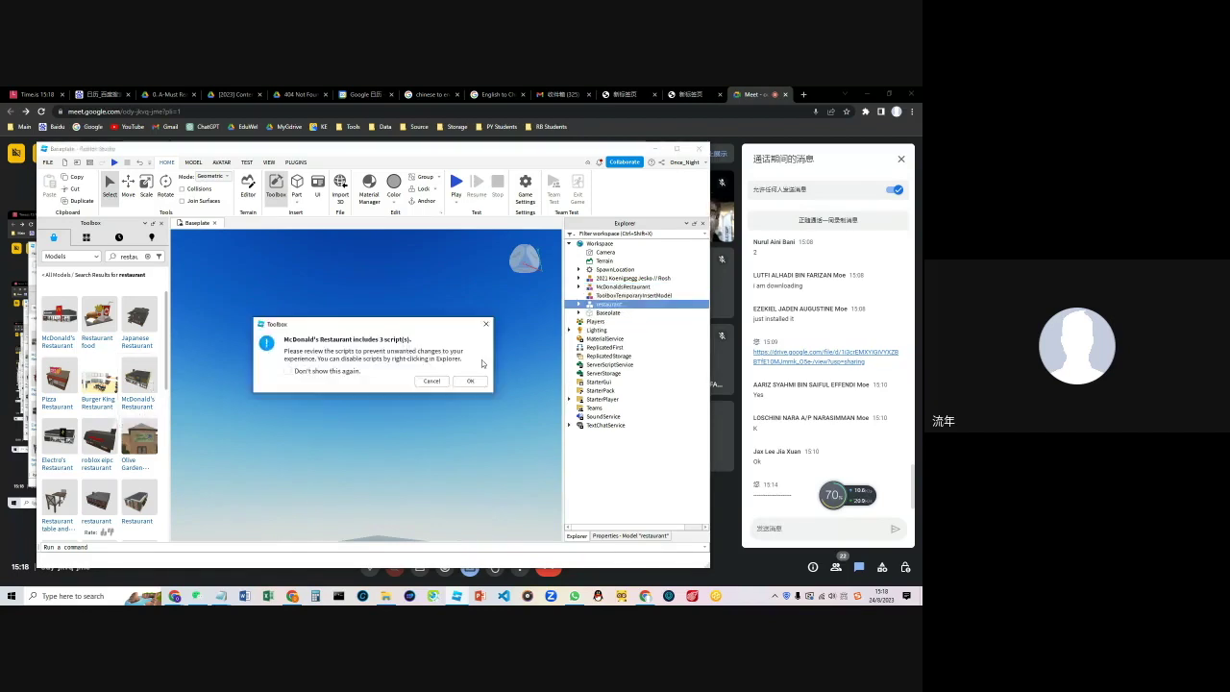
- Accept the 3-scripts warning and view the McDonald's building's side and shadow
click(480, 378)
right_drag(480, 379, 438, 428)
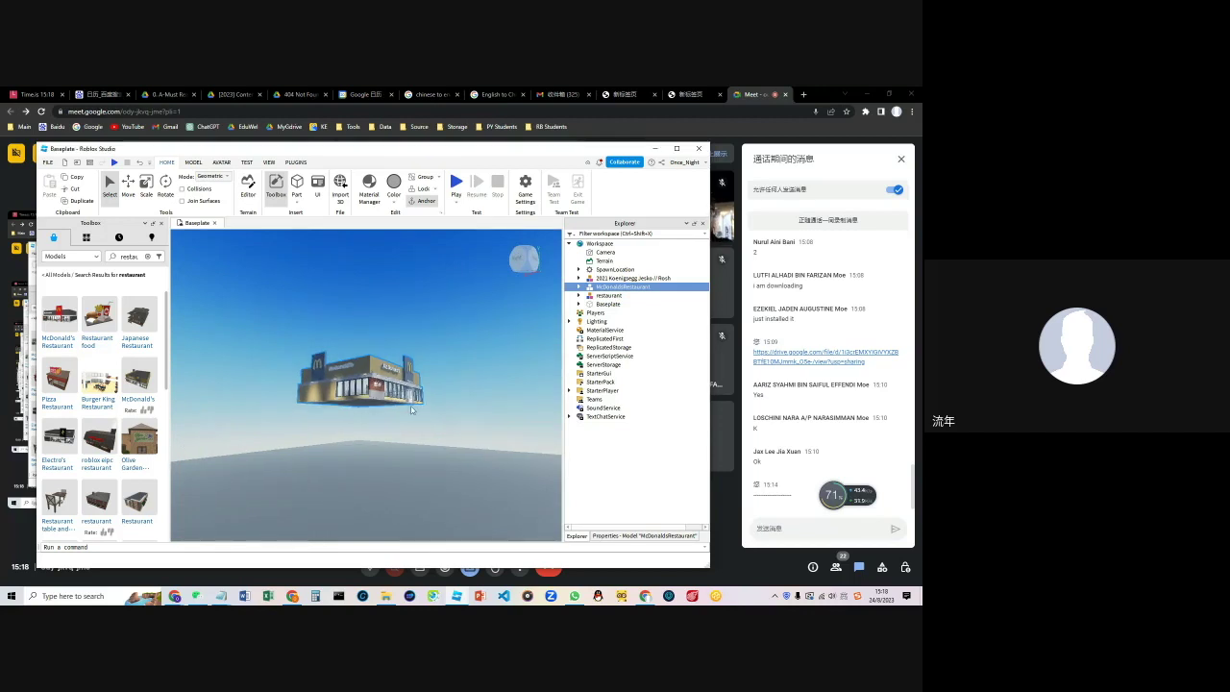
right_drag(422, 389, 425, 381)
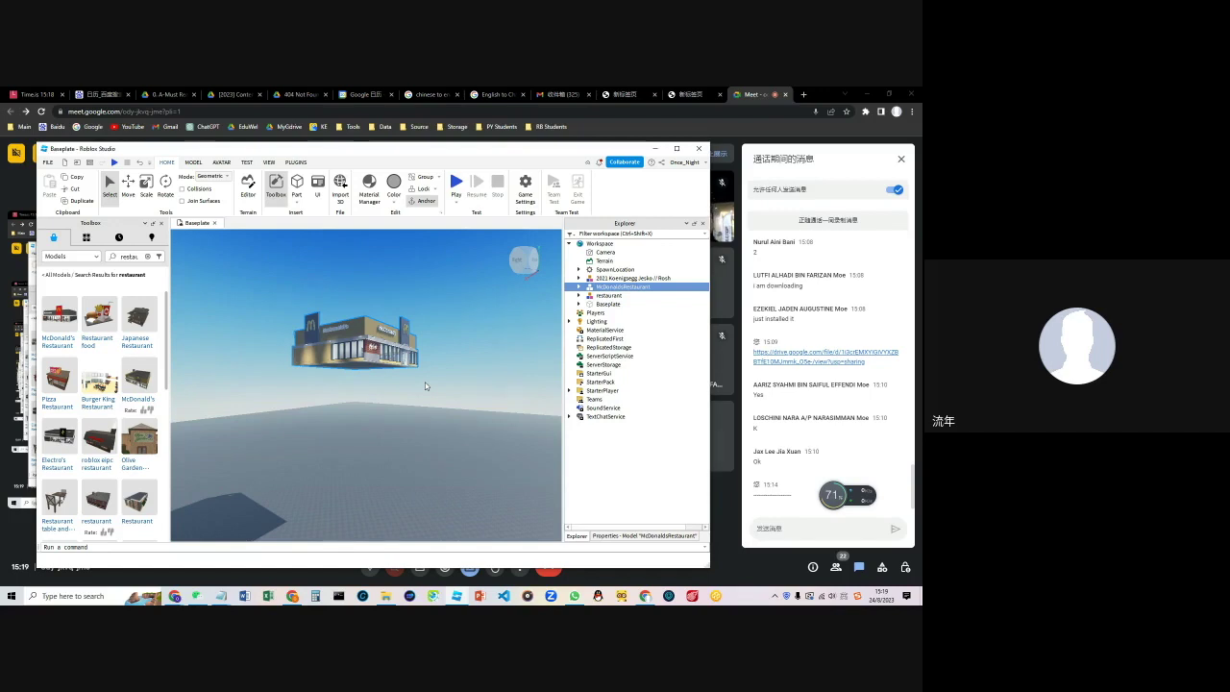
- Bring the view back to the red restaurant, then switch to the Google Meet page
scroll(420, 379, up, 3)
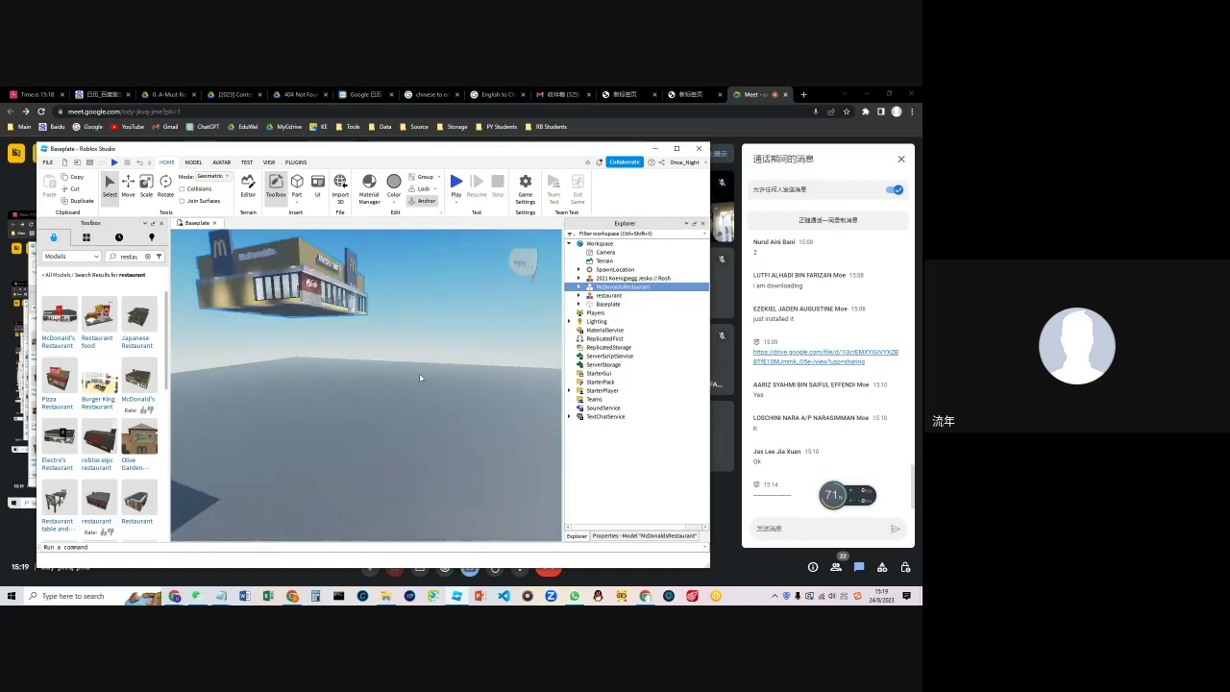
right_drag(419, 372, 420, 462)
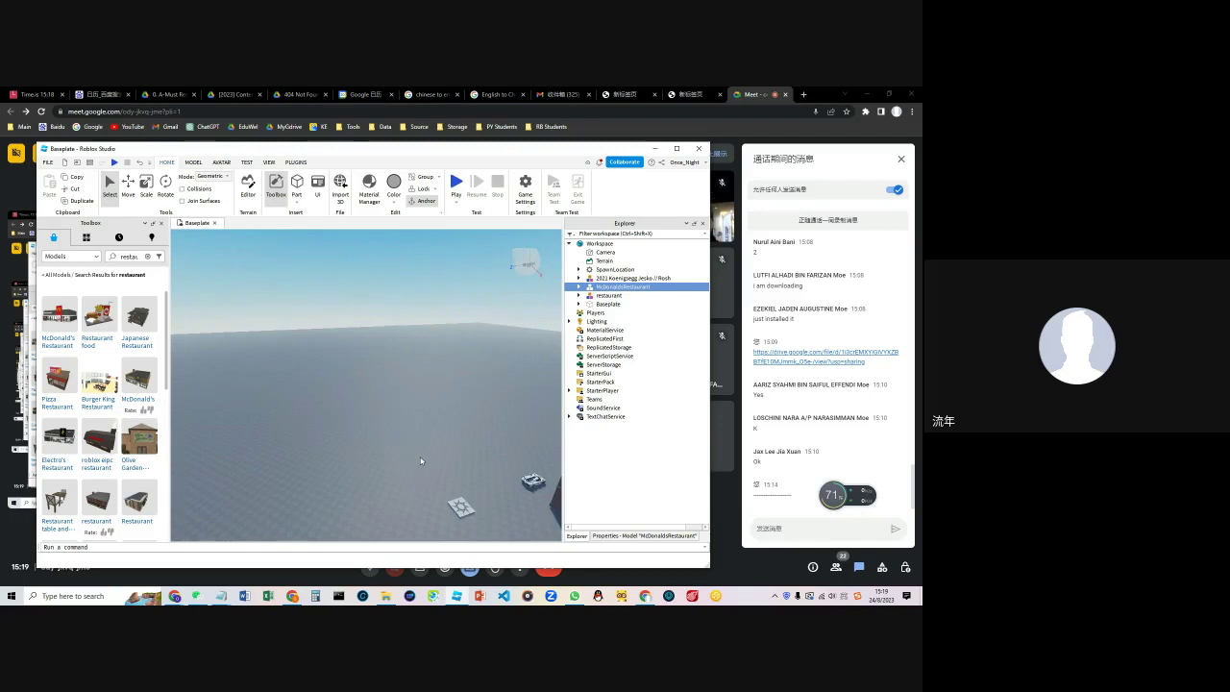
middle_drag(420, 461, 261, 404)
right_drag(260, 405, 320, 371)
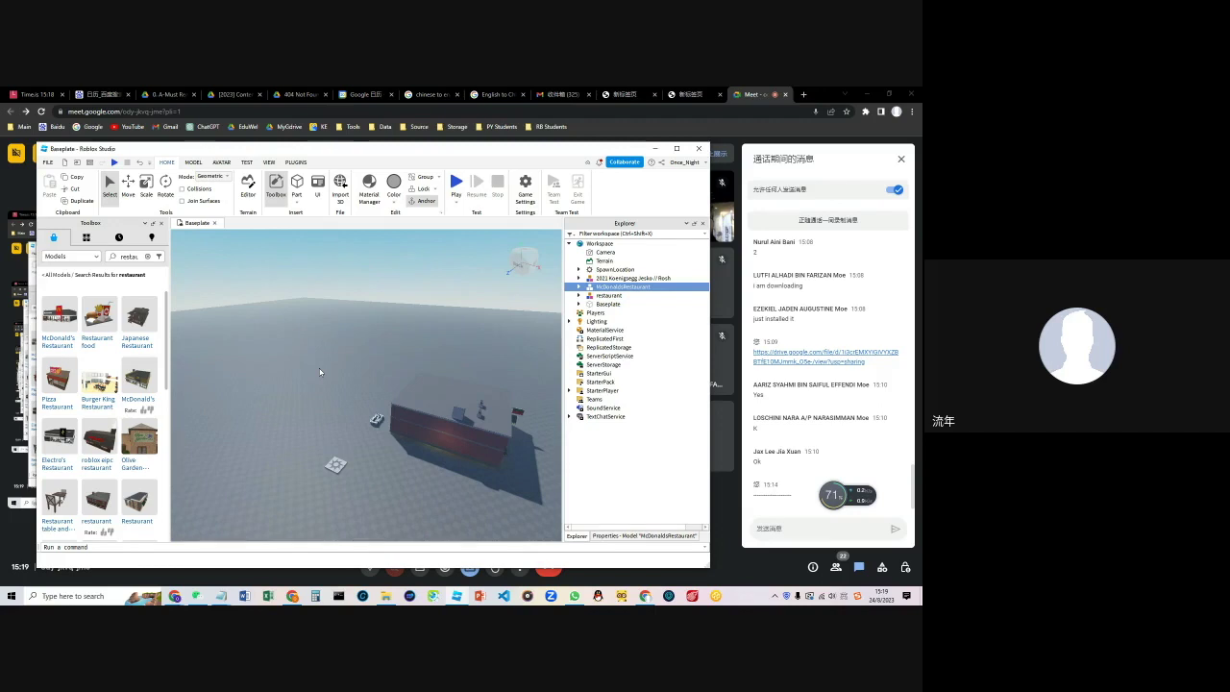
click(787, 527)
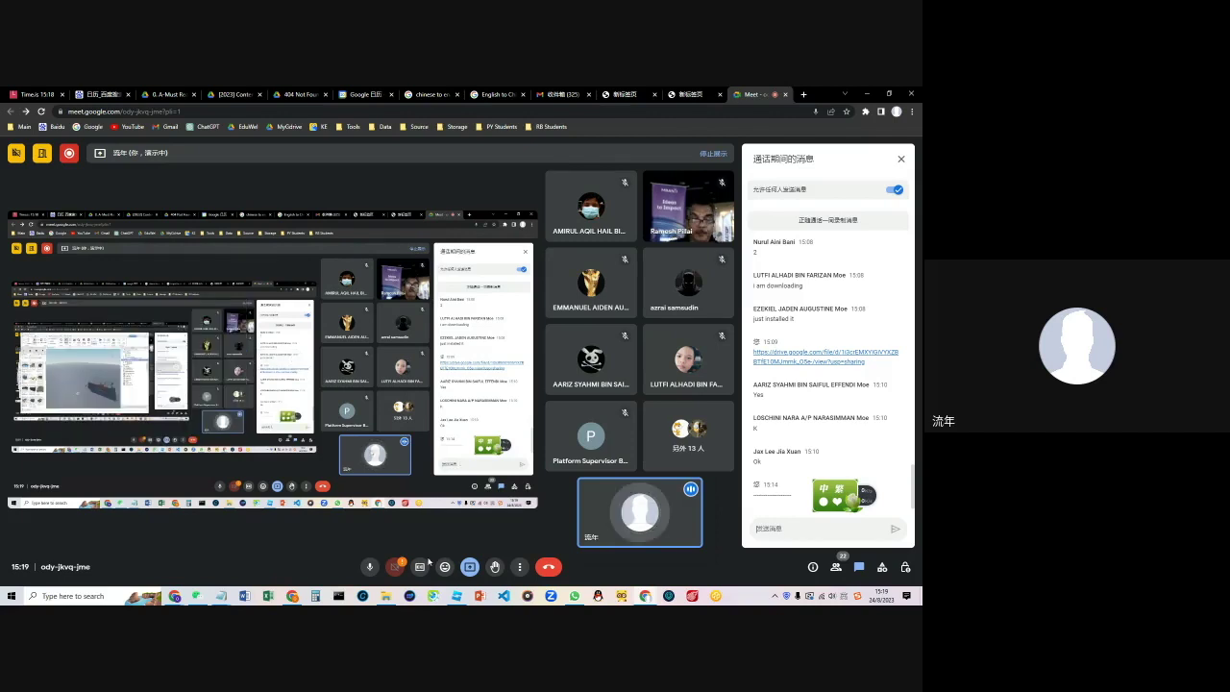
- Reopen the Google Meet chat panel to read the class messages, then return to Roblox Studio
key(alt+Tab)
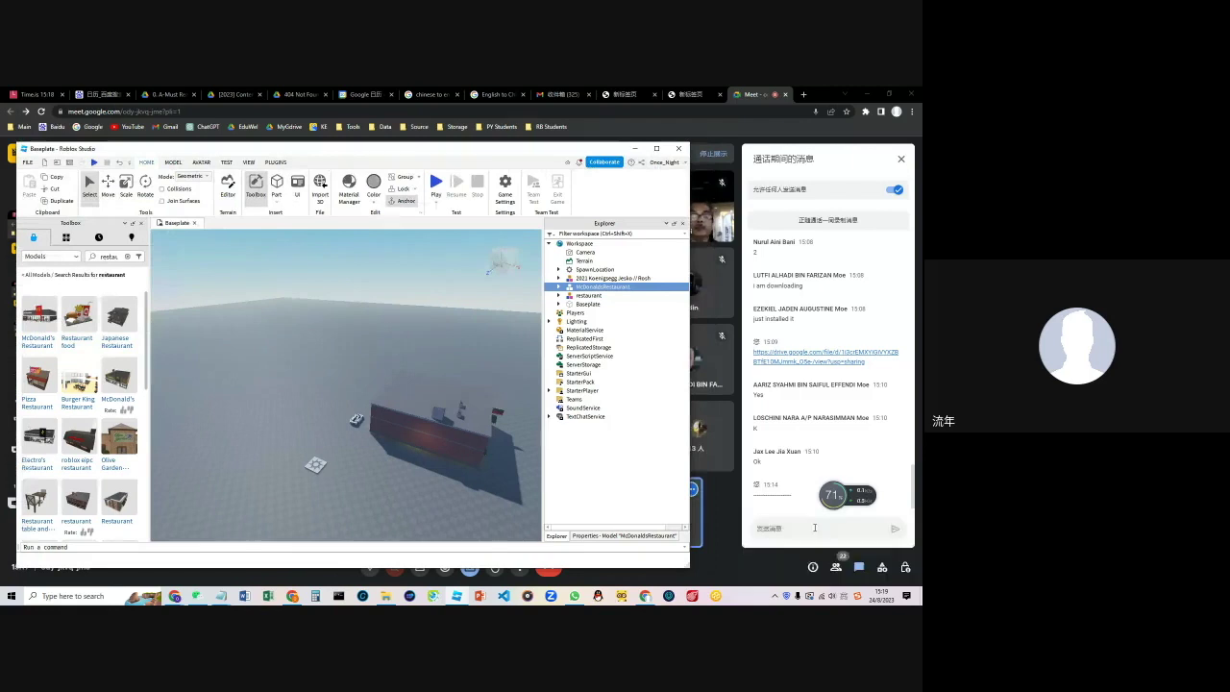
click(802, 528)
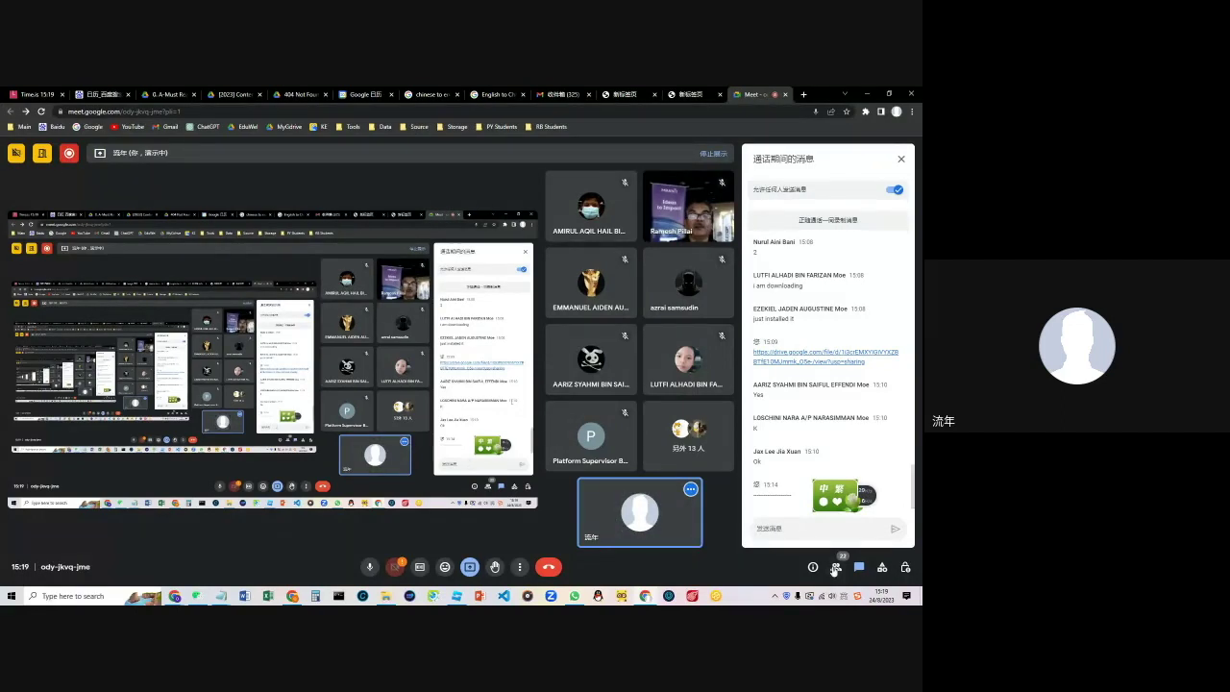
click(834, 569)
click(859, 567)
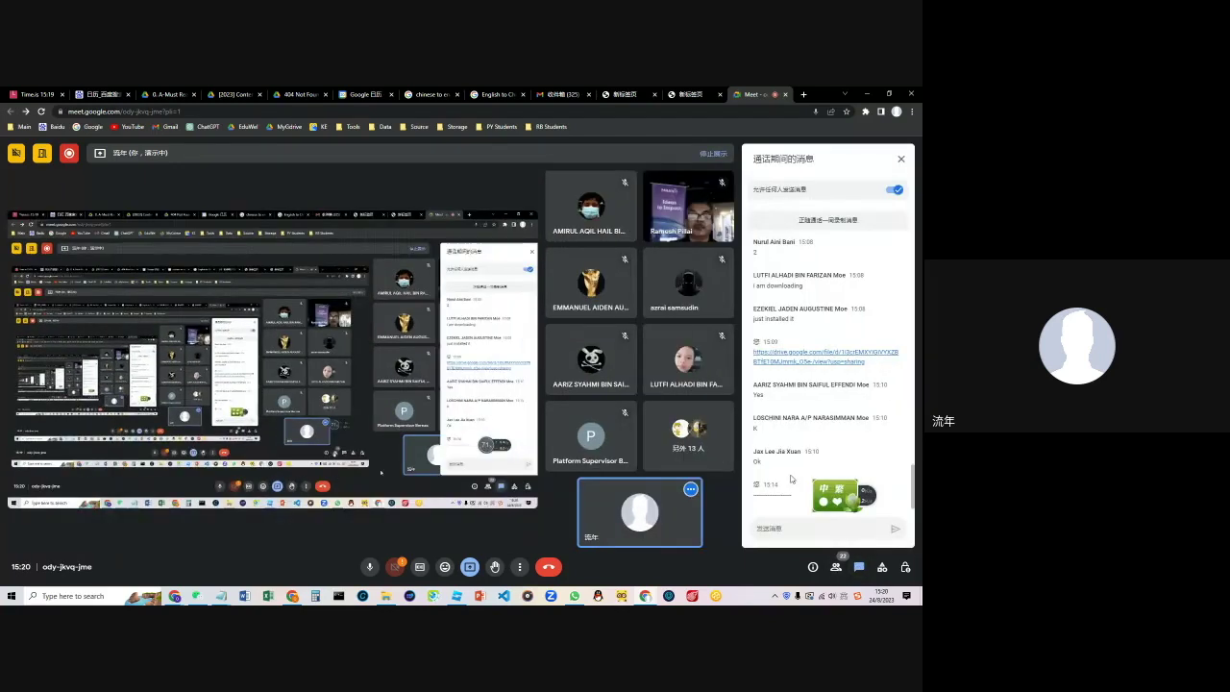
scroll(797, 466, up, 3)
scroll(805, 451, down, 3)
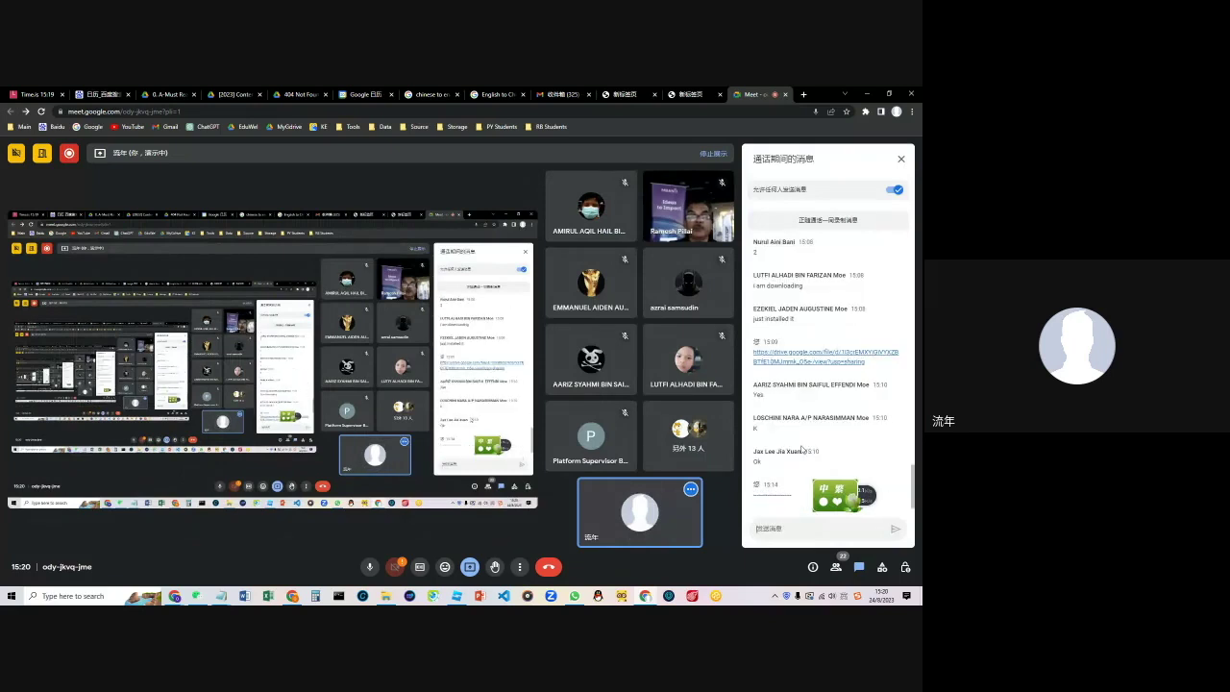
click(462, 596)
scroll(379, 375, up, 6)
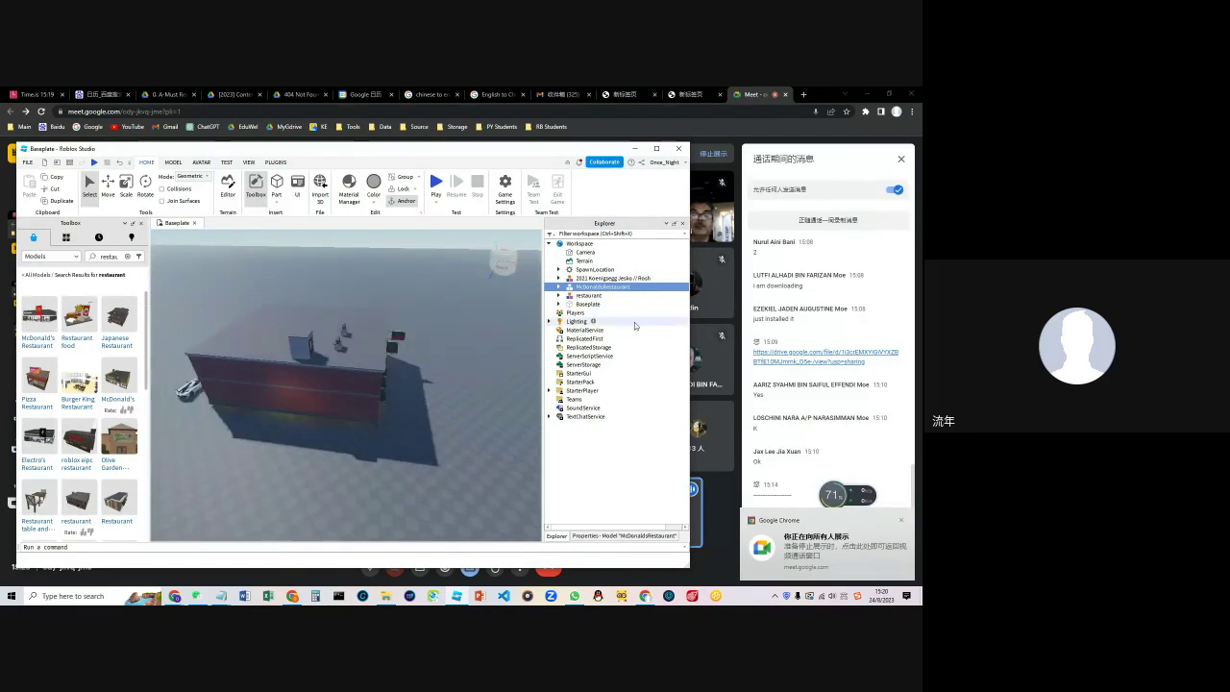
- Orbit and frame the restaurant model, and move the Studio window over the meeting
right_drag(392, 411, 392, 411)
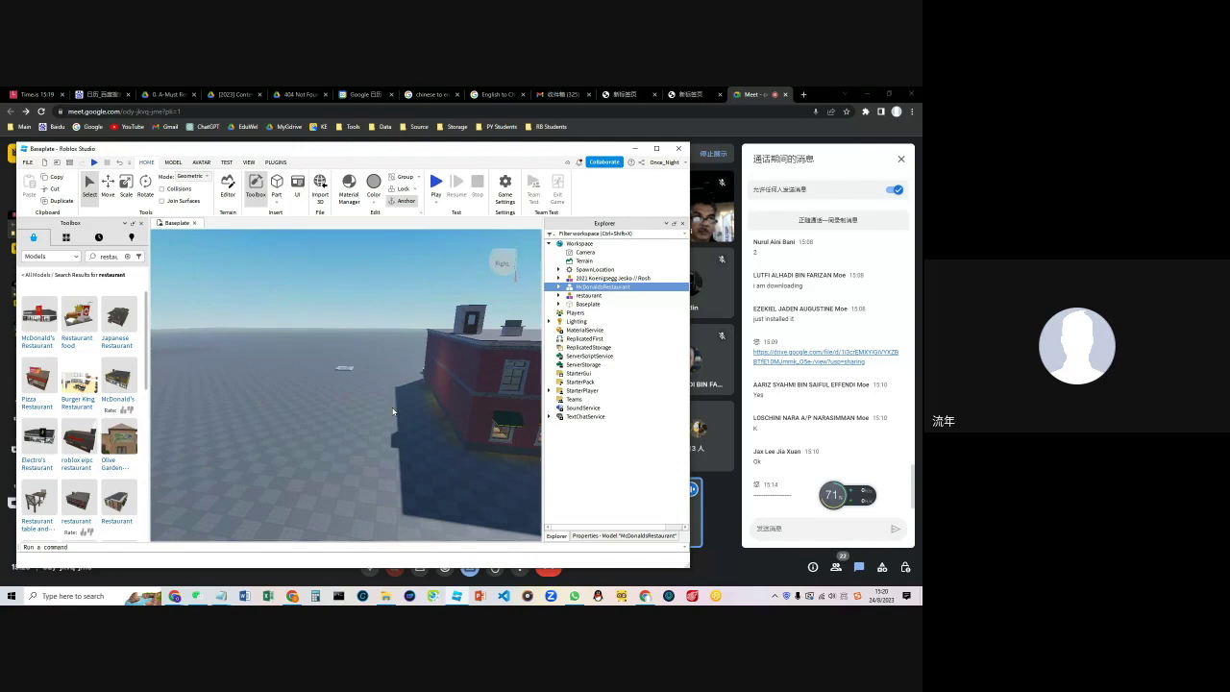
right_drag(392, 411, 386, 407)
key(f)
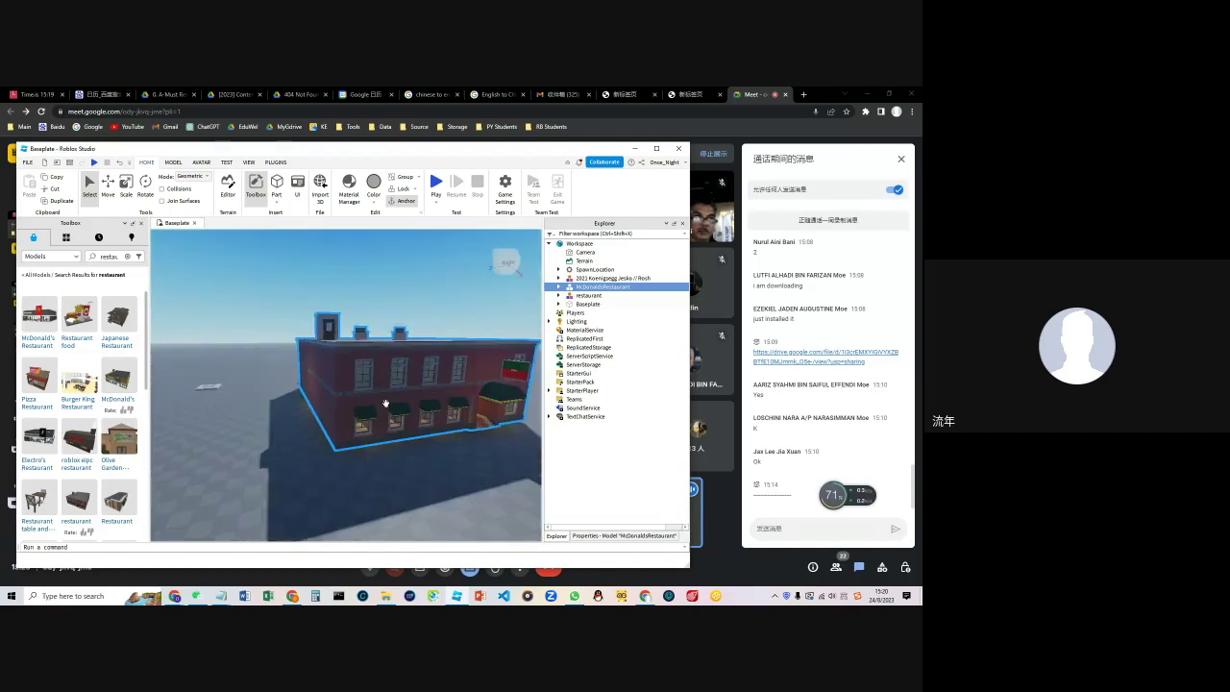
right_drag(385, 404, 305, 384)
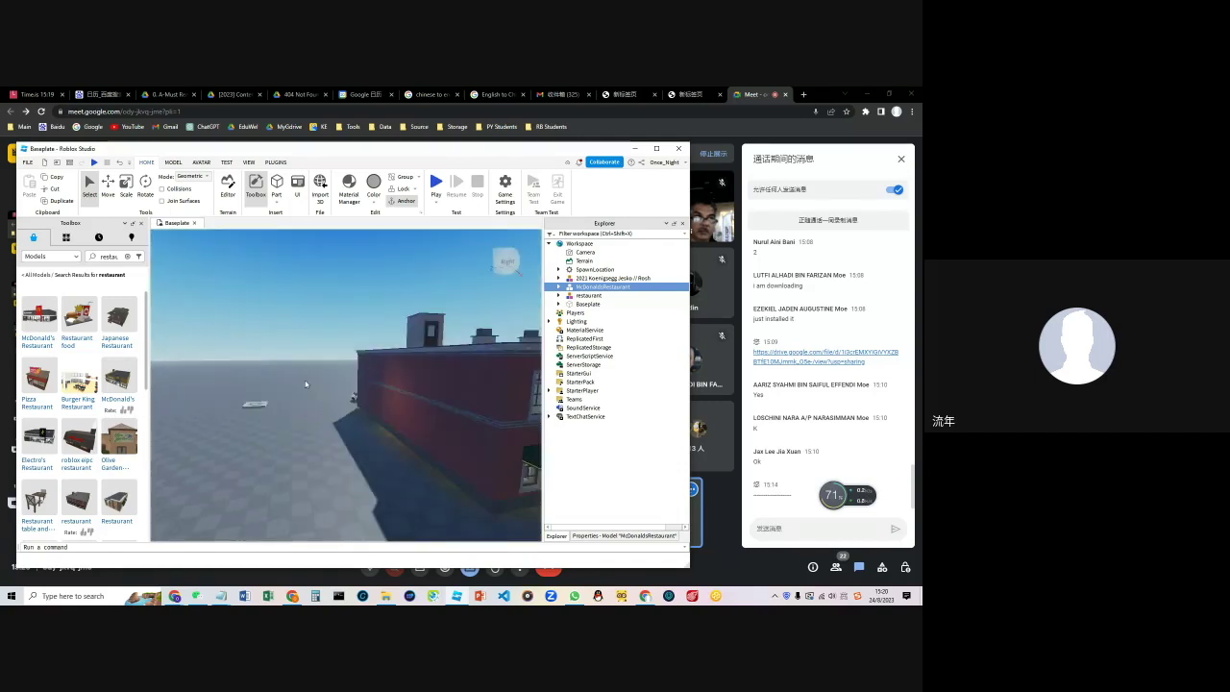
key(f)
key(f)
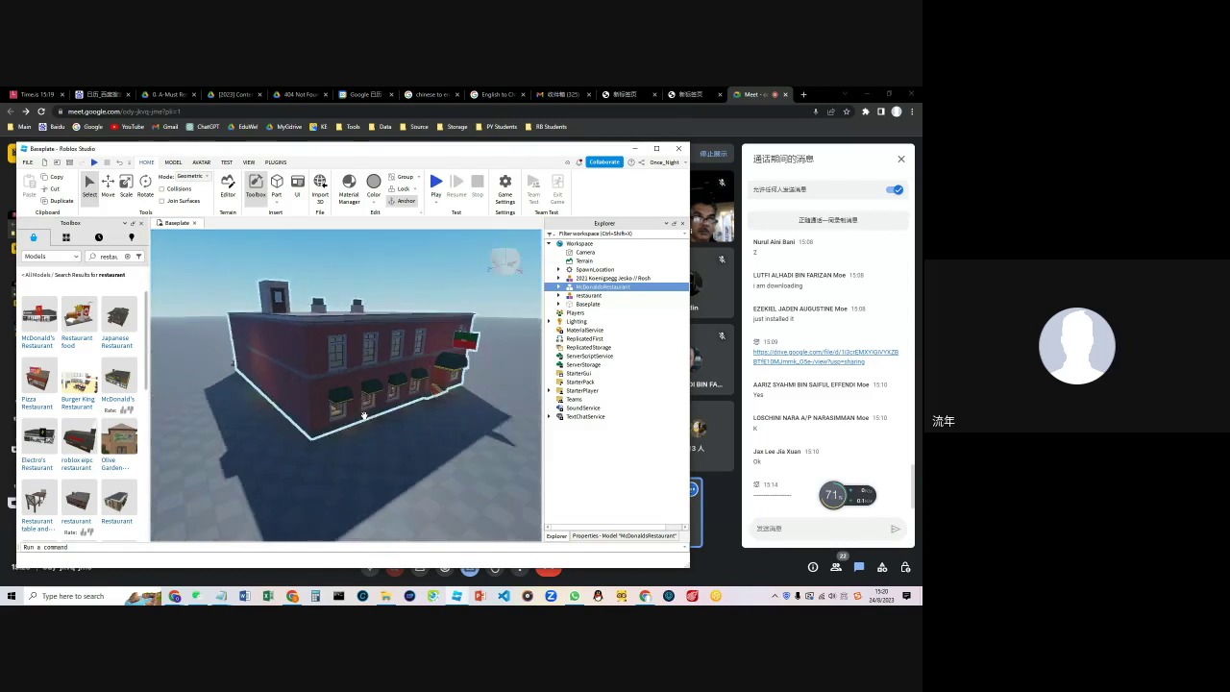
mouse_move(250, 153)
mouse_down()
mouse_move(547, 180)
mouse_move(255, 141)
mouse_up()
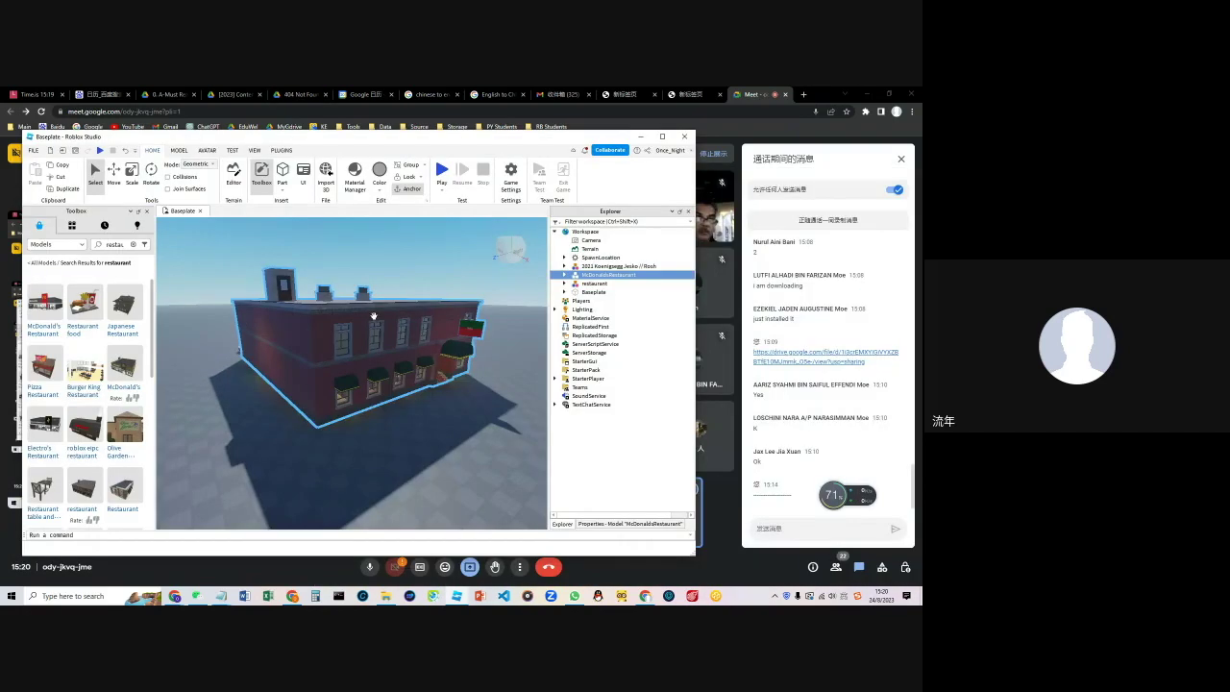
- Get a low side view of the buildings and select the red-brick restaurant model
right_drag(373, 316, 378, 341)
scroll(378, 341, down, 3)
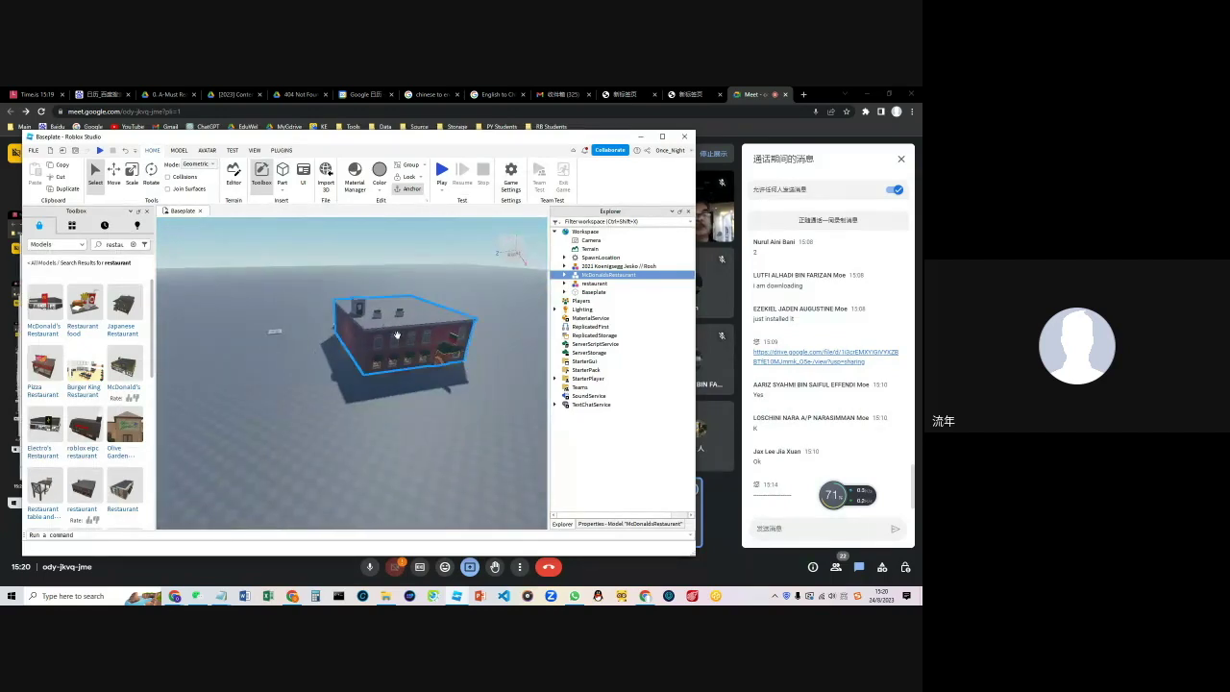
right_drag(443, 337, 428, 388)
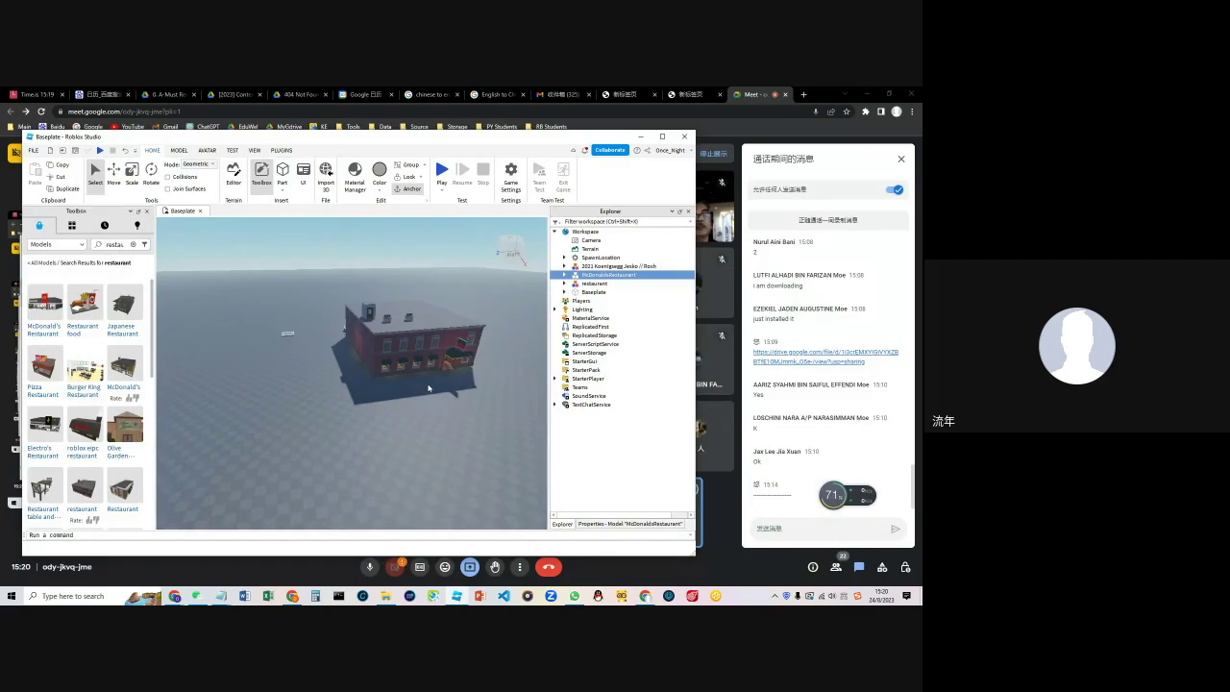
scroll(429, 388, down, 2)
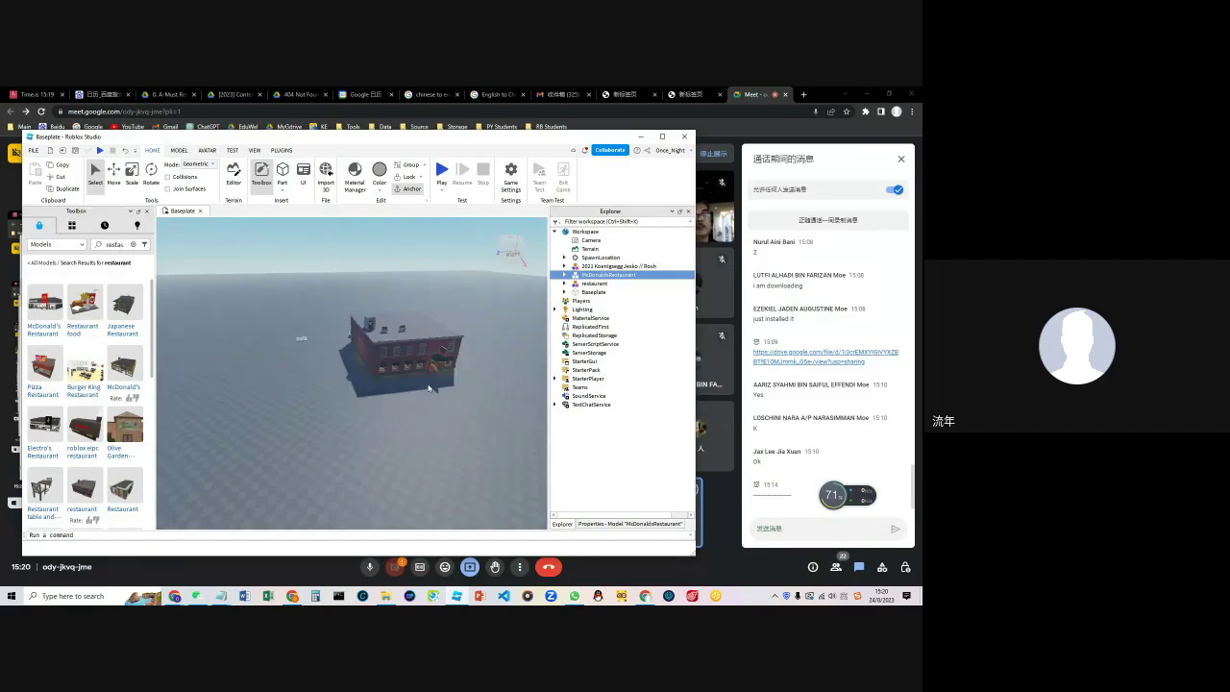
right_drag(428, 388, 423, 390)
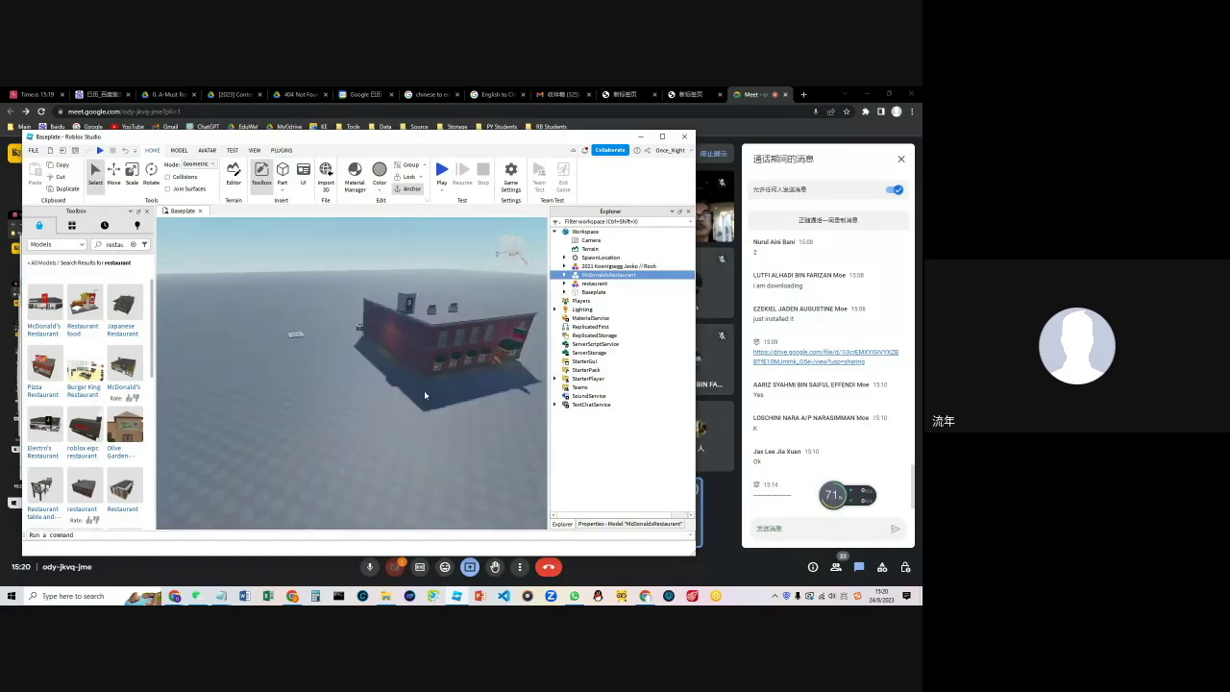
scroll(424, 390, up, 2)
scroll(424, 392, up, 2)
scroll(417, 383, up, 2)
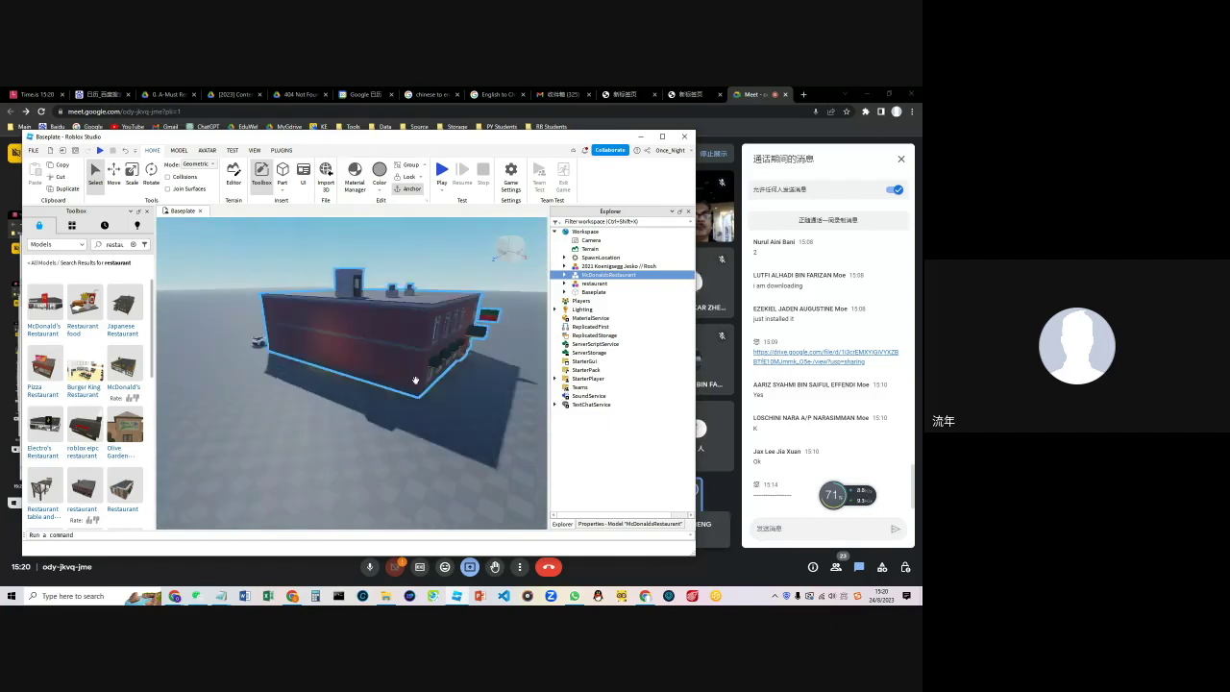
right_drag(415, 381, 416, 385)
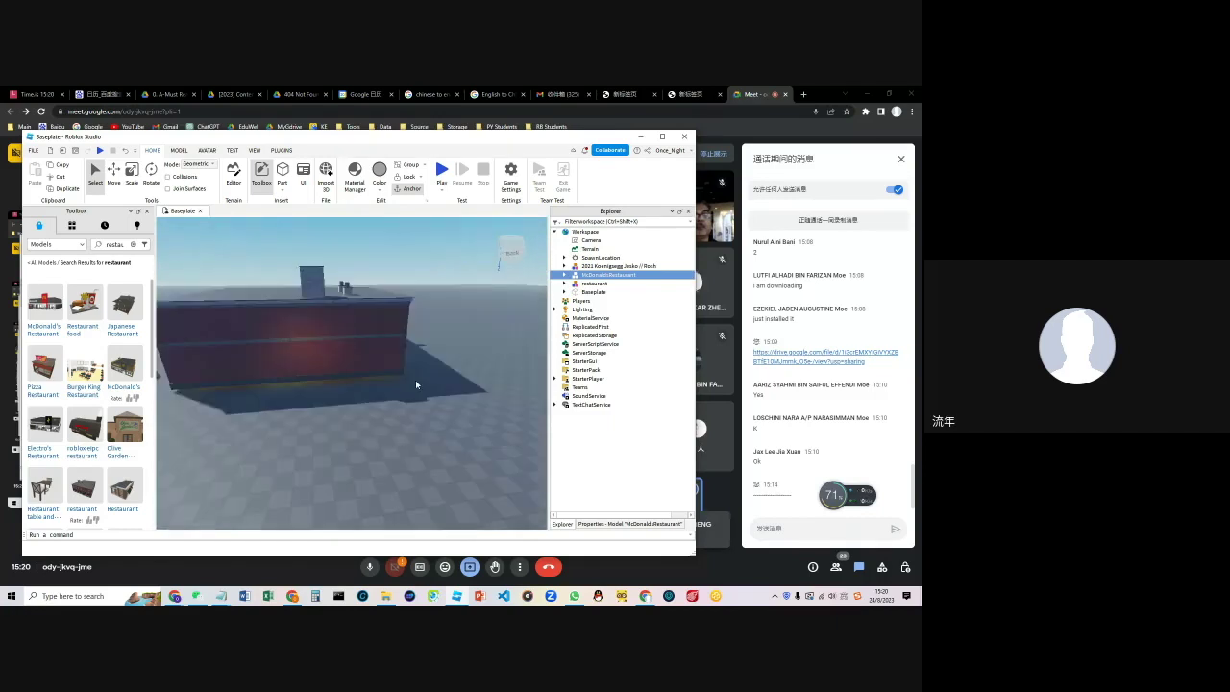
scroll(415, 380, down, 3)
scroll(404, 353, up, 2)
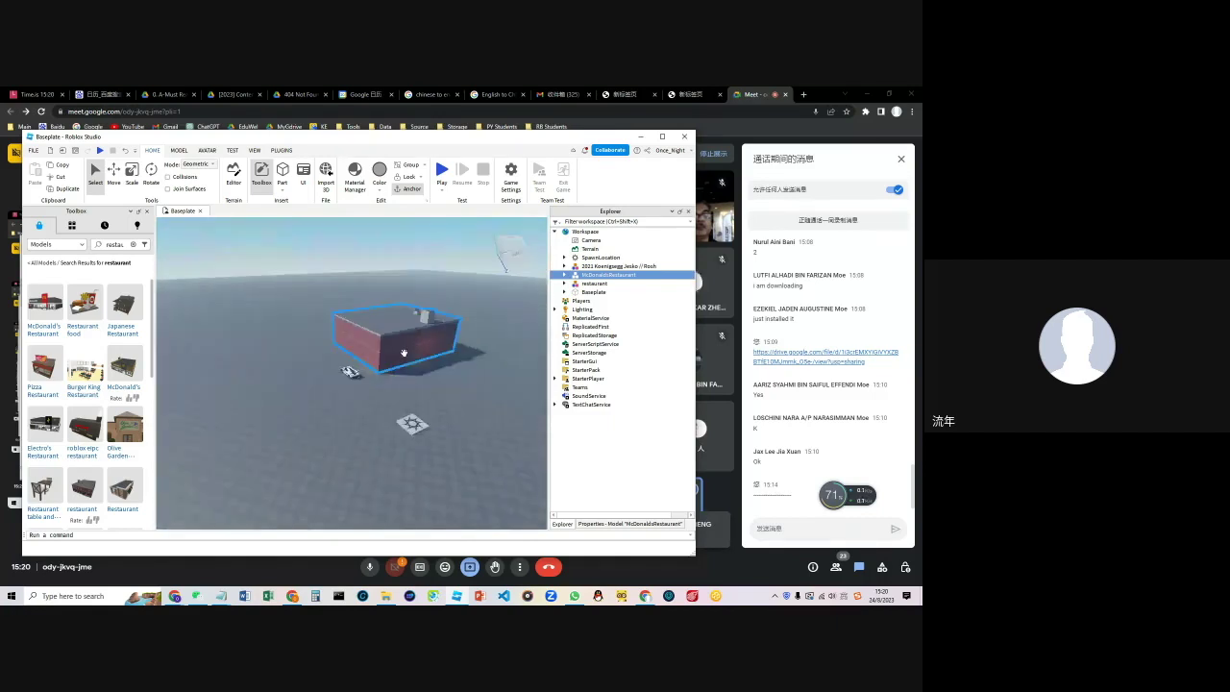
click(404, 352)
right_drag(403, 353, 281, 336)
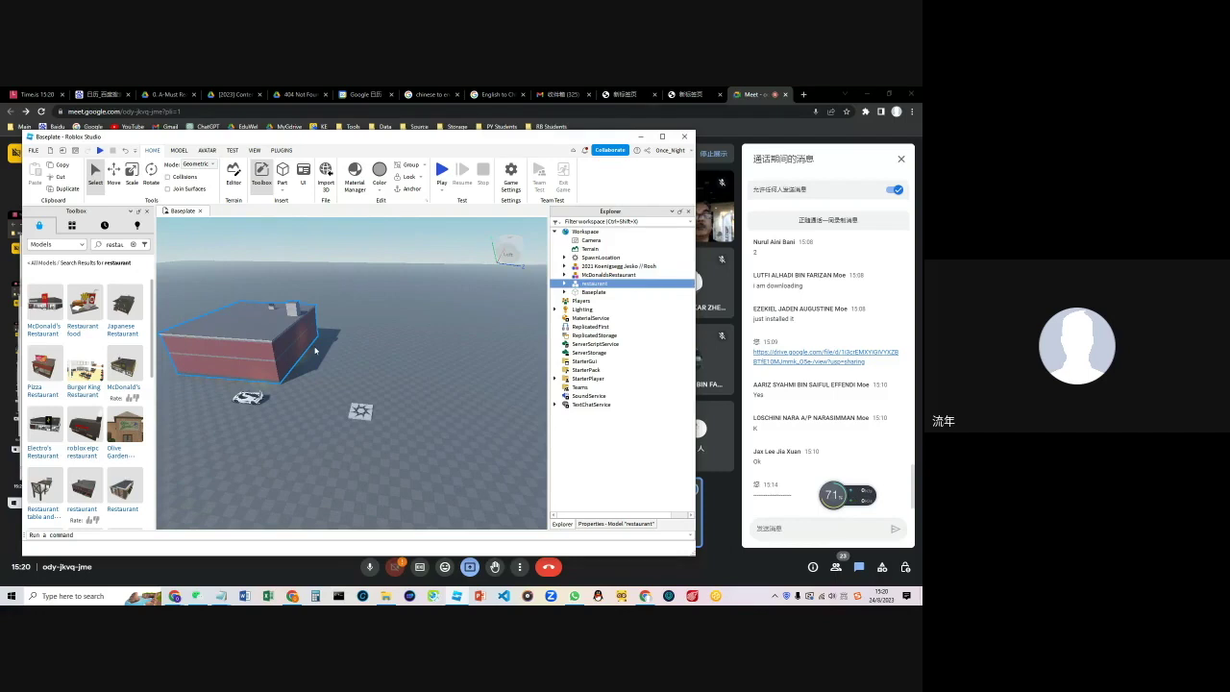
- Drag the red-brick restaurant across the baseplate to its centre, away from the car
click(354, 348)
right_drag(354, 349, 407, 354)
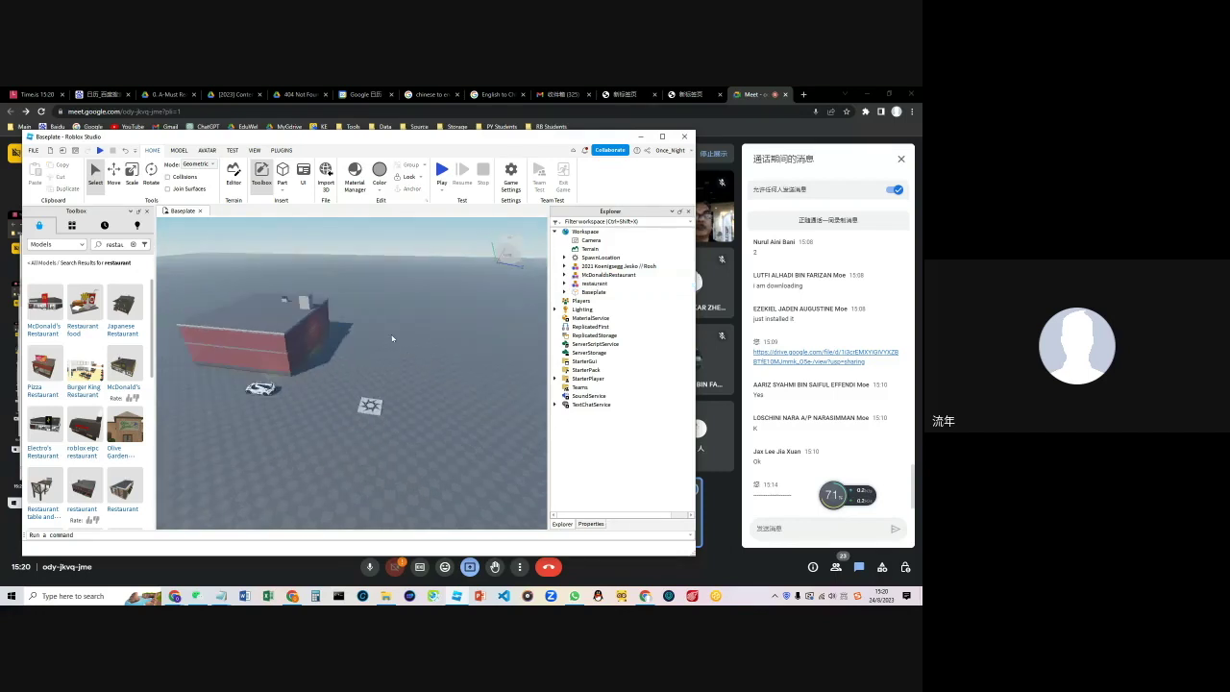
right_drag(392, 338, 328, 325)
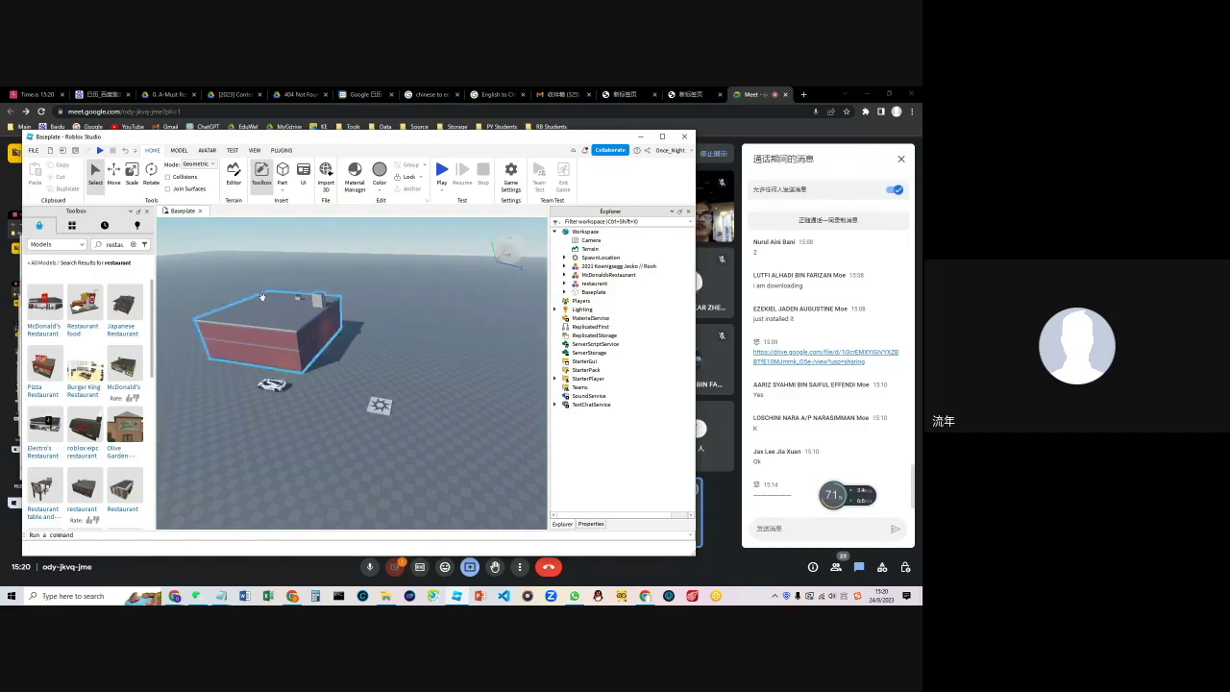
drag(274, 319, 315, 335)
key(a)
key(a)
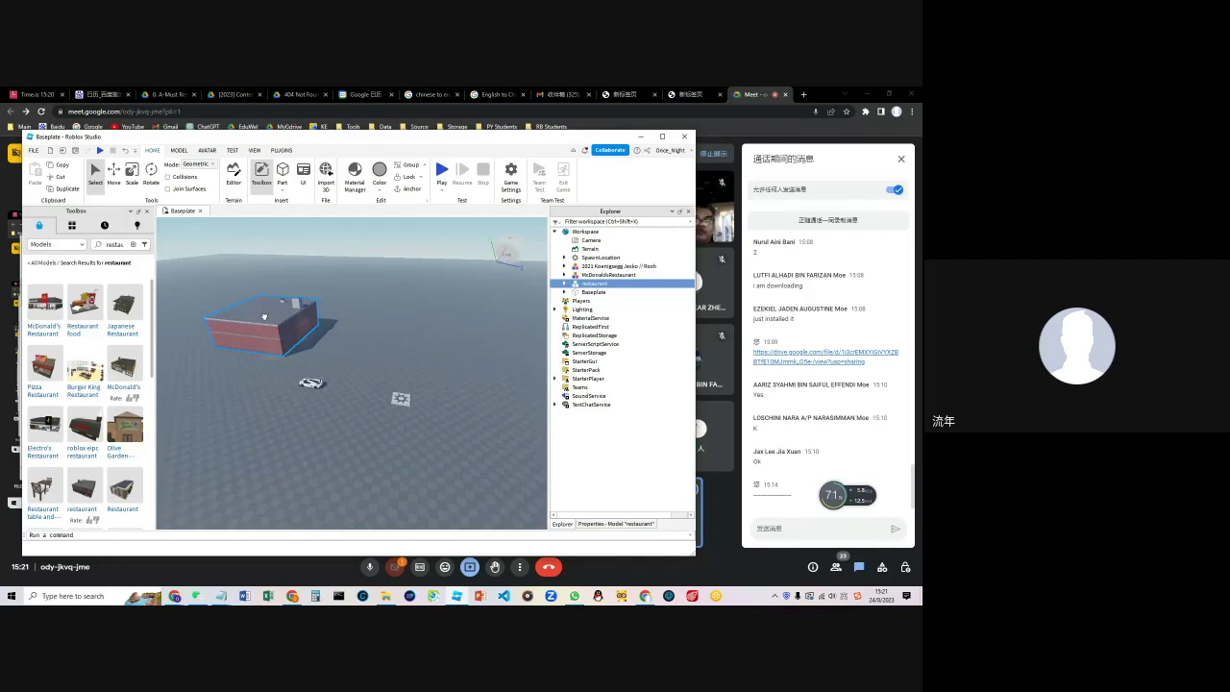
drag(264, 316, 477, 337)
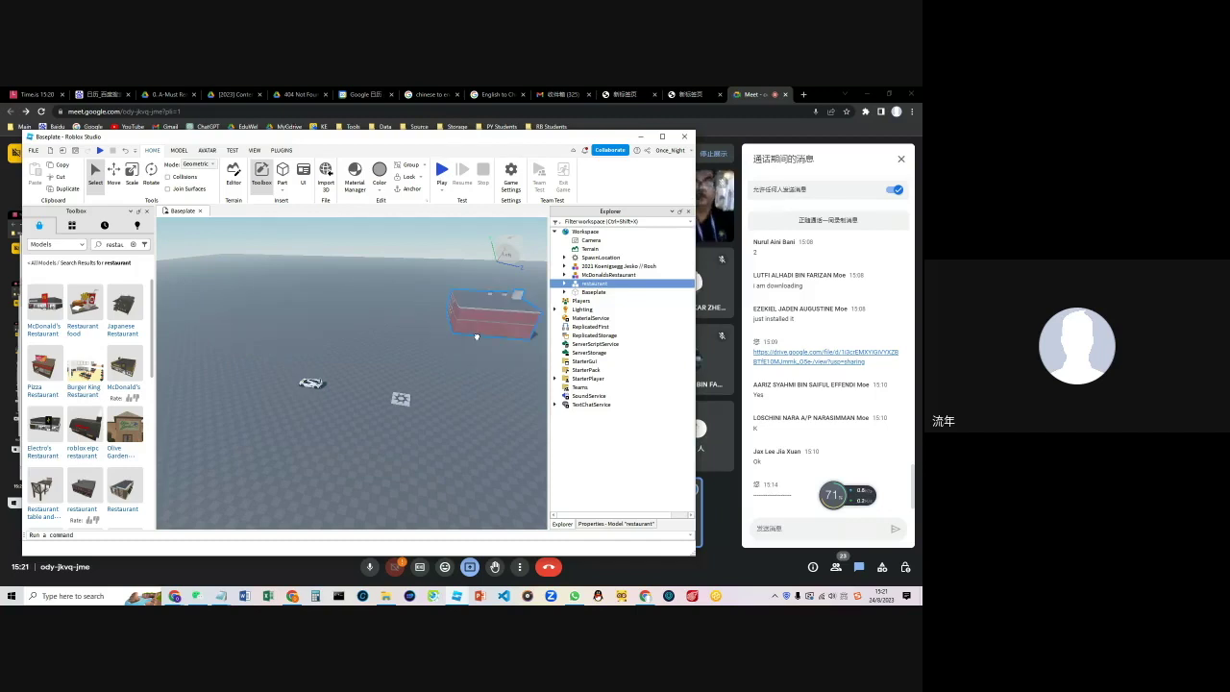
drag(477, 337, 269, 334)
- Reselect the restaurant from a lower view and activate the Move tool
right_drag(382, 360, 376, 460)
click(425, 422)
click(346, 385)
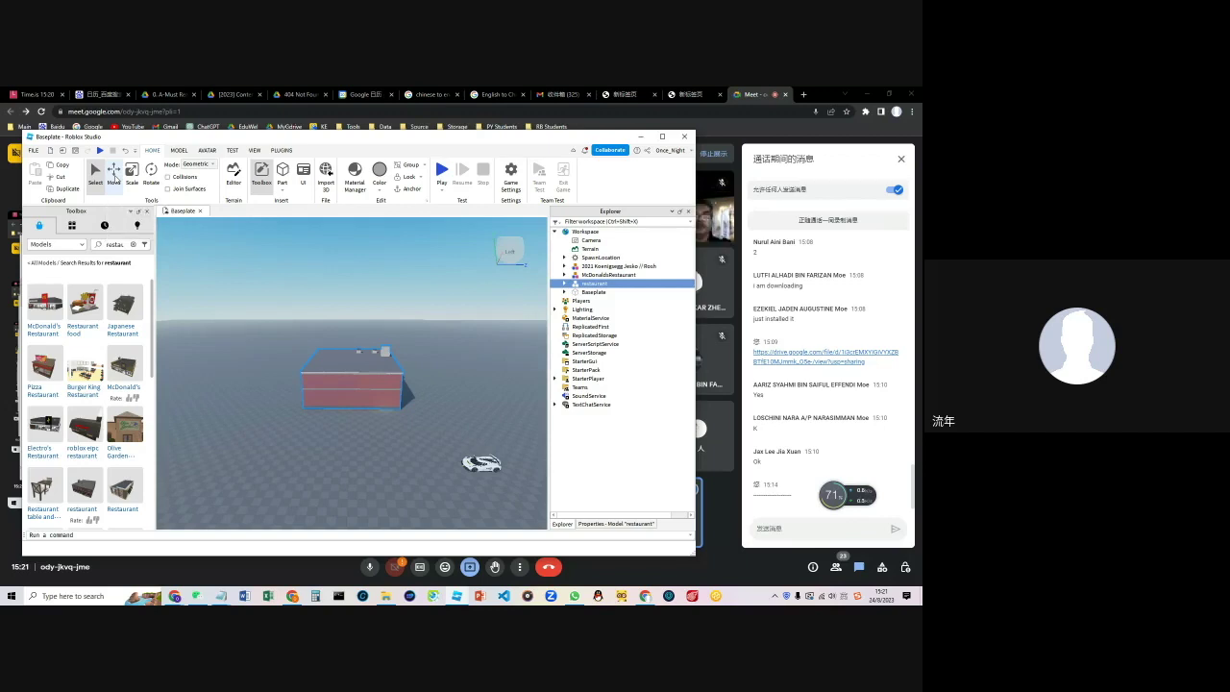
click(113, 171)
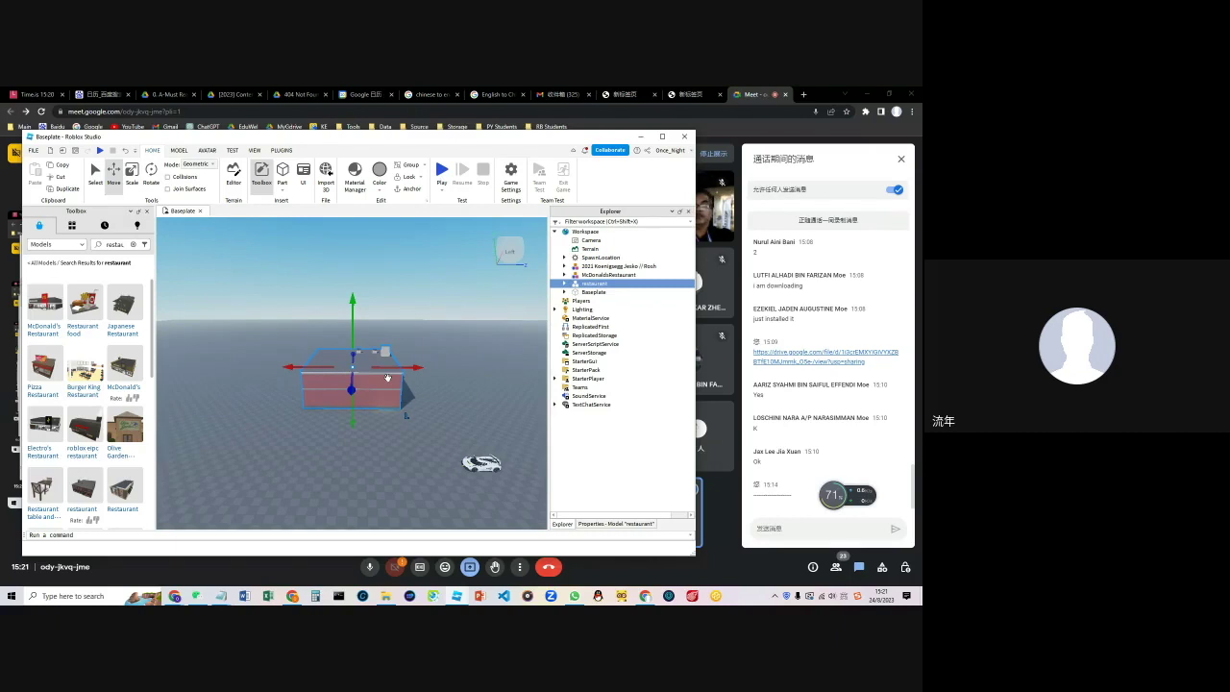
- Raise the red-brick restaurant high above the baseplate with the Move tool's Y handle
key(a)
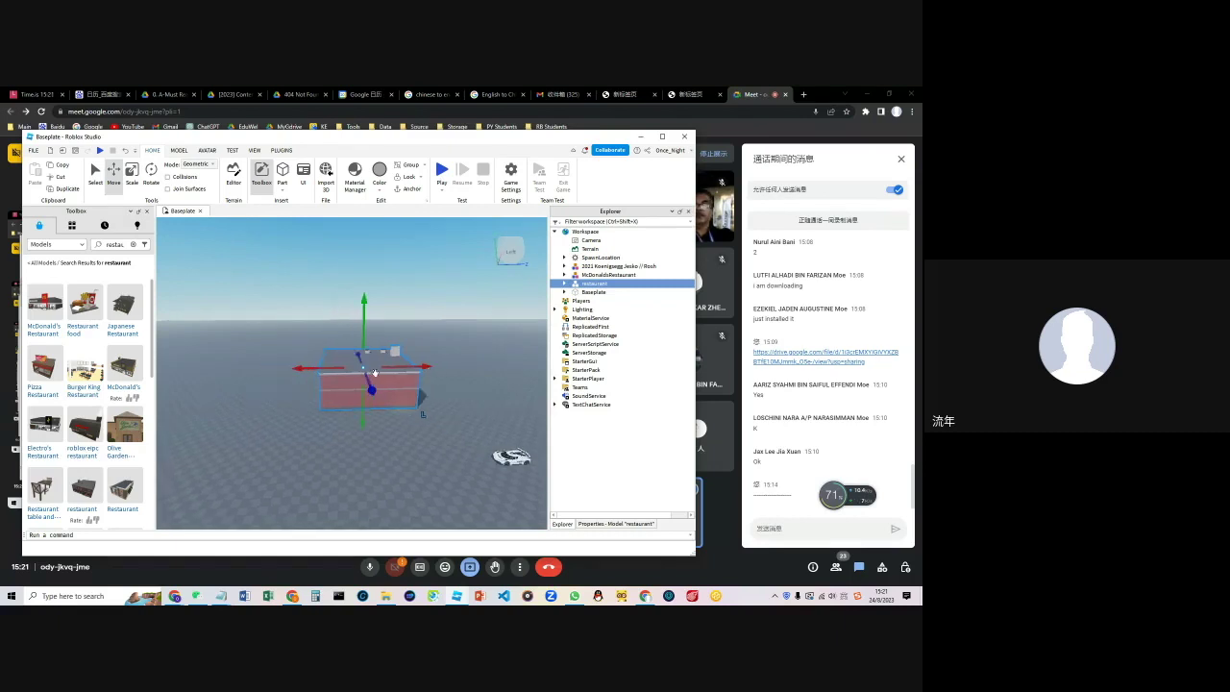
key(d)
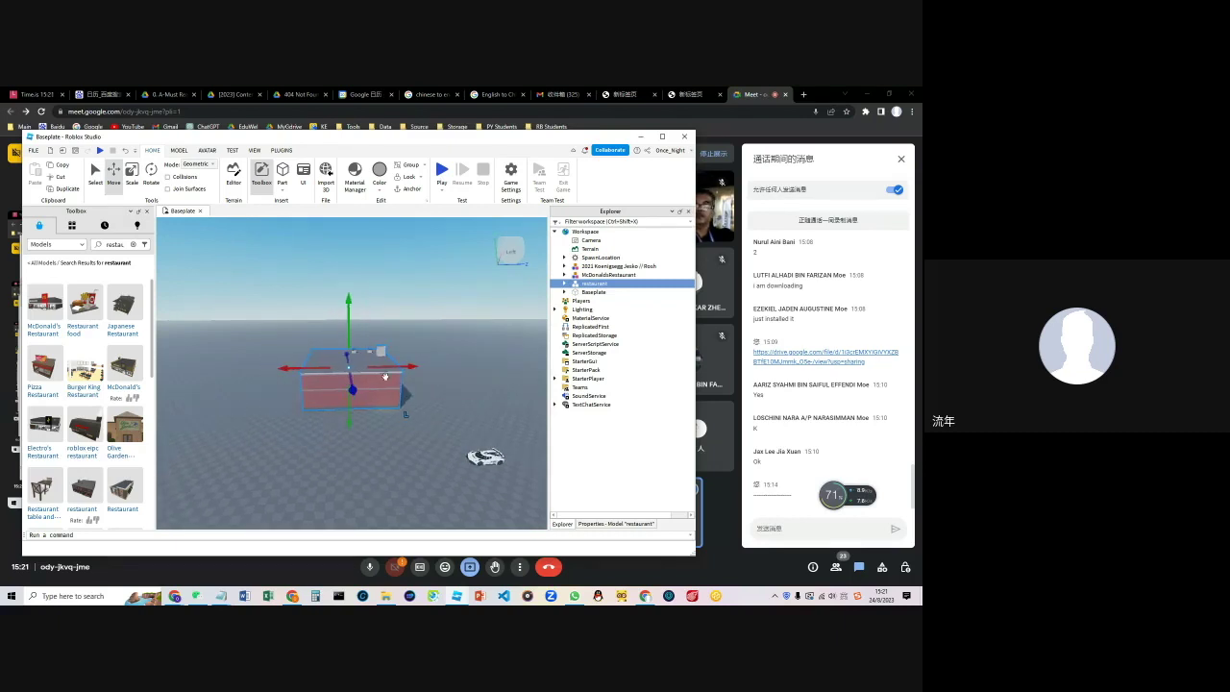
key(d)
drag(329, 329, 252, 316)
drag(282, 266, 170, 238)
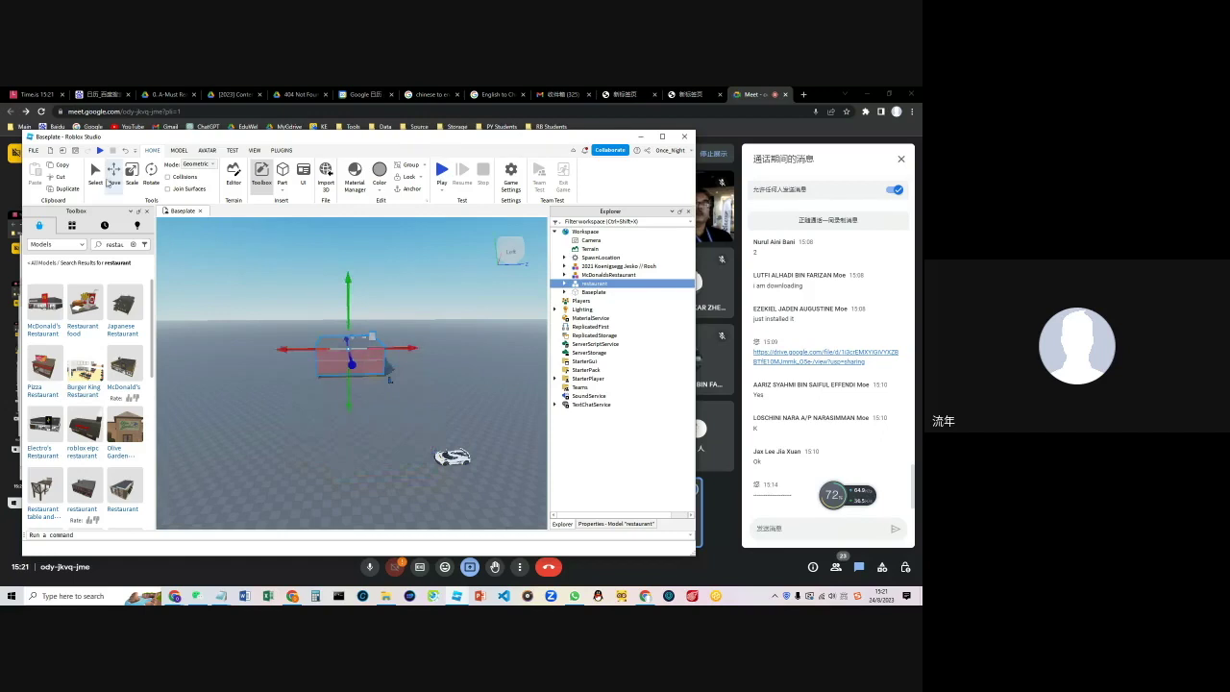
drag(347, 305, 377, 381)
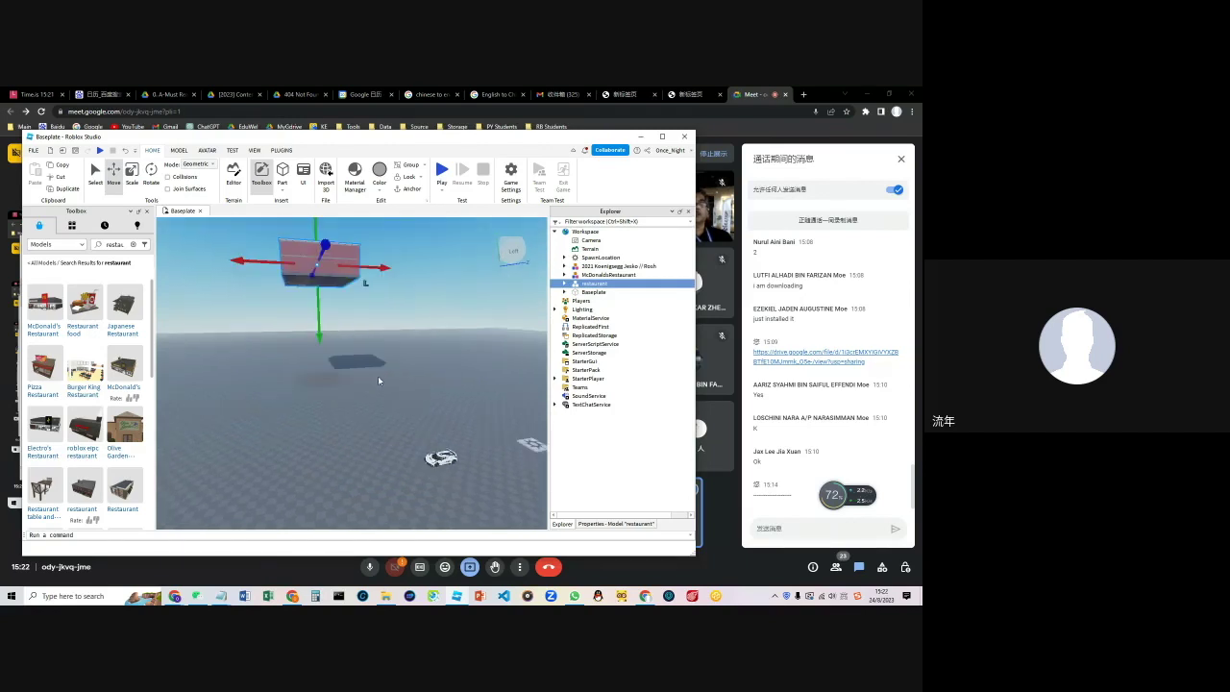
right_drag(377, 381, 318, 341)
drag(318, 341, 302, 399)
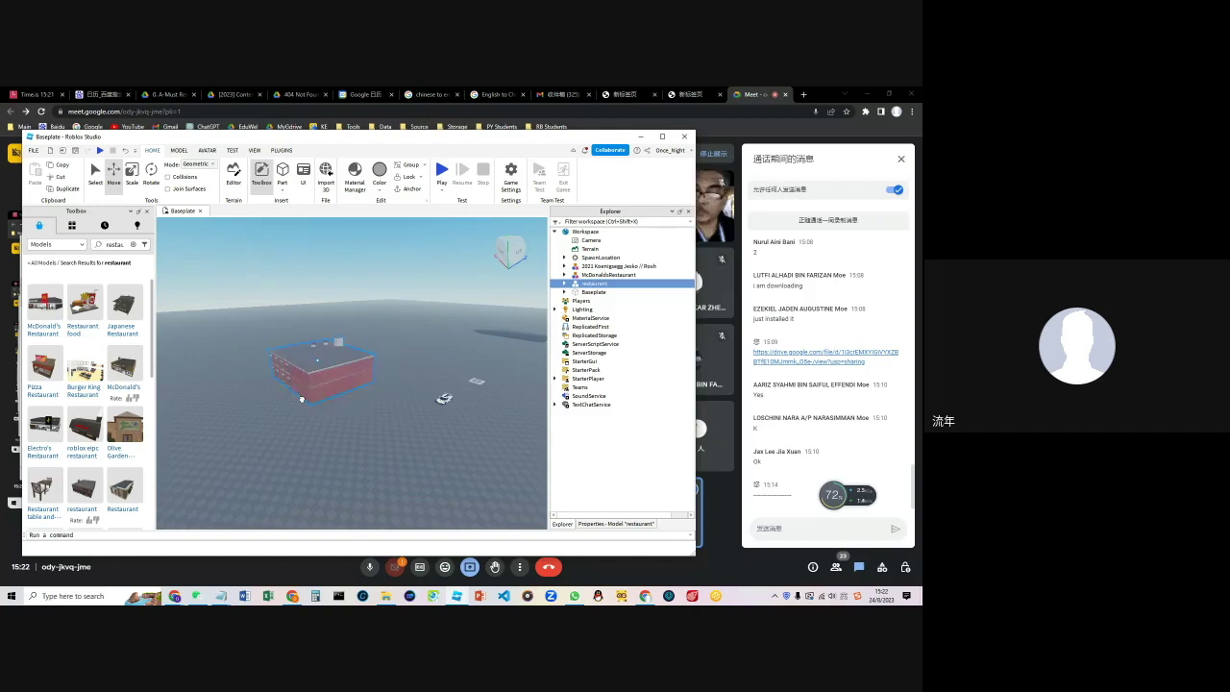
- Shift the floating restaurant sideways along an axis, then return to the Select tool
click(95, 172)
click(113, 173)
click(95, 173)
click(113, 173)
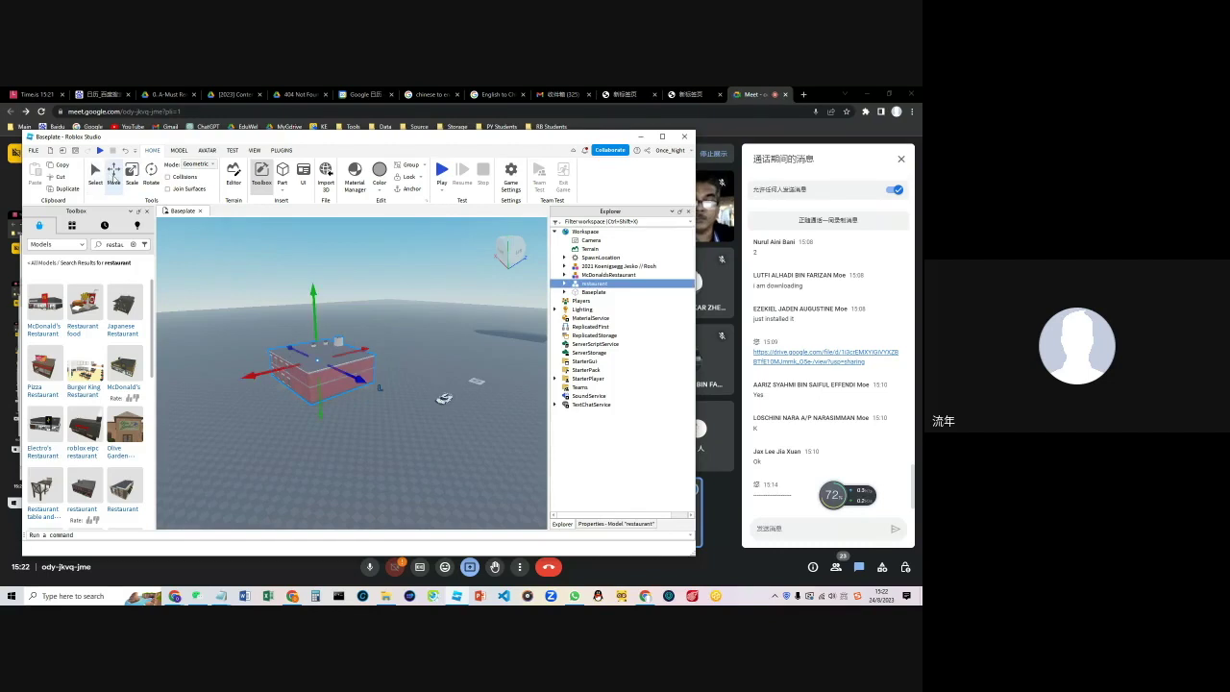
drag(333, 334, 338, 249)
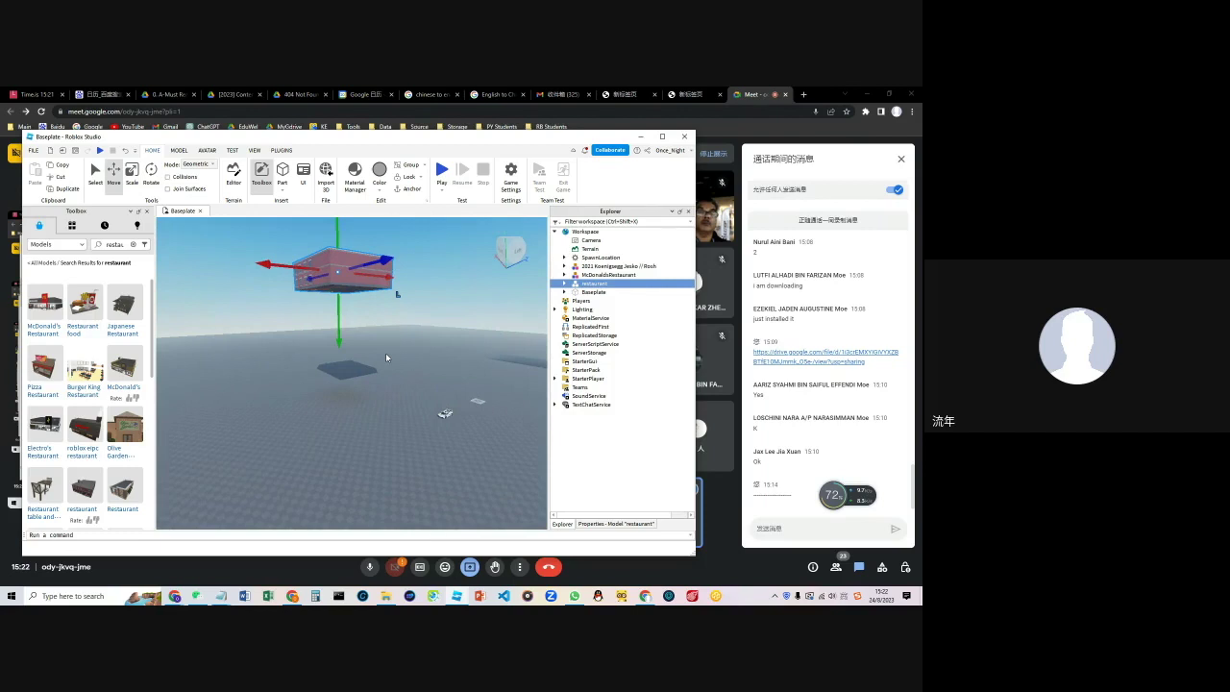
scroll(385, 352, up, 2)
scroll(387, 355, up, 1)
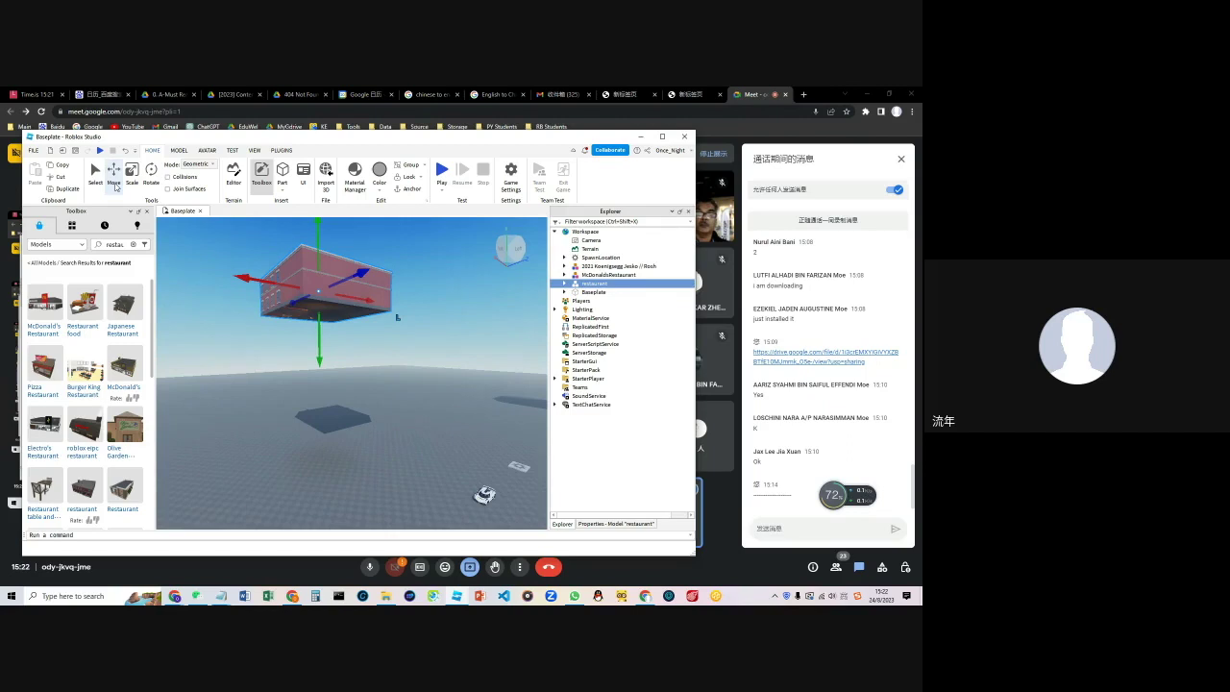
click(115, 186)
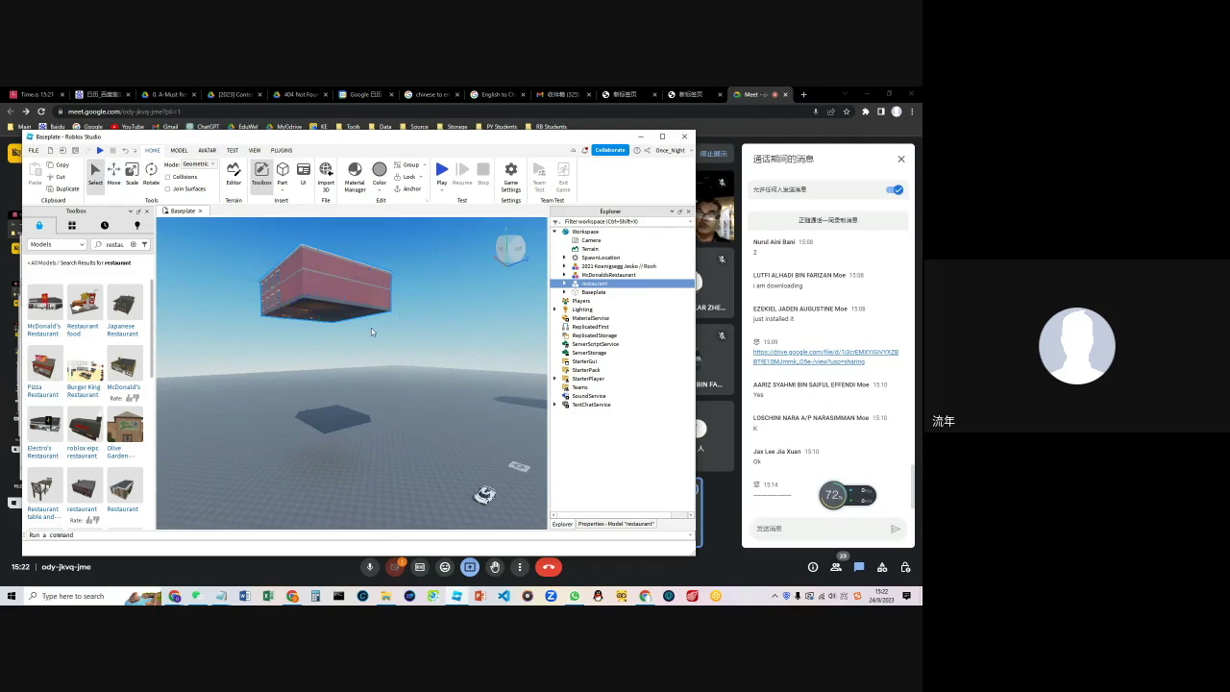
- Focus and zoom on the floating red-brick restaurant to inspect it up close
key(f)
scroll(377, 338, up, 2)
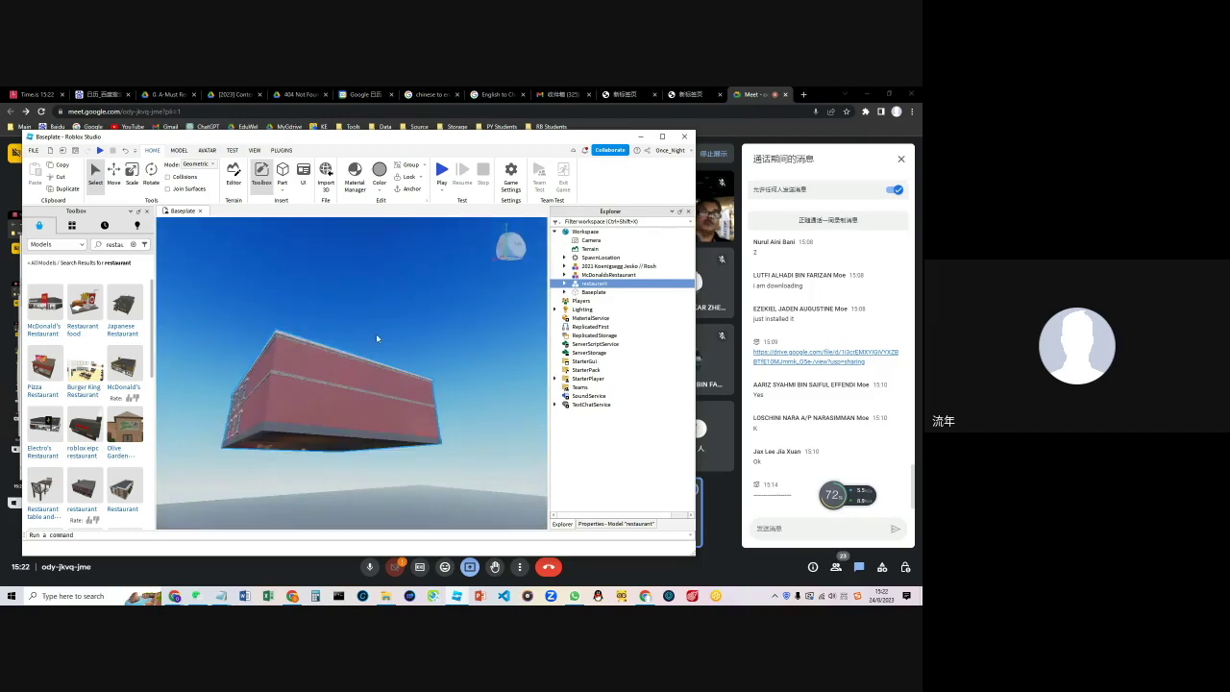
right_drag(376, 338, 365, 343)
scroll(365, 343, up, 5)
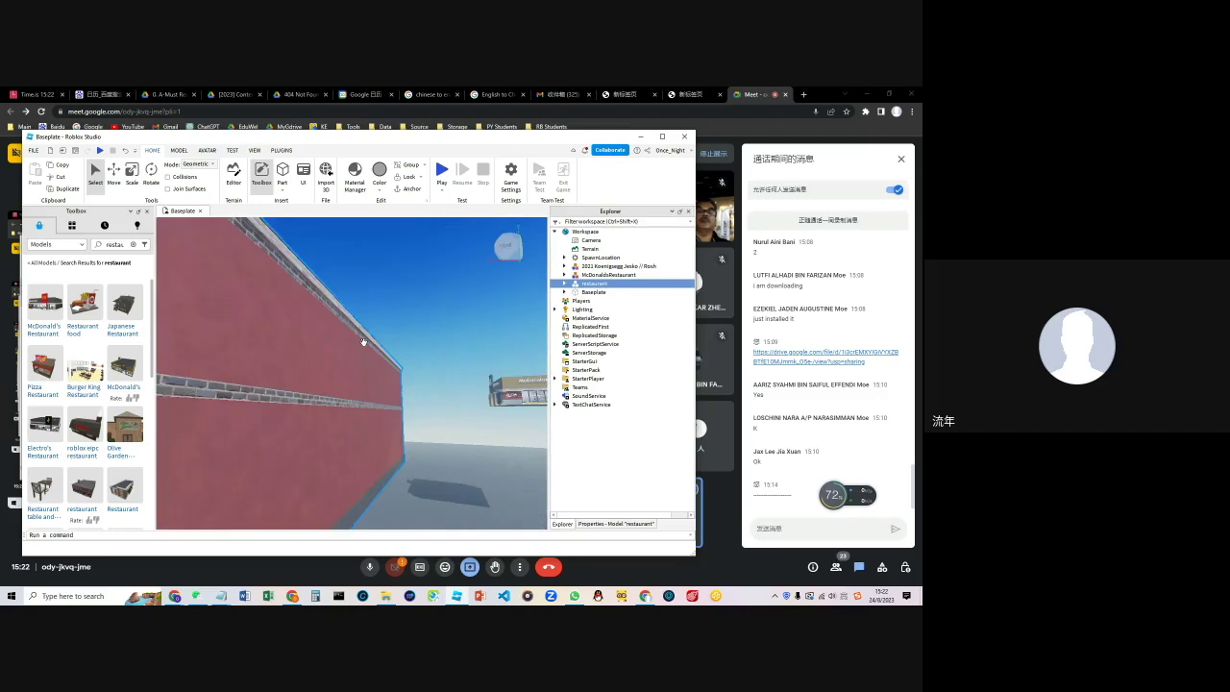
key(f)
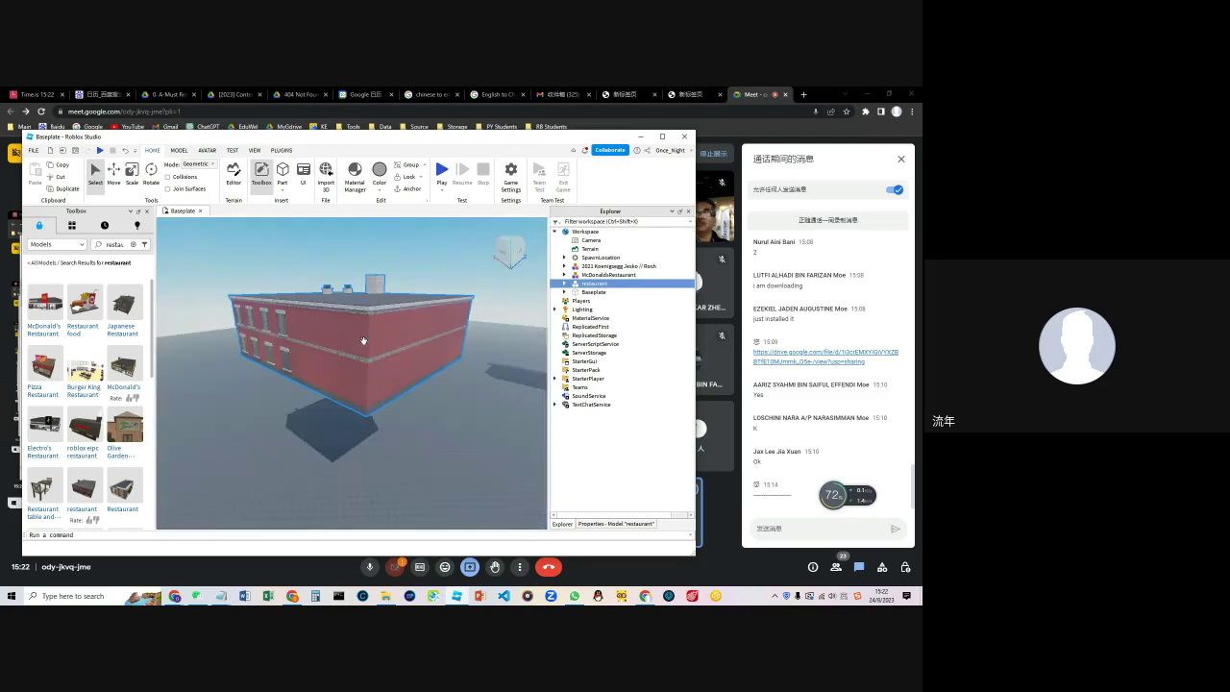
scroll(363, 342, down, 3)
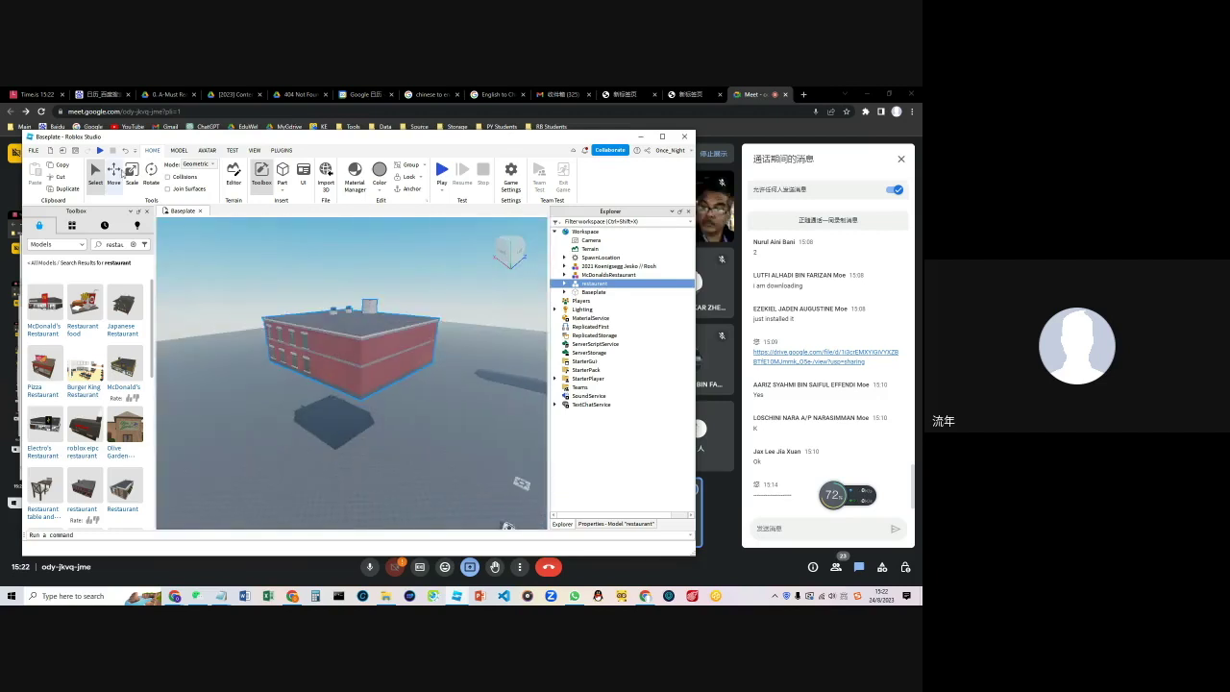
- Lower the restaurant toward the baseplate with Move, toggling Collisions on and off
click(117, 171)
drag(346, 321, 346, 409)
click(168, 177)
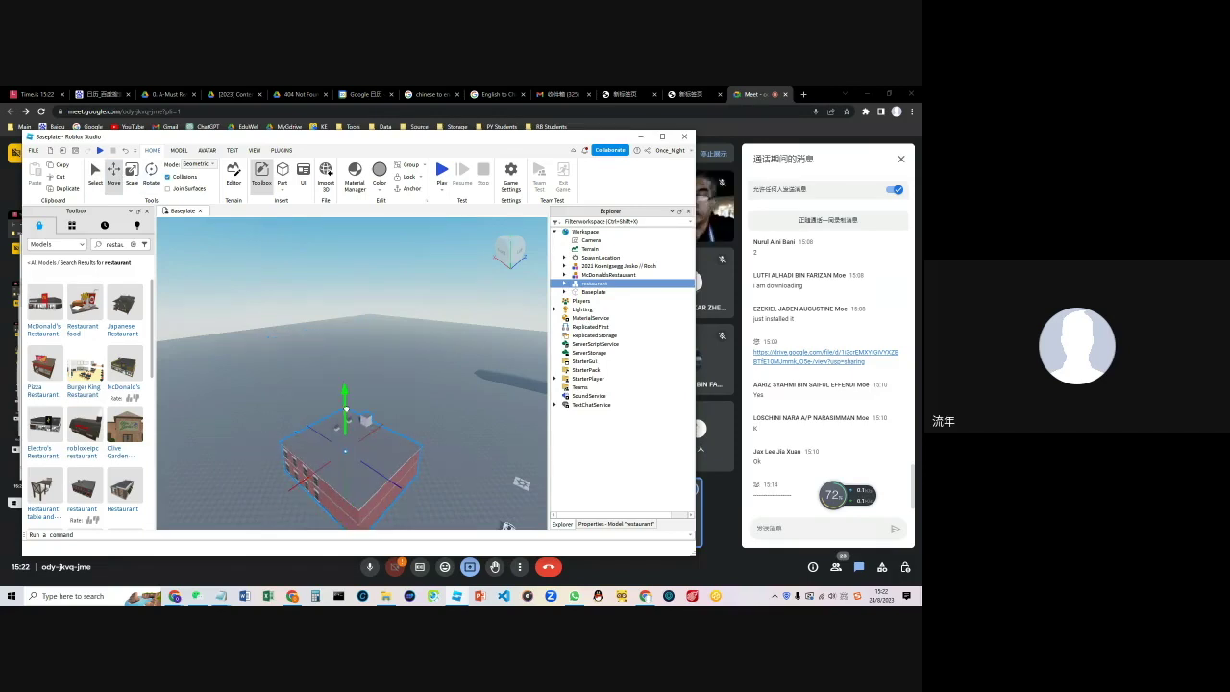
click(168, 178)
click(95, 173)
key(f)
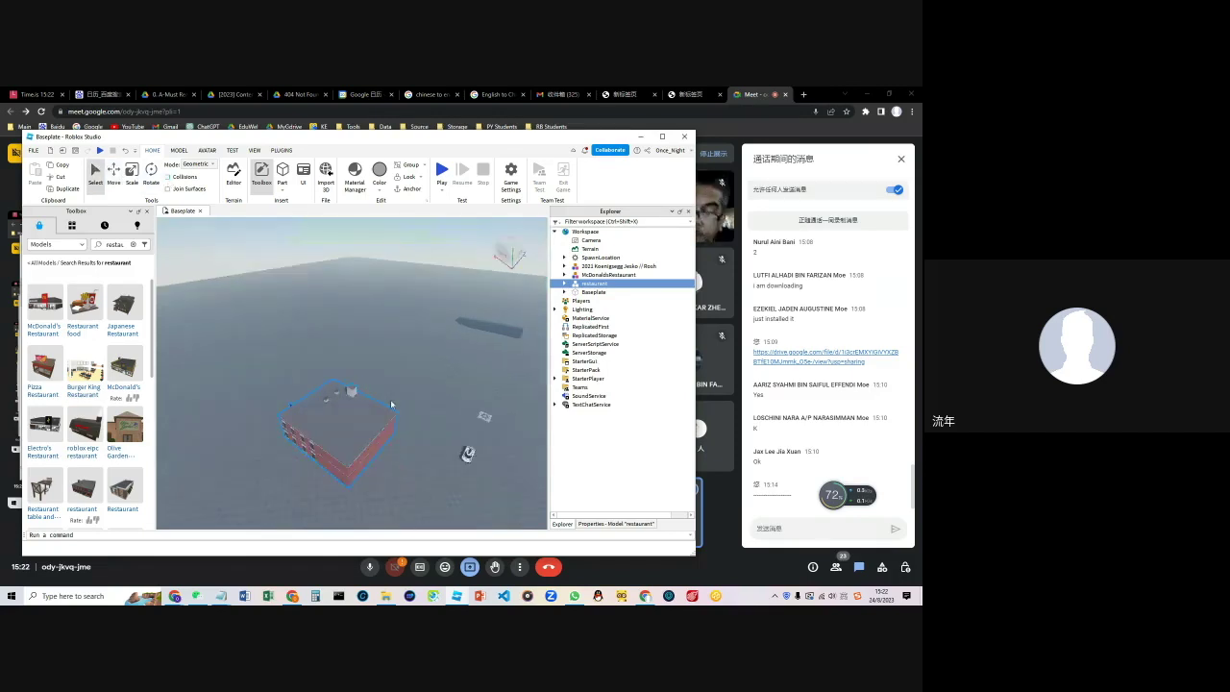
click(356, 422)
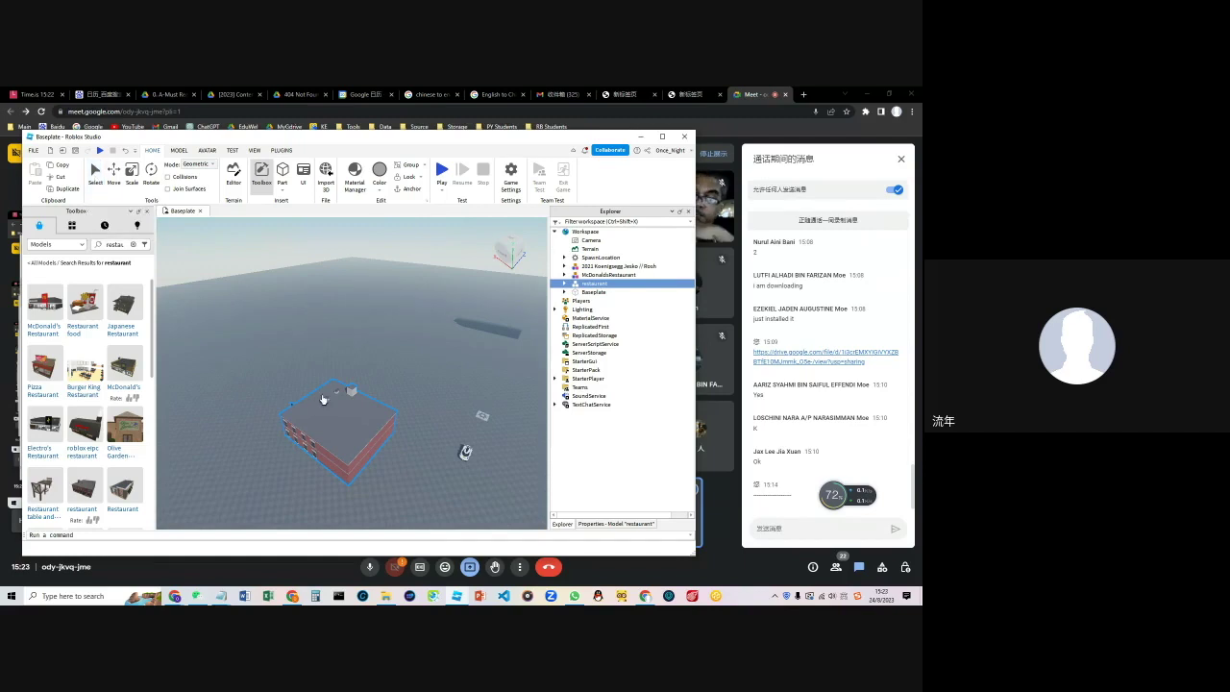
click(99, 180)
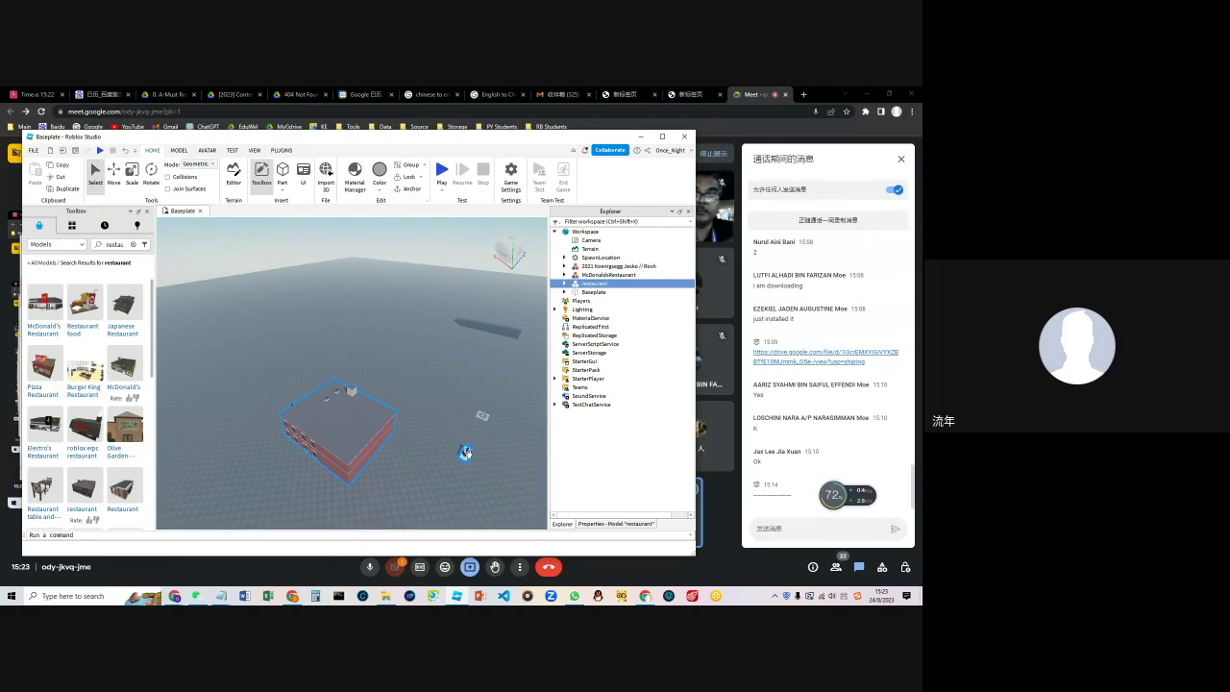
click(335, 429)
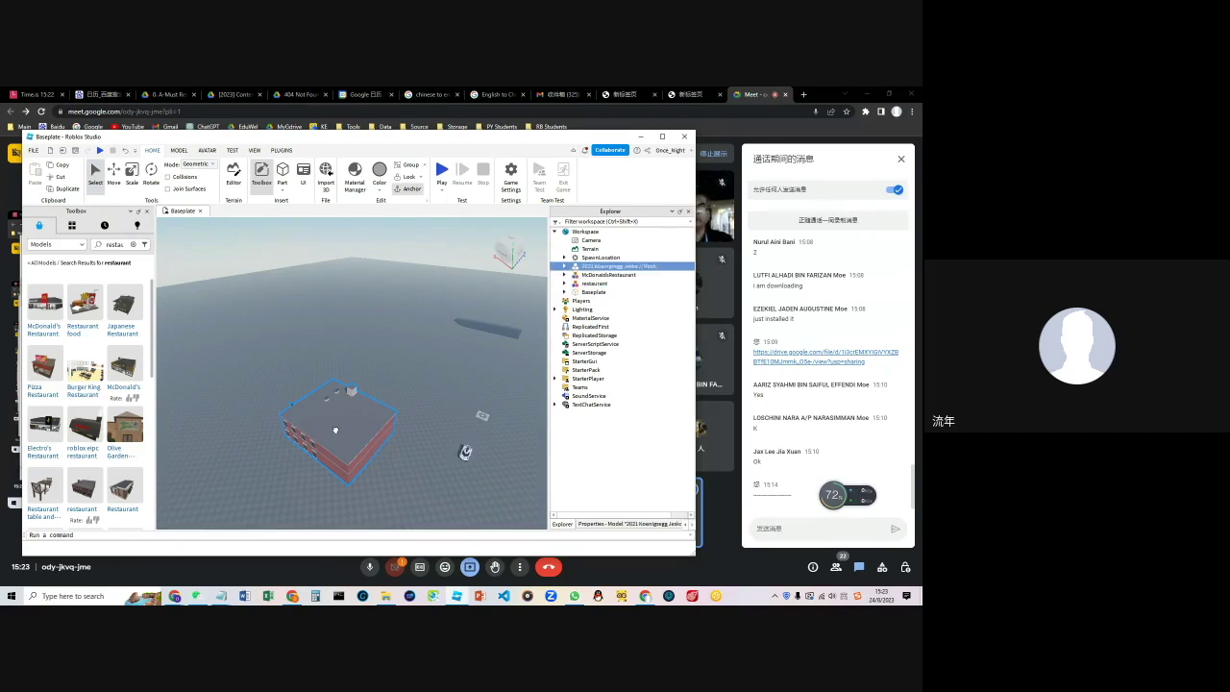
click(335, 430)
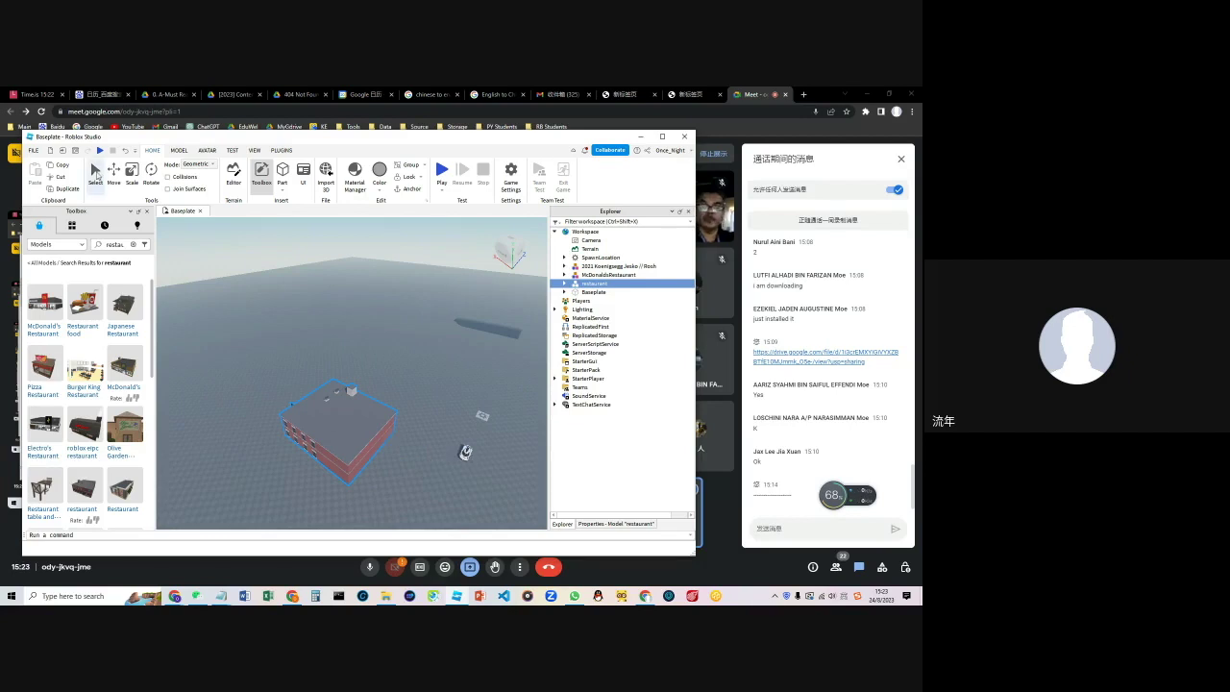
click(95, 174)
click(427, 440)
click(341, 428)
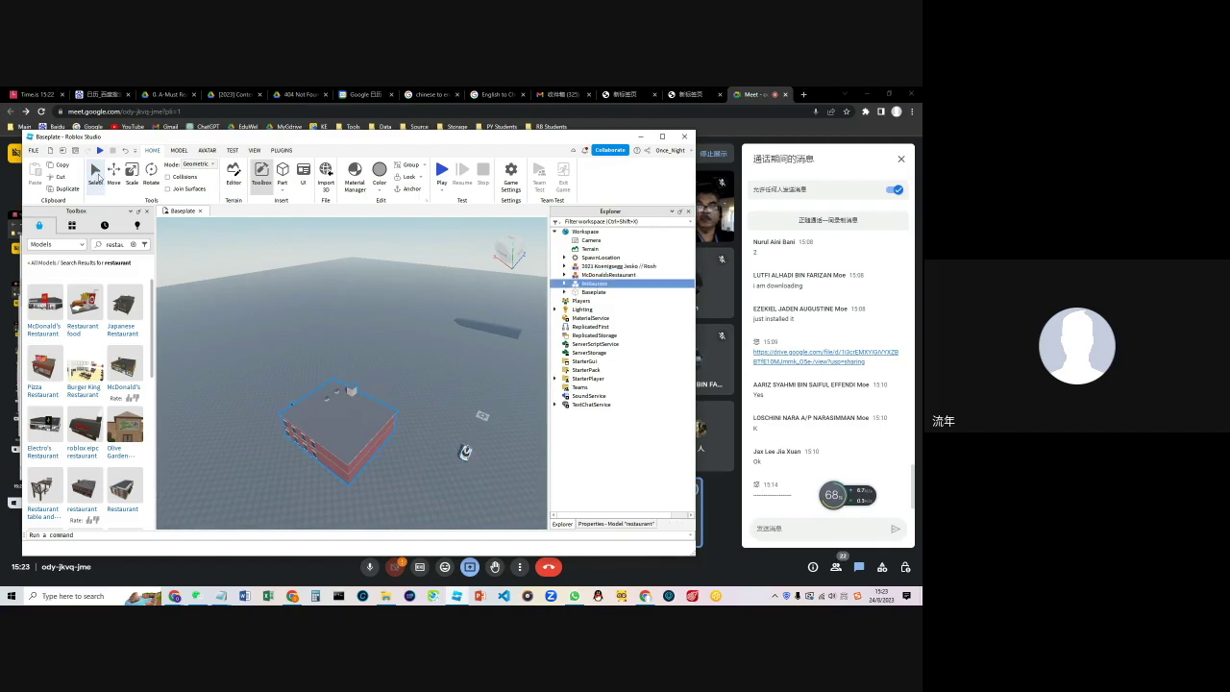
click(95, 174)
click(463, 452)
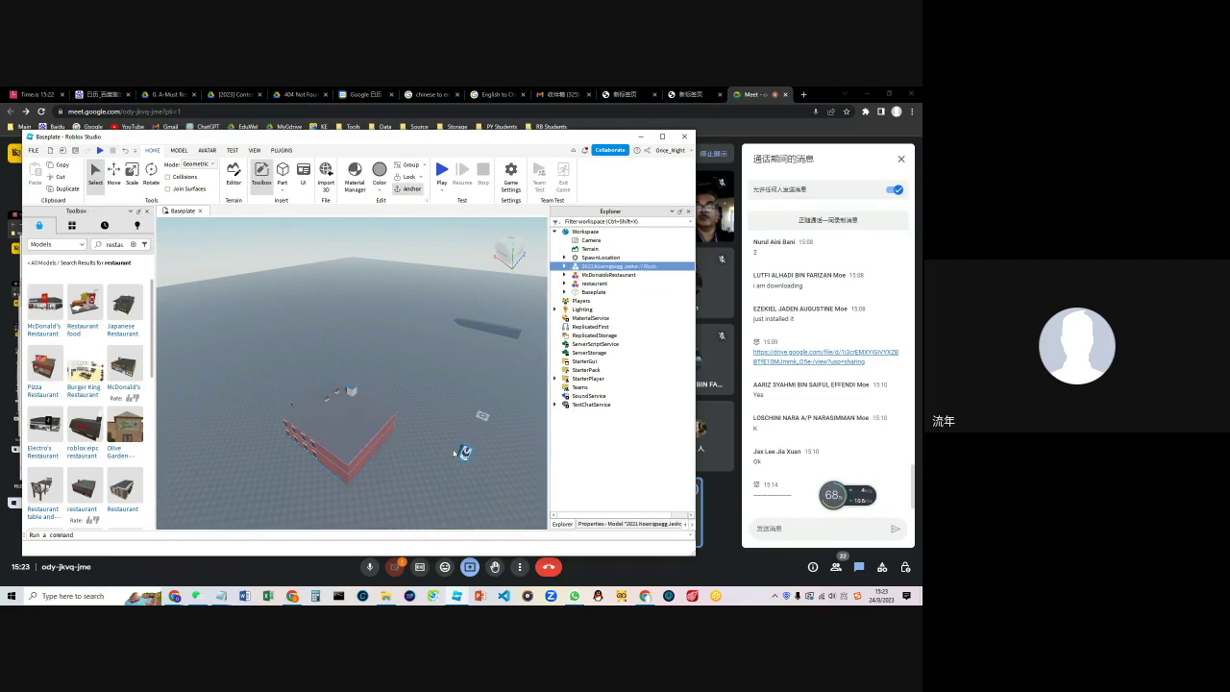
key(ctrl+z)
key(ctrl+z)
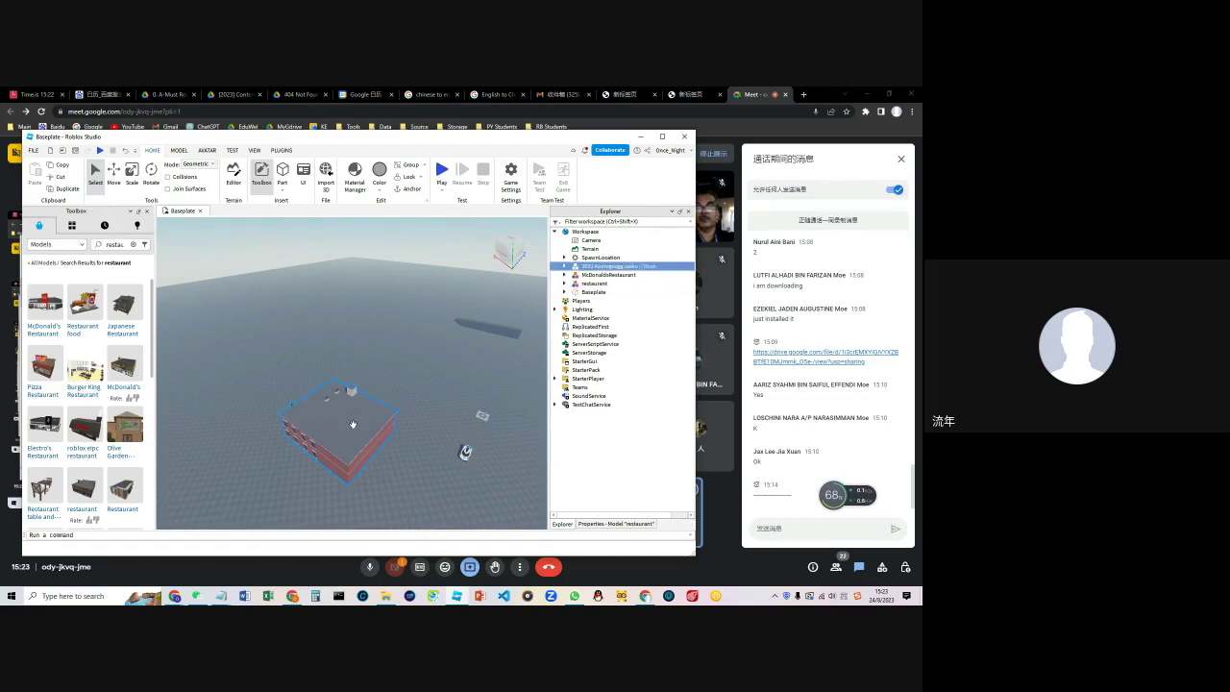
click(352, 424)
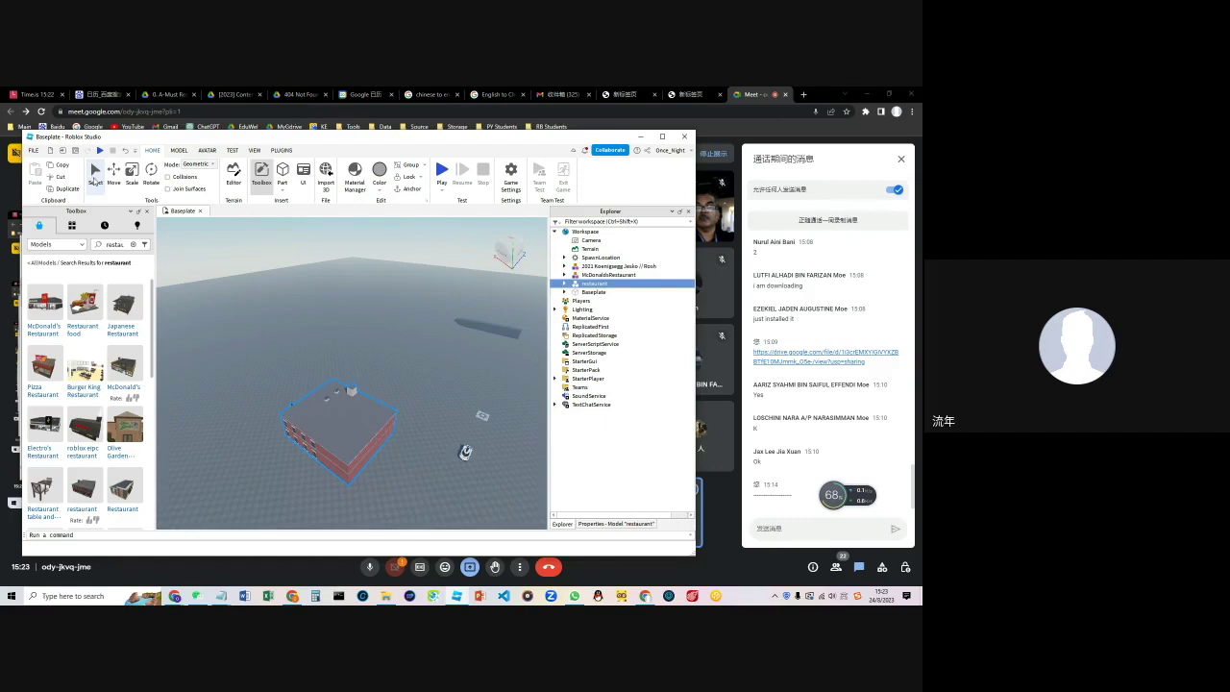
- Scale the red-brick restaurant up into a much larger building with the Scale tool
right_drag(385, 346, 370, 394)
scroll(370, 394, up, 2)
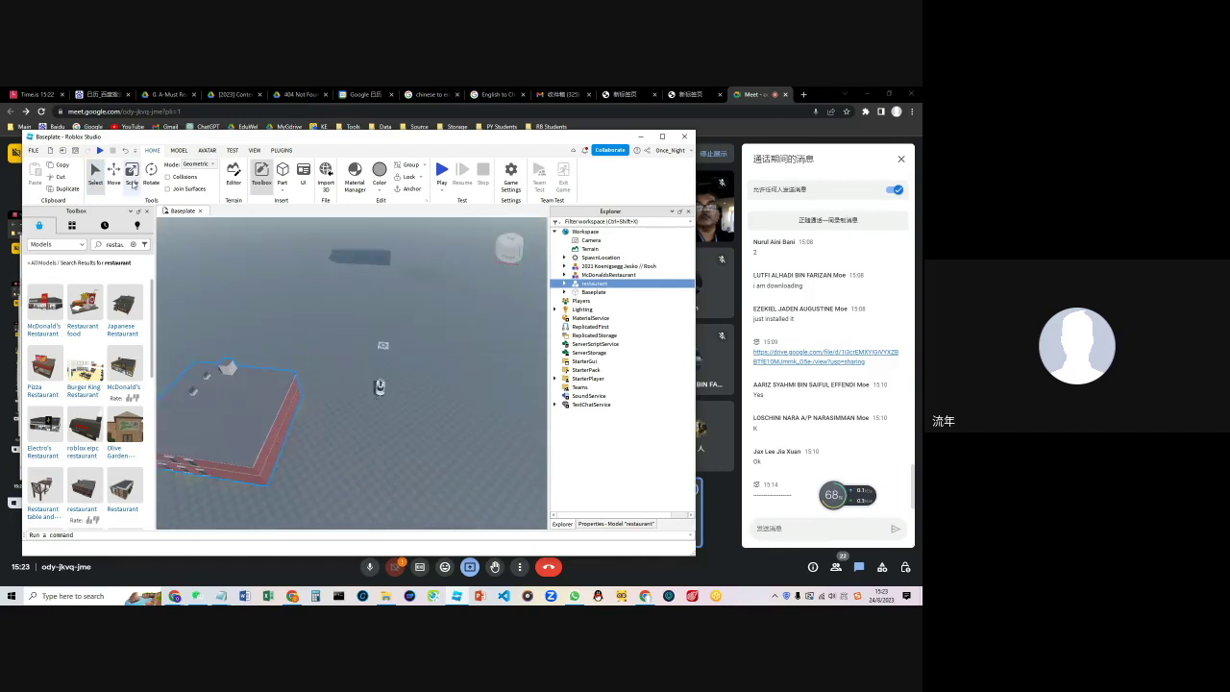
right_drag(384, 428, 168, 196)
click(131, 173)
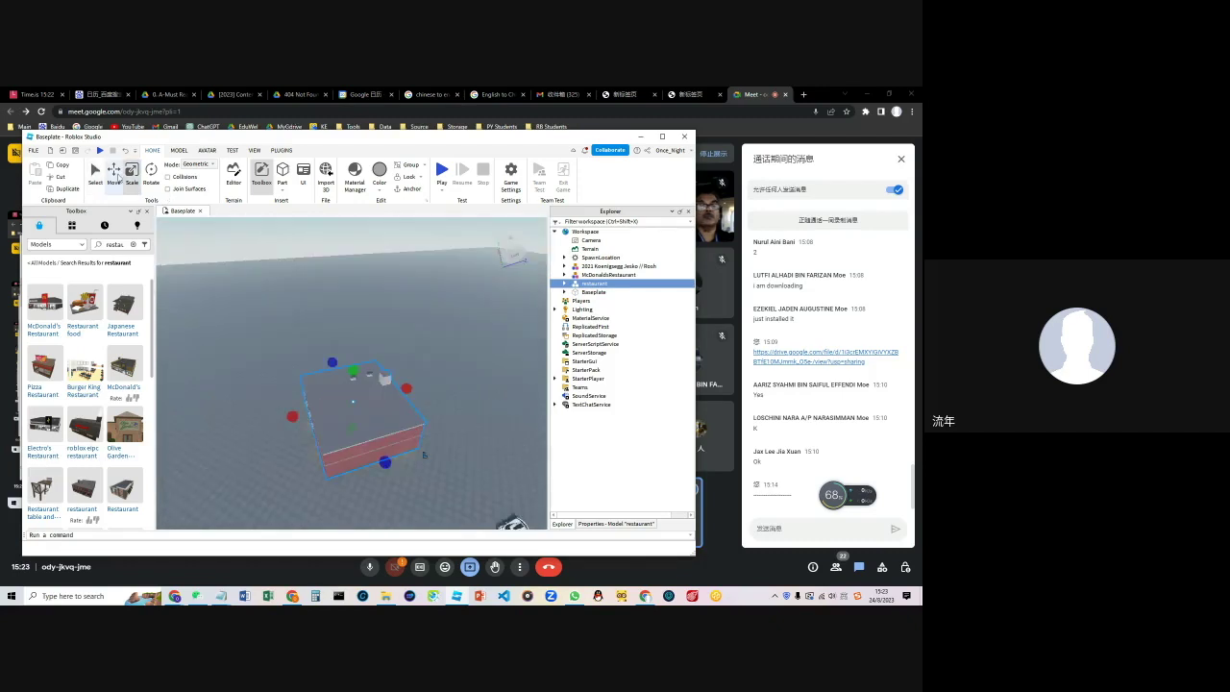
key(ctrl+1)
click(448, 386)
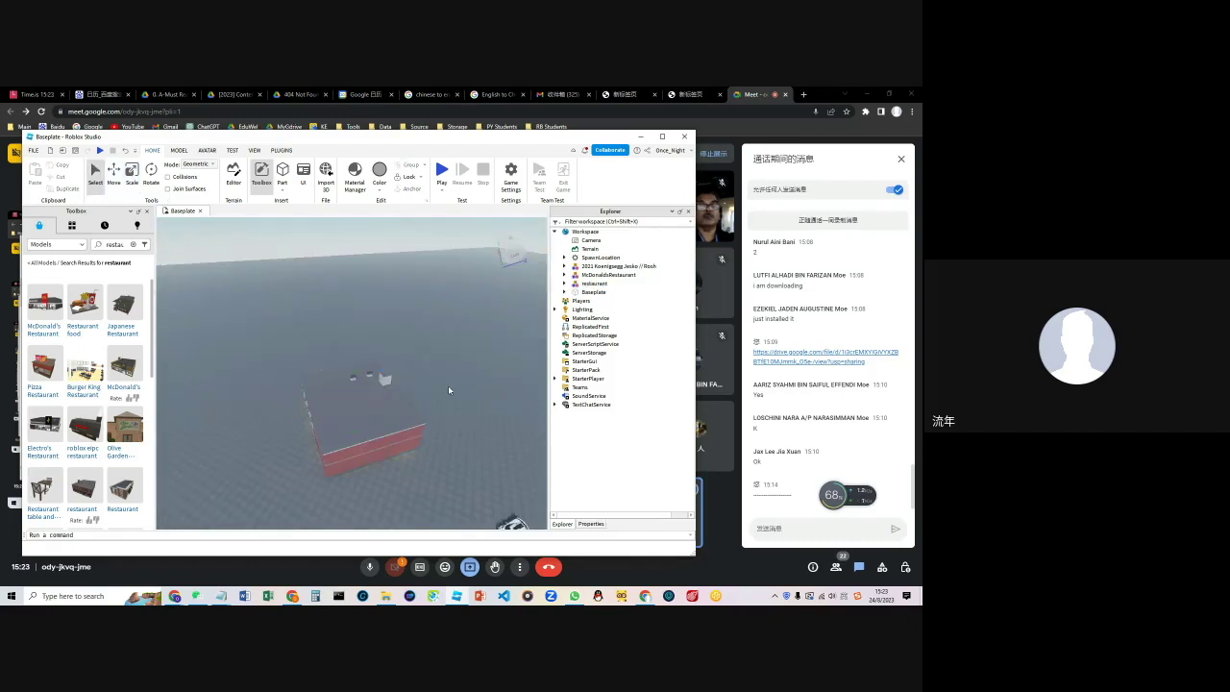
click(355, 422)
right_drag(355, 423, 387, 347)
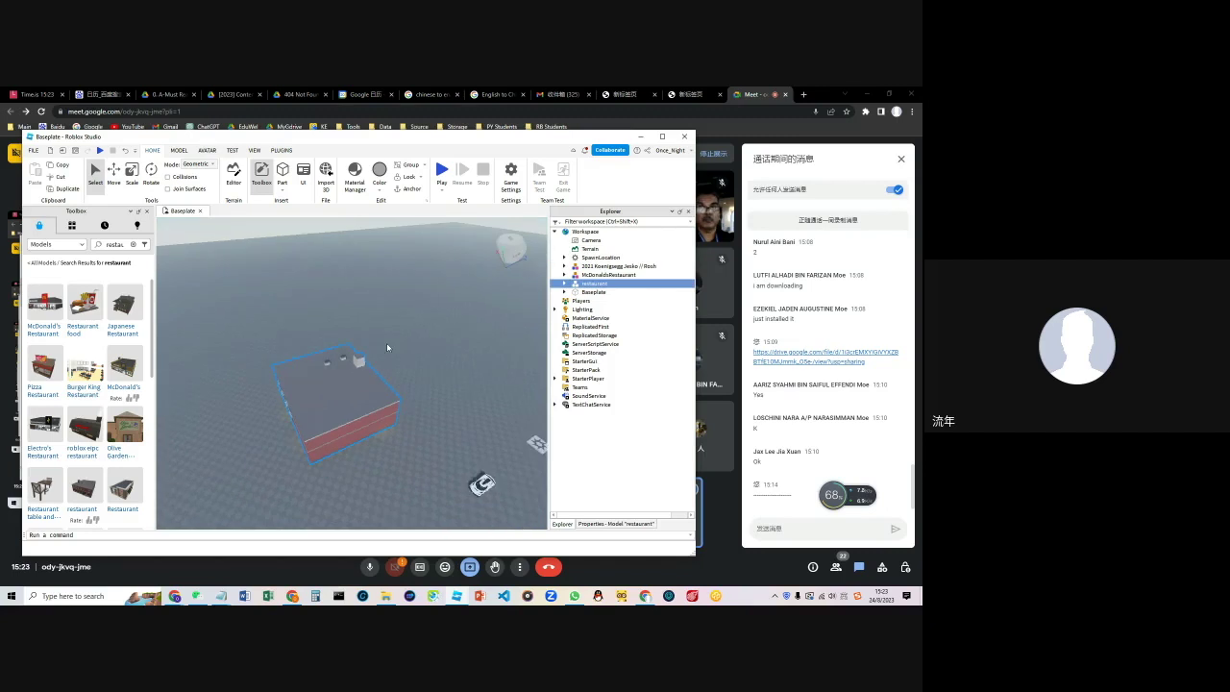
click(133, 175)
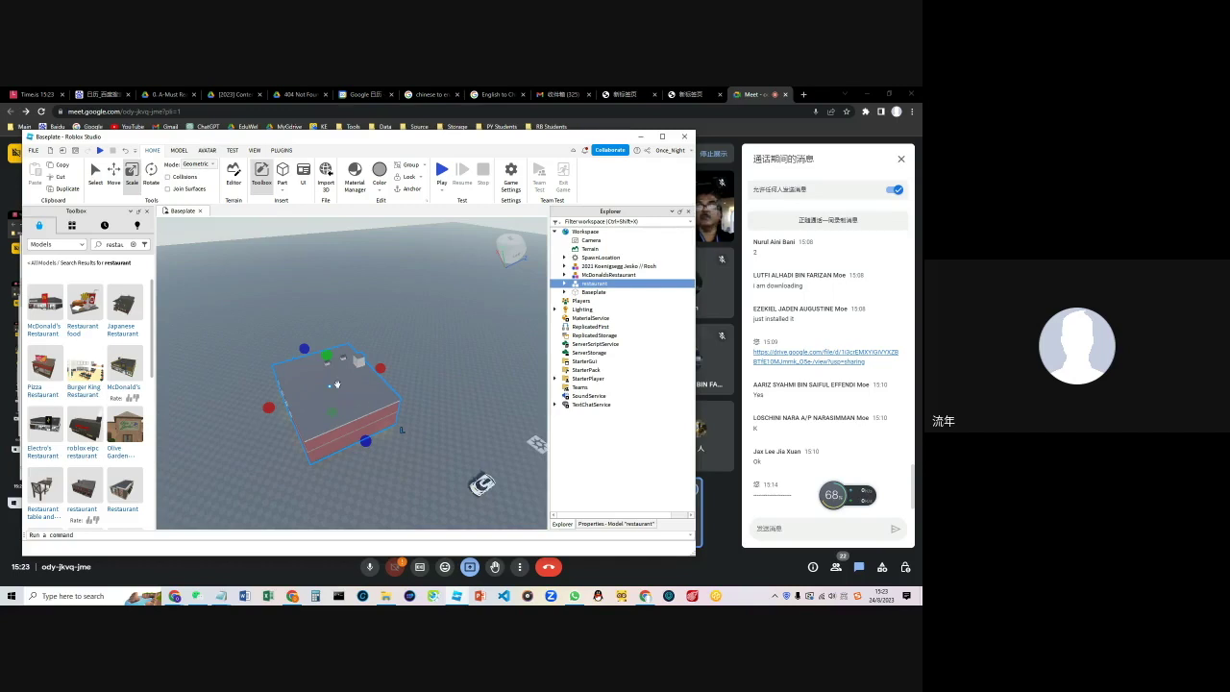
drag(328, 357, 382, 370)
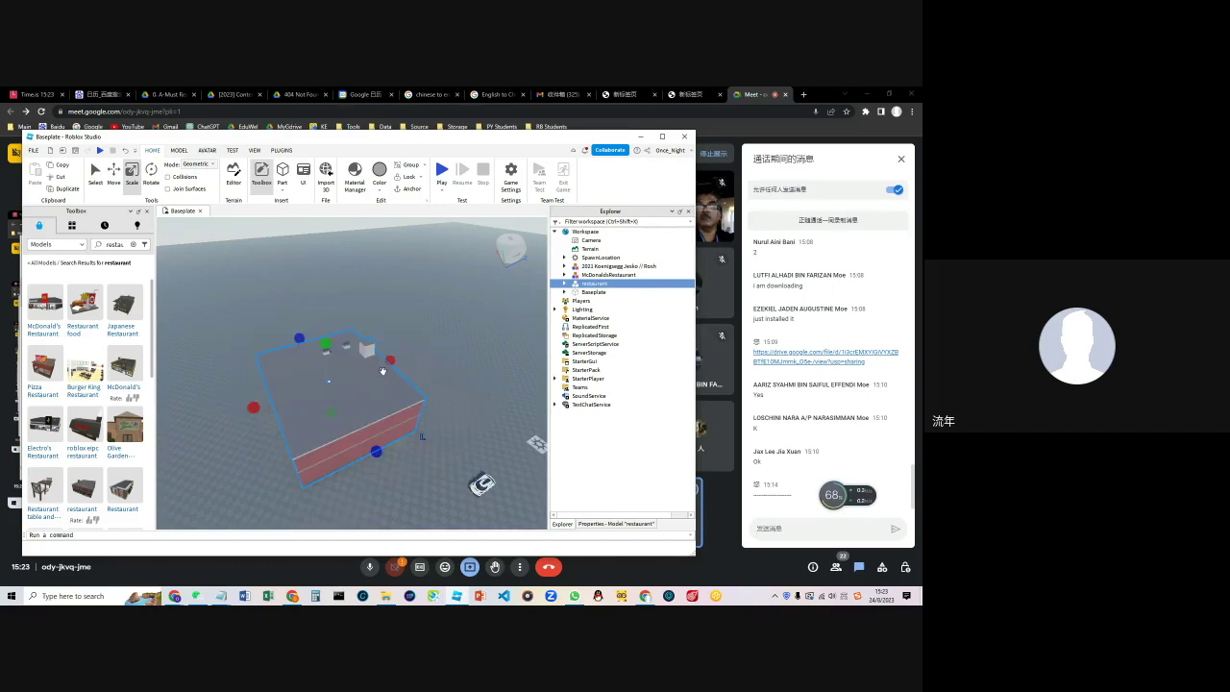
drag(361, 351, 241, 267)
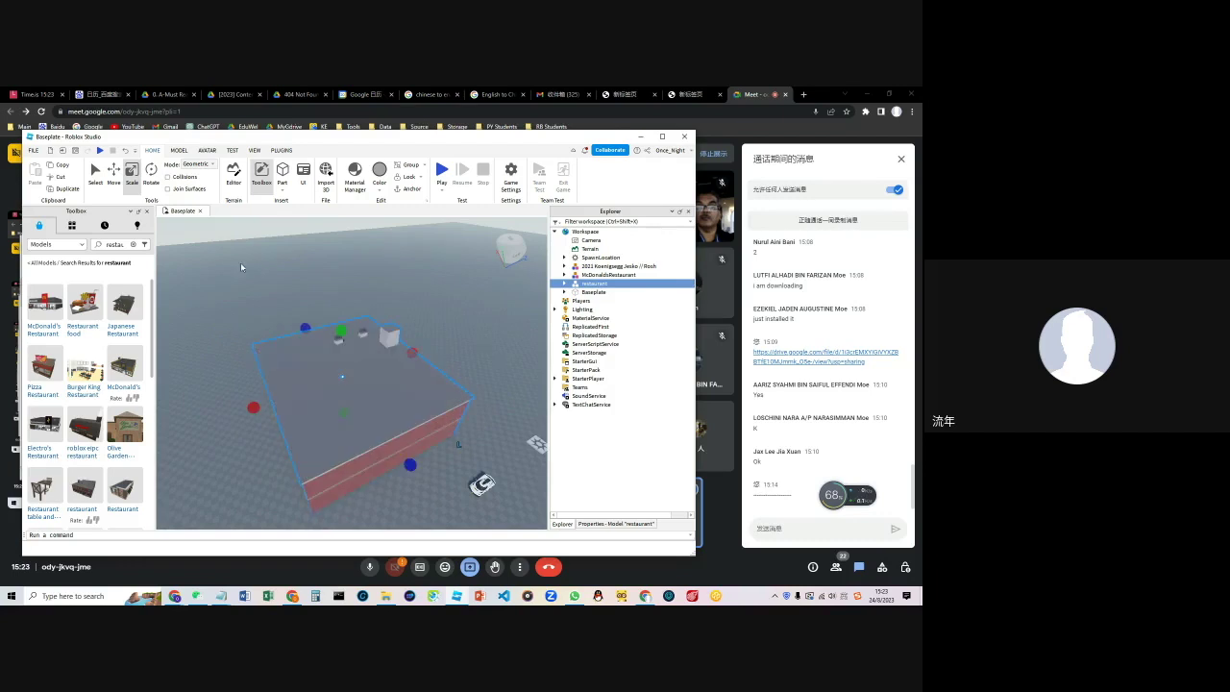
- Raise the enlarged restaurant slightly with the Move tool
key(ctrl+2)
drag(341, 353, 341, 355)
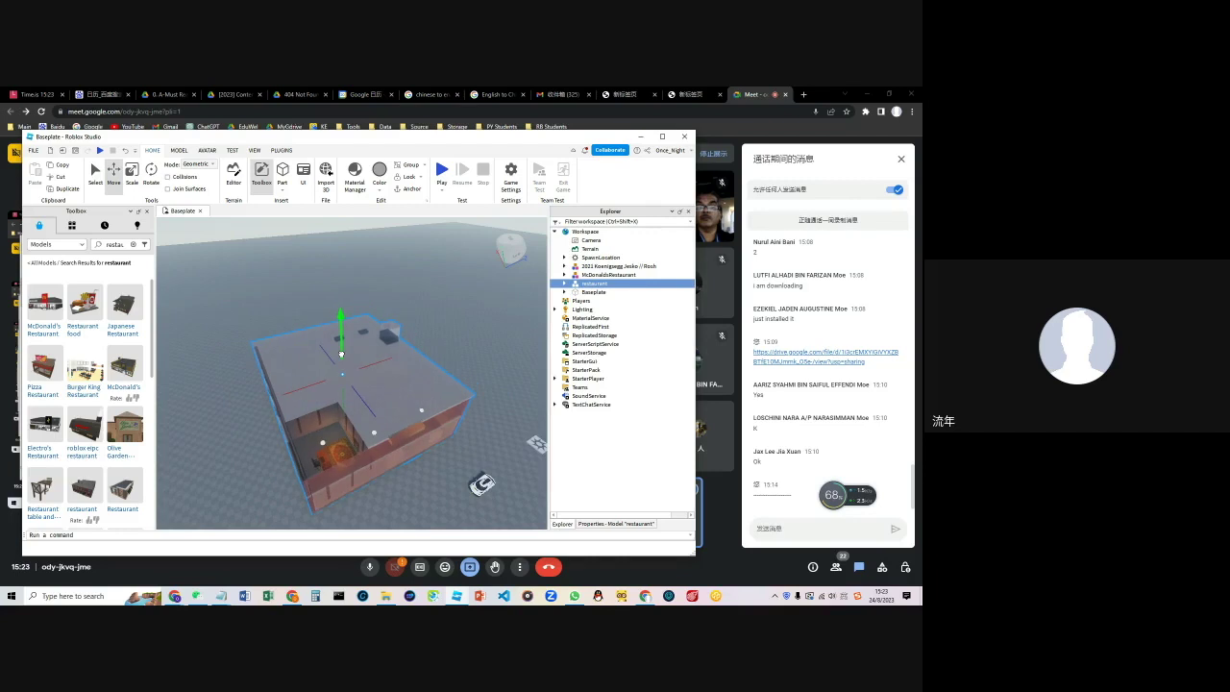
scroll(341, 354, up, 5)
- Scale the SpawnLocation pad up greatly beside the restaurant and the Koenigsegg car
click(404, 352)
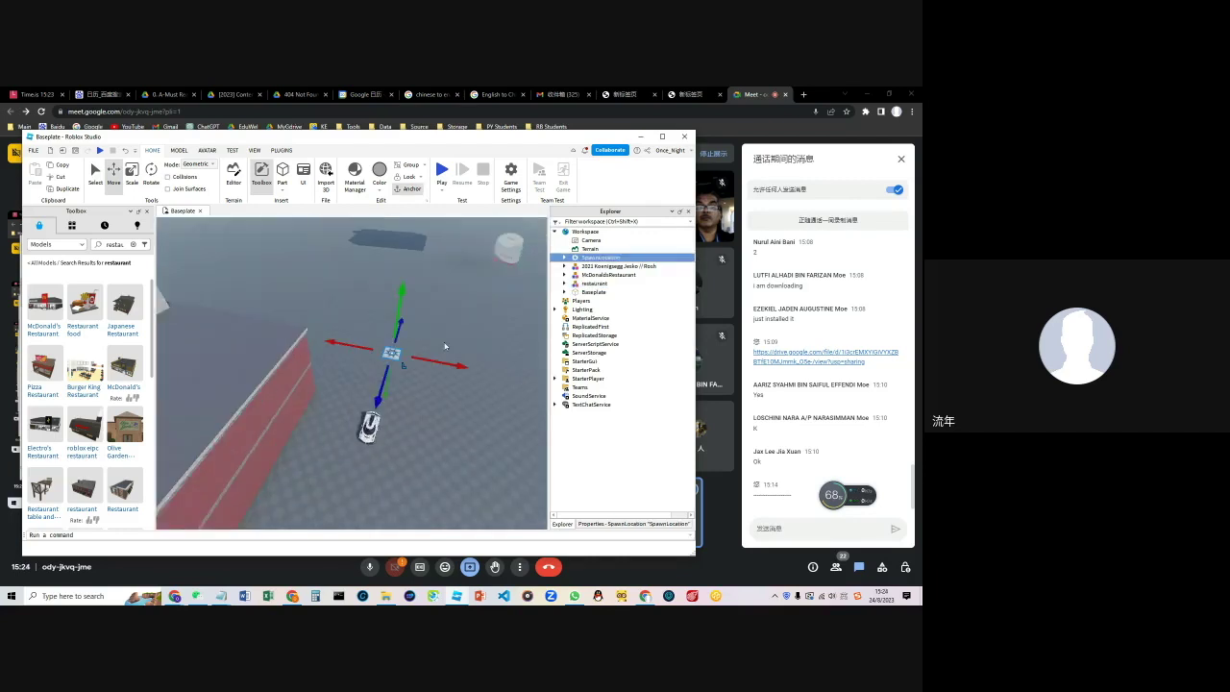
right_drag(444, 346, 445, 346)
scroll(445, 346, up, 3)
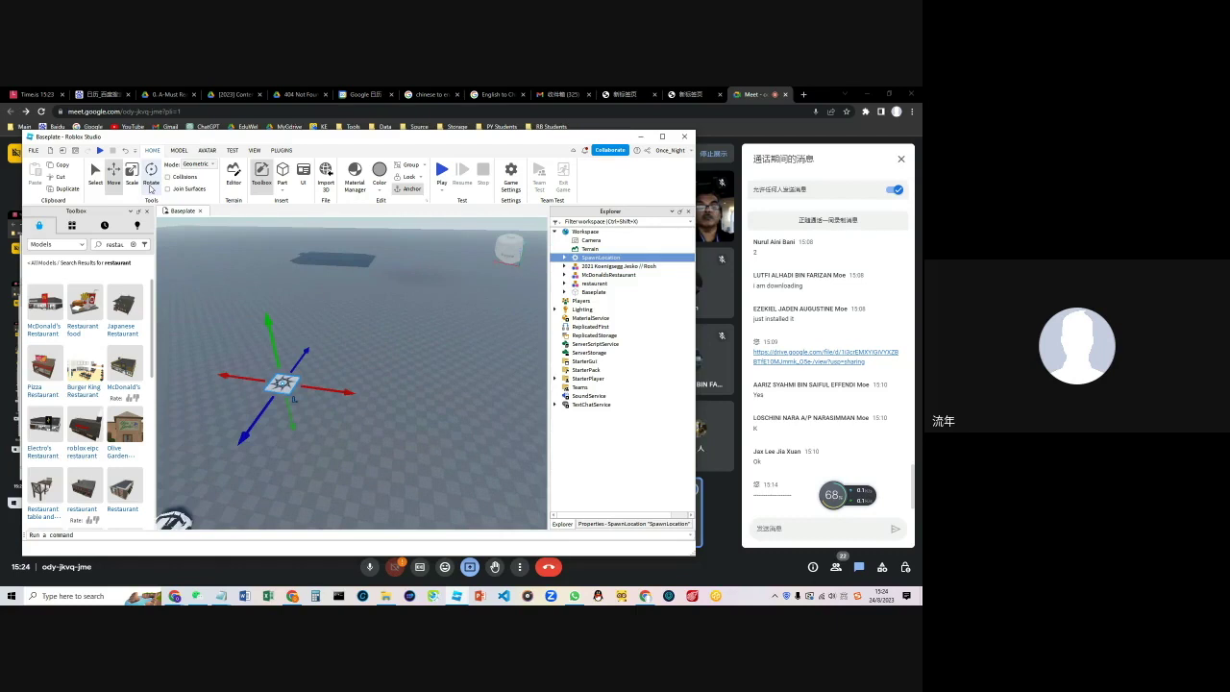
click(131, 176)
drag(302, 372, 428, 373)
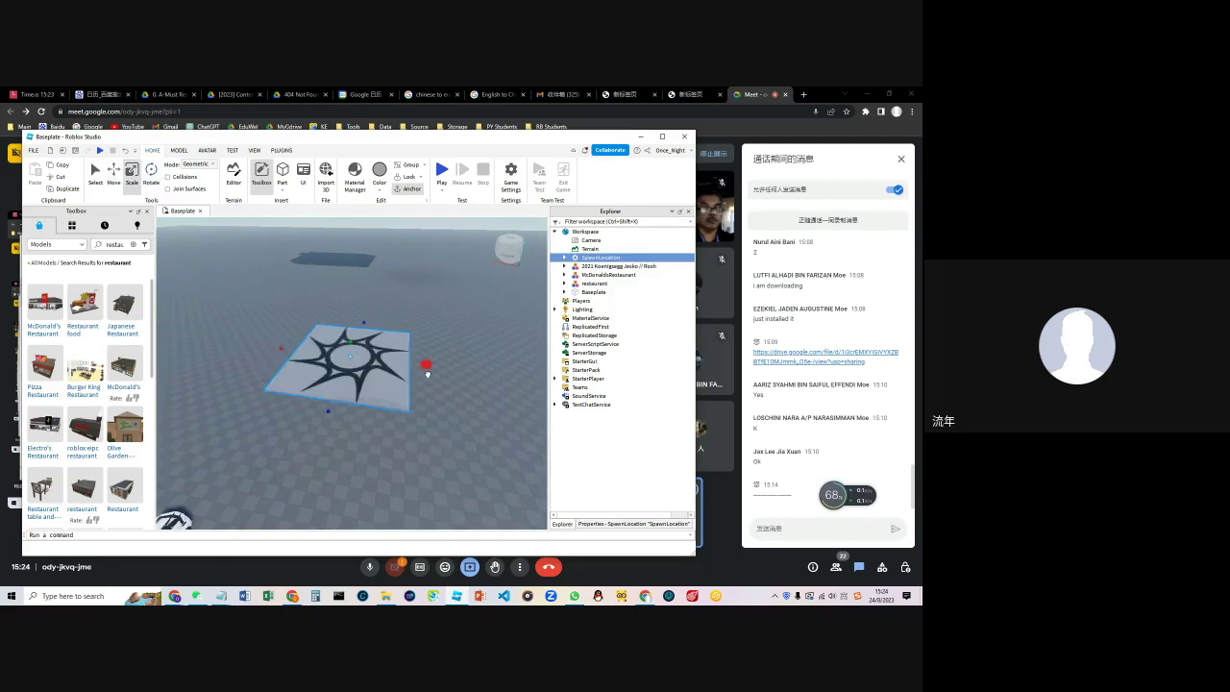
right_drag(444, 487, 423, 441)
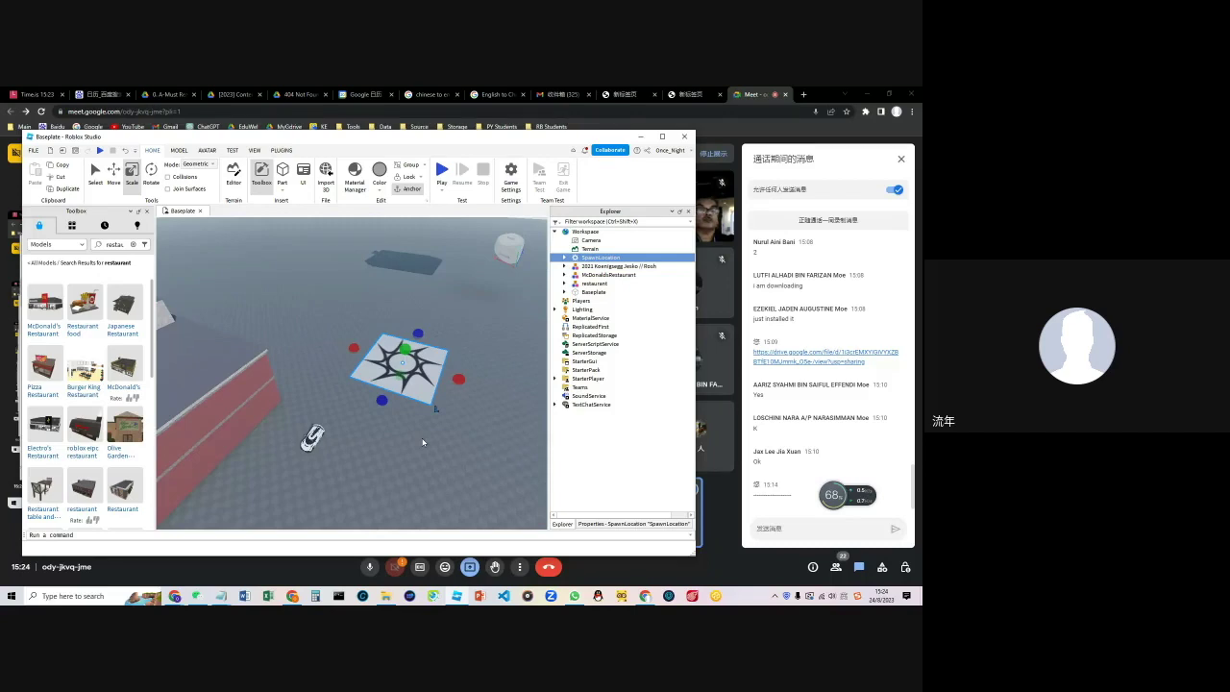
right_drag(423, 442, 441, 373)
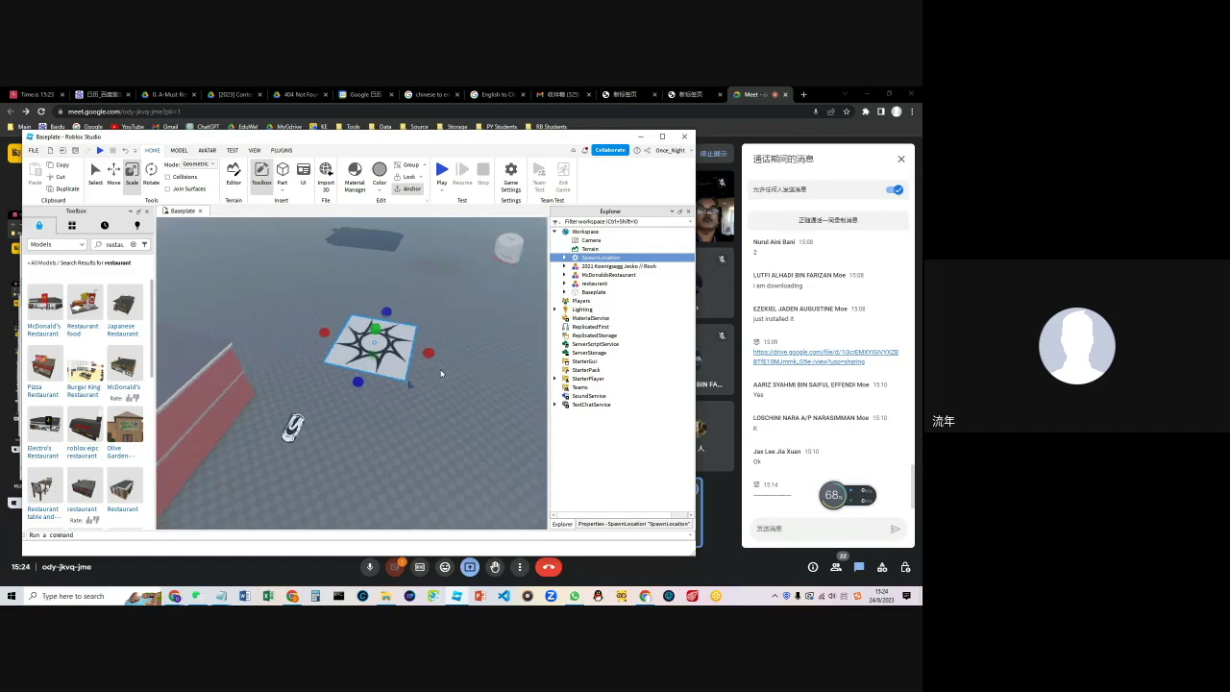
scroll(441, 372, up, 3)
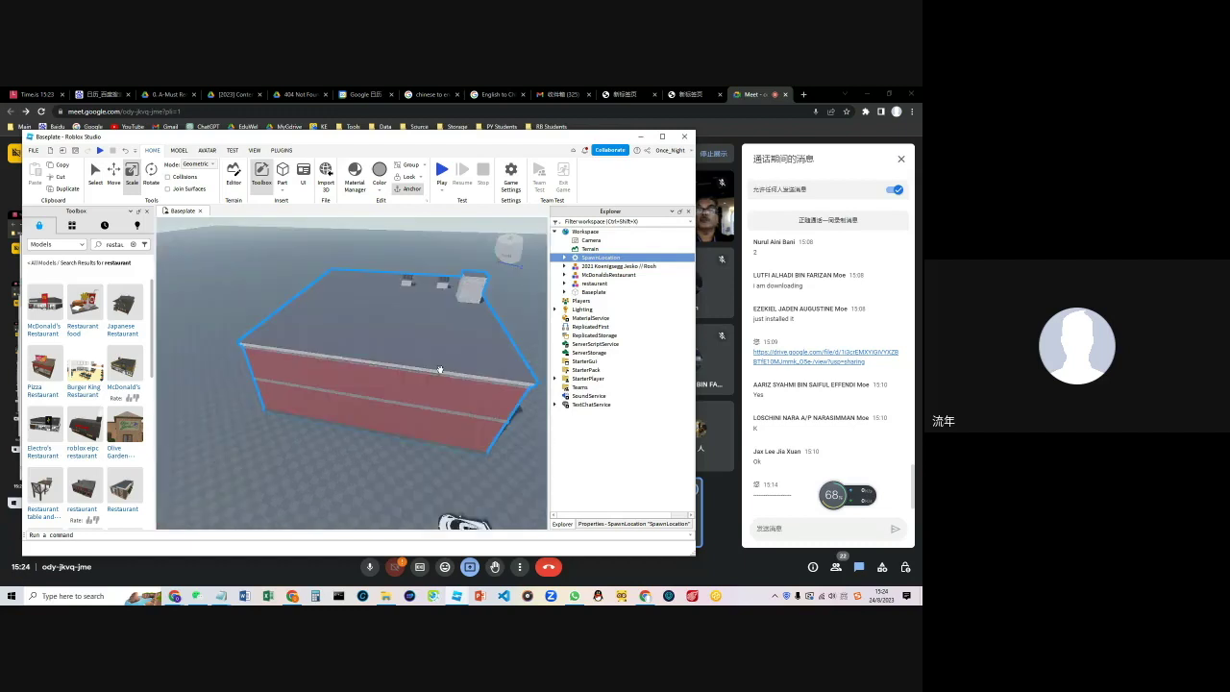
scroll(440, 370, down, 3)
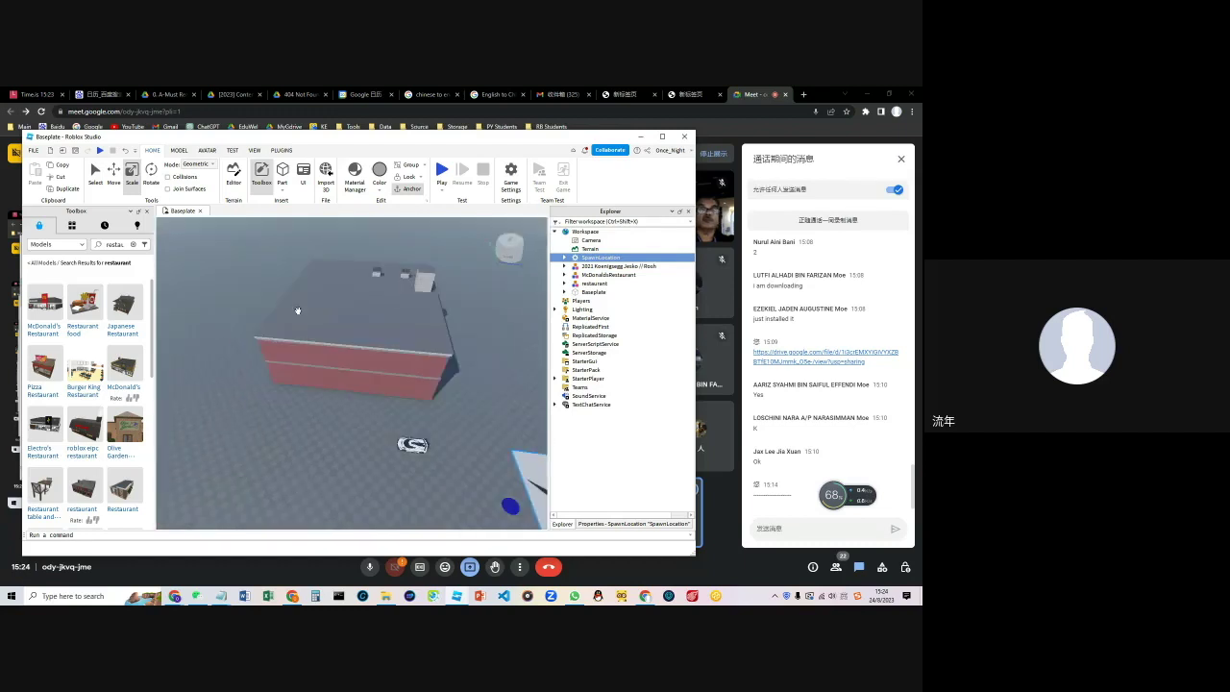
- Nudge the enlarged restaurant slightly upward with Move, then return to the Select tool
key(e)
click(358, 363)
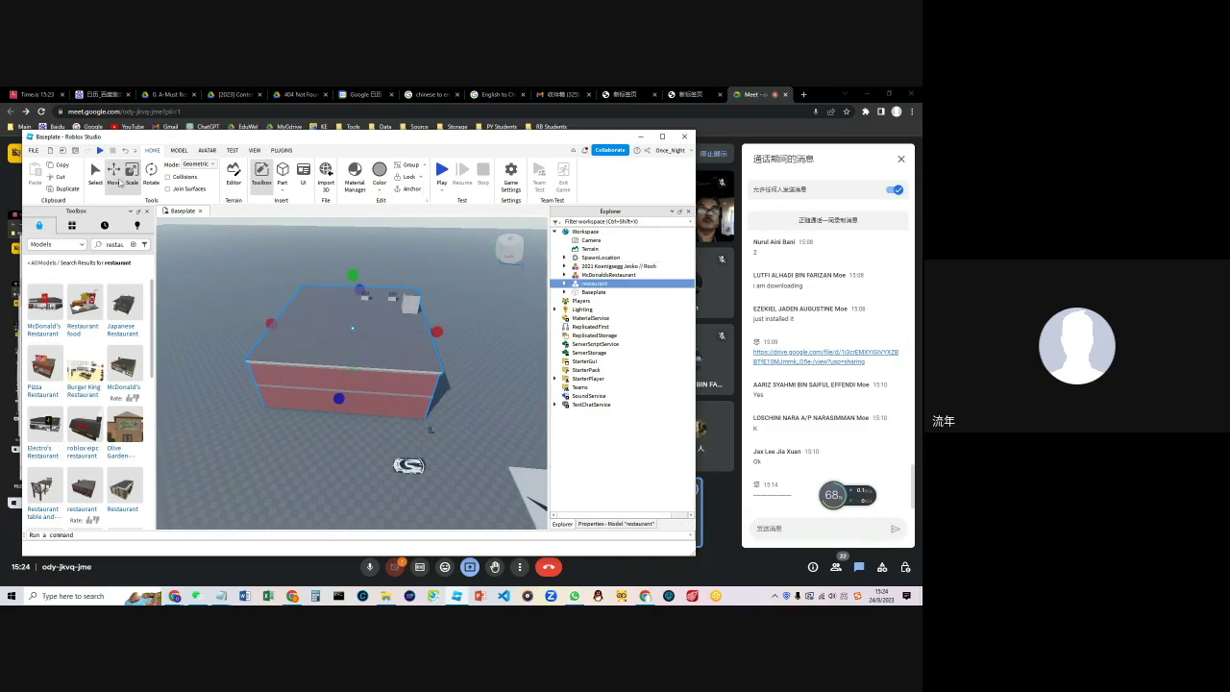
click(115, 177)
drag(352, 286, 352, 282)
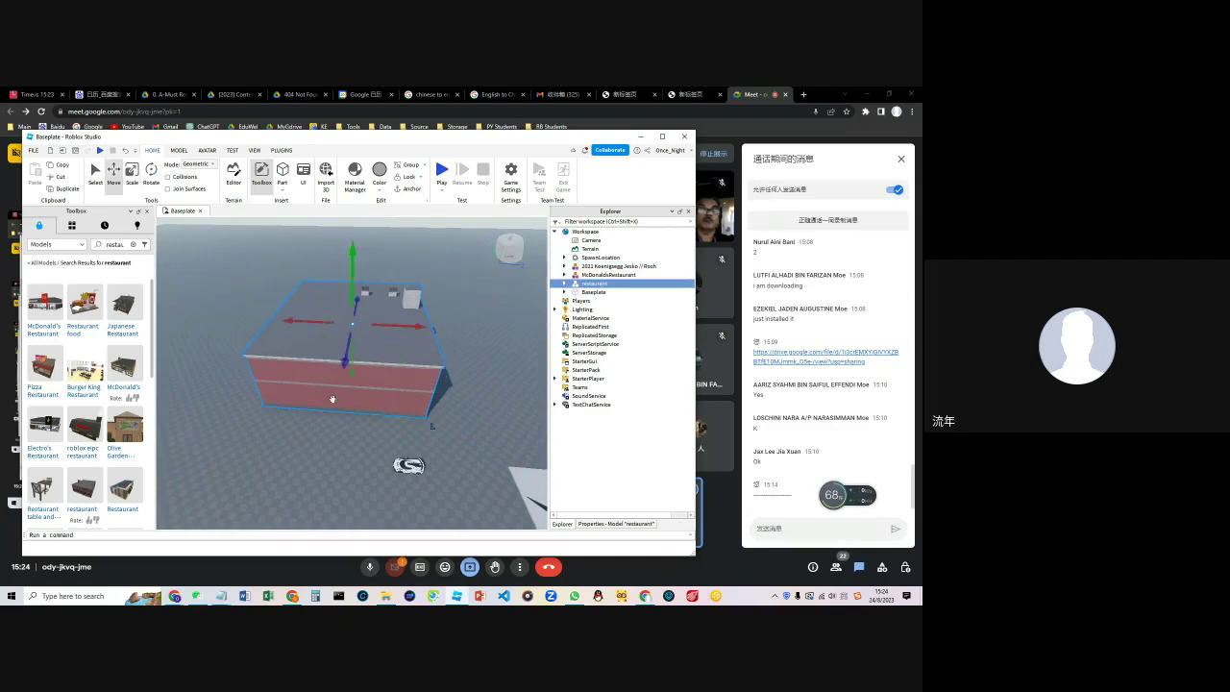
key(ctrl+1)
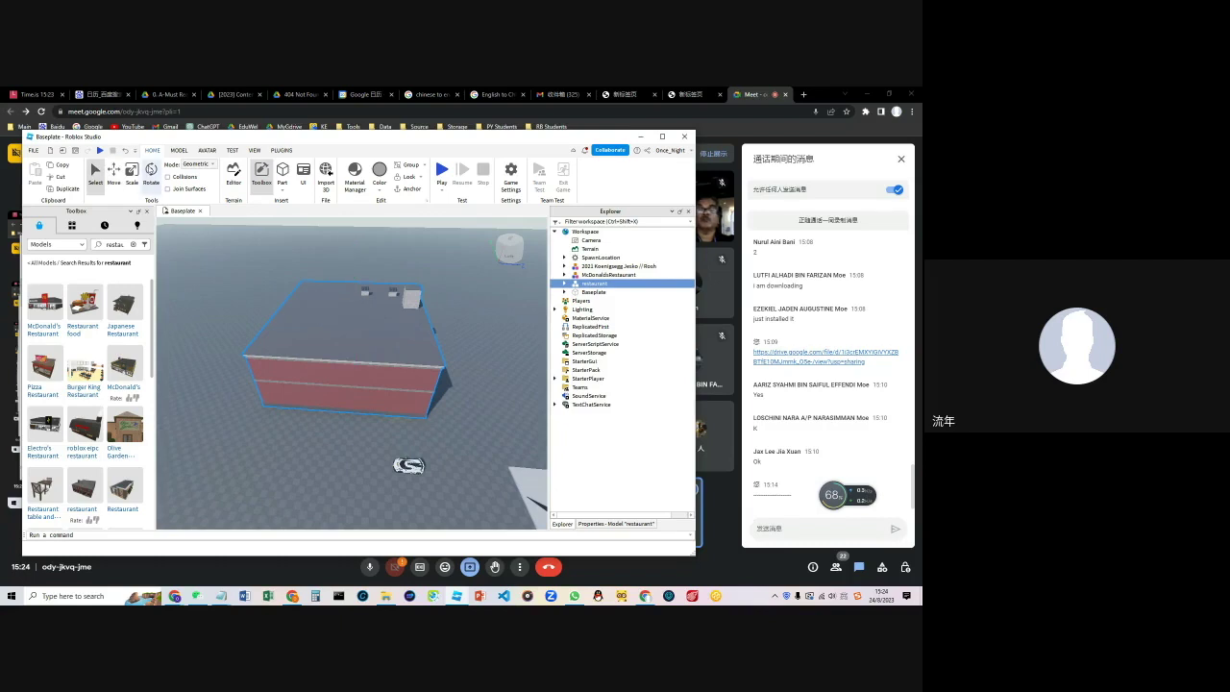
- Rotate the red-brick restaurant about its vertical axis, then tilt the view and reselect the building
click(151, 173)
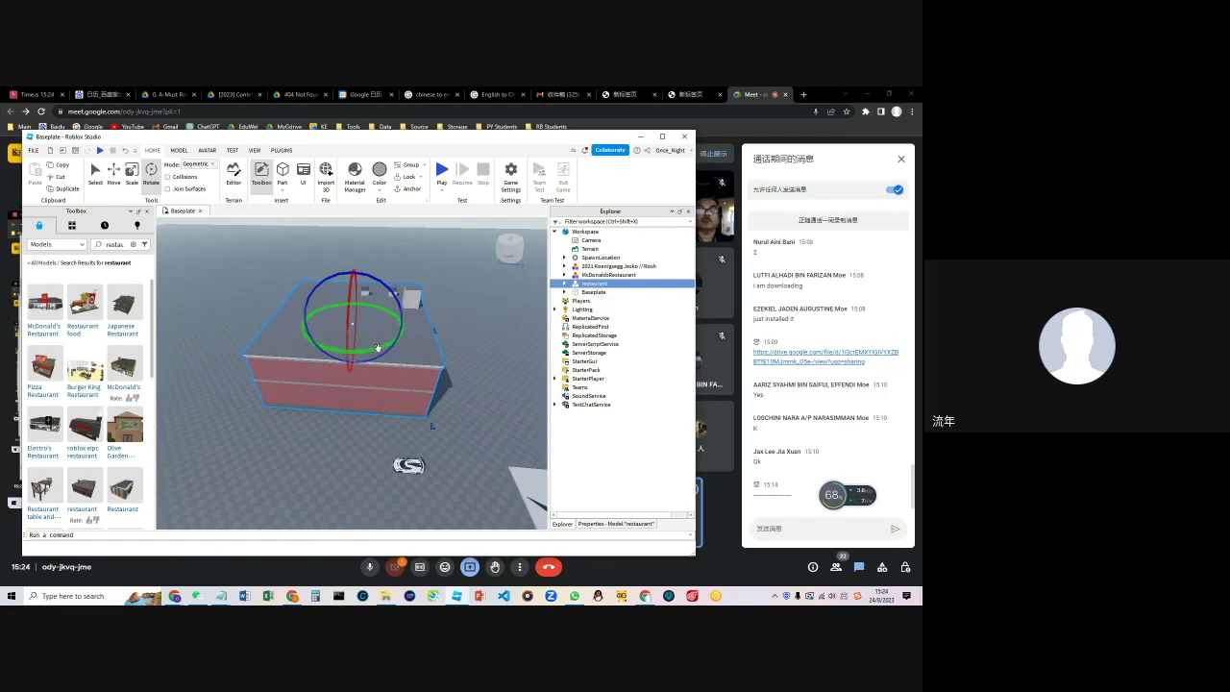
drag(378, 348, 417, 453)
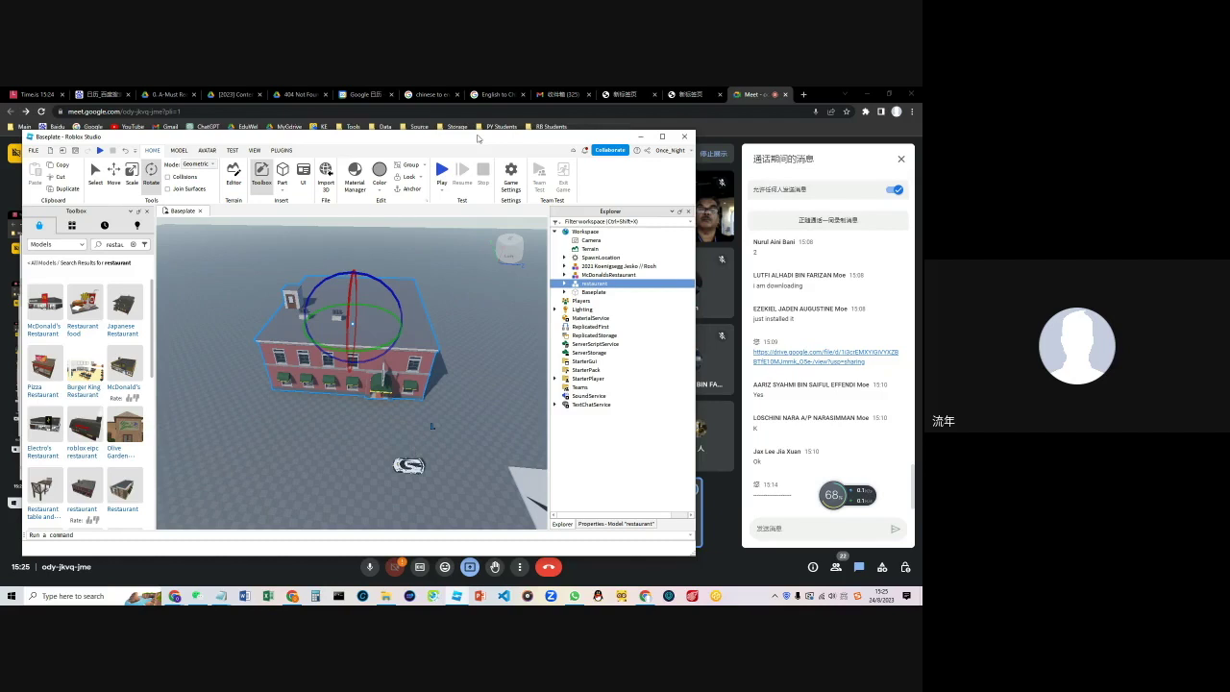
drag(477, 138, 448, 167)
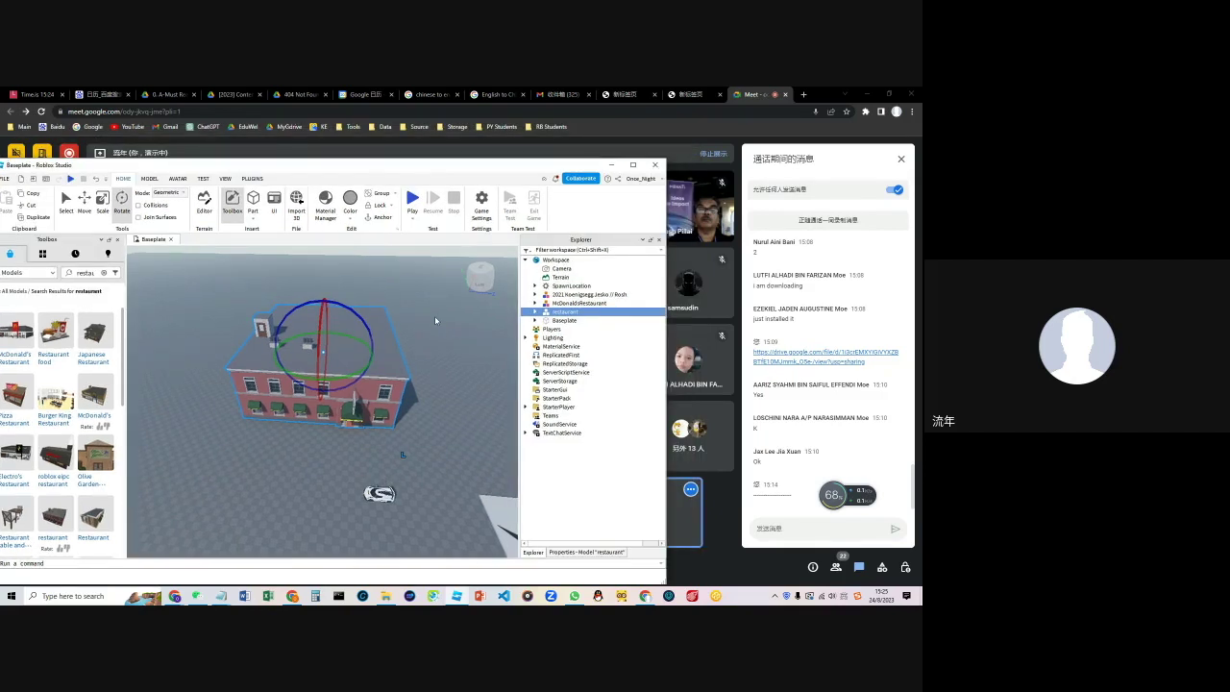
click(286, 477)
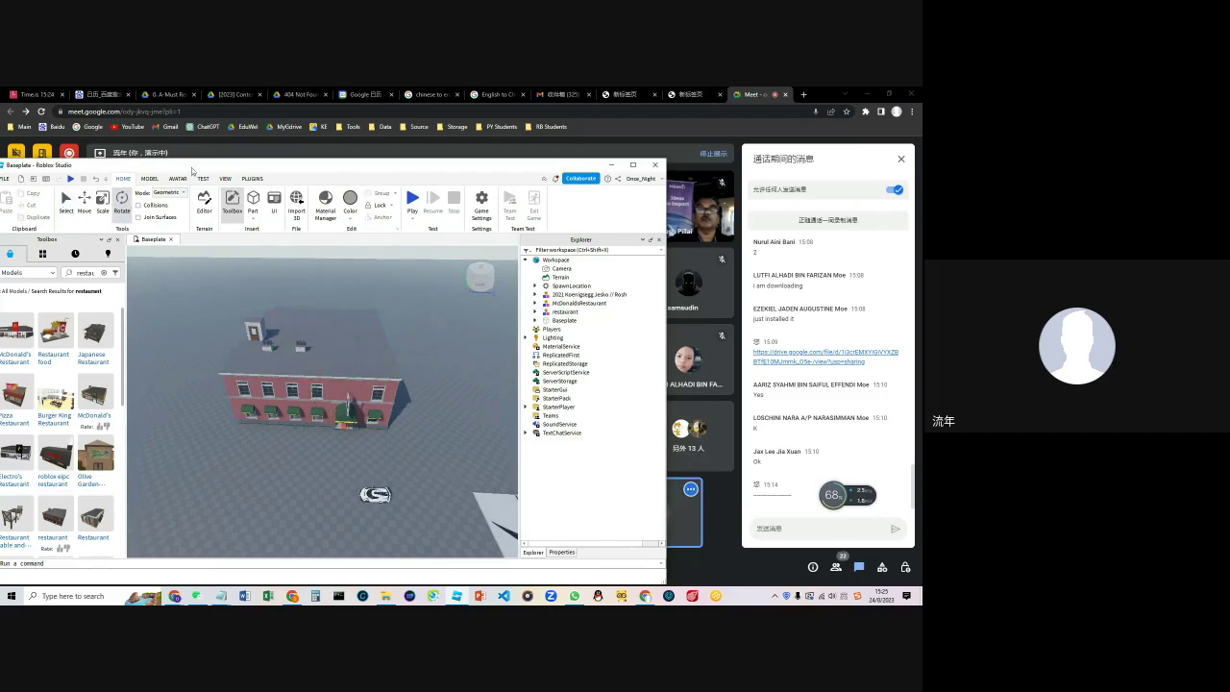
drag(191, 172, 230, 158)
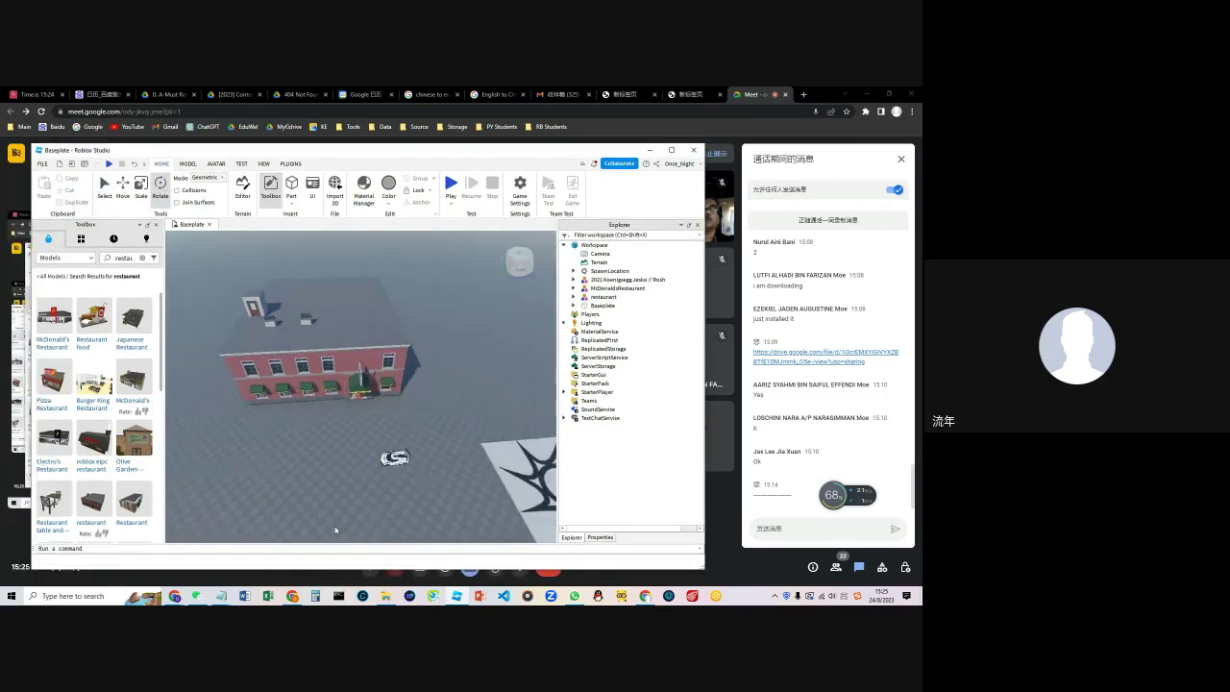
right_drag(335, 529, 304, 434)
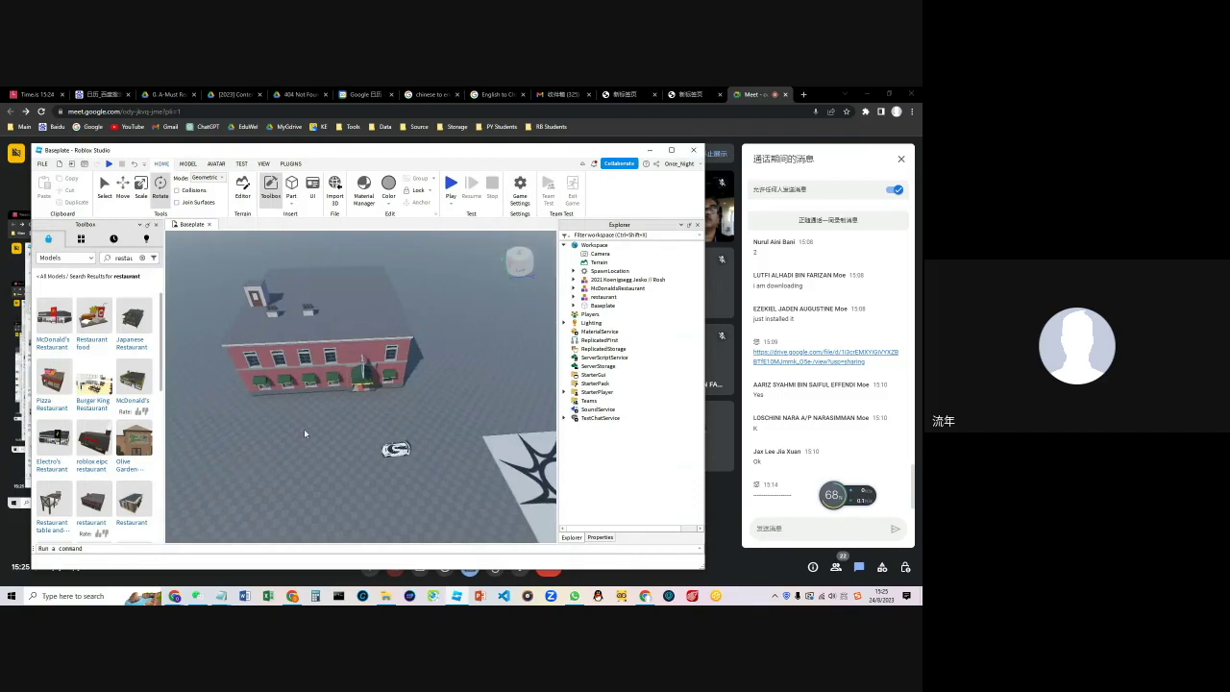
click(337, 357)
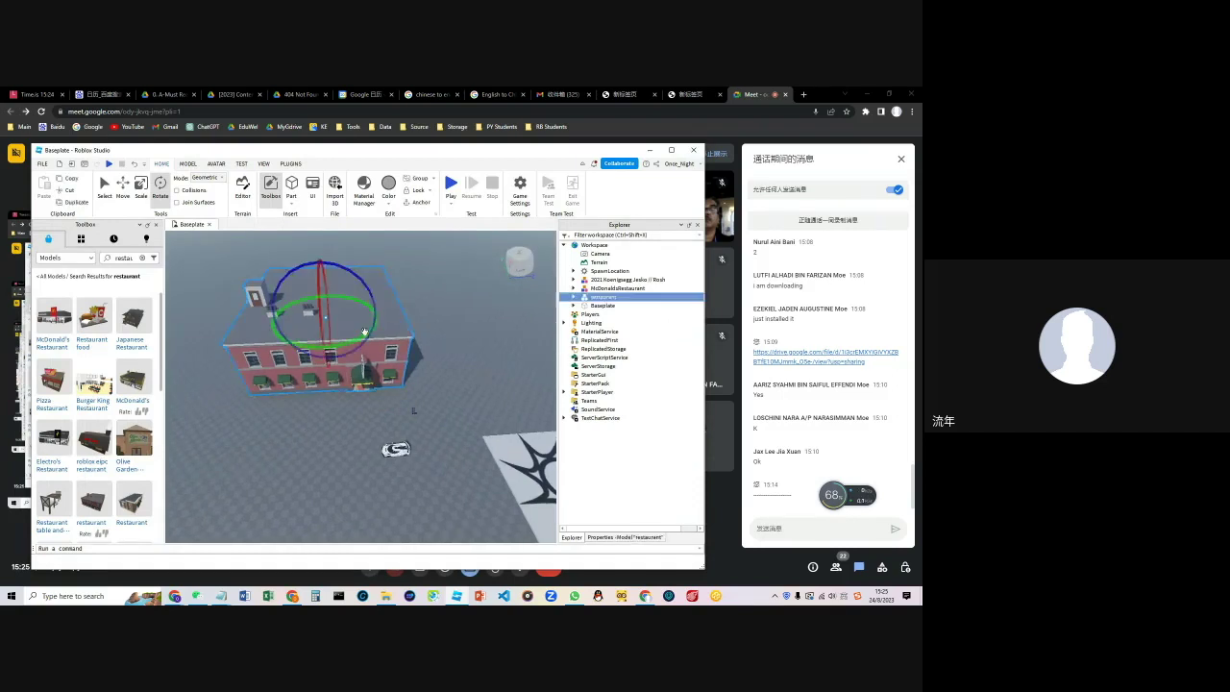
ctrl+click(364, 331)
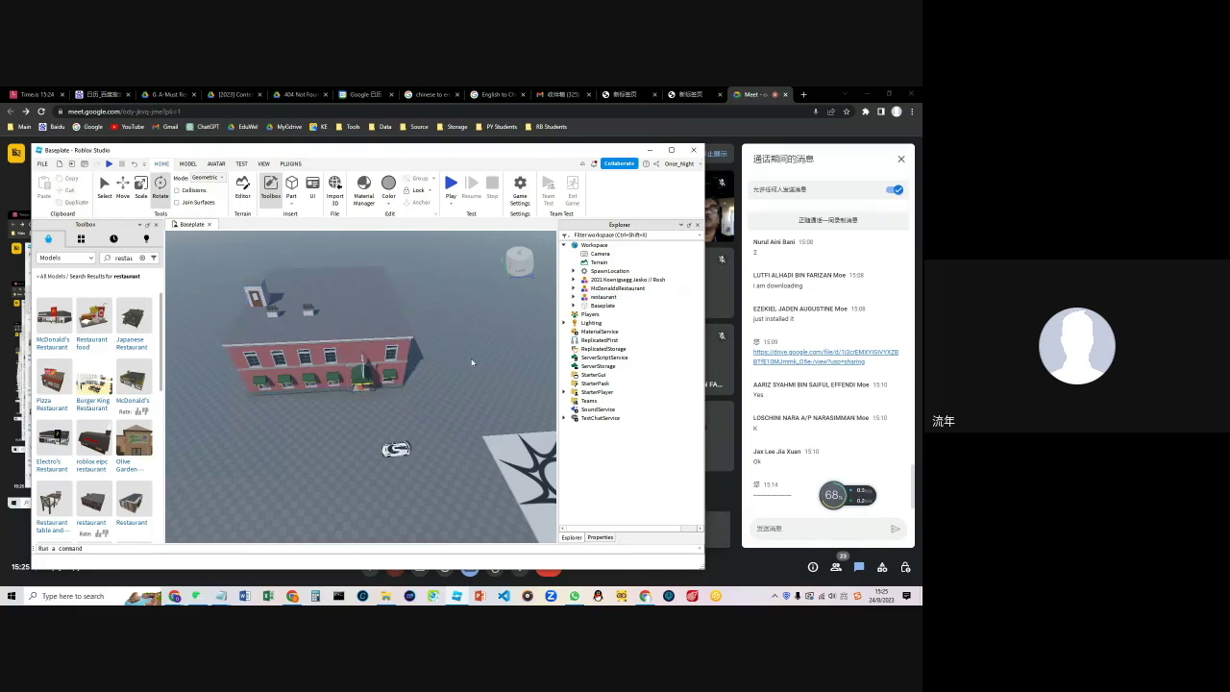
click(331, 332)
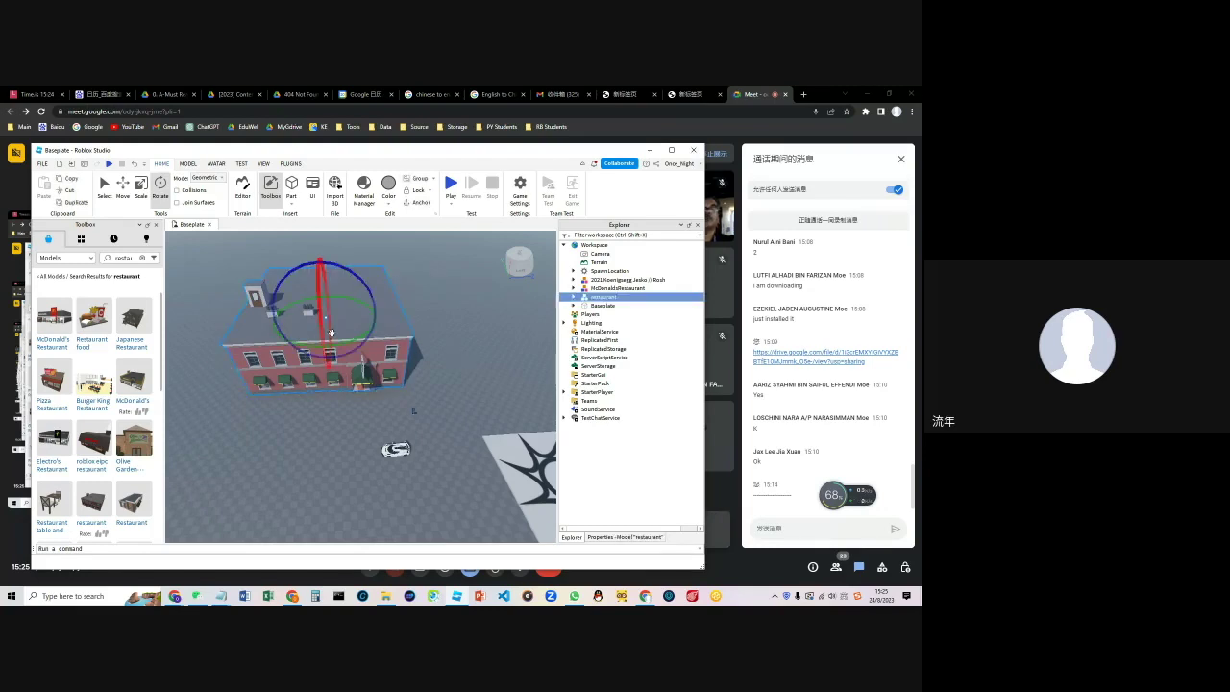
- Delete the restaurant model, then undo the deletion to restore it
right_click(344, 326)
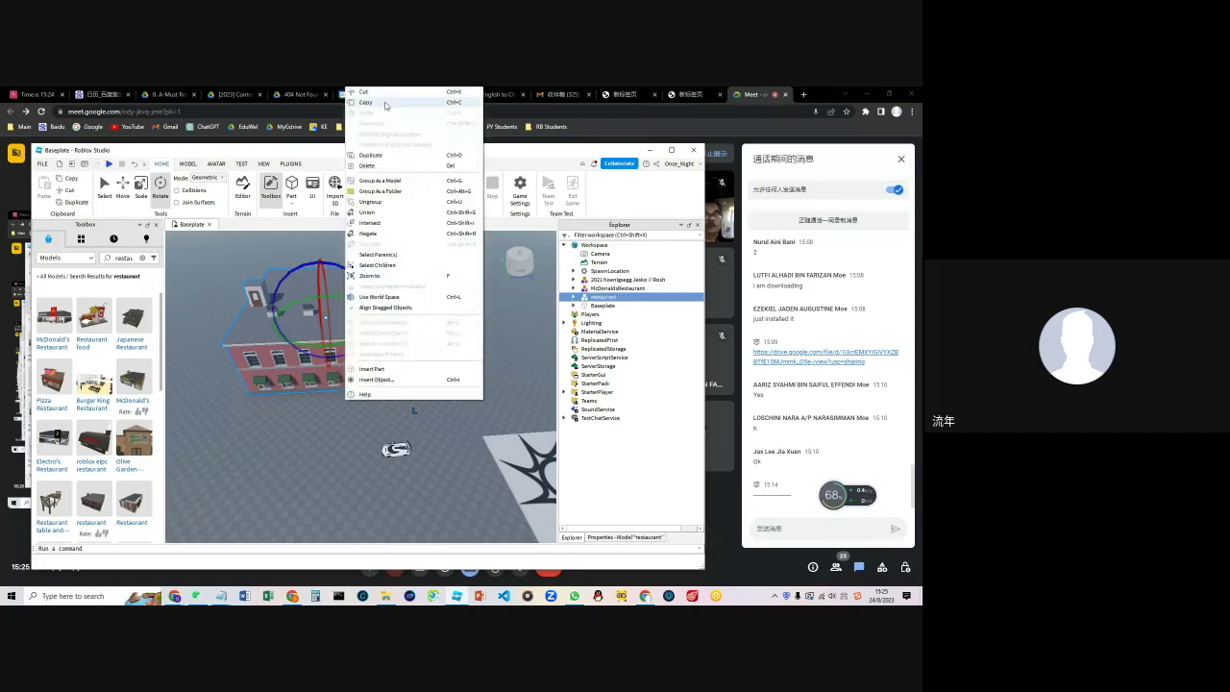
click(389, 180)
key(Delete)
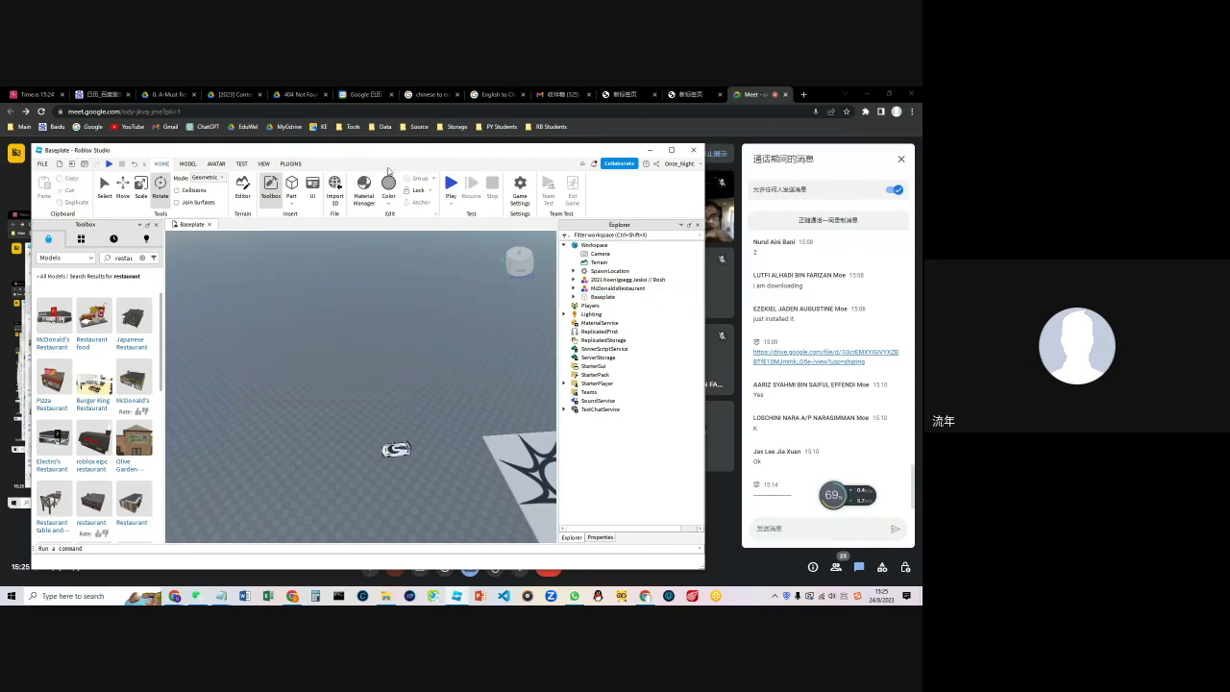
key(ctrl+z)
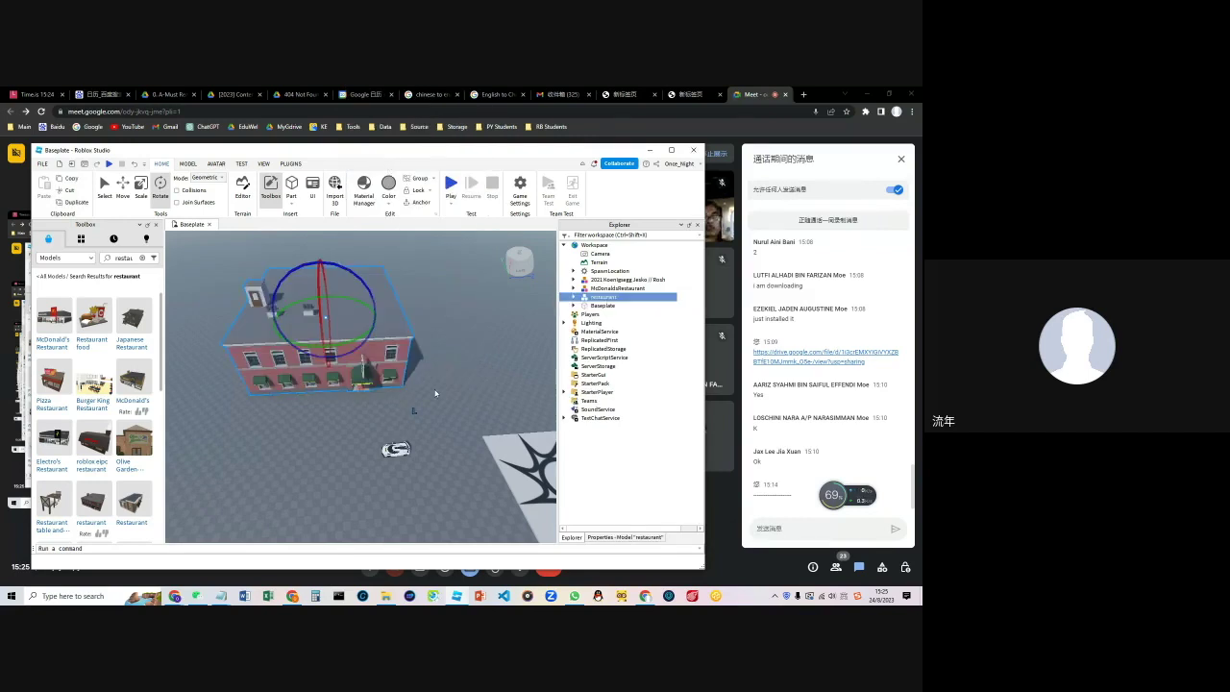
- Fly around and frame the restaurant from several angles, then minimize Studio to reveal Meet
key(e)
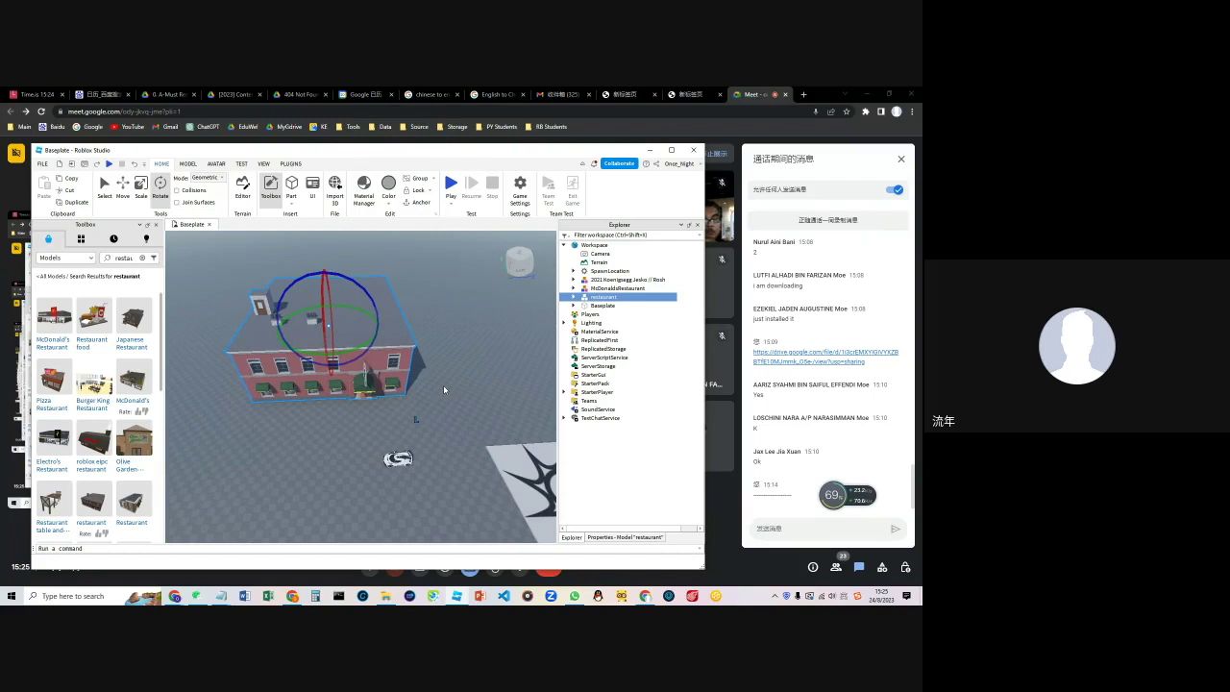
key(w)
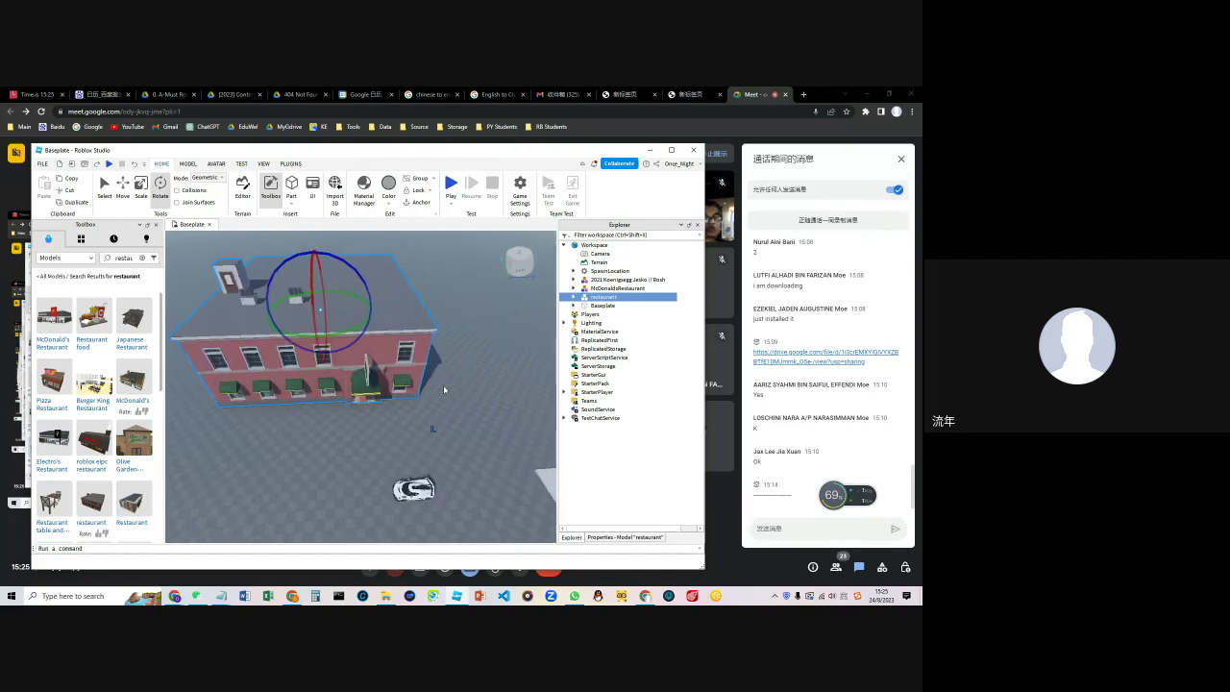
key(w)
key(s)
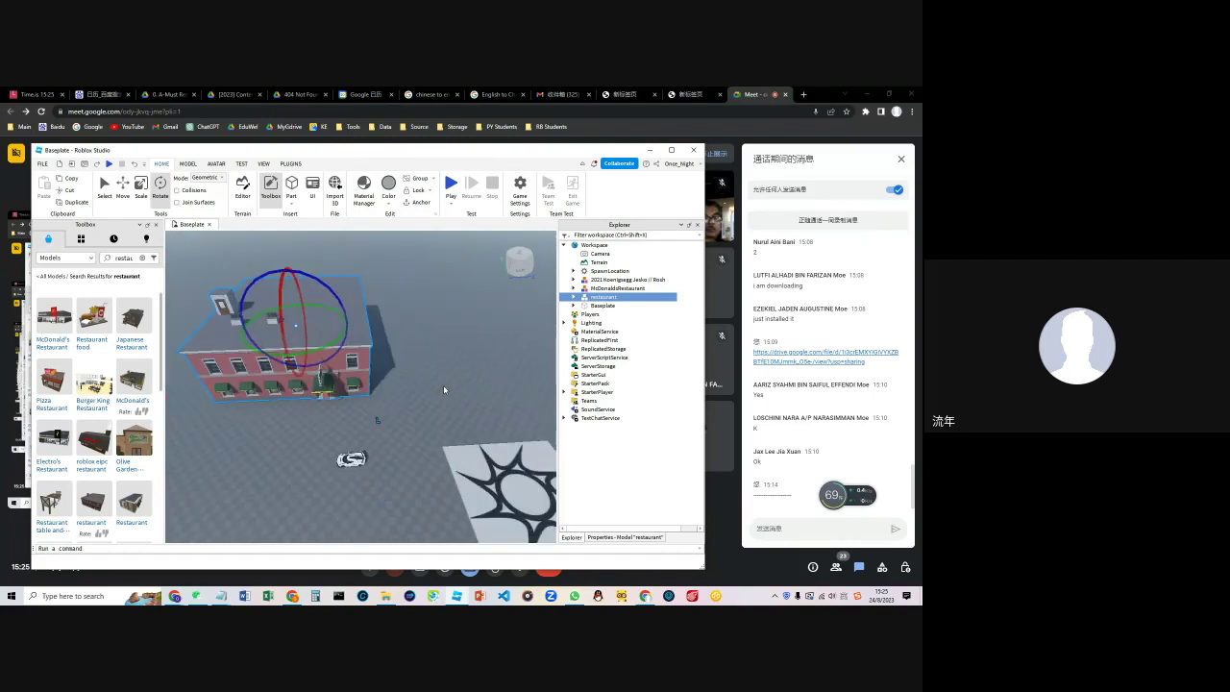
click(404, 370)
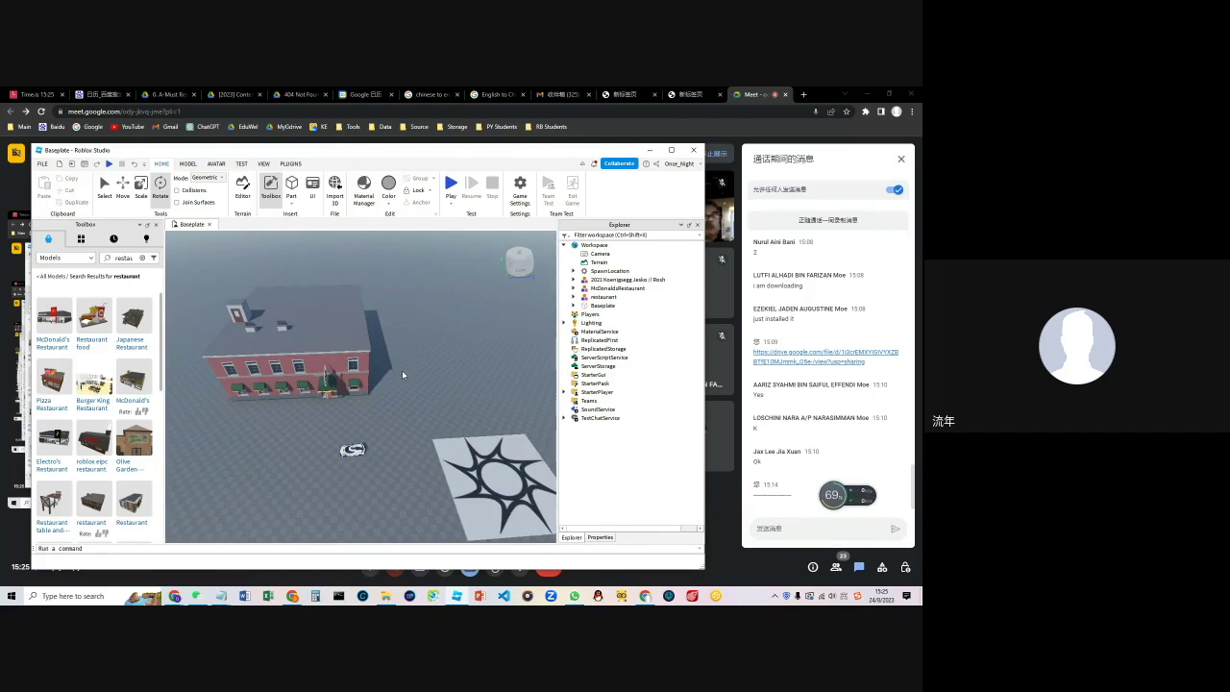
right_drag(401, 370, 402, 370)
click(404, 372)
key(f)
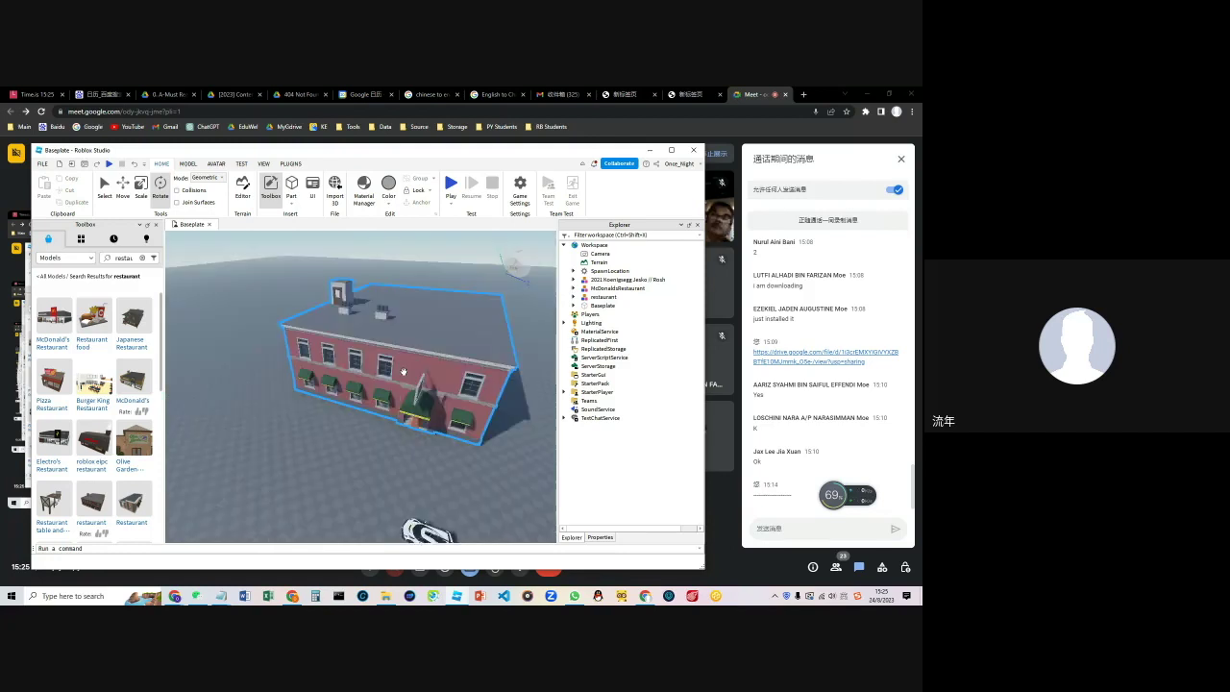
scroll(426, 377, up, 2)
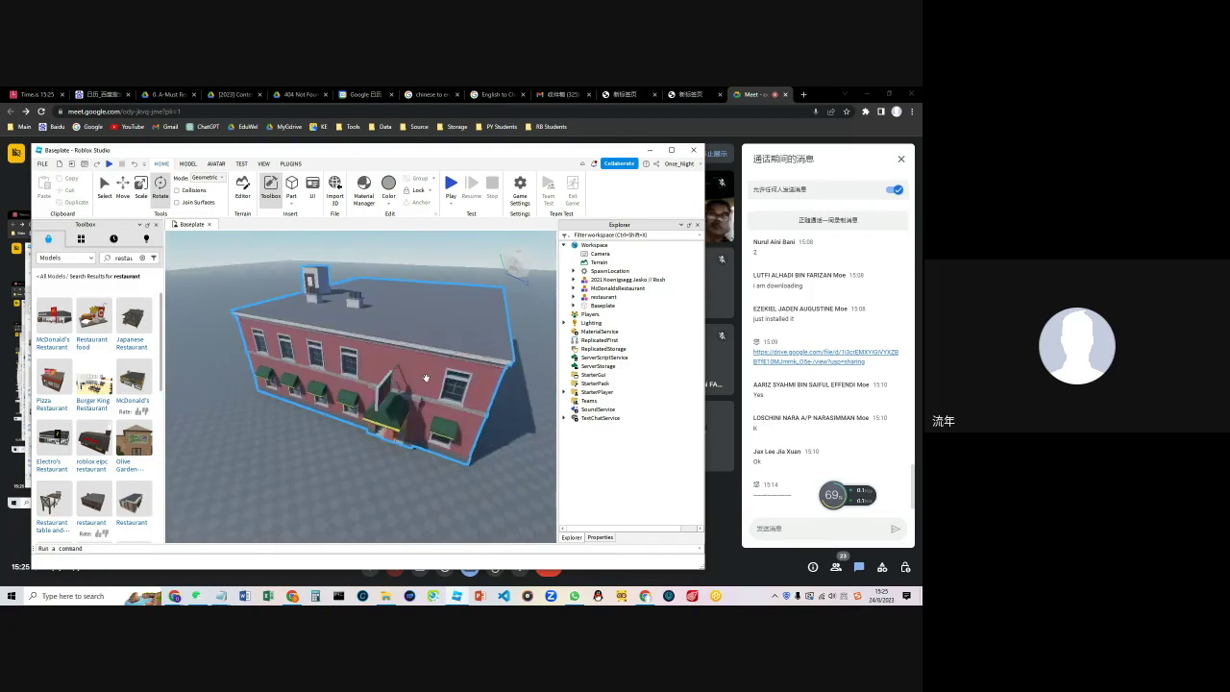
right_drag(425, 377, 426, 378)
scroll(426, 378, down, 5)
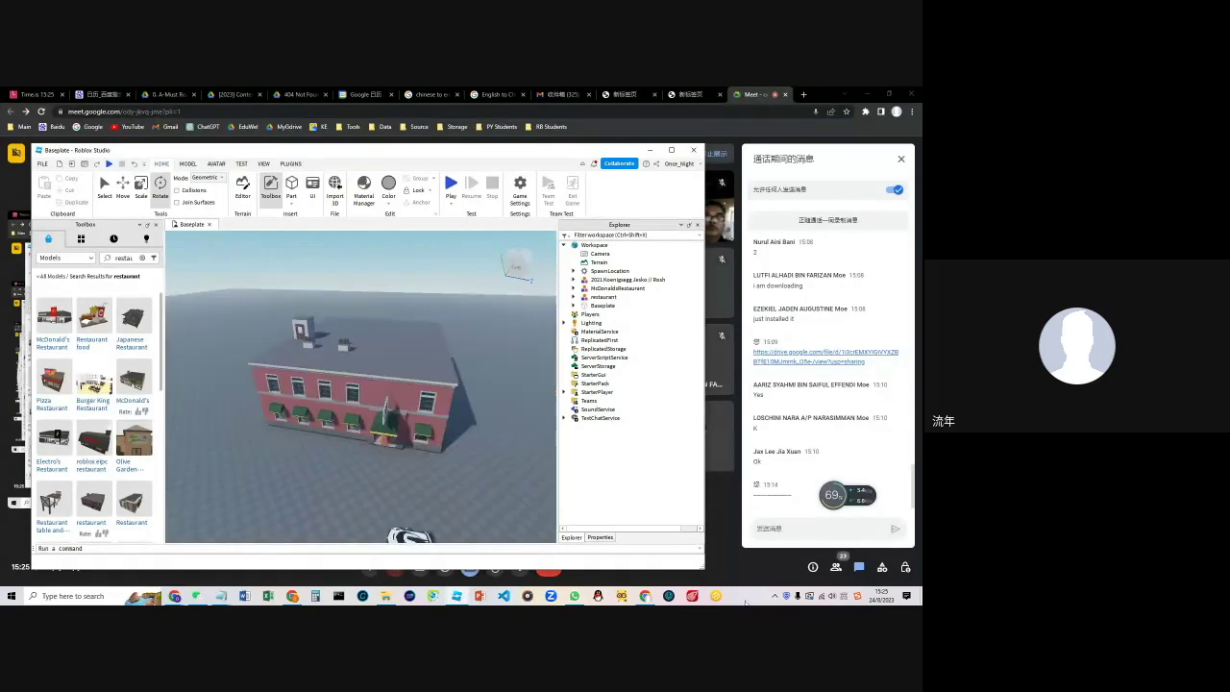
click(716, 595)
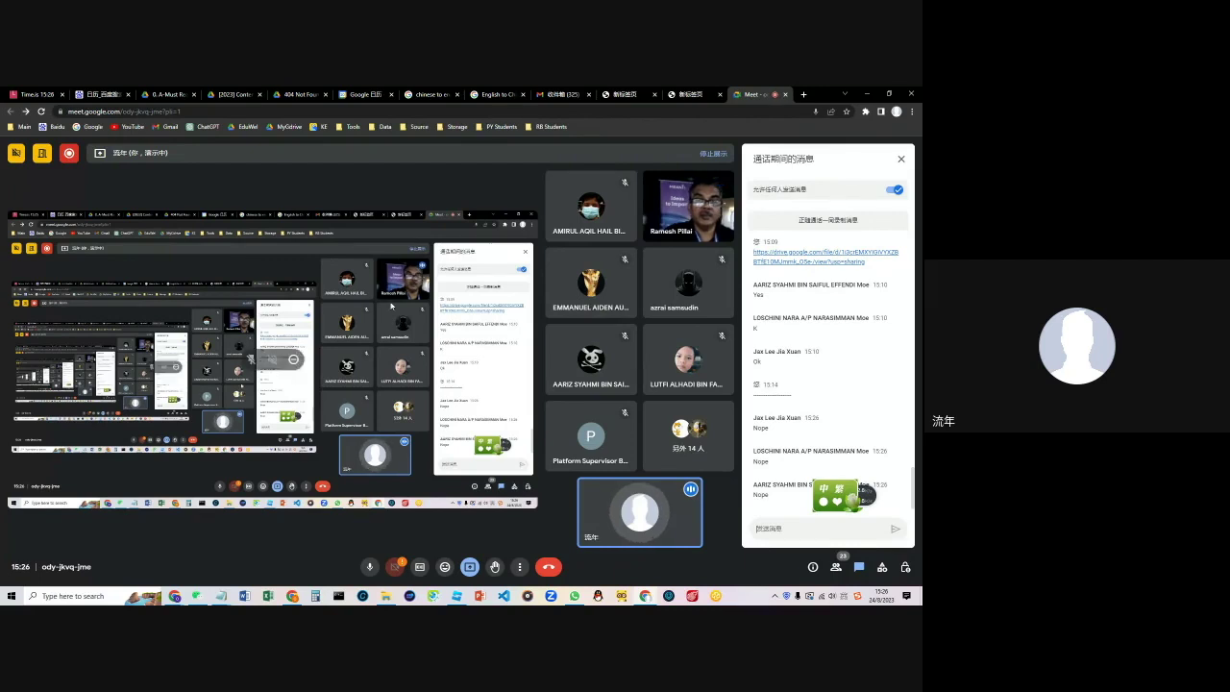
- Bring Roblox Studio back and centre the view on the restaurant
click(458, 597)
click(459, 594)
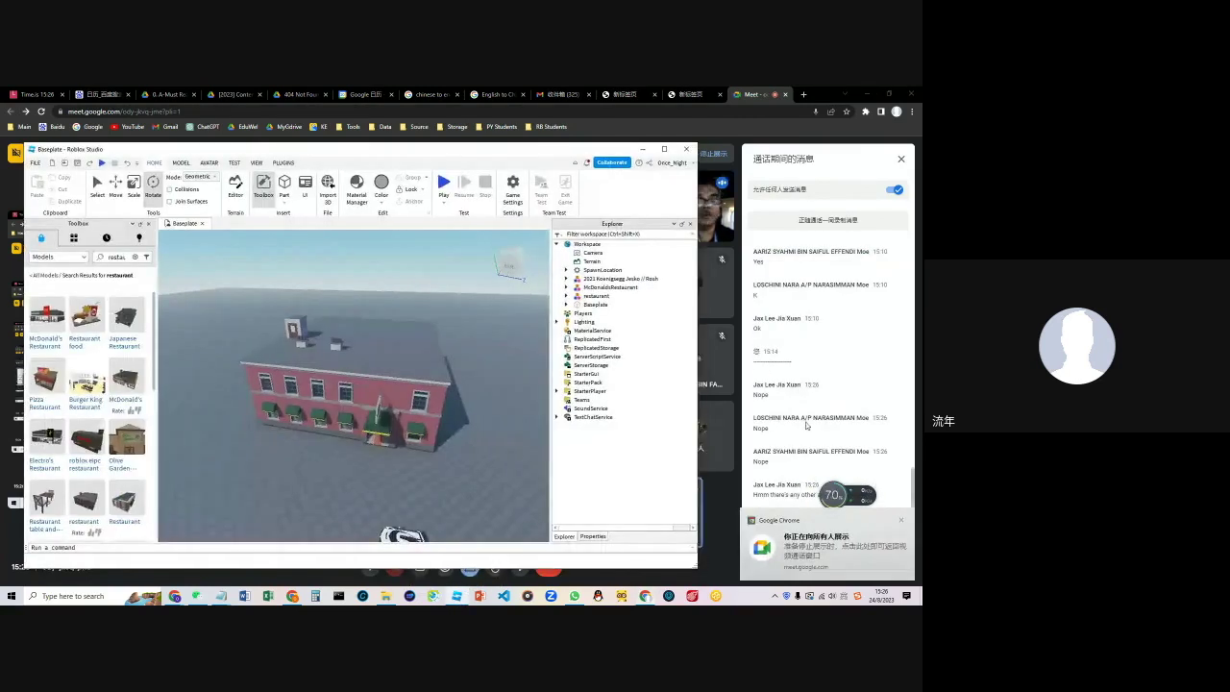
click(425, 405)
scroll(426, 404, up, 3)
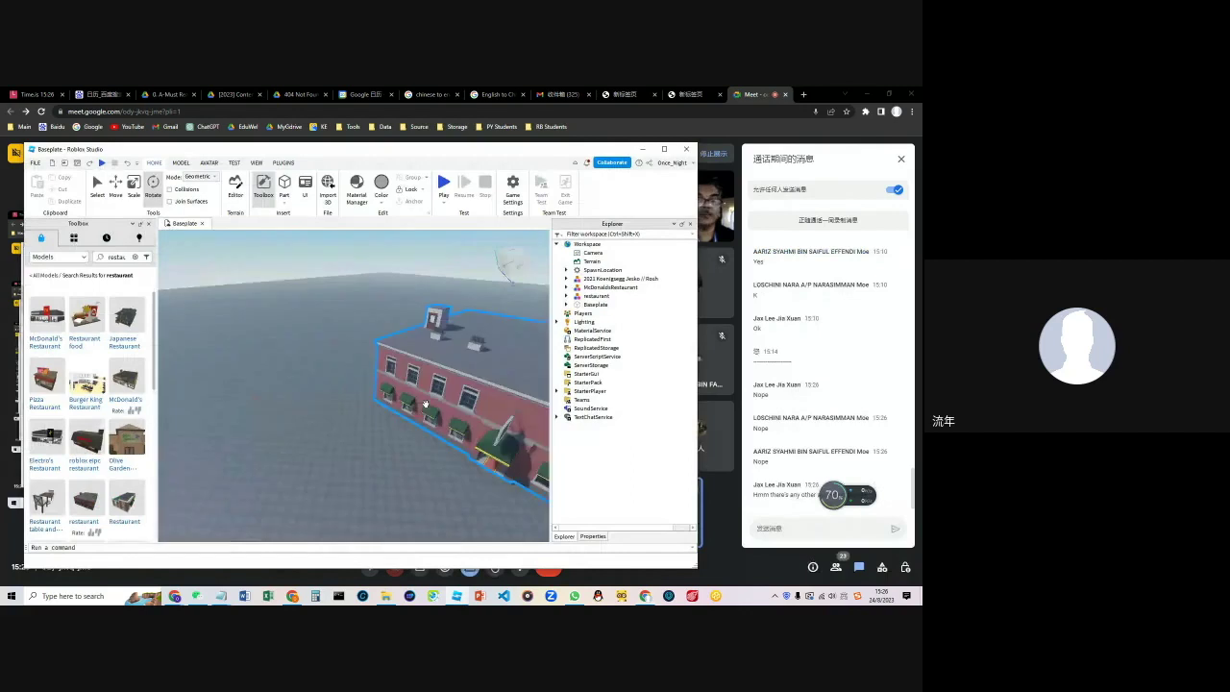
key(f)
click(426, 405)
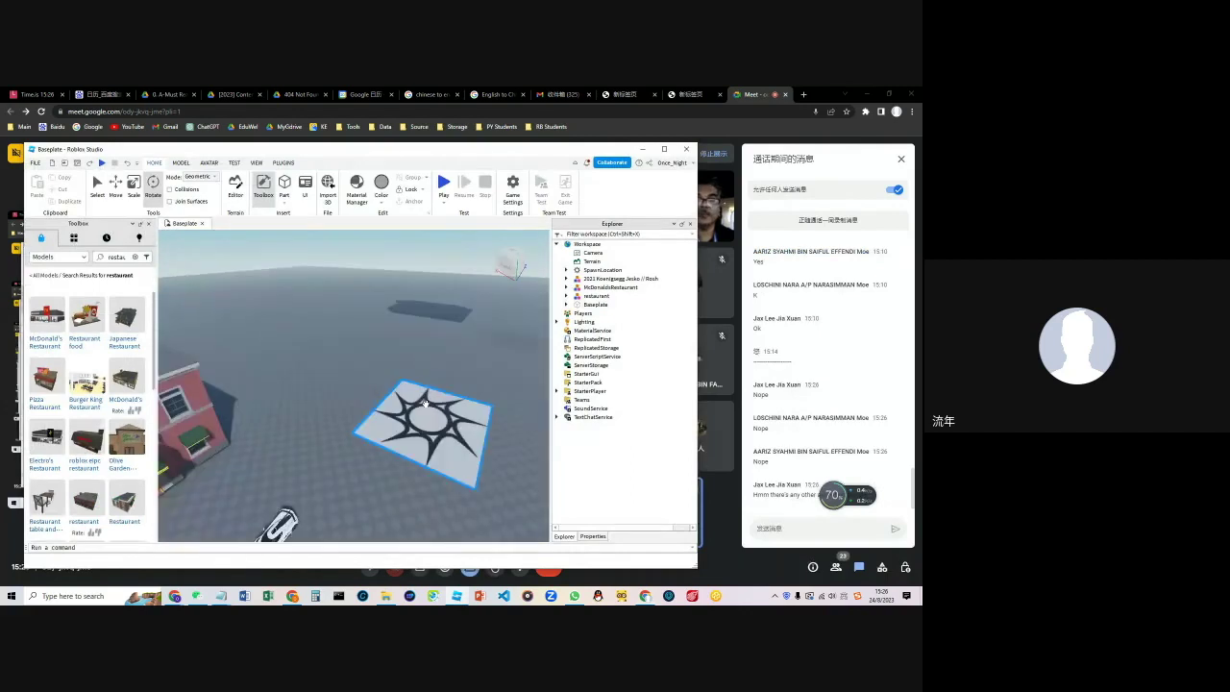
right_drag(425, 404, 427, 408)
- Send '-' and 'first question' to the Meet chat, then return to Roblox Studio
click(803, 530)
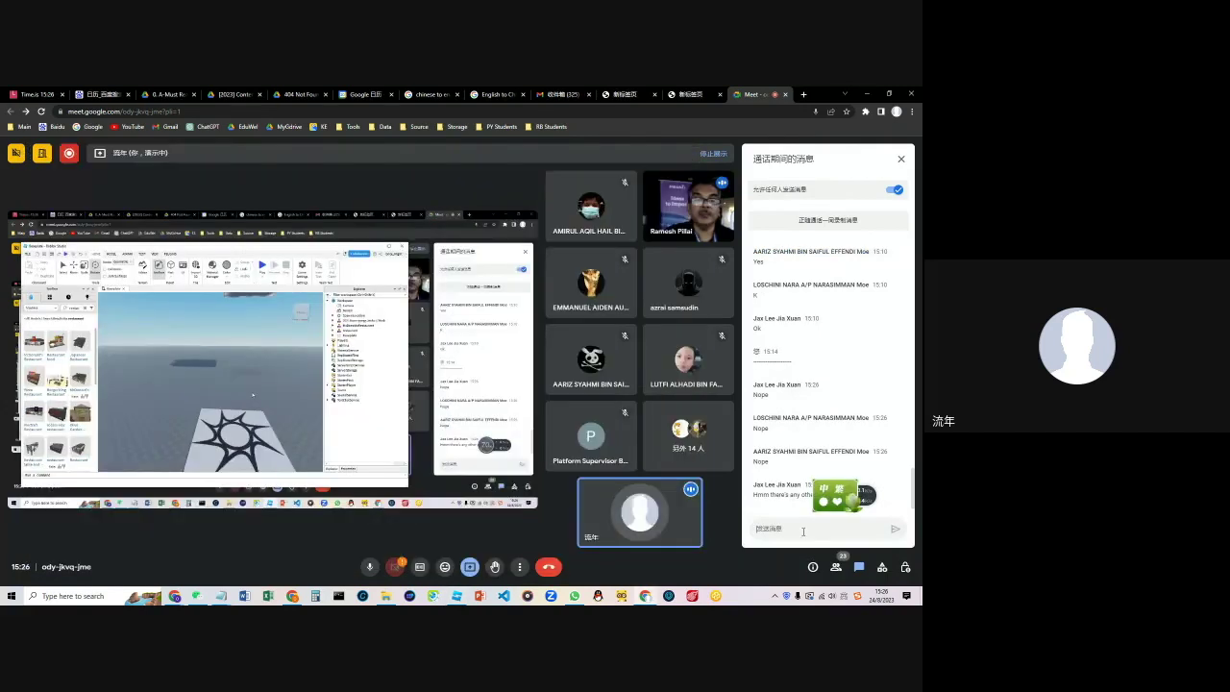
text(-)
key(Return)
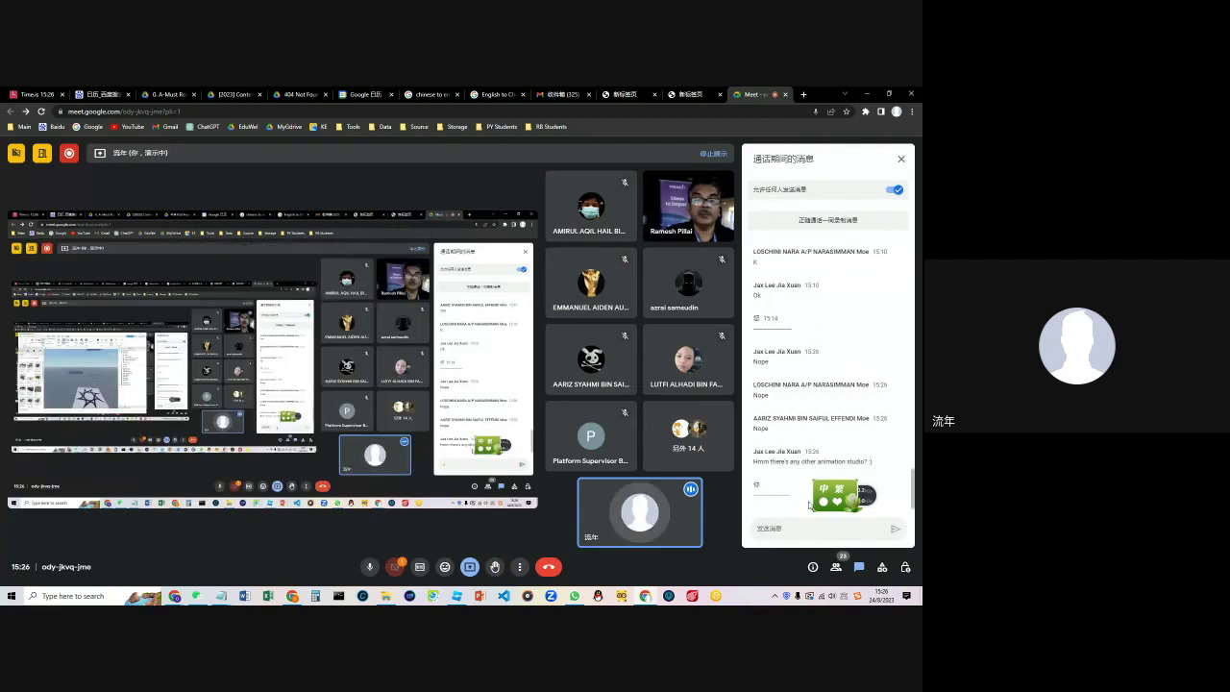
text(first)
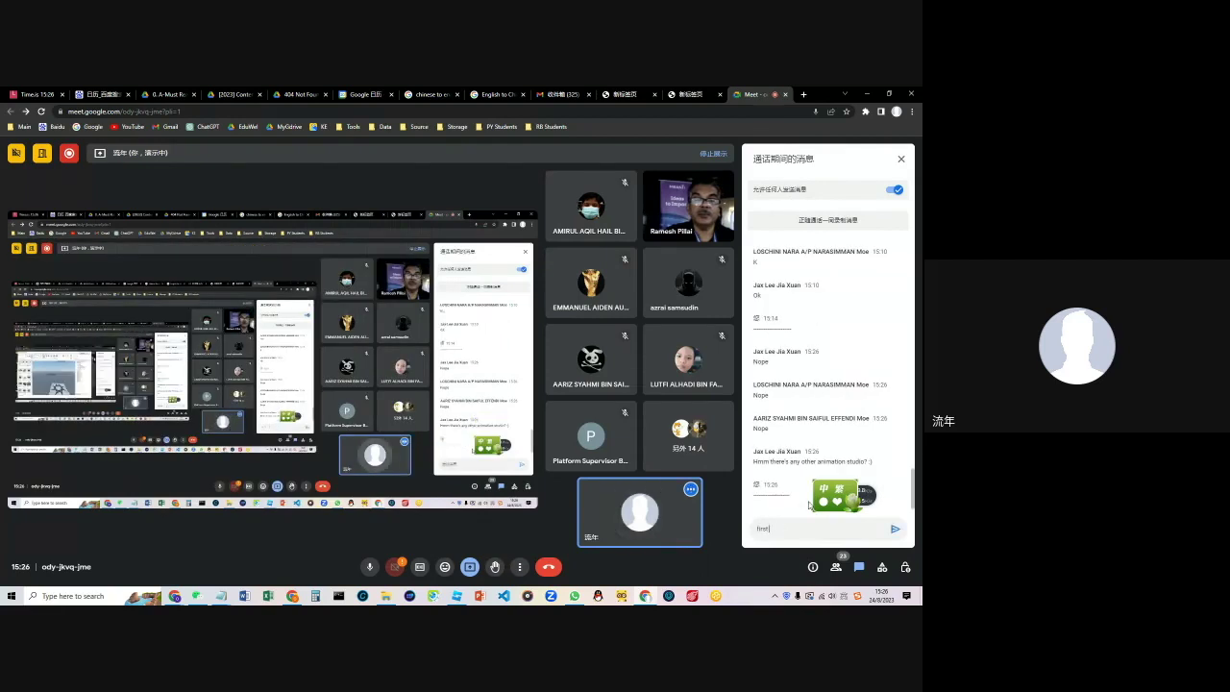
text( question)
key(Return)
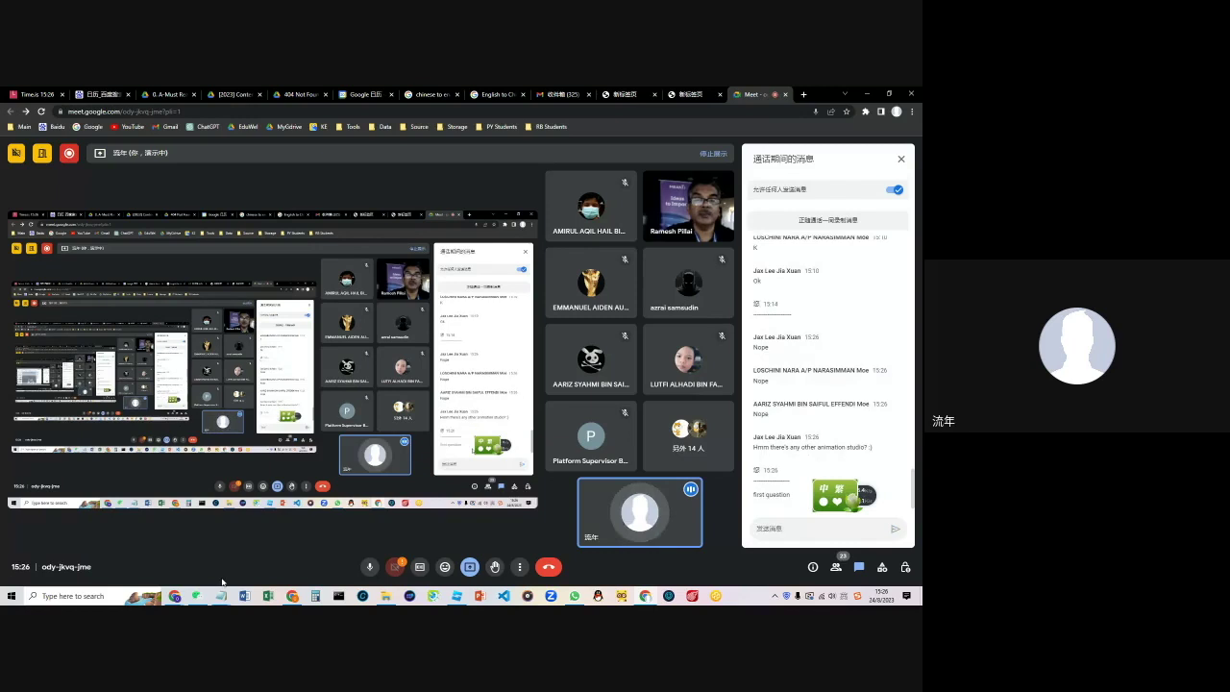
mouse_move(221, 594)
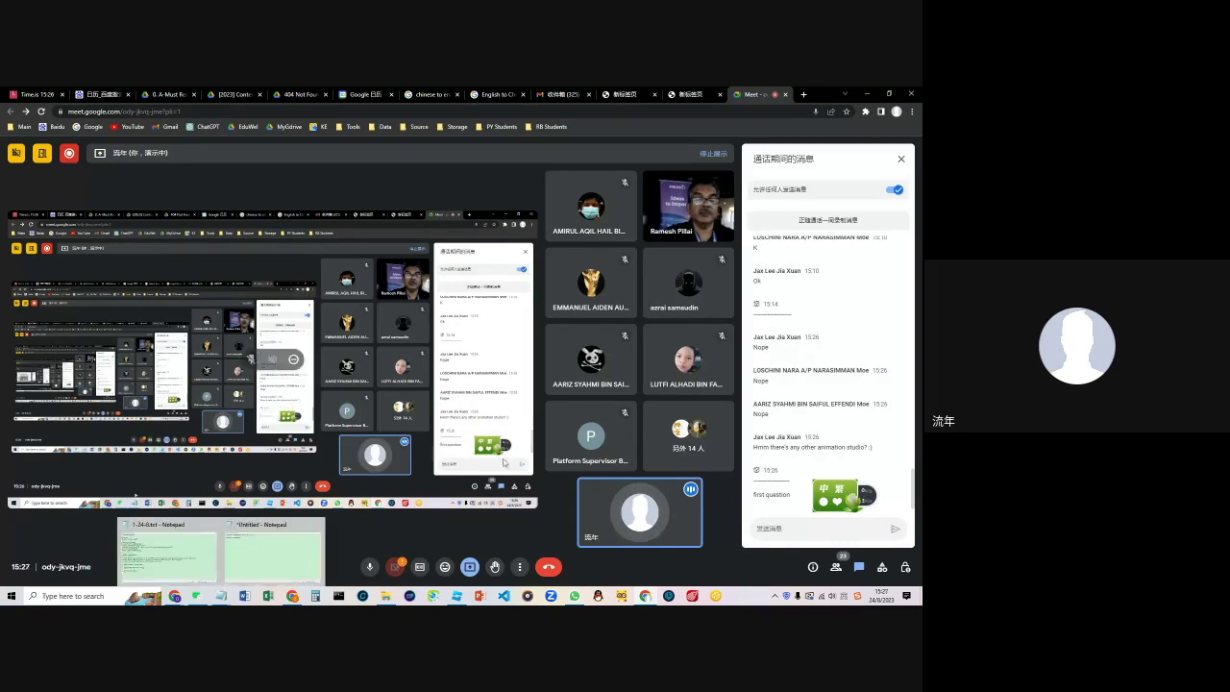
click(481, 597)
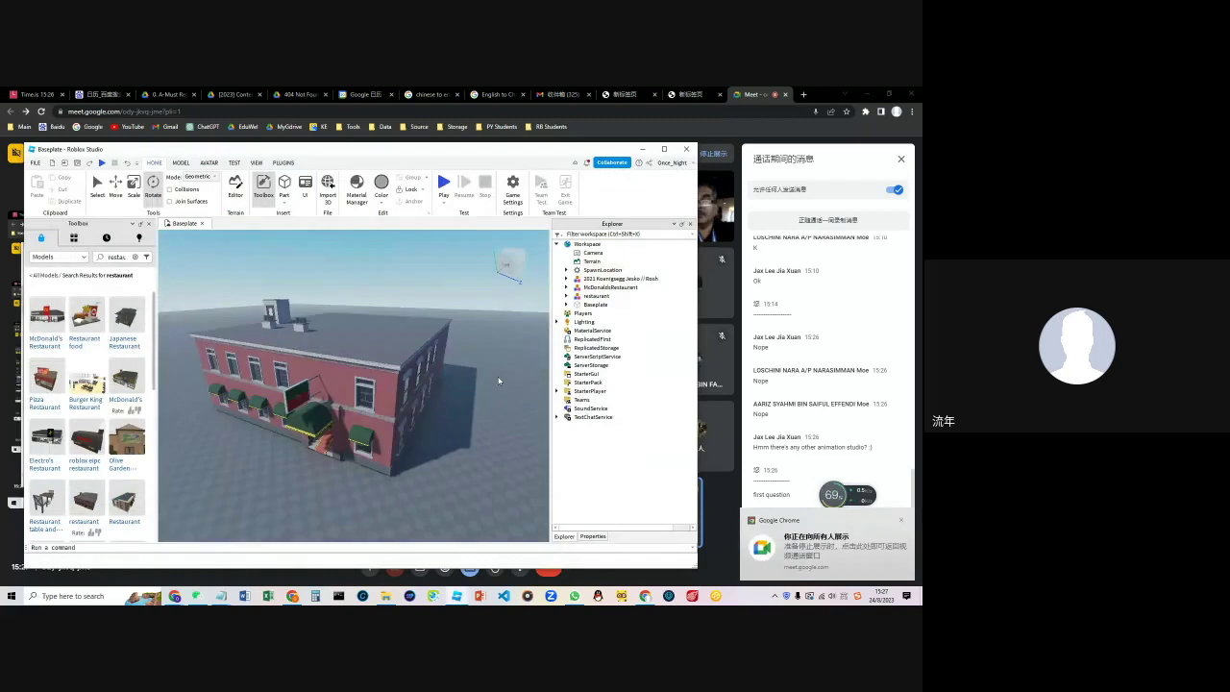
- Select the restaurant and drag it around, using the Move tool to shift it right and back
scroll(499, 380, down, 3)
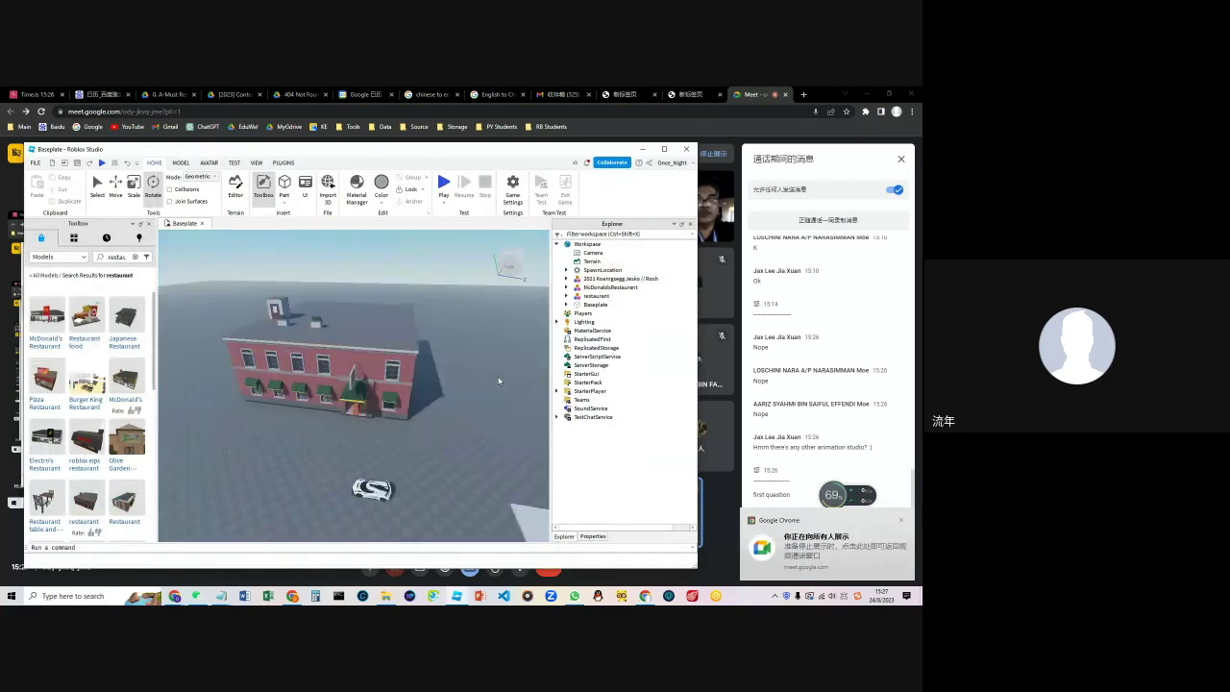
click(411, 352)
scroll(412, 352, down, 3)
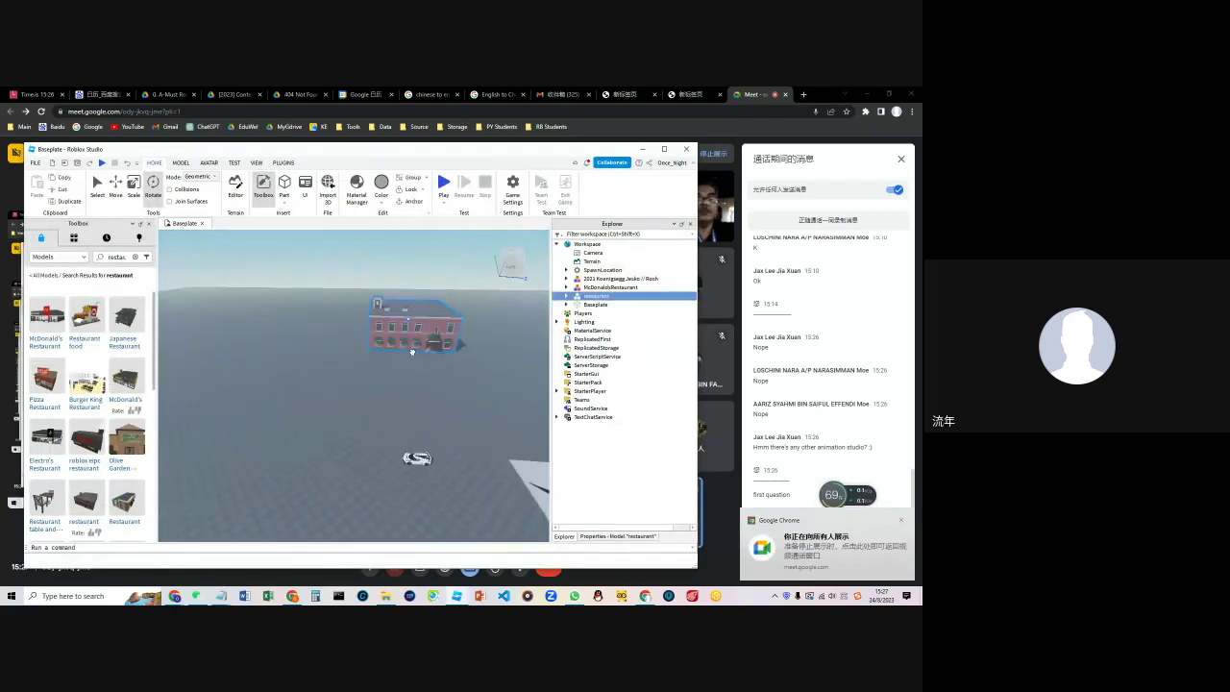
drag(411, 352, 388, 378)
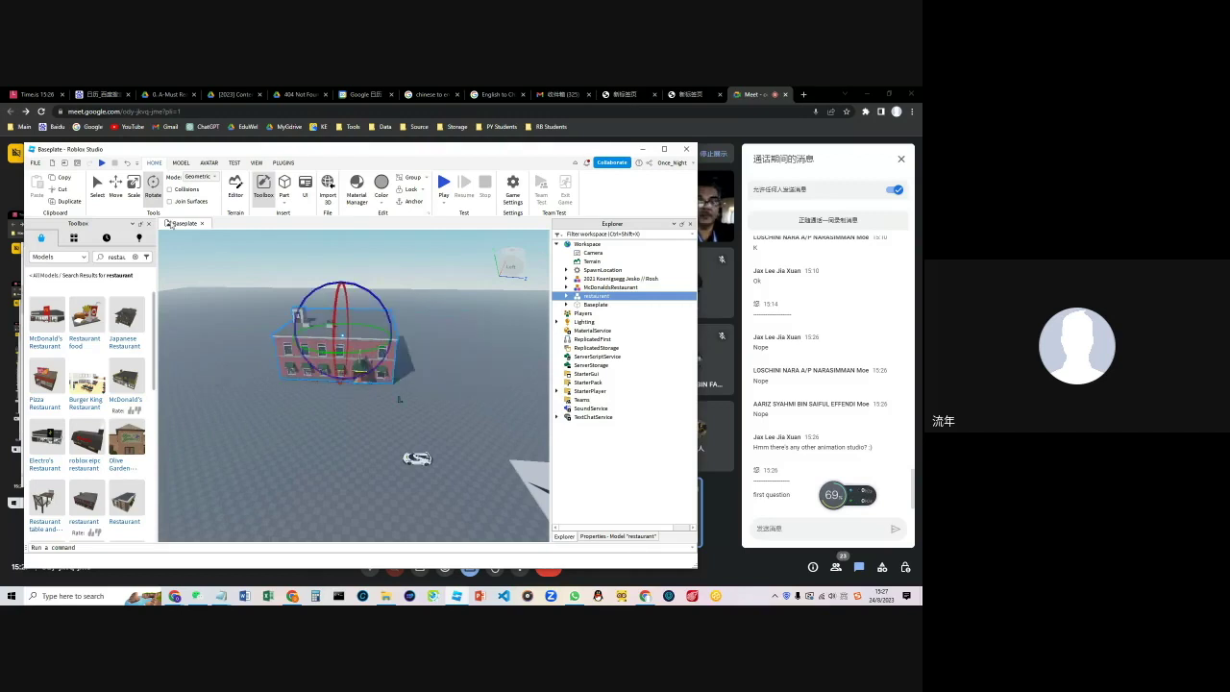
click(116, 185)
drag(358, 336, 338, 351)
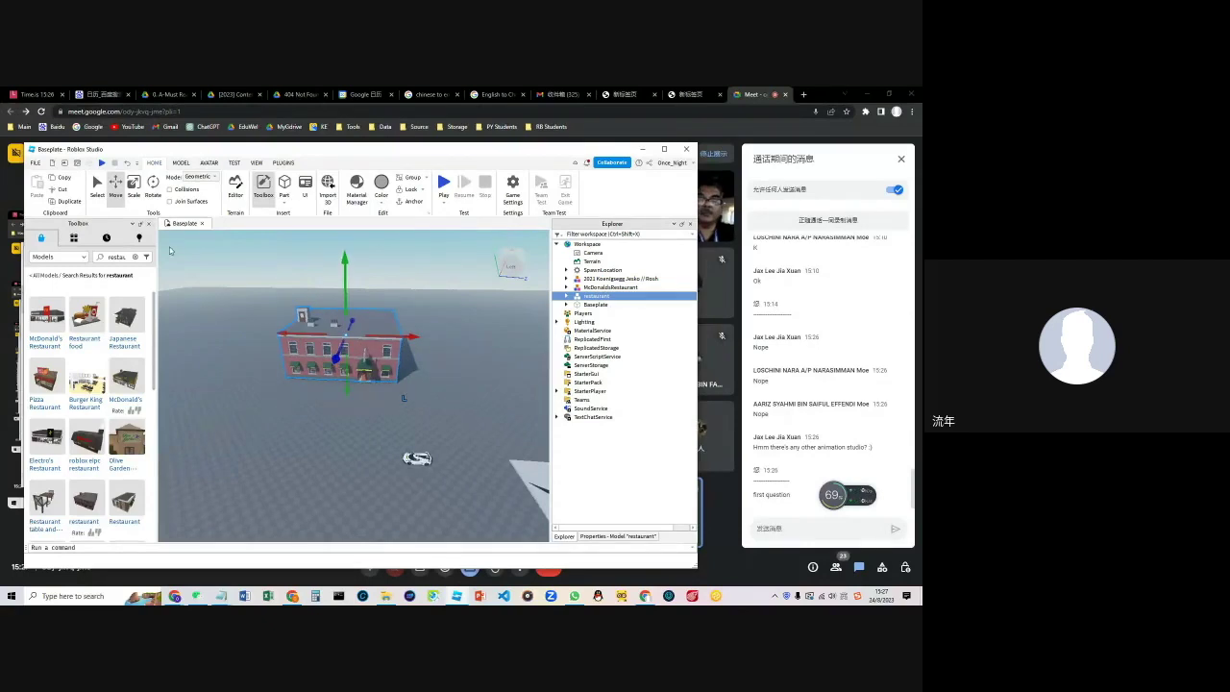
- Push the restaurant farther back and slide it left along X, then switch to Meet
click(97, 184)
drag(404, 396, 364, 409)
click(115, 188)
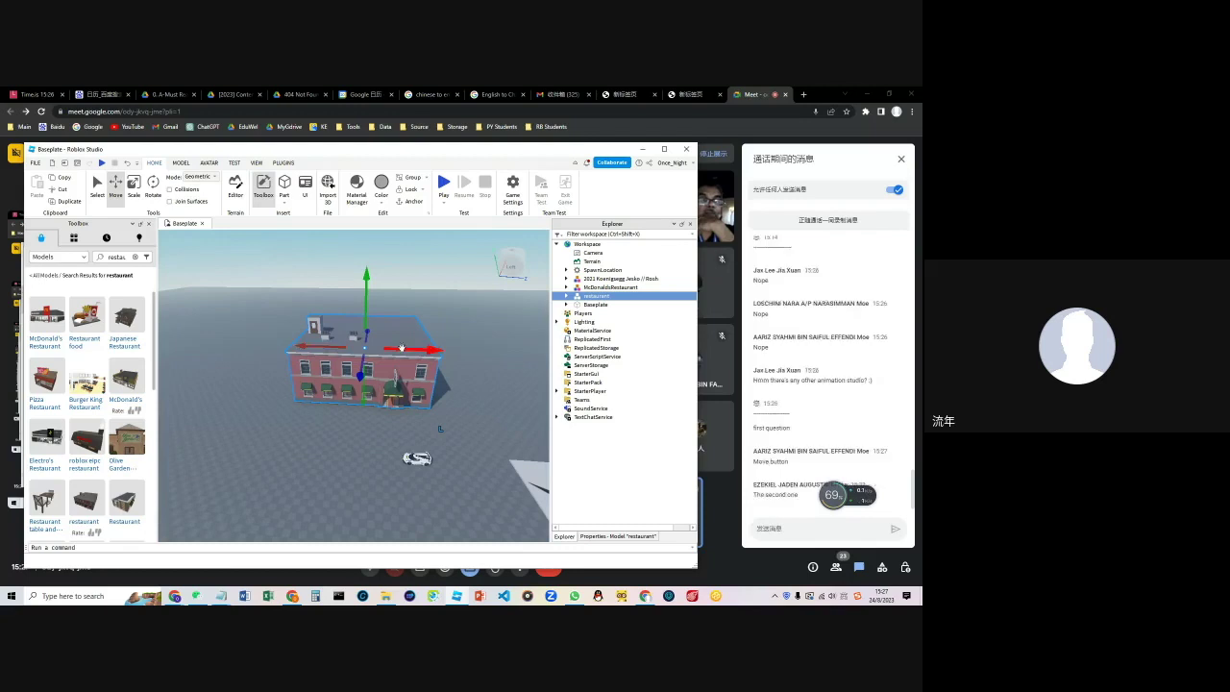
drag(402, 347, 220, 175)
key(ctrl+1)
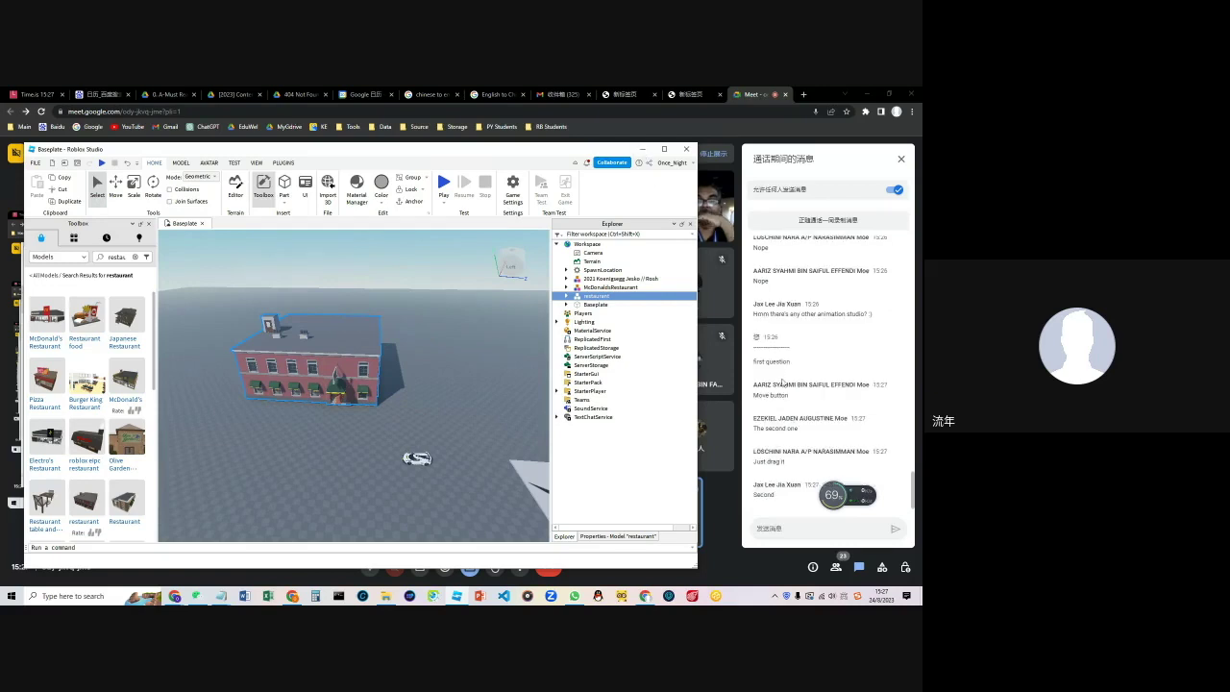
click(759, 384)
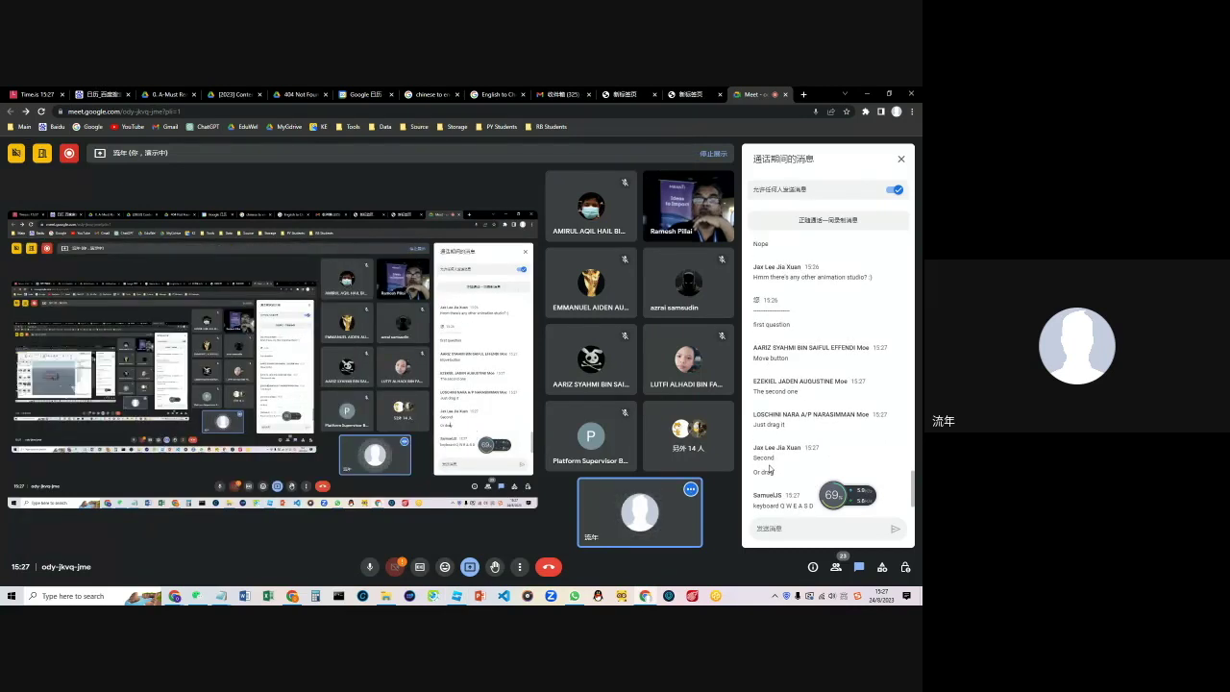
- Highlight a sender's name in the Meet chat, then restore the Untitled Notepad notes
scroll(773, 451, up, 2)
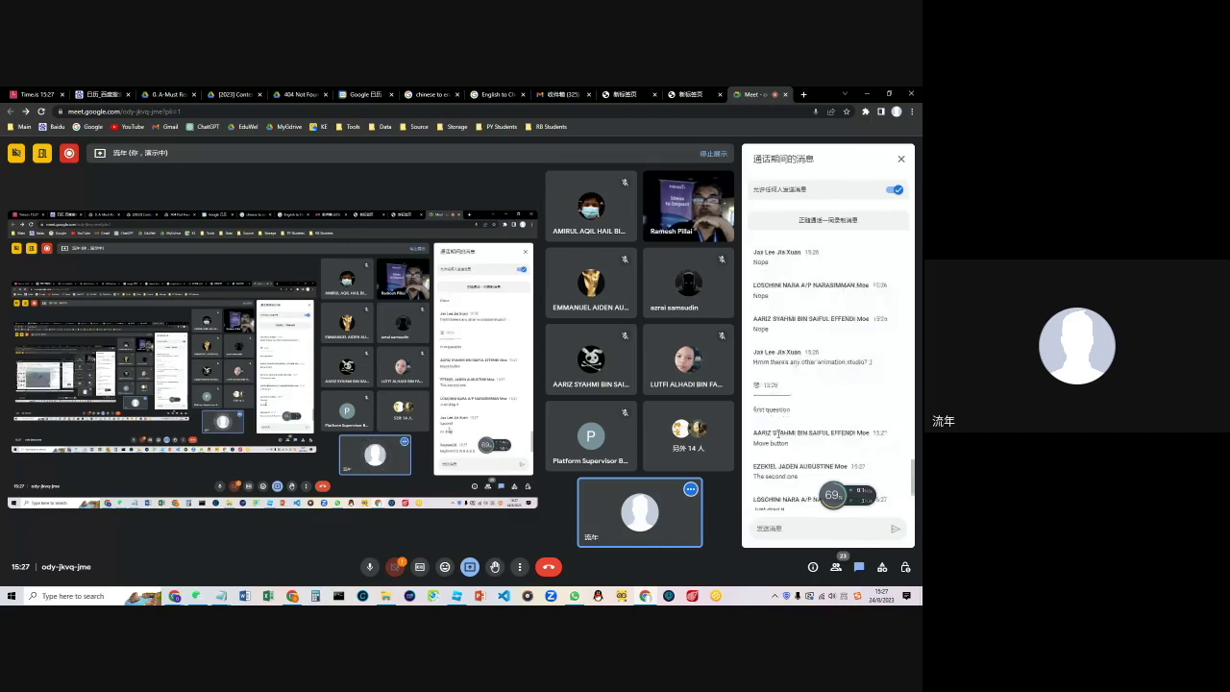
drag(779, 434, 851, 433)
click(859, 435)
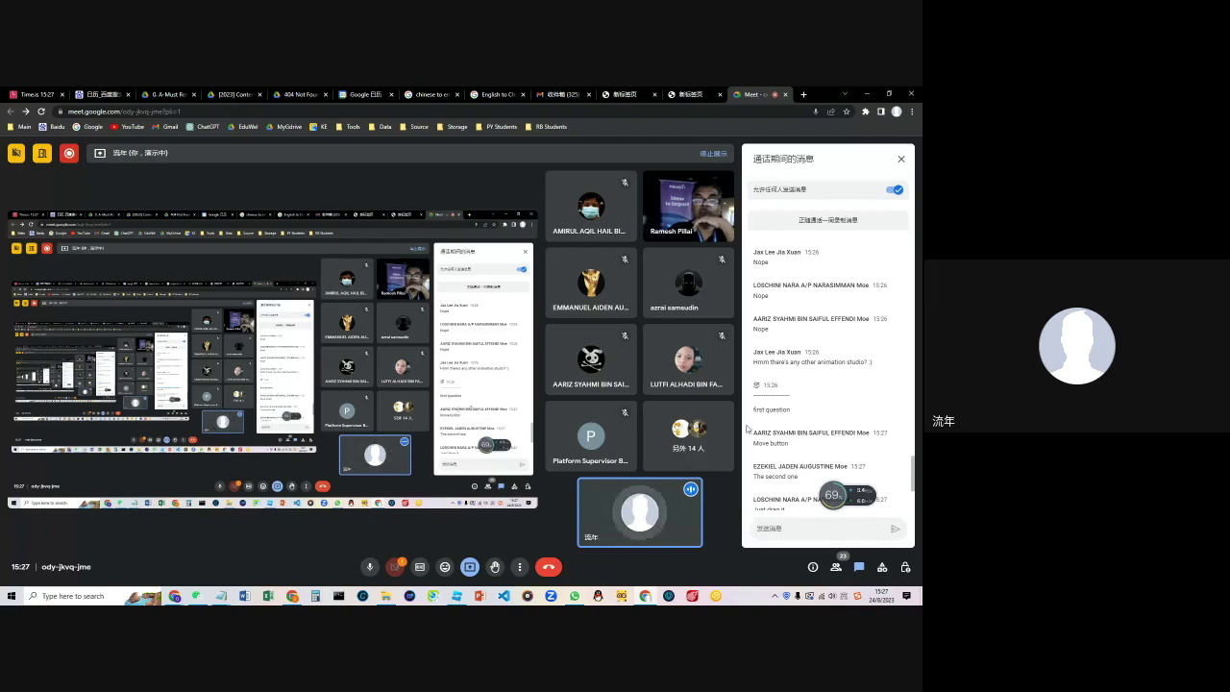
drag(747, 429, 865, 434)
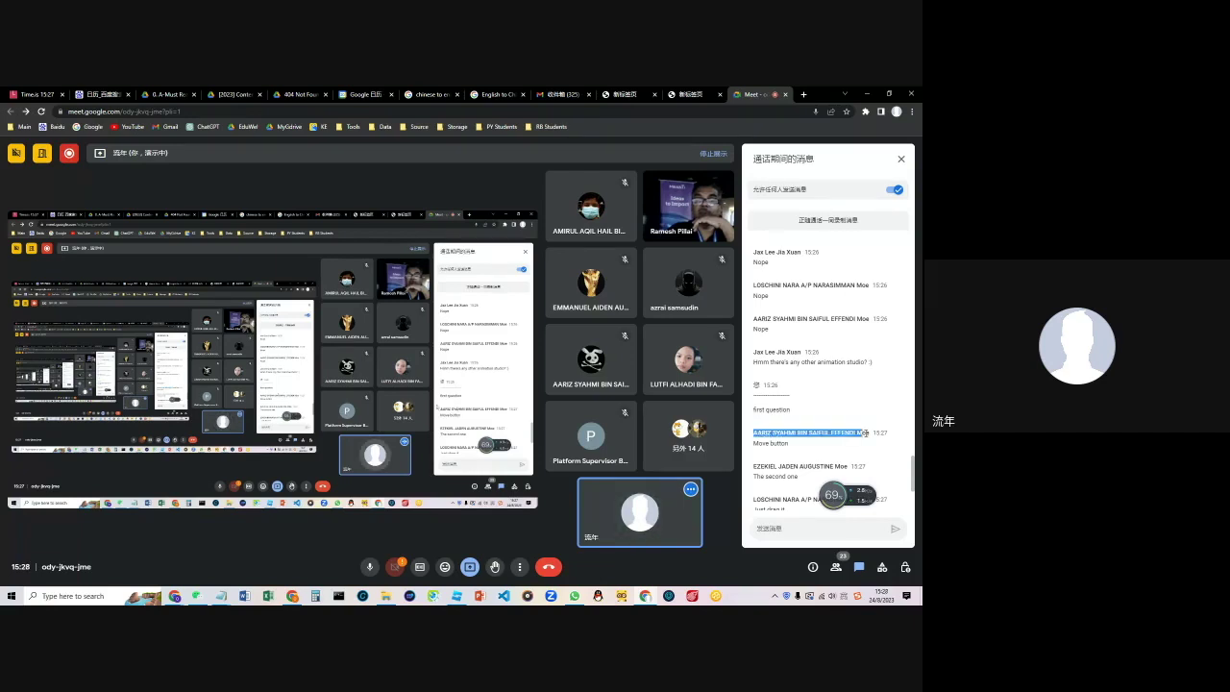
right_click(845, 438)
click(235, 553)
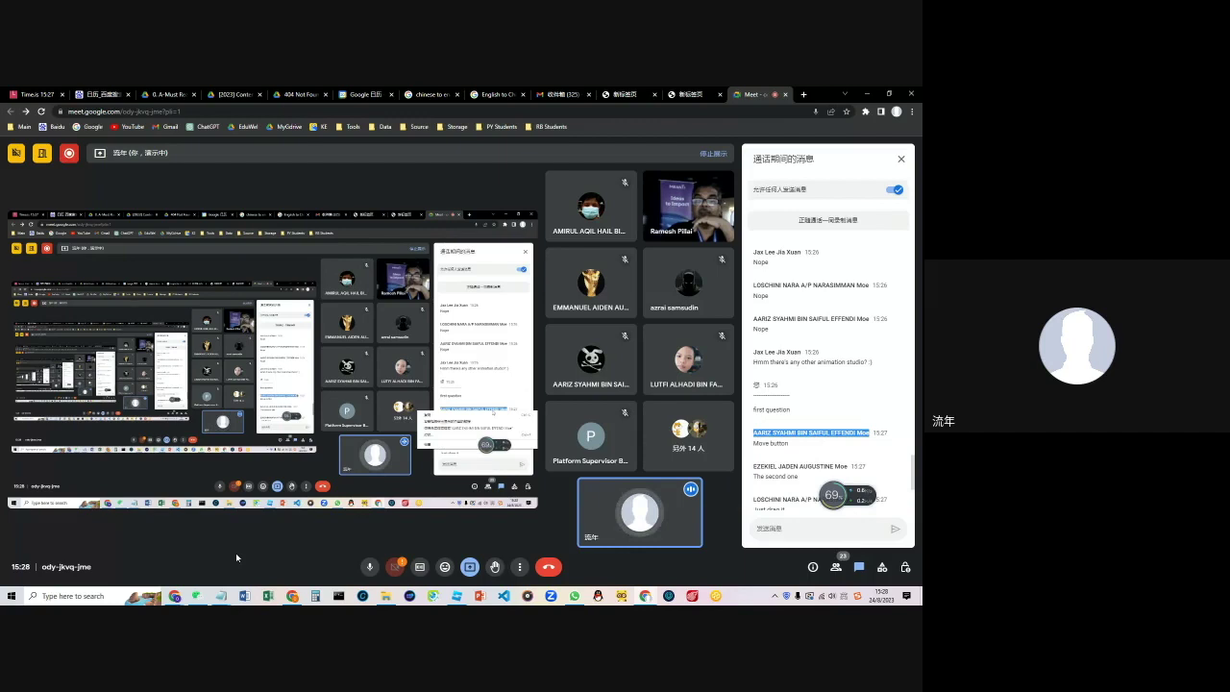
click(254, 578)
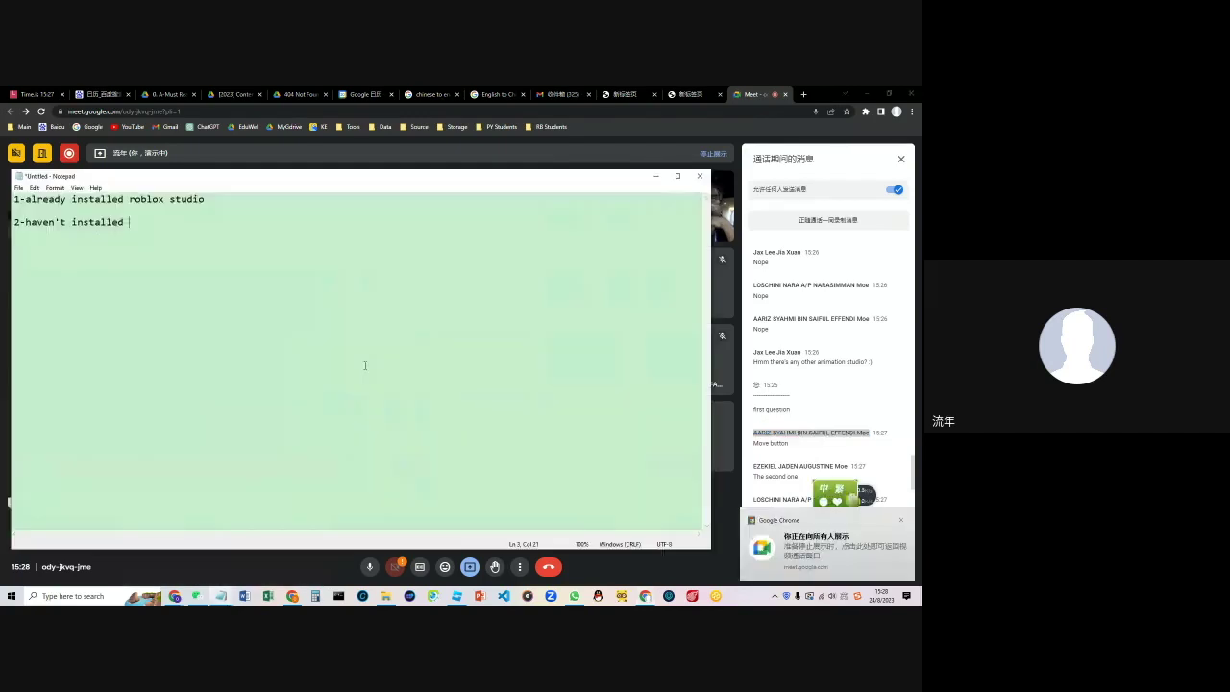
- Paste the first student's name on an empty line and prefix it with '1:'
click(364, 367)
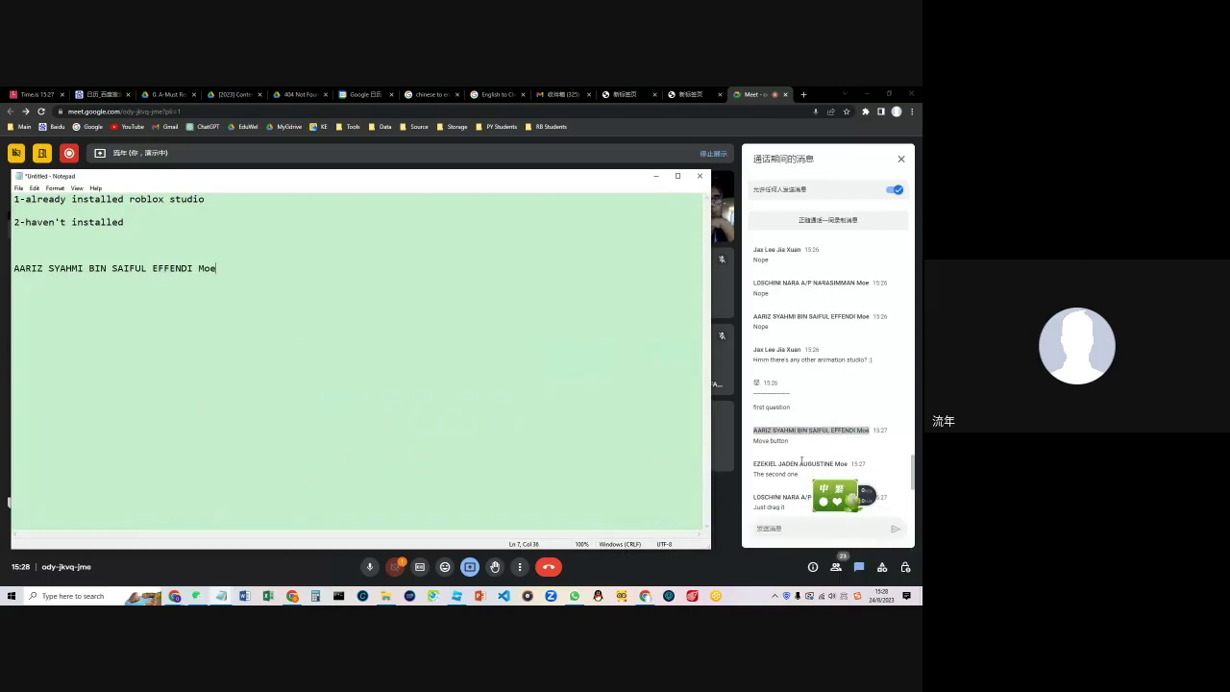
click(14, 266)
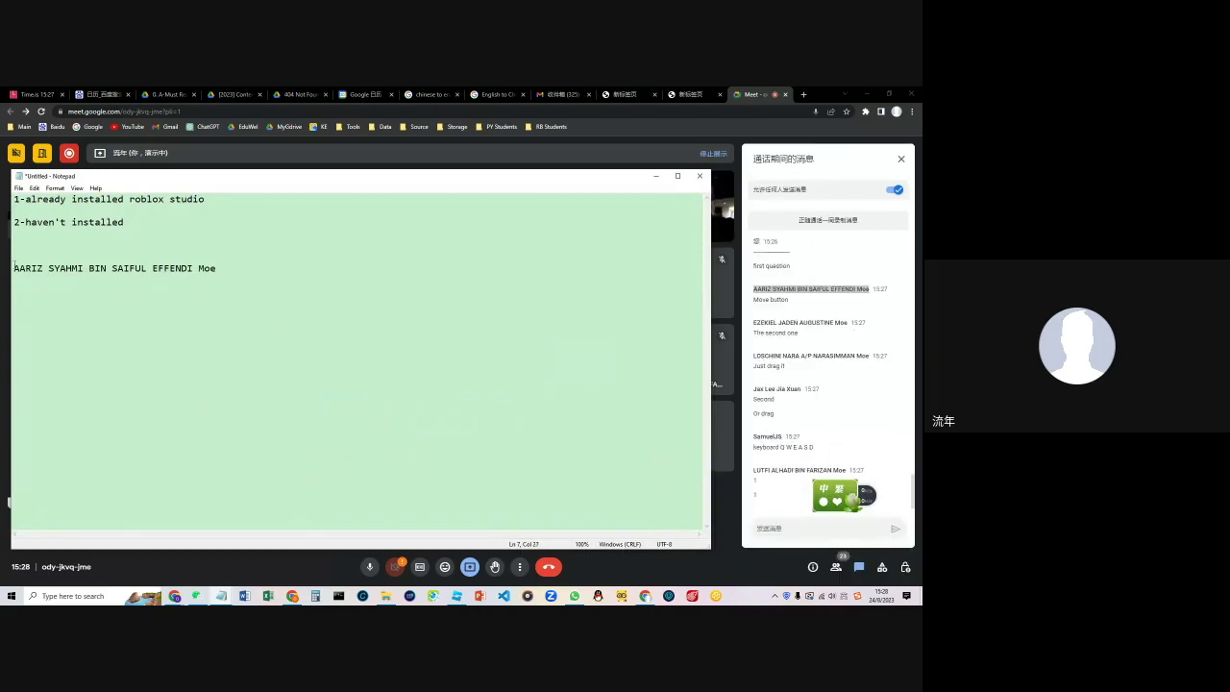
click(14, 266)
text(1:)
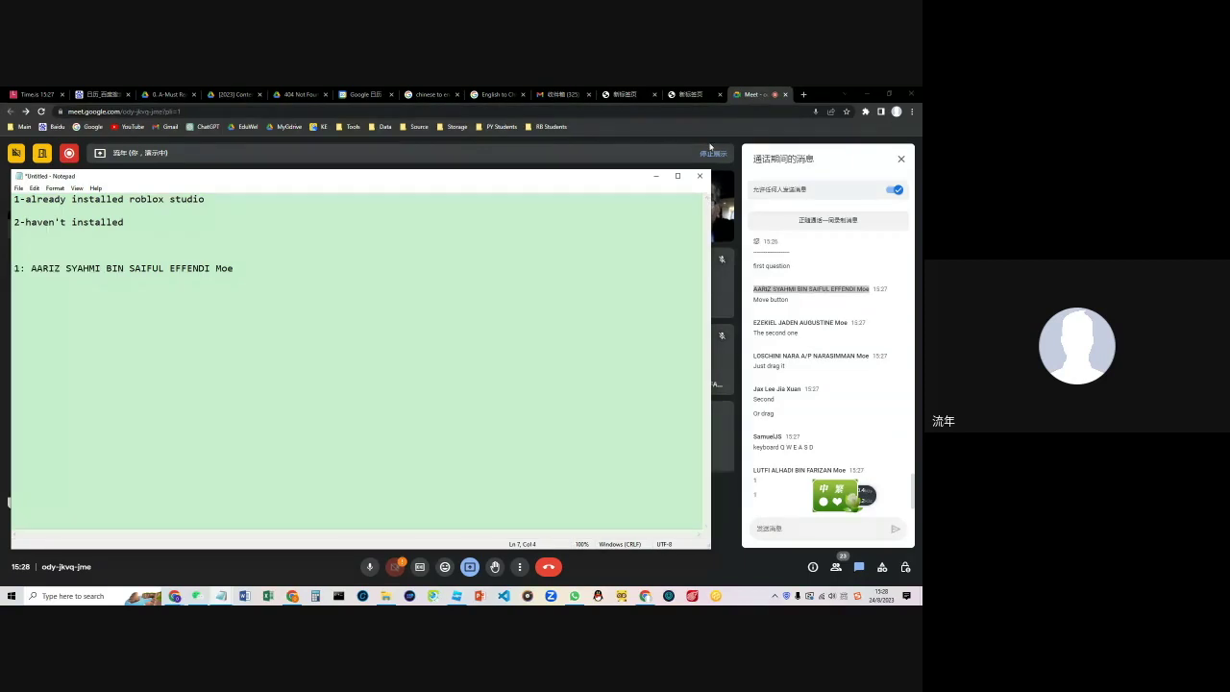
click(655, 177)
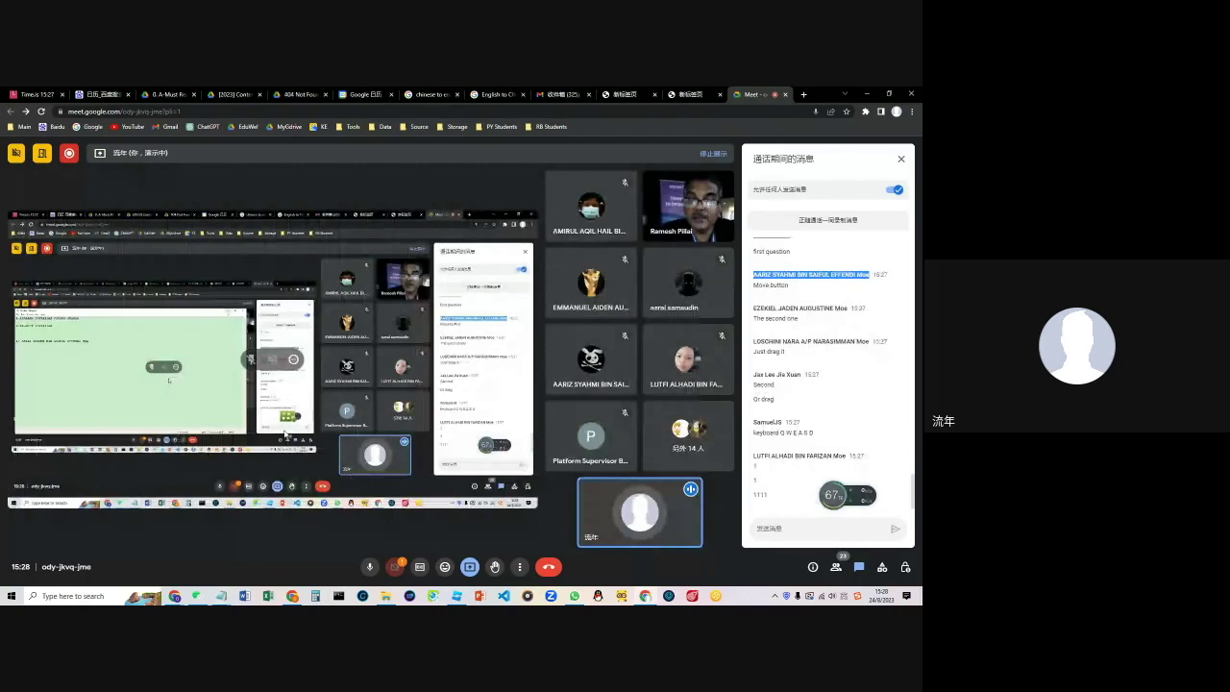
mouse_move(256, 565)
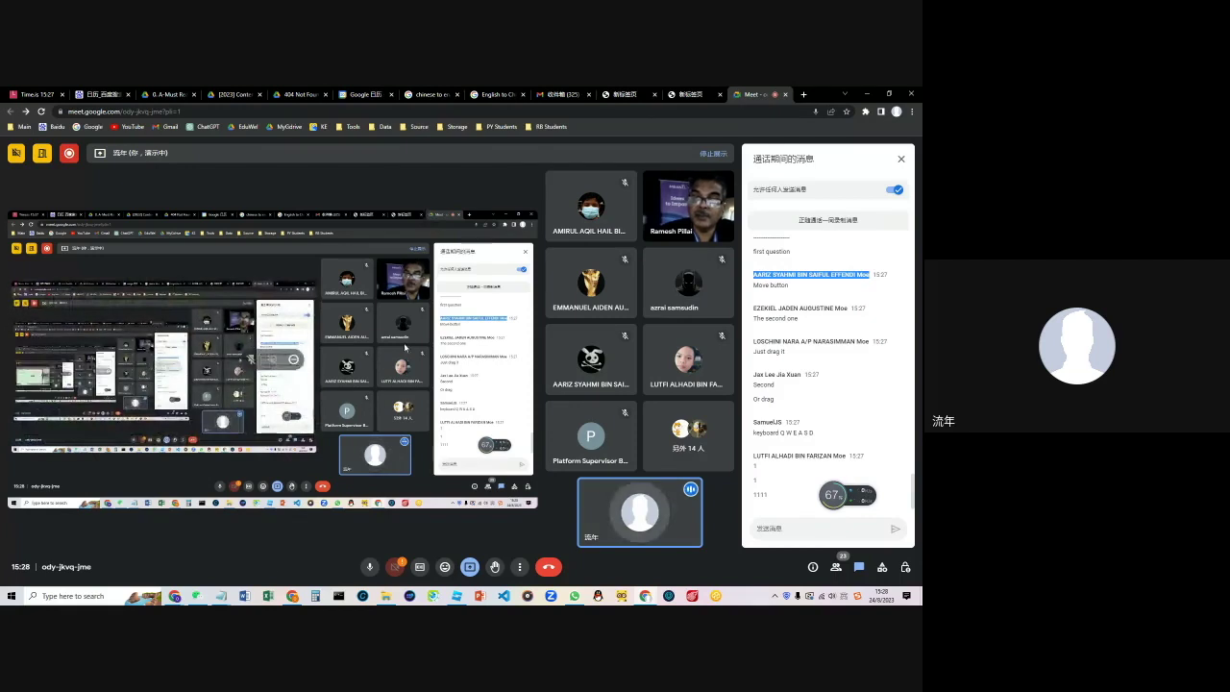
click(221, 596)
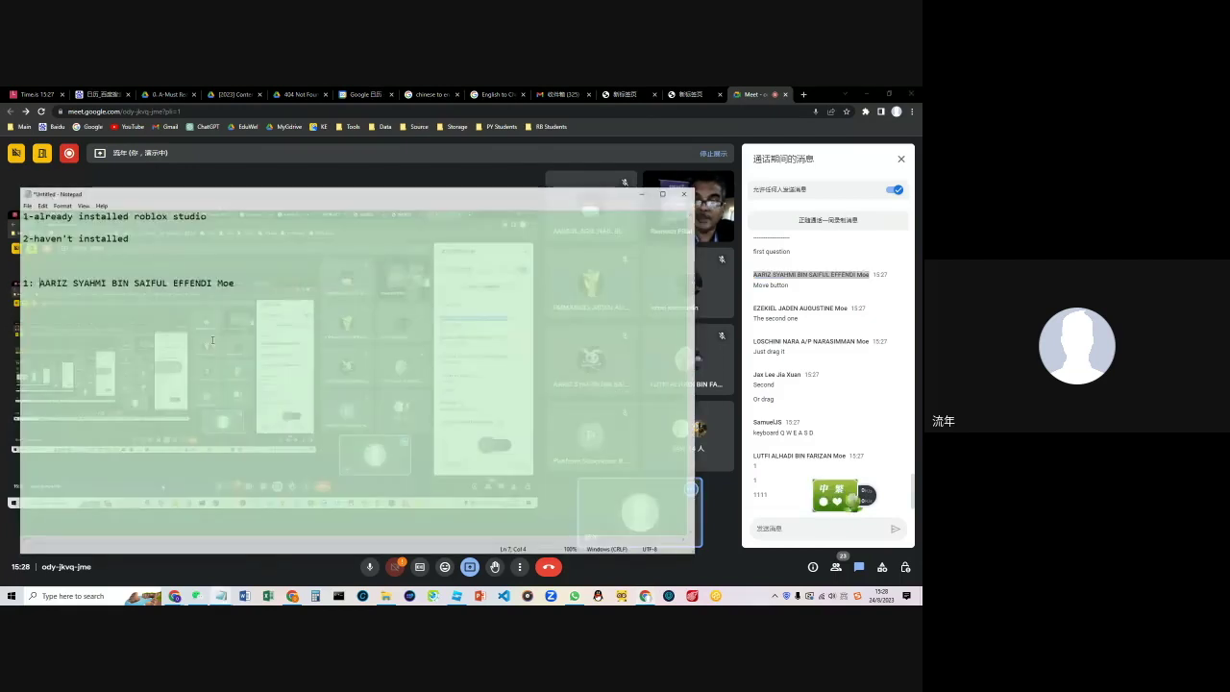
- Add '2:' and '3:' lines, remove the old installation poll lines, and return to Meet
click(264, 268)
key(Return)
key(Return)
text(2:)
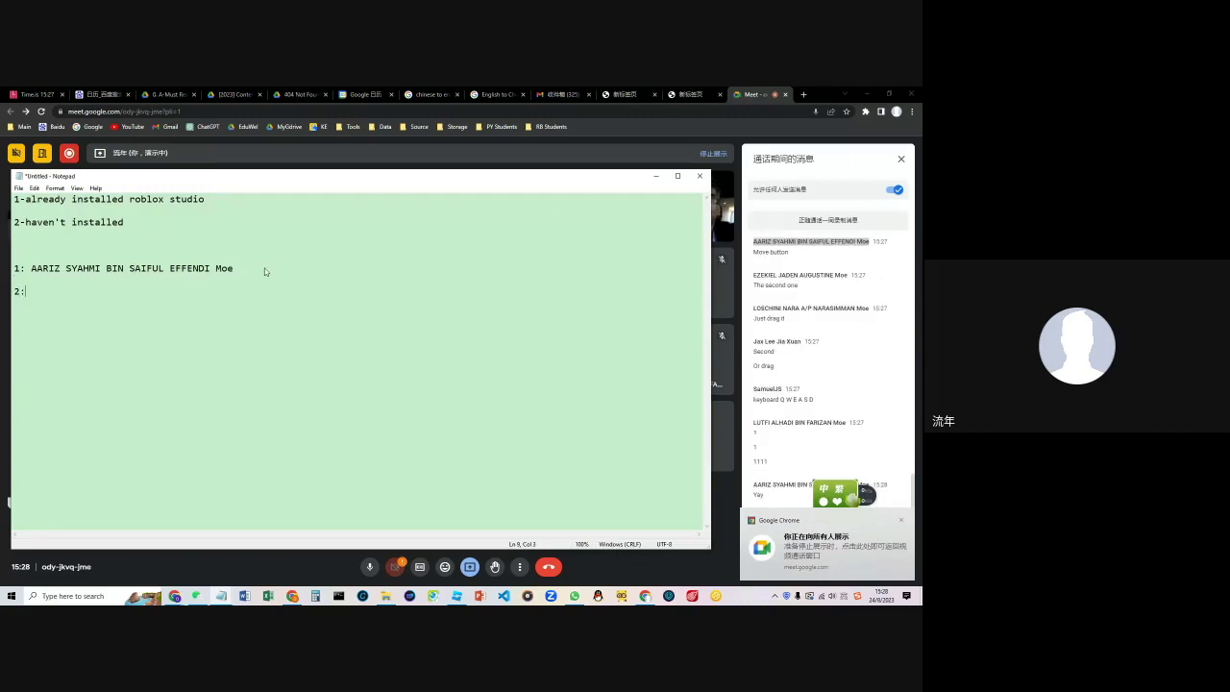
key(Return)
key(Return)
text(3:)
key(Up)
key(Up)
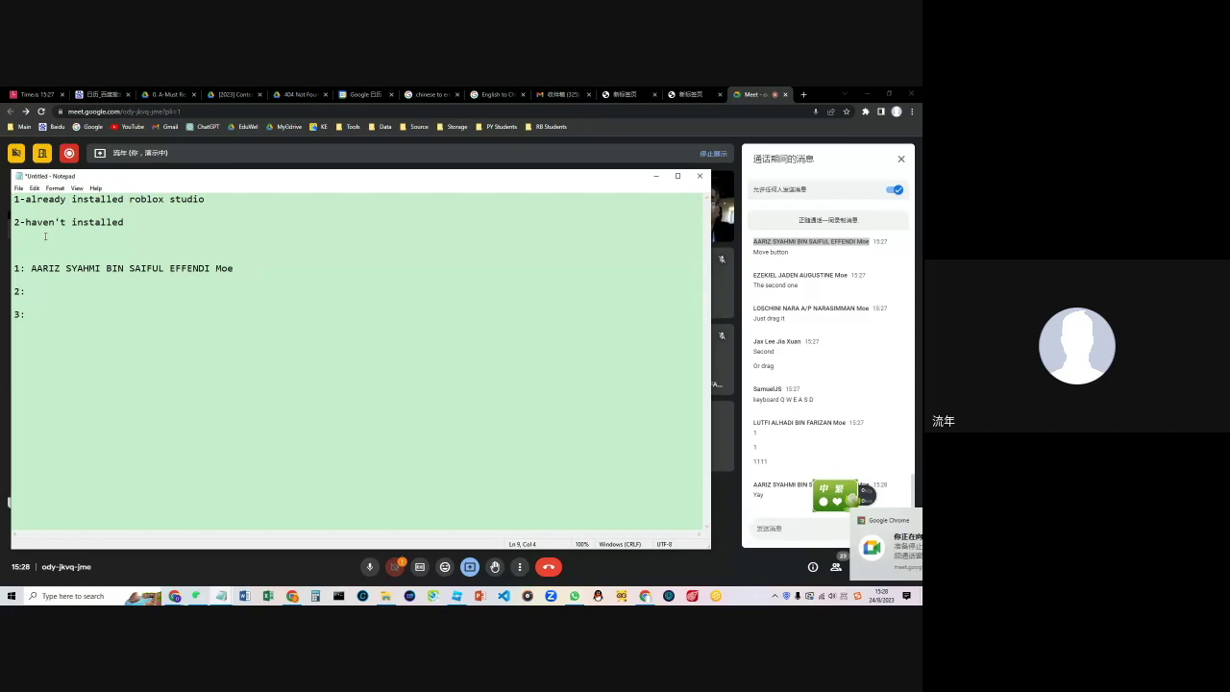
click(24, 211)
key(ctrl+z)
key(alt+Tab)
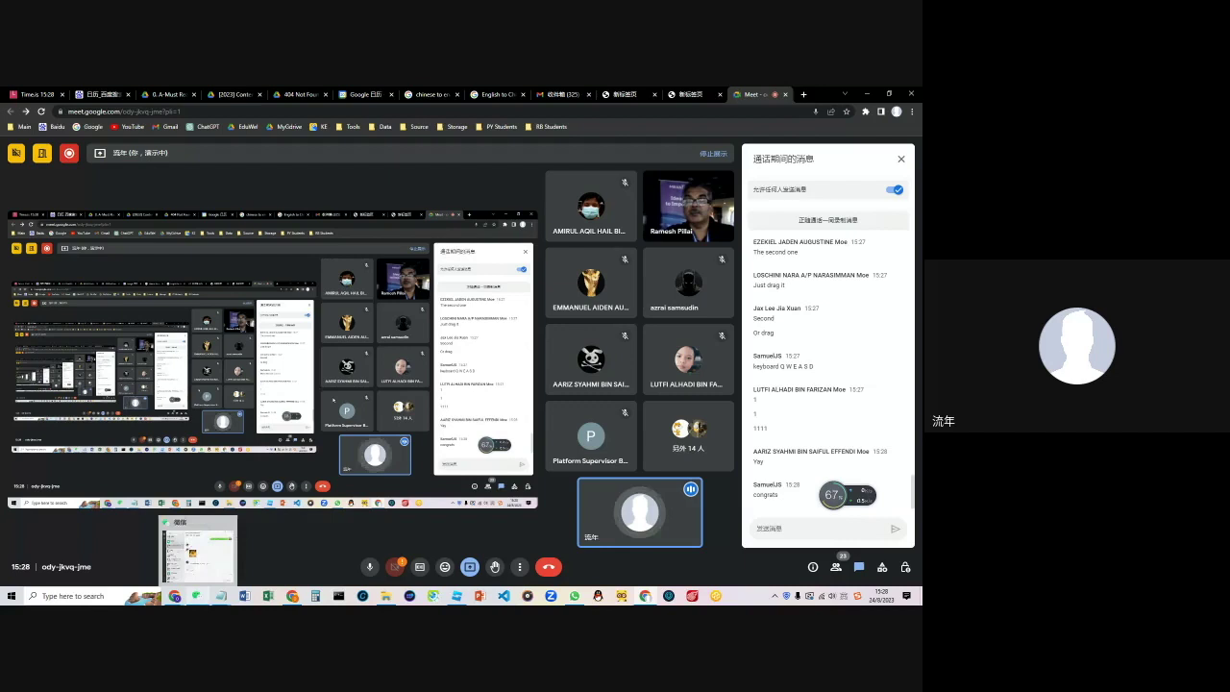
- Send the dashed divider and the message 'Emercise 8' to the Meet chat
click(198, 552)
key(alt+Tab)
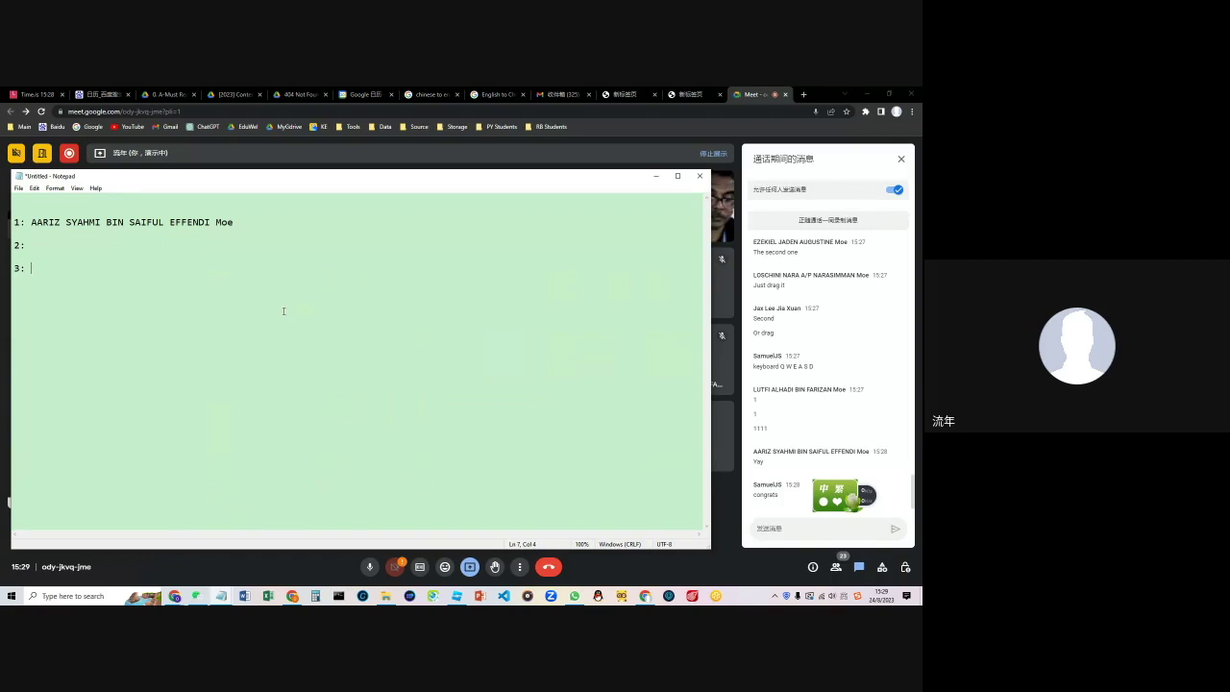
click(780, 494)
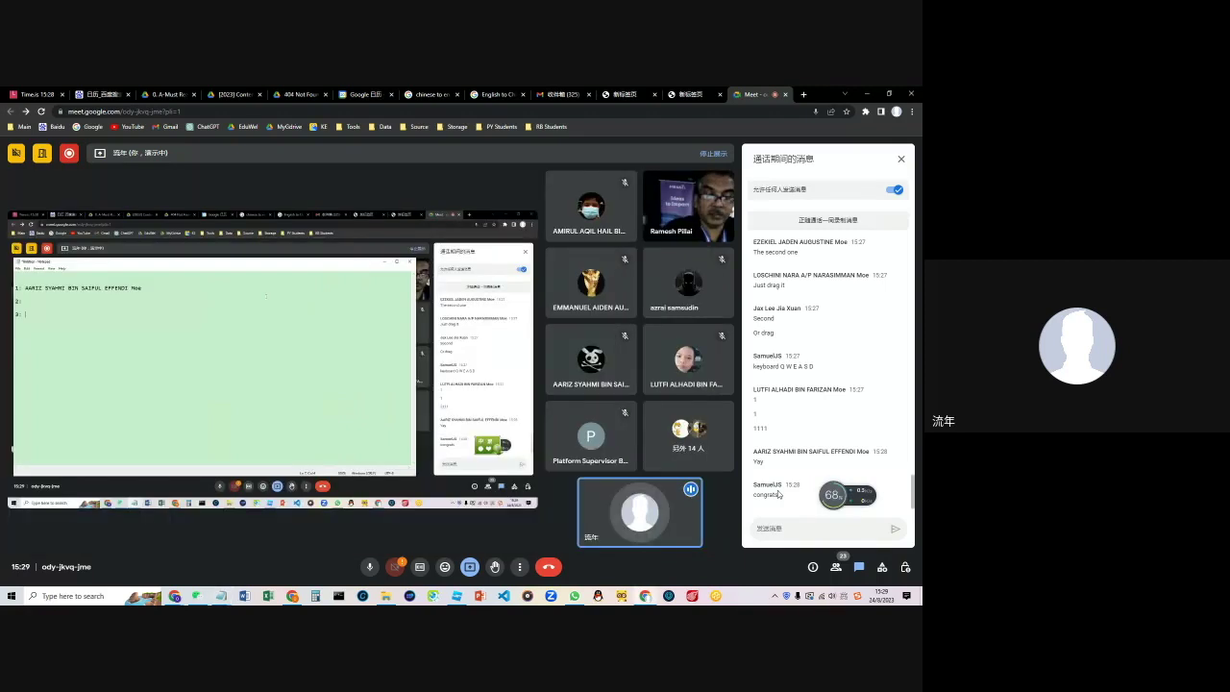
click(761, 525)
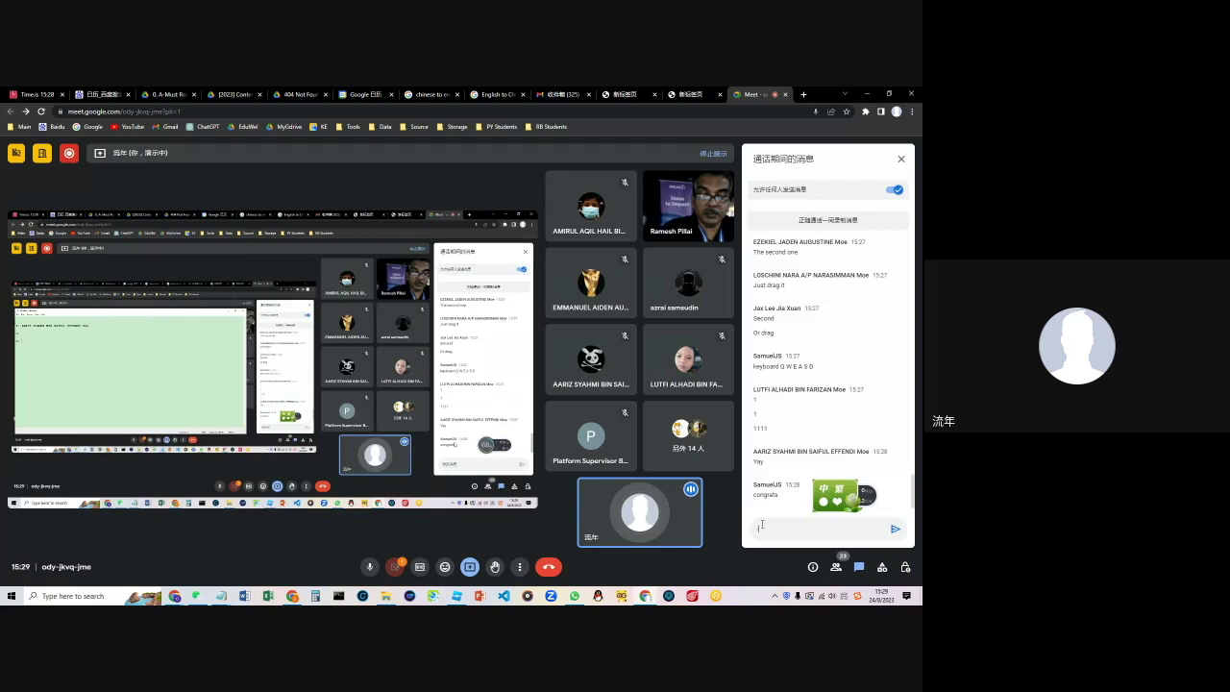
key(Return)
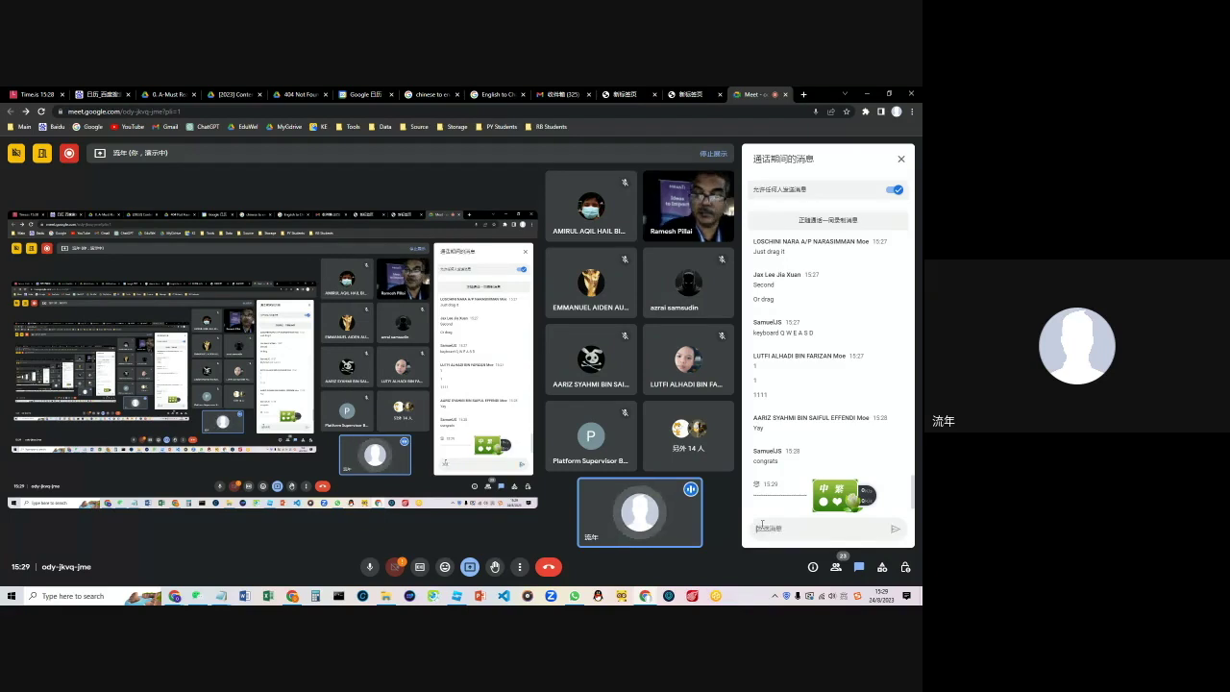
text(Em)
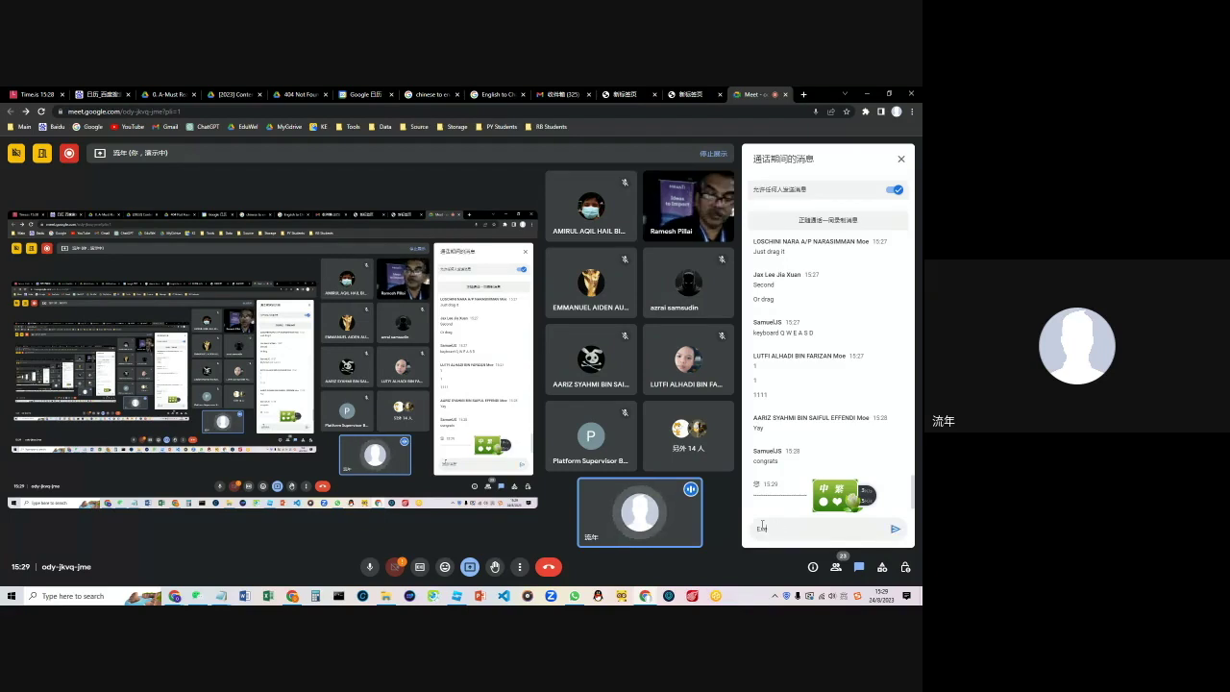
text(ercise 8)
key(Return)
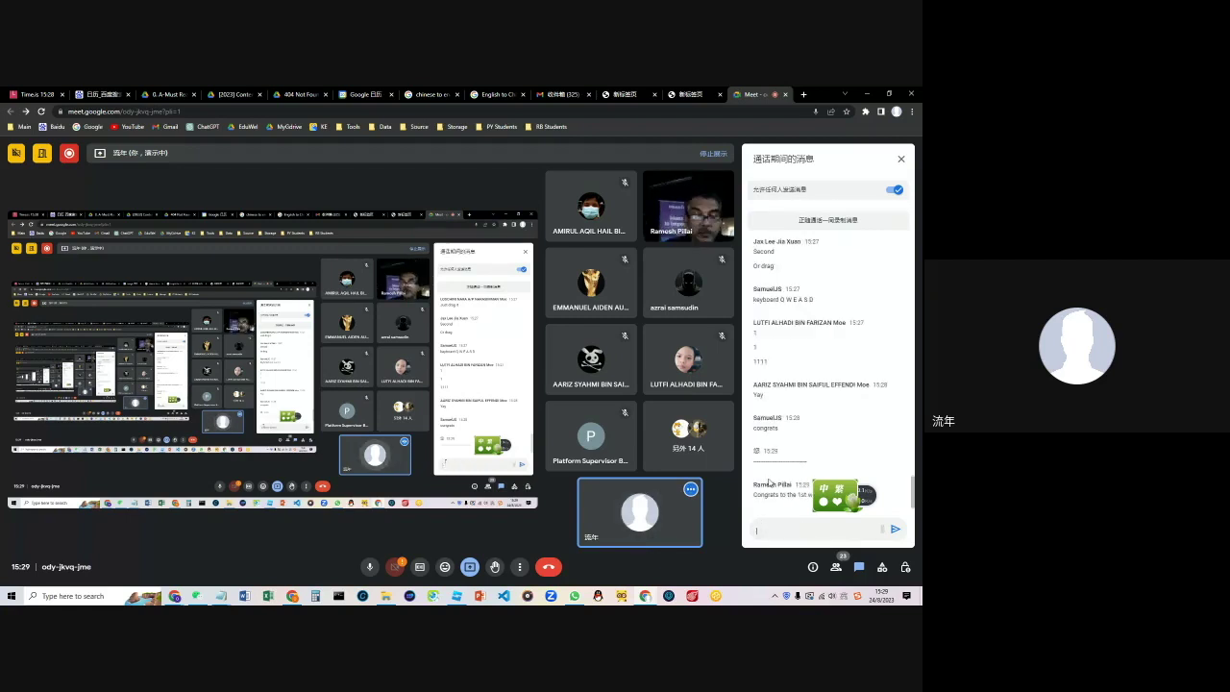
- Bring Notepad back and start an 'Exercise Session:' heading below the numbered list
click(782, 528)
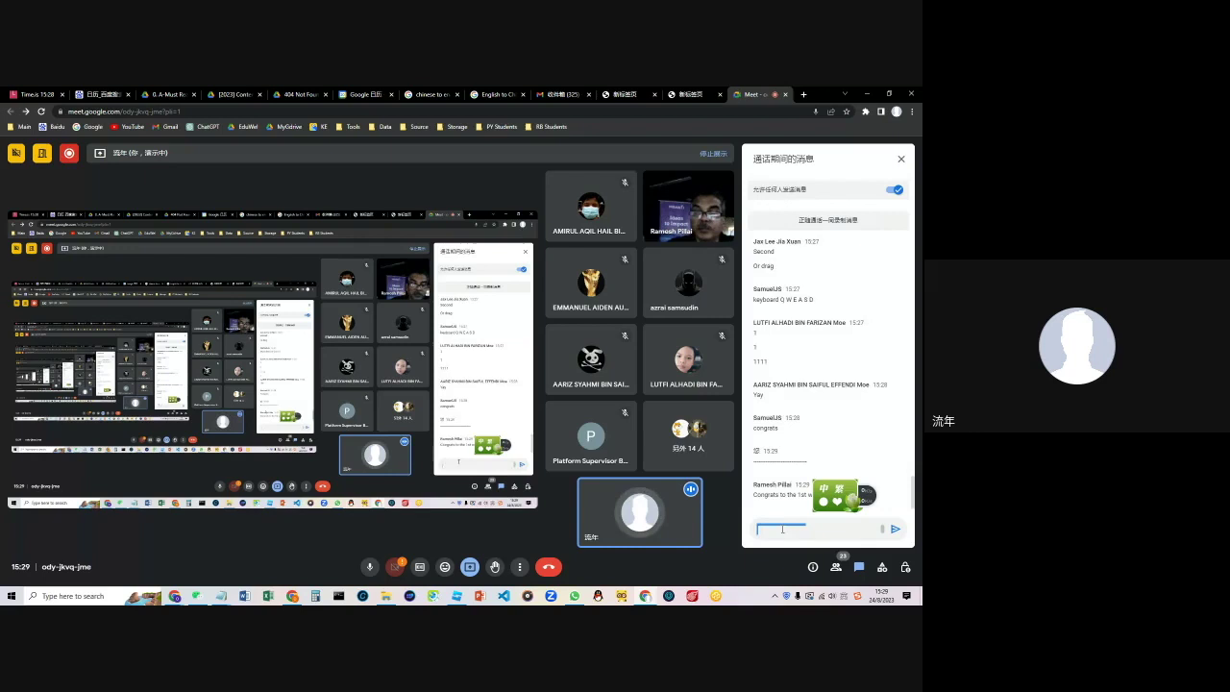
click(220, 598)
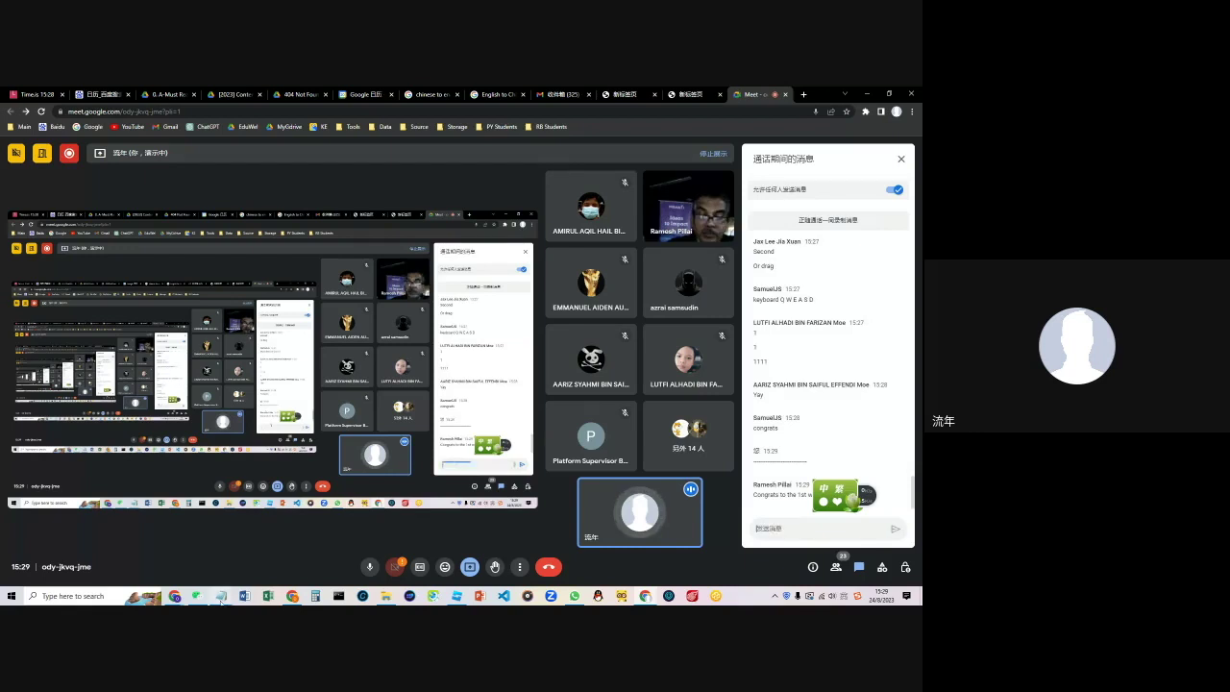
key(Return)
key(Return)
text(Exercise Ses)
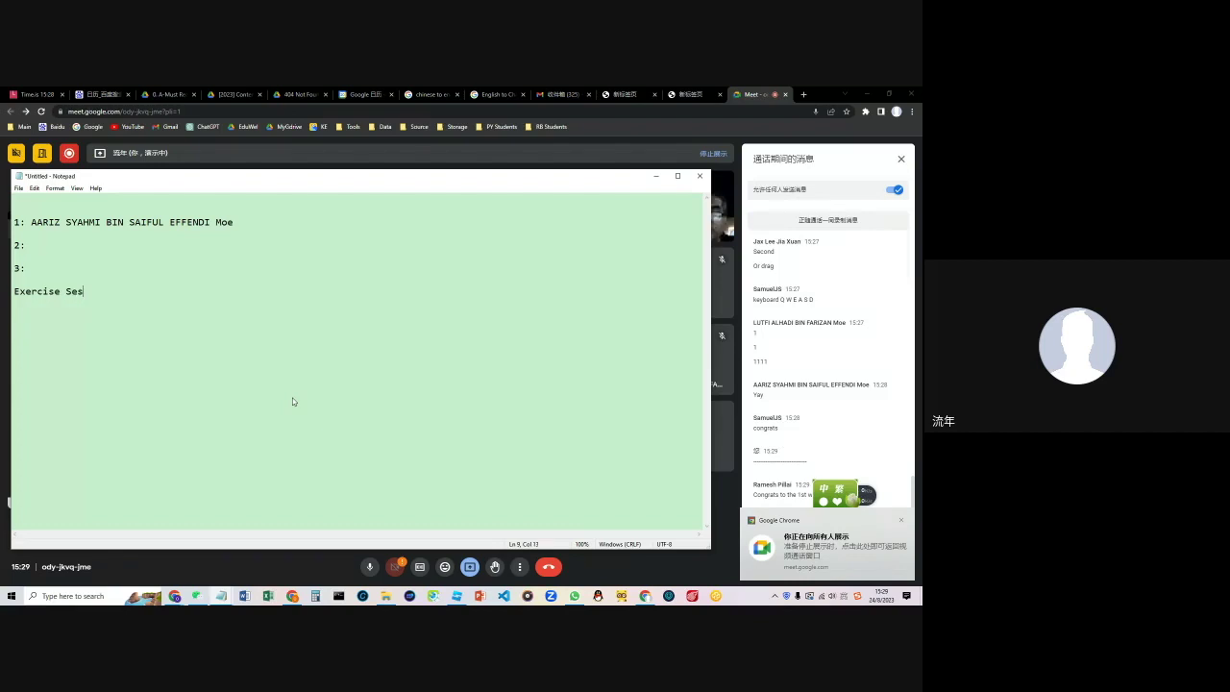
text(sion:)
- Write the task line to add at least 5 models using move, scale, rotate and delete, then select the text
key(Return)
text(-Try to add at)
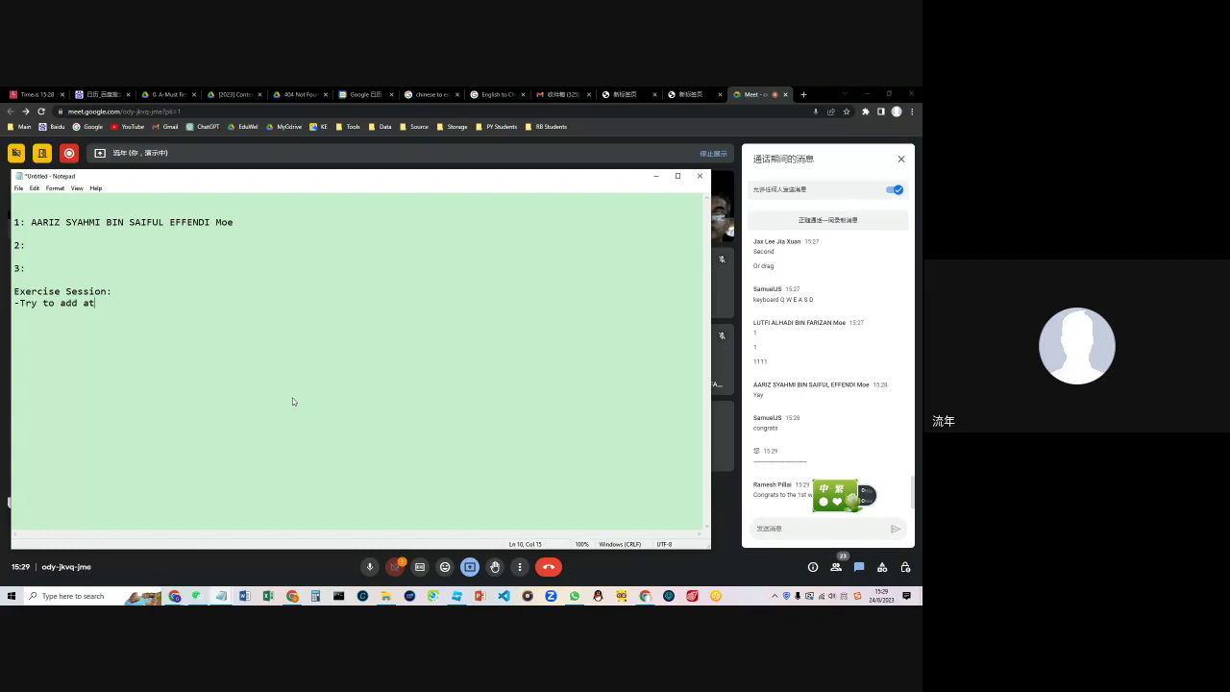
text( least 5 models )
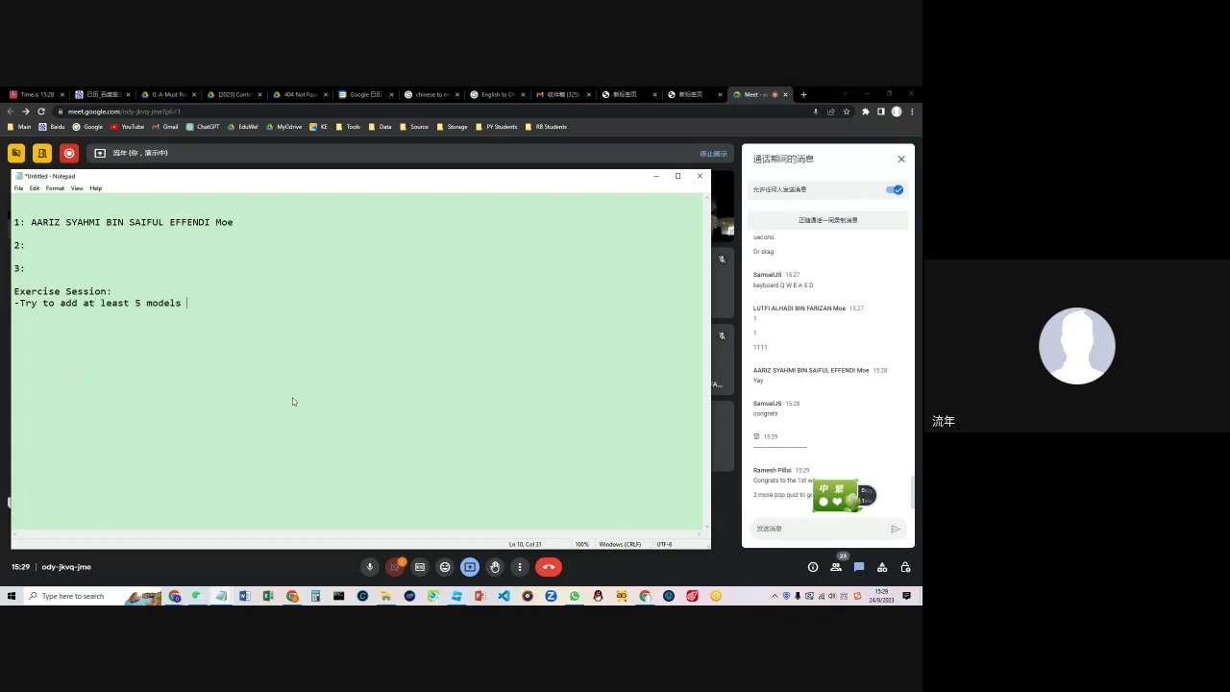
text(in game, and use move, s)
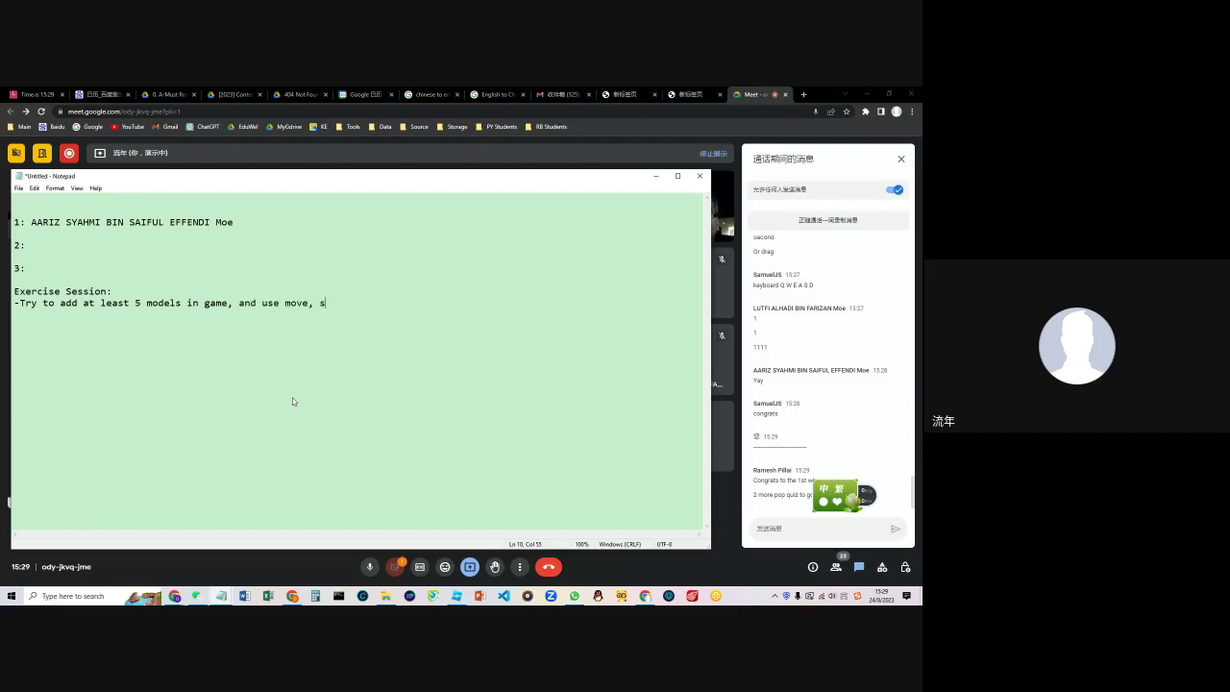
text(cale, rotate, and delete function to a)
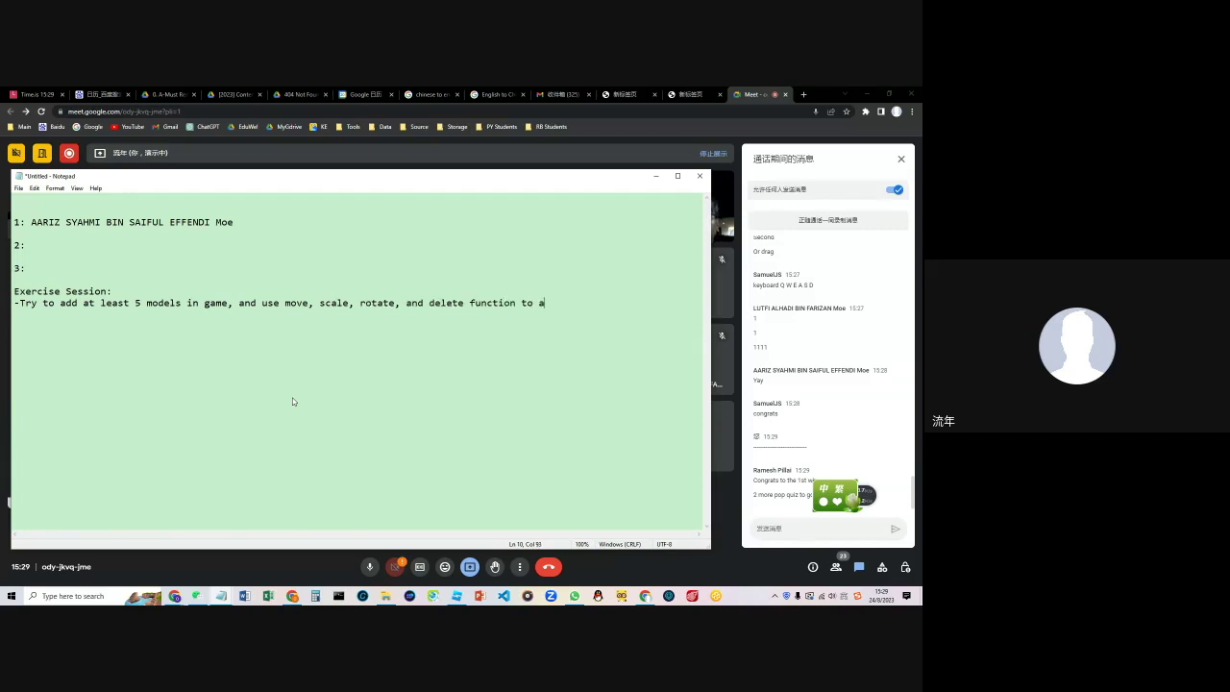
text(rrange them accoridngly in ga)
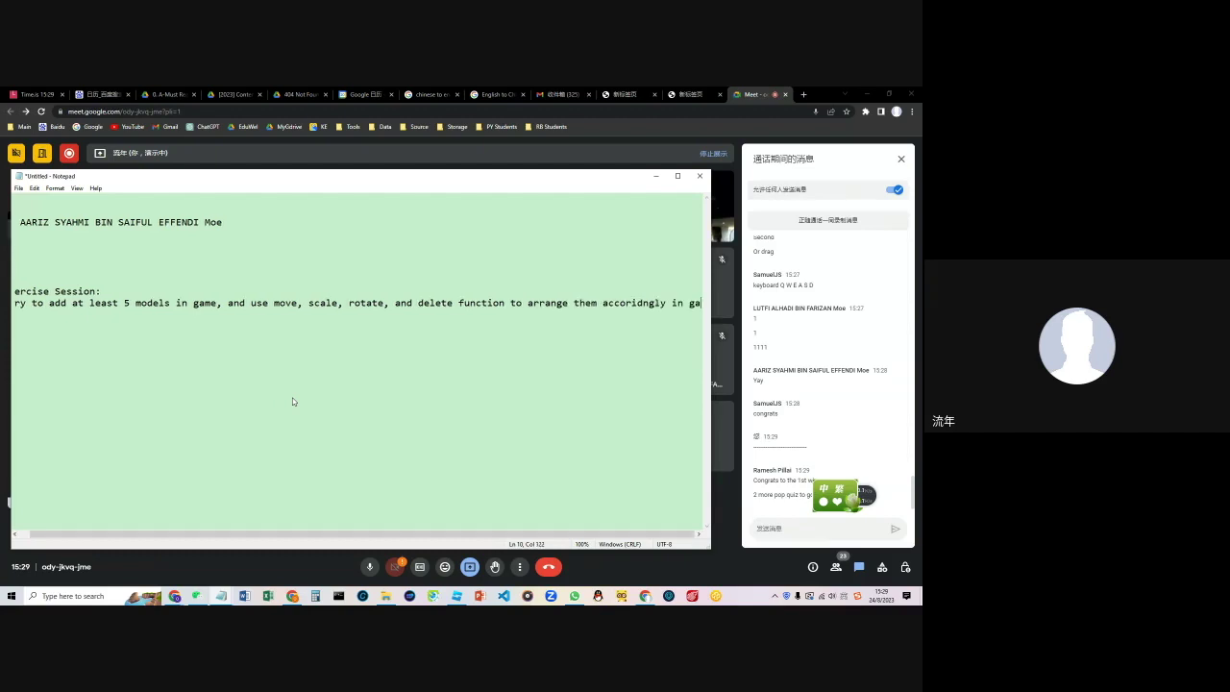
text(me)
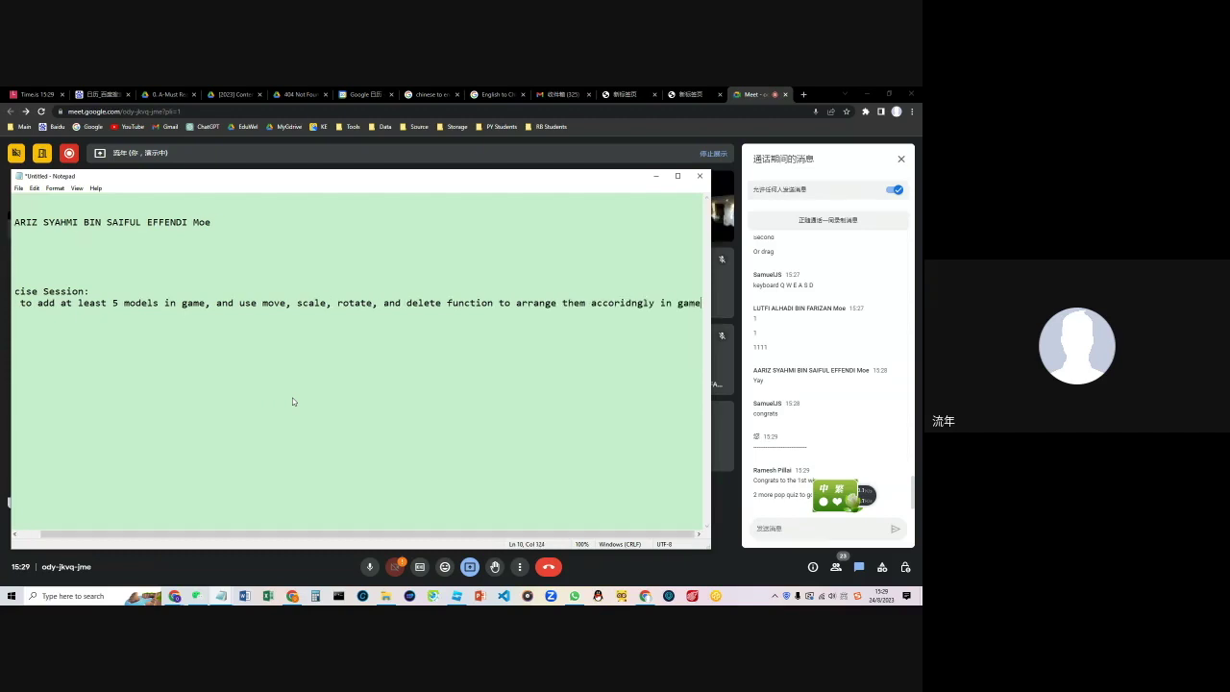
drag(700, 303, 13, 291)
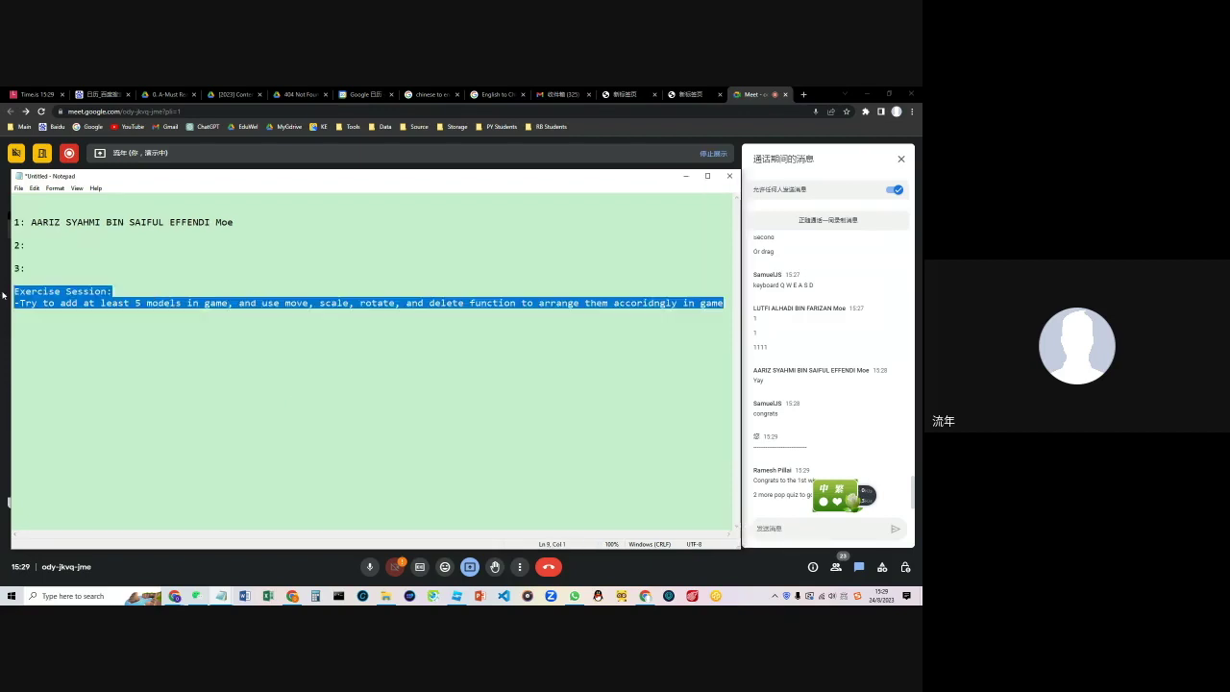
click(685, 176)
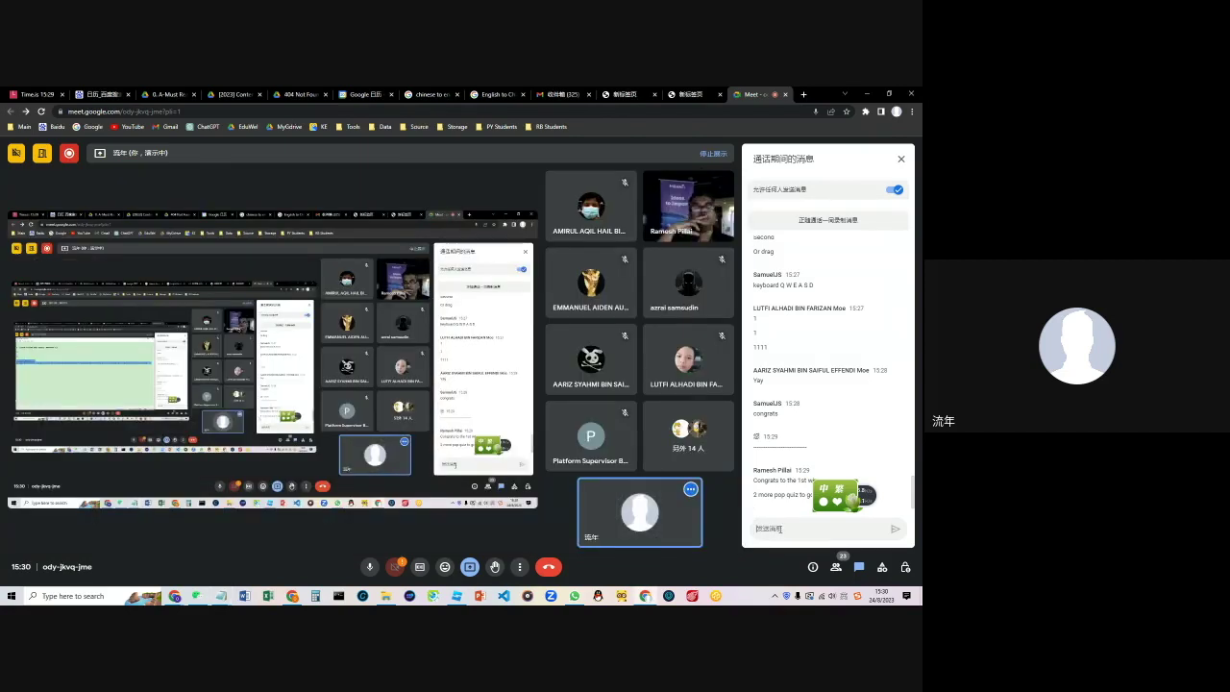
- Type '——————', paste the Exercise Session instructions after it, and send the message
click(779, 528)
text(——————)
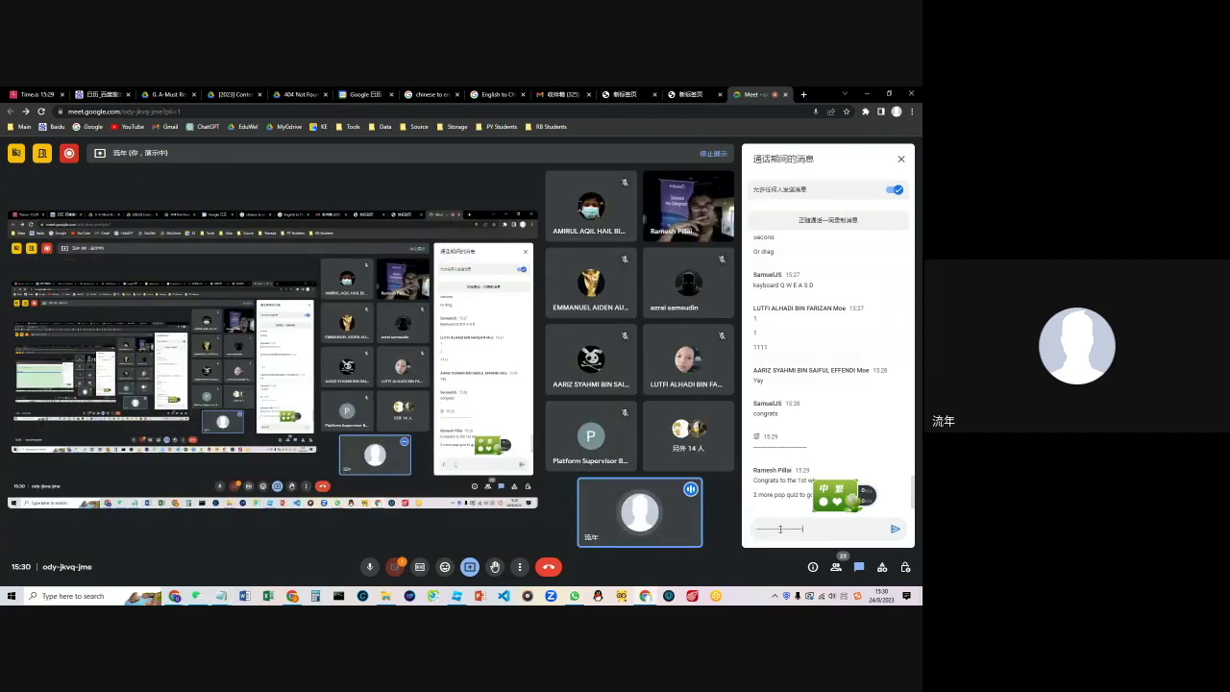
key(ctrl+v)
key(Return)
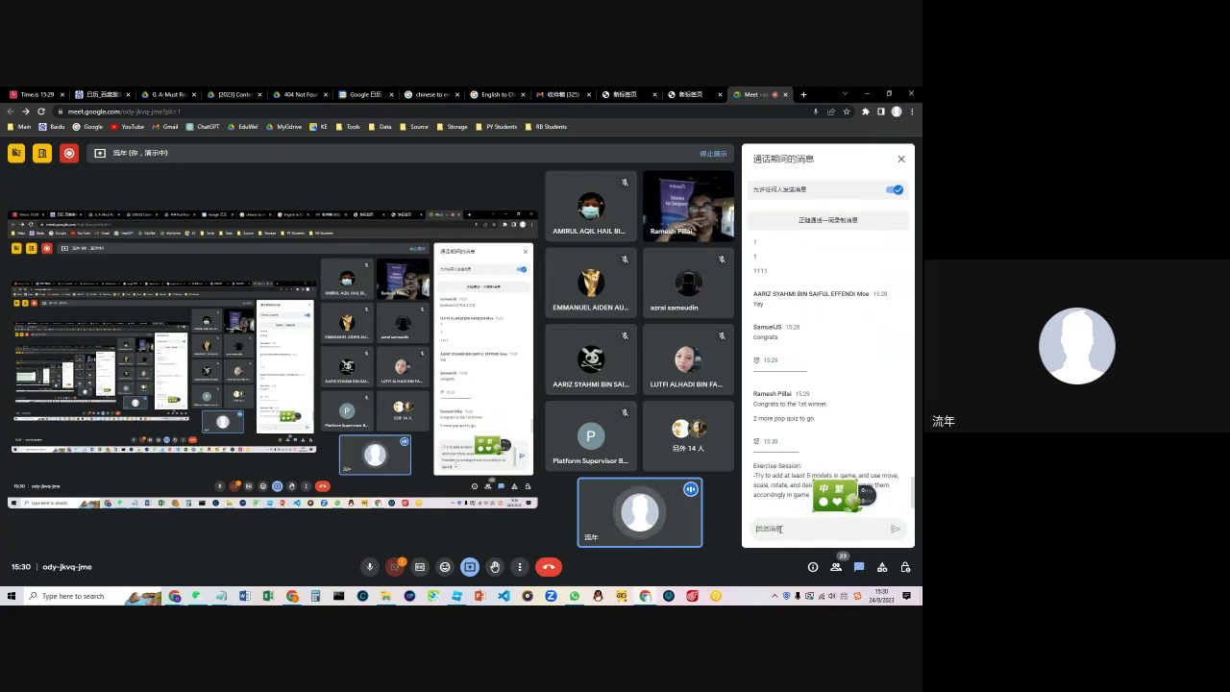
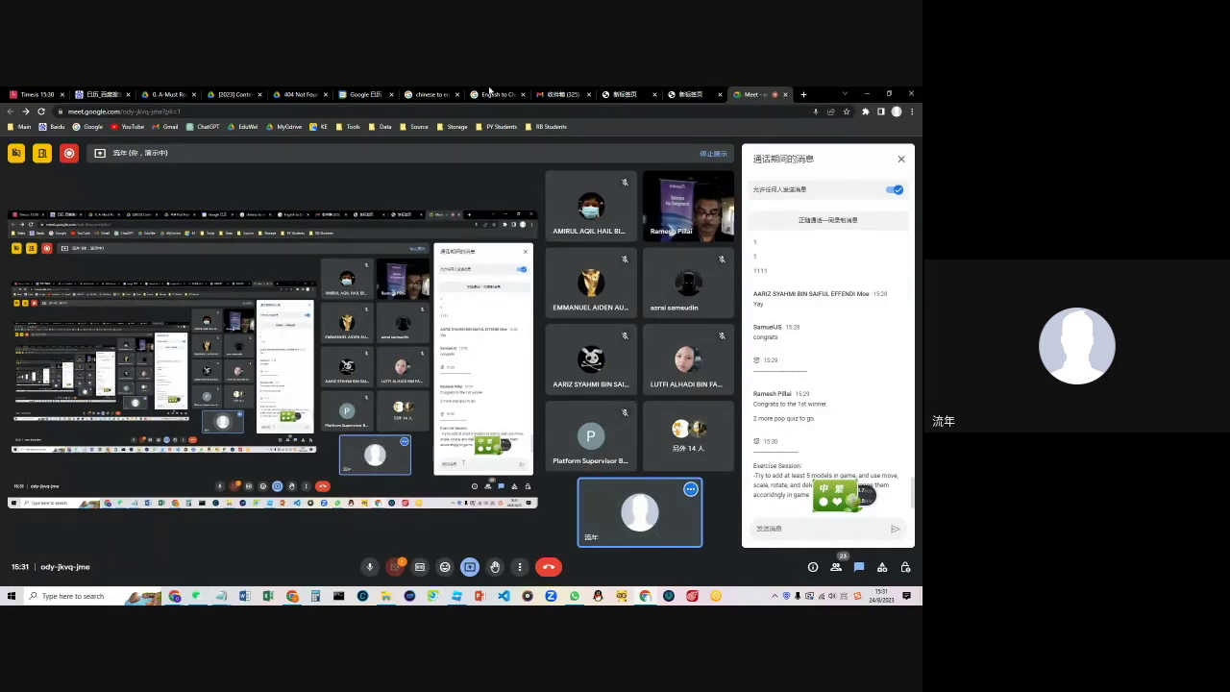
- Bring Roblox Studio forward and delete the old restaurant and the Koenigsegg car
key(alt+Tab)
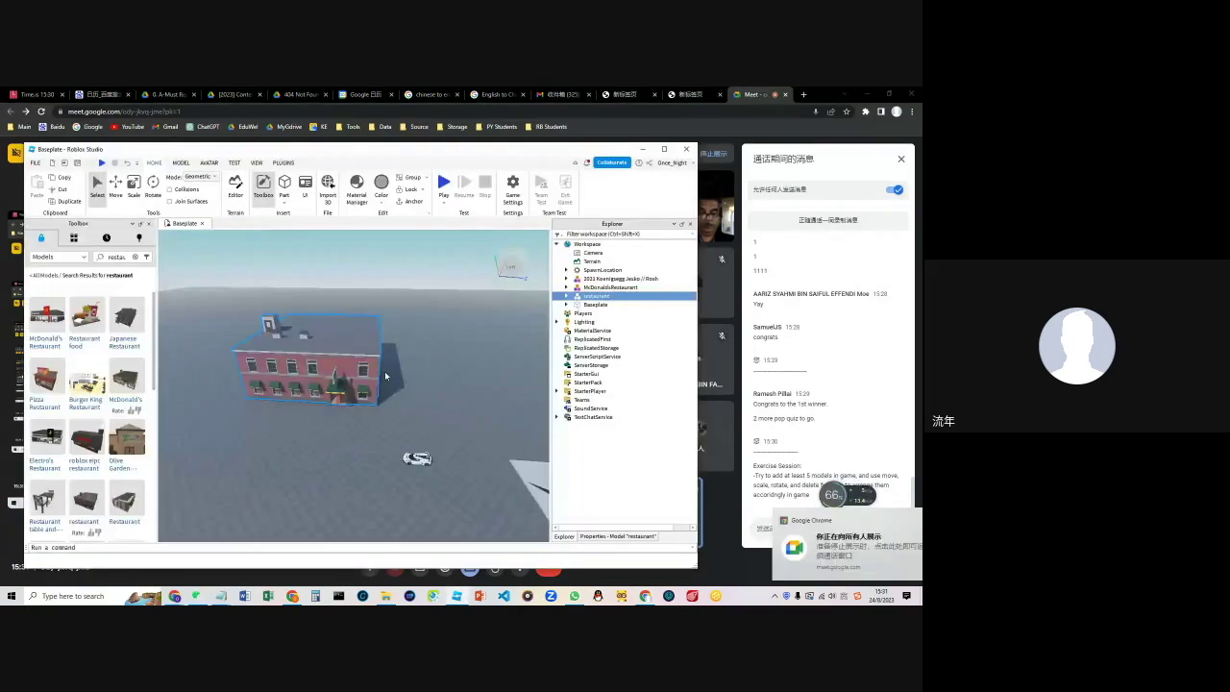
mouse_move(404, 154)
mouse_down()
mouse_move(621, 161)
mouse_move(410, 155)
mouse_up()
key(Delete)
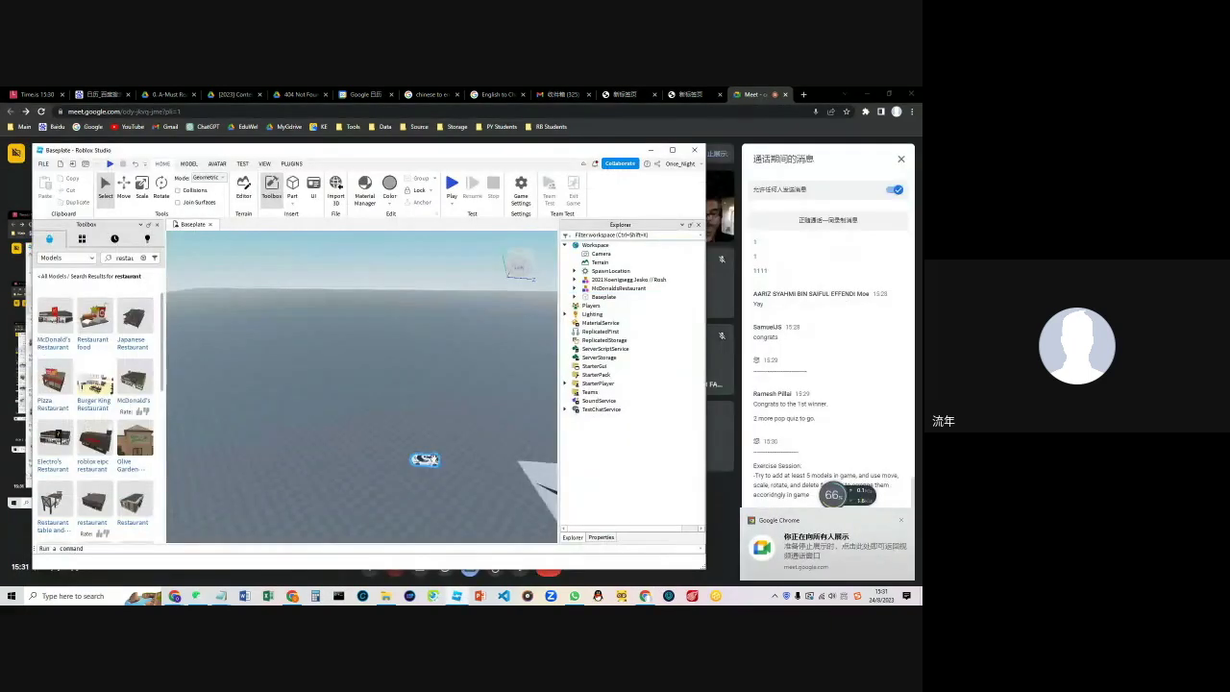
click(425, 460)
key(Delete)
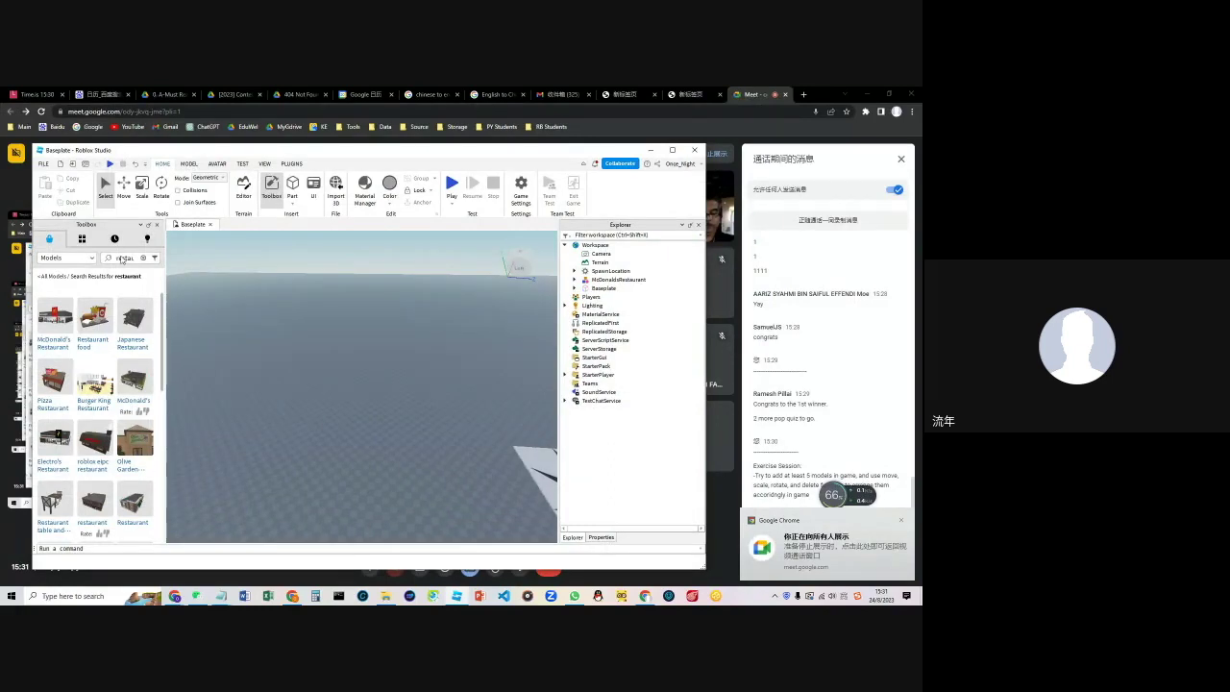
- Search the Toolbox for 'restaurant' and insert a restaurant model into the world
click(130, 258)
key(BackSpace)
key(BackSpace)
key(BackSpace)
key(BackSpace)
key(BackSpace)
key(BackSpace)
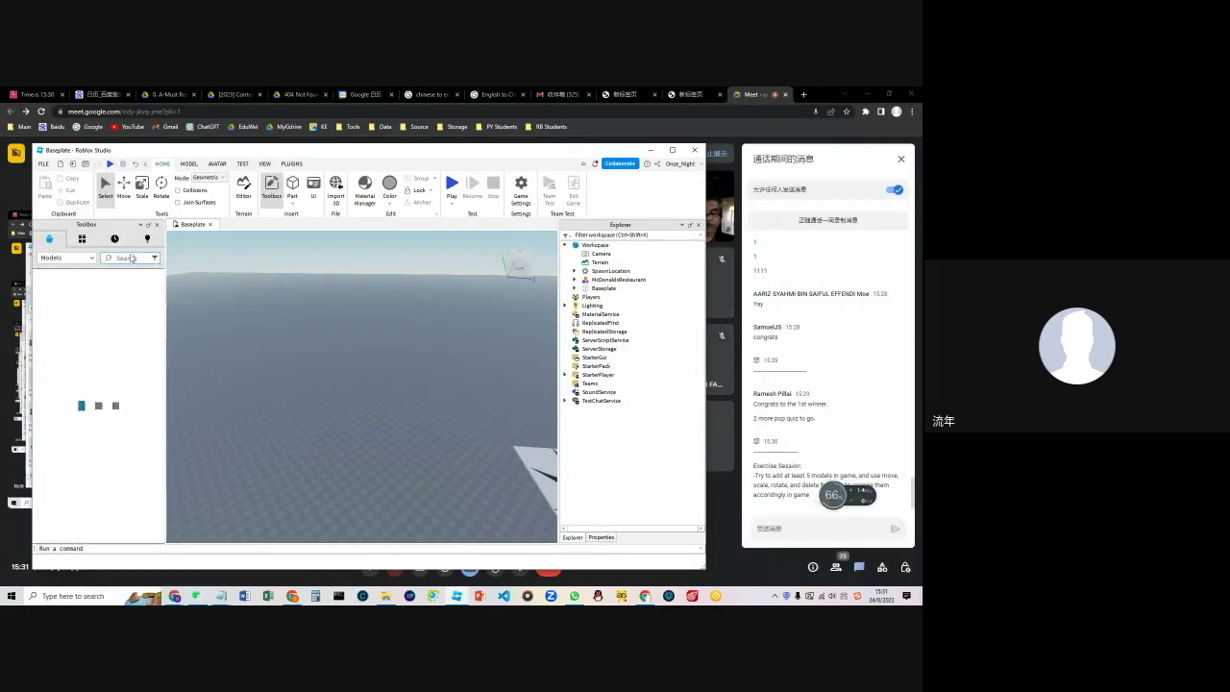
click(128, 258)
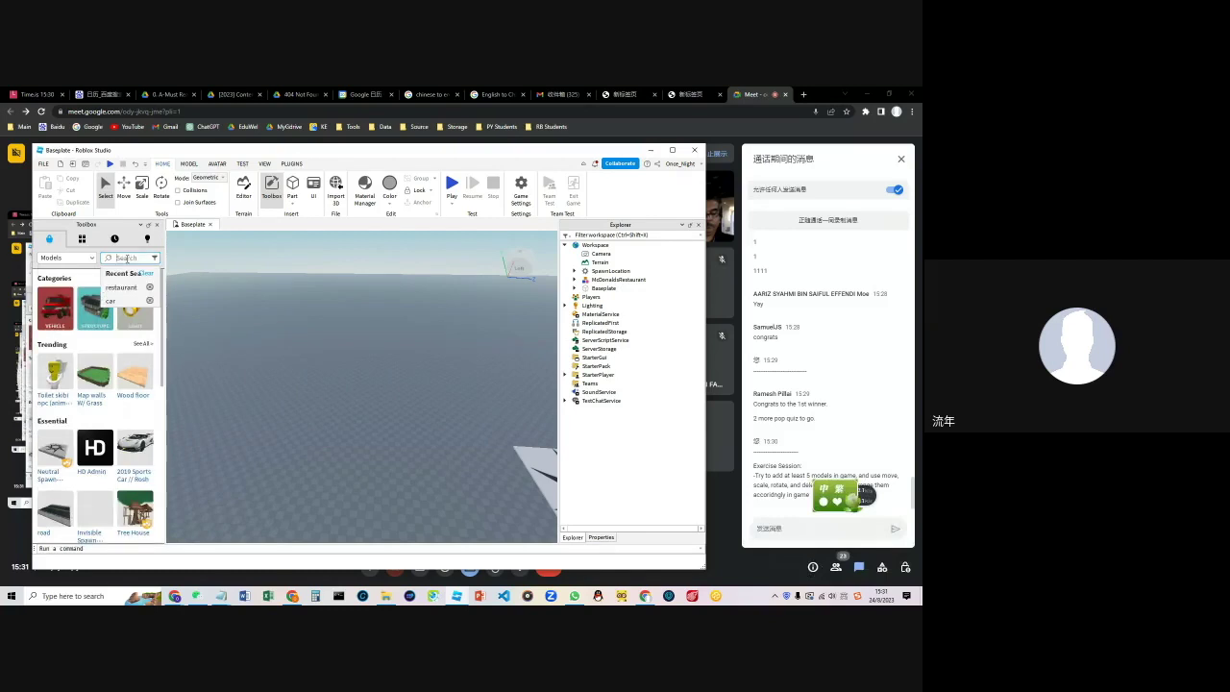
text(res)
key(BackSpace)
text(s)
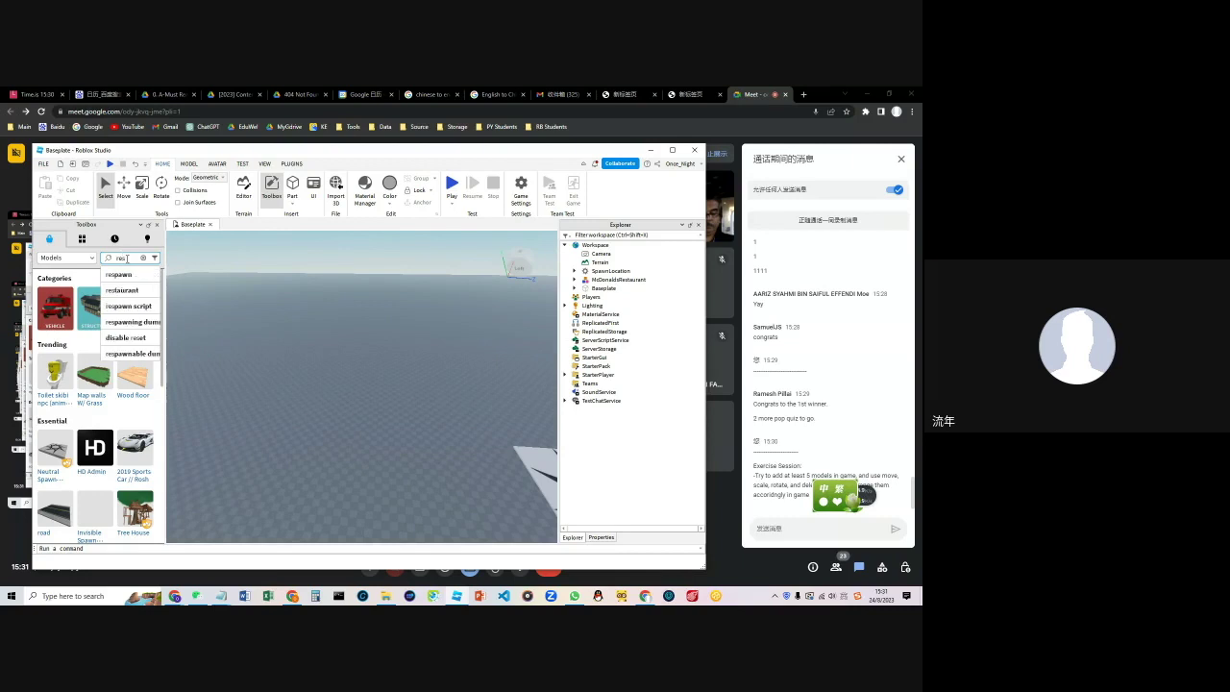
click(122, 290)
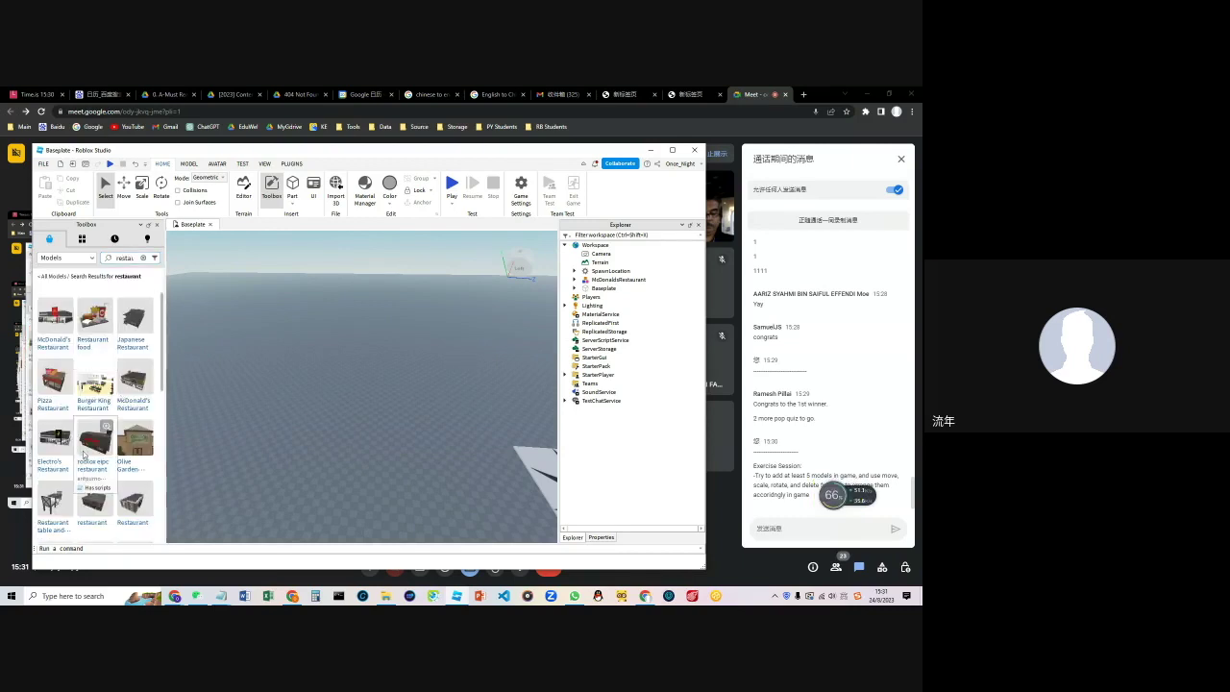
scroll(90, 481, down, 1)
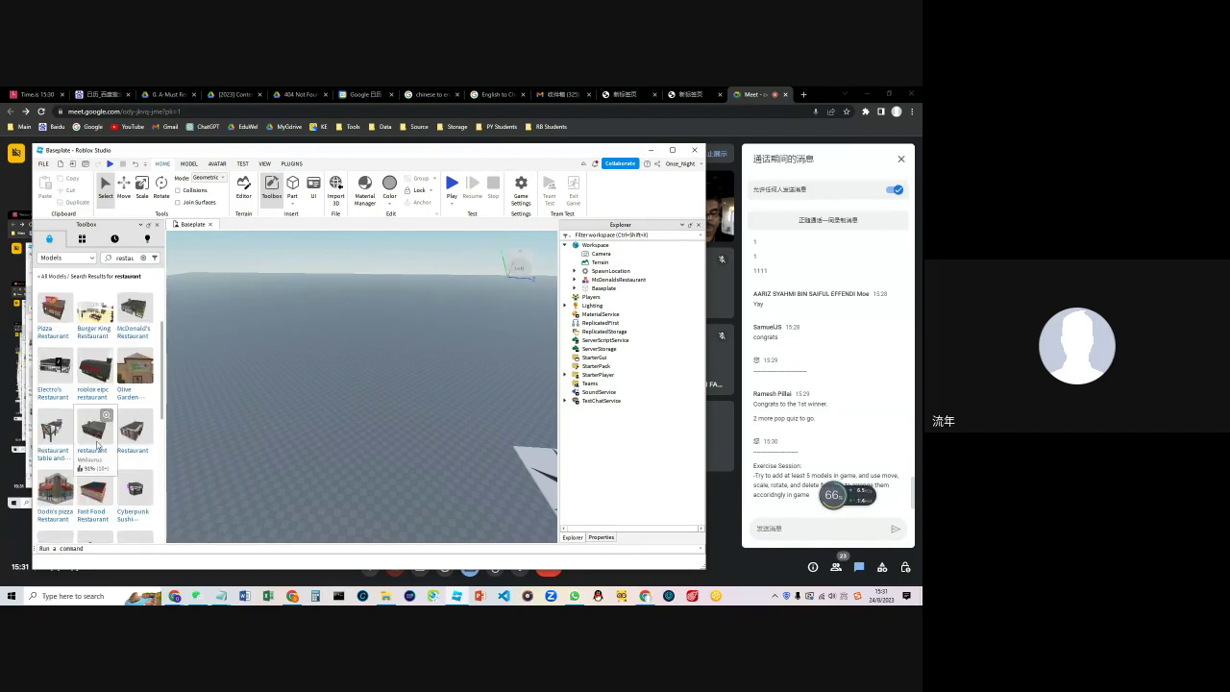
click(93, 428)
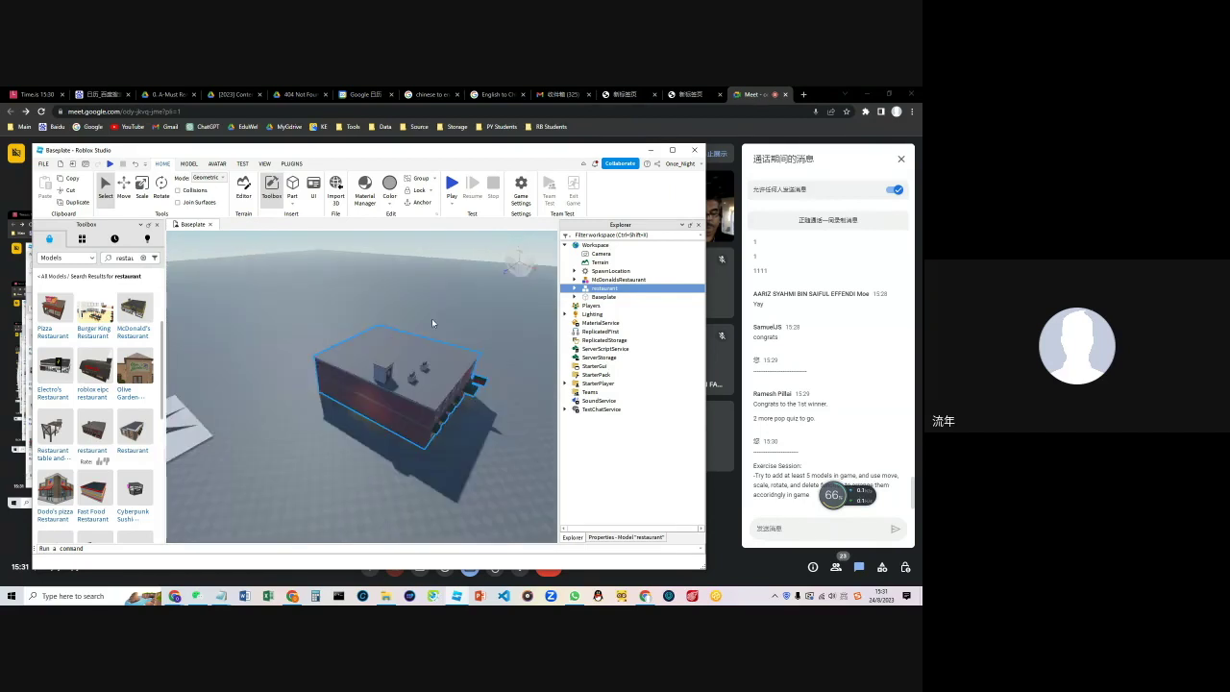
- Rotate the new restaurant around its vertical axis with the Rotate tool
key(ctrl+4)
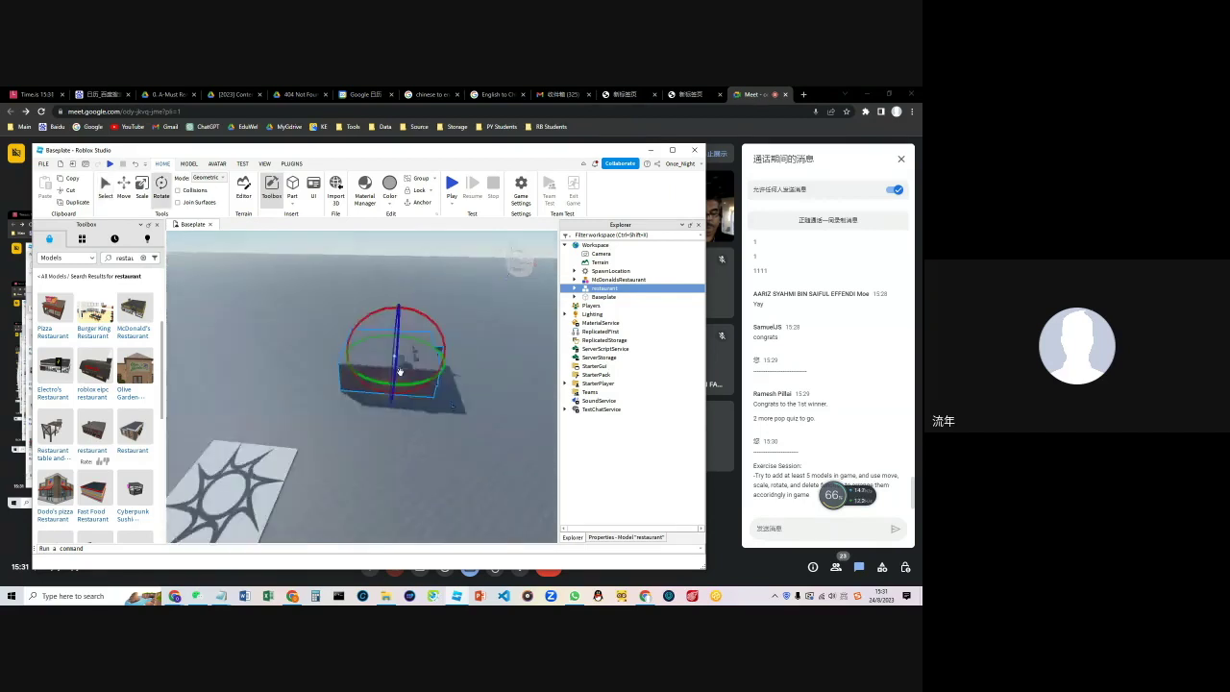
drag(399, 371, 319, 357)
drag(403, 382, 358, 380)
click(133, 260)
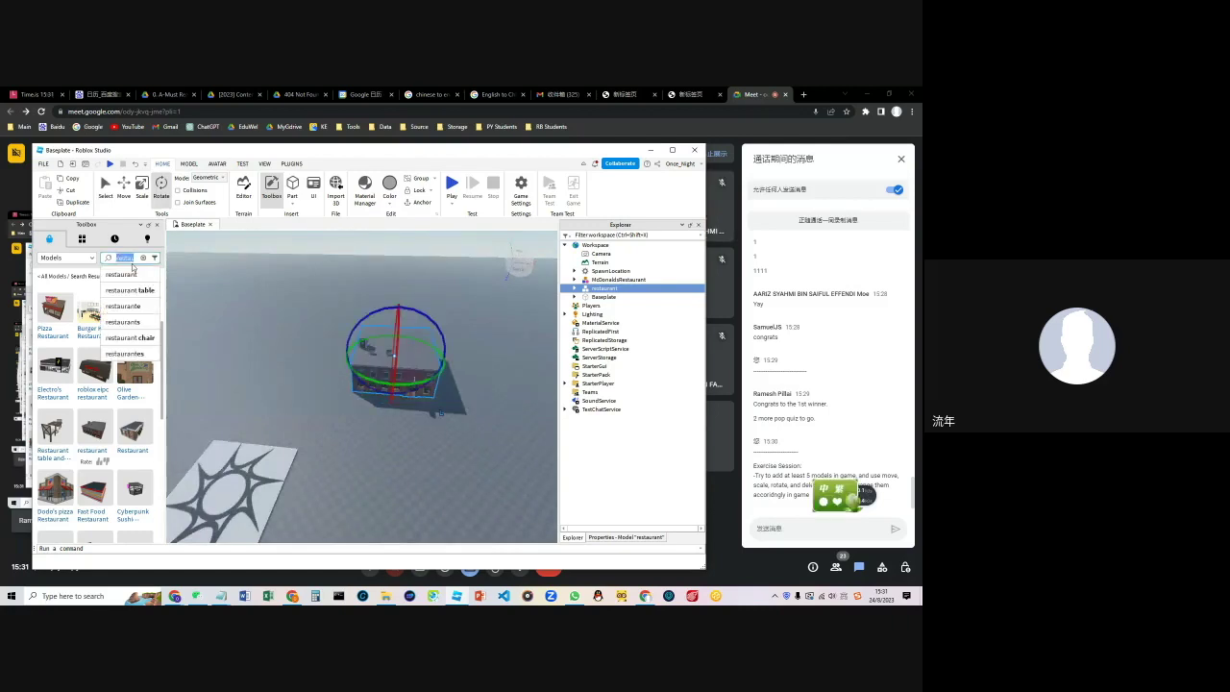
- Search for 'road' and place two straight Road pieces side by side
text(road)
key(Return)
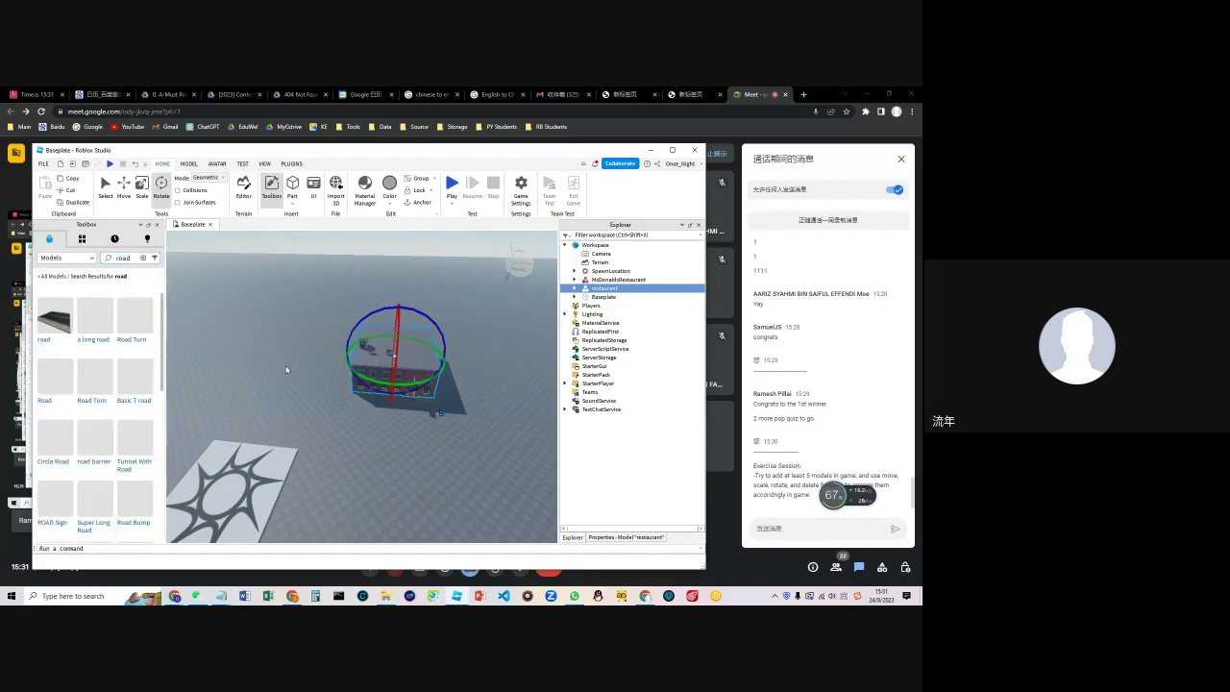
drag(57, 336, 441, 430)
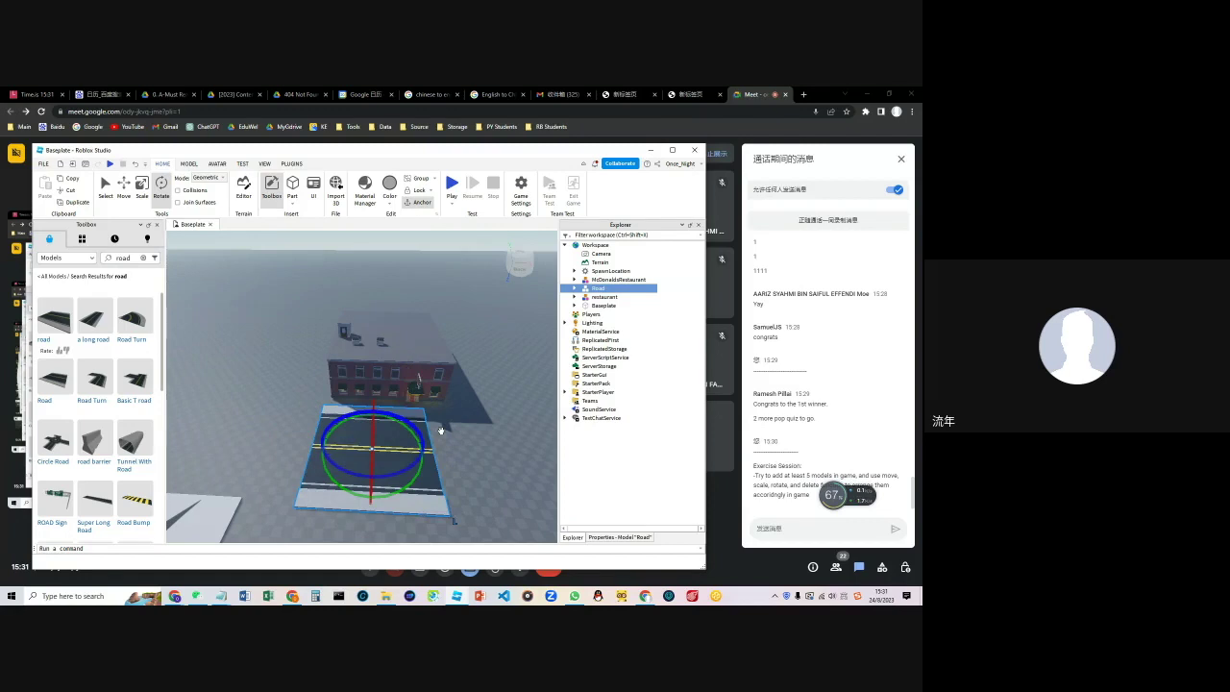
key(a)
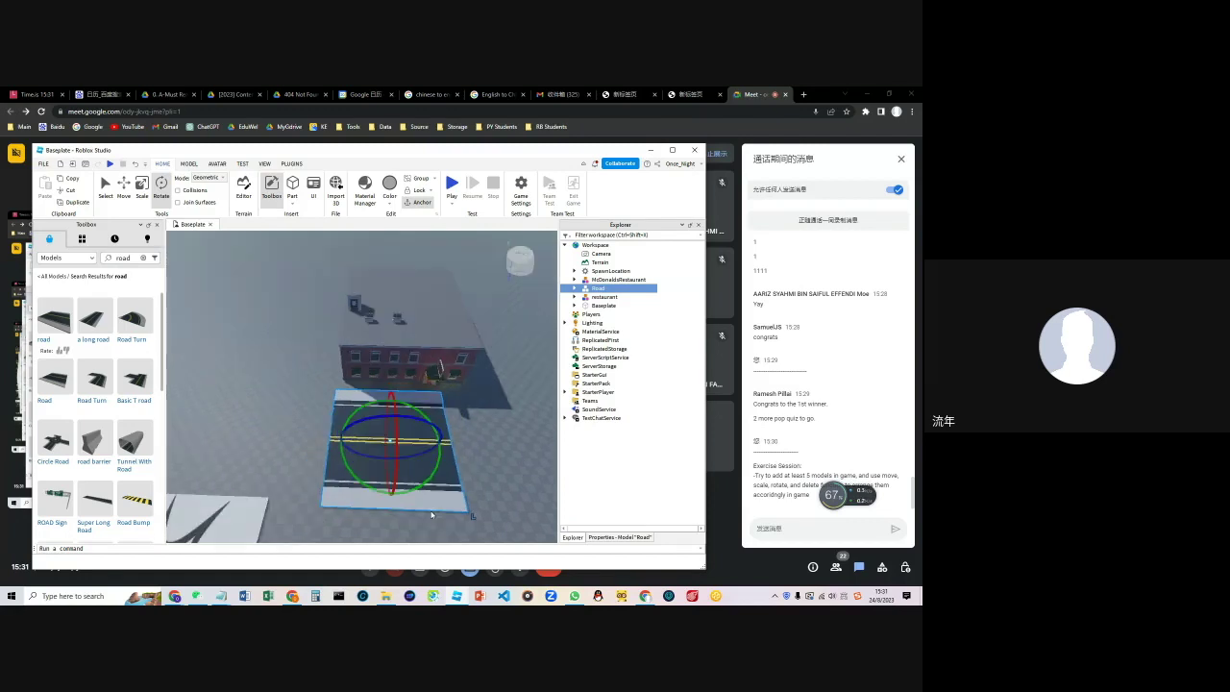
key(ctrl+z)
key(ctrl+z)
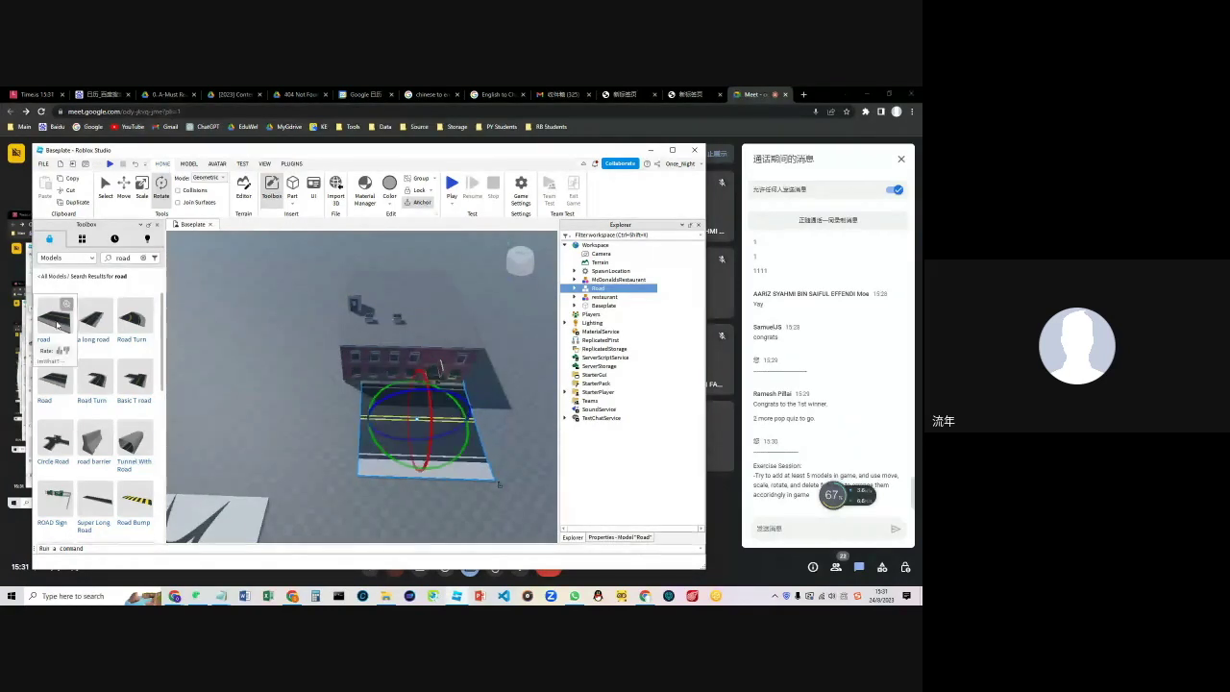
drag(57, 325, 330, 456)
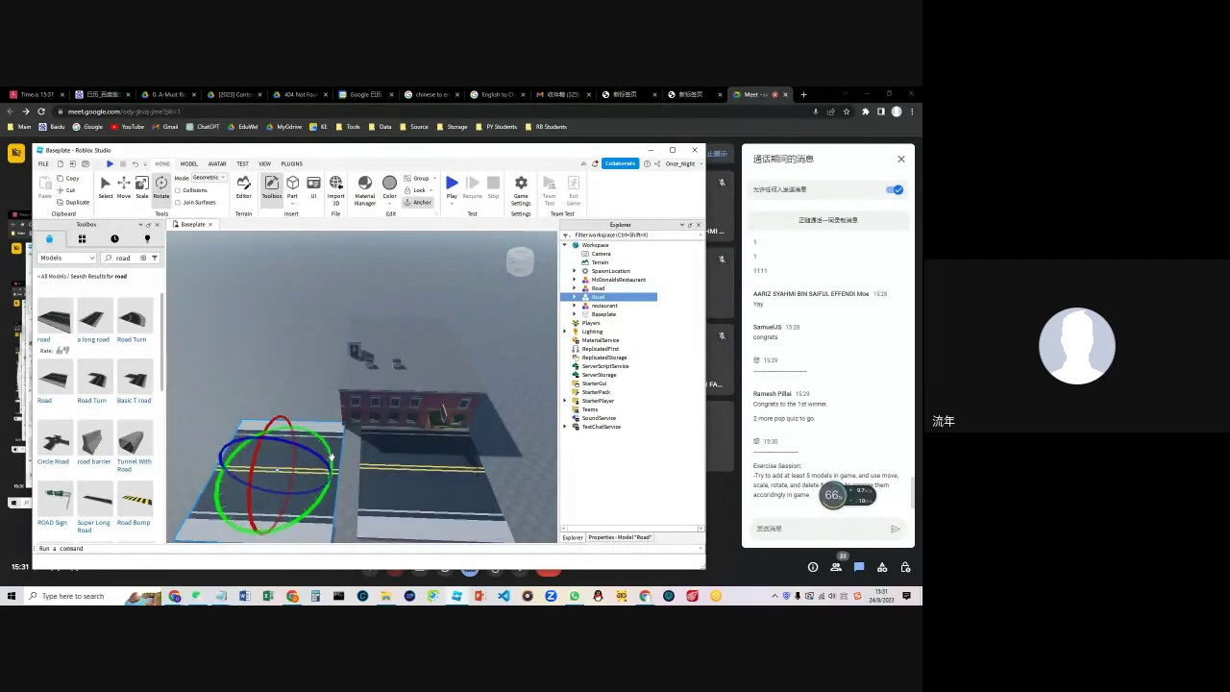
scroll(336, 442, down, 2)
drag(344, 423, 357, 421)
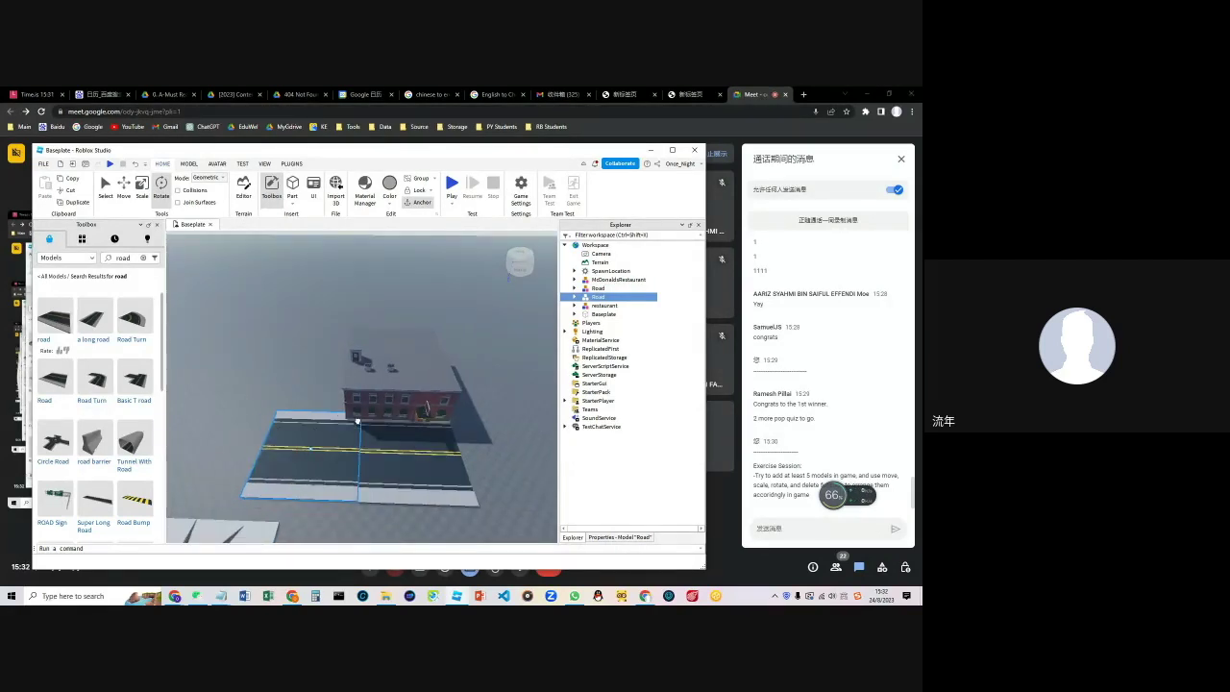
right_drag(358, 420, 423, 411)
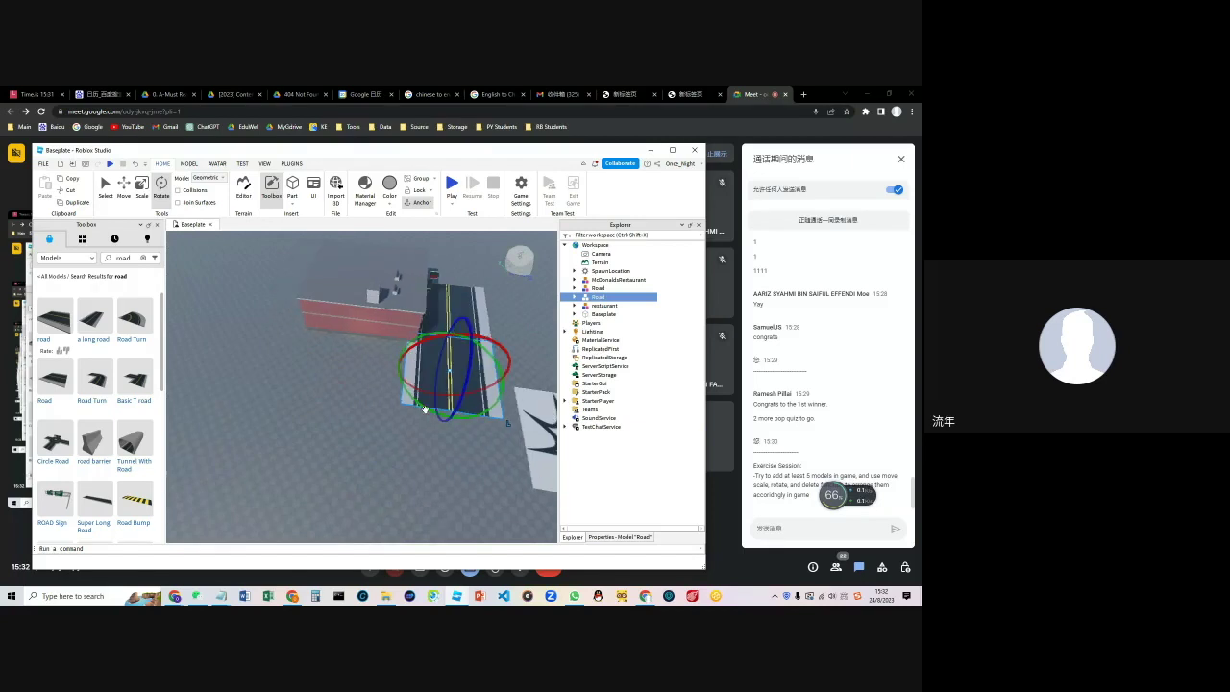
- Insert a Road Turn, rotate it and move it to join the straight road
click(134, 317)
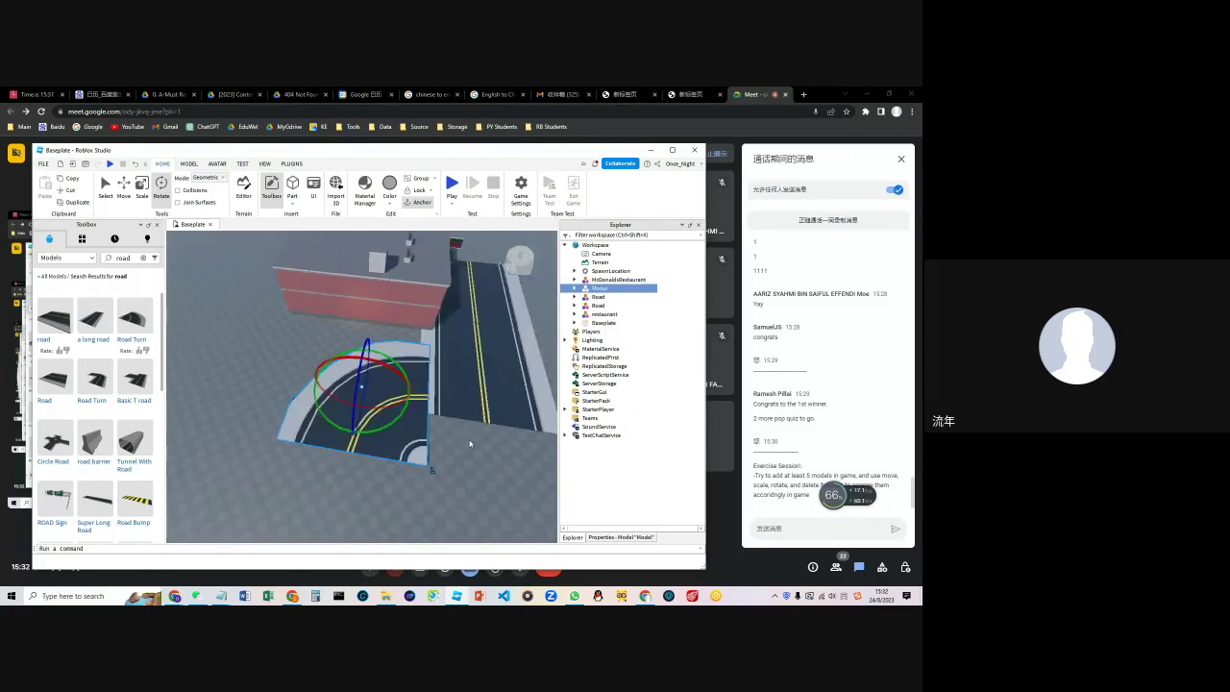
right_drag(470, 443, 285, 425)
drag(285, 424, 382, 406)
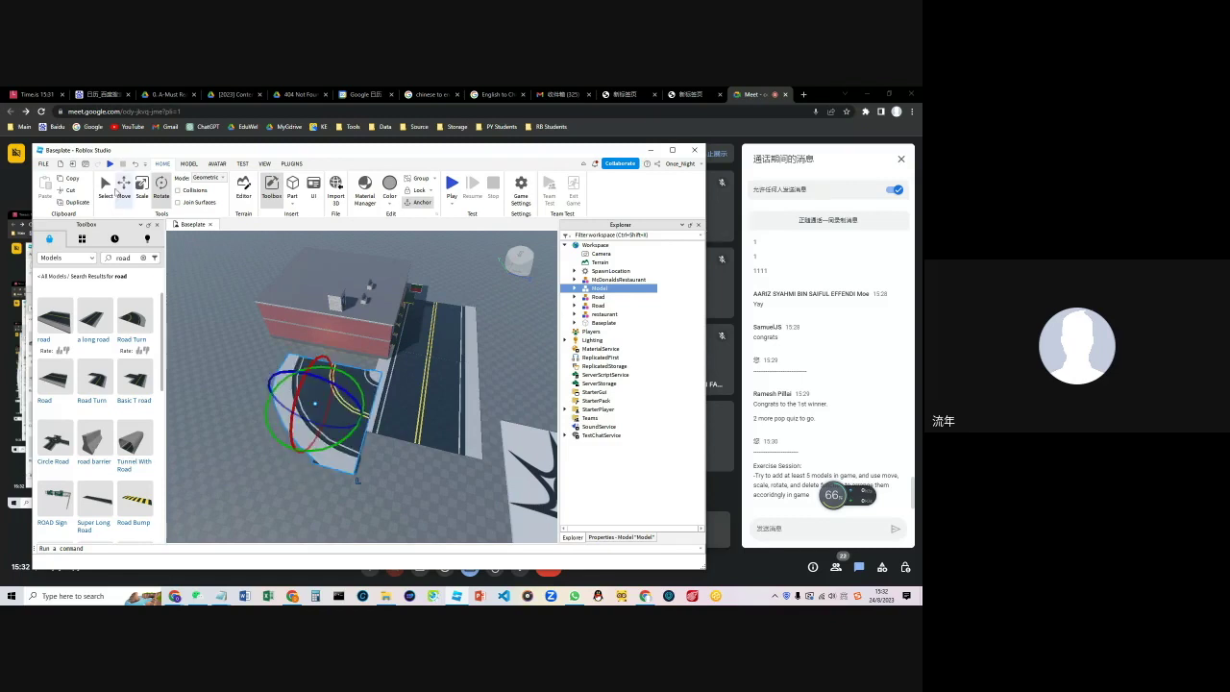
key(ctrl+2)
drag(382, 405, 416, 449)
right_drag(416, 449, 394, 395)
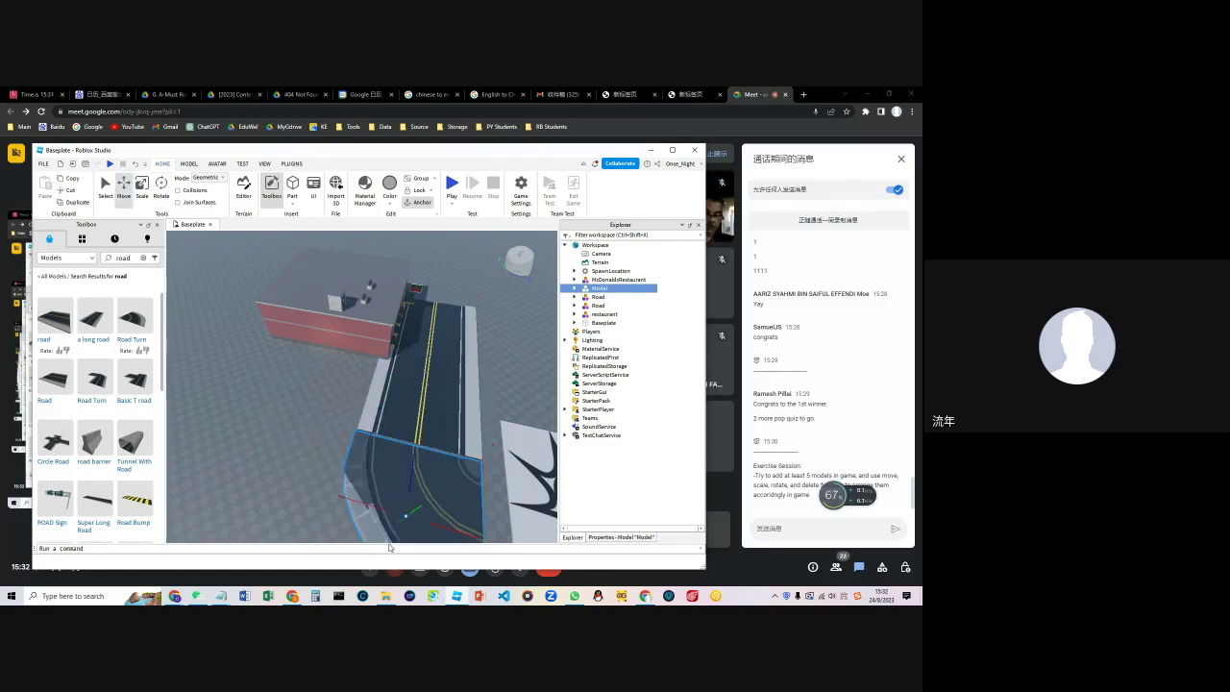
key(f)
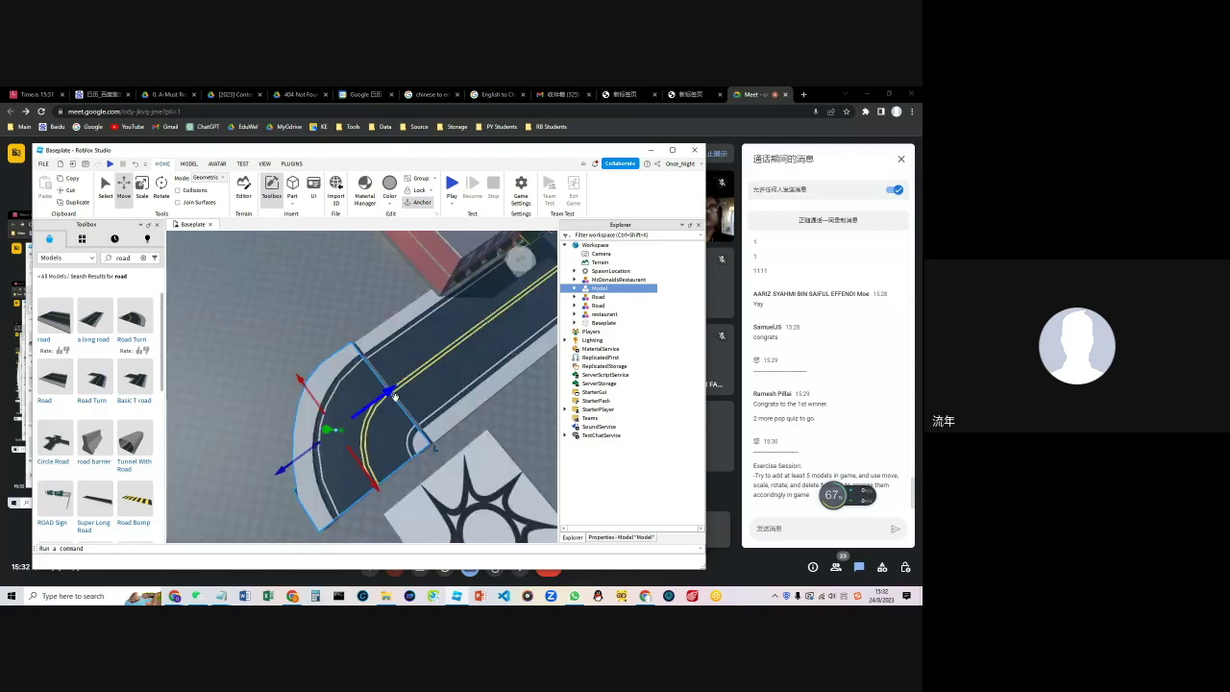
drag(394, 396, 389, 391)
drag(363, 457, 366, 462)
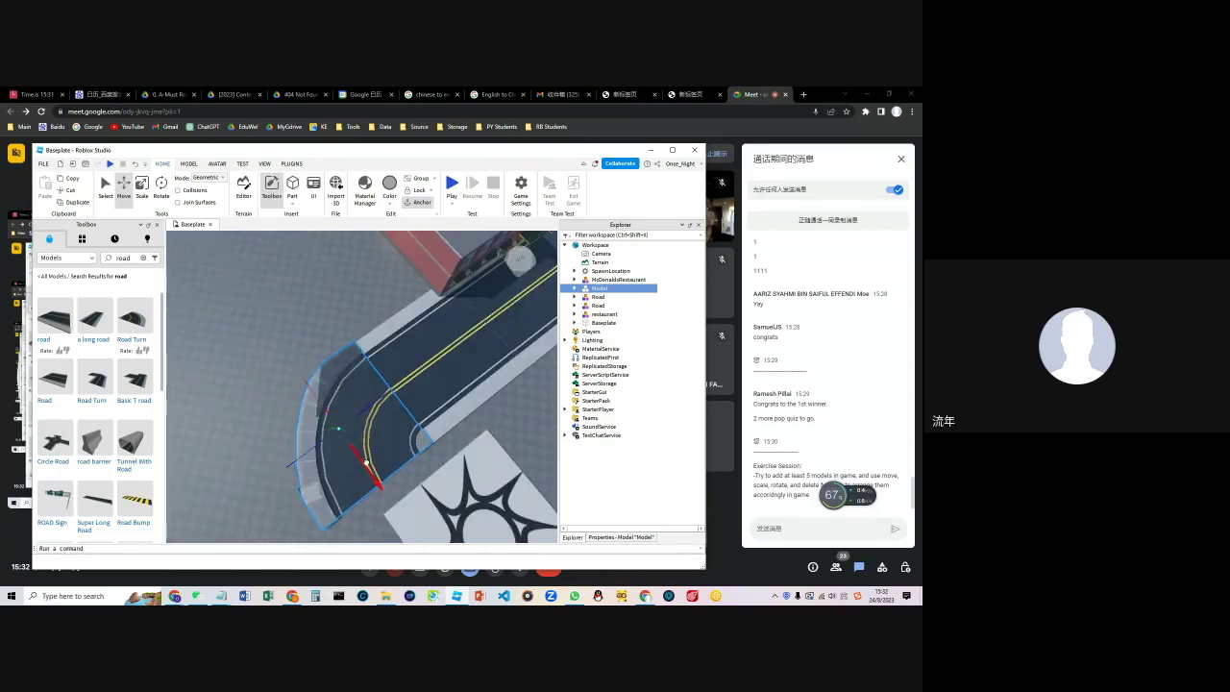
right_drag(366, 462, 439, 466)
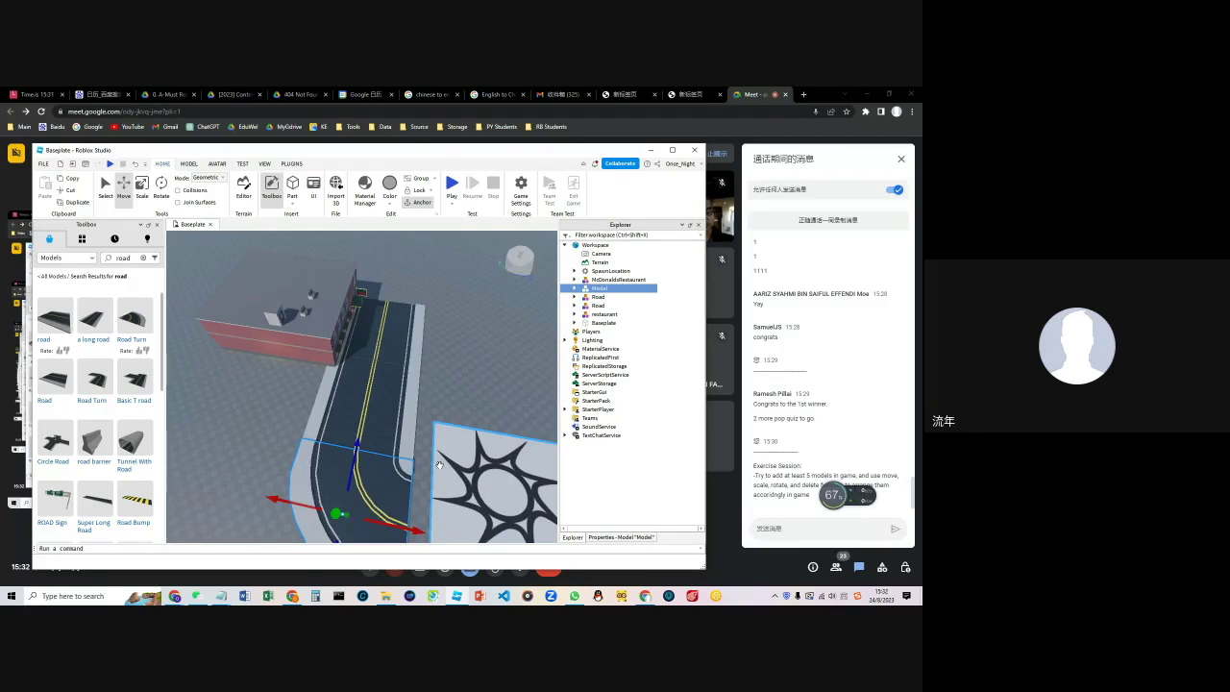
- Move the SpawnLocation tile to the road's bend
scroll(437, 461, down, 2)
click(435, 456)
scroll(441, 369, down, 2)
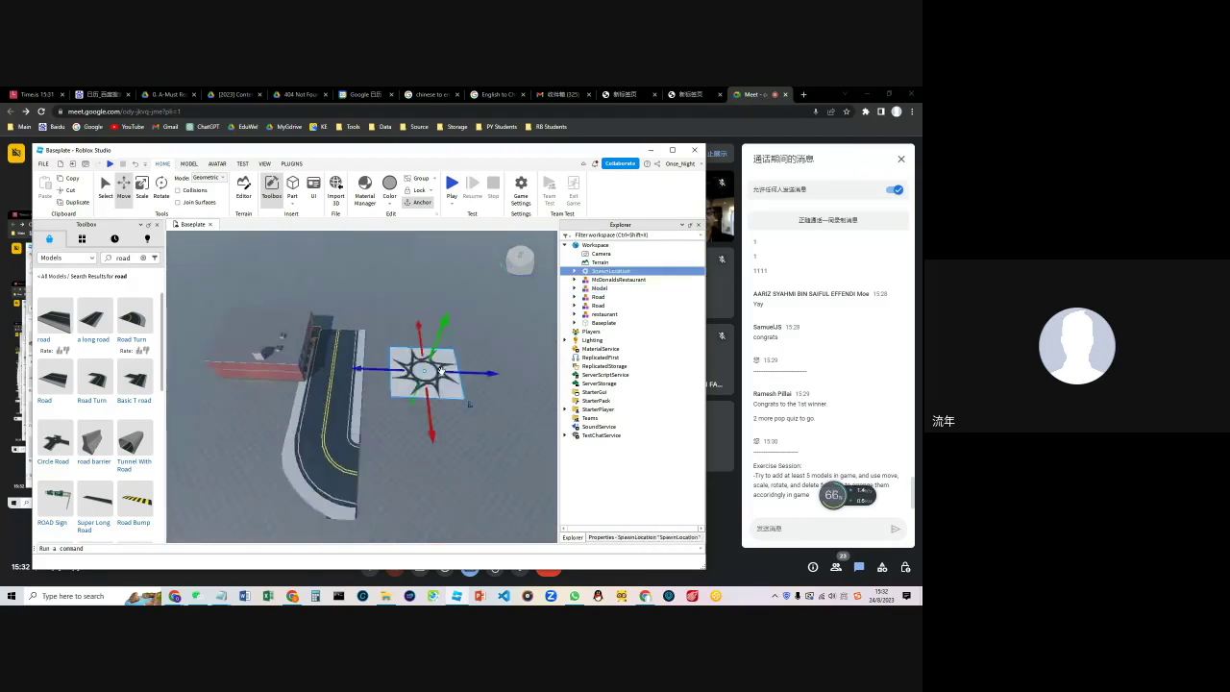
drag(441, 370, 419, 476)
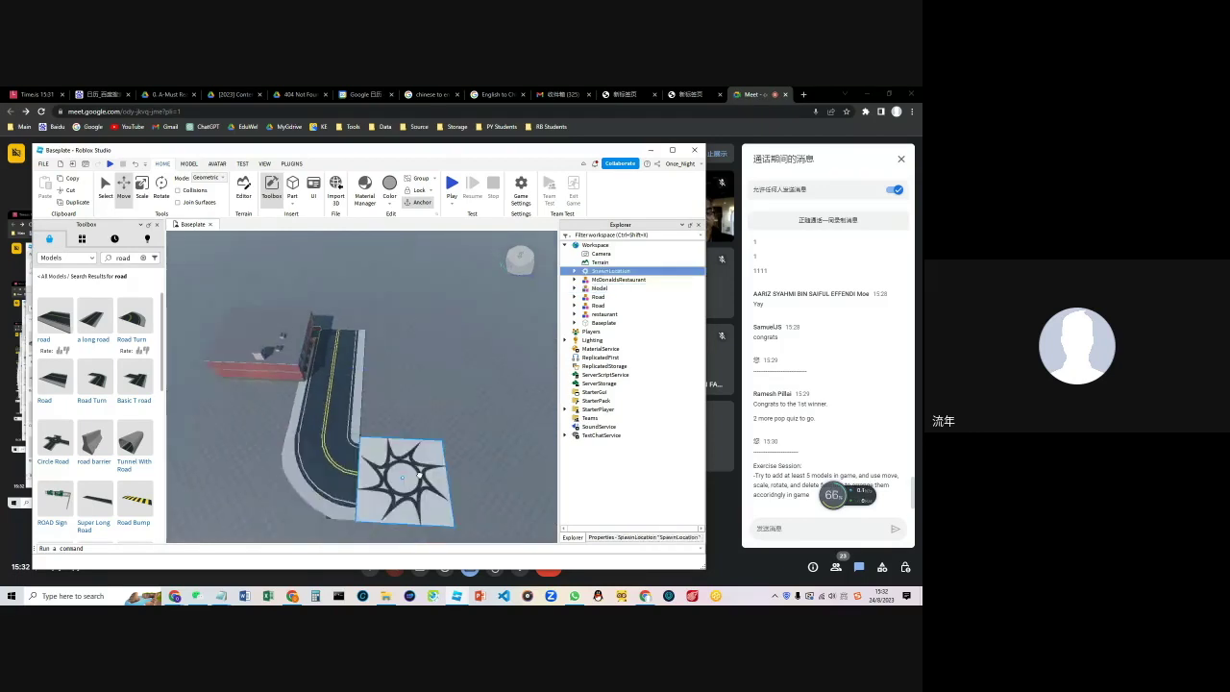
scroll(187, 276, up, 2)
- Search the Toolbox for 'garden' models and browse the results
click(123, 257)
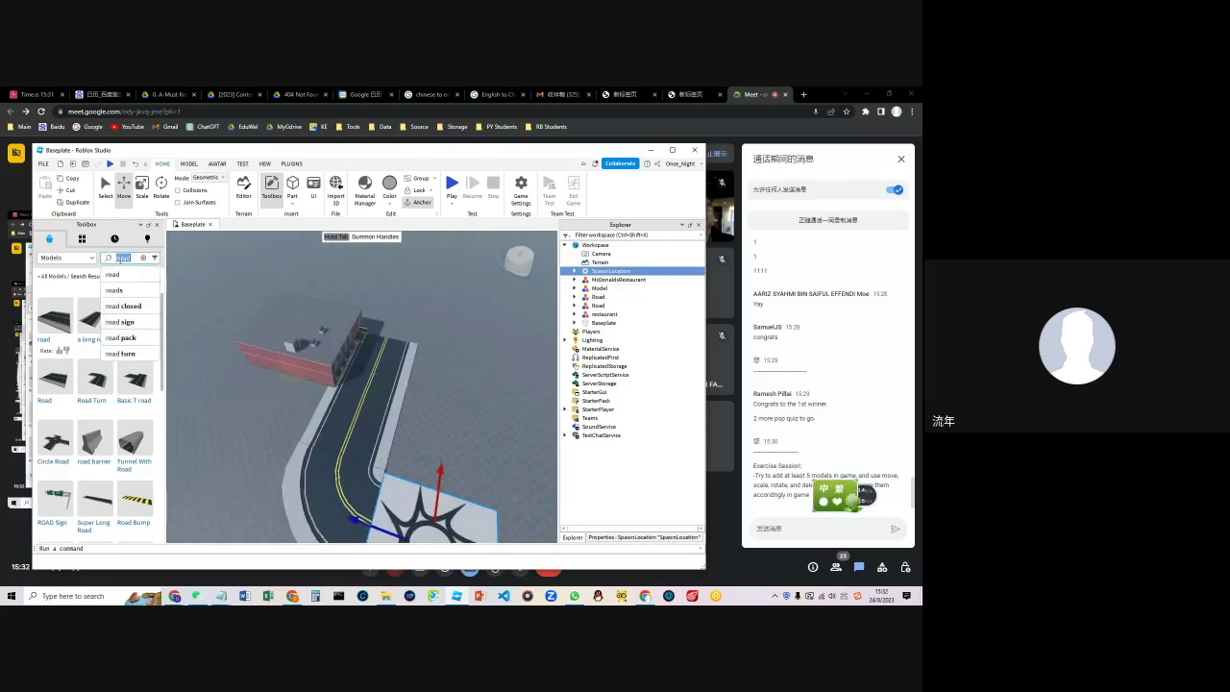
text(garden)
key(Return)
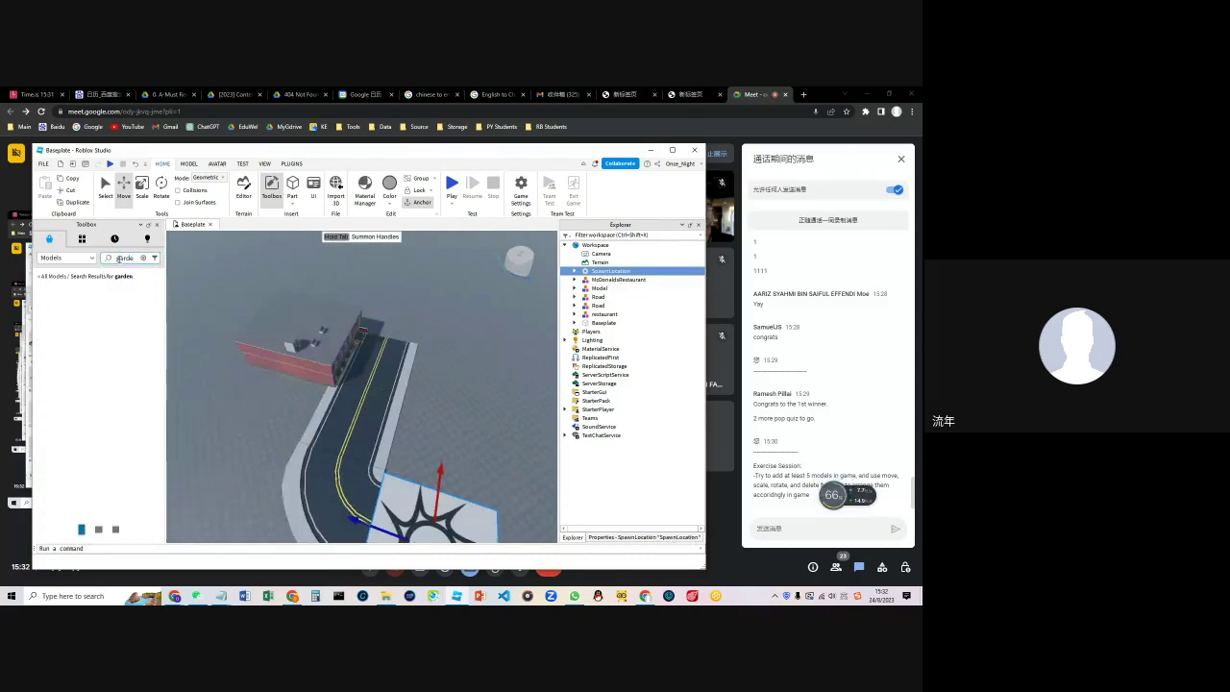
key(a)
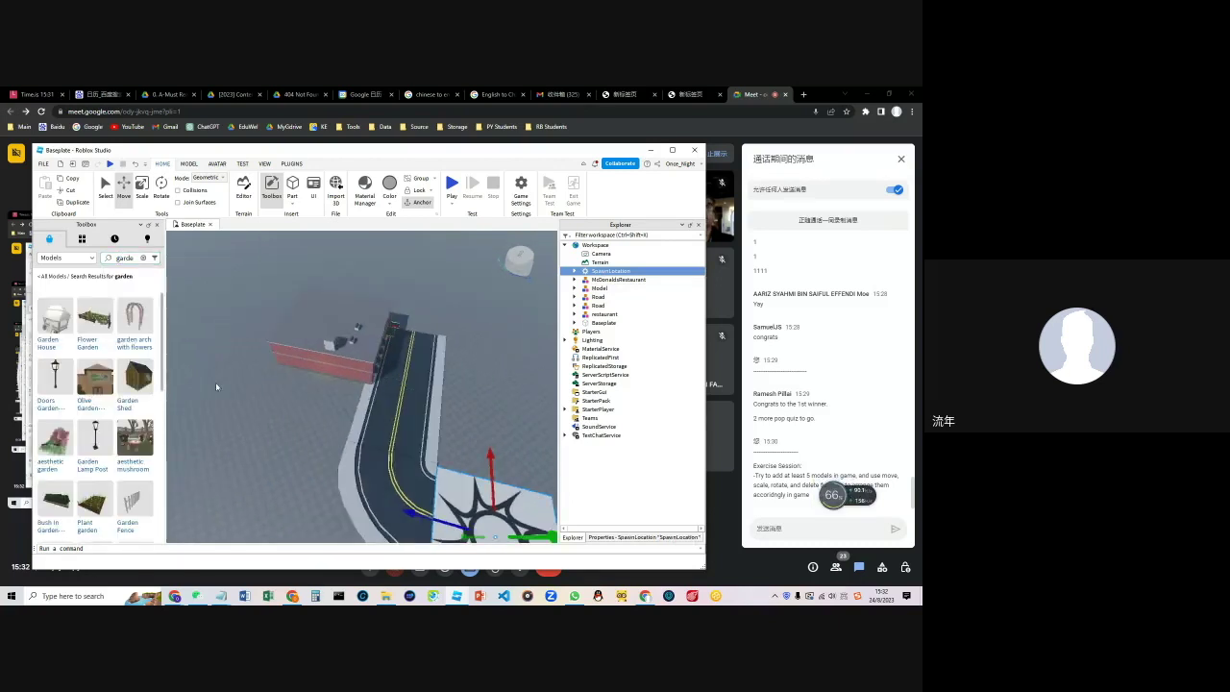
scroll(216, 386, up, 2)
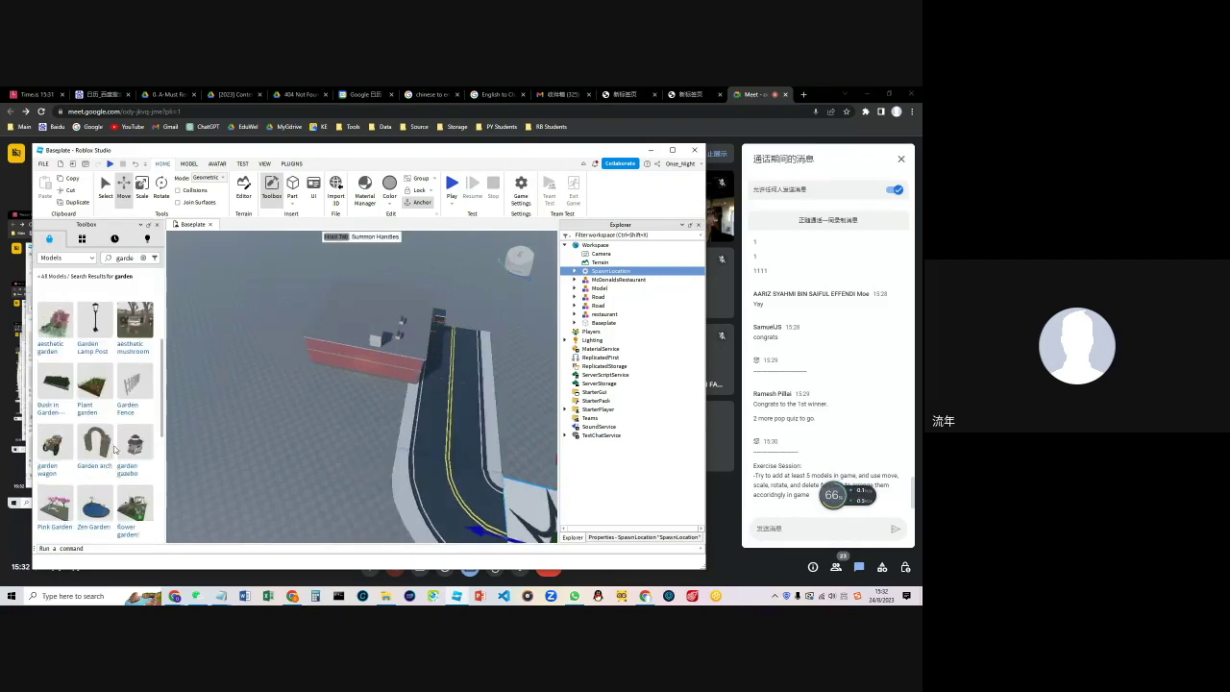
scroll(113, 449, down, 5)
scroll(113, 450, down, 3)
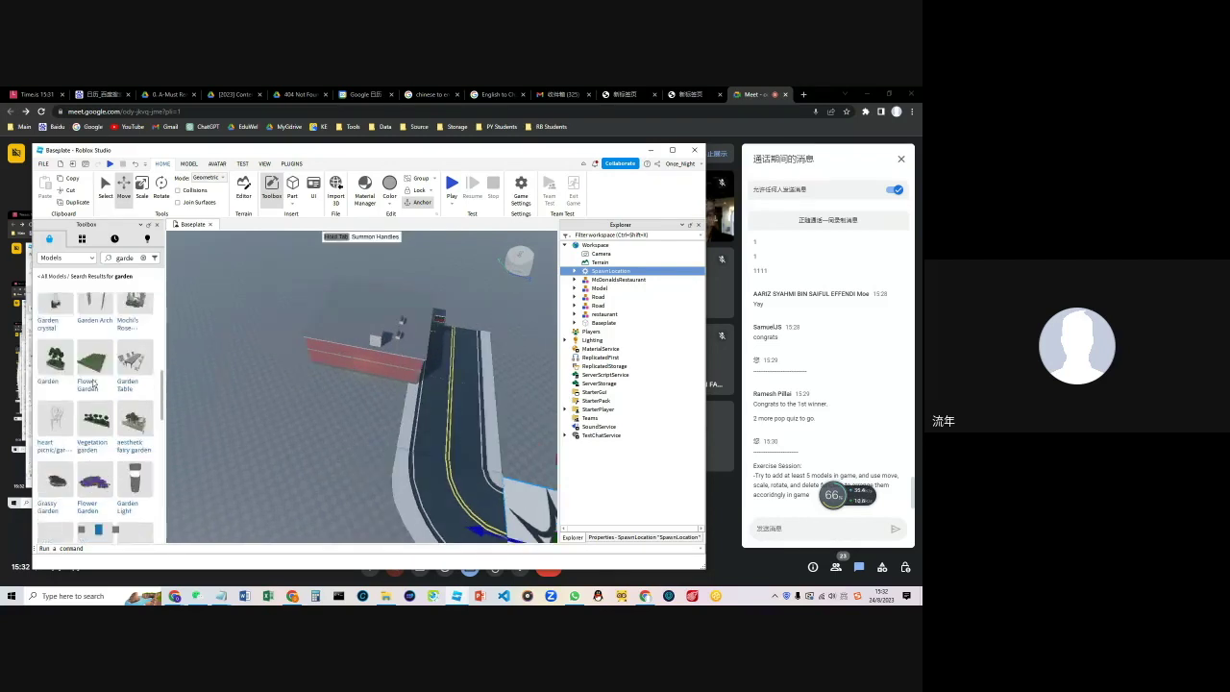
scroll(103, 408, down, 3)
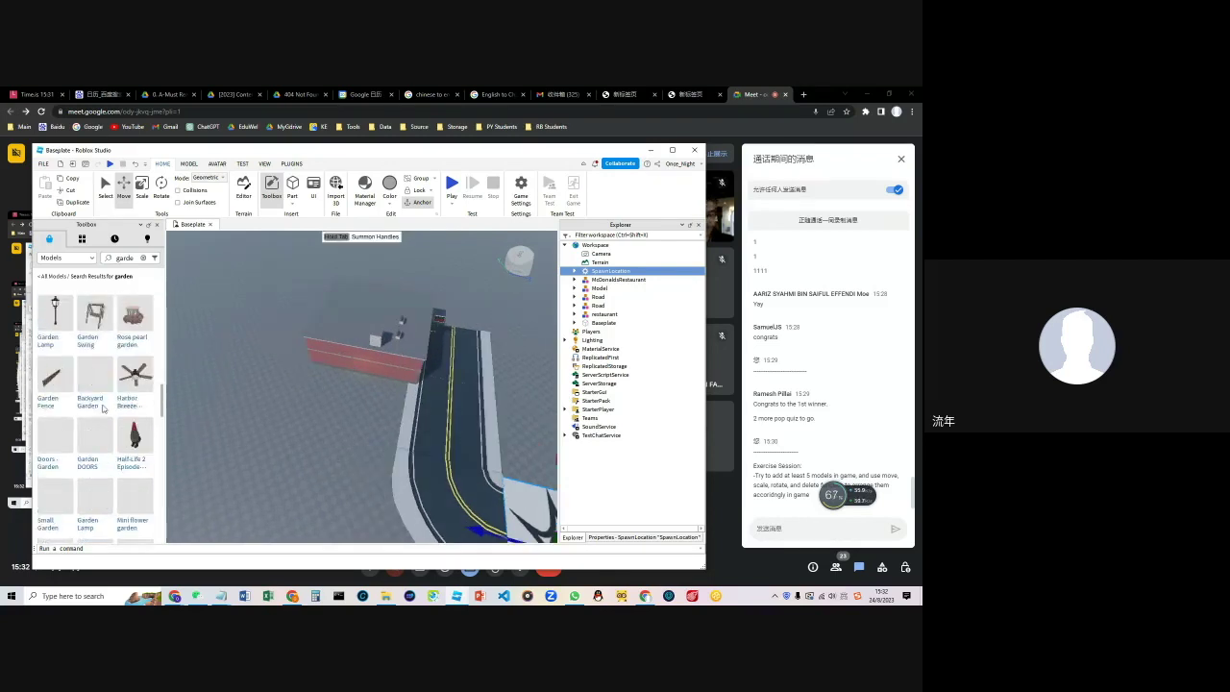
- Search for 'grass', try the Map walls W/ Grass model, then delete it
click(125, 257)
key(ctrl+a)
text(grass)
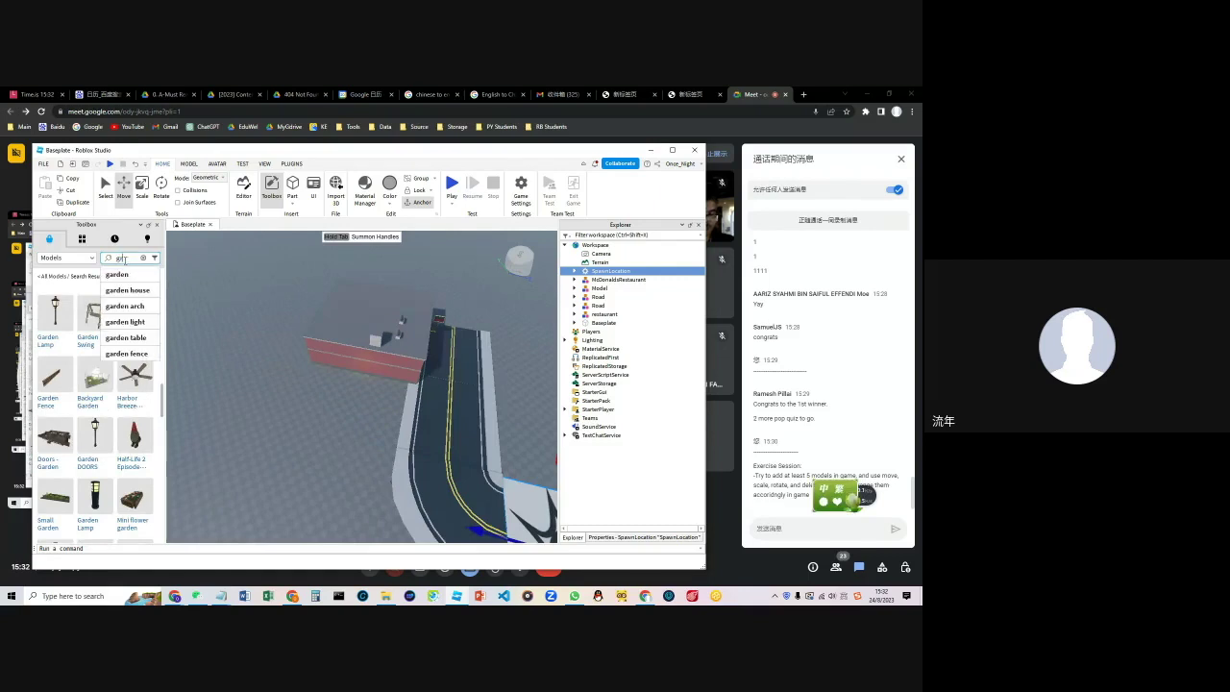
key(Return)
scroll(325, 441, down, 2)
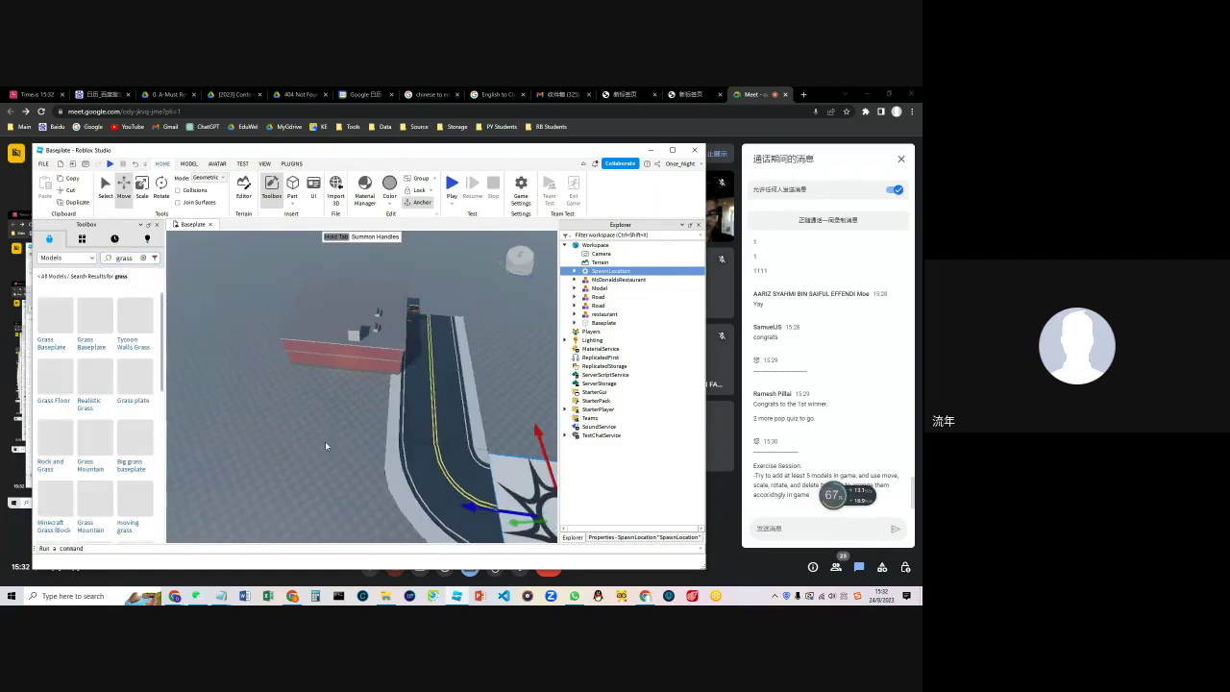
scroll(324, 441, down, 2)
scroll(300, 409, down, 1)
scroll(118, 443, down, 1)
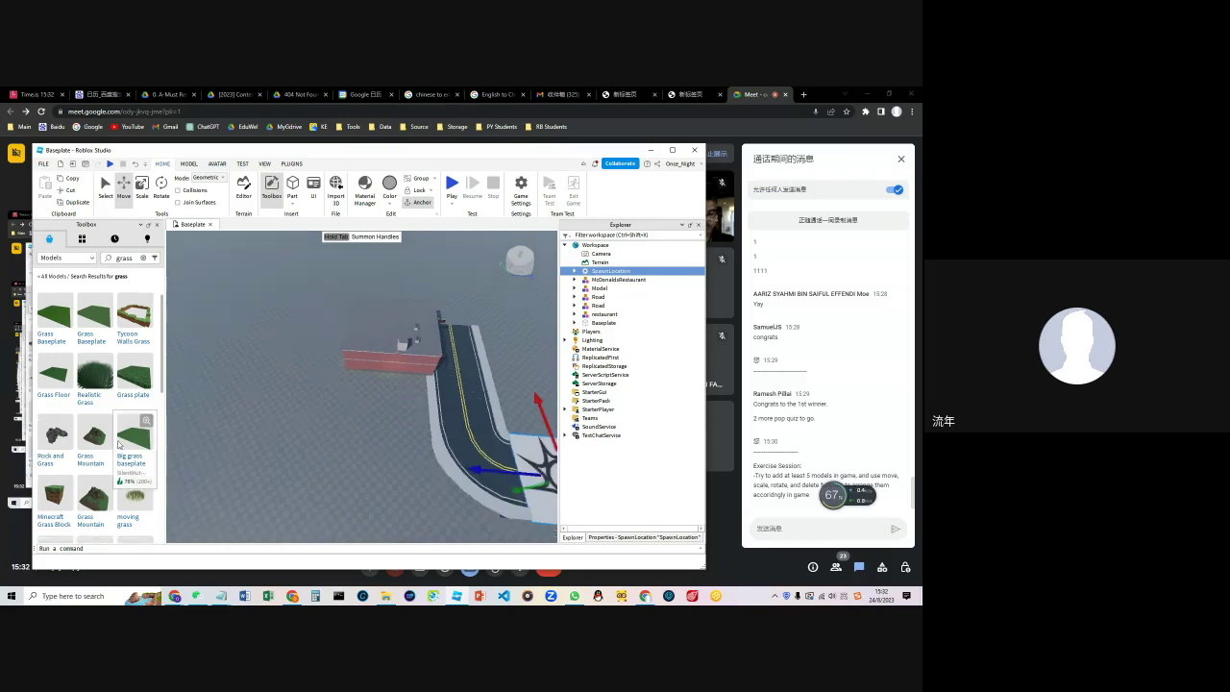
scroll(120, 413, down, 3)
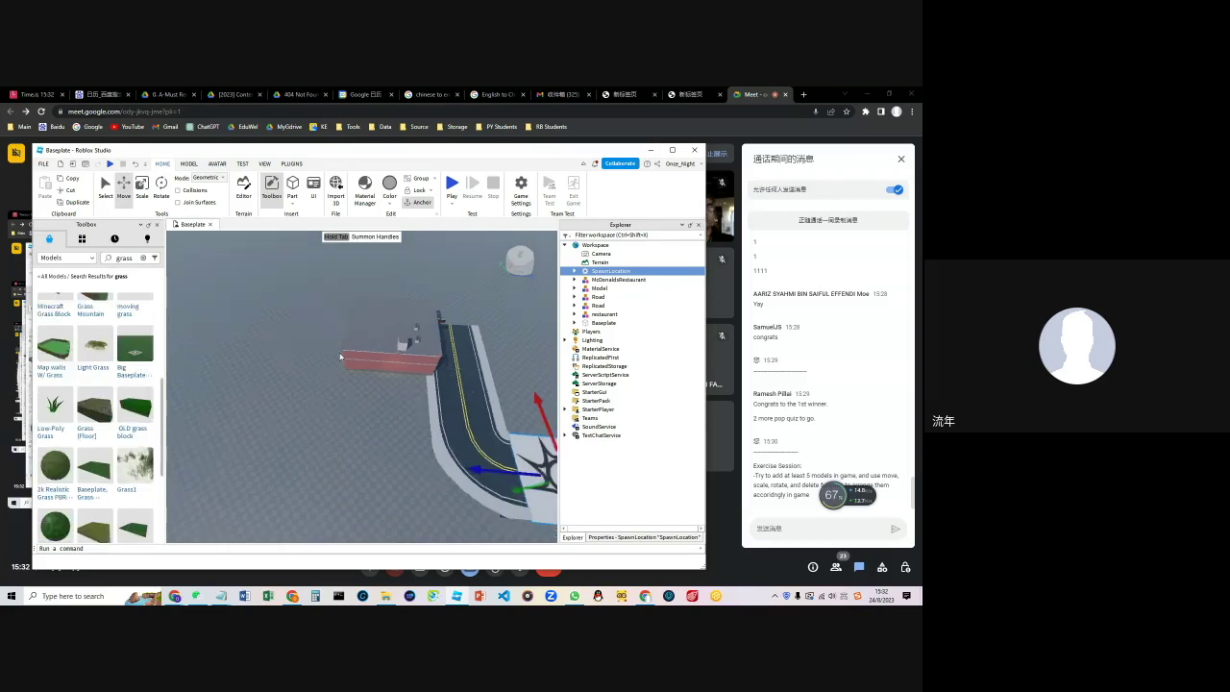
scroll(315, 346, down, 3)
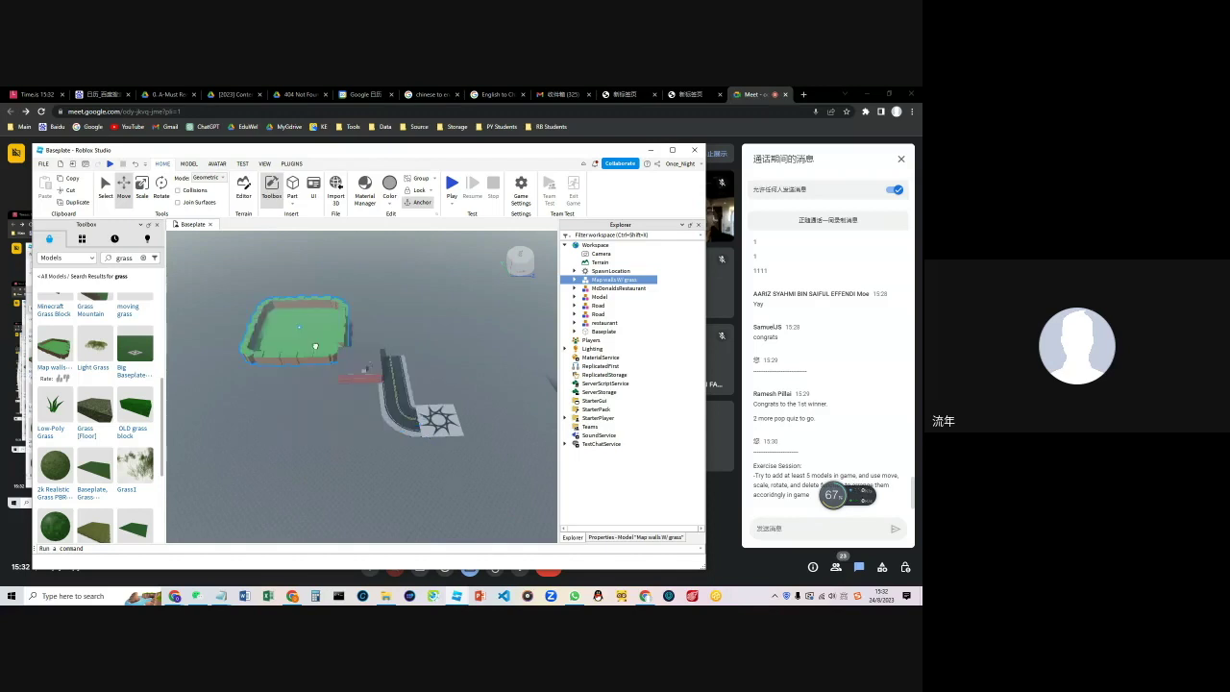
drag(315, 346, 293, 400)
key(Delete)
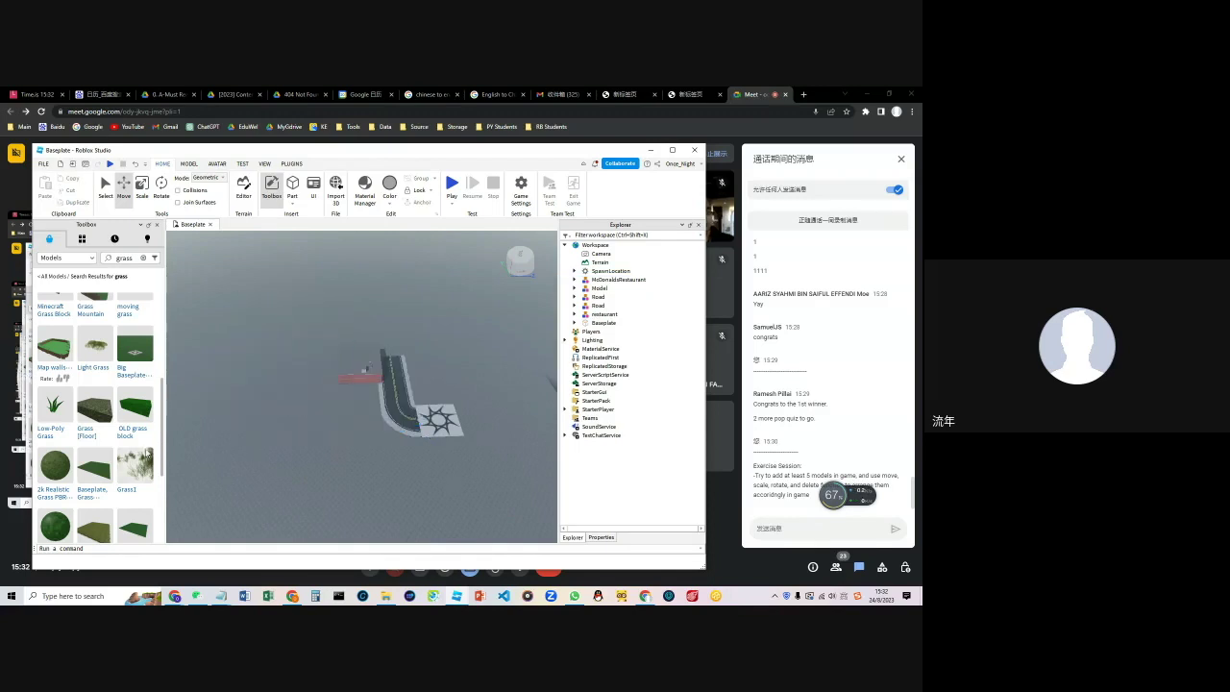
- Select the restaurant building and zoom in to inspect it
scroll(99, 348, down, 3)
scroll(99, 348, up, 10)
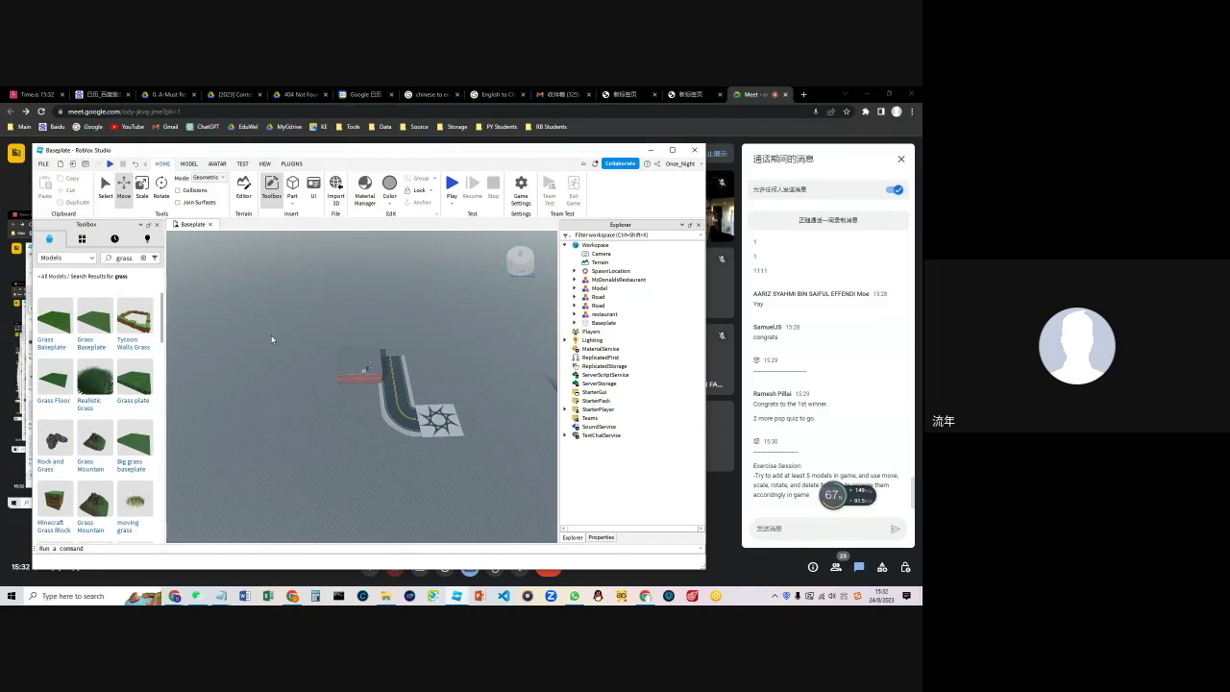
scroll(275, 339, up, 2)
scroll(277, 338, up, 2)
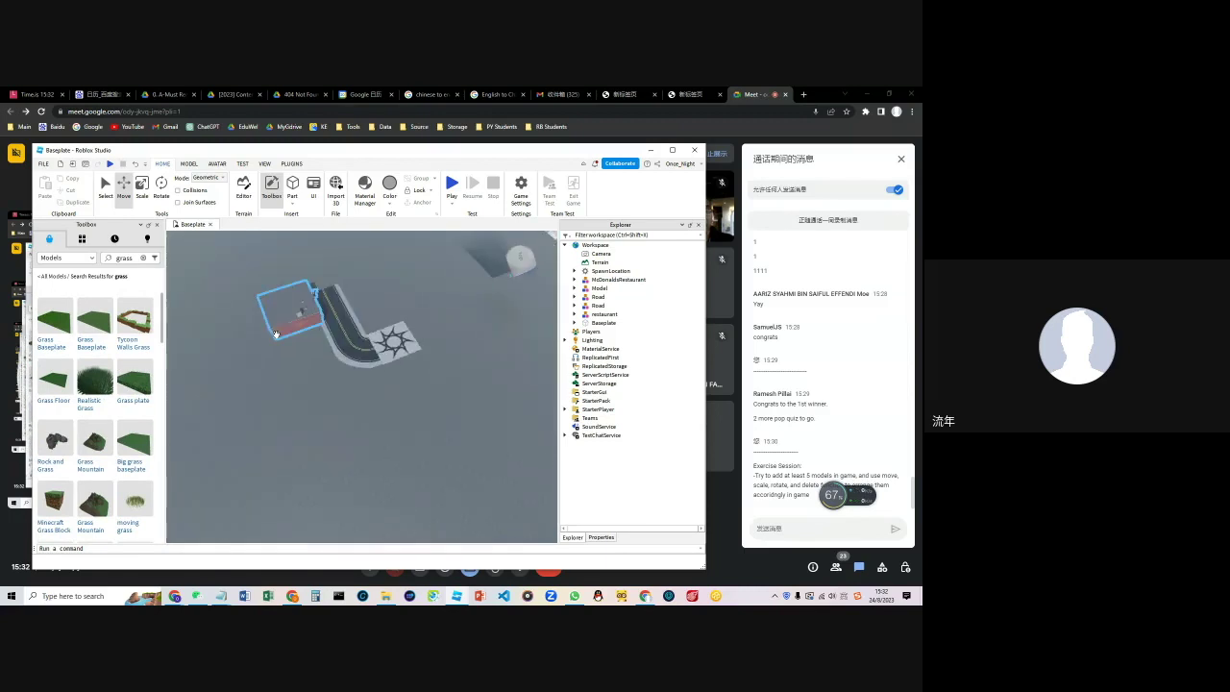
scroll(277, 334, up, 2)
click(295, 319)
scroll(360, 346, up, 6)
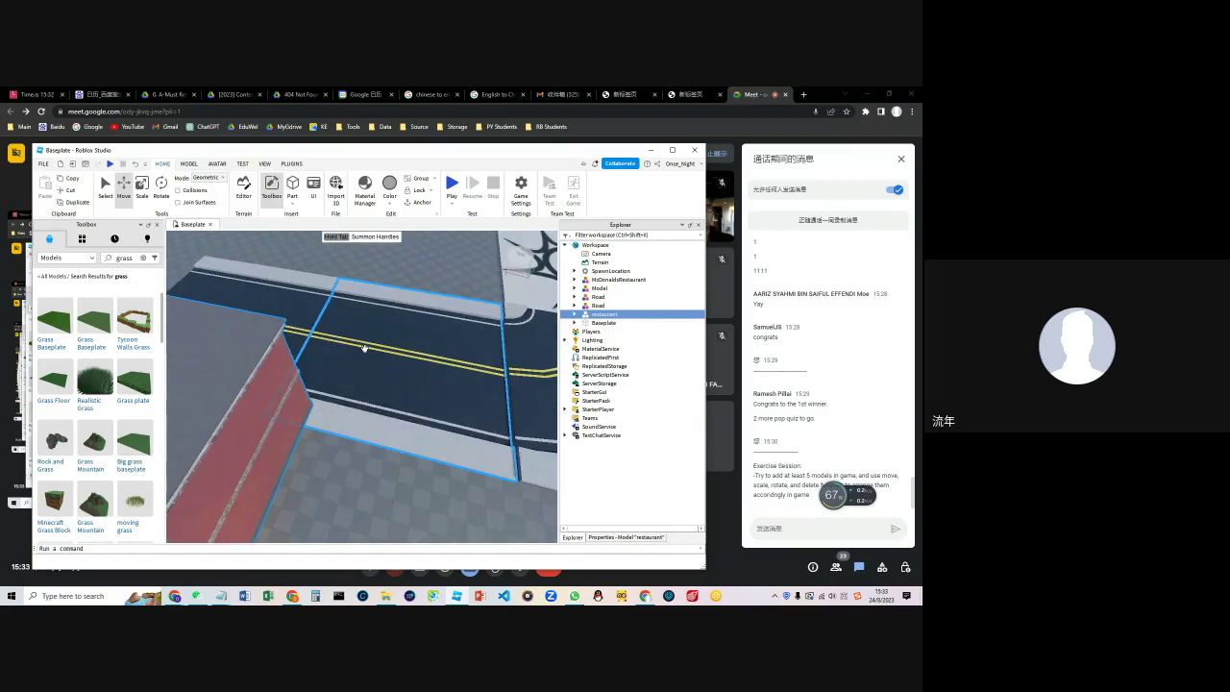
scroll(364, 347, up, 3)
scroll(364, 347, up, 4)
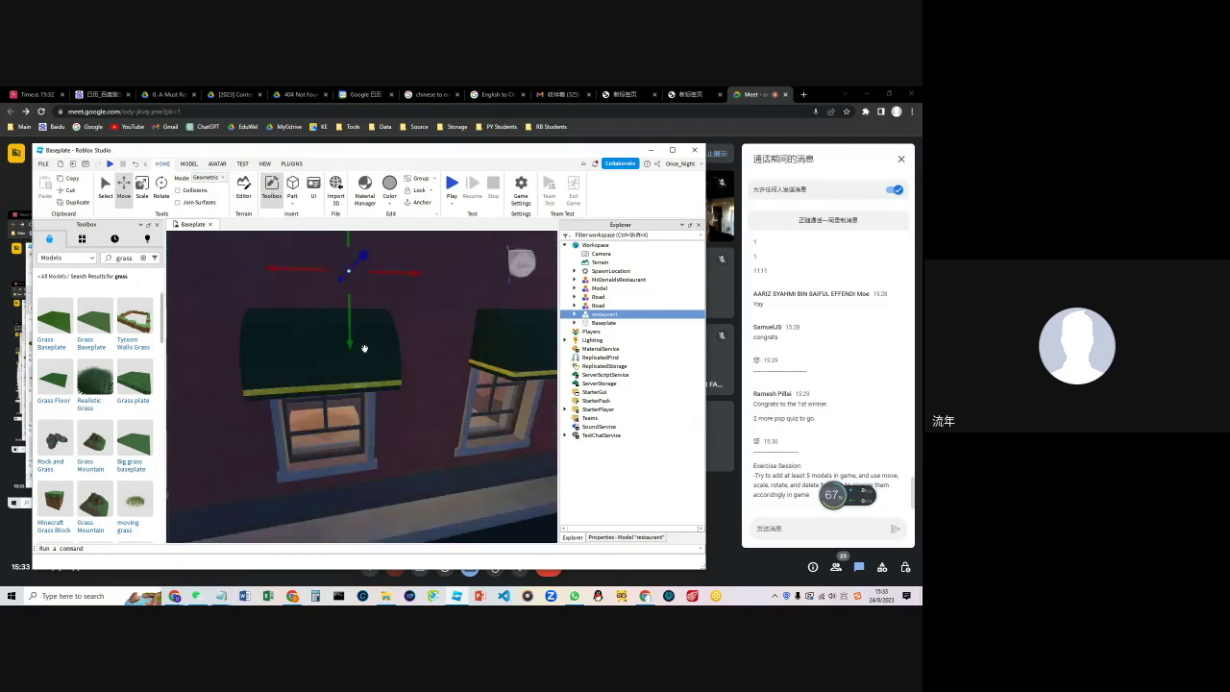
scroll(364, 348, up, 3)
scroll(365, 348, down, 4)
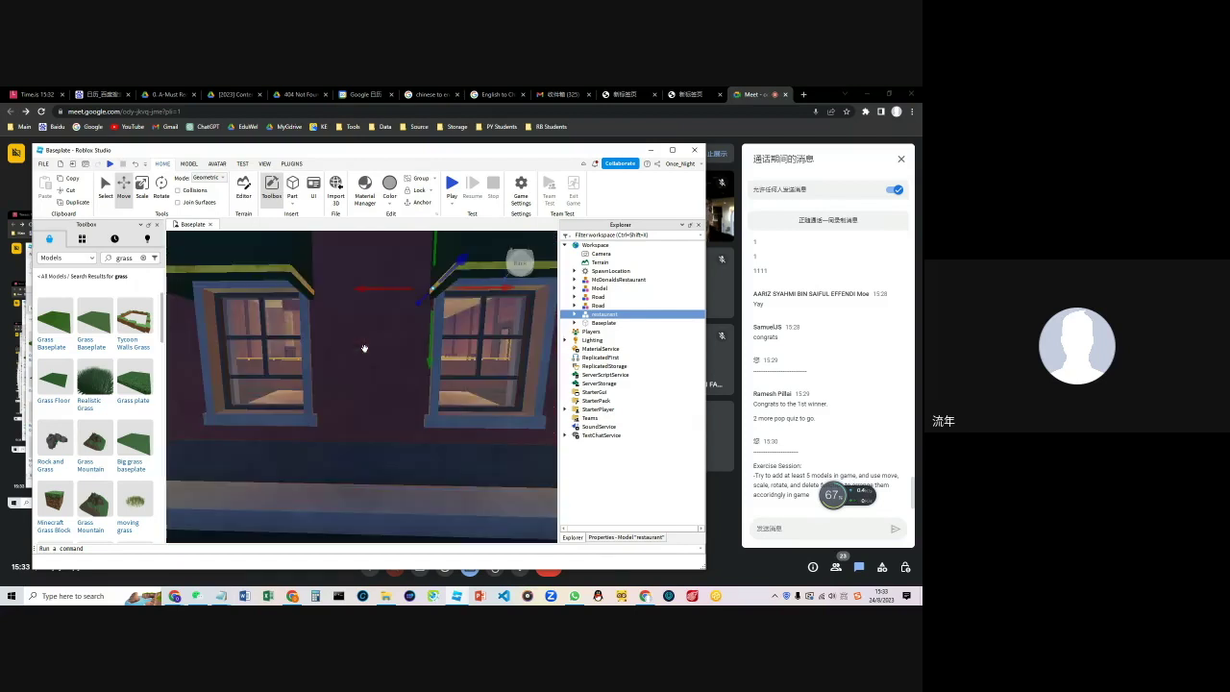
scroll(364, 348, up, 2)
scroll(364, 348, down, 3)
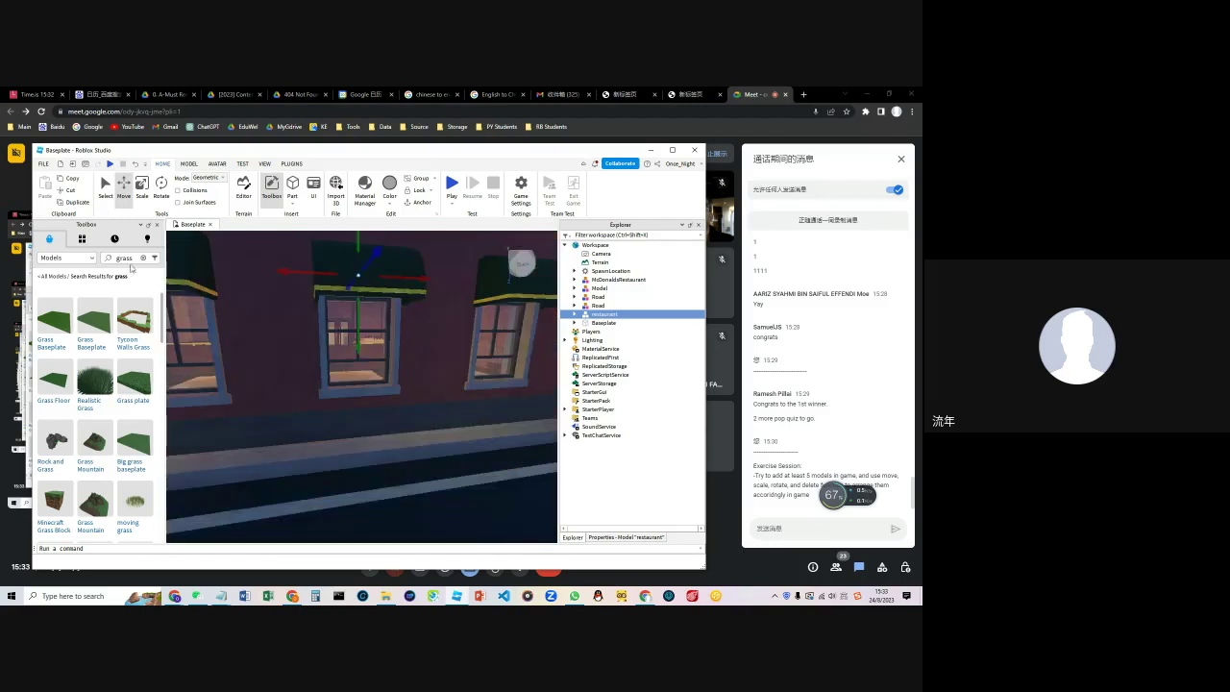
- Search the Toolbox for 'worker' models and scroll through the results
click(123, 259)
text(workers)
key(Return)
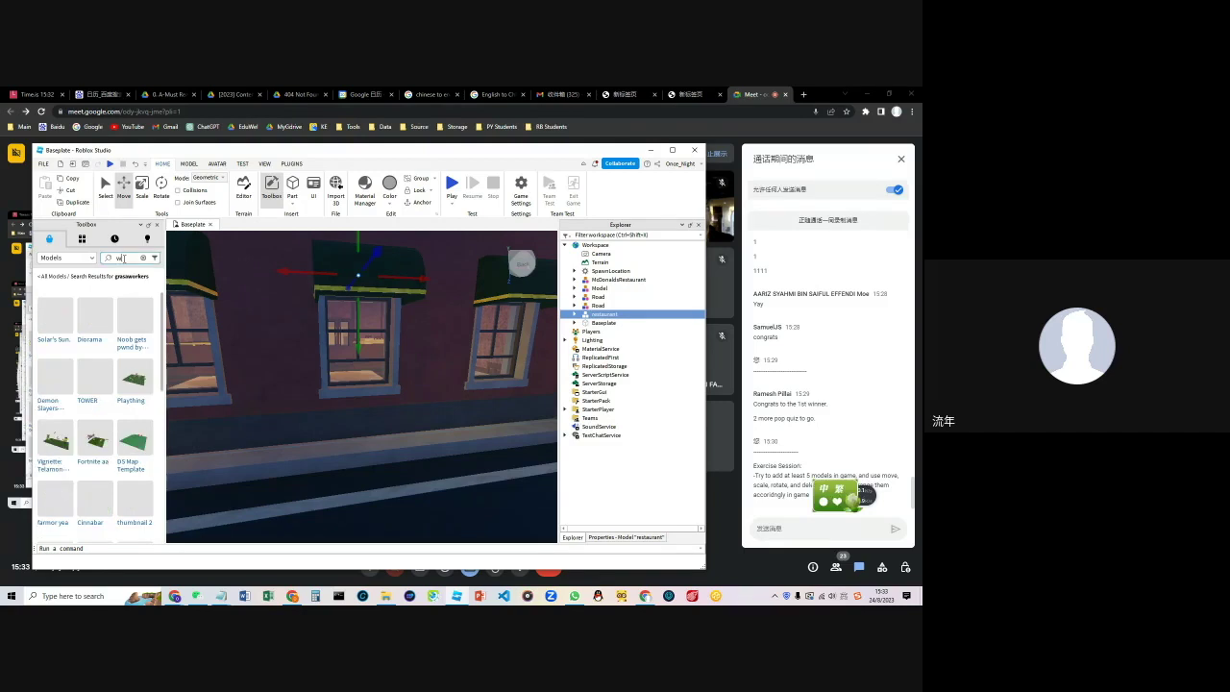
text(orker)
key(Return)
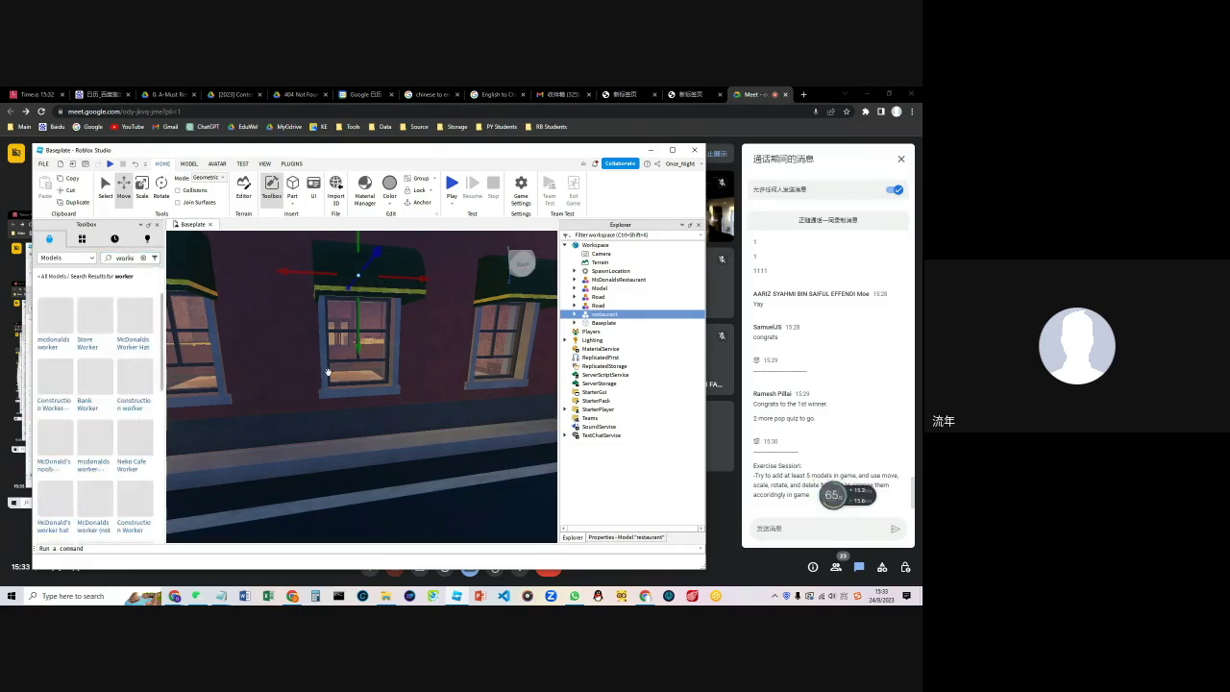
scroll(327, 372, up, 2)
scroll(327, 371, down, 5)
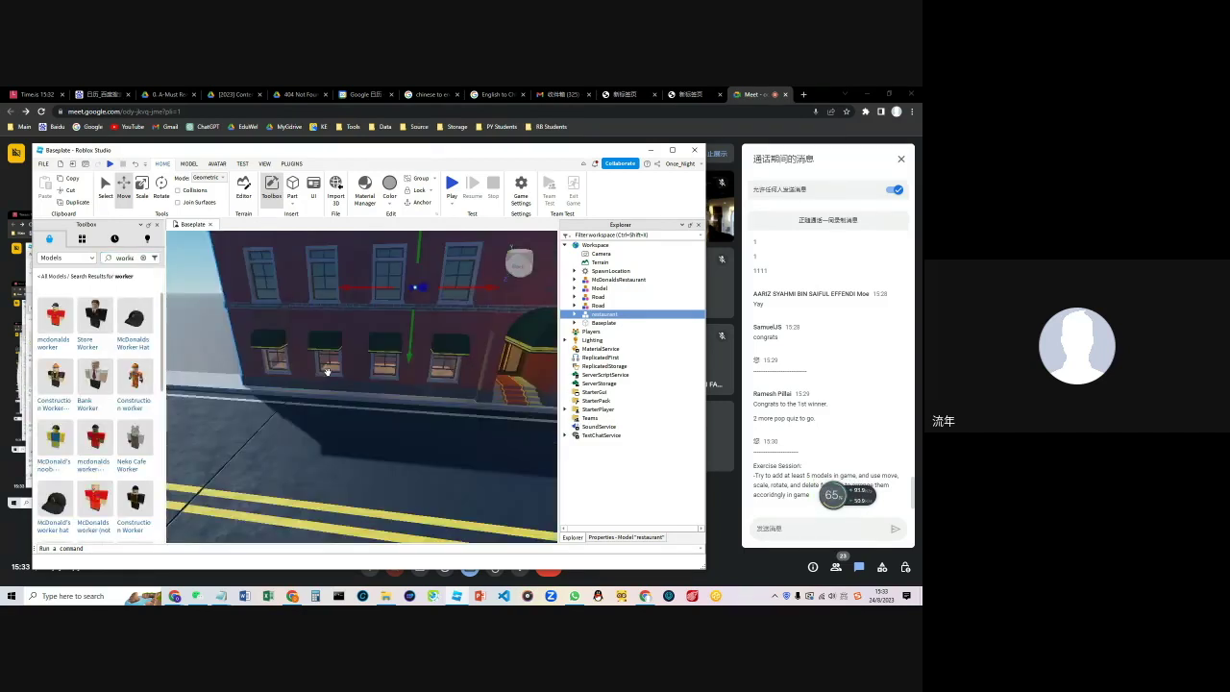
scroll(60, 438, down, 1)
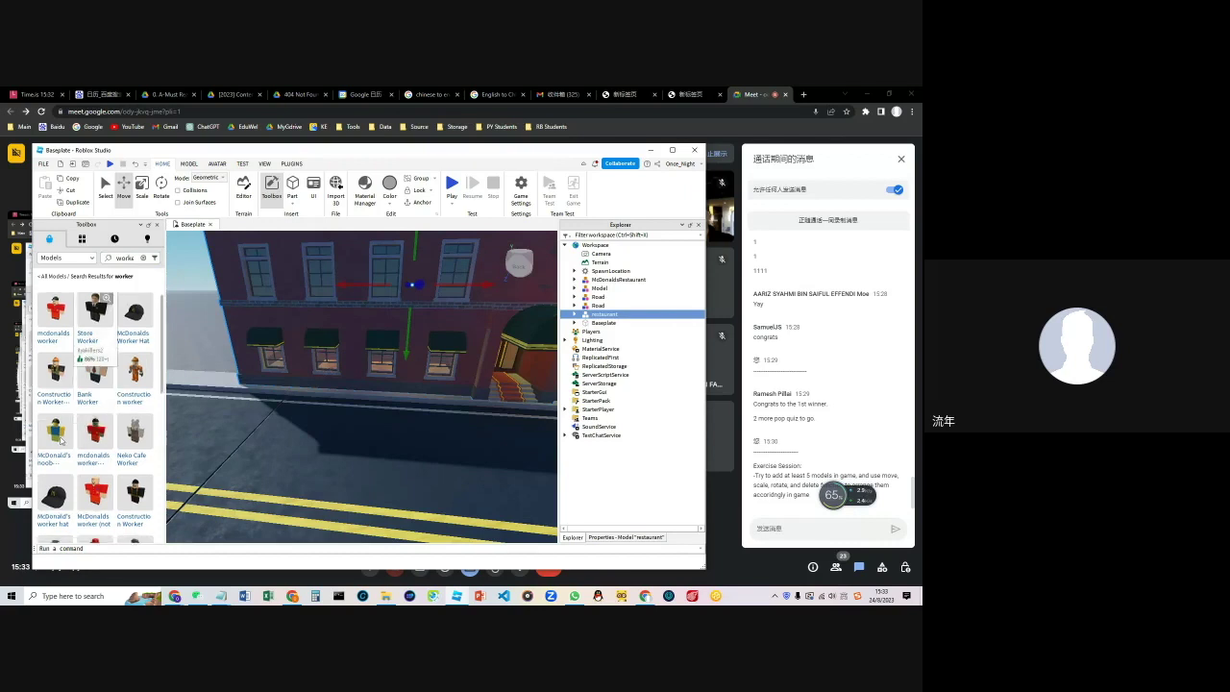
scroll(60, 440, down, 3)
scroll(103, 448, down, 2)
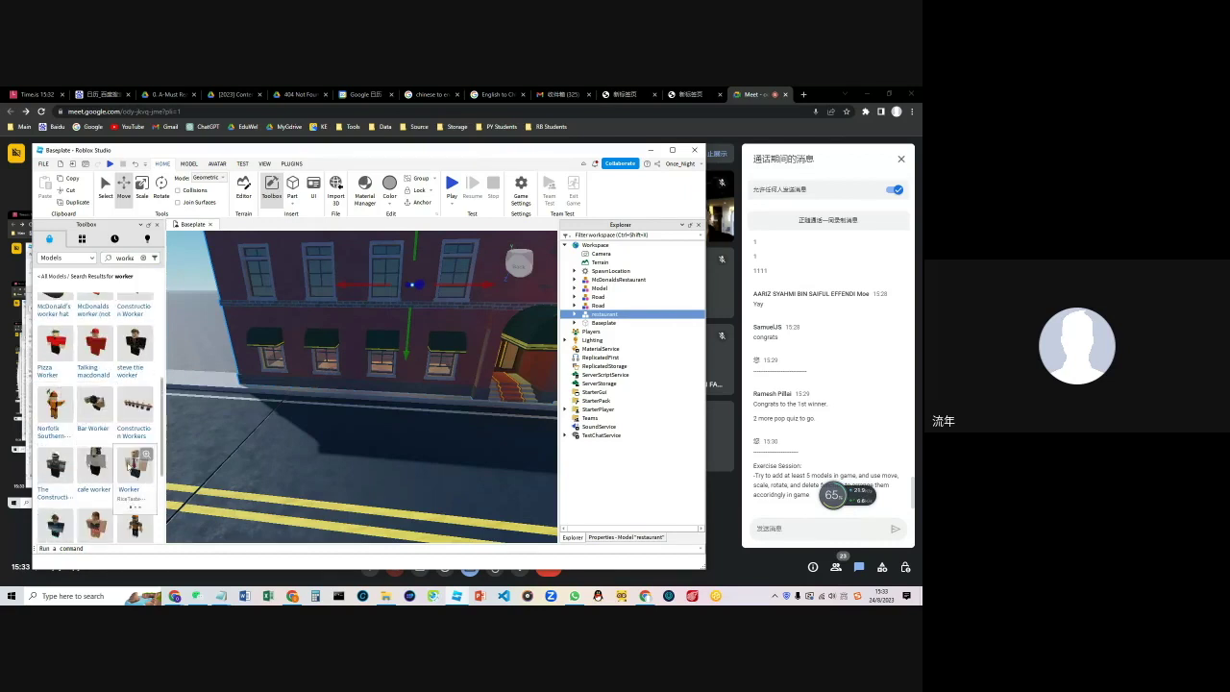
- Try a cafe worker model, undo it, and insert the Store Worker instead
drag(230, 428, 321, 425)
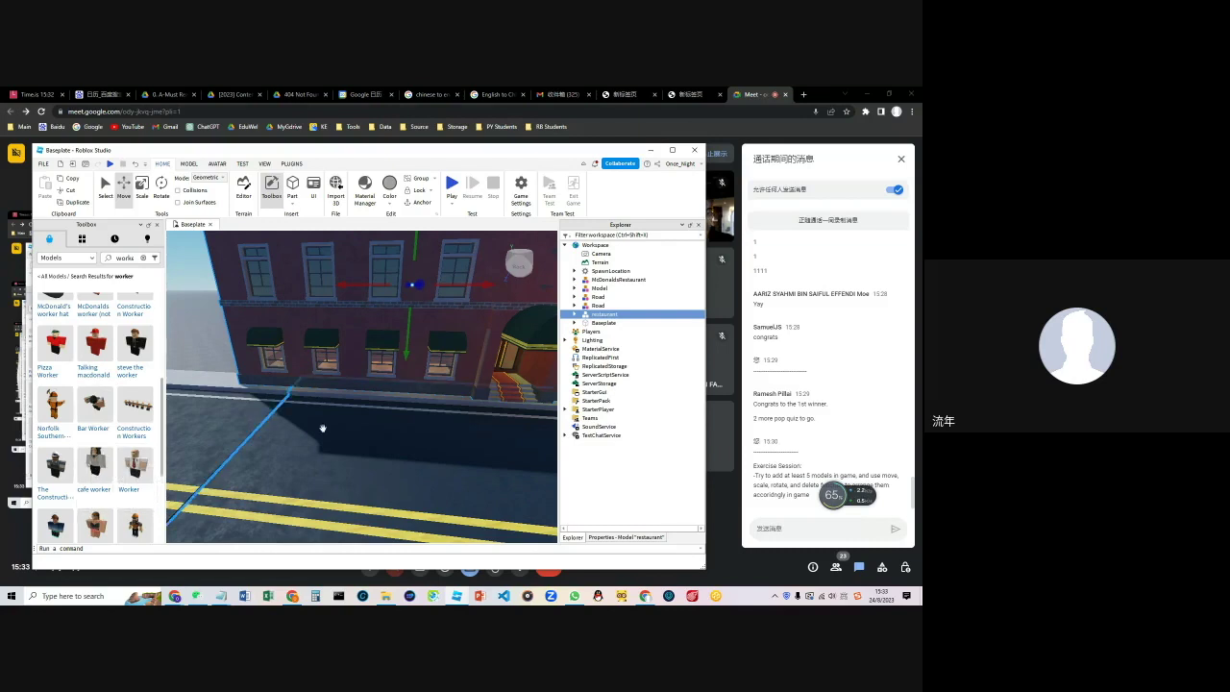
click(464, 382)
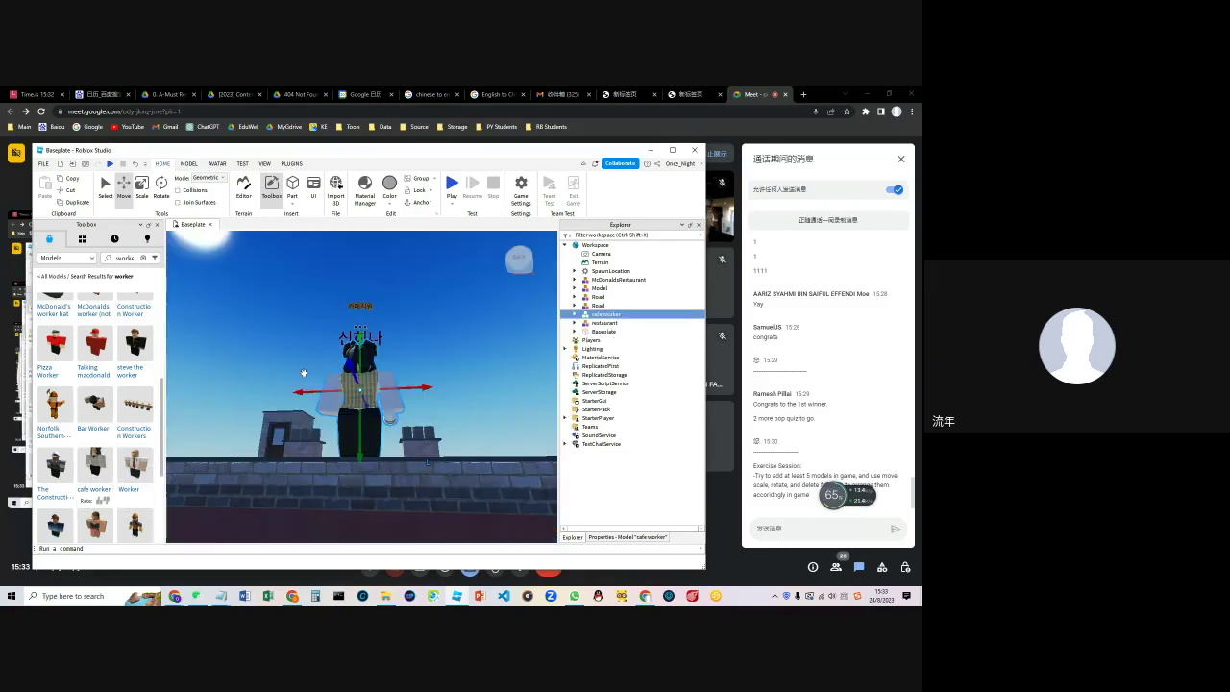
click(349, 346)
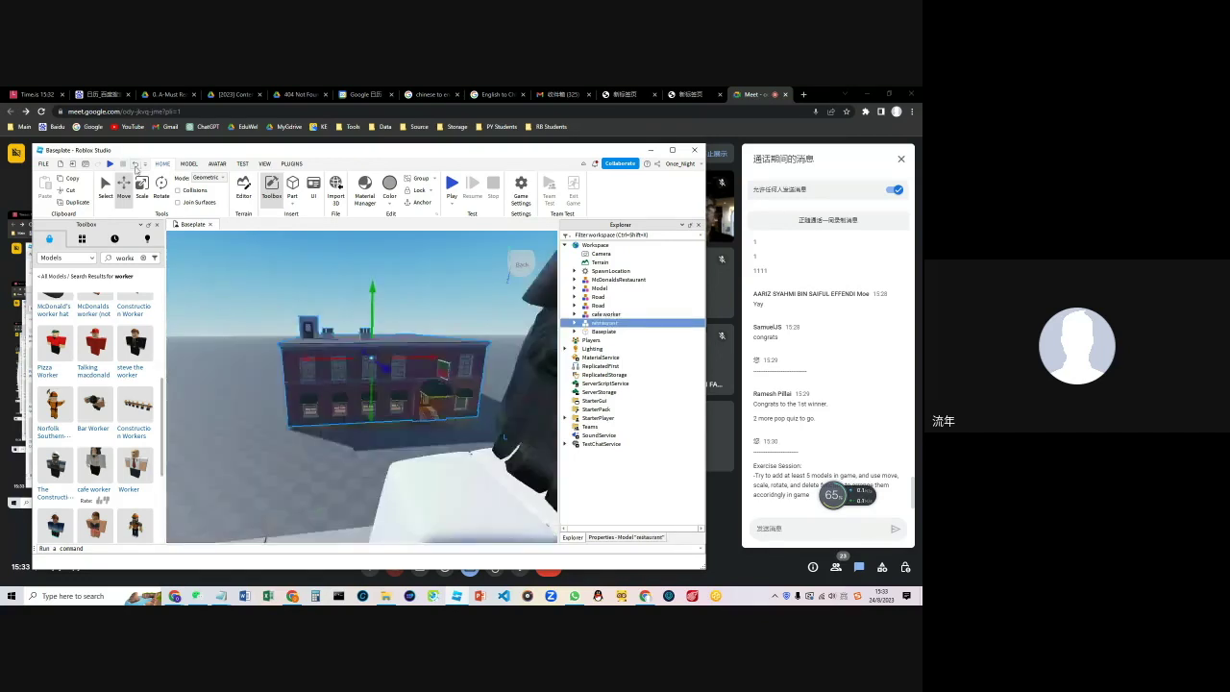
click(136, 165)
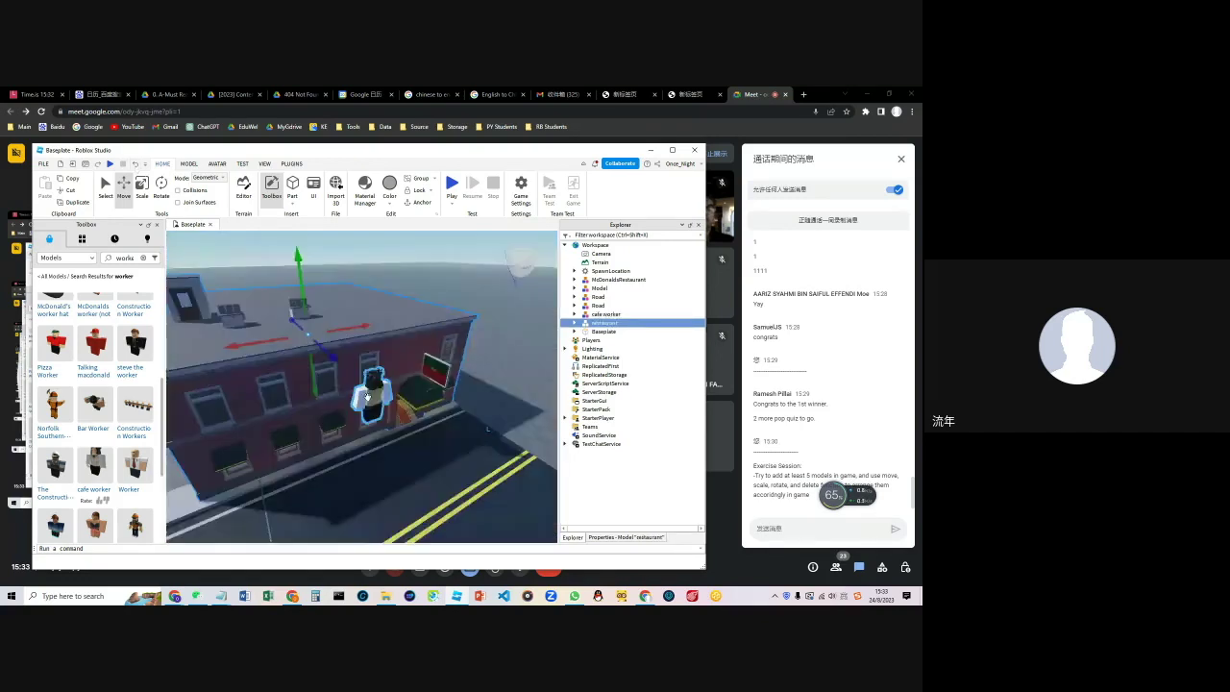
key(ctrl+z)
scroll(96, 404, up, 3)
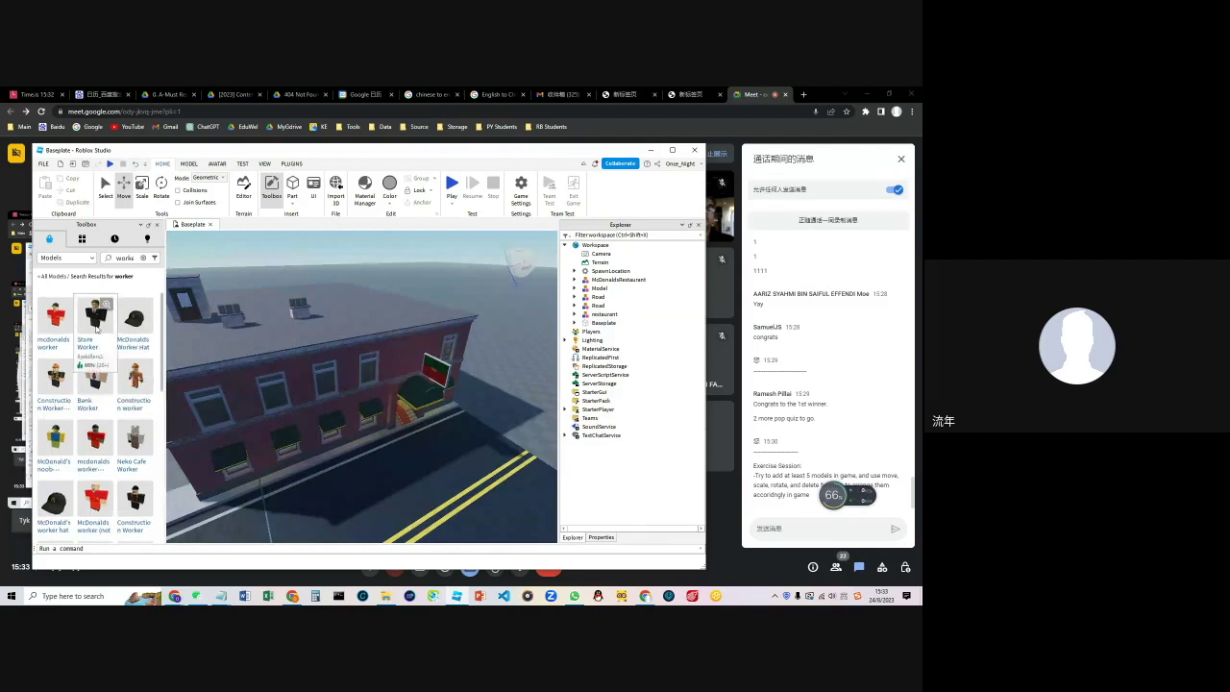
click(96, 328)
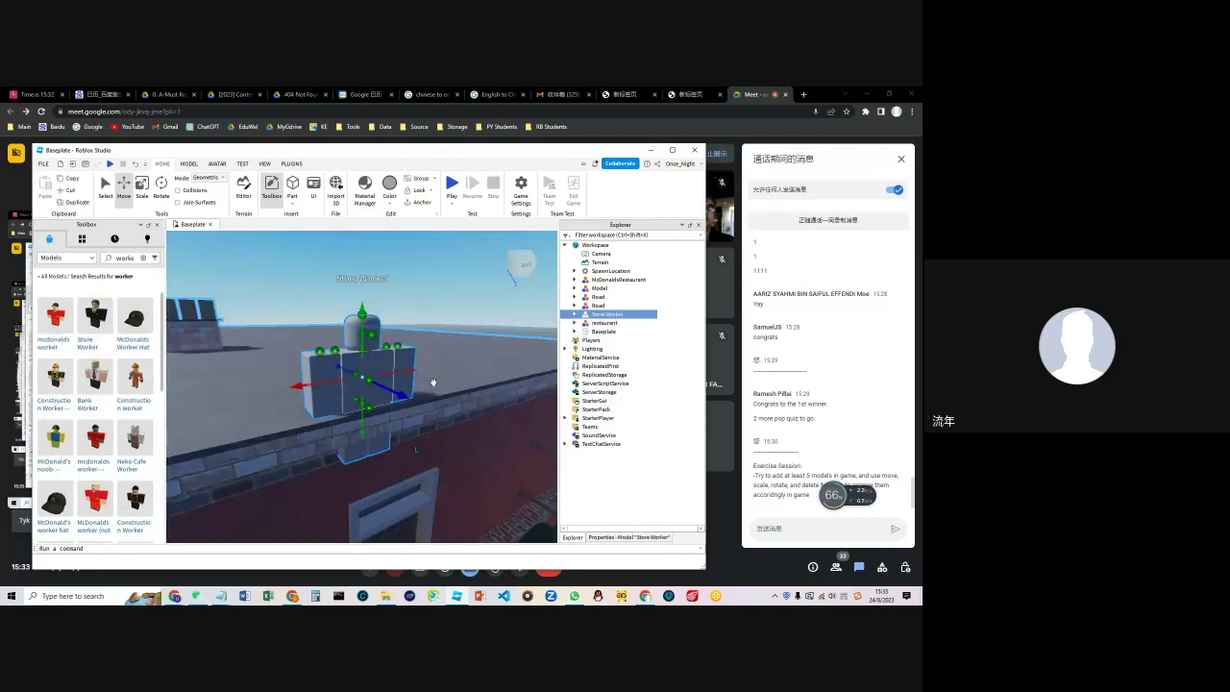
- Move the Store Worker into the restaurant behind the counter, focusing on it with F
scroll(451, 339, down, 5)
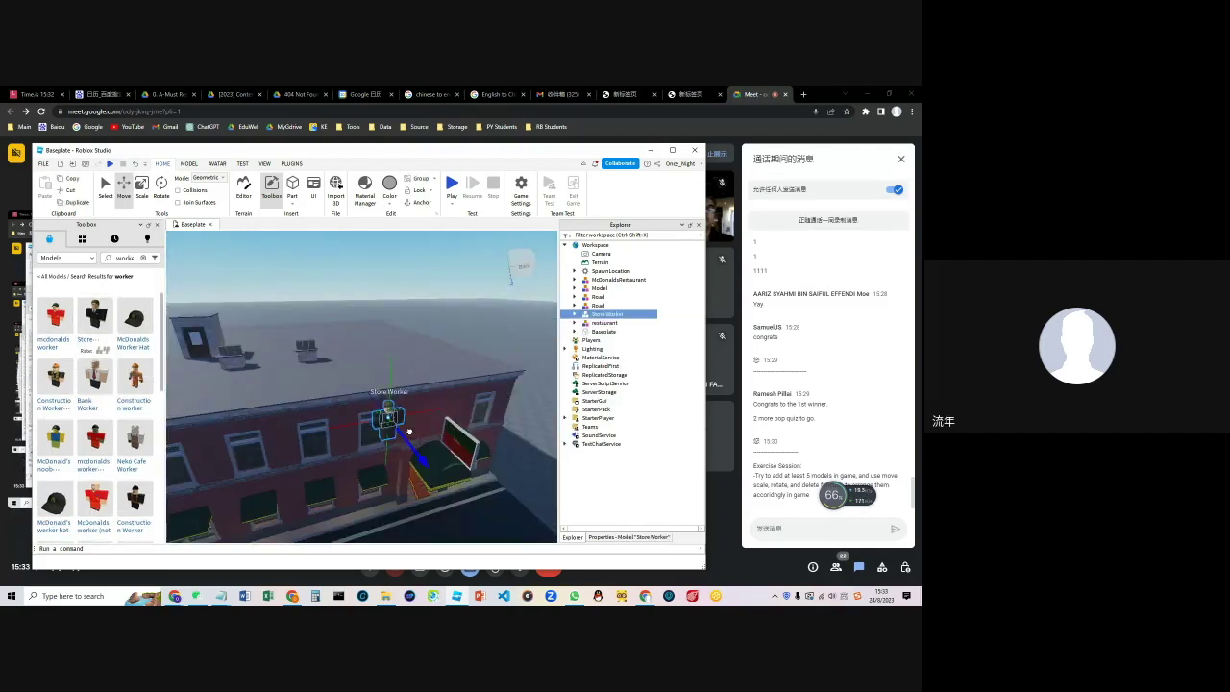
key(f)
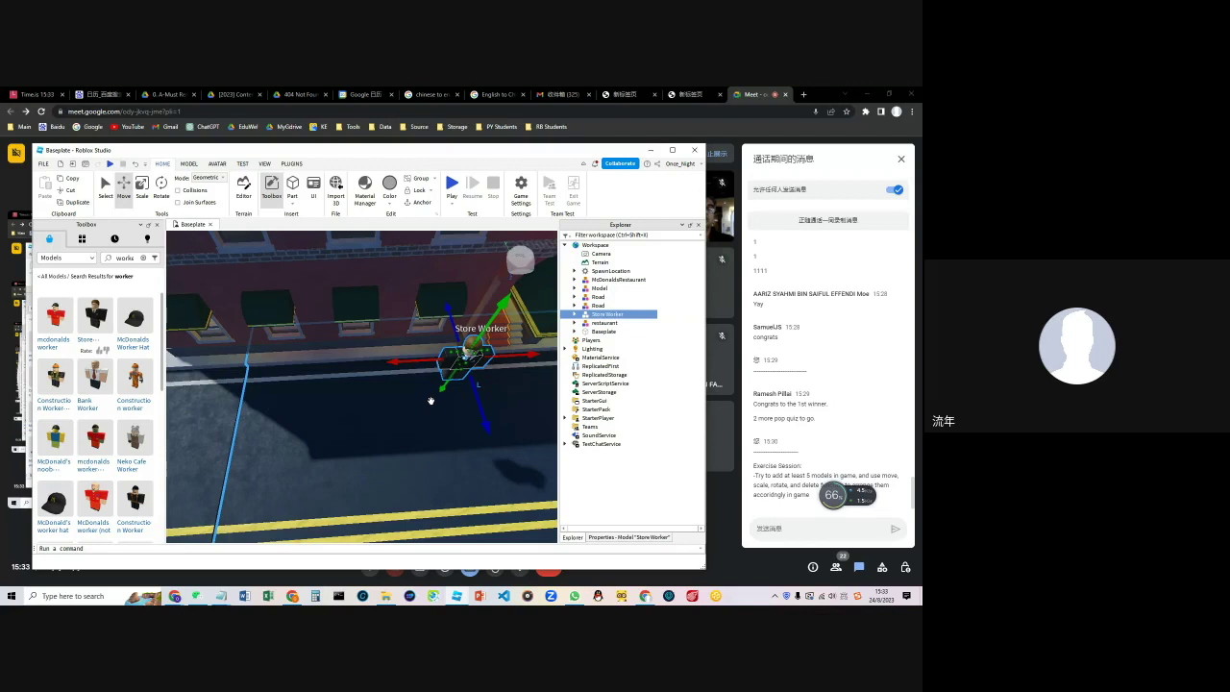
right_drag(431, 400, 404, 430)
drag(404, 430, 394, 315)
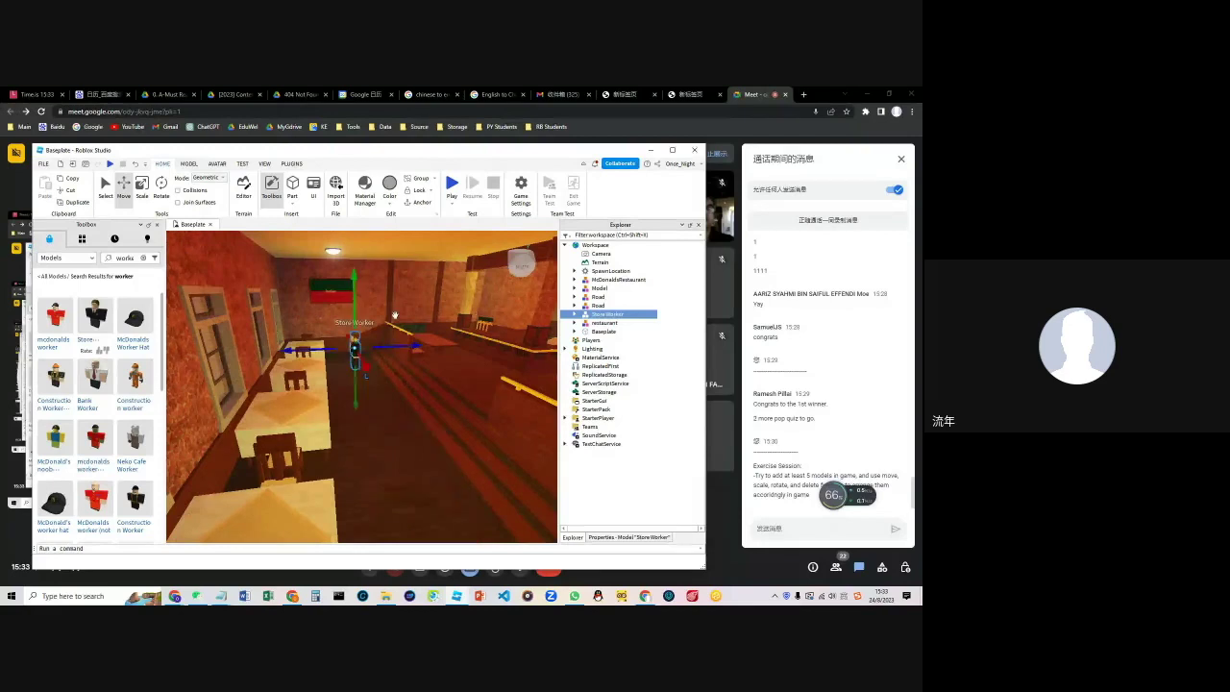
right_drag(394, 315, 402, 352)
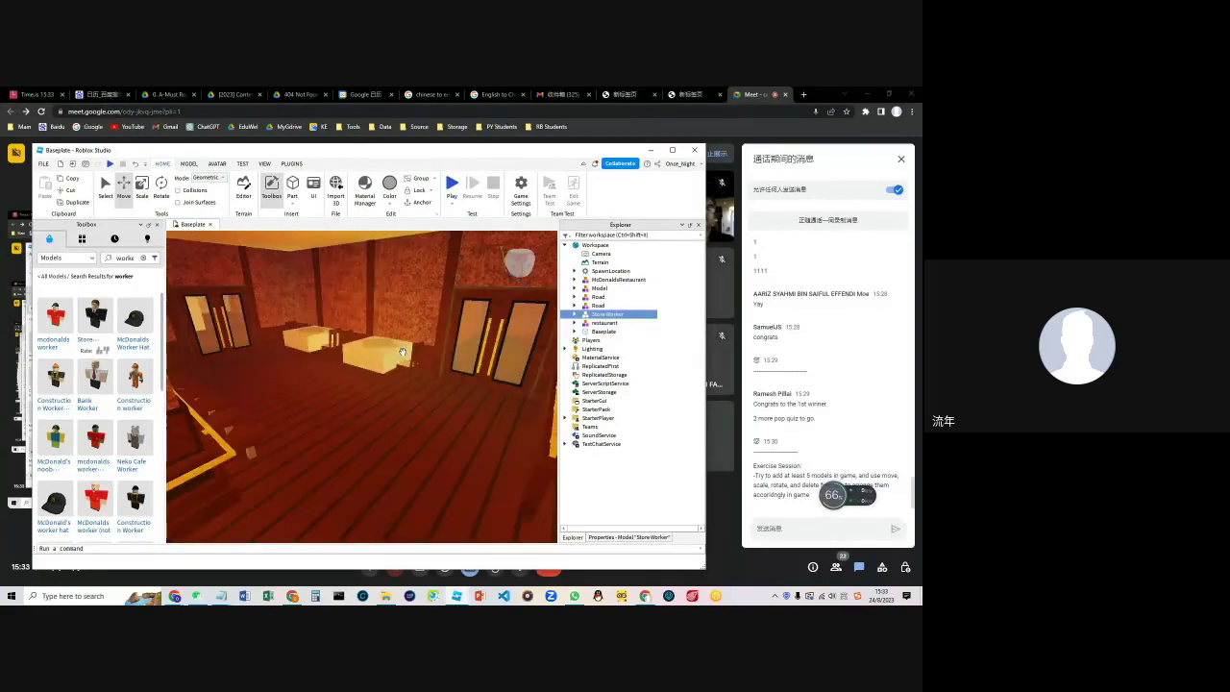
key(f)
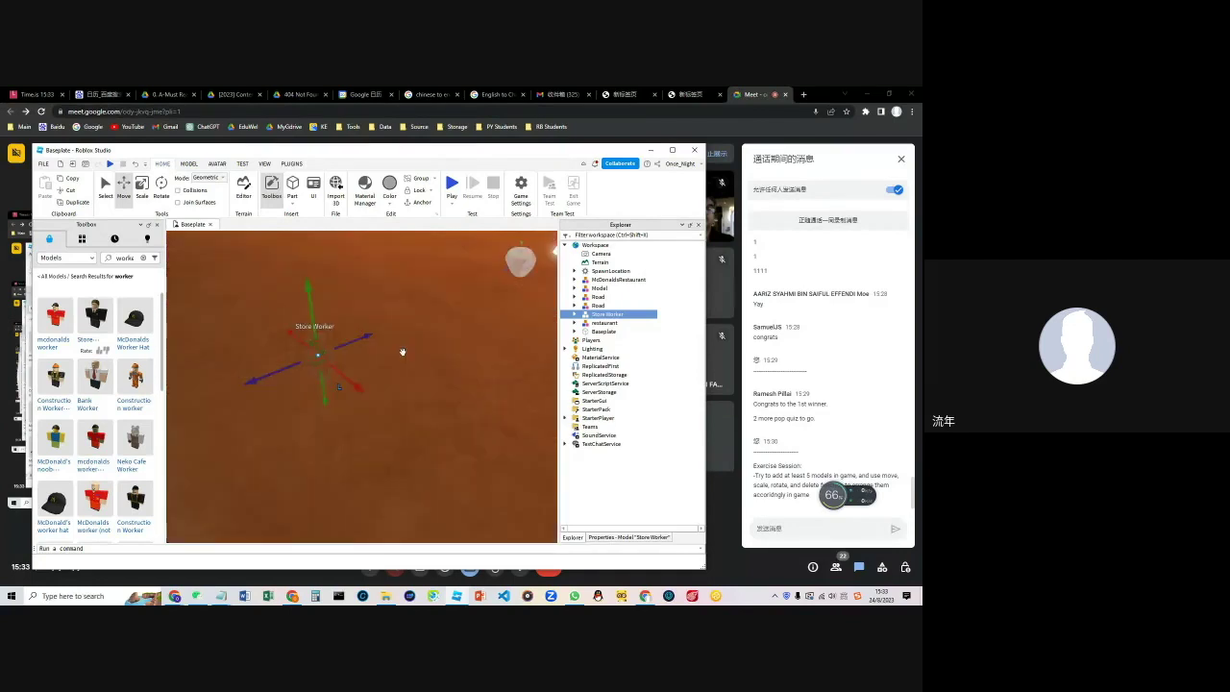
scroll(458, 293, down, 5)
right_drag(459, 293, 480, 293)
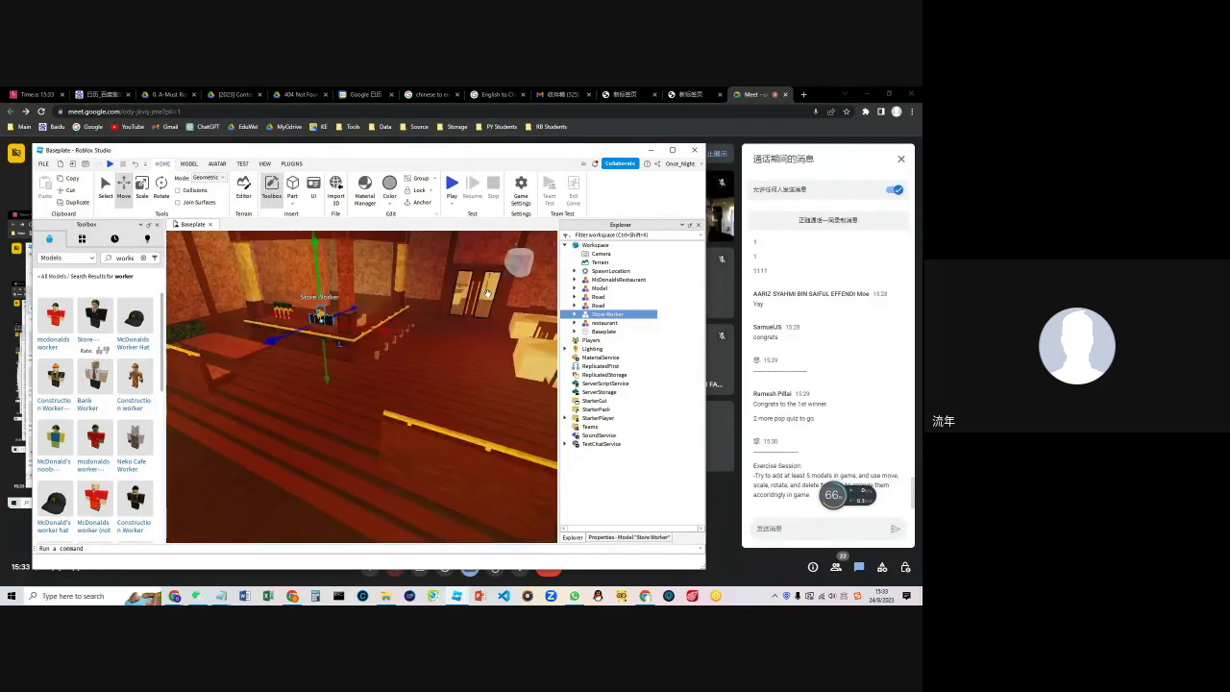
key(f)
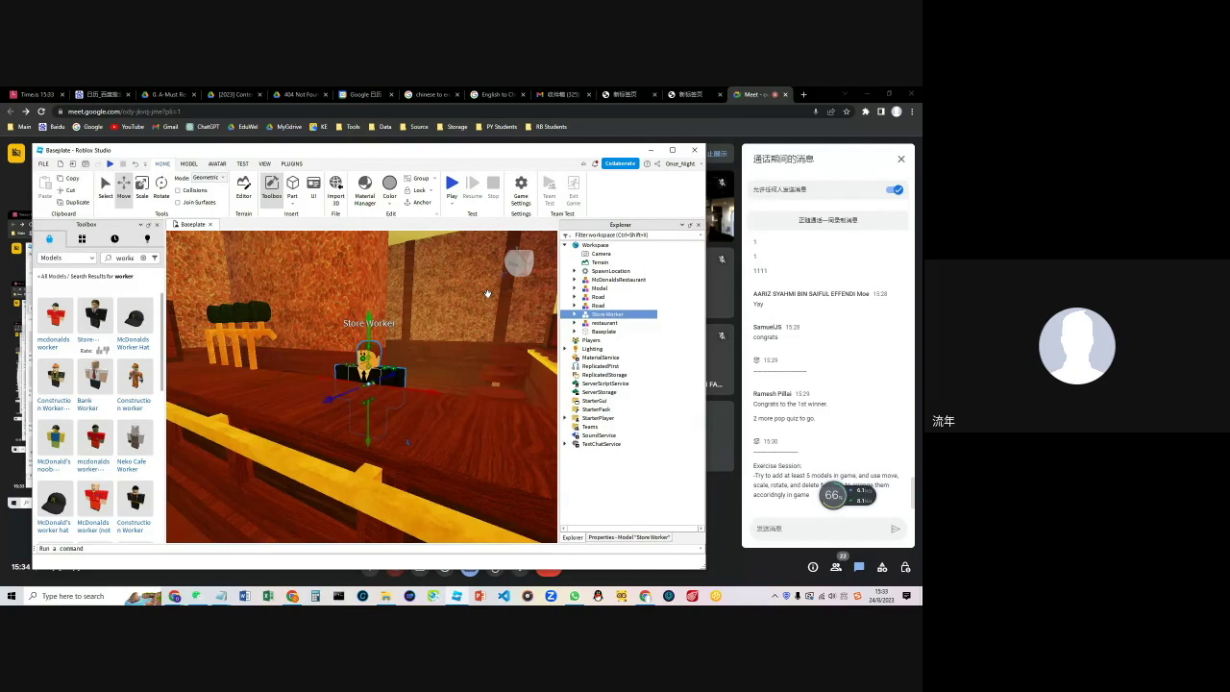
- Switch to the Rotate tool and focus the view on the restaurant
key(ctrl+4)
right_drag(487, 293, 396, 454)
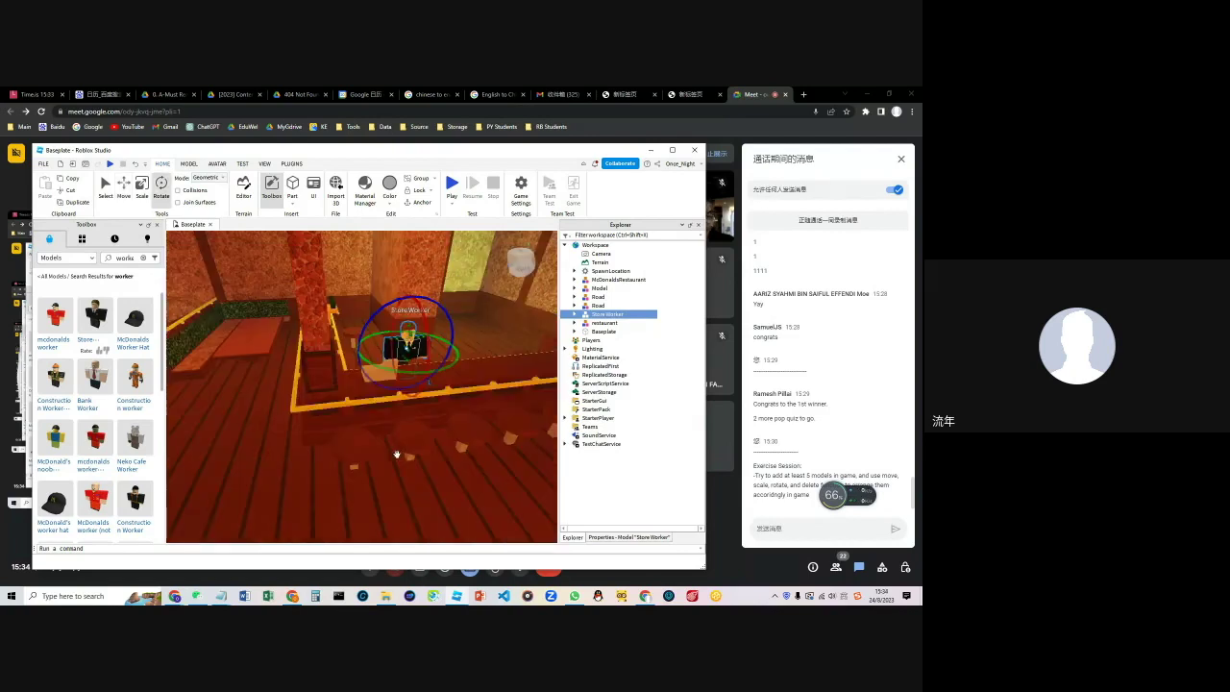
click(396, 455)
key(f)
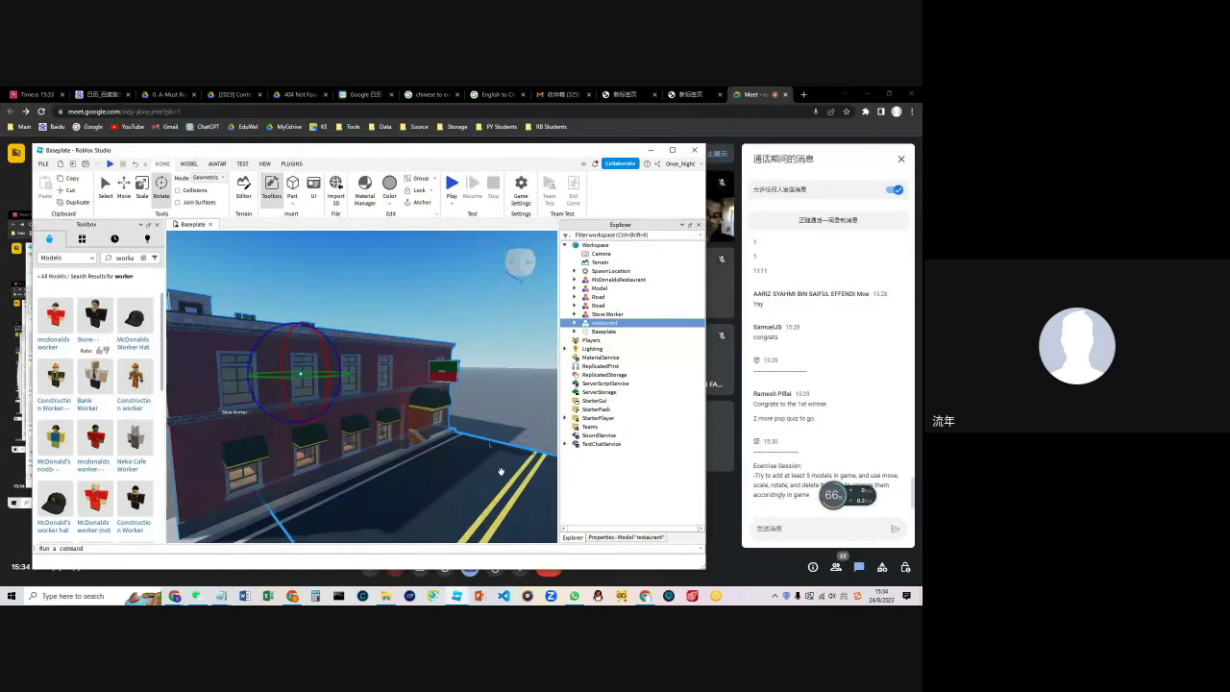
- Search for 'street' lamps and place a Street Lamp on the sidewalk
click(126, 259)
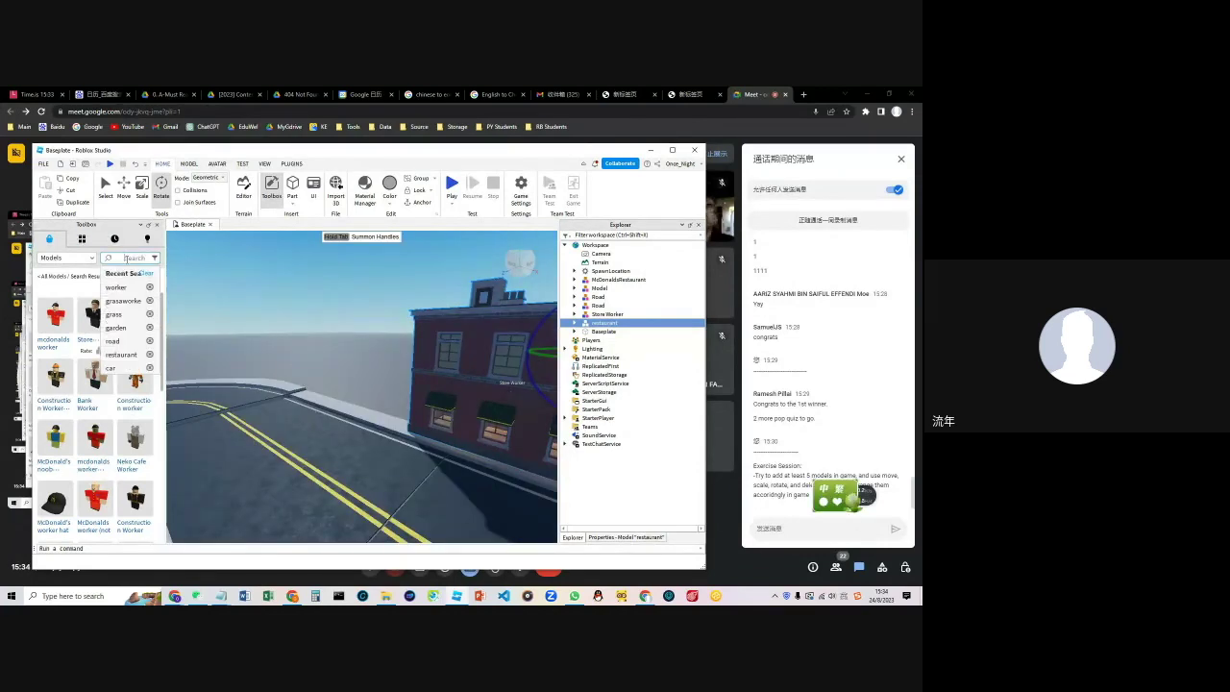
text(street)
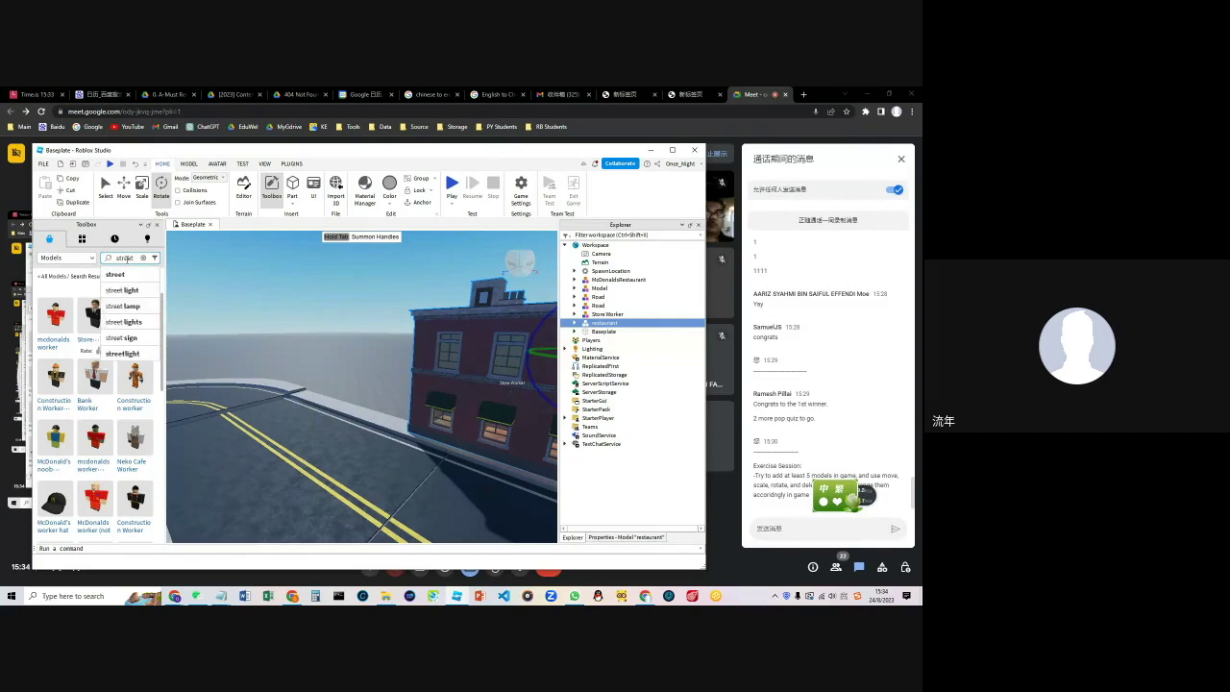
click(122, 305)
right_drag(390, 310, 317, 341)
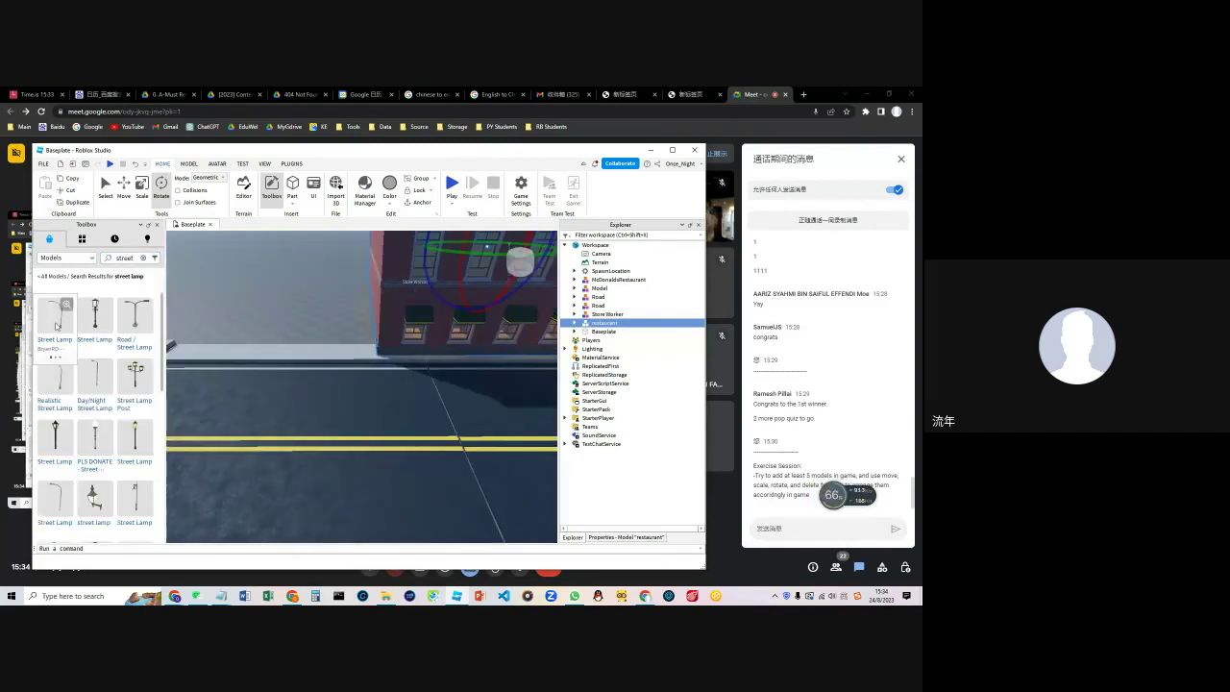
click(56, 322)
right_drag(408, 403, 370, 429)
drag(370, 429, 255, 427)
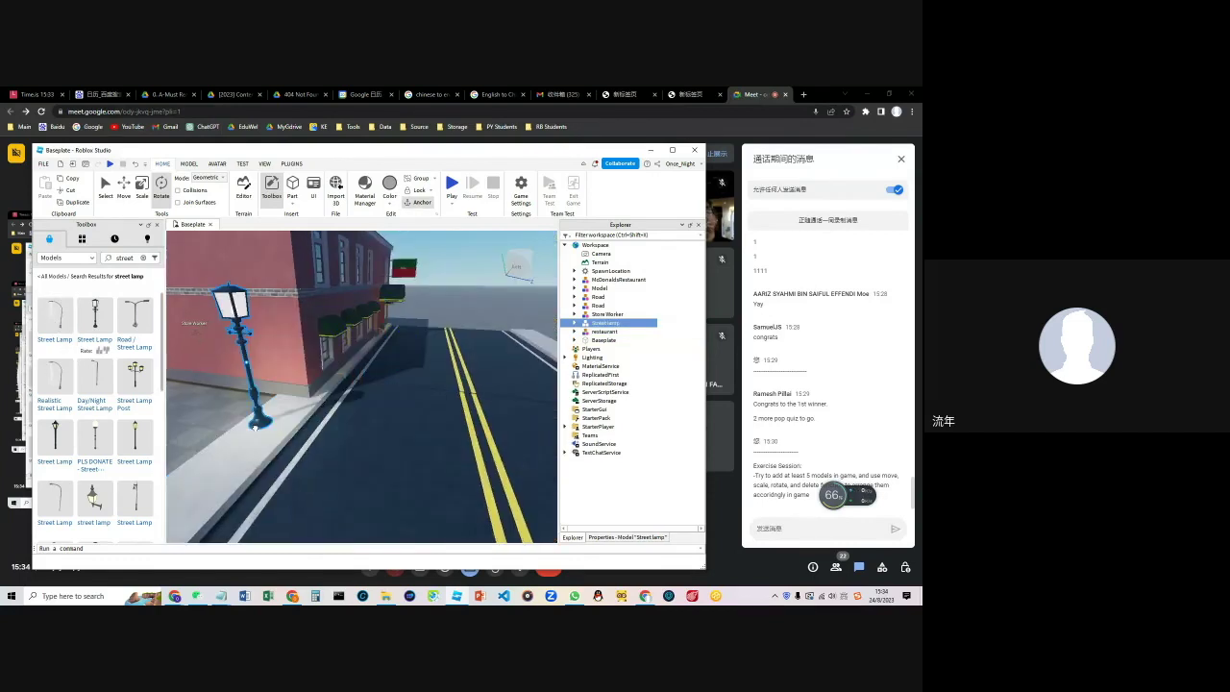
- Duplicate the street lamp with Ctrl+D and switch to the Move tool
right_drag(256, 426, 308, 408)
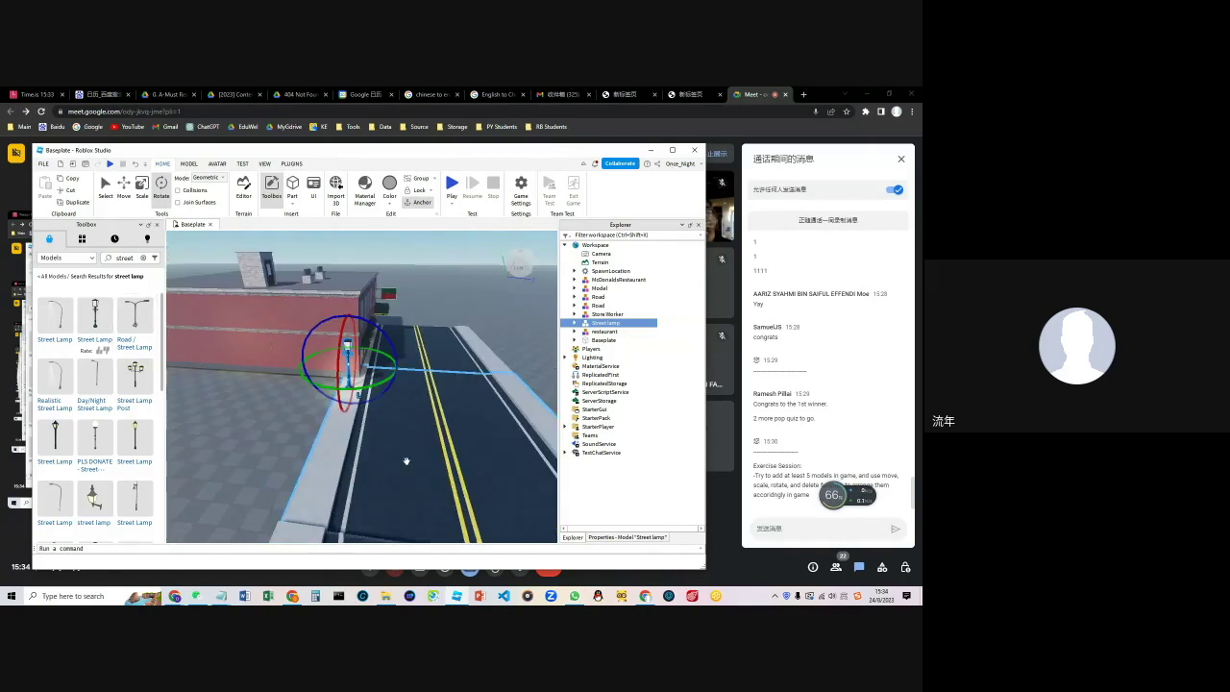
key(ctrl+d)
scroll(374, 451, up, 3)
scroll(344, 439, down, 5)
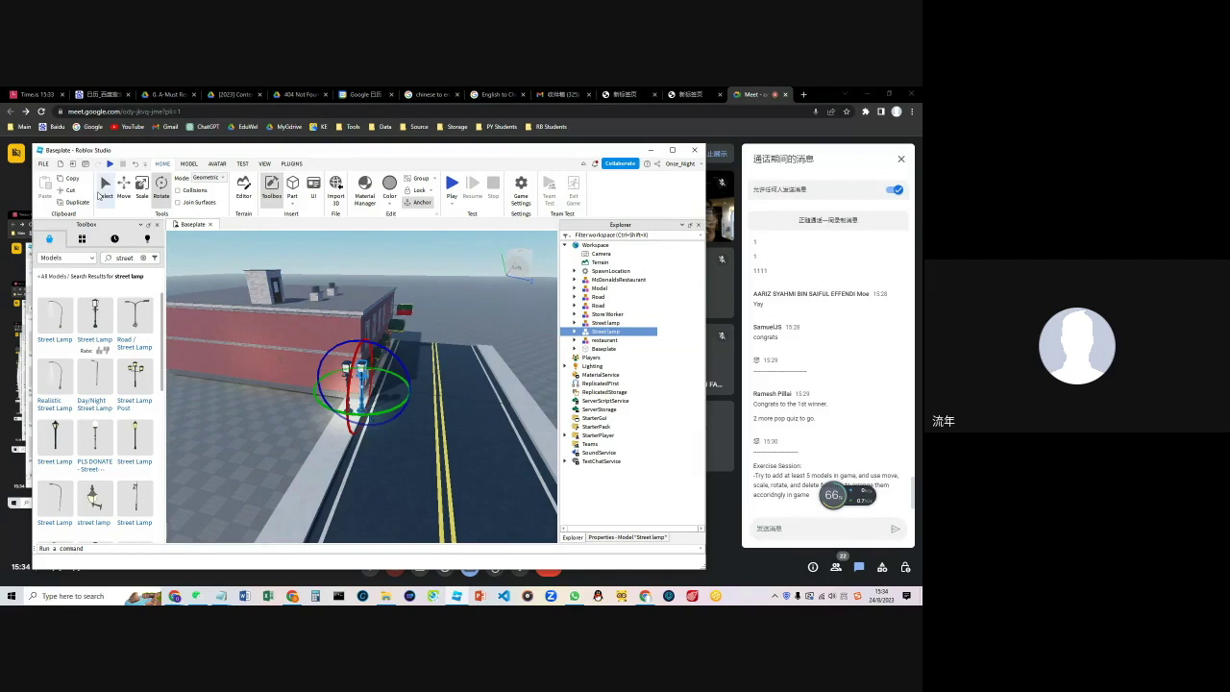
click(123, 186)
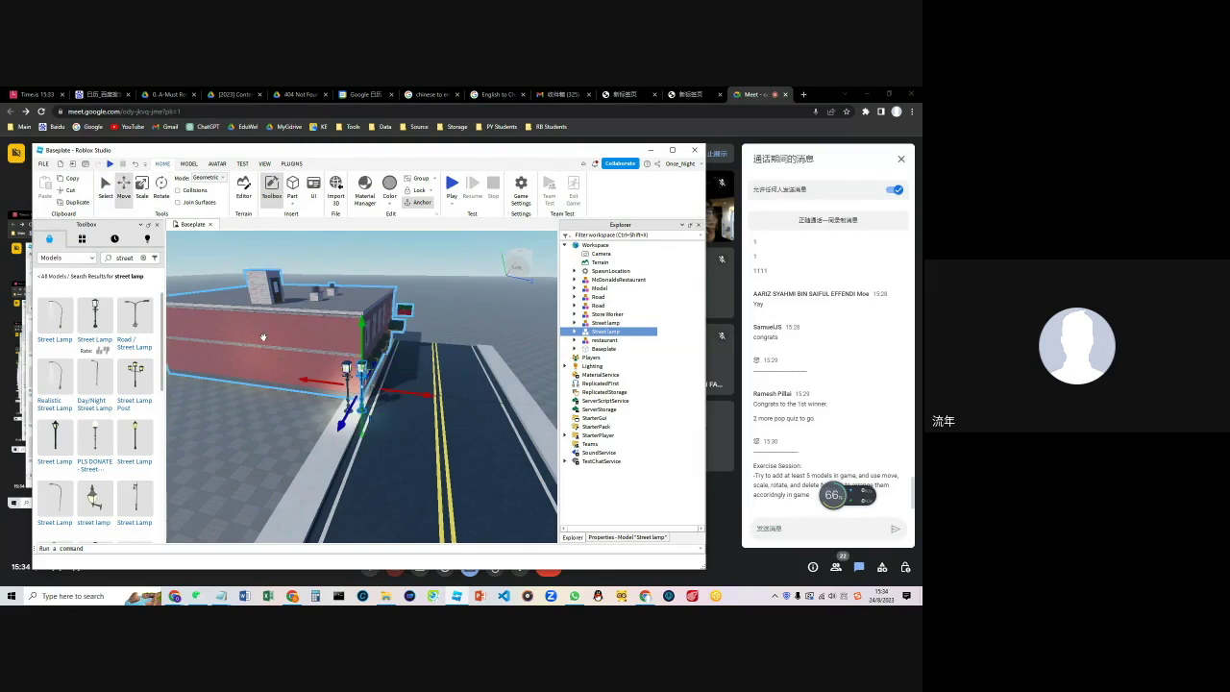
scroll(398, 475, up, 2)
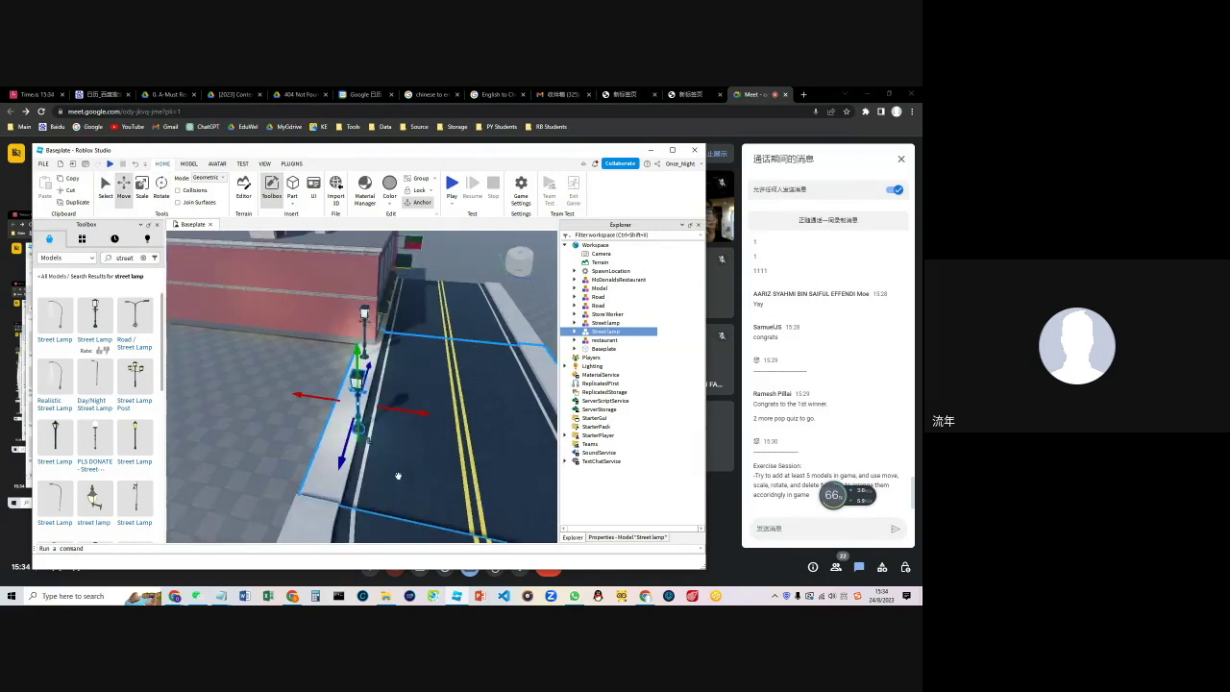
scroll(398, 476, down, 2)
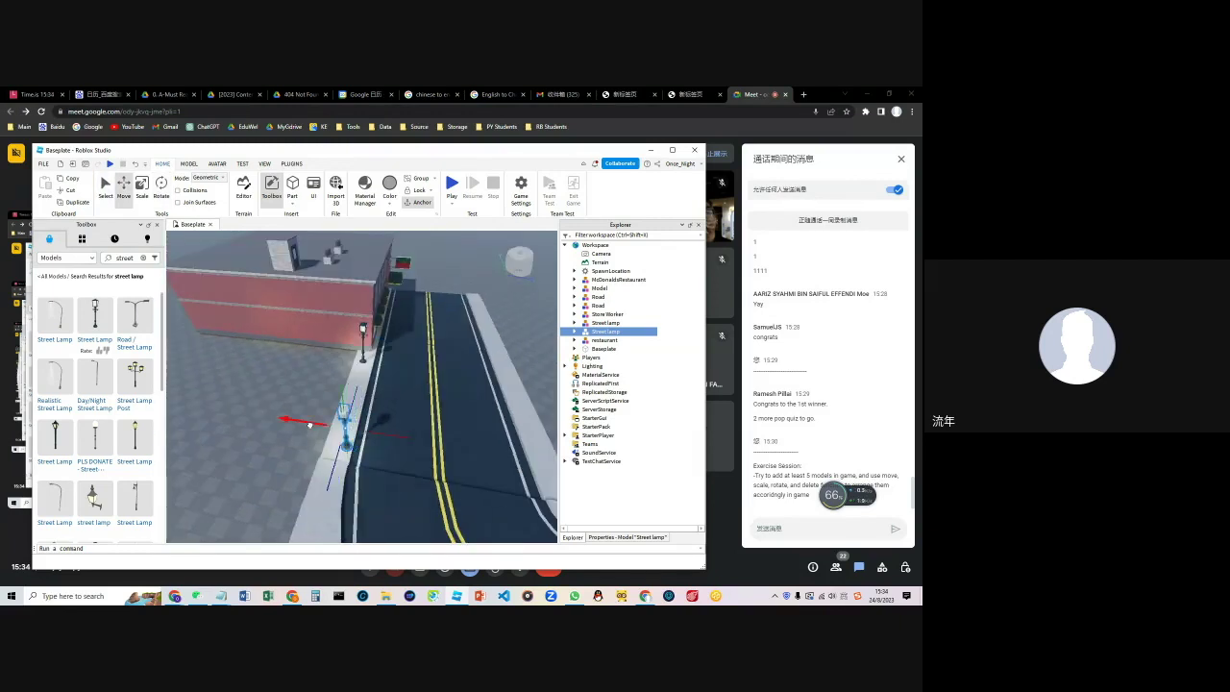
scroll(460, 414, up, 1)
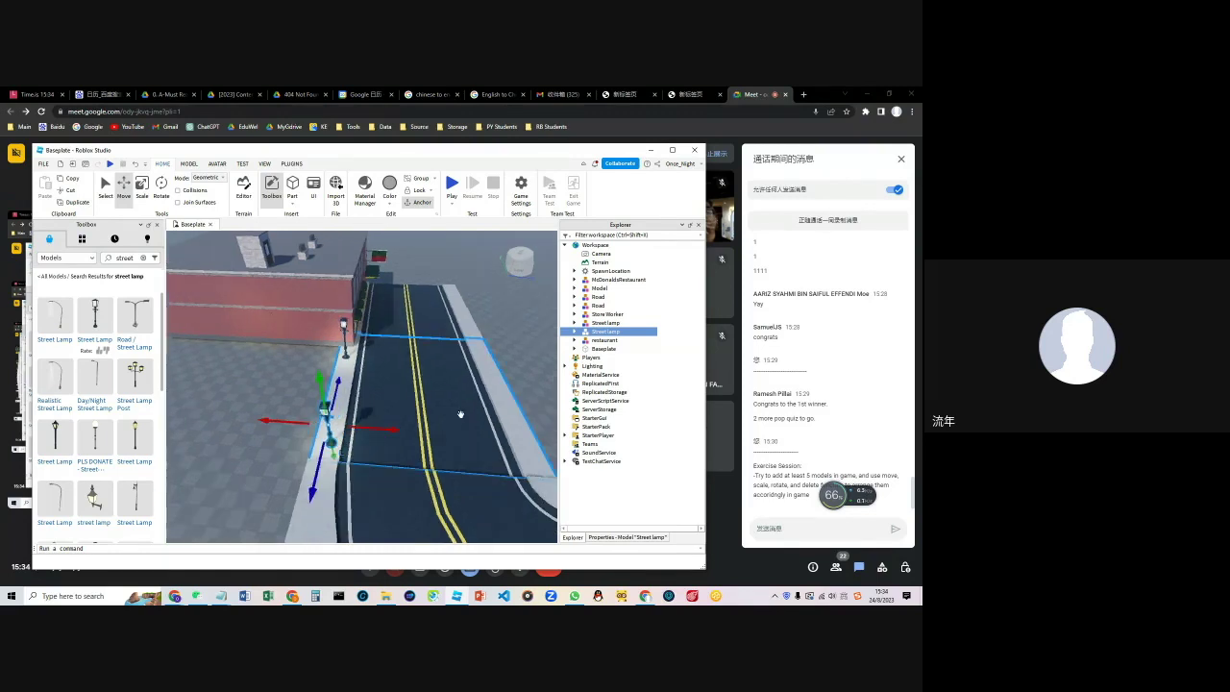
scroll(460, 414, up, 2)
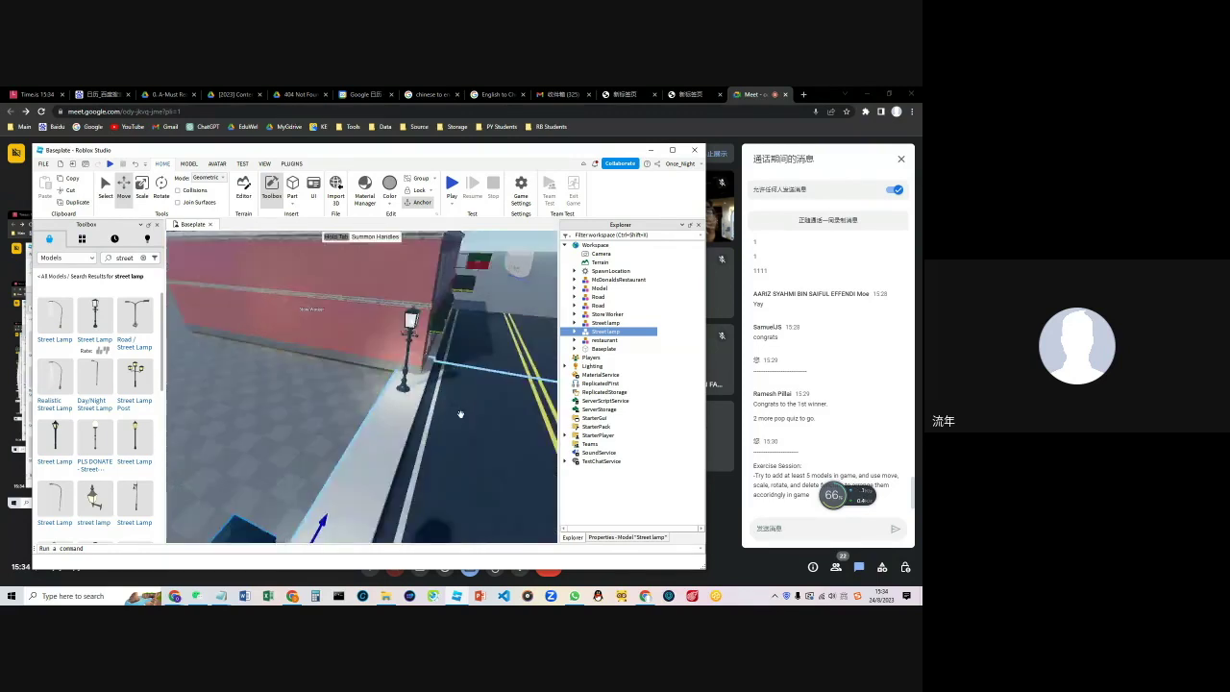
scroll(460, 414, down, 2)
scroll(460, 414, down, 2)
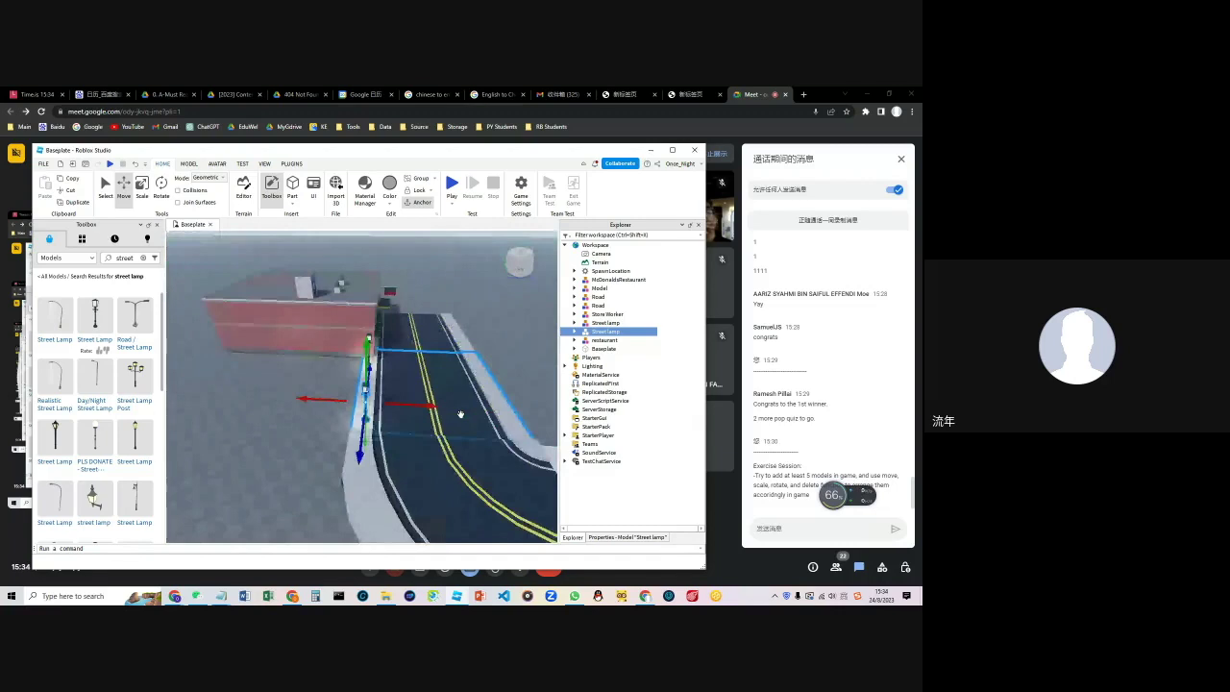
scroll(460, 414, up, 2)
right_drag(439, 405, 433, 400)
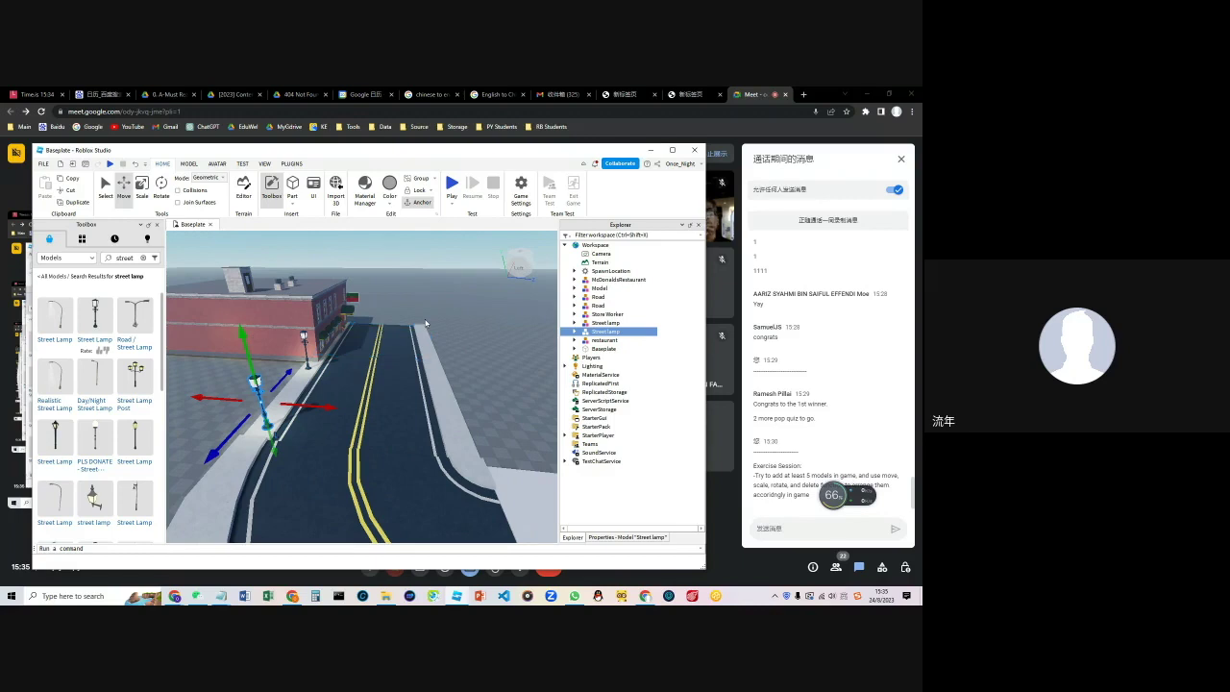
- Minimize Roblox Studio to return to the Google Meet call
click(653, 151)
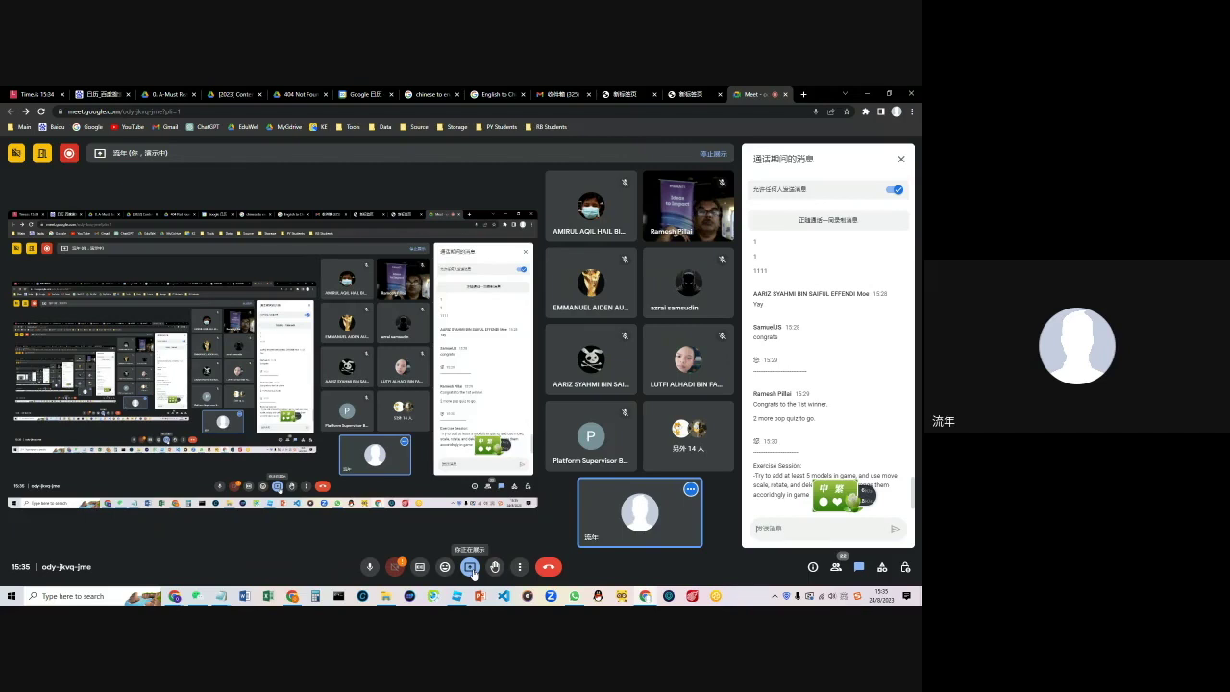
- Stop presenting the screen in Google Meet
click(469, 569)
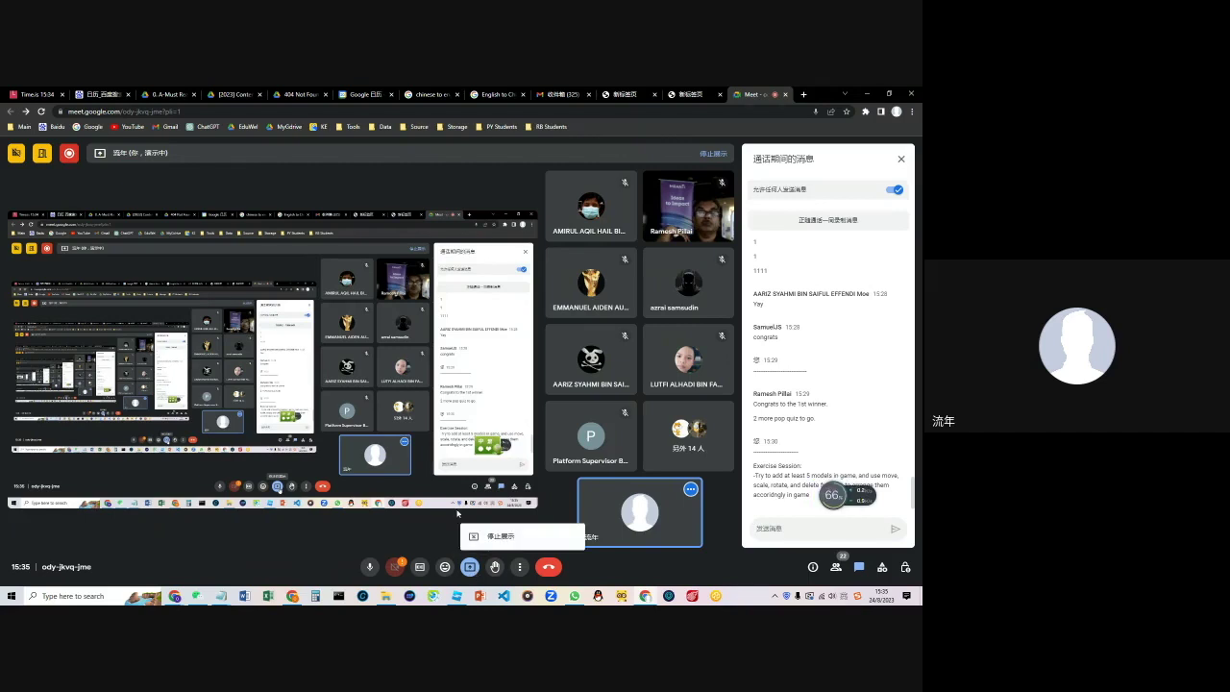
click(499, 535)
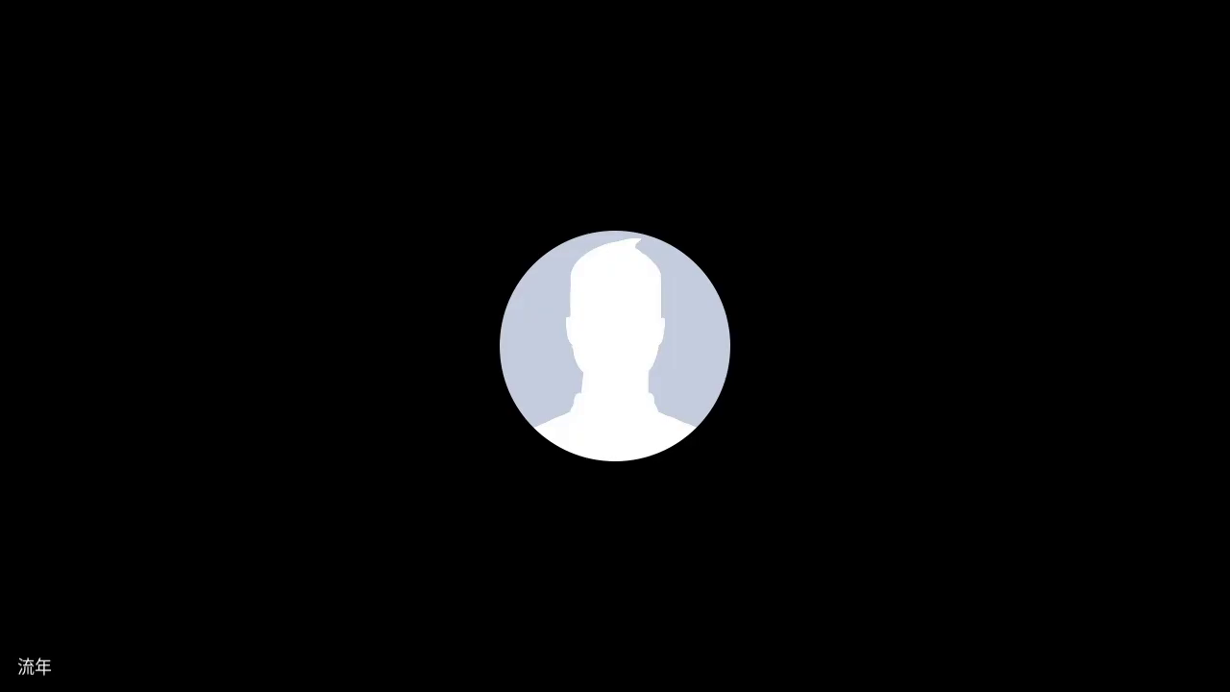
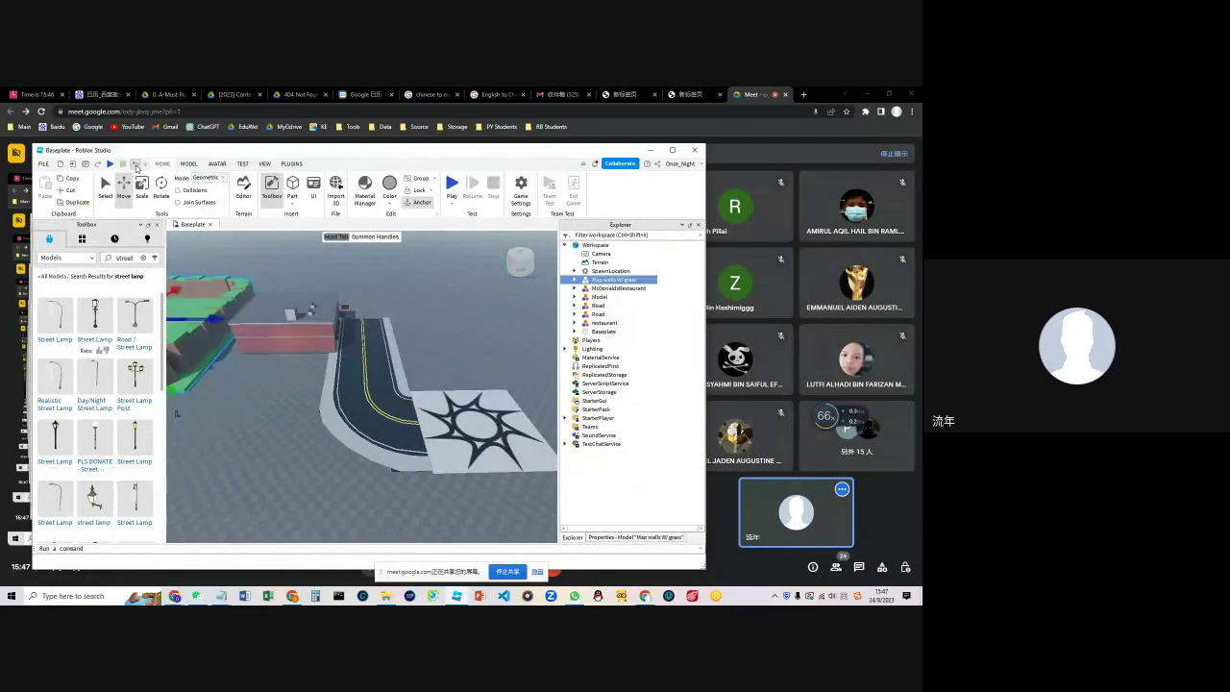
- Undo the recent edits, removing the map walls and road models and restoring the car
click(136, 165)
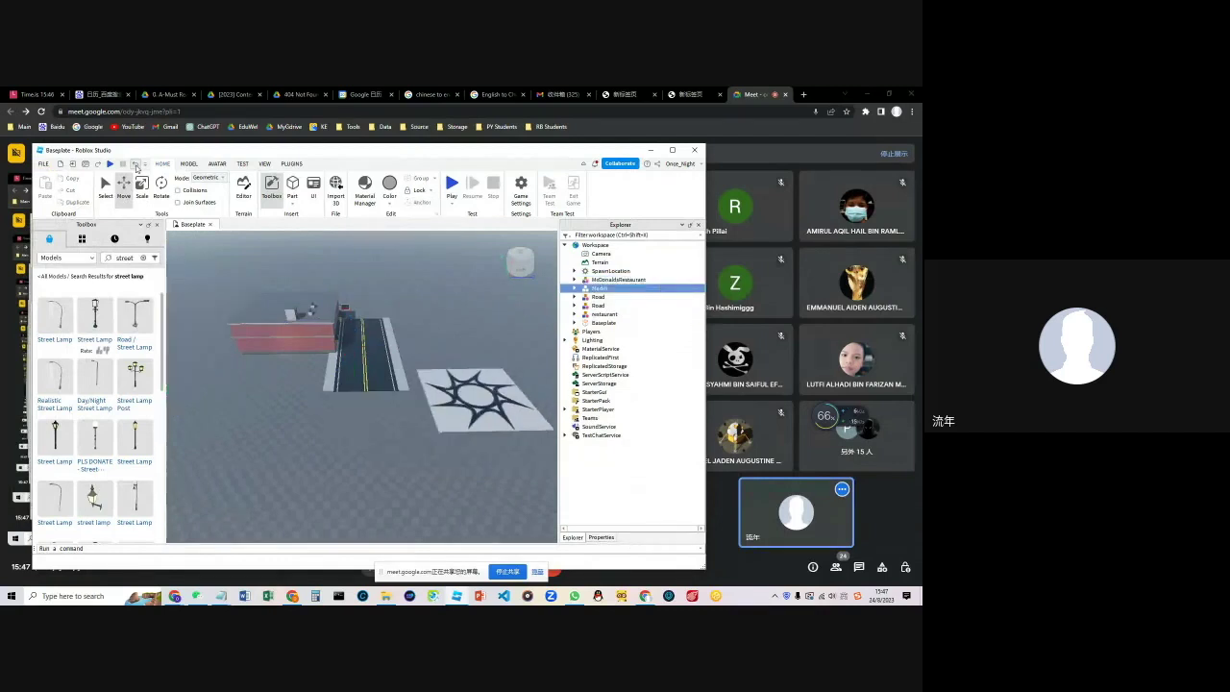
click(135, 165)
click(135, 165)
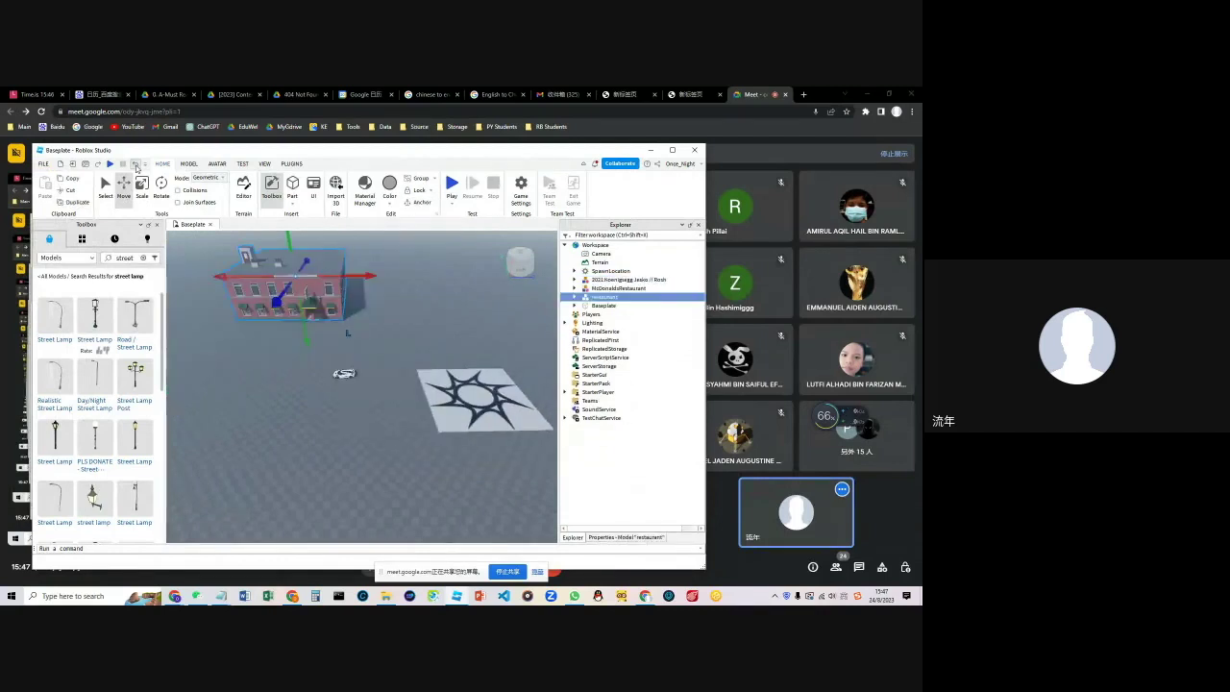
- Step the restaurant back and forth through its move history with undo and redo
click(135, 165)
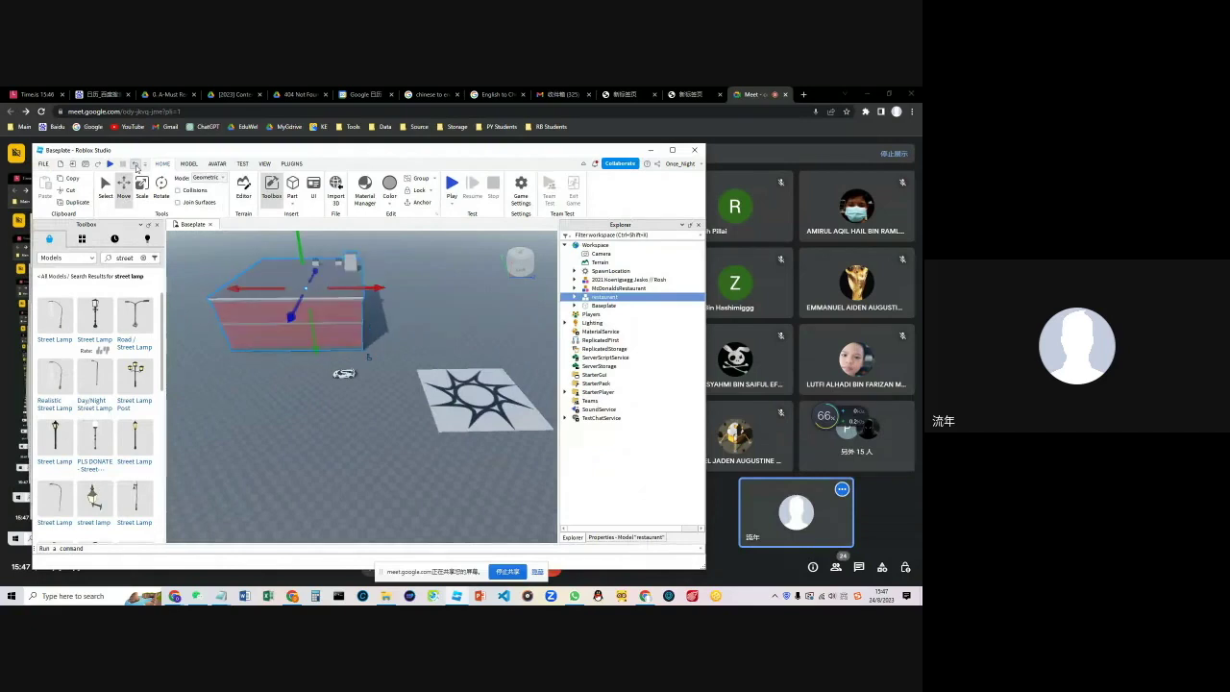
click(135, 165)
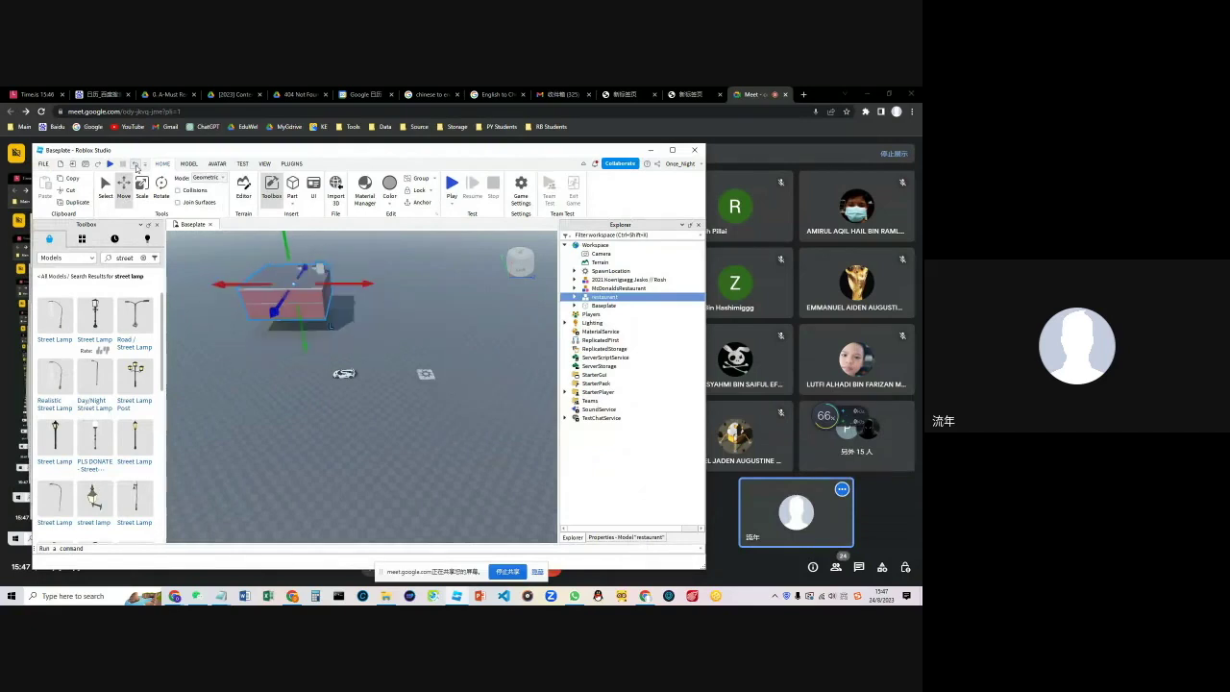
click(136, 165)
click(135, 165)
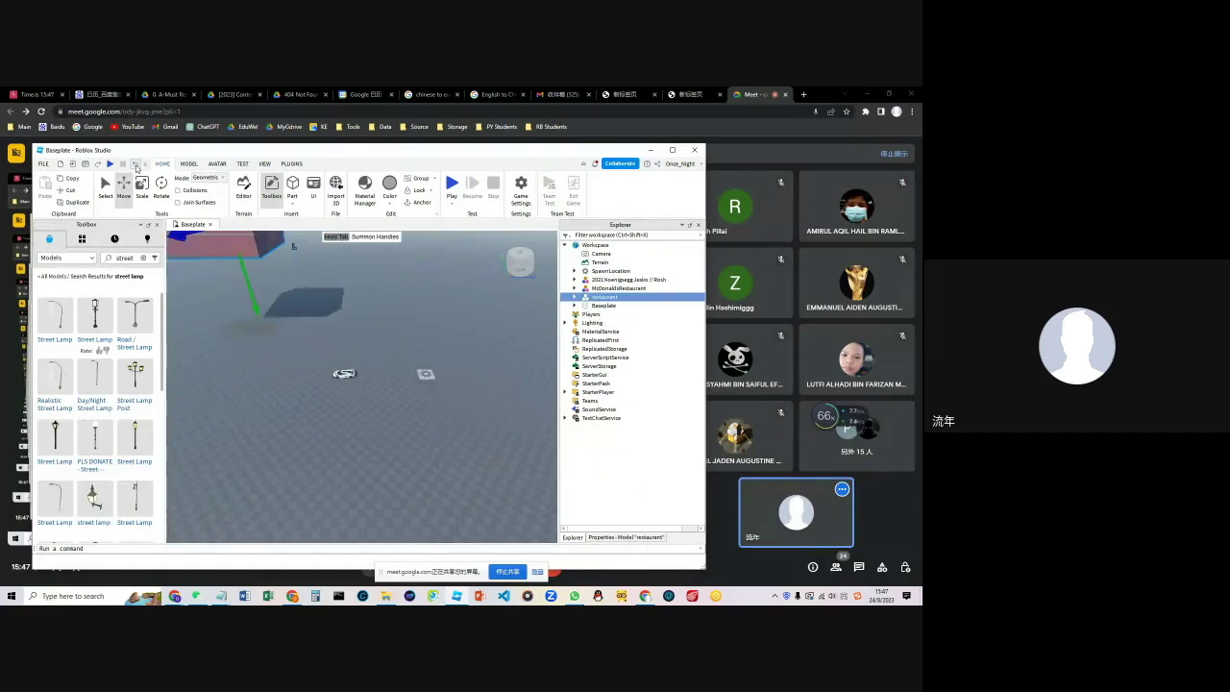
click(135, 165)
click(136, 165)
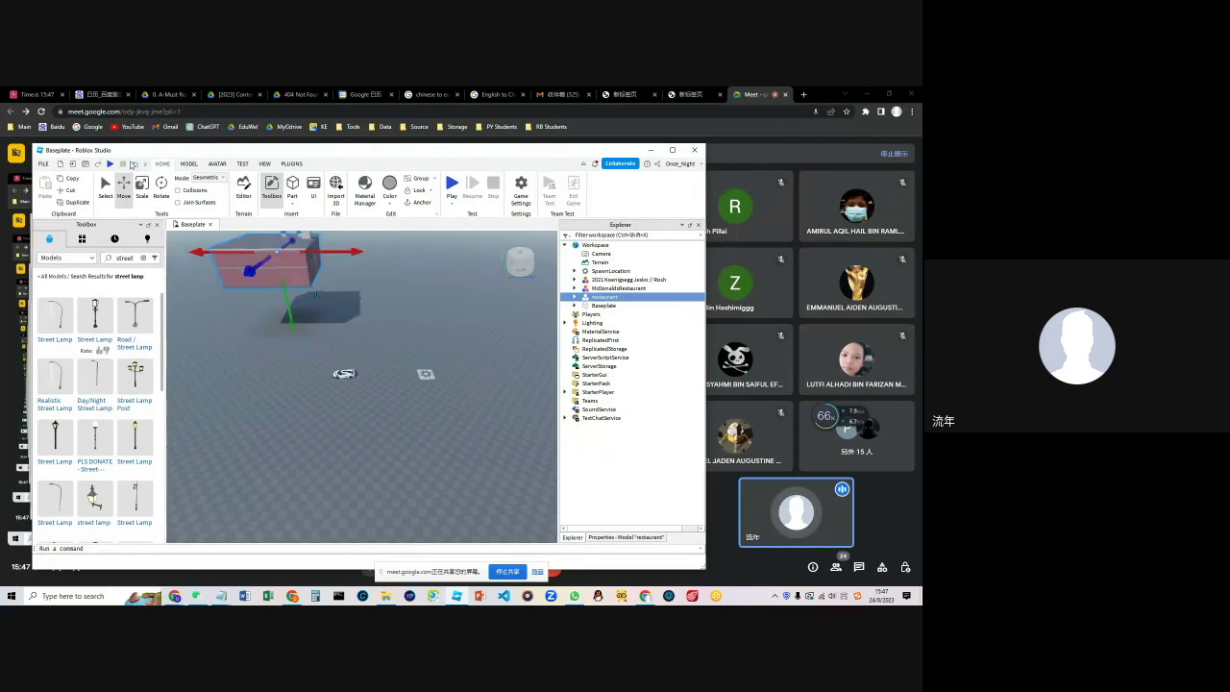
click(99, 165)
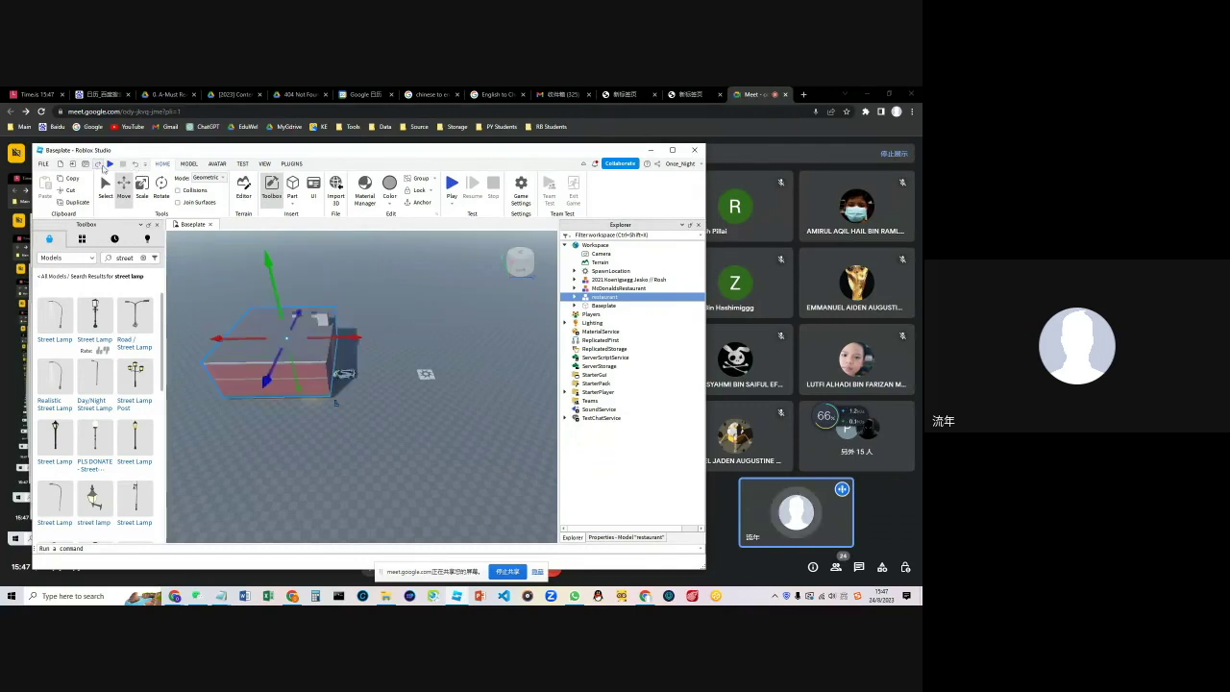
click(103, 168)
click(136, 165)
click(136, 165)
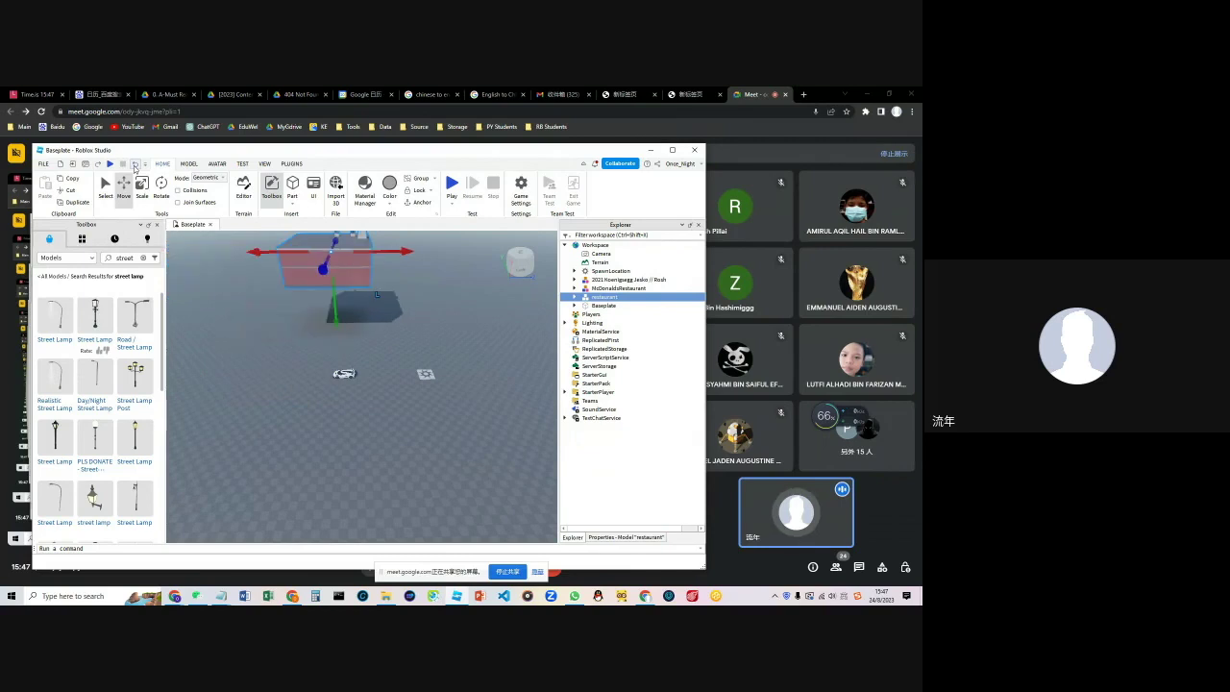
click(136, 166)
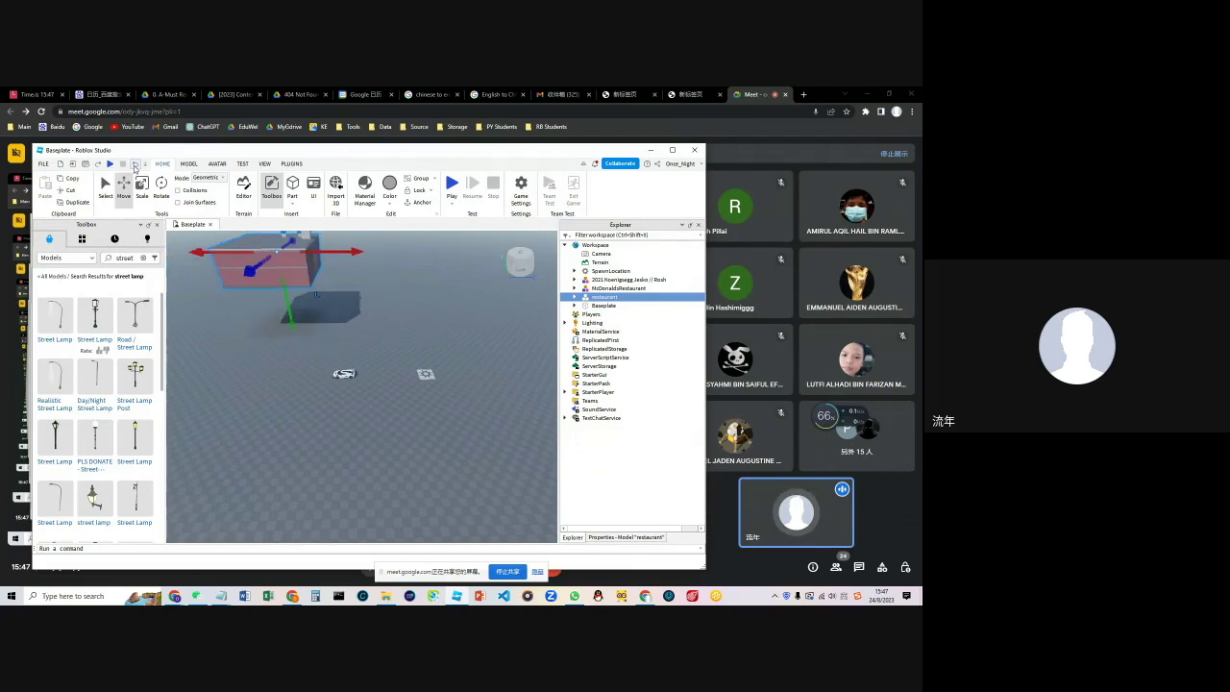
click(136, 166)
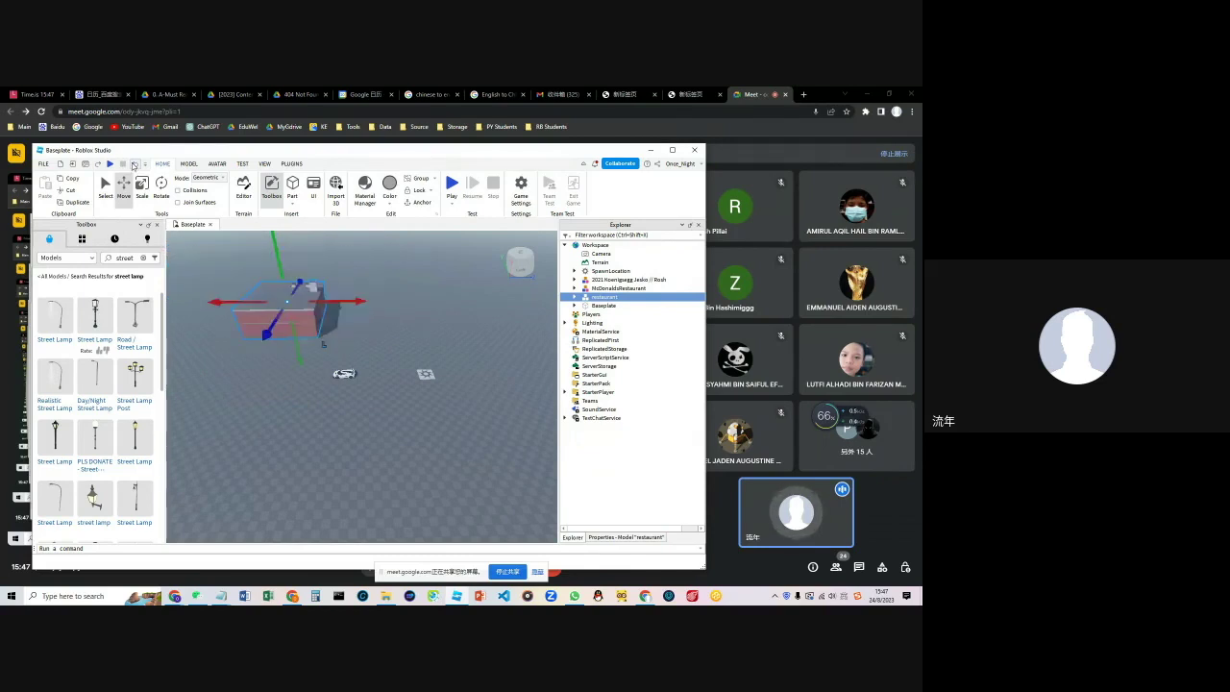
click(136, 165)
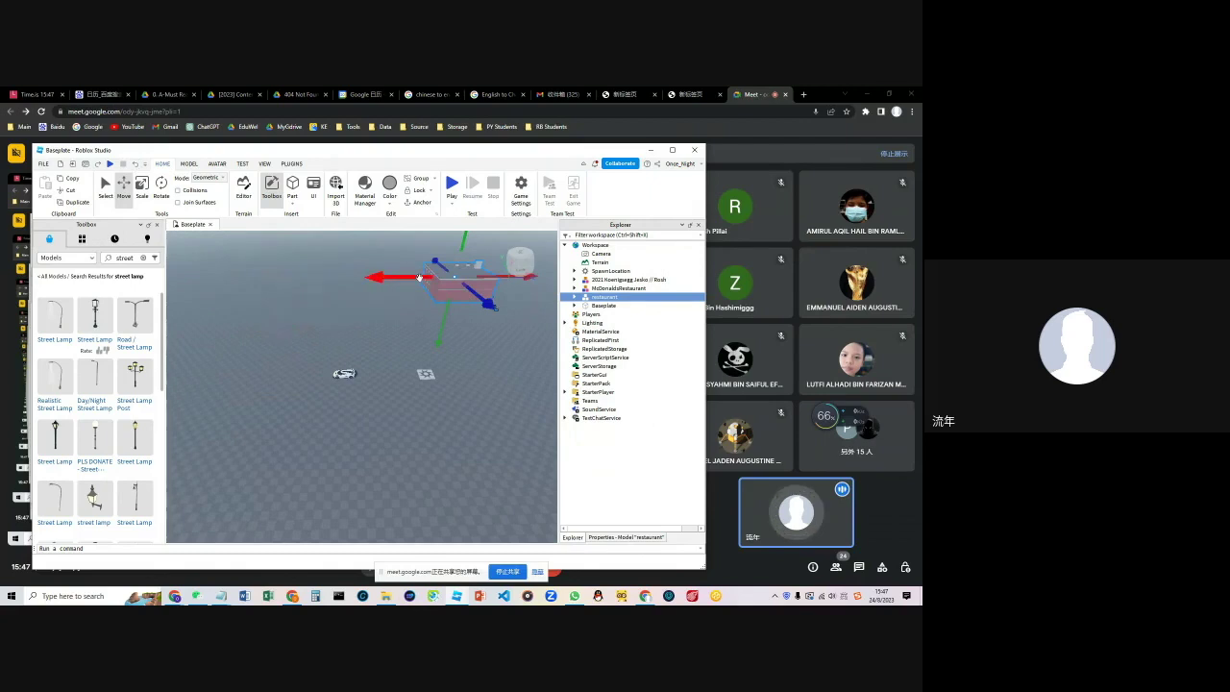
- Slide the restaurant left along X, undo the slide, and deselect it
drag(419, 278, 235, 277)
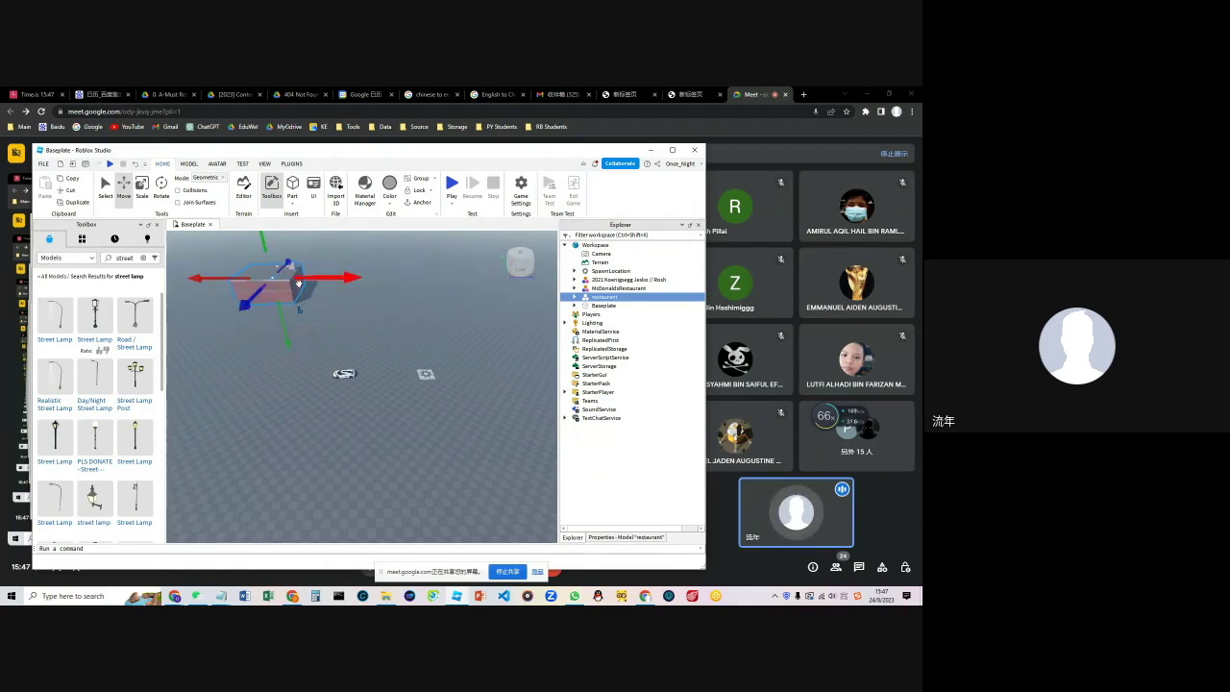
click(135, 164)
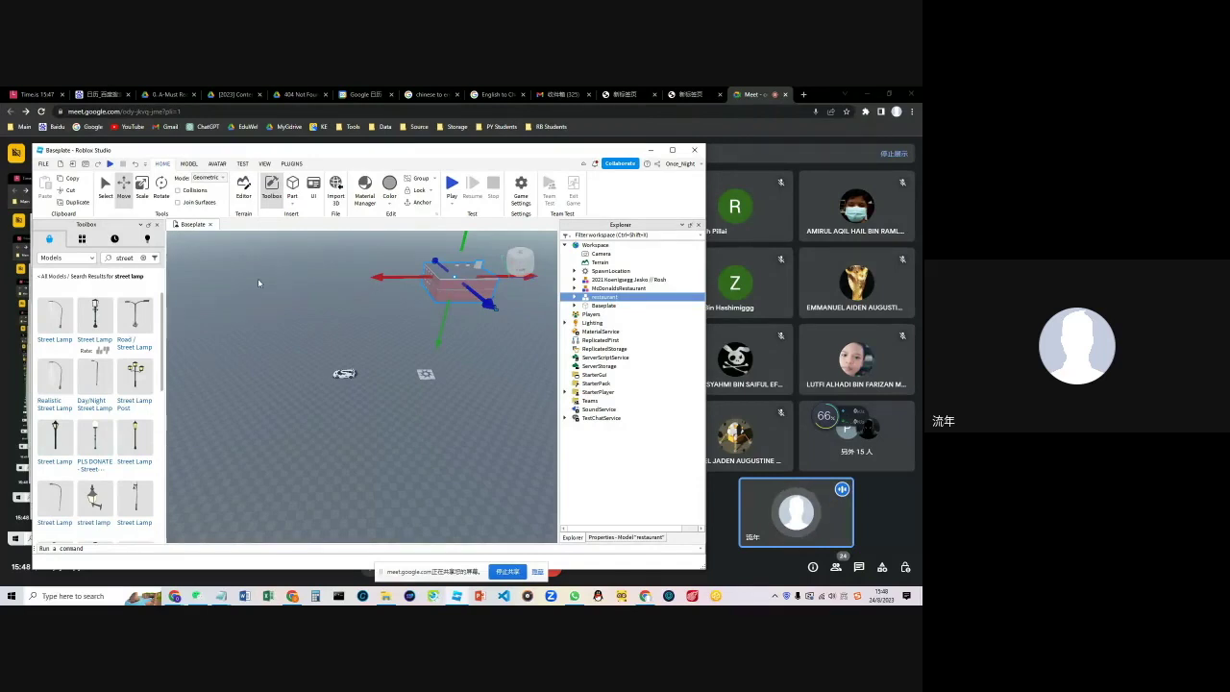
click(99, 165)
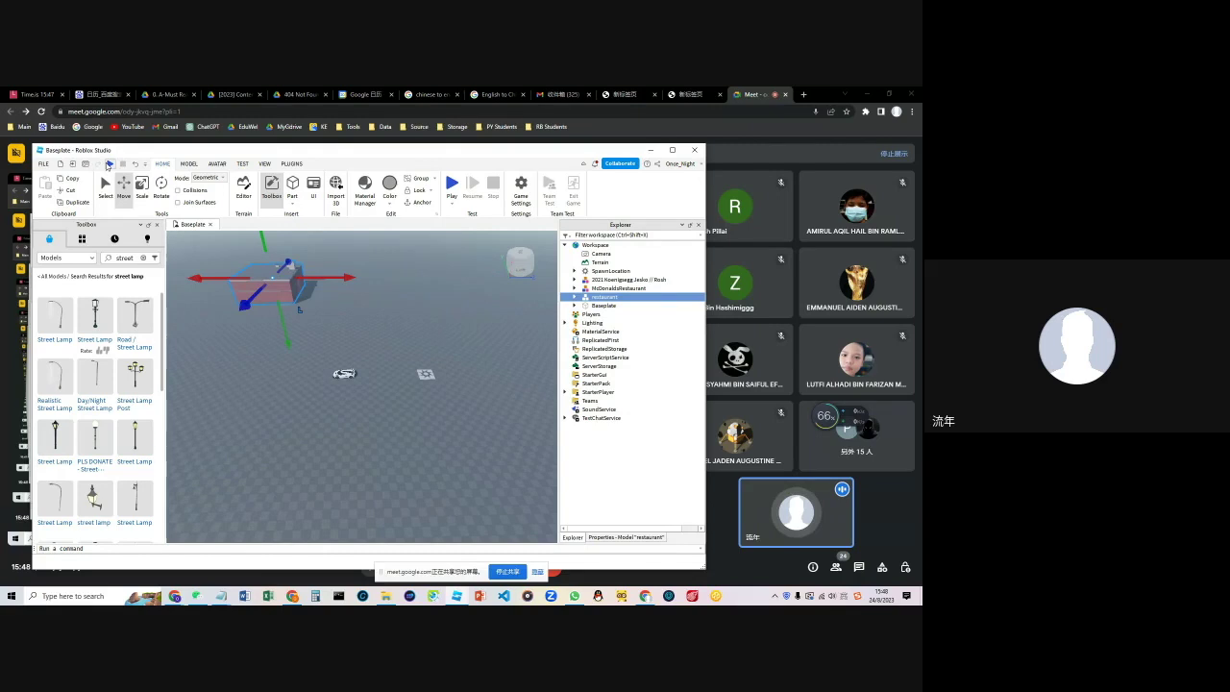
click(136, 164)
click(136, 166)
click(305, 320)
right_drag(306, 320, 284, 264)
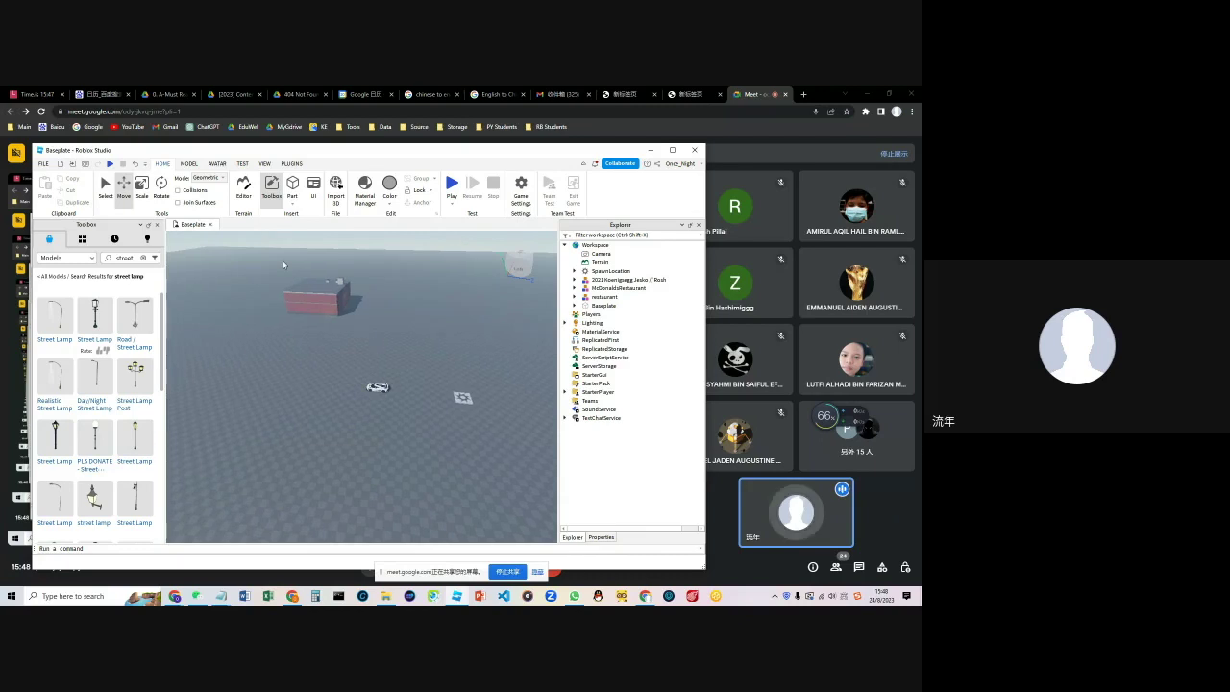
- Delete the restaurant and car models, then orbit the camera down toward the spawn
key(ctrl+z)
key(ctrl+z)
right_drag(288, 428, 288, 428)
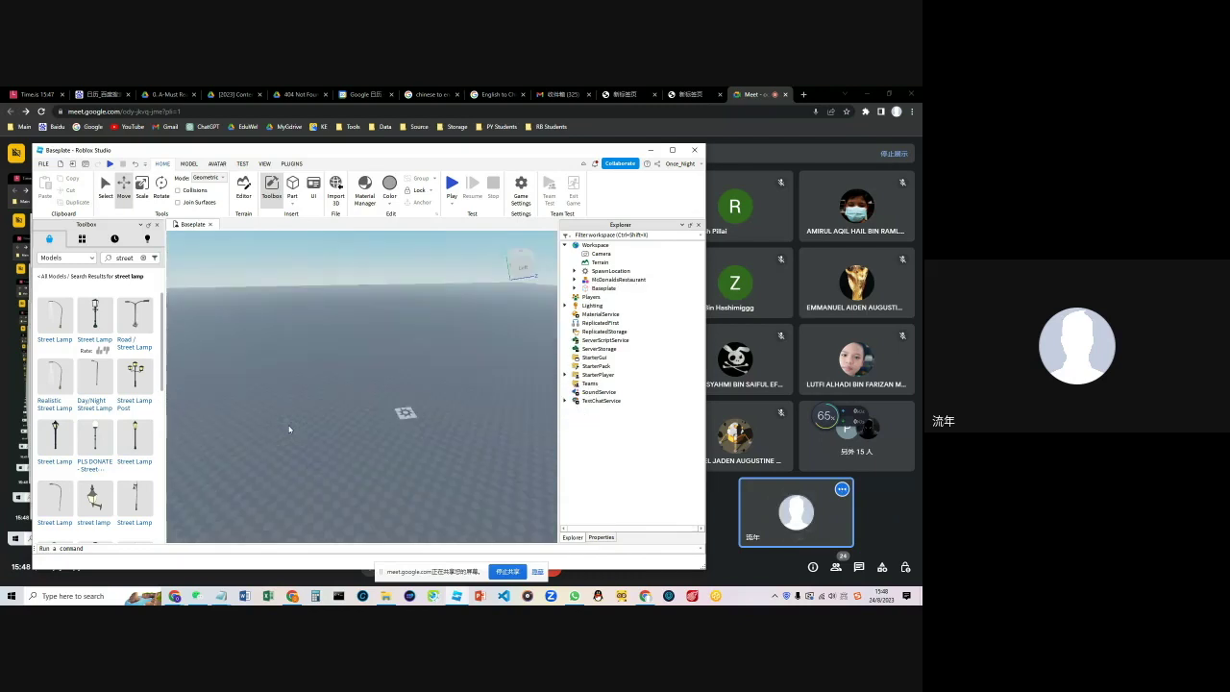
scroll(288, 428, up, 3)
right_drag(289, 428, 288, 428)
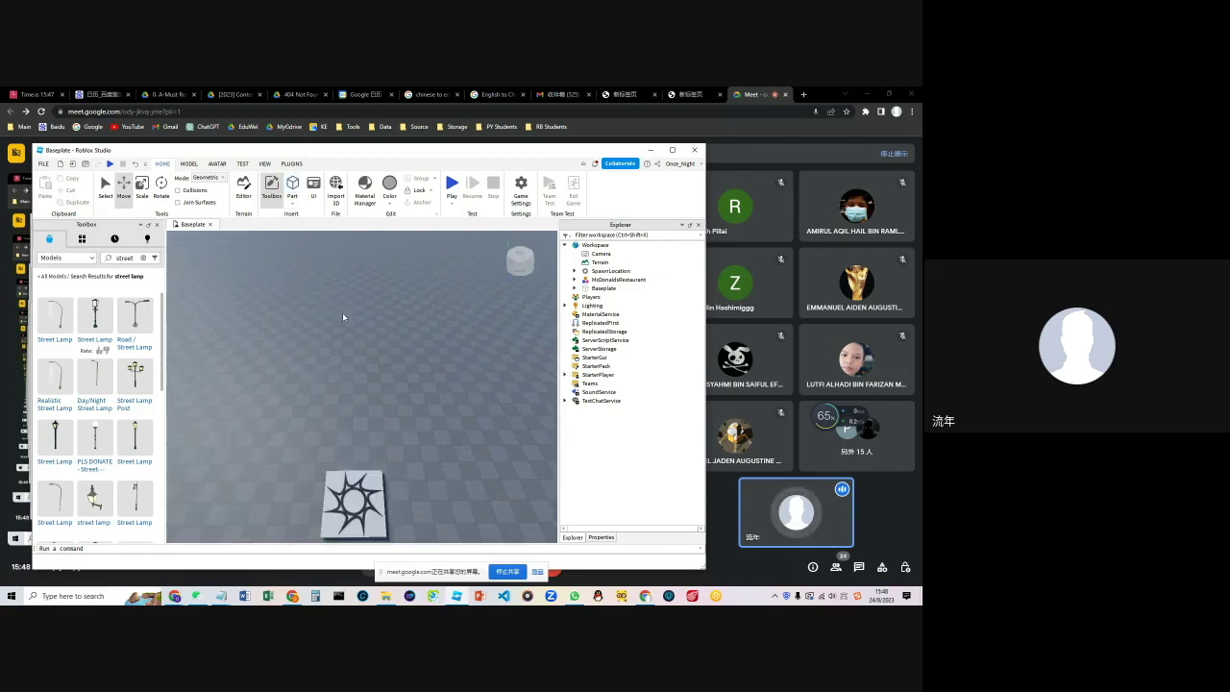
right_drag(342, 312, 294, 210)
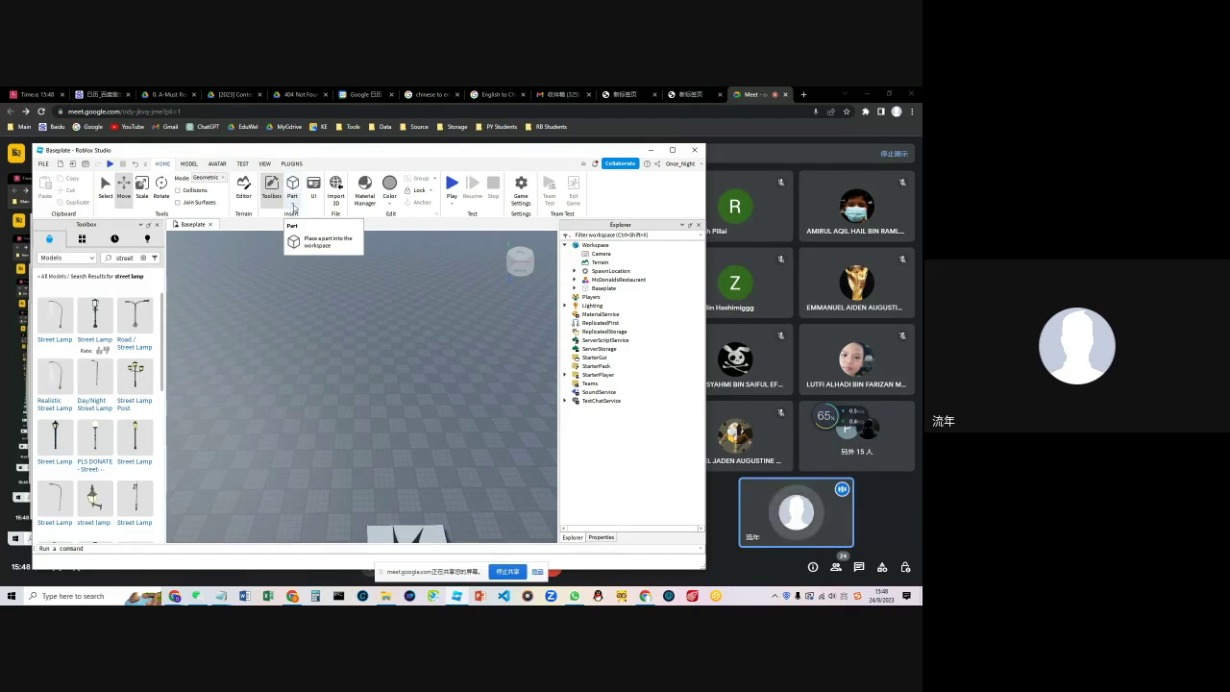
- Insert a block part onto the baseplate
click(293, 207)
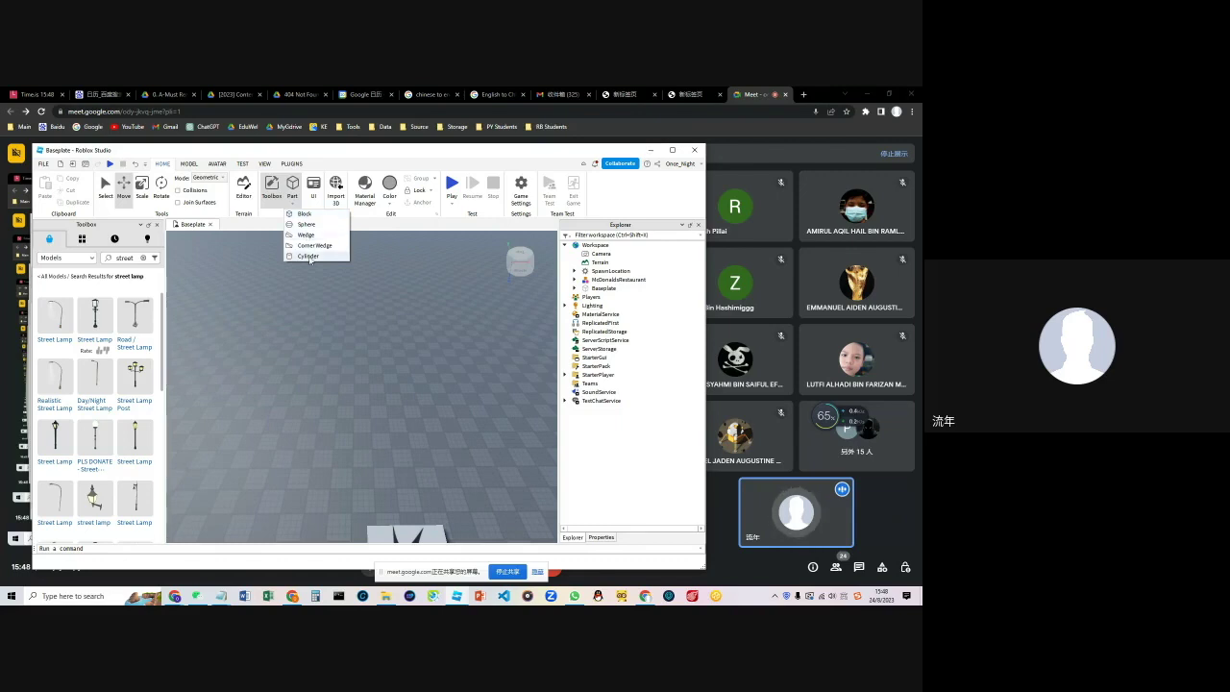
click(369, 373)
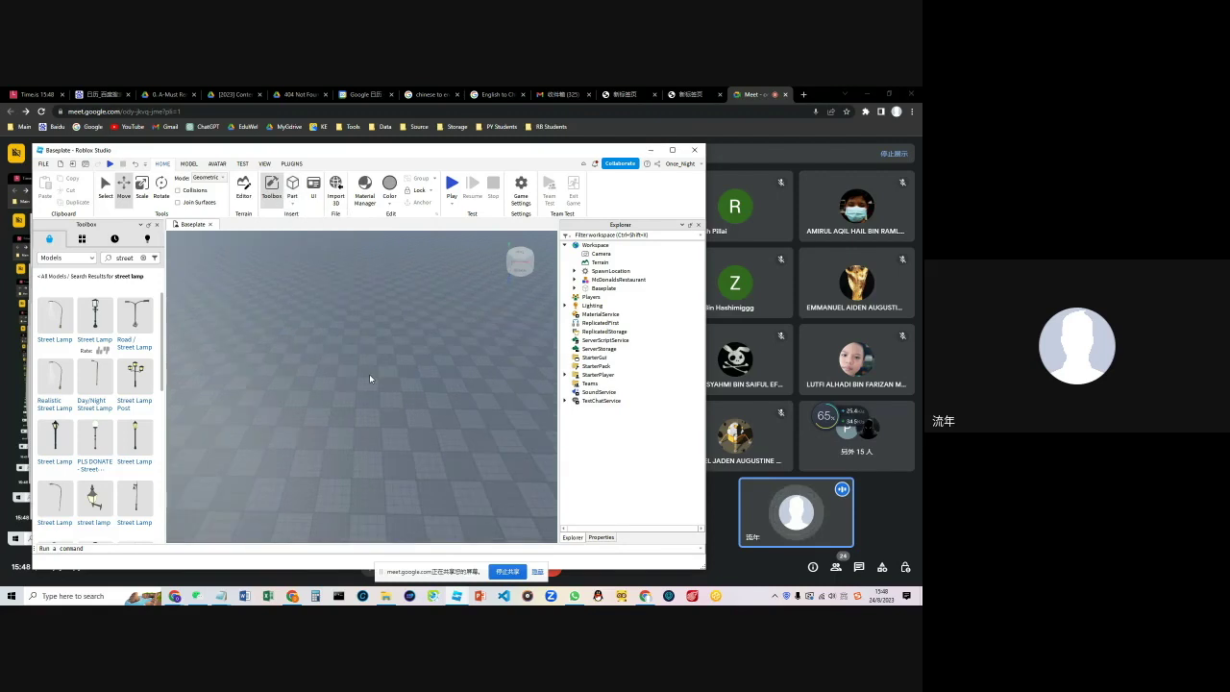
click(292, 202)
click(300, 215)
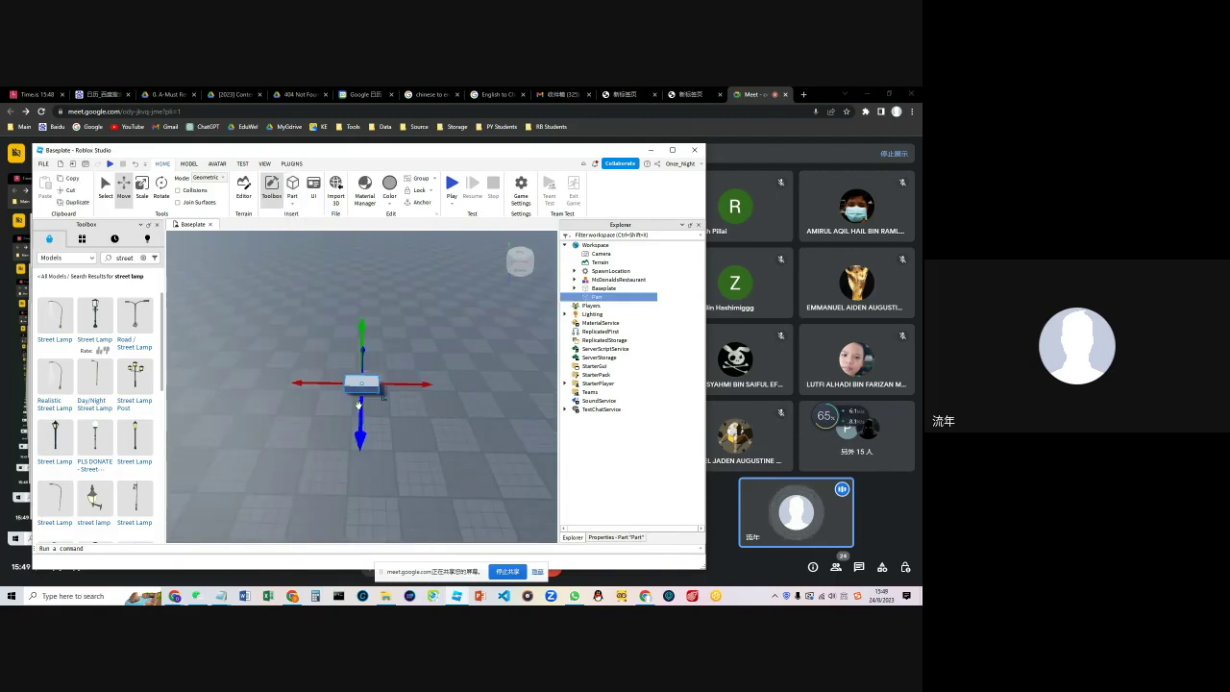
right_drag(414, 277, 365, 279)
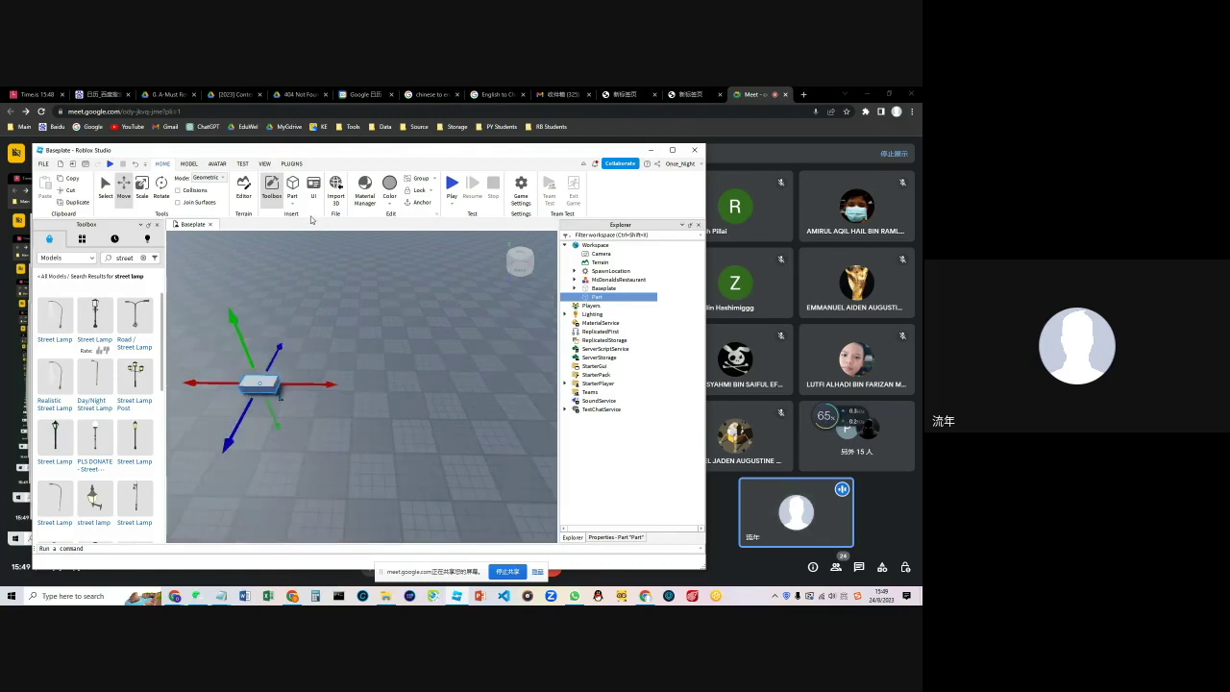
- Add a sphere part and a second block part, focusing the view on it
click(292, 200)
click(304, 225)
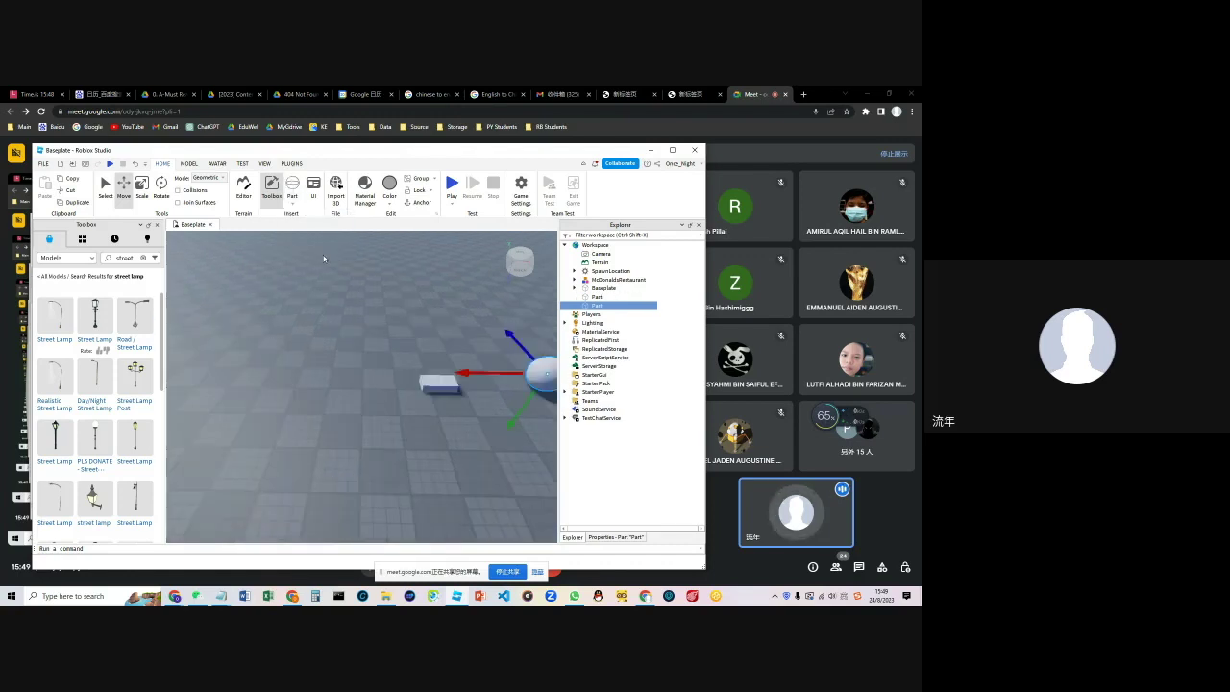
click(292, 200)
click(303, 214)
right_drag(357, 343, 285, 373)
key(f)
- Duplicate the block into a new part and insert one more block part
click(285, 373)
click(423, 380)
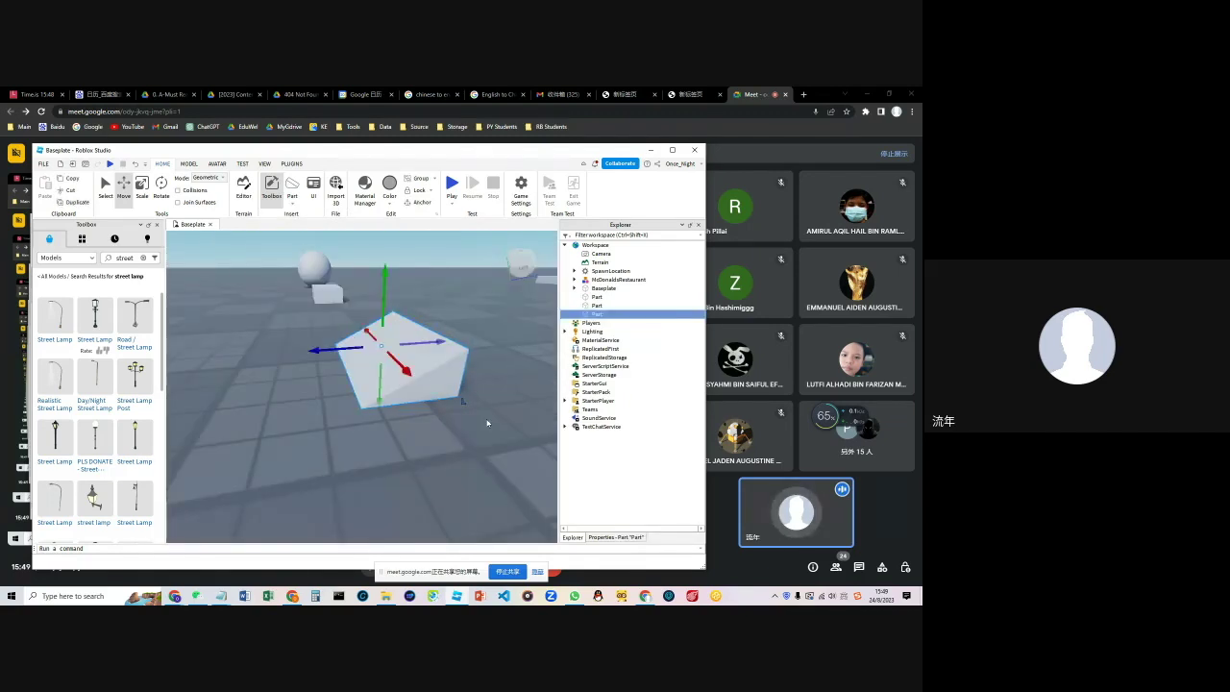
right_drag(487, 423, 340, 235)
click(340, 236)
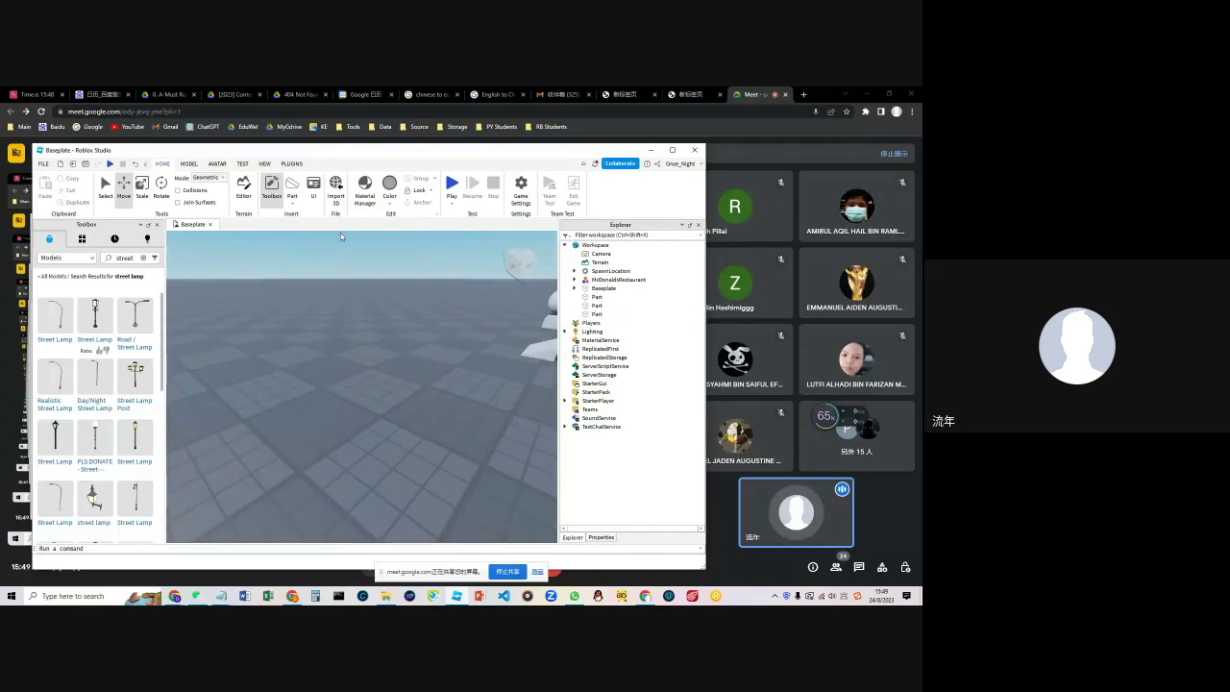
key(ctrl+v)
right_drag(372, 338, 380, 364)
click(381, 364)
click(293, 203)
click(302, 213)
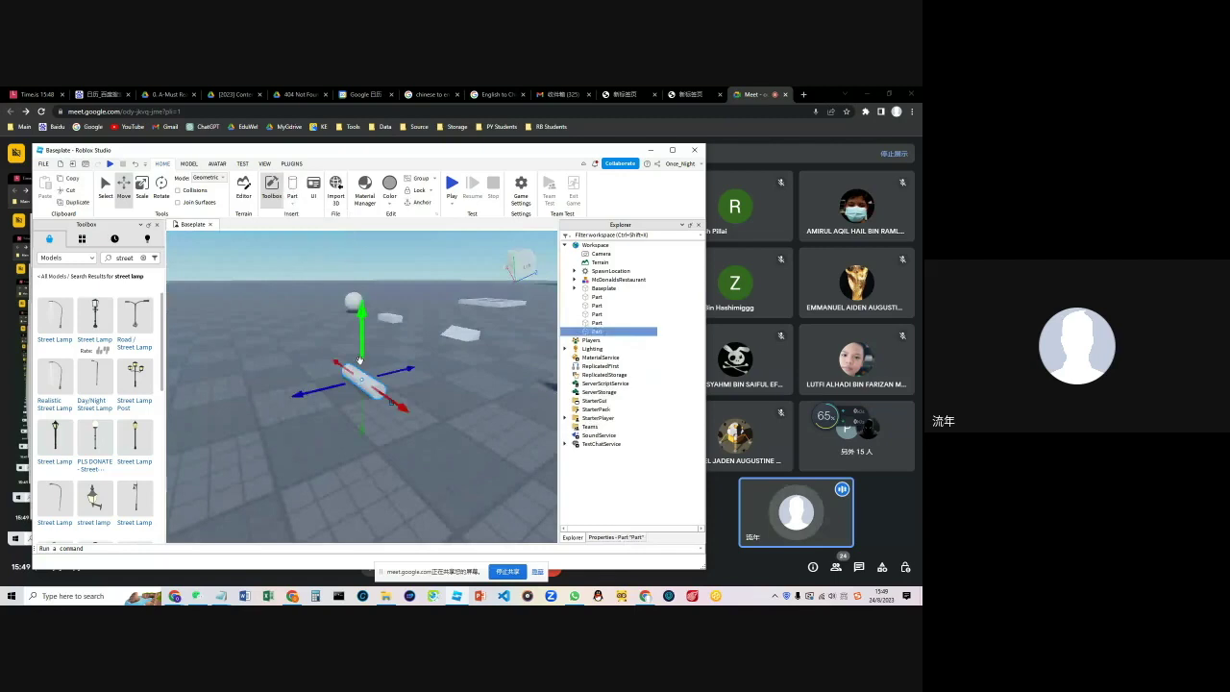
right_drag(360, 359, 364, 367)
- Select and delete all five new parts, then switch to the meeting's chat
drag(288, 313, 509, 434)
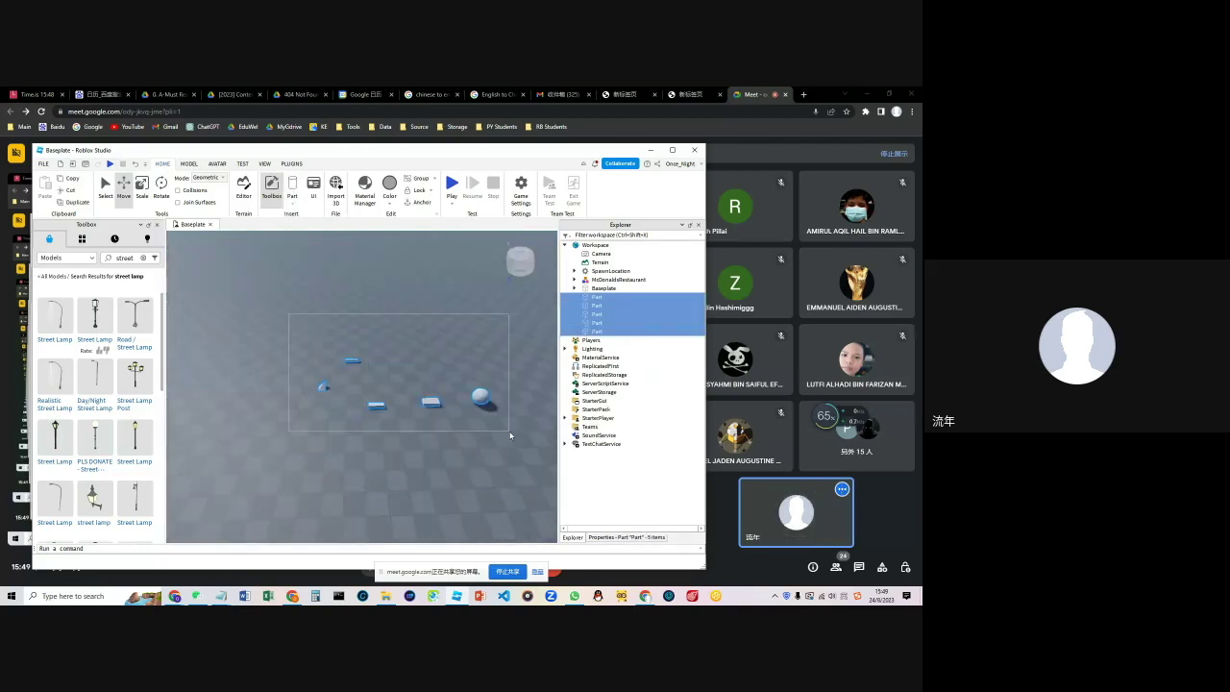
click(294, 333)
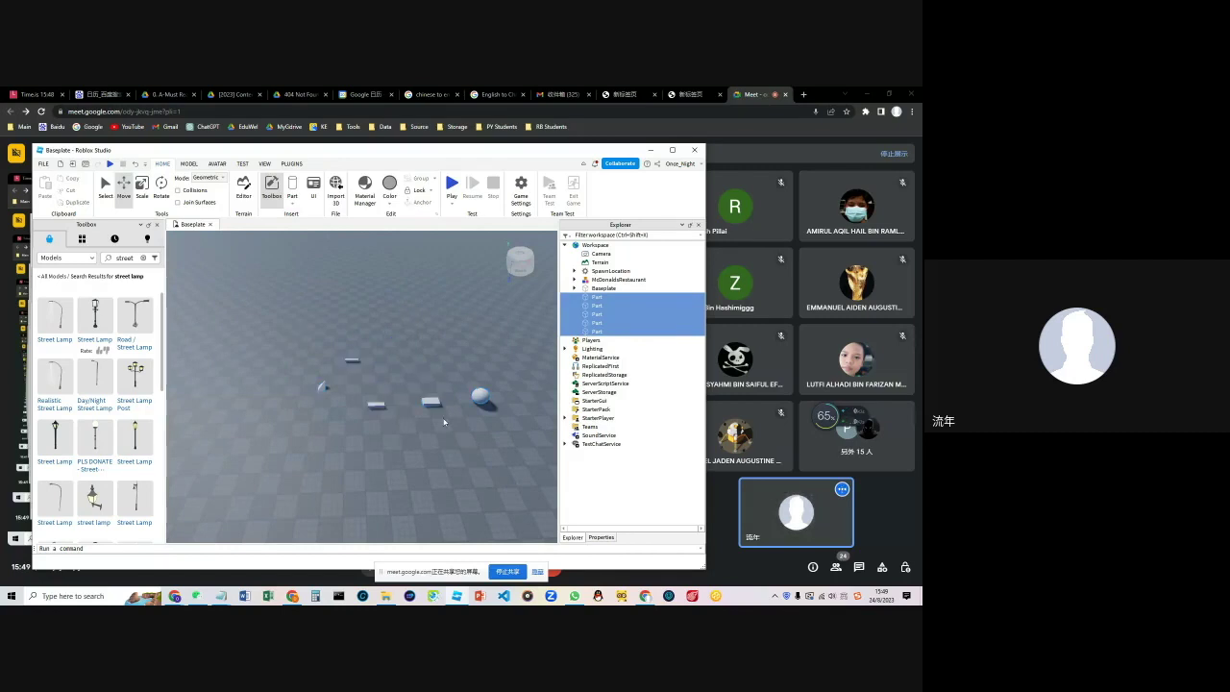
key(ctrl+z)
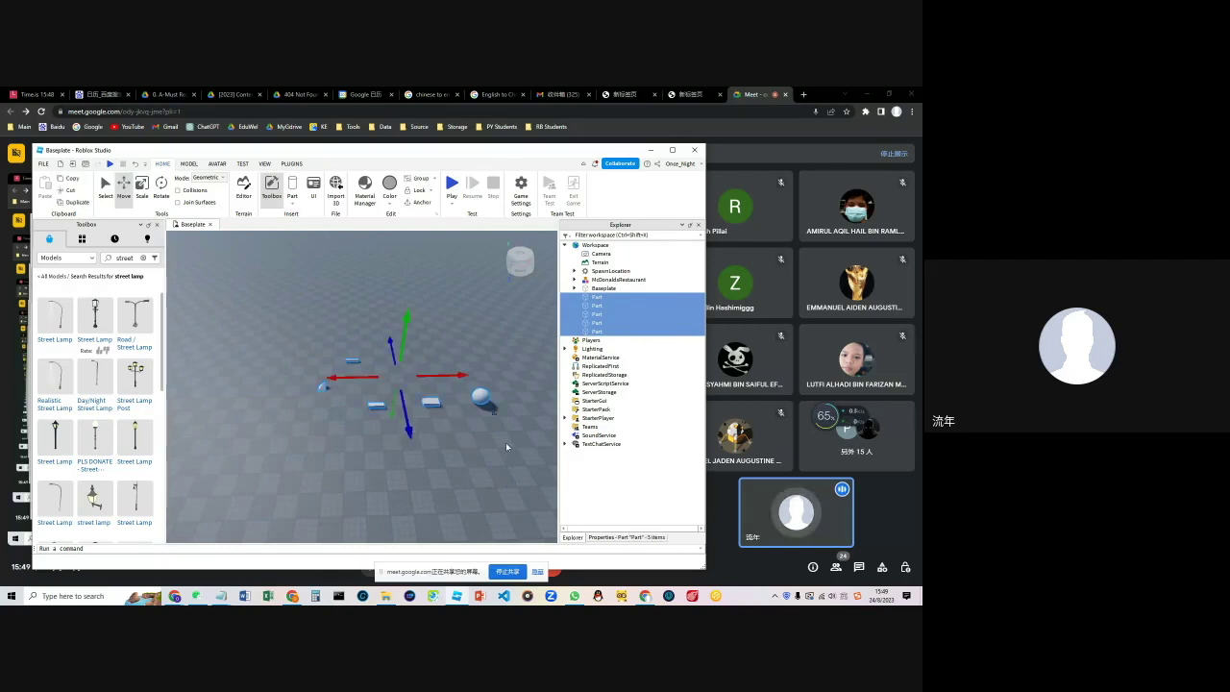
key(Delete)
click(860, 567)
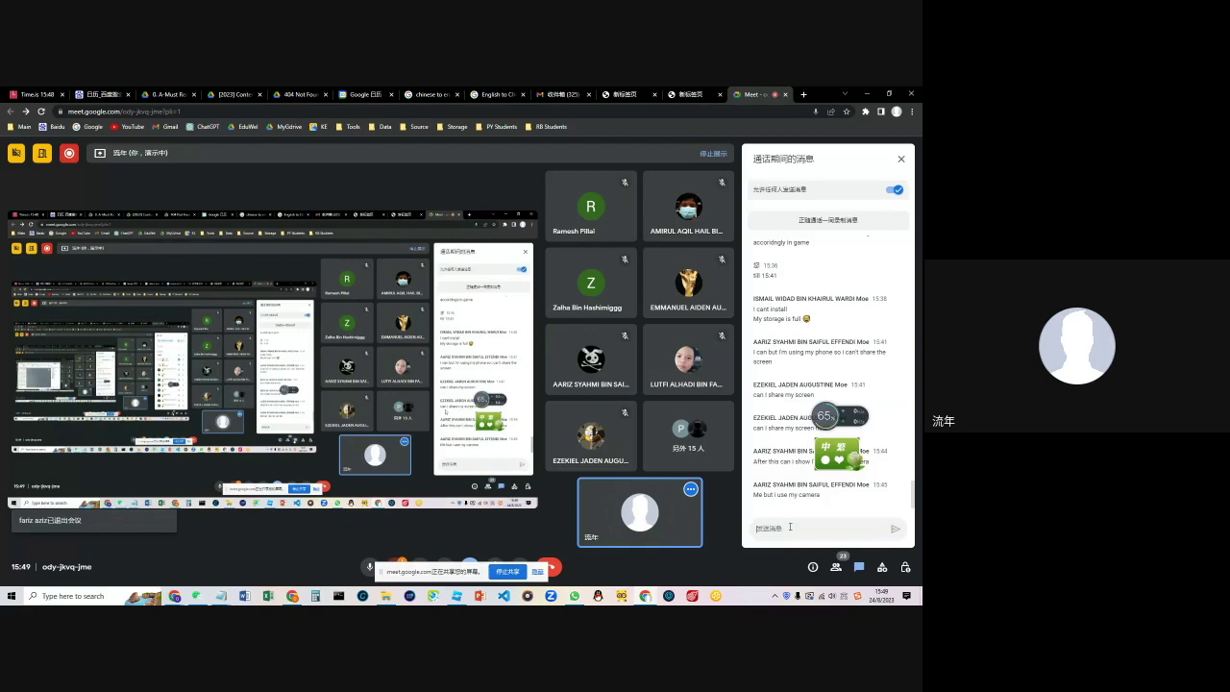
- Switch back to Roblox Studio and tilt the camera upward over the baseplate
key(alt+Tab)
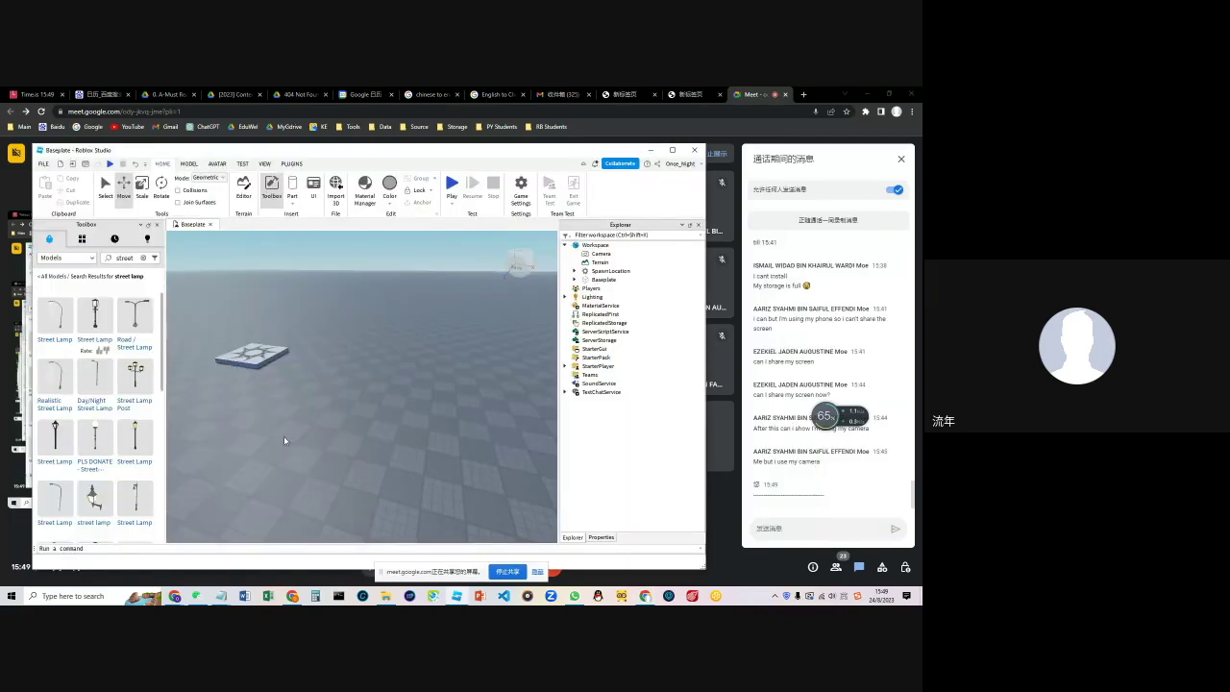
right_drag(269, 399, 269, 400)
- Insert a new block part and nudge it slightly to the right
click(292, 192)
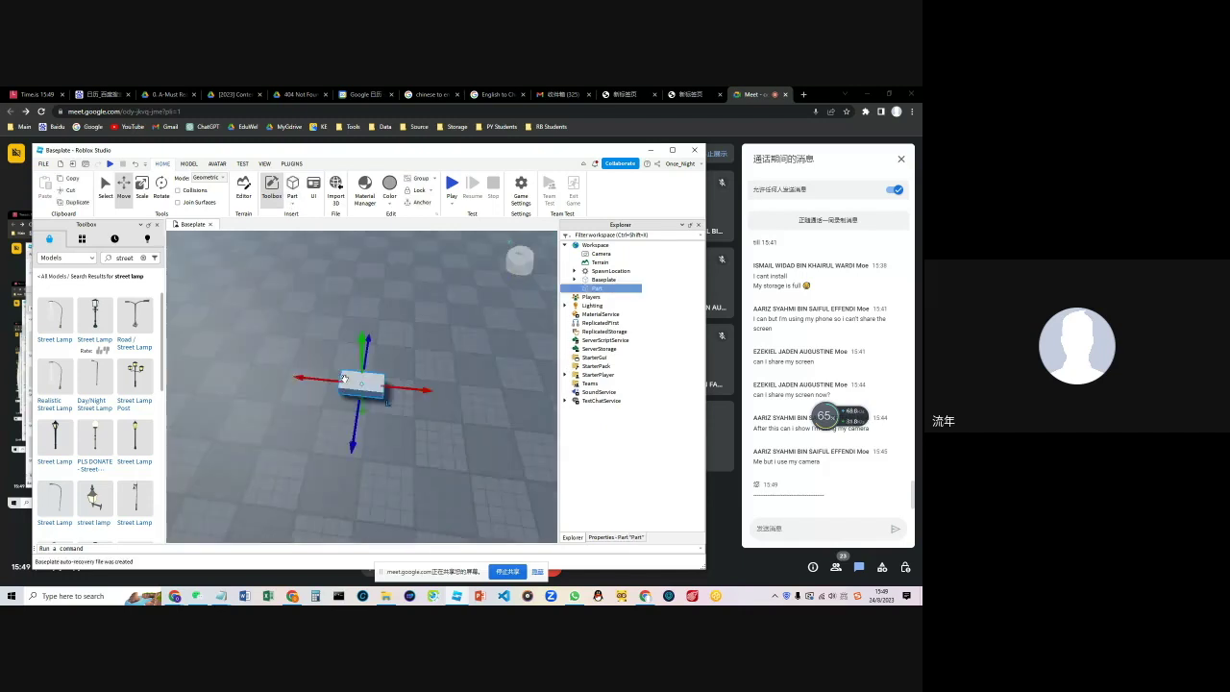
scroll(344, 378, up, 2)
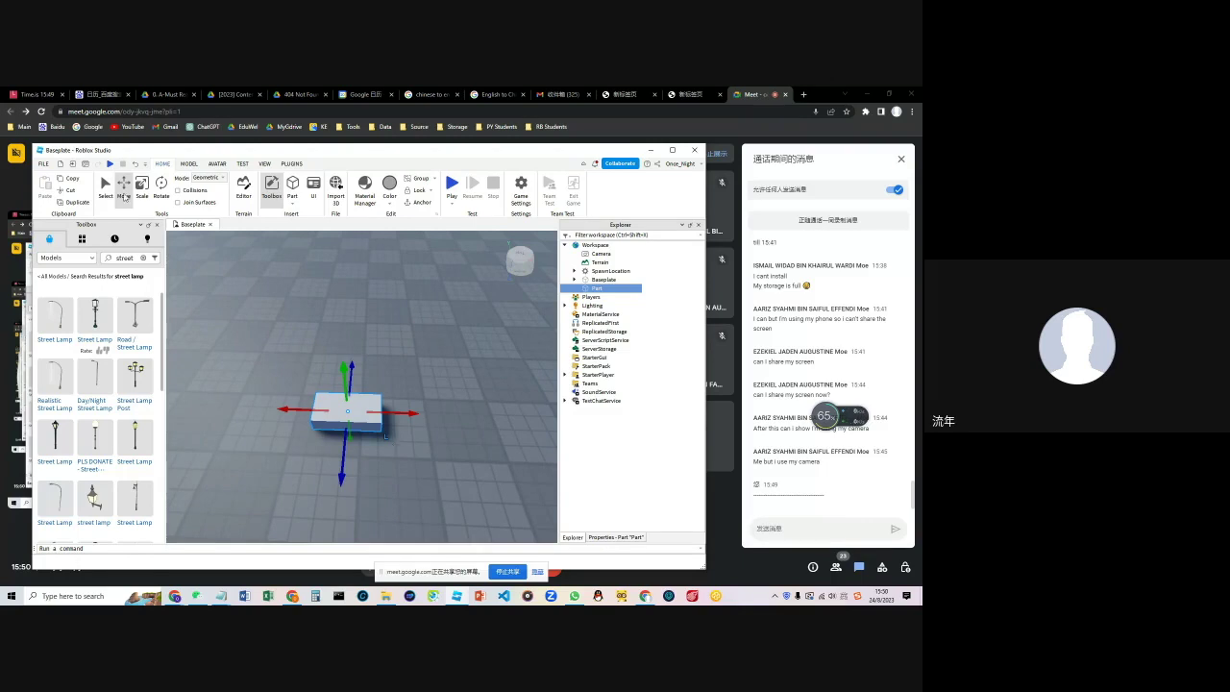
drag(365, 393, 371, 393)
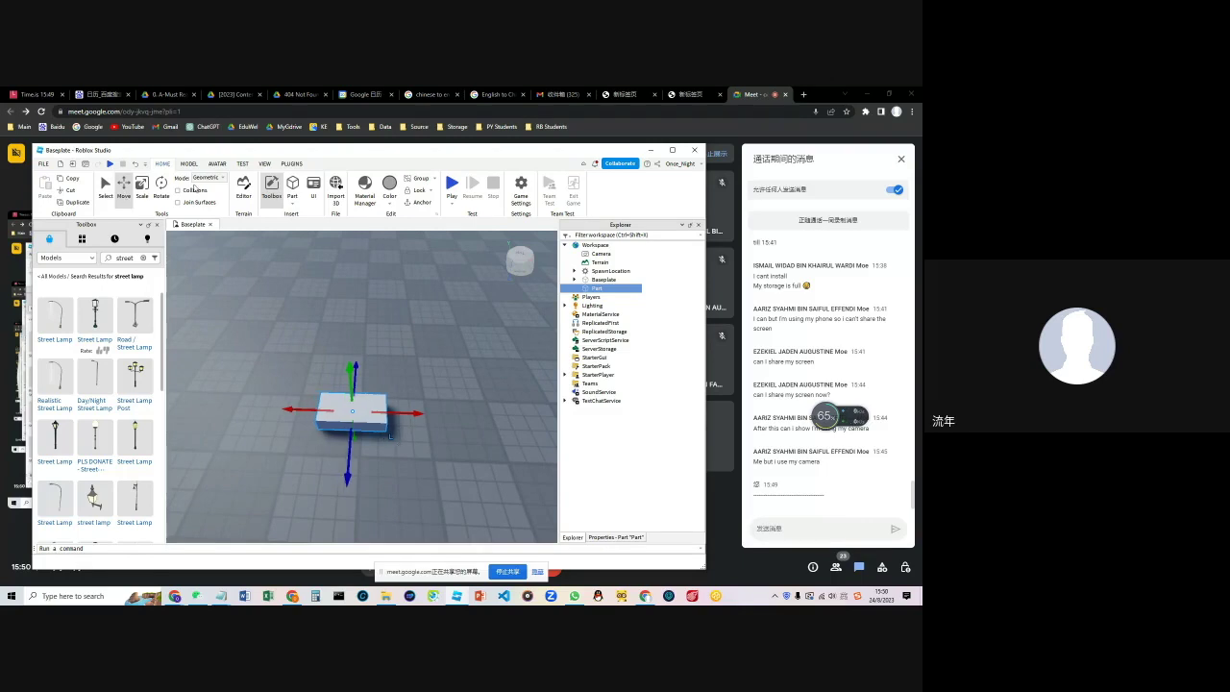
key(ctrl+4)
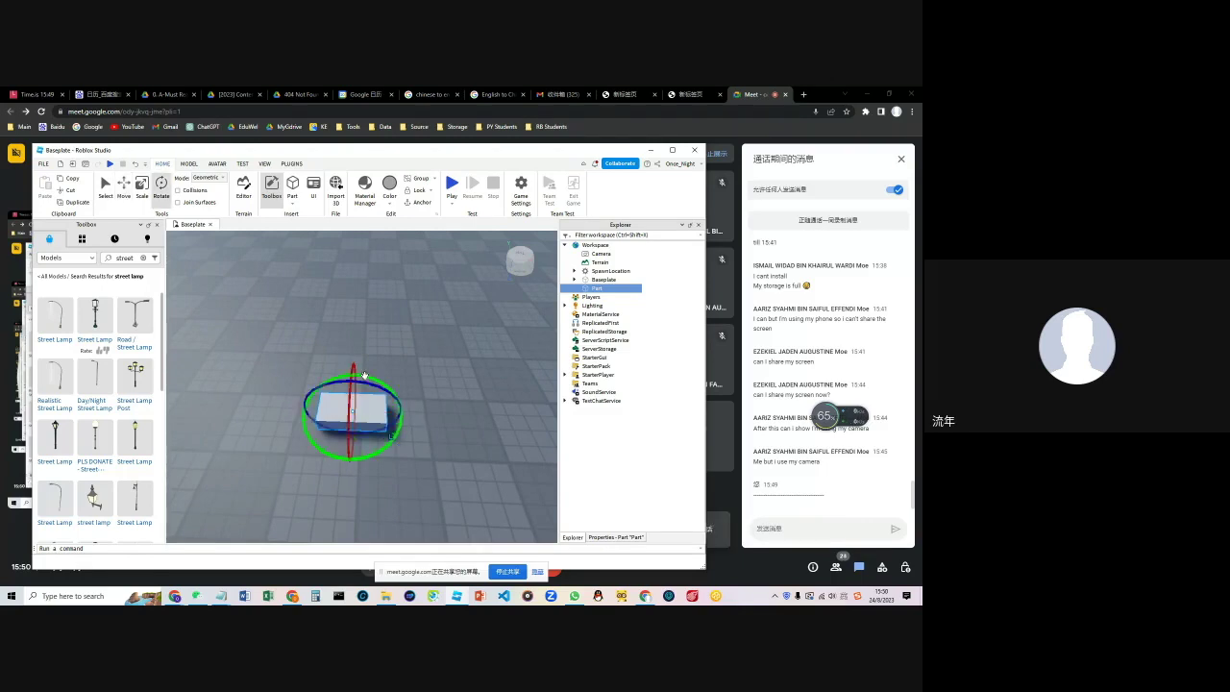
scroll(364, 375, down, 2)
- Scale the block taller and wider with the resize handles
key(ctrl+3)
scroll(311, 383, down, 1)
drag(324, 389, 306, 264)
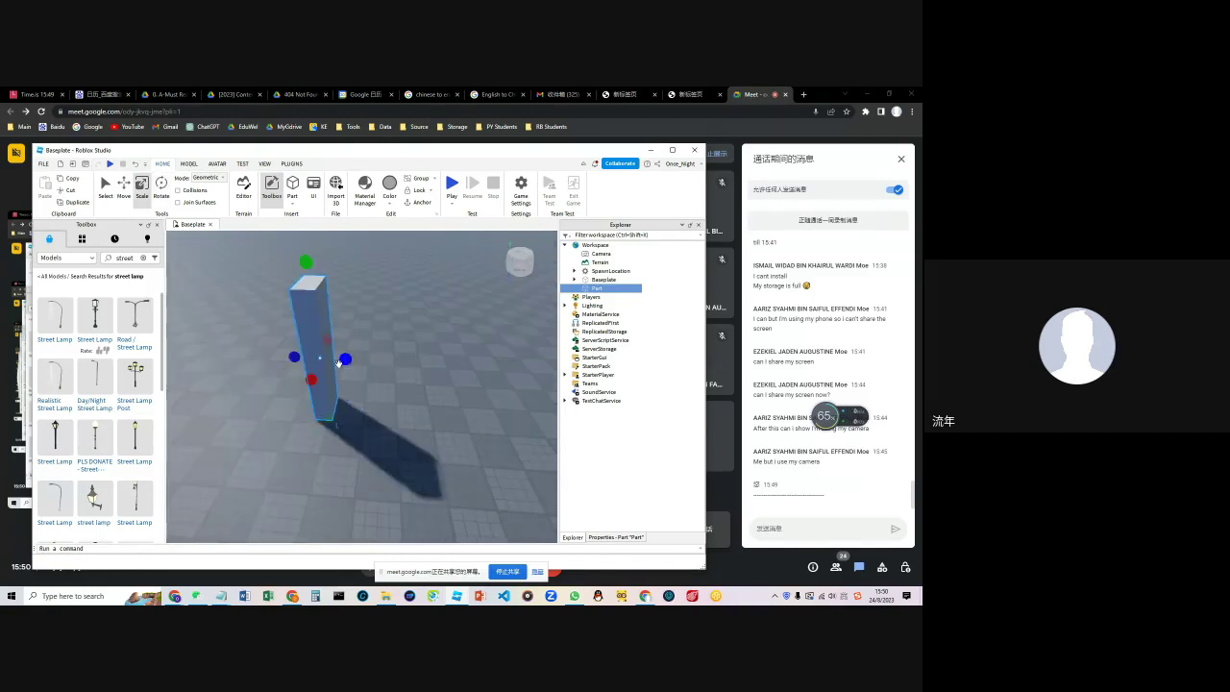
drag(343, 358, 285, 357)
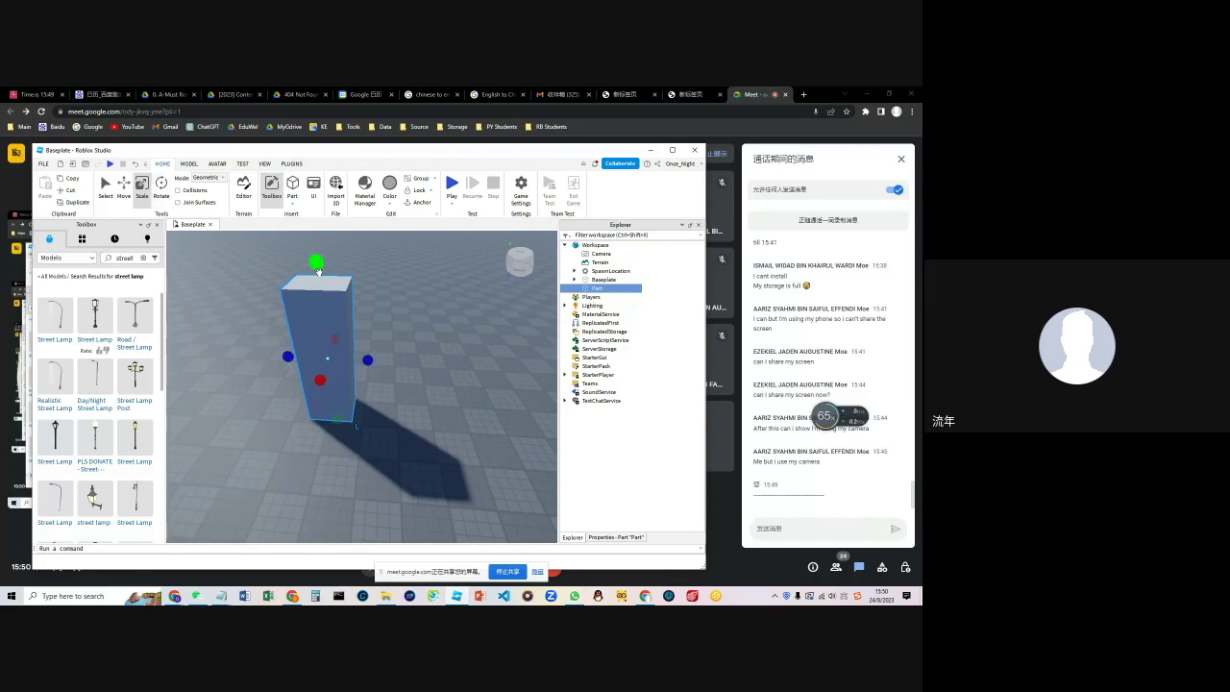
drag(317, 263, 325, 268)
- Stretch the block further up into a tall pillar beside the spawn pad
scroll(362, 304, down, 4)
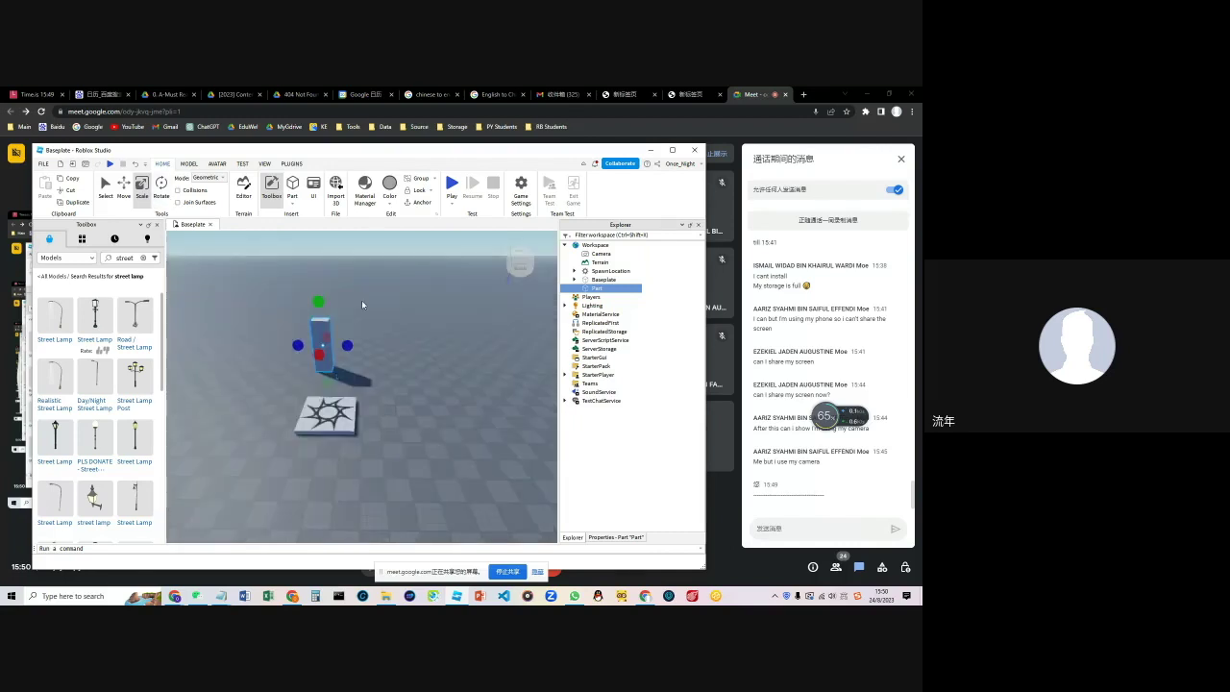
right_drag(361, 304, 362, 305)
scroll(363, 304, up, 2)
scroll(362, 304, down, 2)
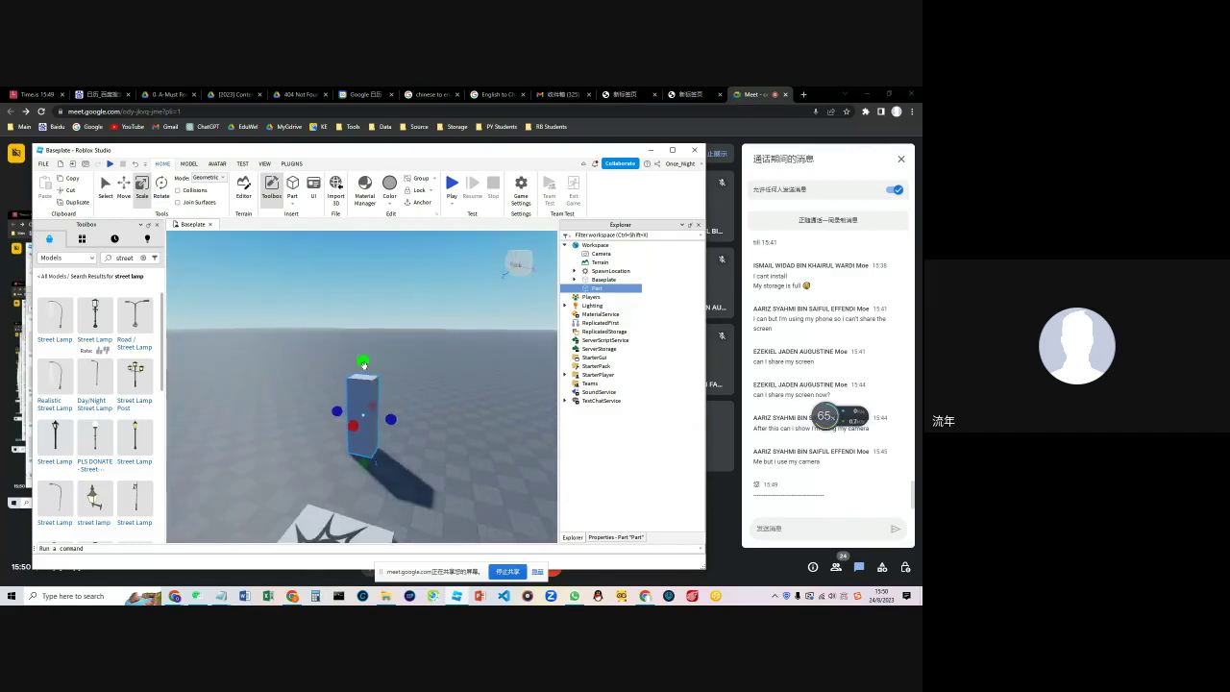
scroll(399, 379, up, 2)
scroll(398, 379, down, 3)
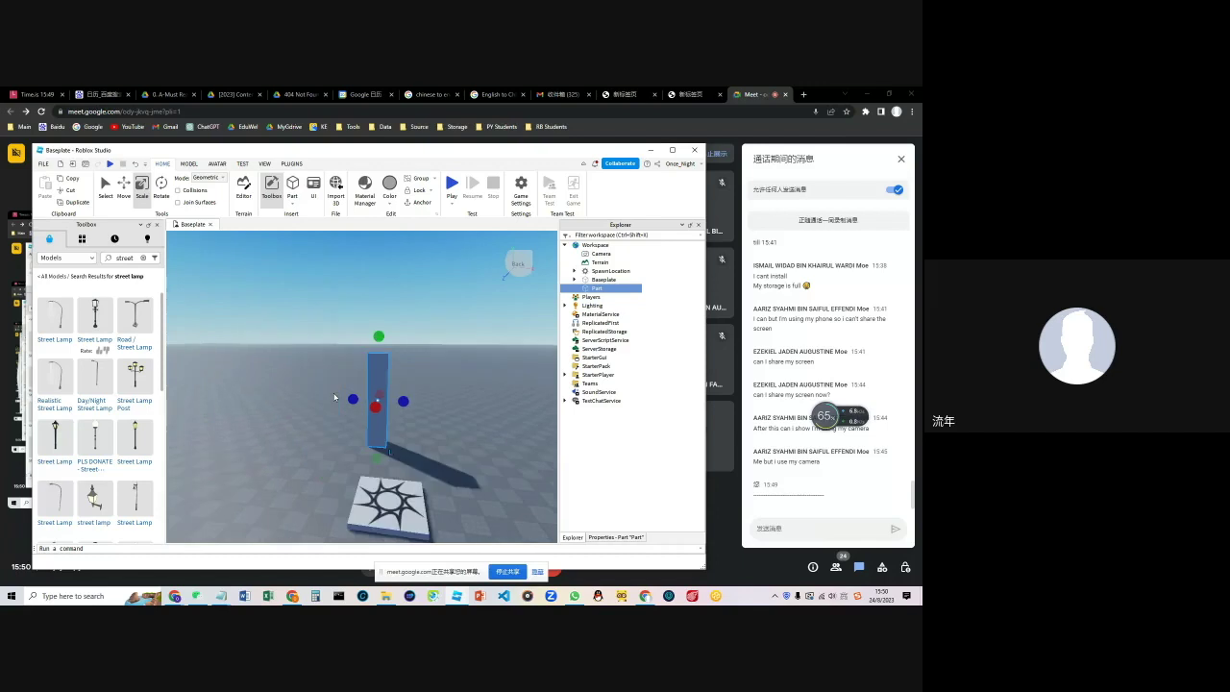
scroll(378, 349, up, 2)
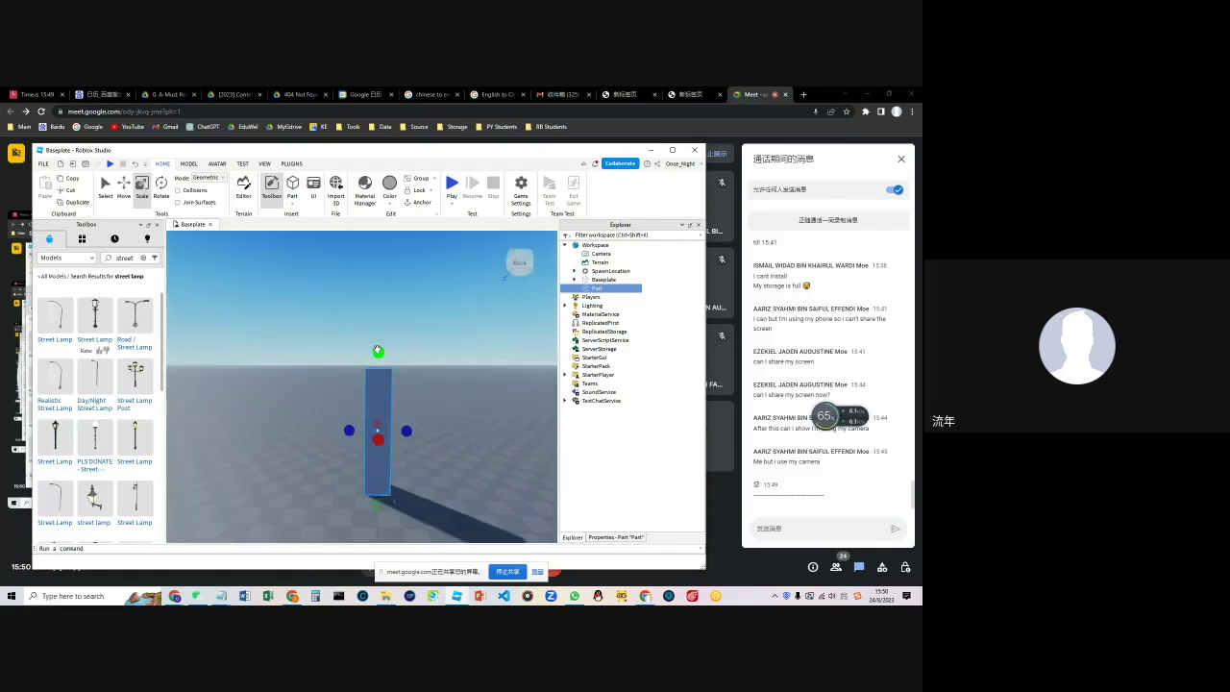
drag(378, 355, 380, 270)
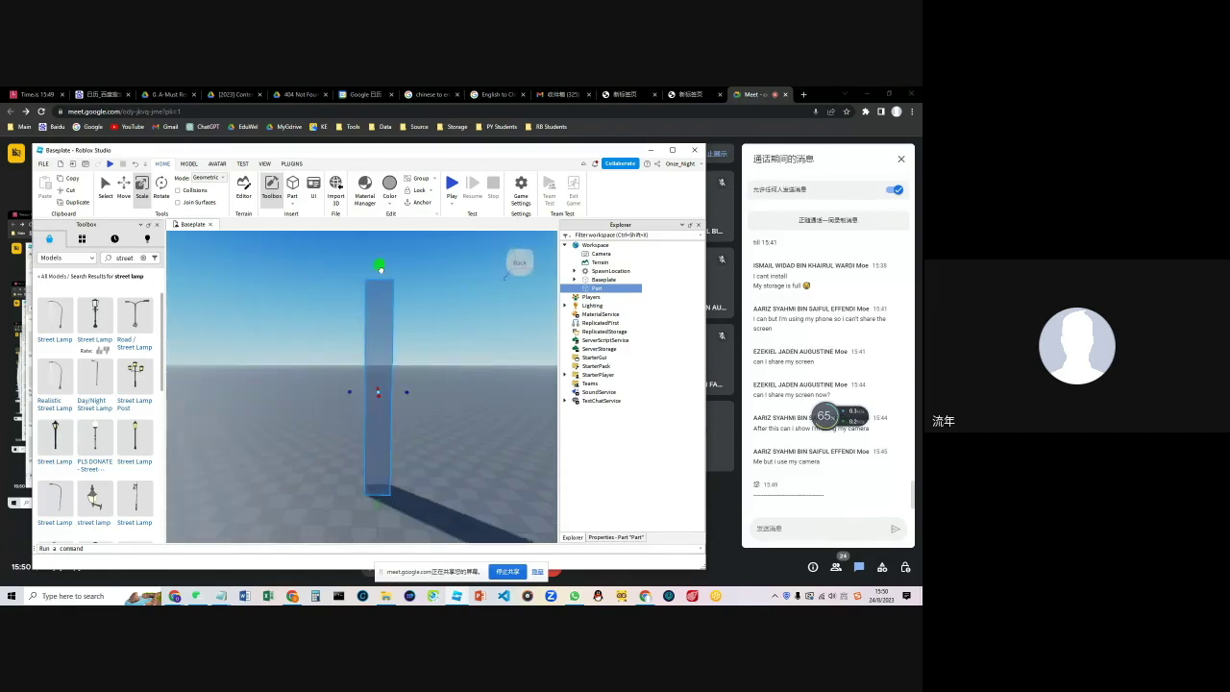
scroll(357, 389, down, 2)
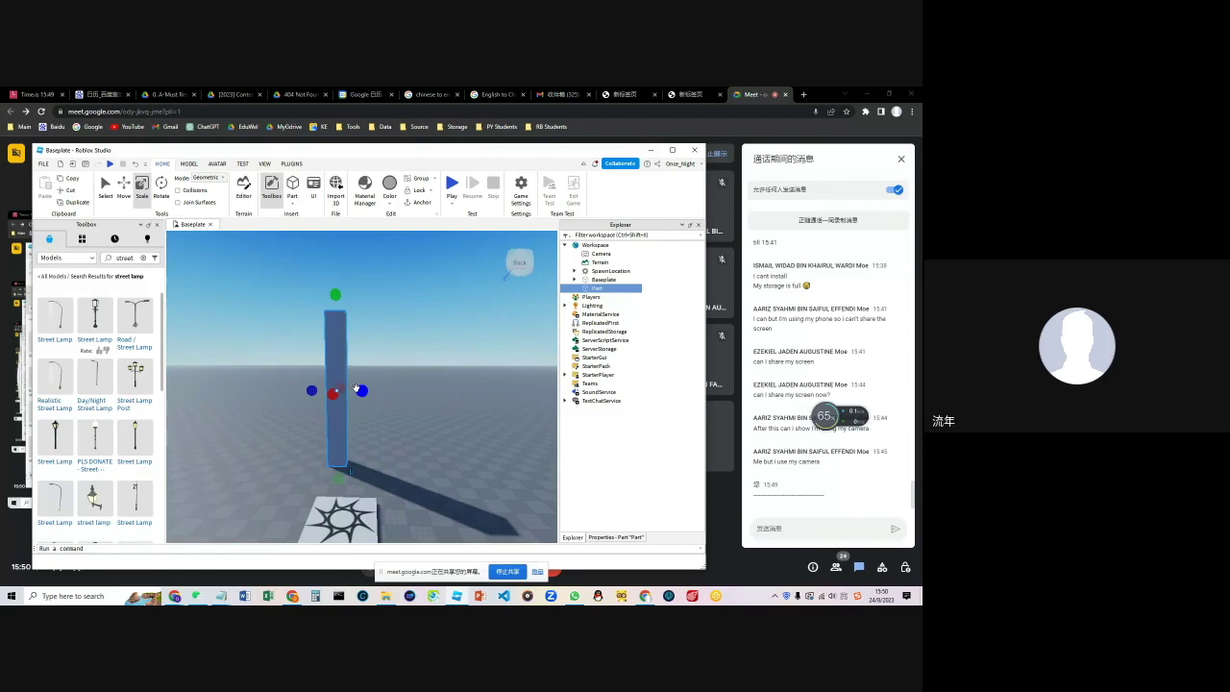
- Widen the pillar sideways into a broad wall
scroll(358, 389, down, 1)
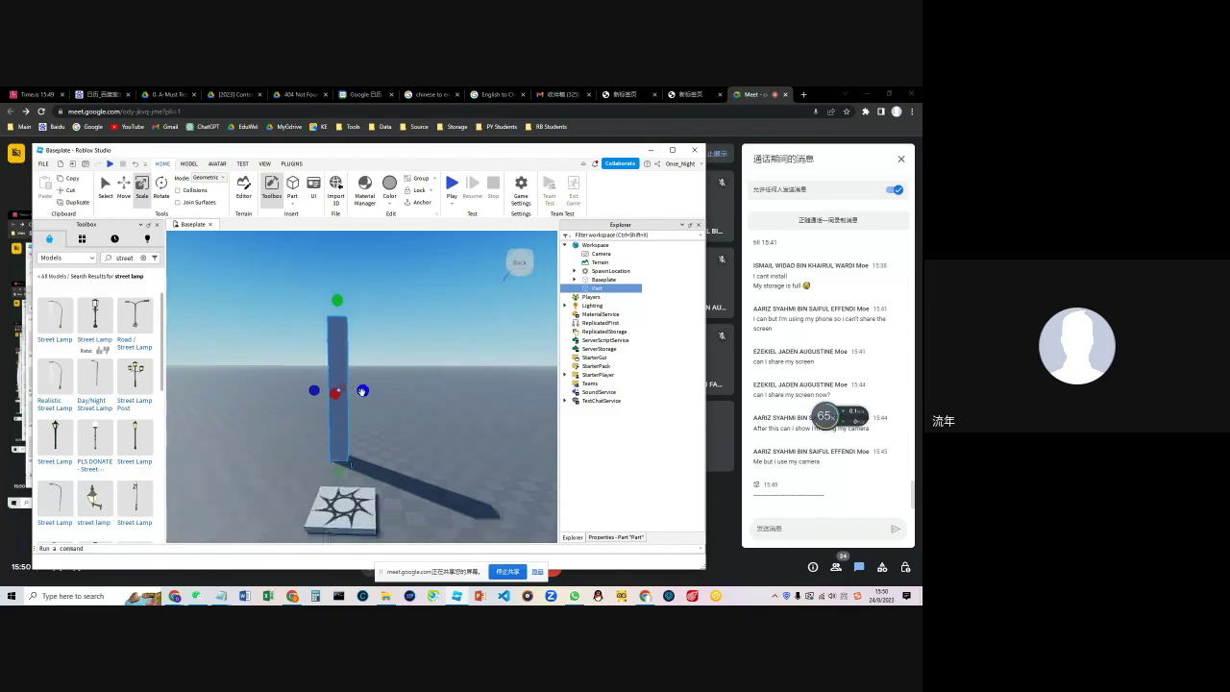
drag(362, 390, 477, 391)
right_drag(461, 399, 343, 386)
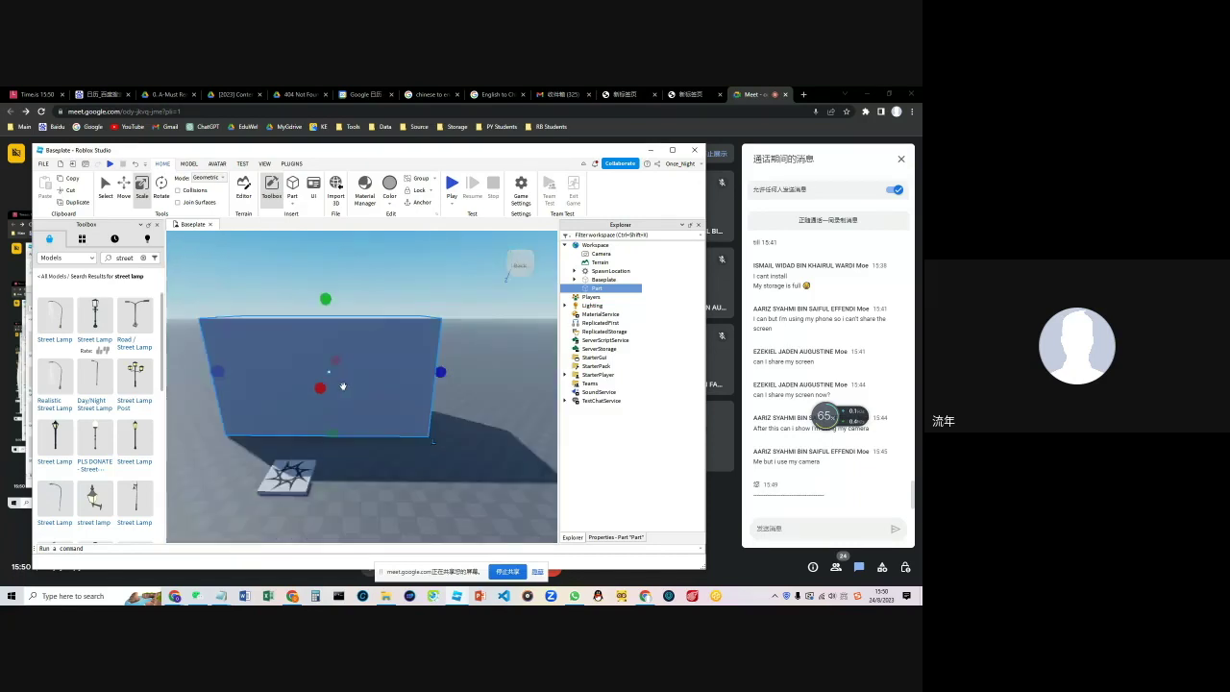
- Delete the stretched part and view the empty baseplate floor
key(Delete)
right_drag(264, 369, 264, 369)
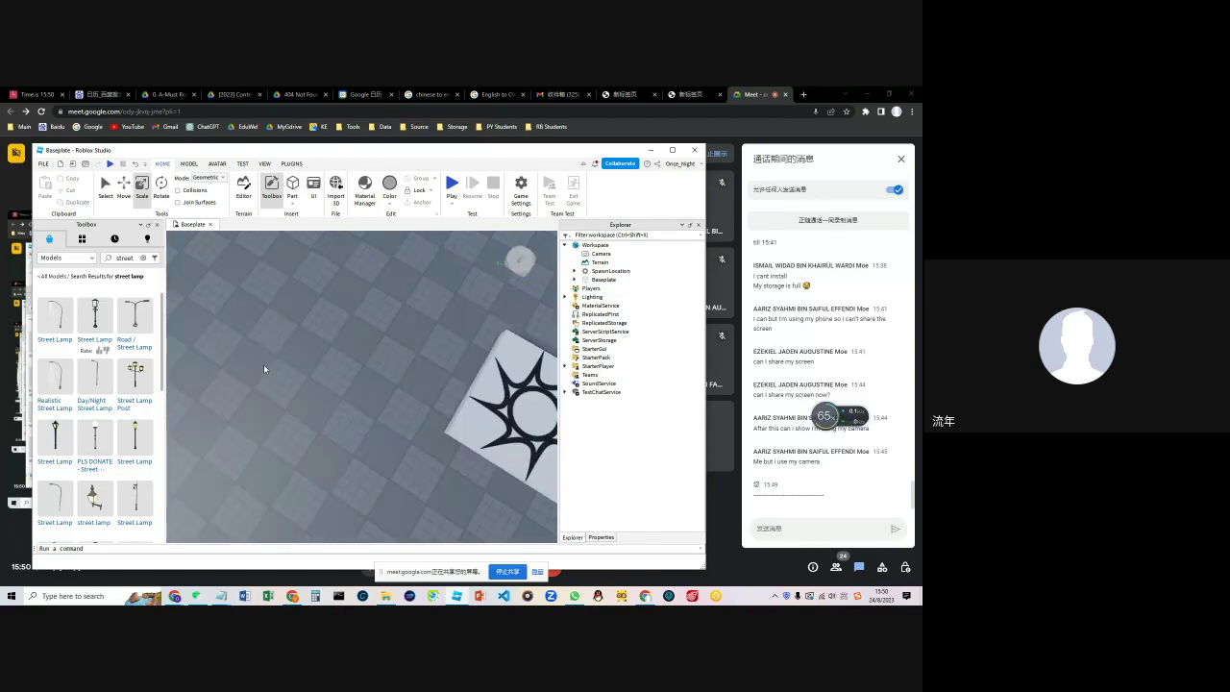
right_drag(263, 364, 261, 363)
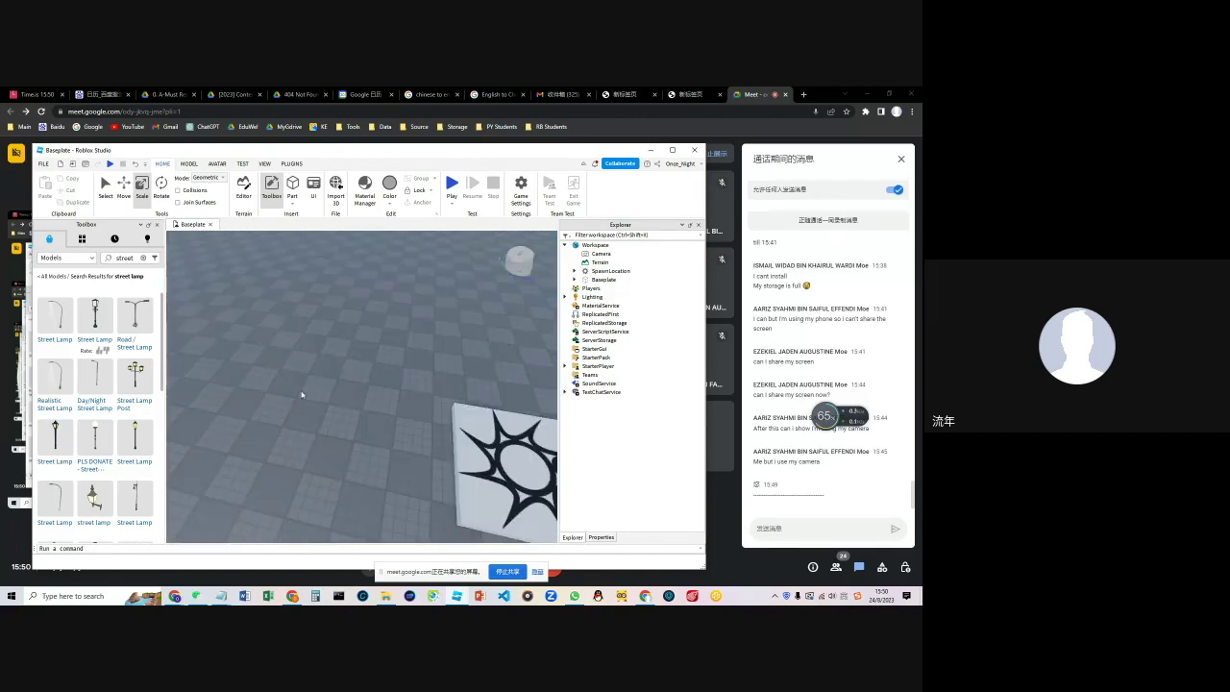
scroll(324, 384, up, 2)
scroll(324, 383, down, 2)
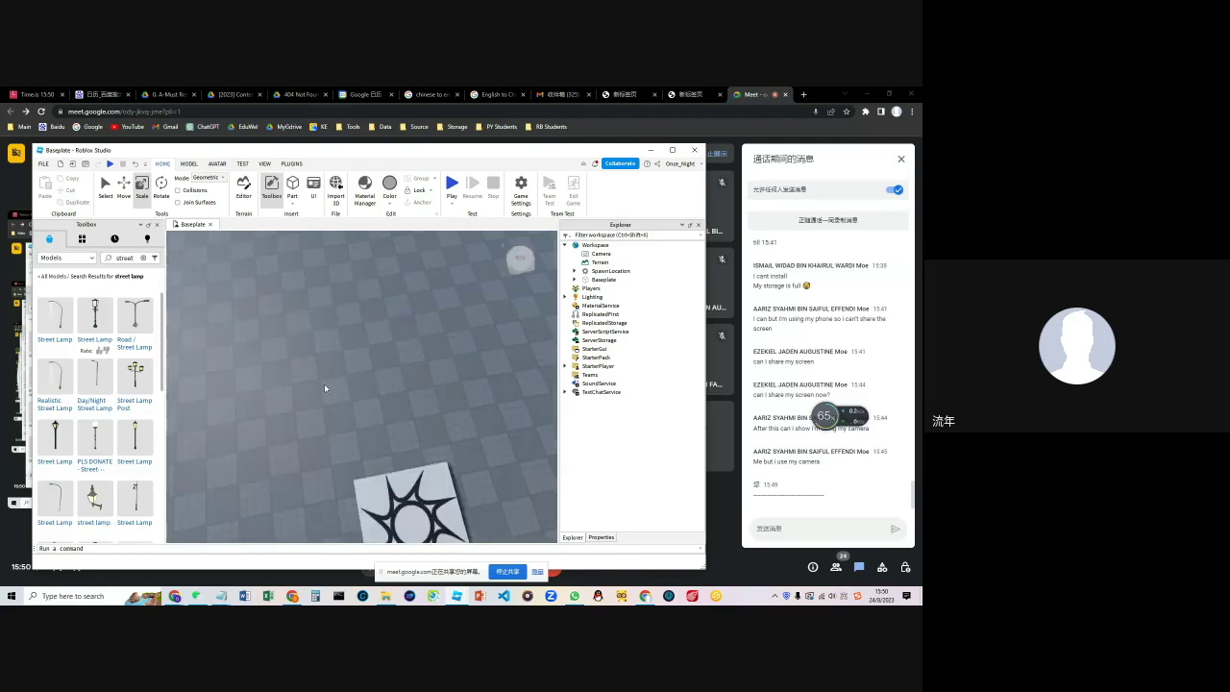
right_drag(324, 383, 301, 213)
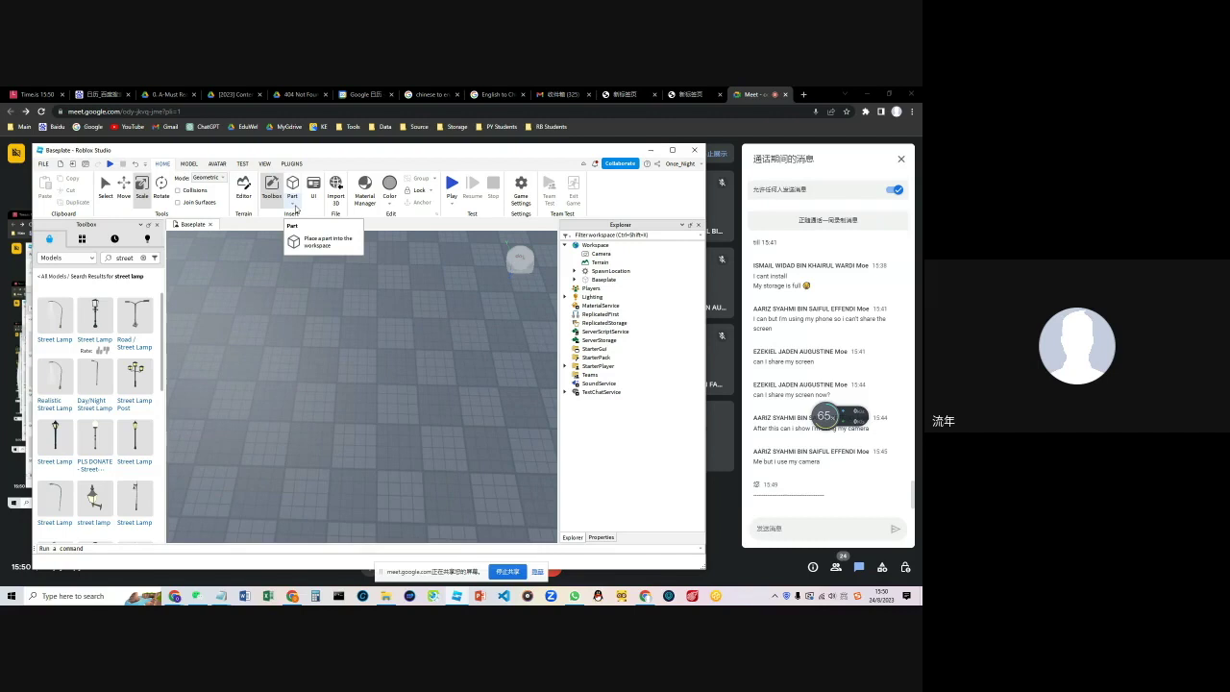
- Insert a new flat block part on the baseplate and select it
click(293, 190)
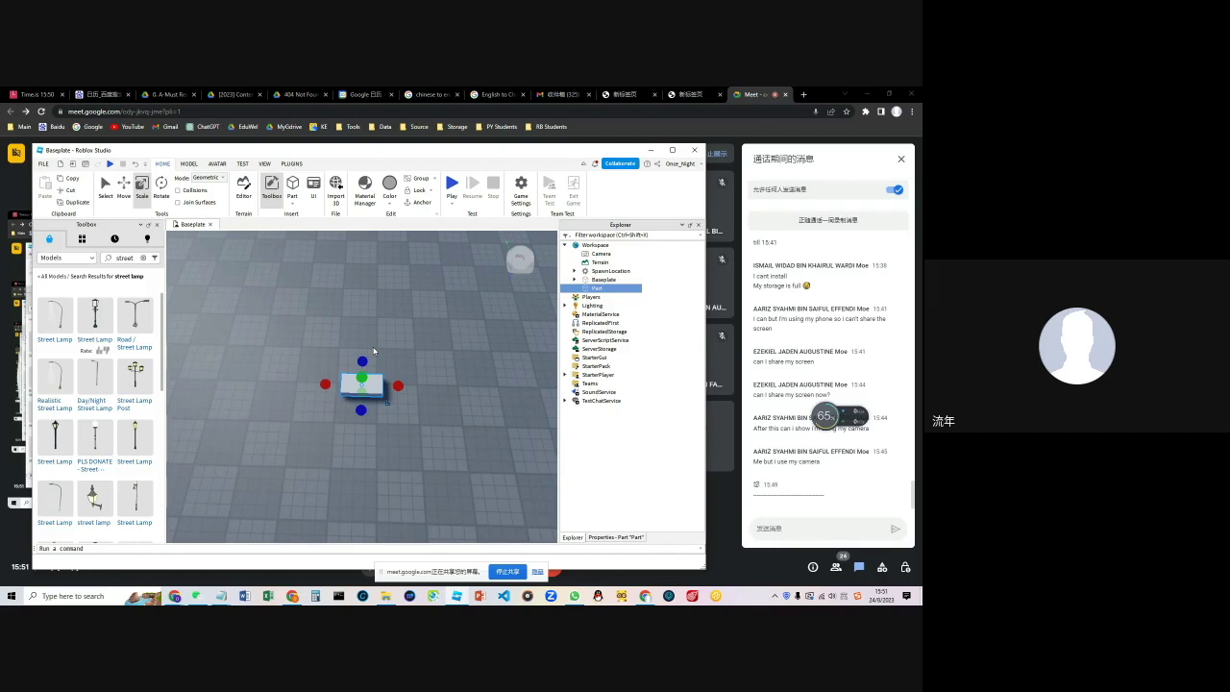
scroll(419, 368, up, 5)
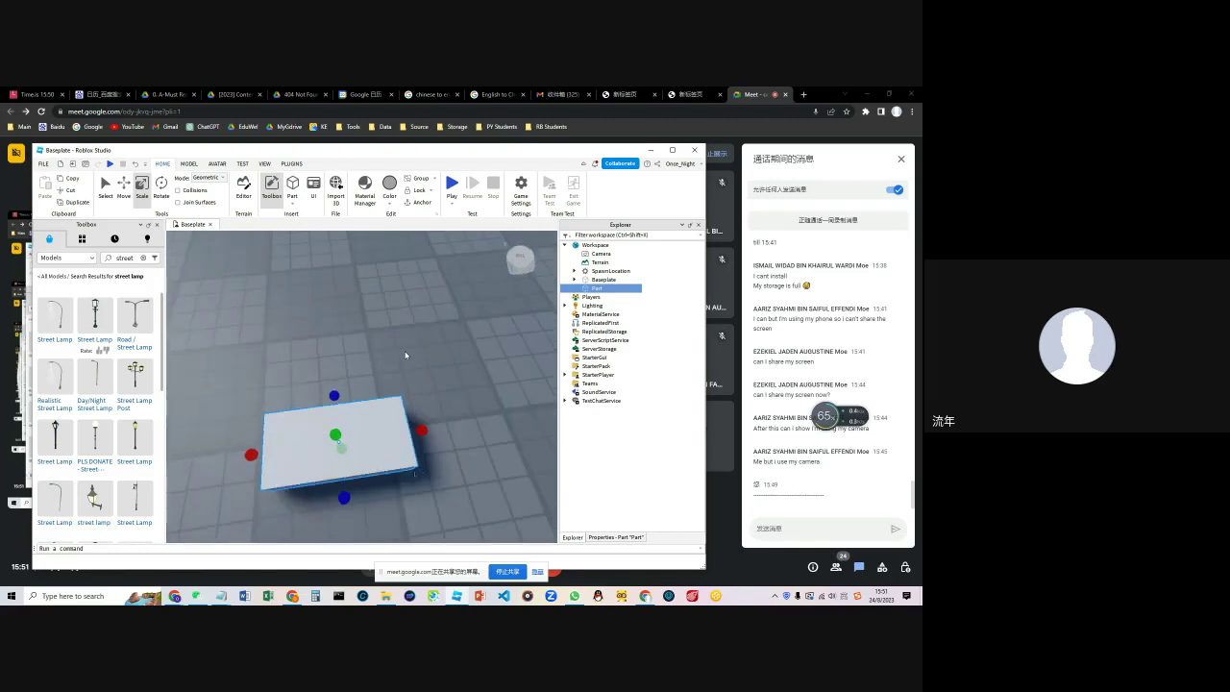
right_drag(419, 368, 405, 354)
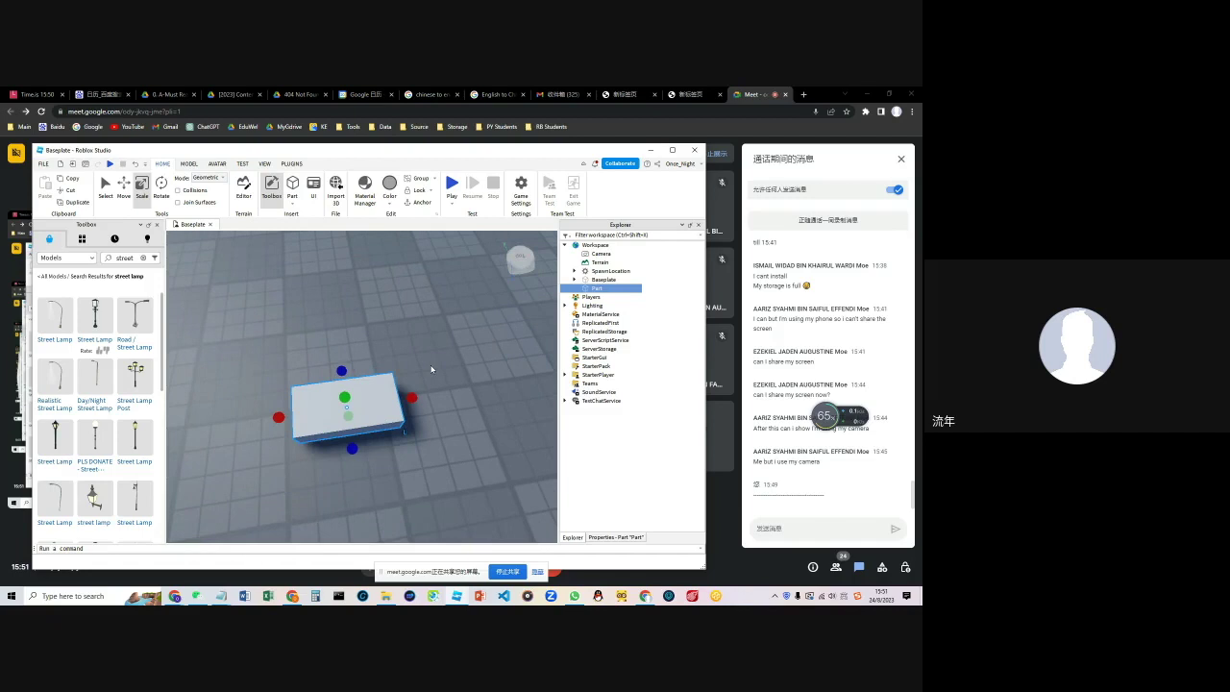
click(431, 288)
right_drag(431, 288, 367, 405)
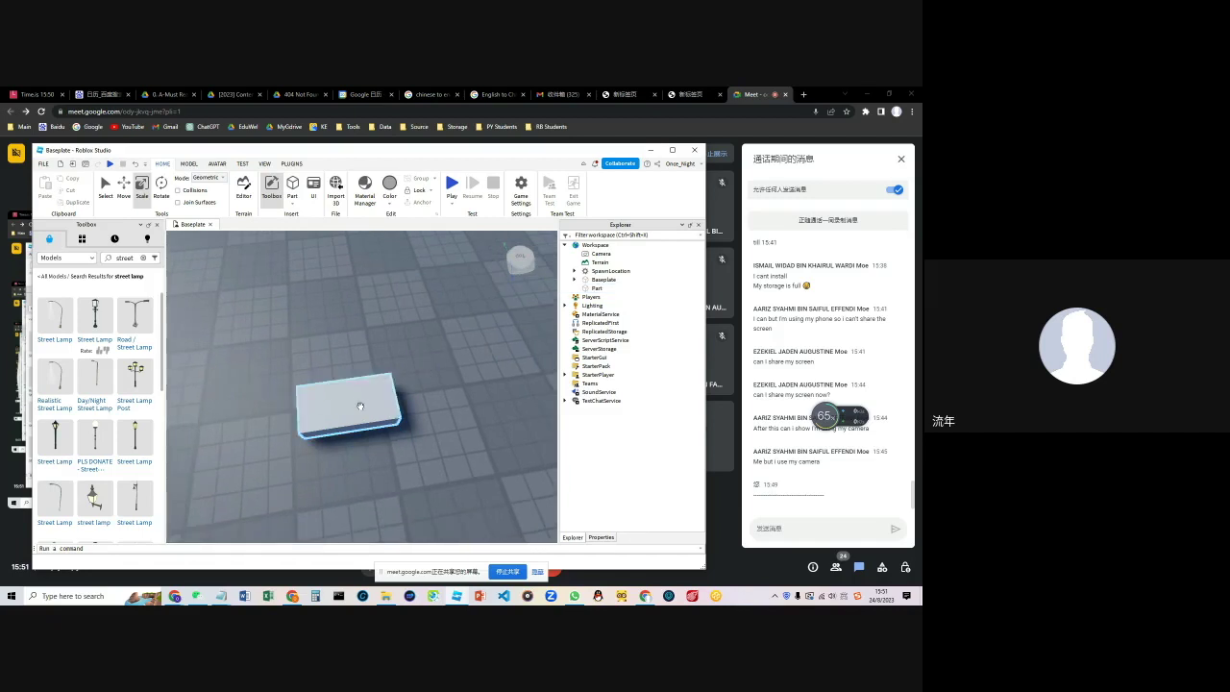
click(360, 406)
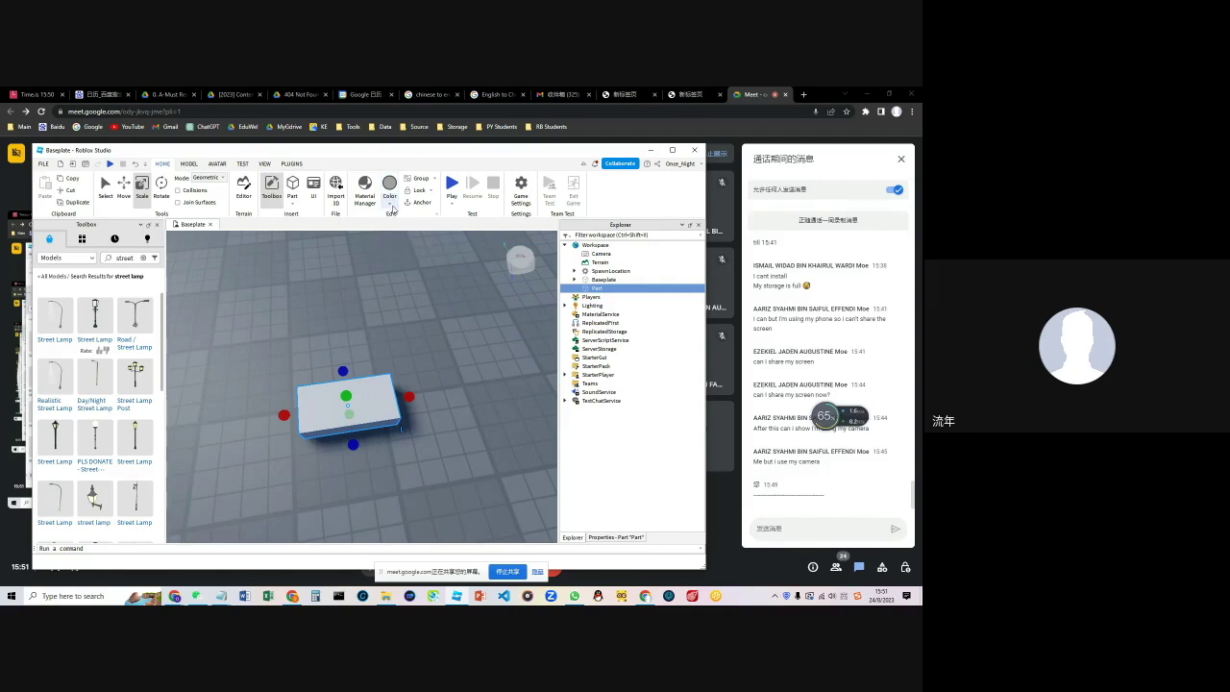
- Try blue, white, pink and beige swatches, then settle on light pink
click(391, 208)
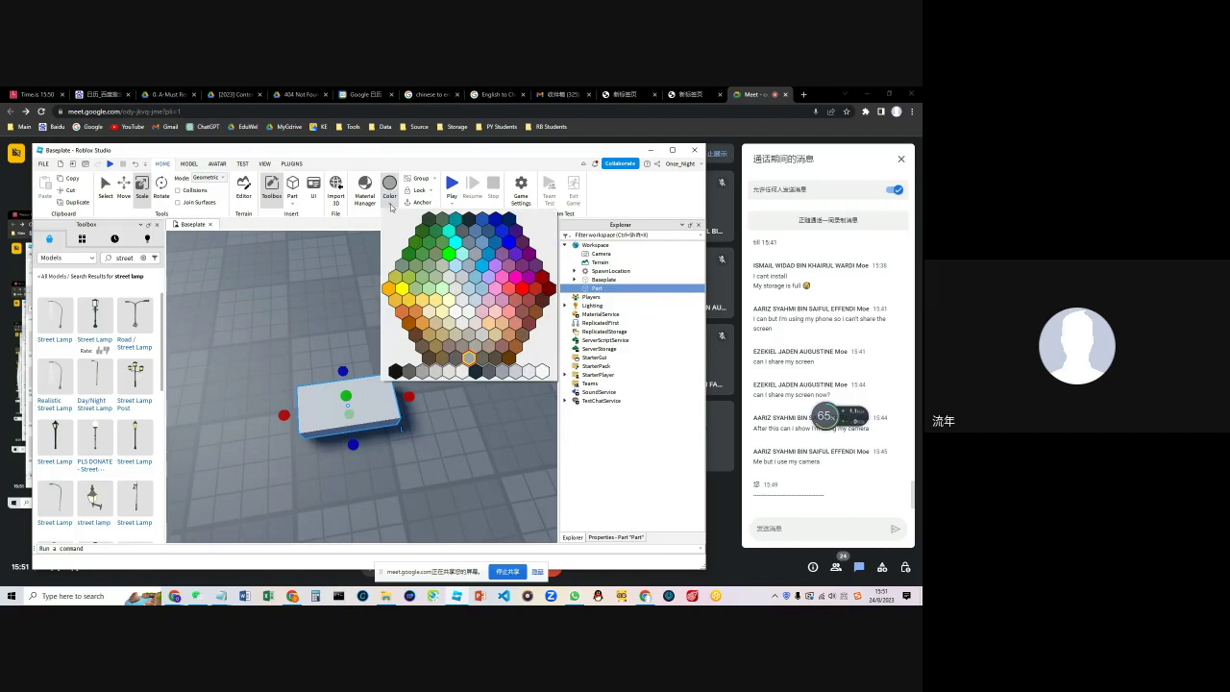
click(494, 241)
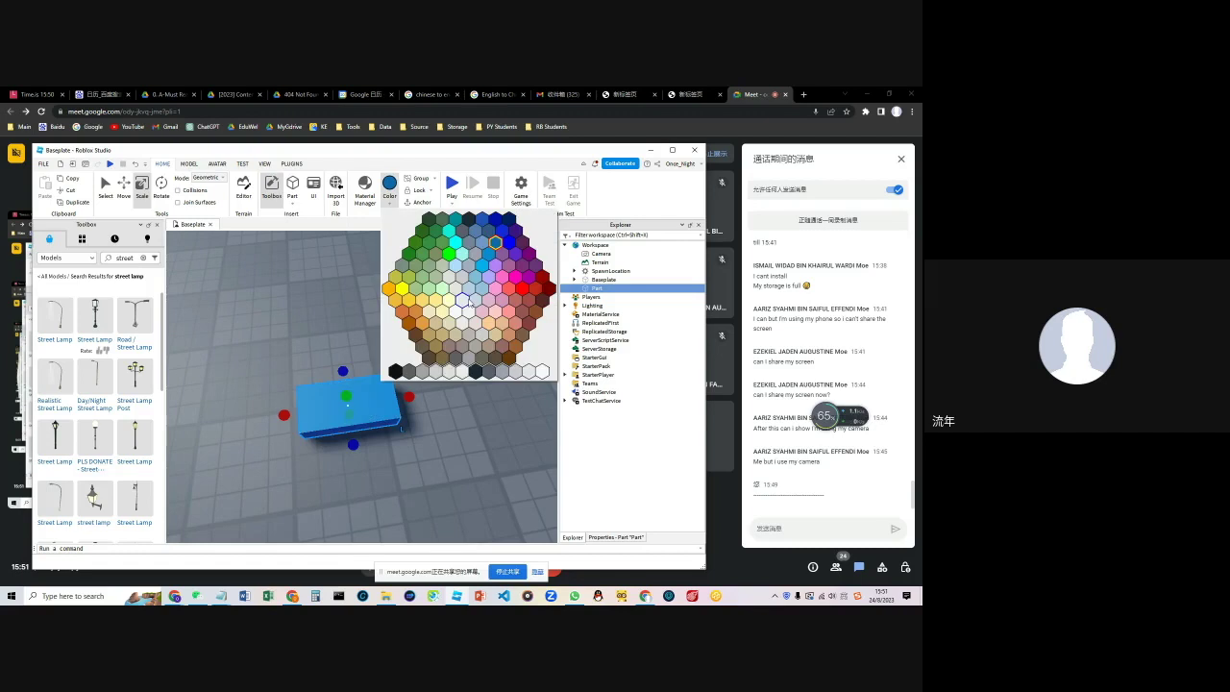
click(471, 301)
click(493, 268)
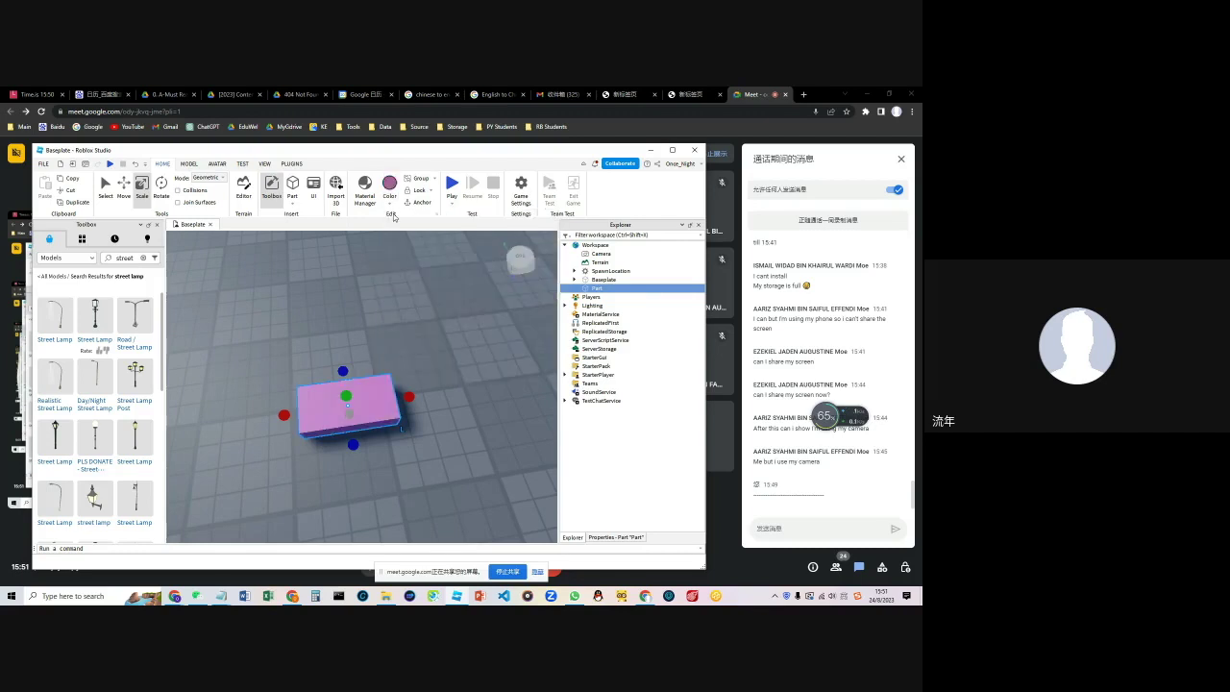
click(501, 323)
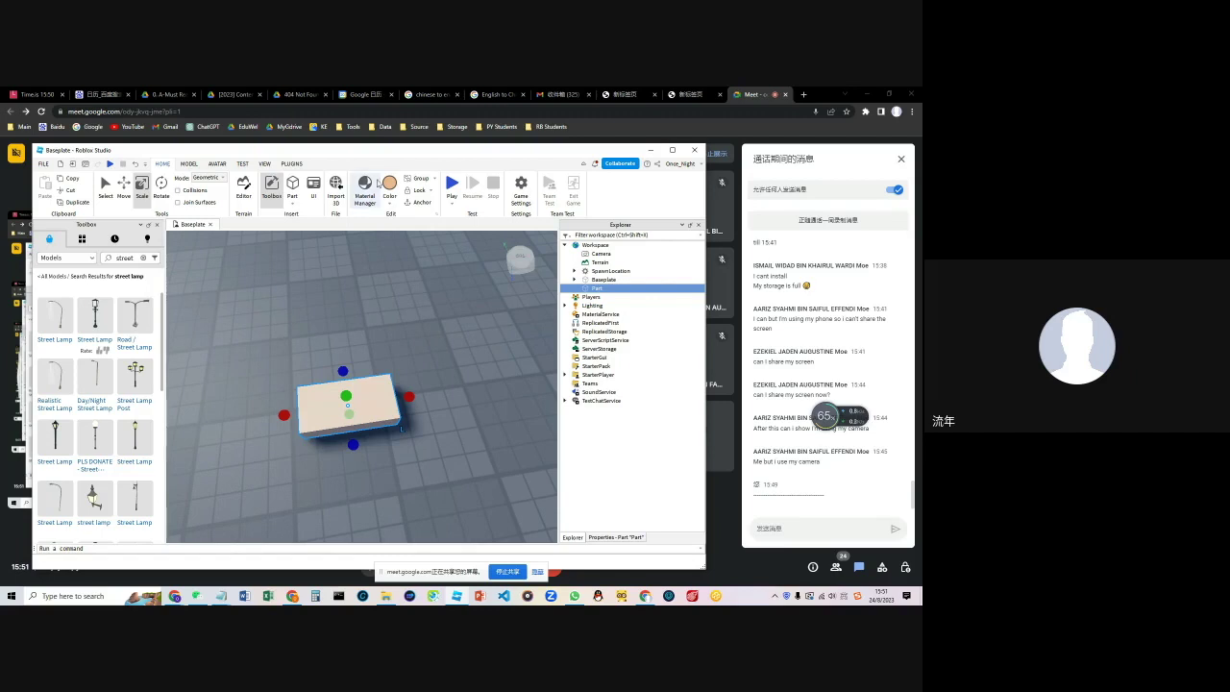
click(389, 185)
click(465, 300)
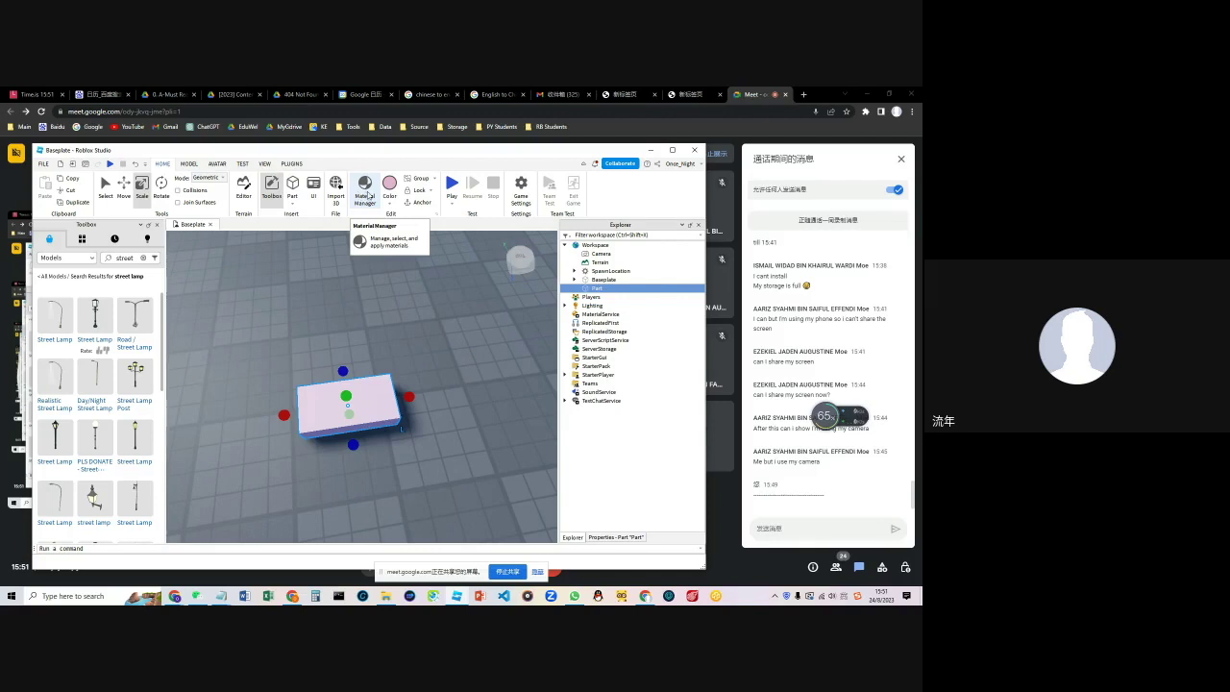
- Pick Wood from the material list and apply it to the pink slab
click(366, 192)
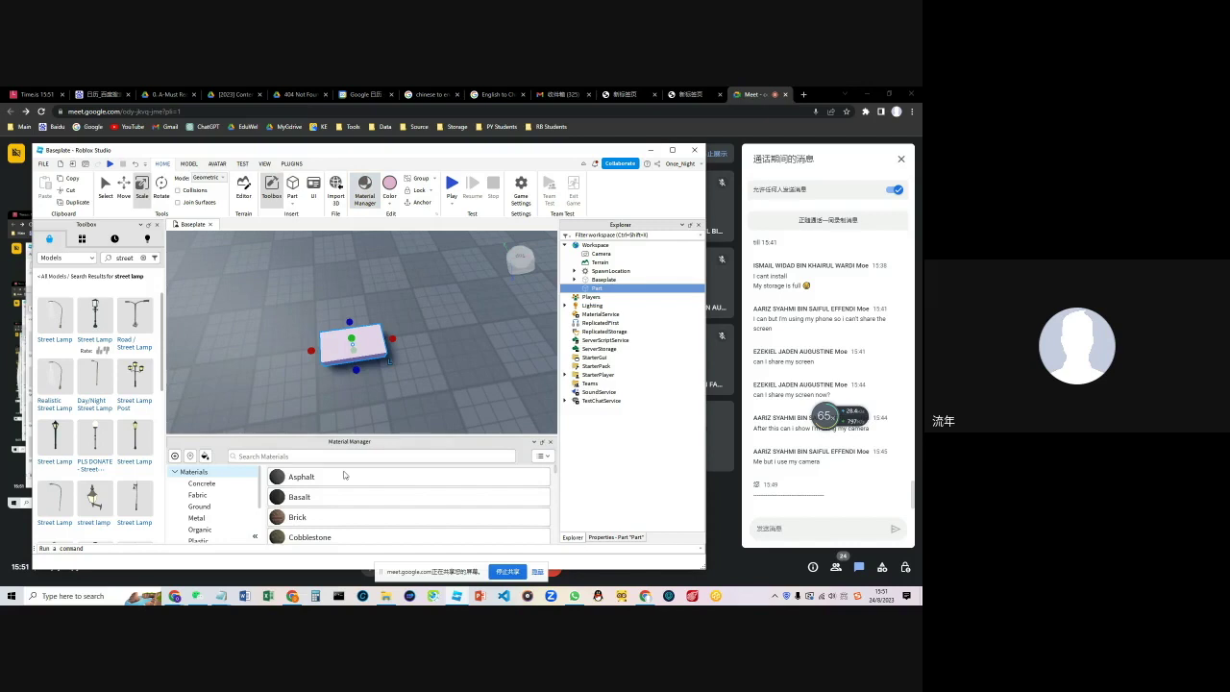
scroll(332, 485, down, 3)
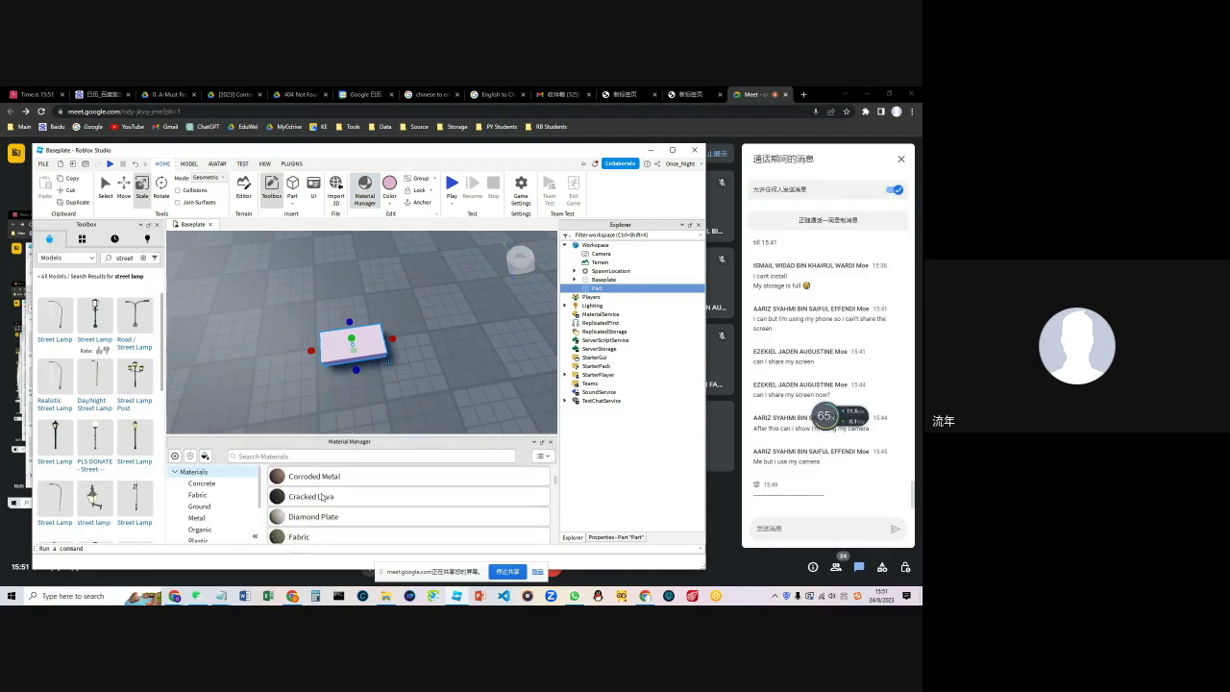
scroll(322, 496, down, 3)
scroll(317, 506, up, 2)
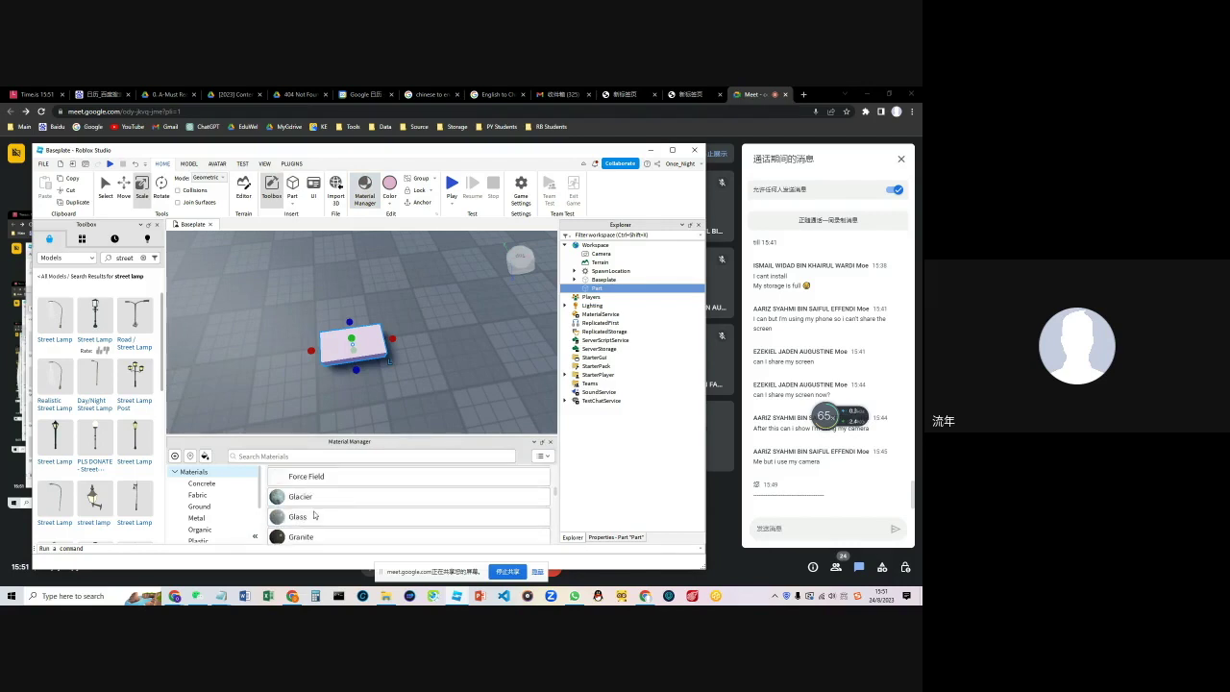
scroll(313, 515, up, 2)
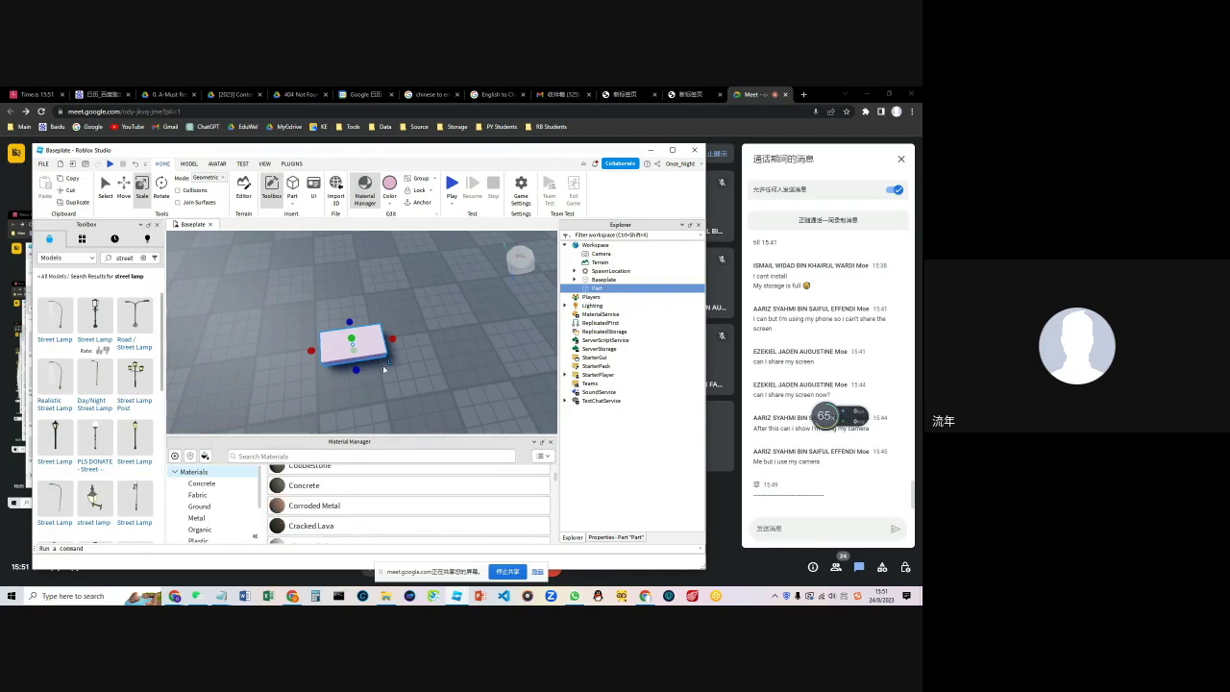
scroll(405, 323, up, 2)
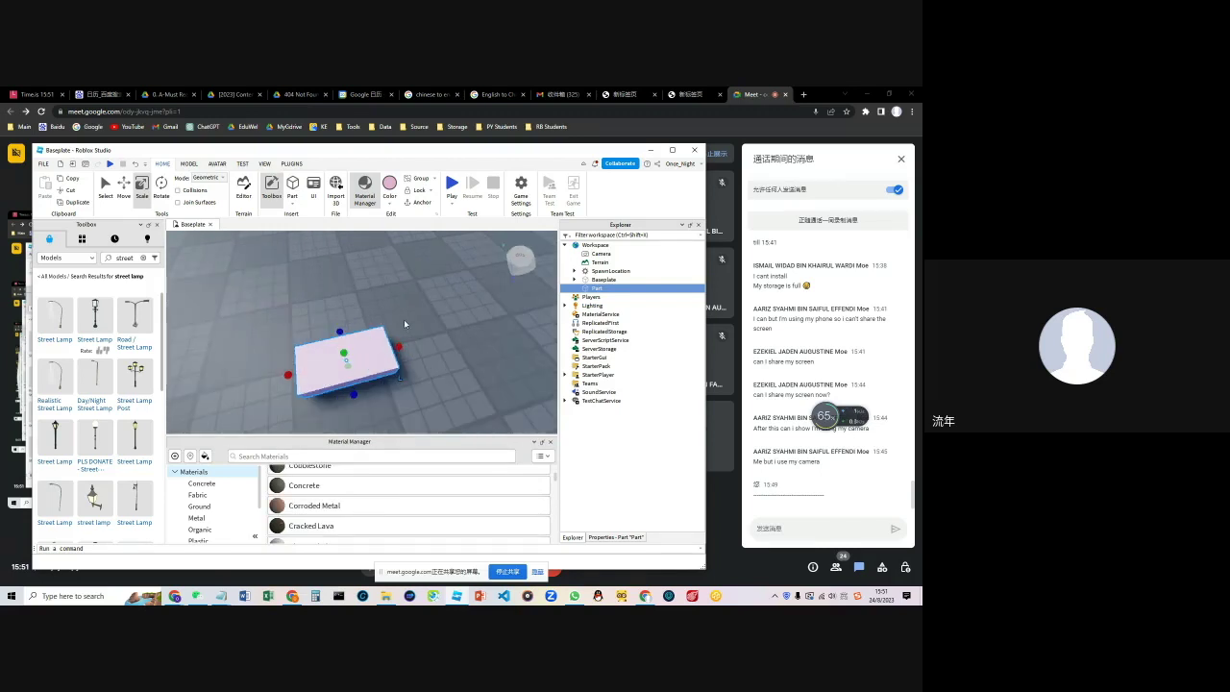
scroll(378, 489, down, 10)
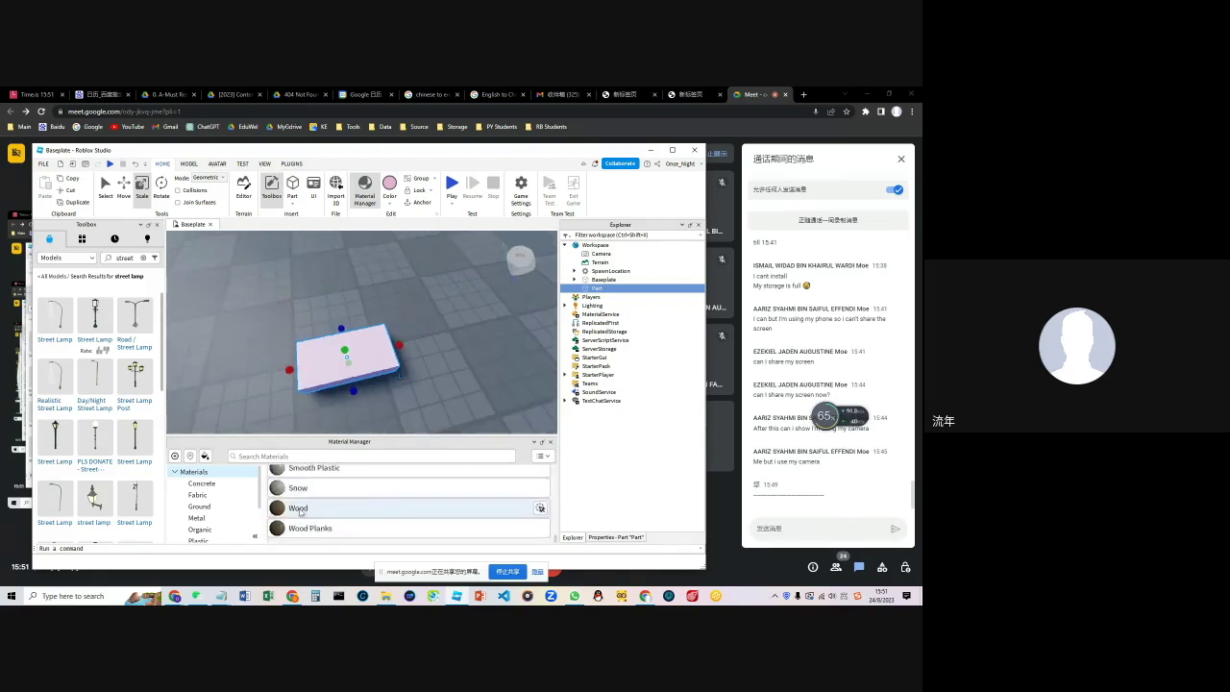
click(299, 510)
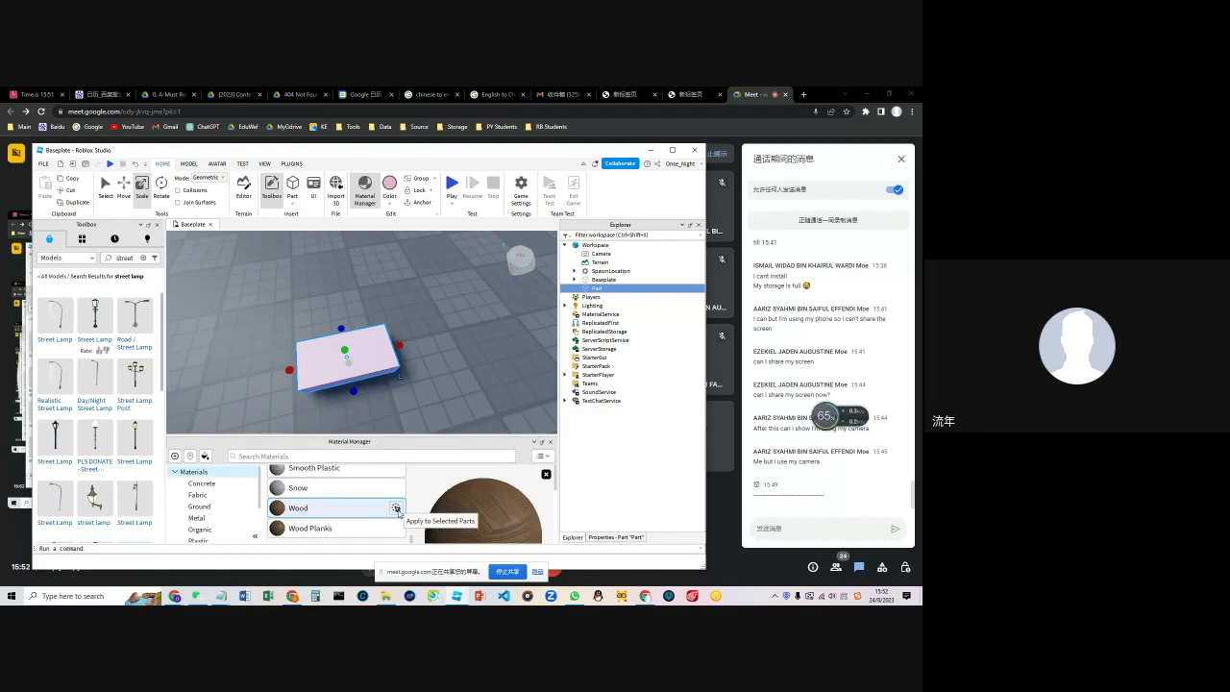
click(396, 509)
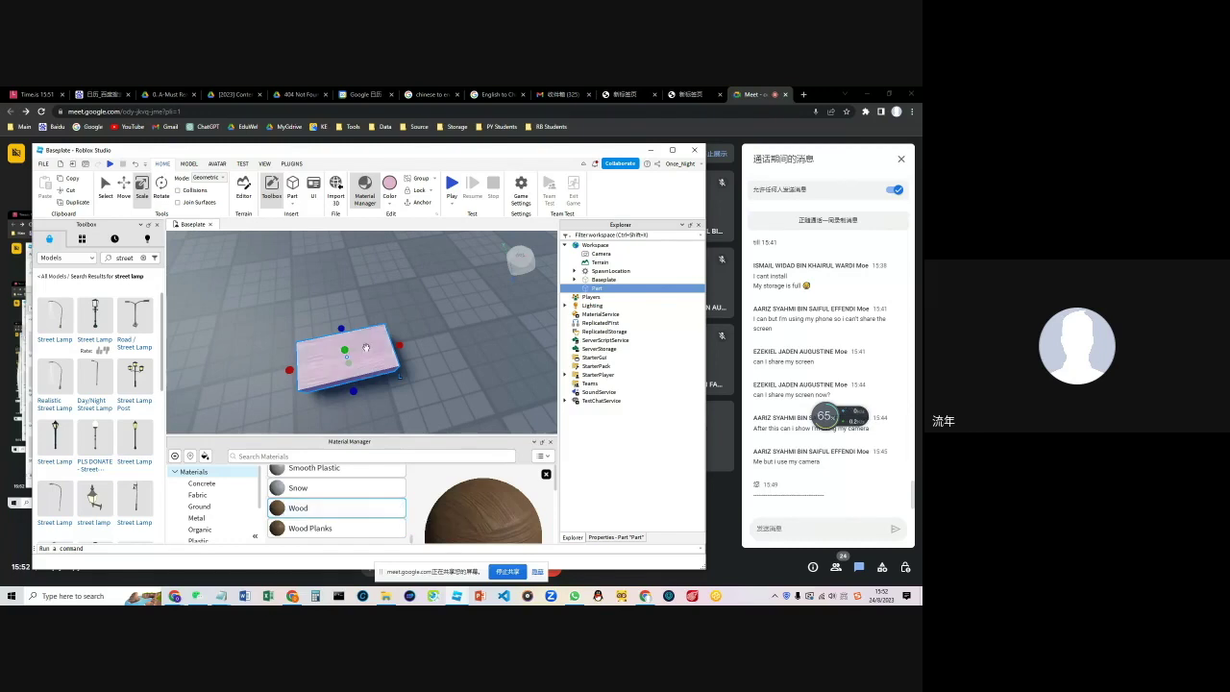
scroll(366, 346, up, 3)
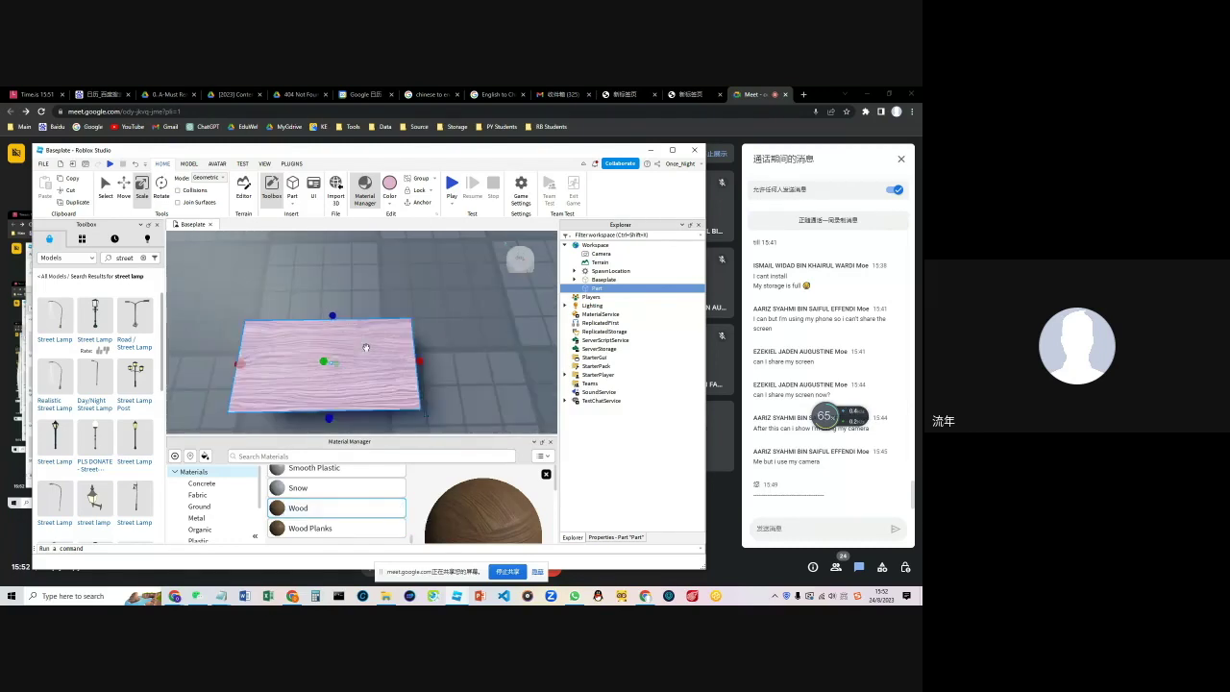
scroll(366, 347, up, 2)
scroll(380, 359, down, 3)
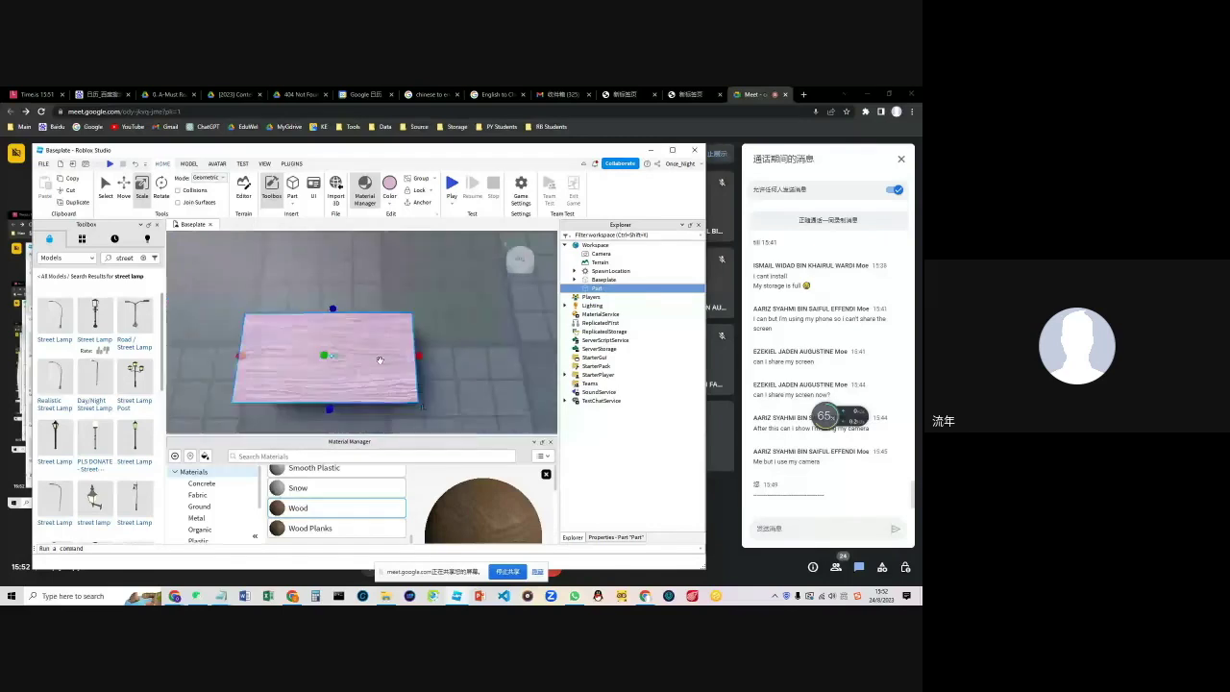
- Colour the wooden slab red from the Color palette and recentre the view on it
click(389, 184)
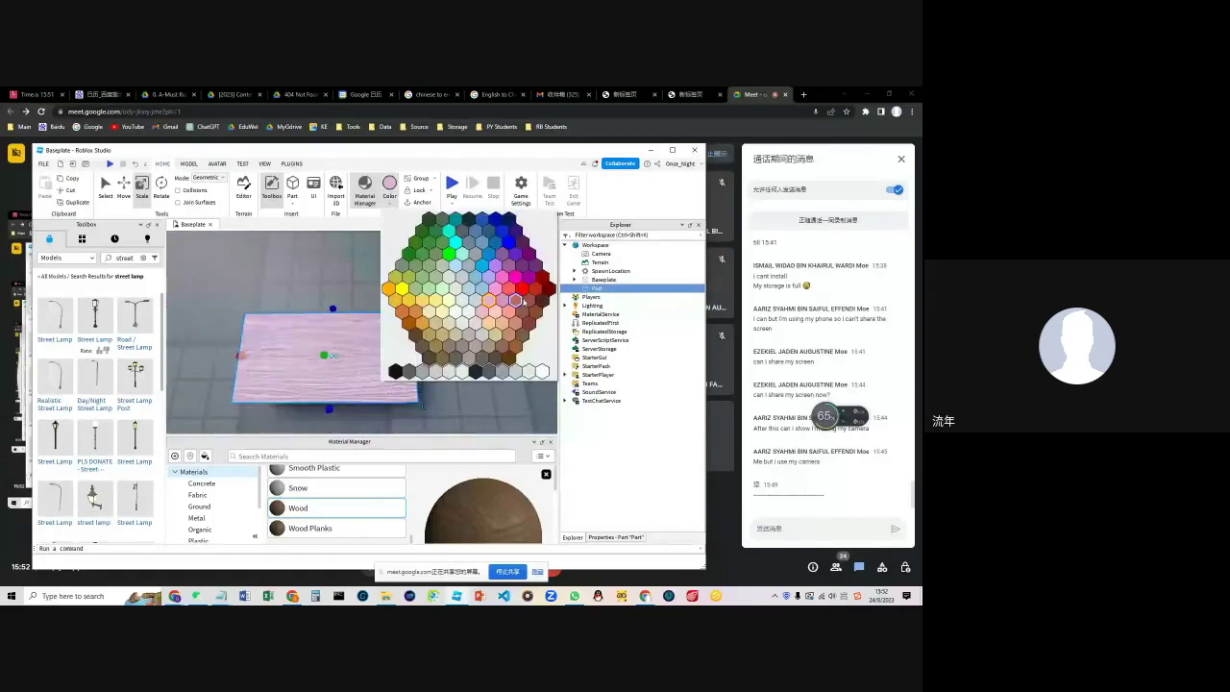
click(520, 289)
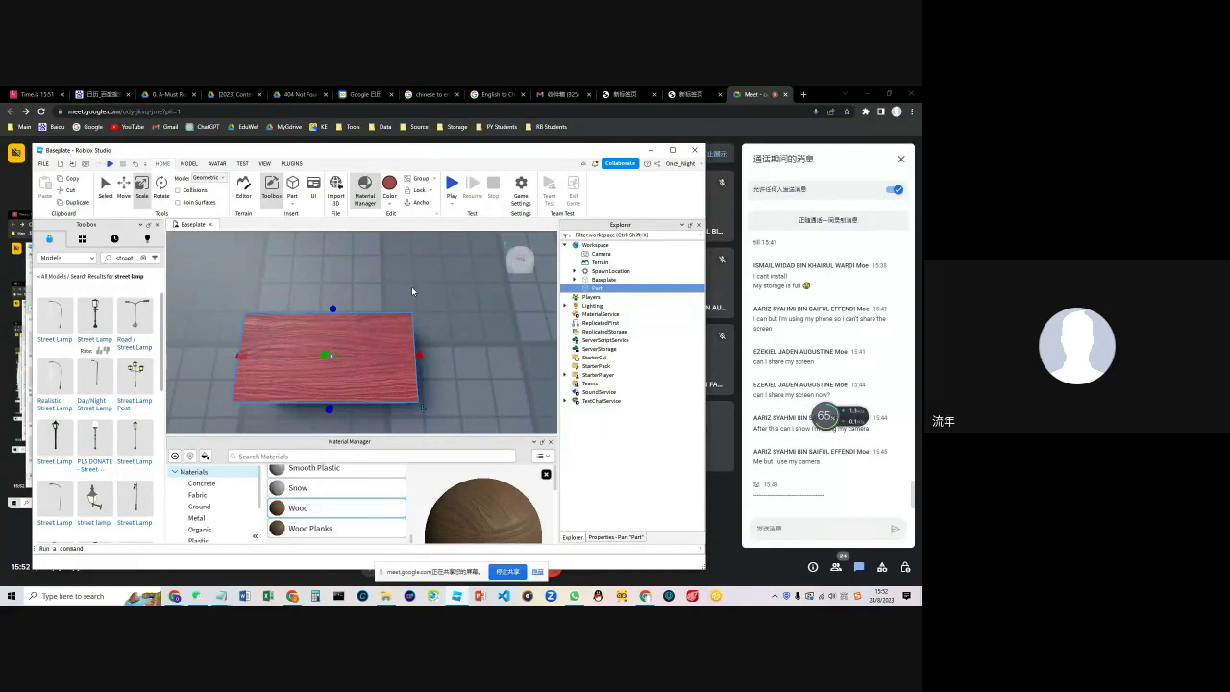
scroll(411, 286, down, 3)
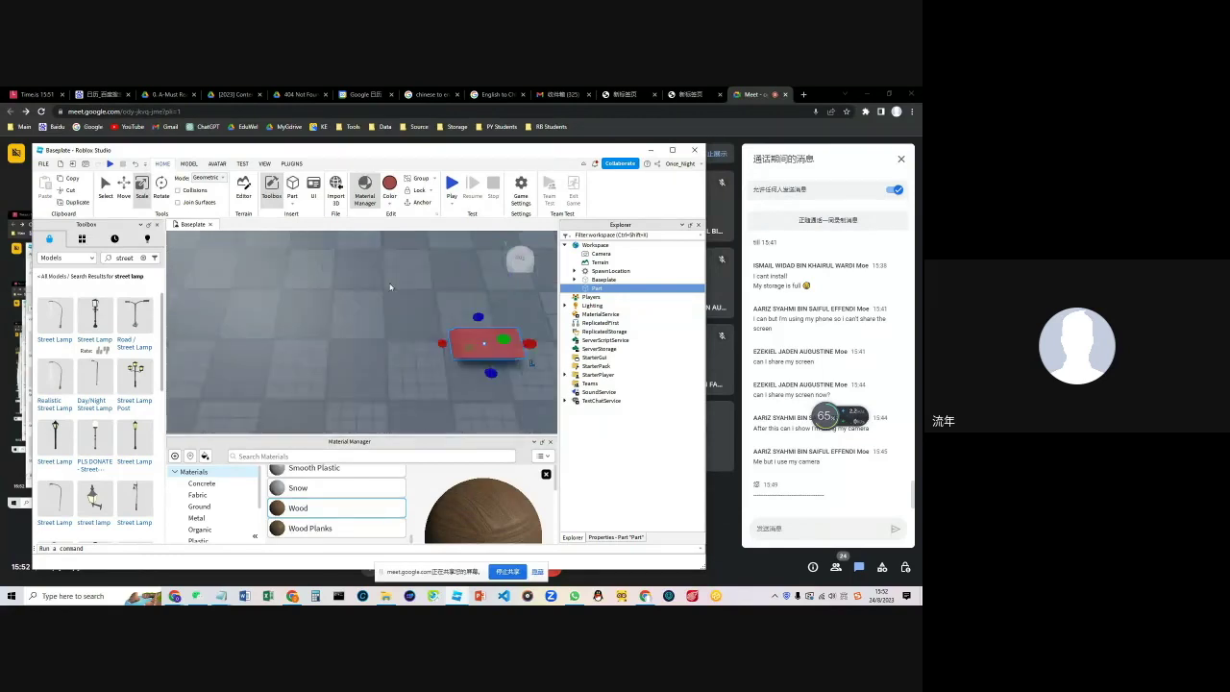
middle_drag(390, 286, 338, 305)
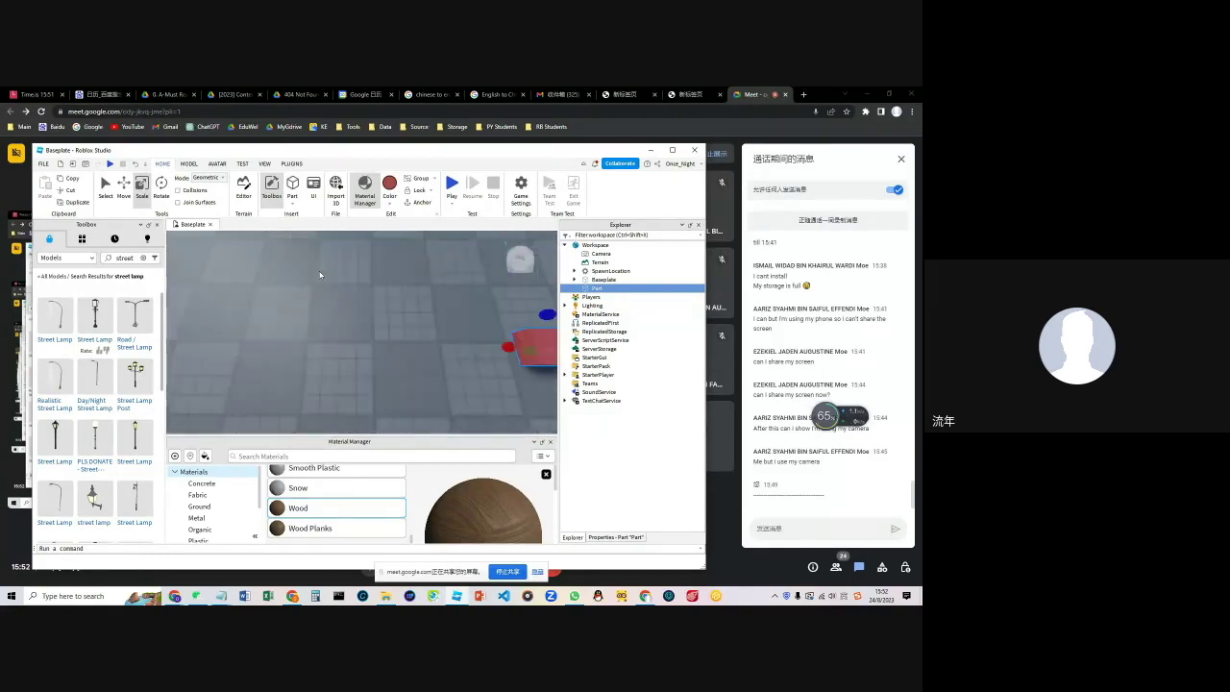
right_drag(337, 306, 337, 305)
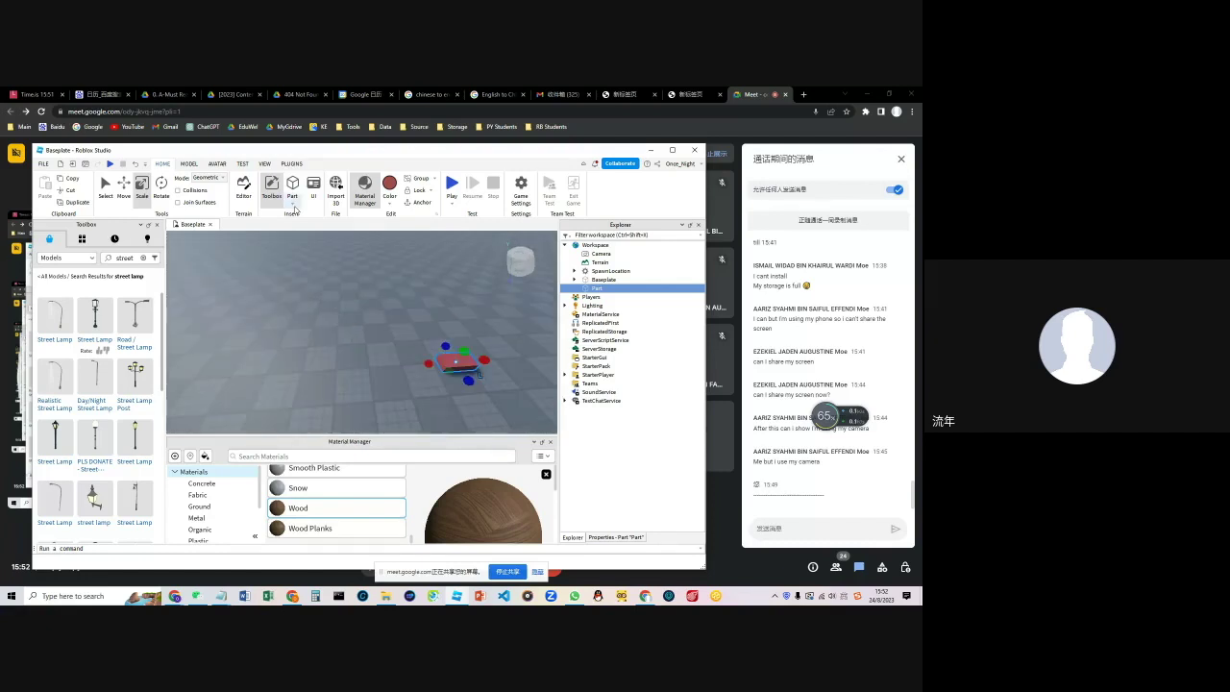
- Insert a new block part and colour it white
click(292, 192)
scroll(326, 297, up, 3)
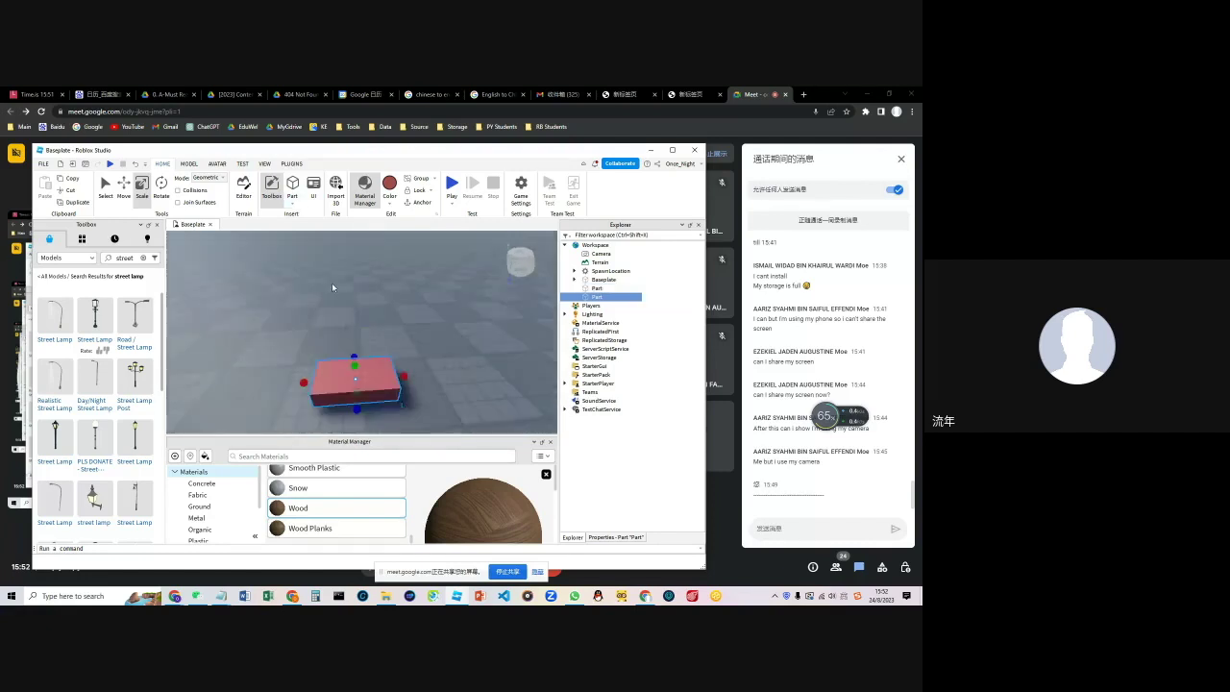
click(390, 204)
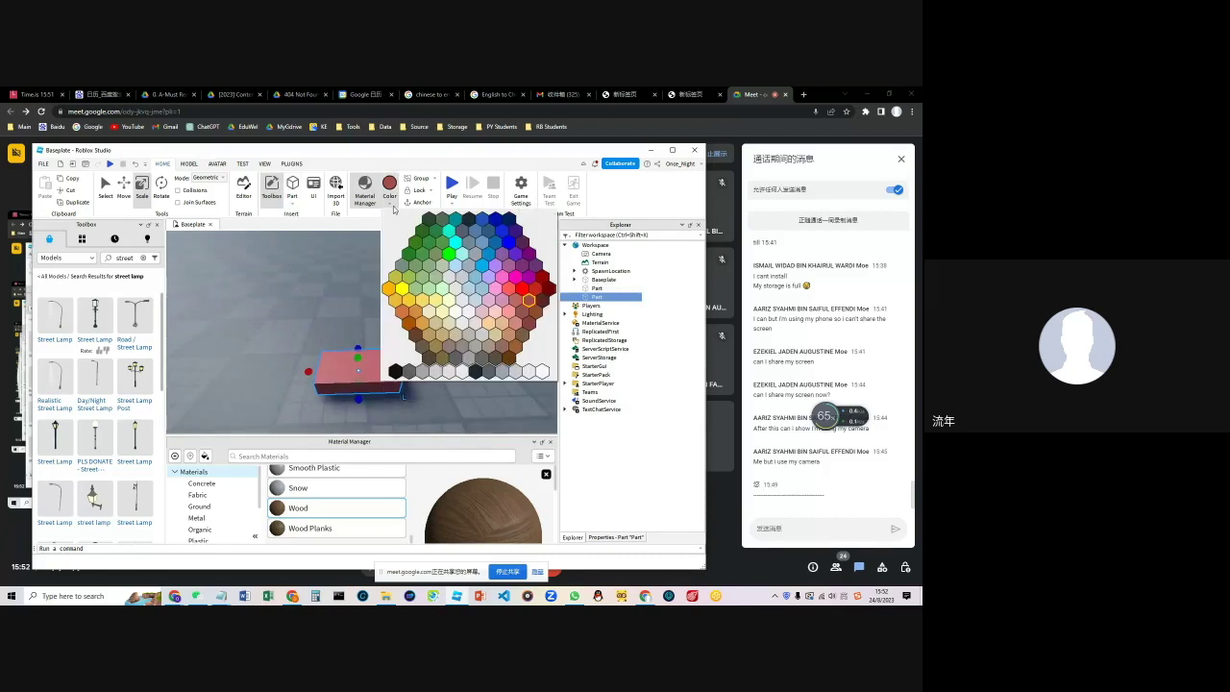
click(471, 293)
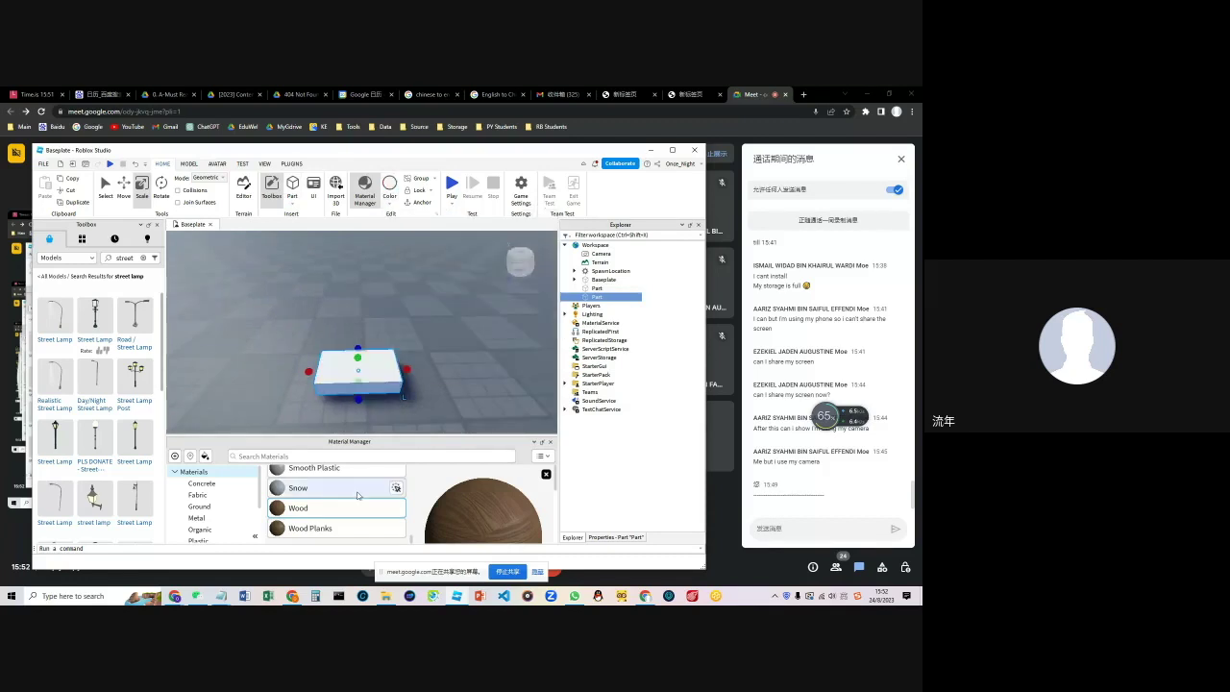
- Search the Material Manager and apply the Neon material to the new block
scroll(356, 499, up, 5)
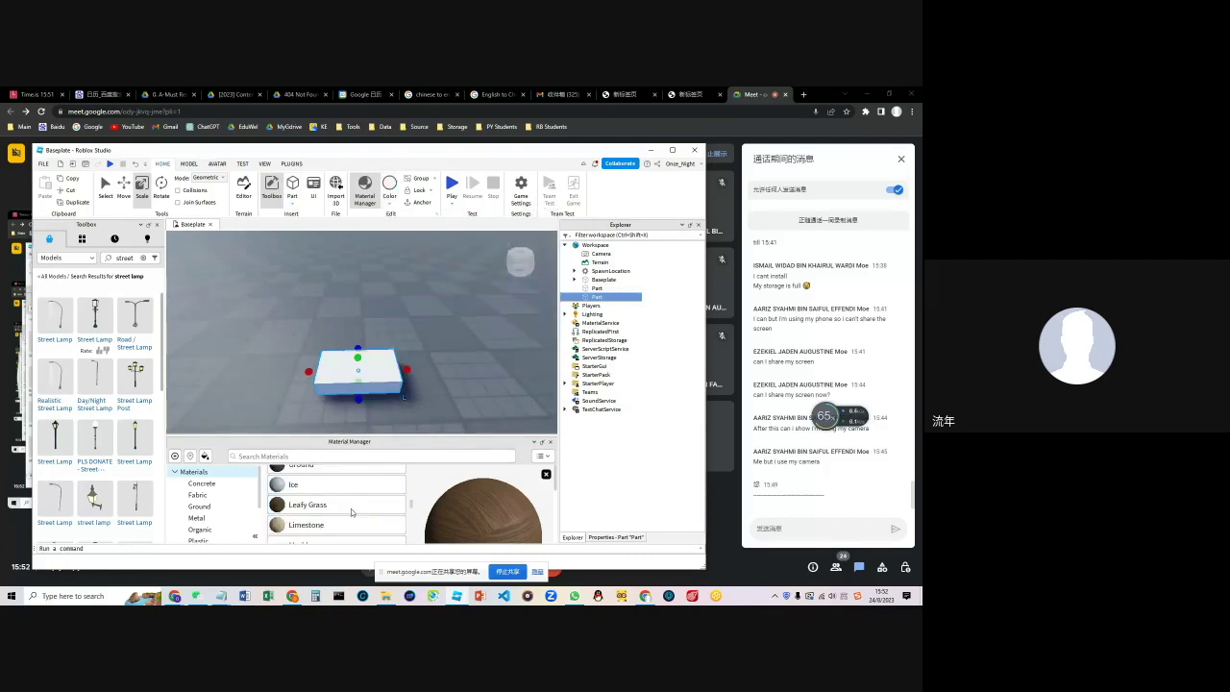
click(307, 456)
text(M)
text(eon)
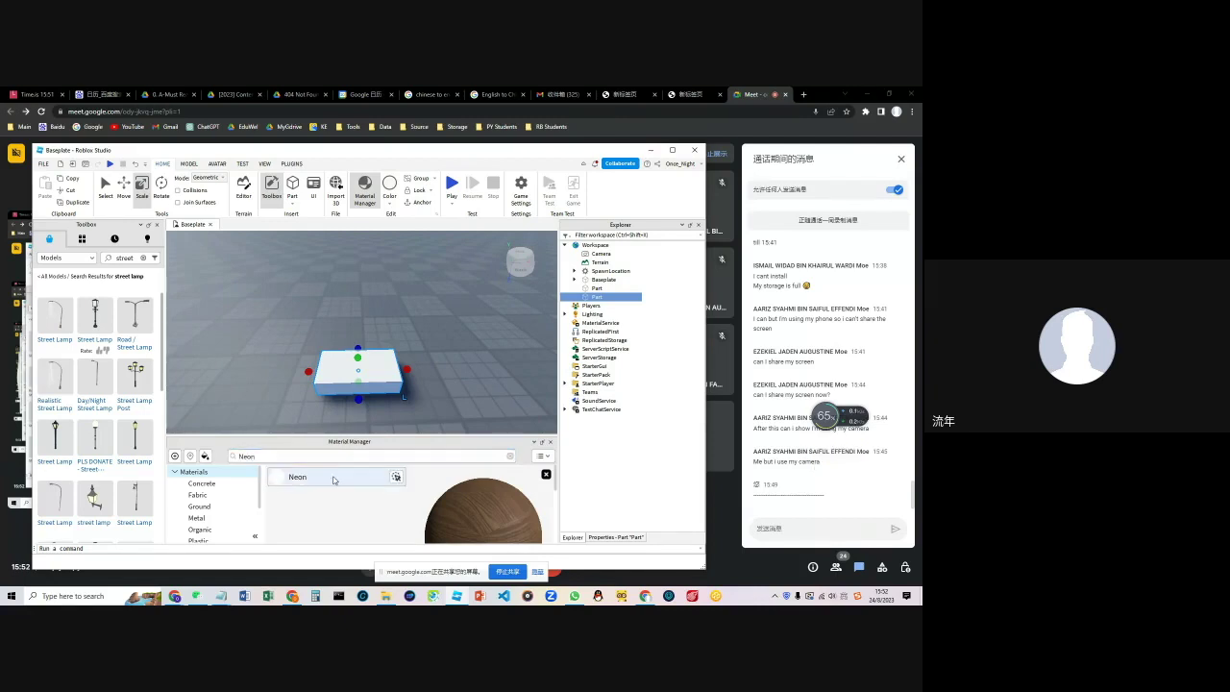
click(397, 478)
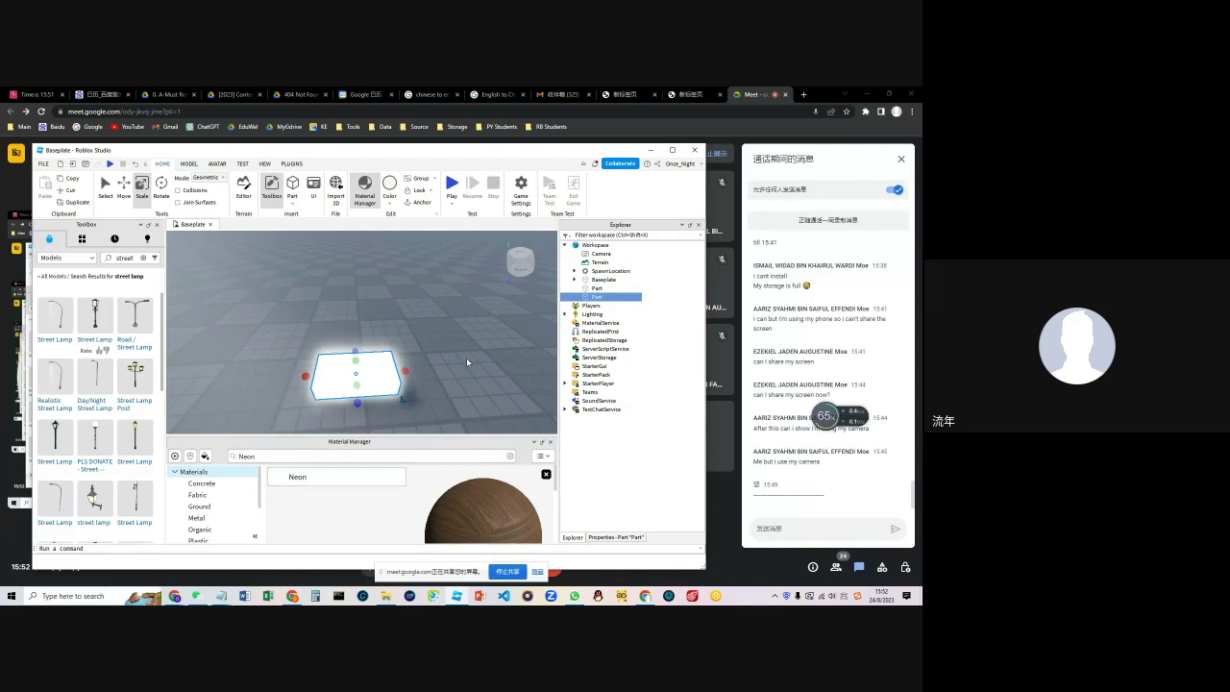
scroll(466, 358, down, 3)
- Recolour the neon block dark green, then black
click(123, 182)
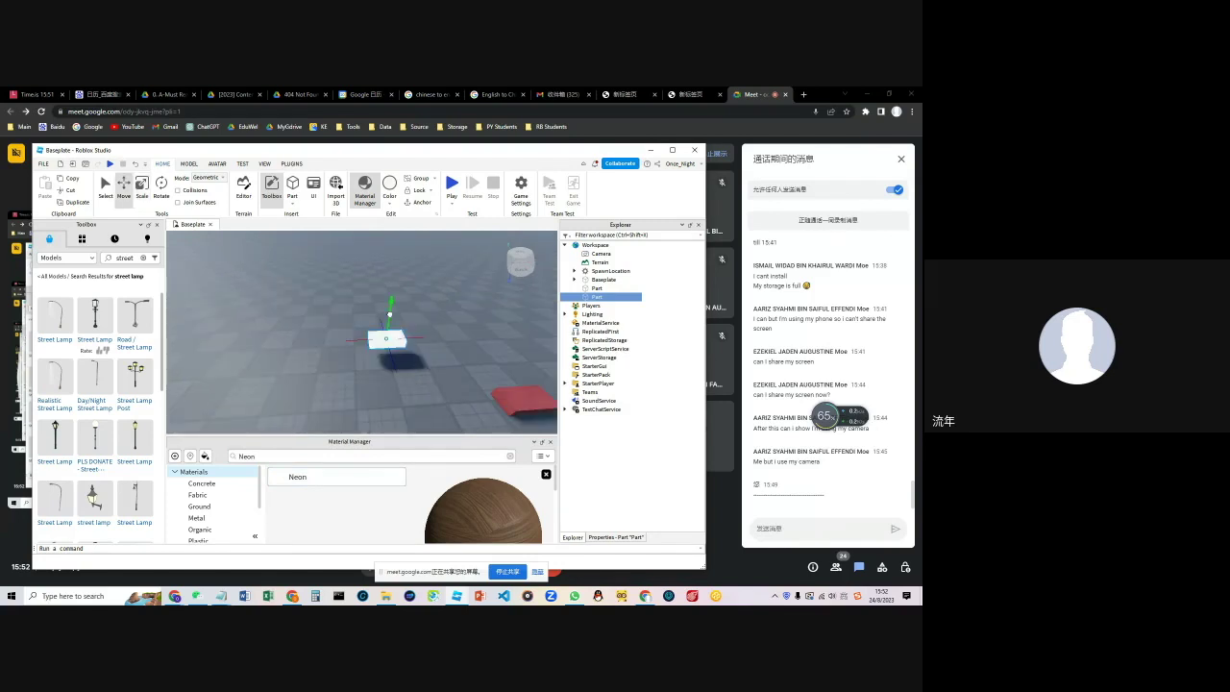
scroll(394, 356, up, 3)
scroll(393, 356, down, 3)
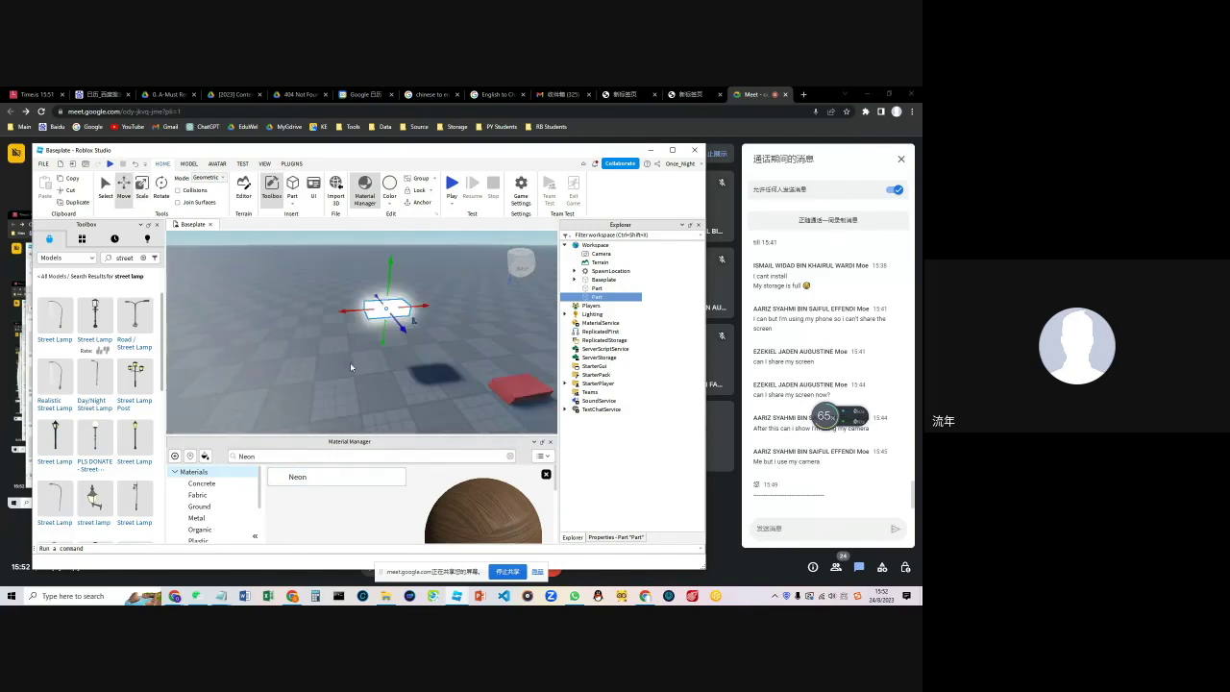
scroll(348, 323, up, 1)
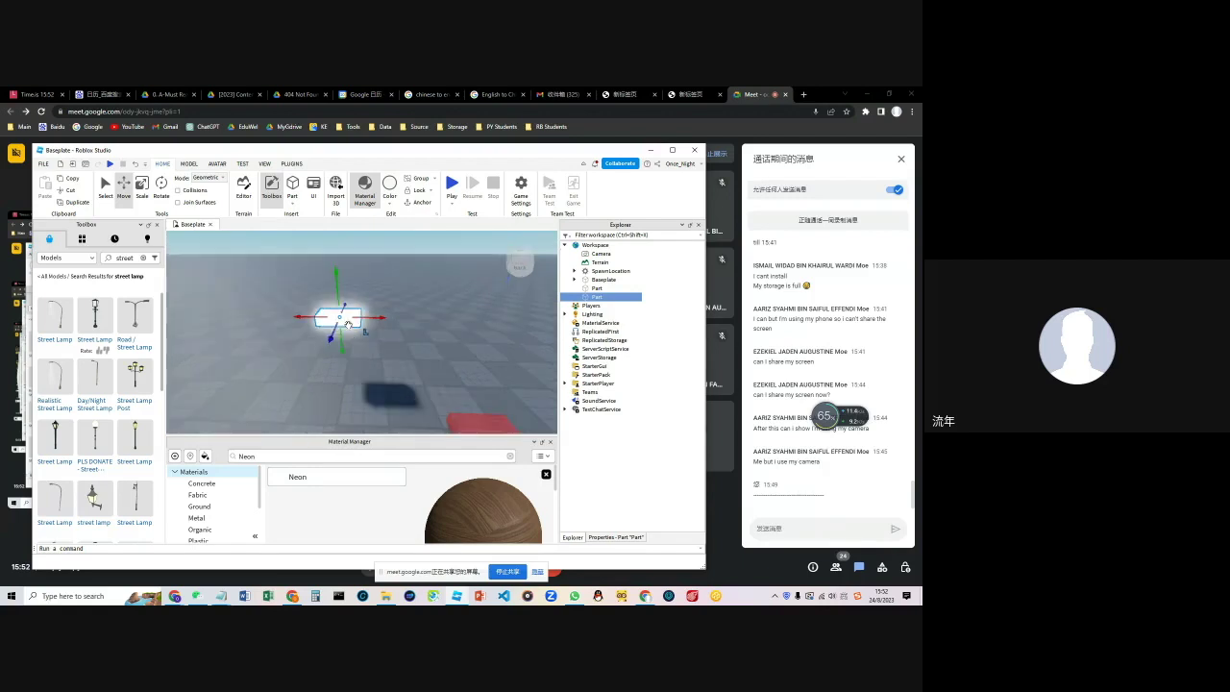
right_drag(348, 324, 350, 330)
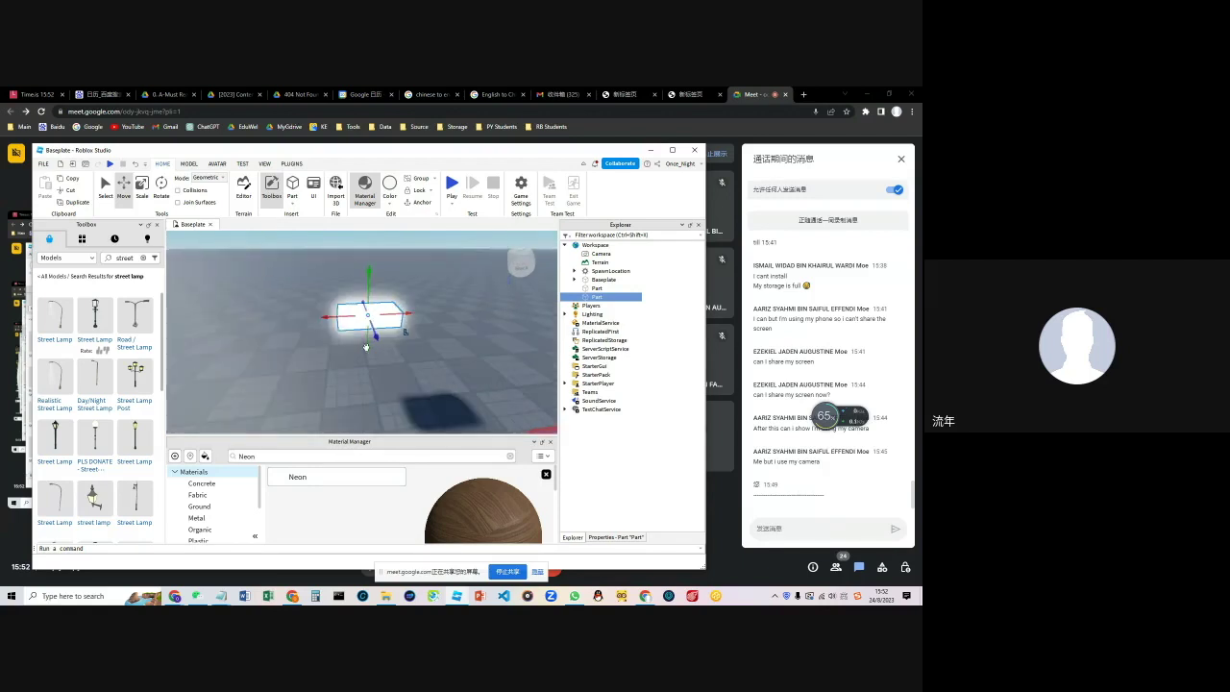
click(391, 203)
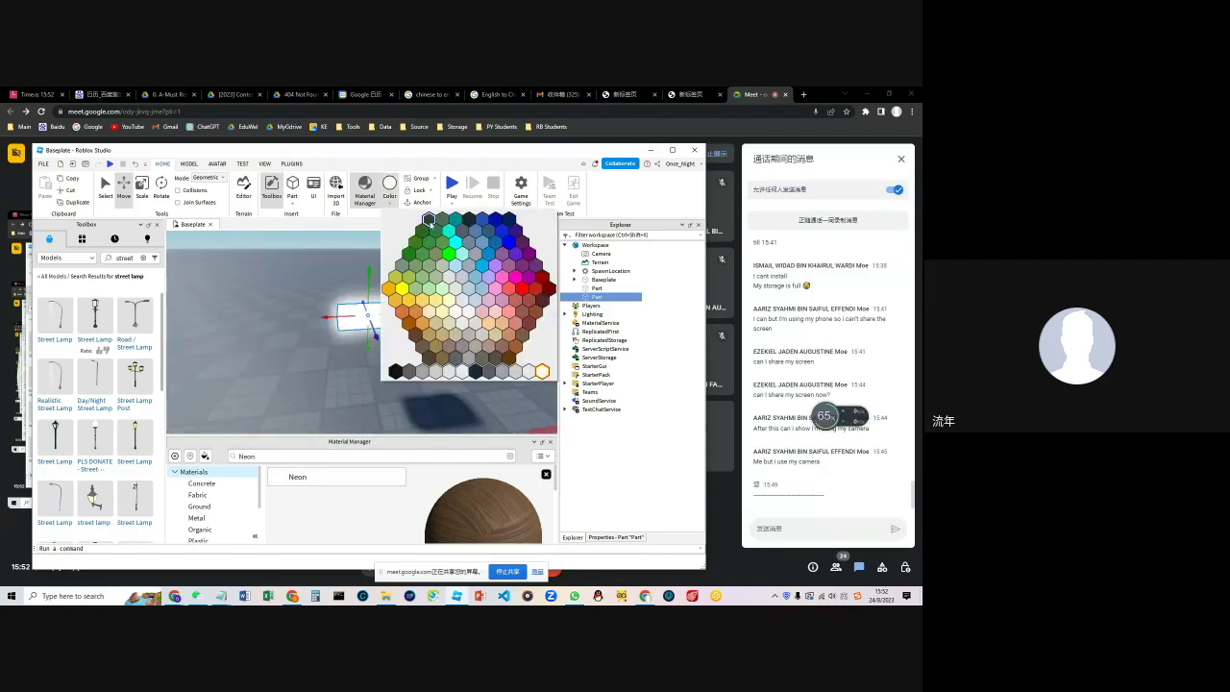
click(429, 220)
click(390, 204)
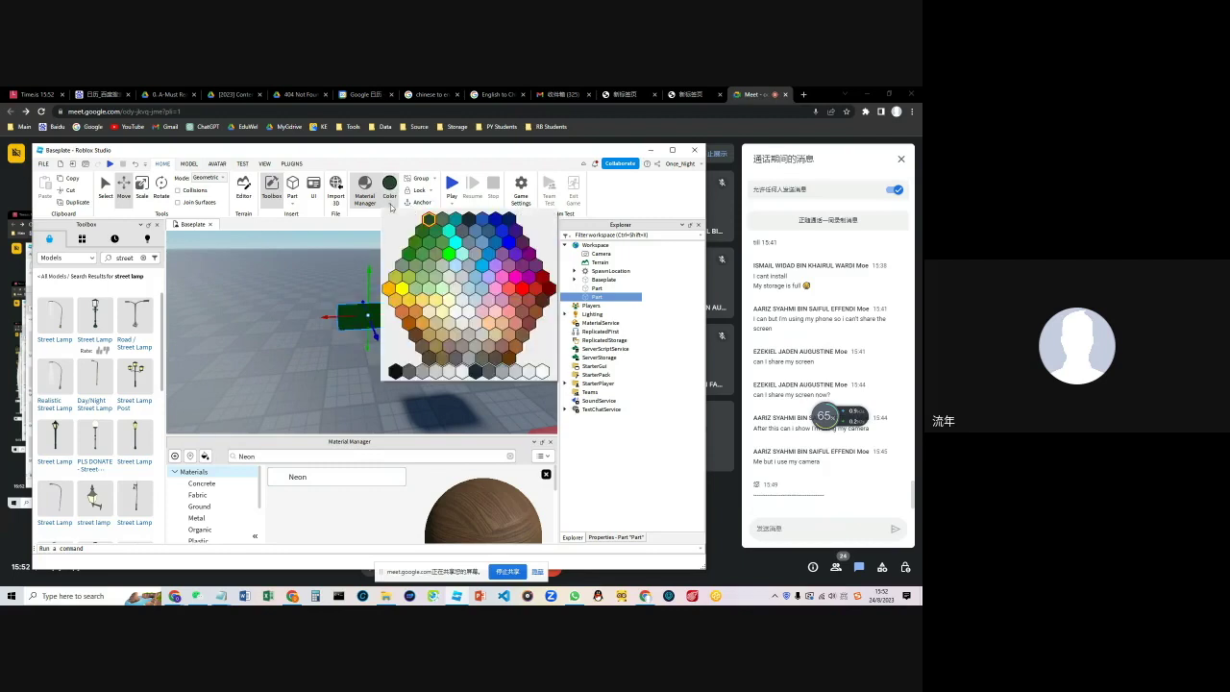
click(429, 357)
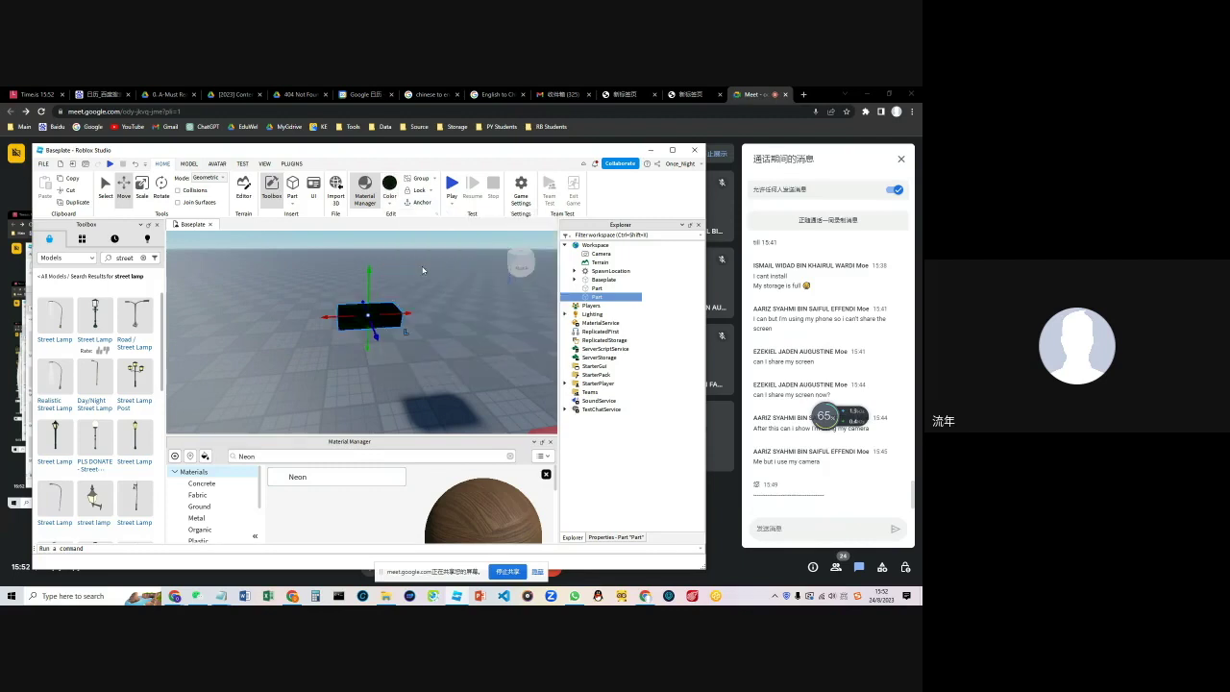
- Recolour the neon block white, then red
click(389, 182)
click(412, 234)
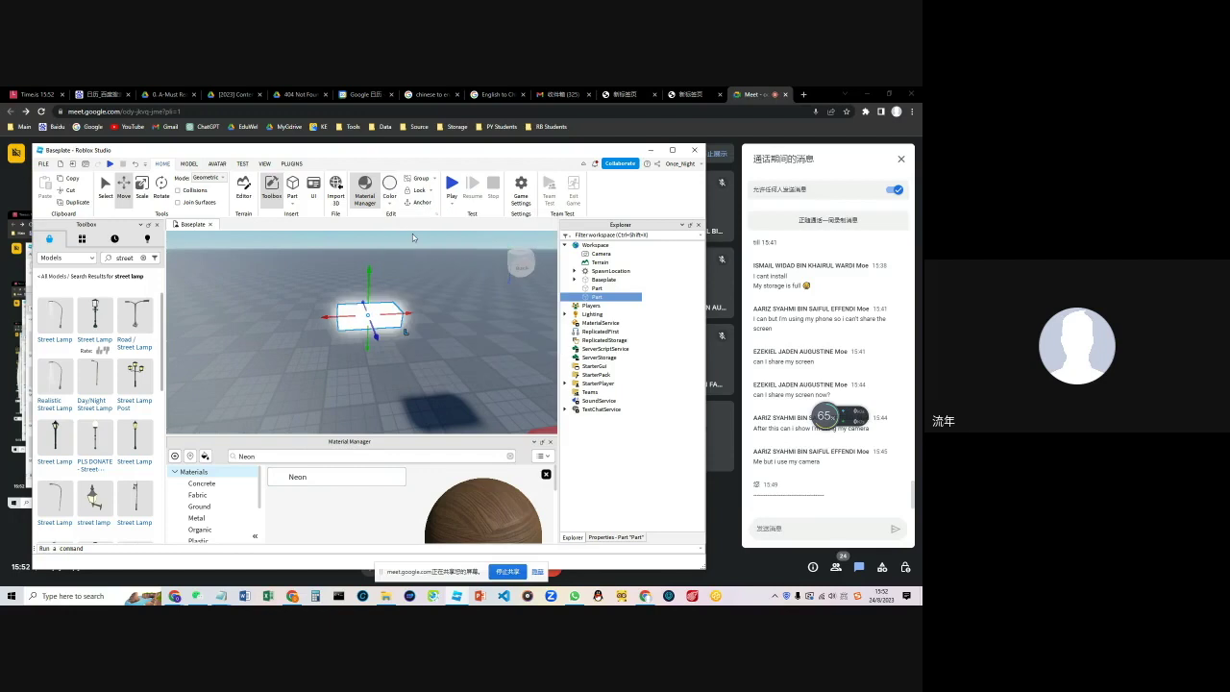
click(390, 204)
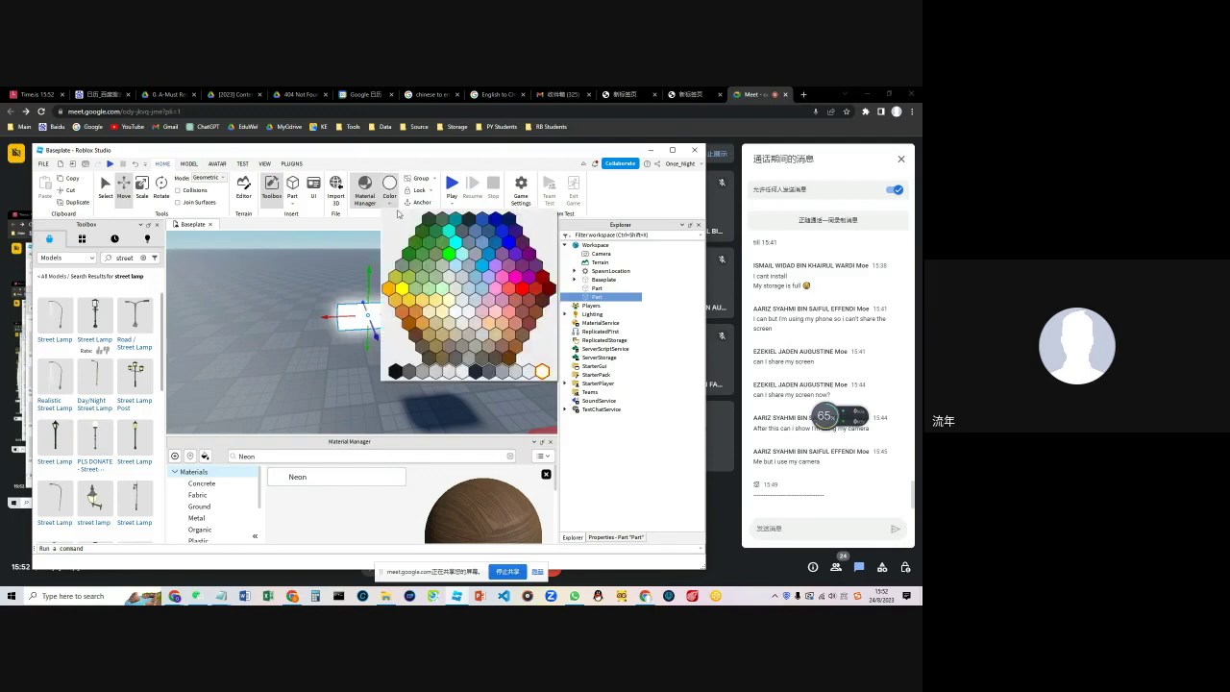
click(509, 288)
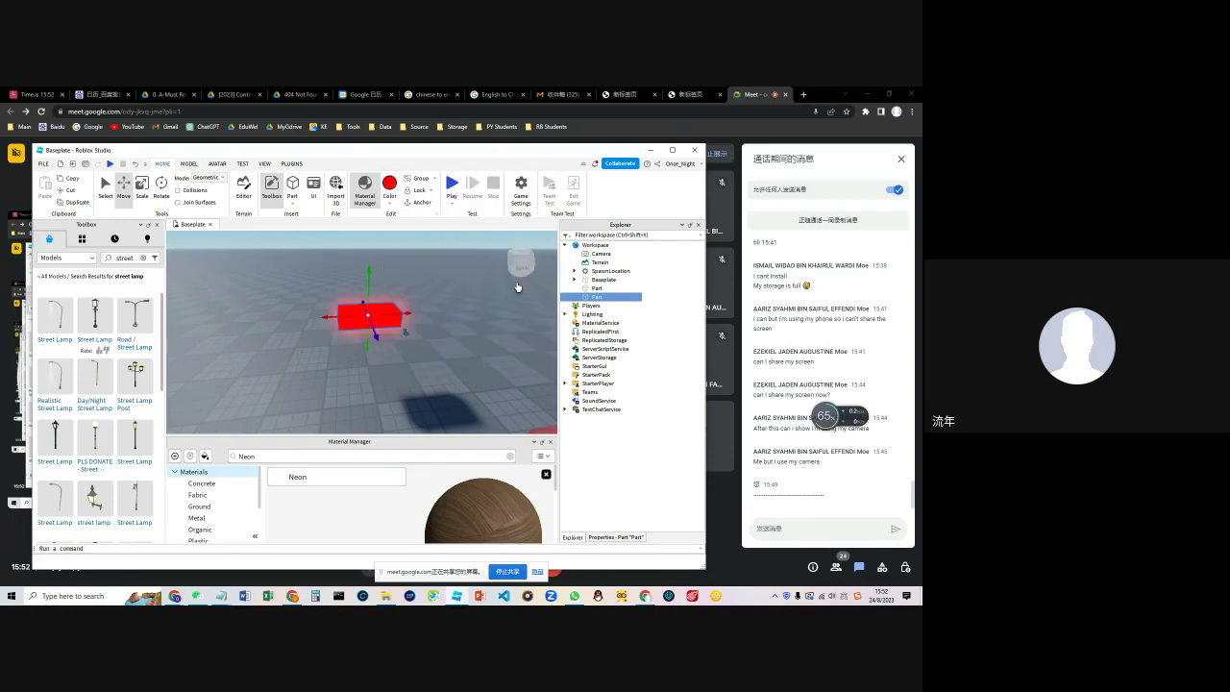
click(389, 183)
click(510, 287)
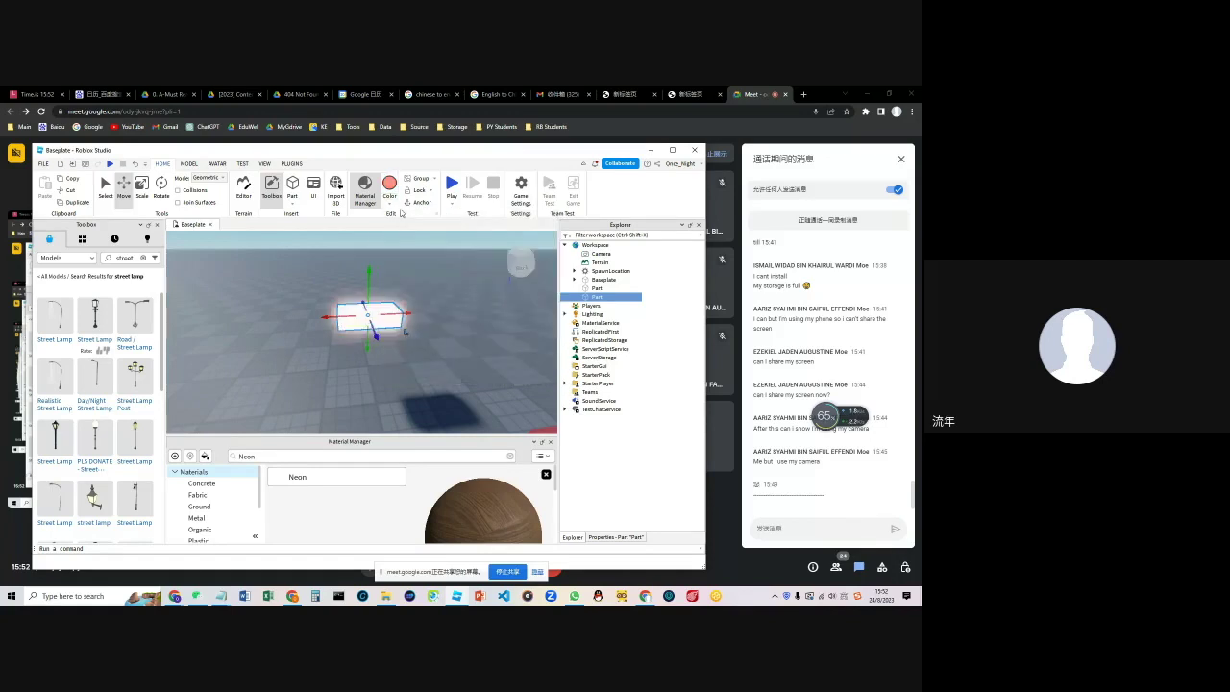
- Try cyan and then pale grey on the part, then delete it
click(389, 187)
click(437, 274)
click(389, 183)
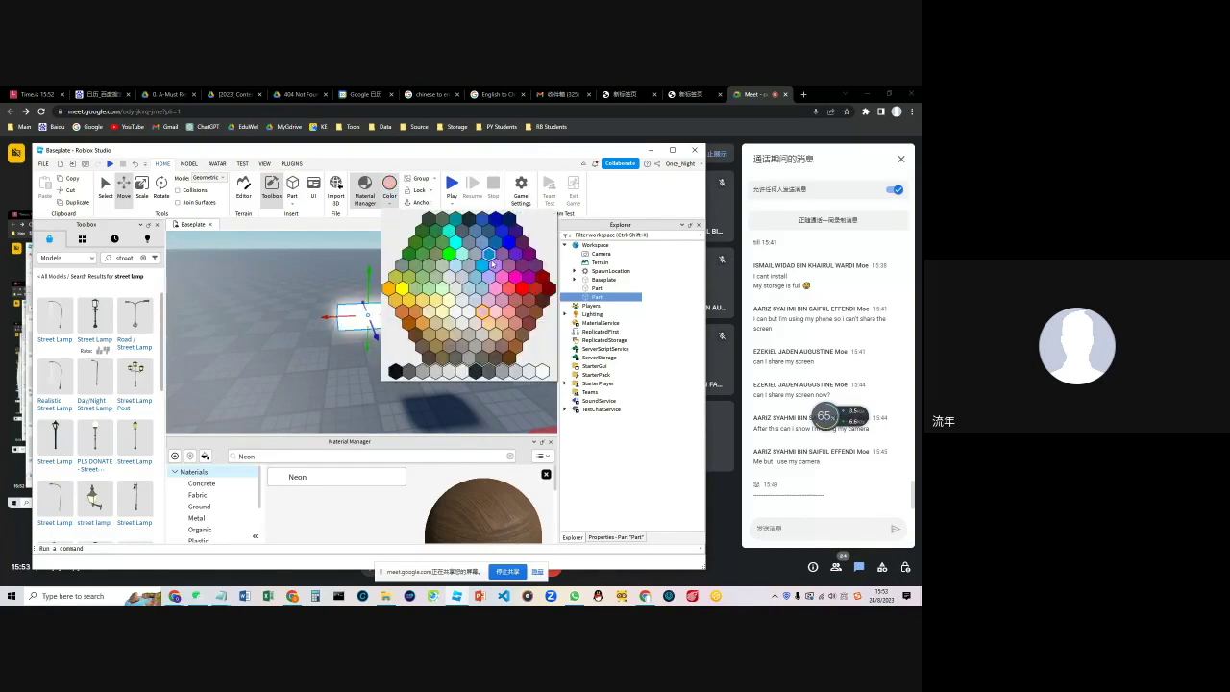
click(490, 257)
click(463, 321)
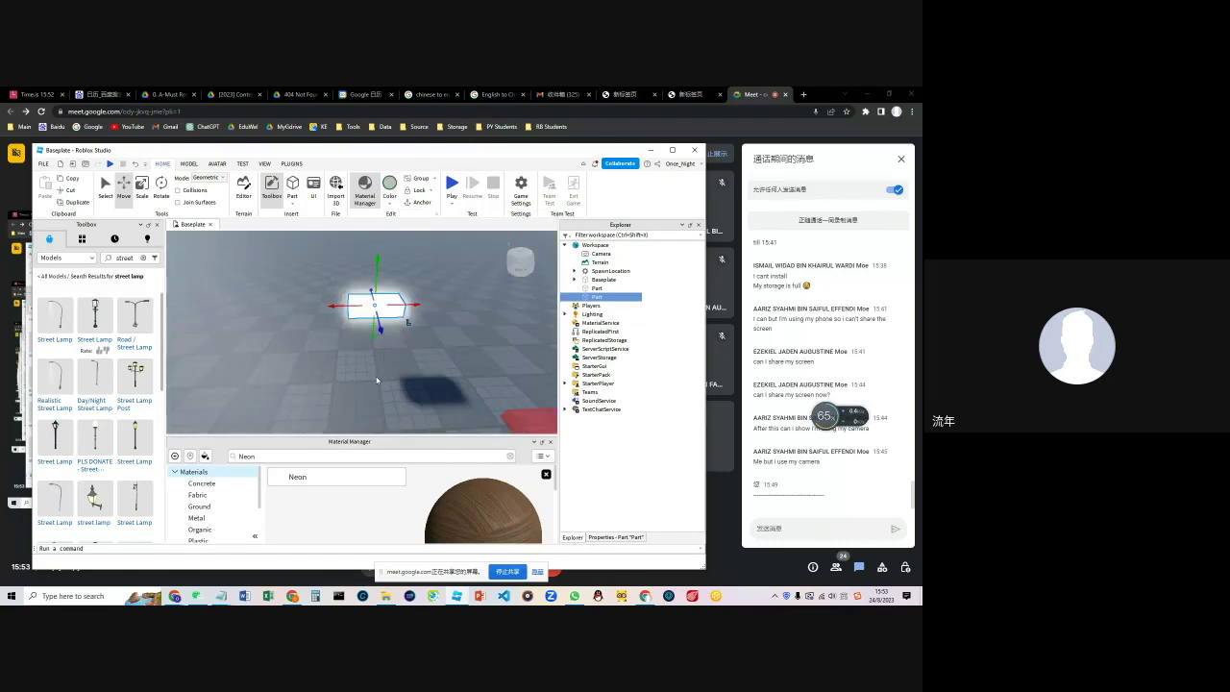
scroll(345, 318, down, 3)
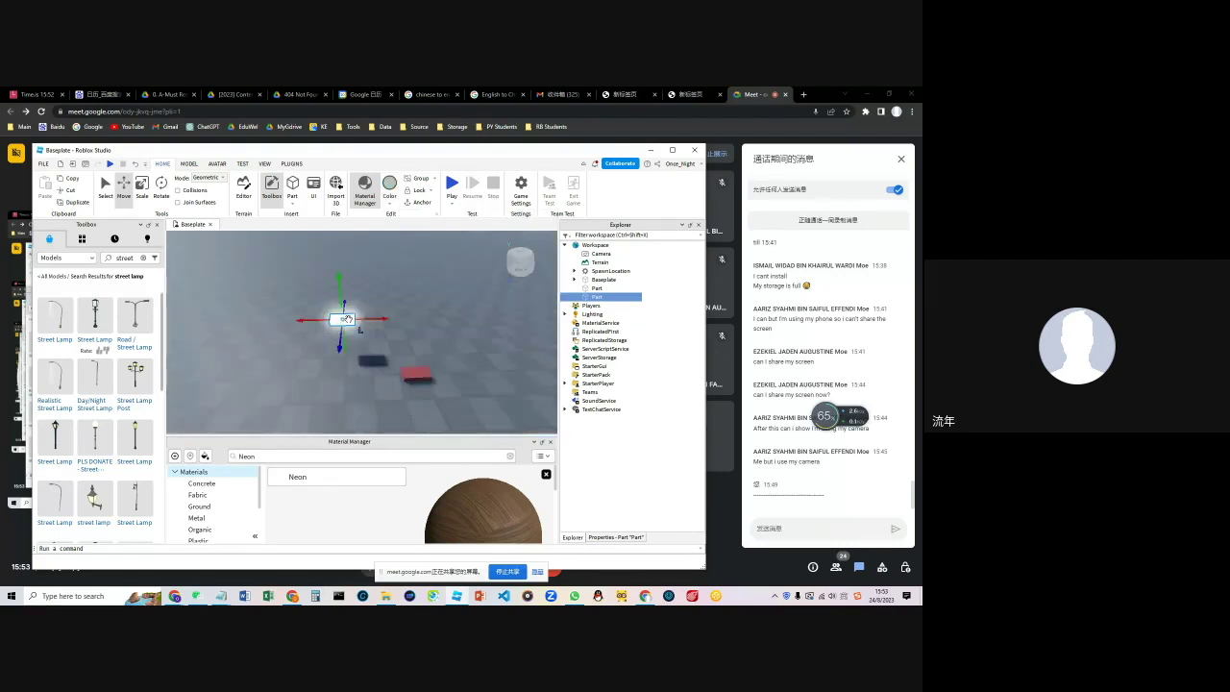
key(Delete)
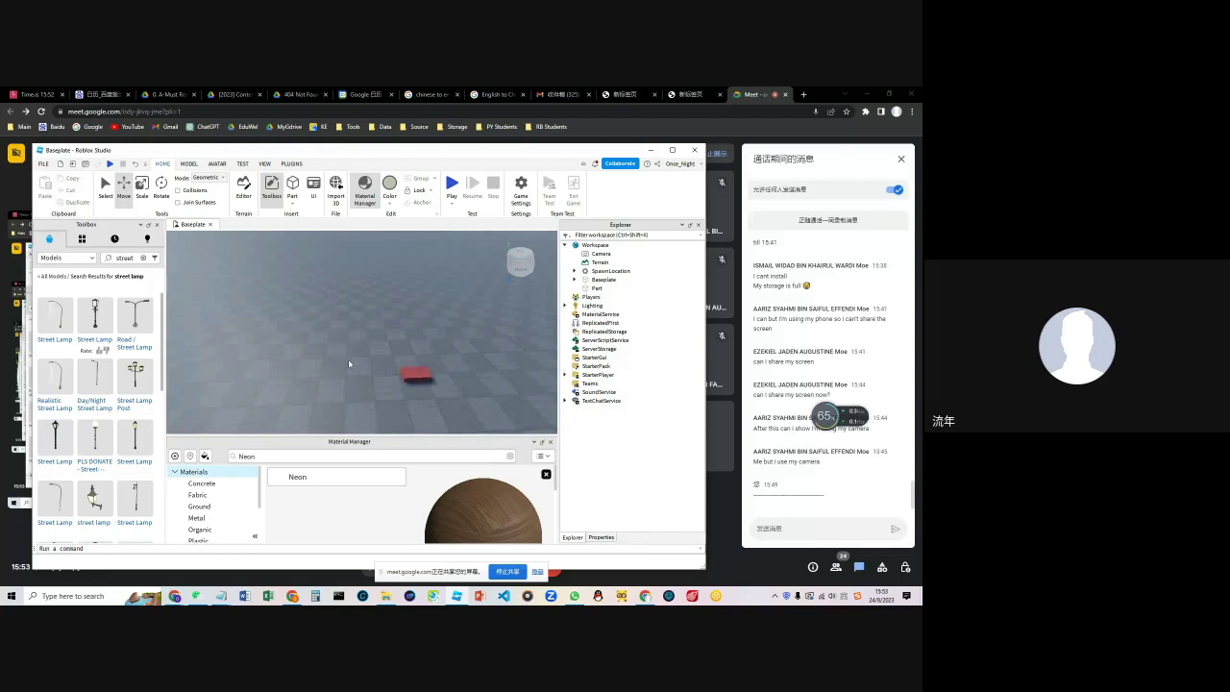
- Select and delete the red part, then zoom around the spawn location
click(407, 370)
key(Delete)
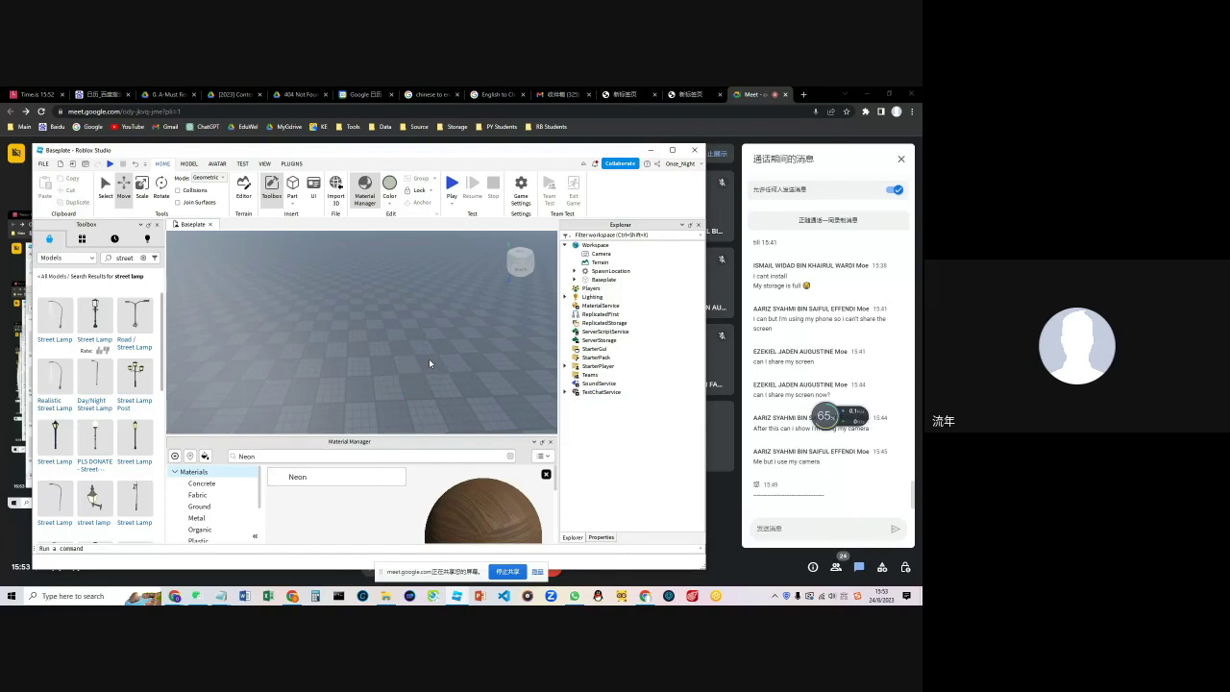
scroll(432, 361, down, 3)
right_drag(437, 358, 437, 354)
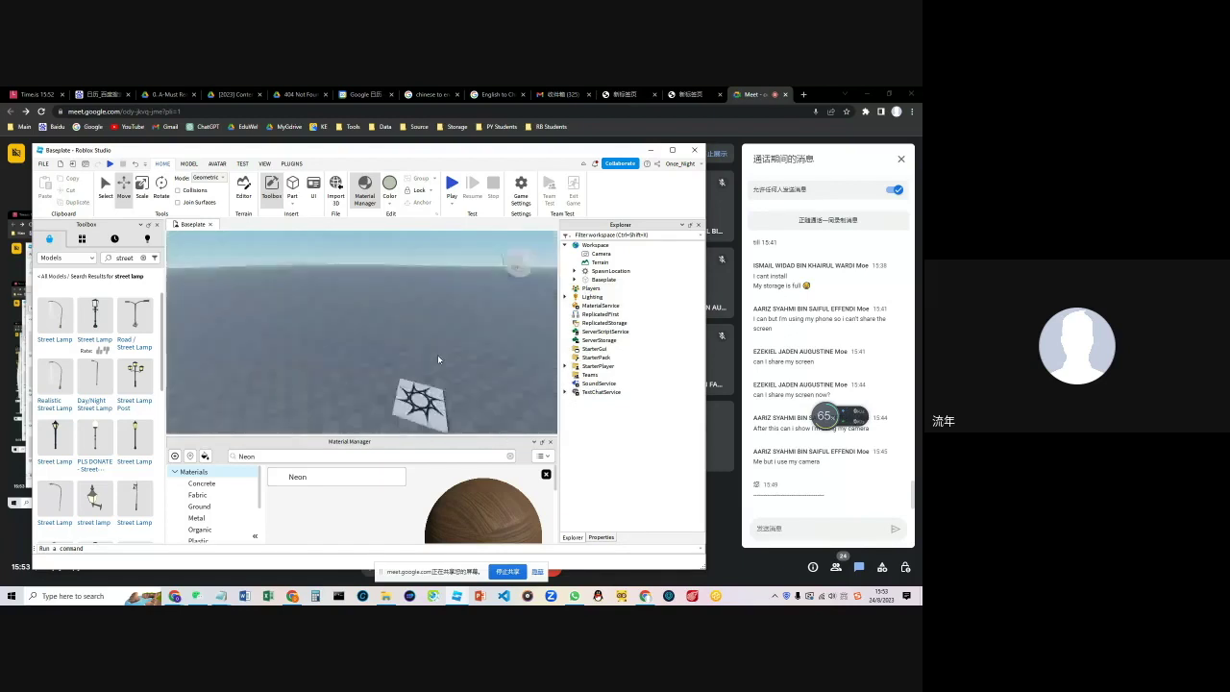
scroll(432, 355, down, 2)
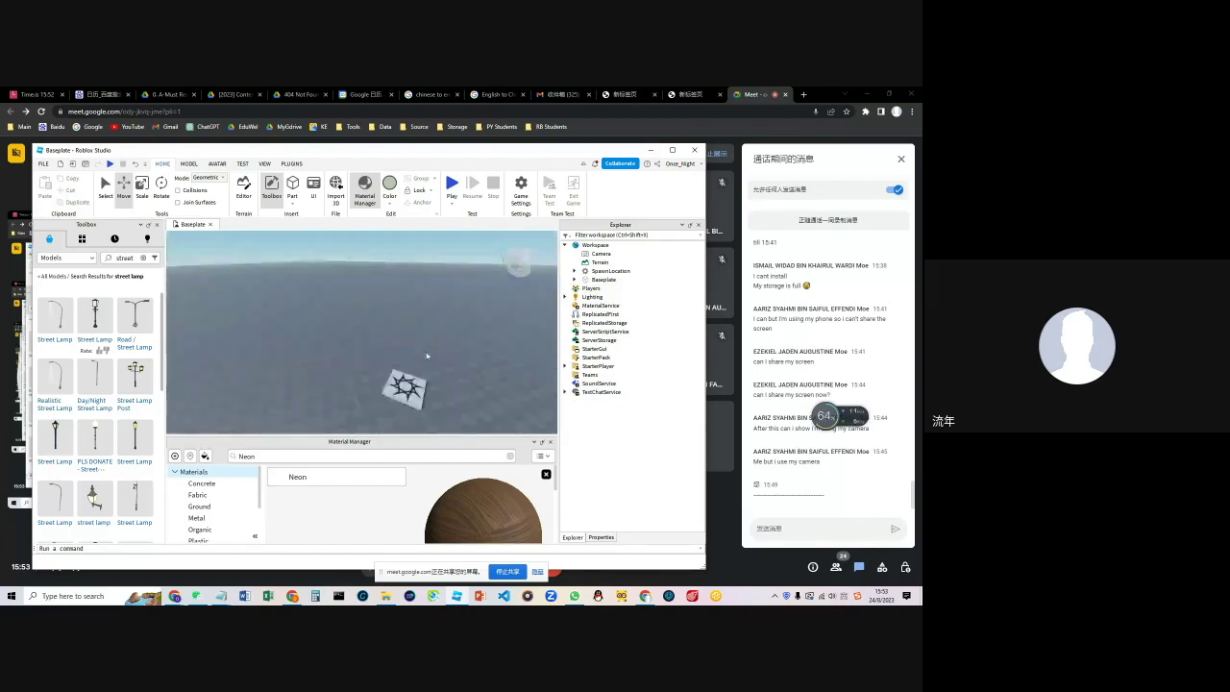
scroll(426, 356, up, 2)
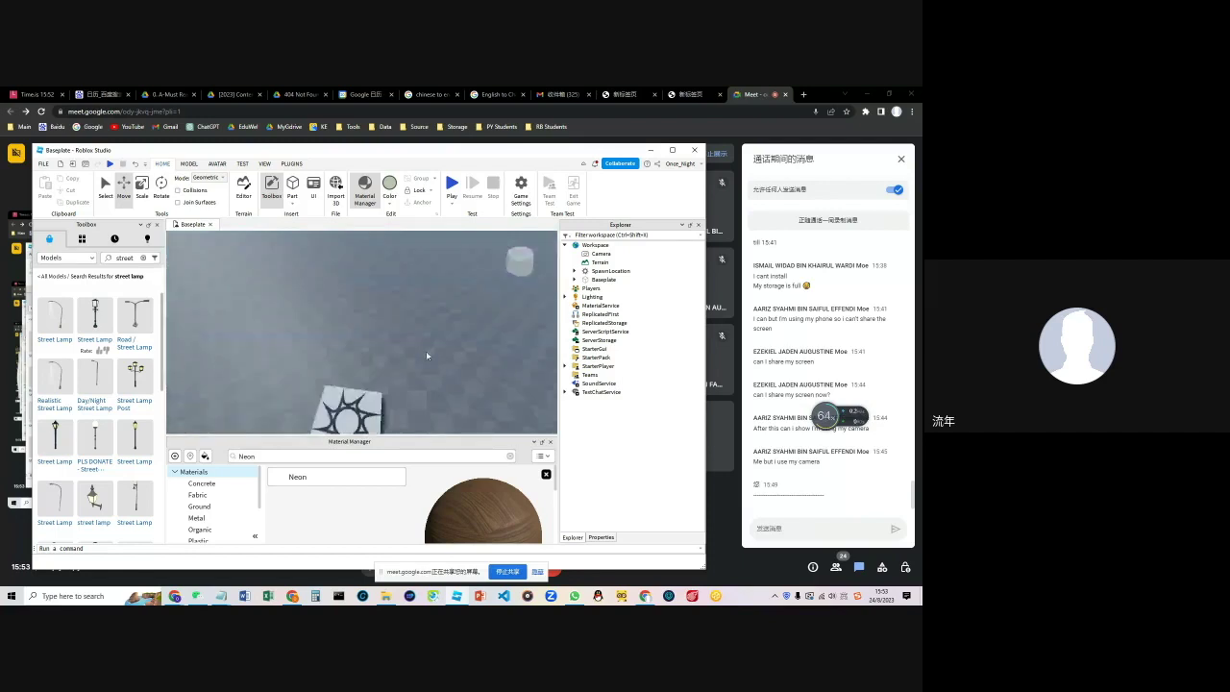
scroll(426, 351, up, 3)
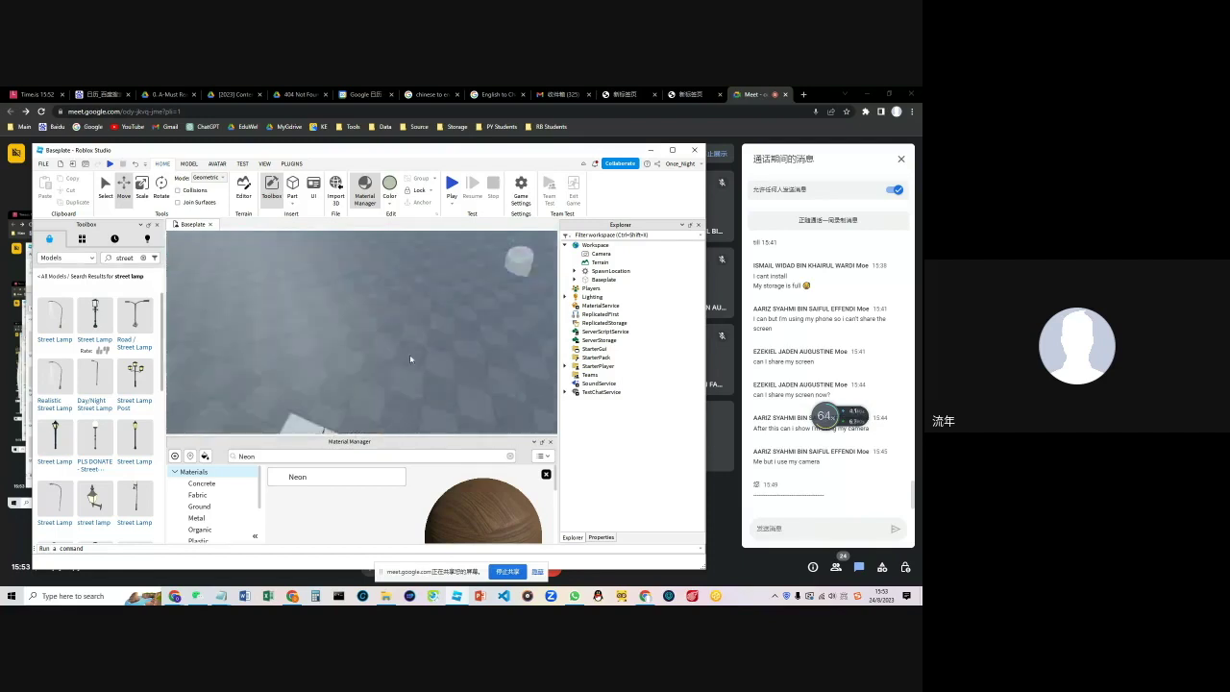
scroll(409, 358, down, 3)
scroll(364, 340, up, 2)
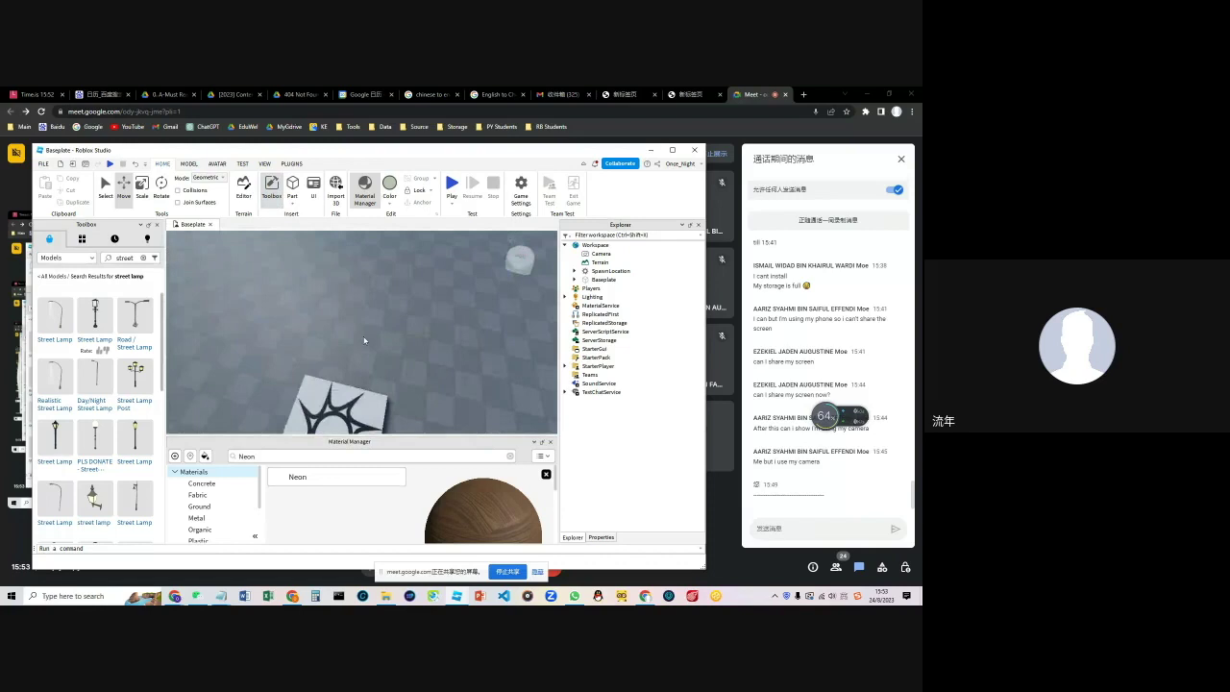
scroll(364, 340, up, 2)
- Insert a new Block part and rotate it above the spawn pad
click(291, 201)
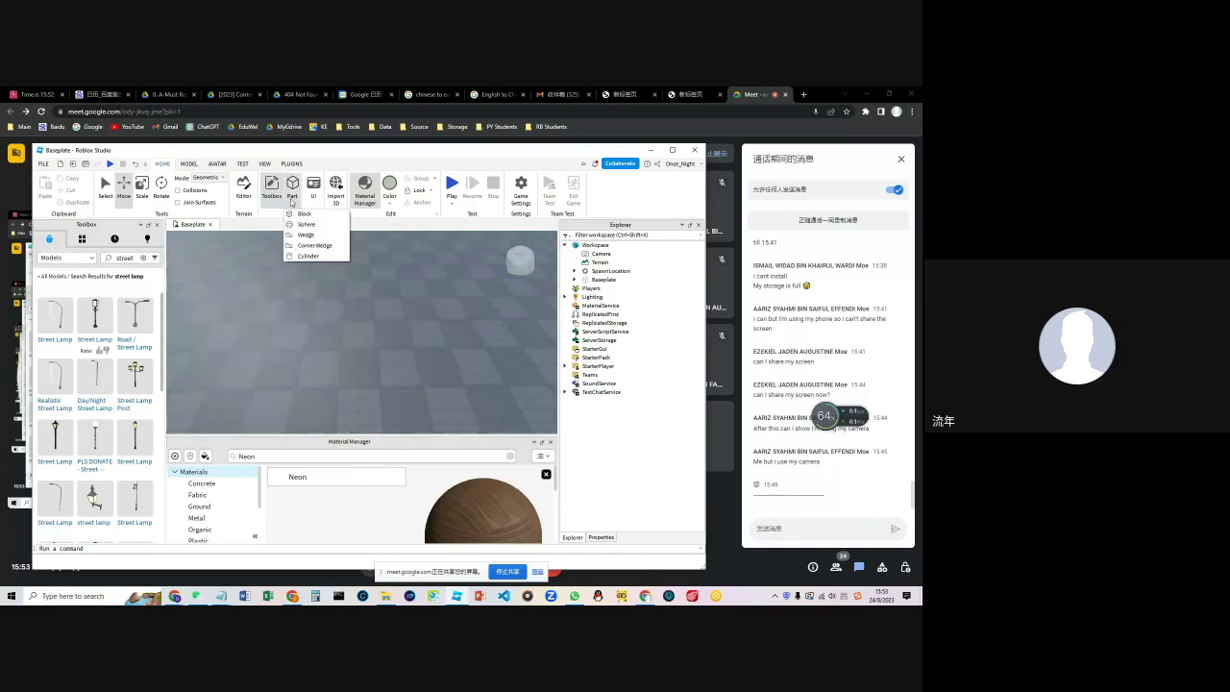
click(304, 213)
scroll(381, 320, down, 3)
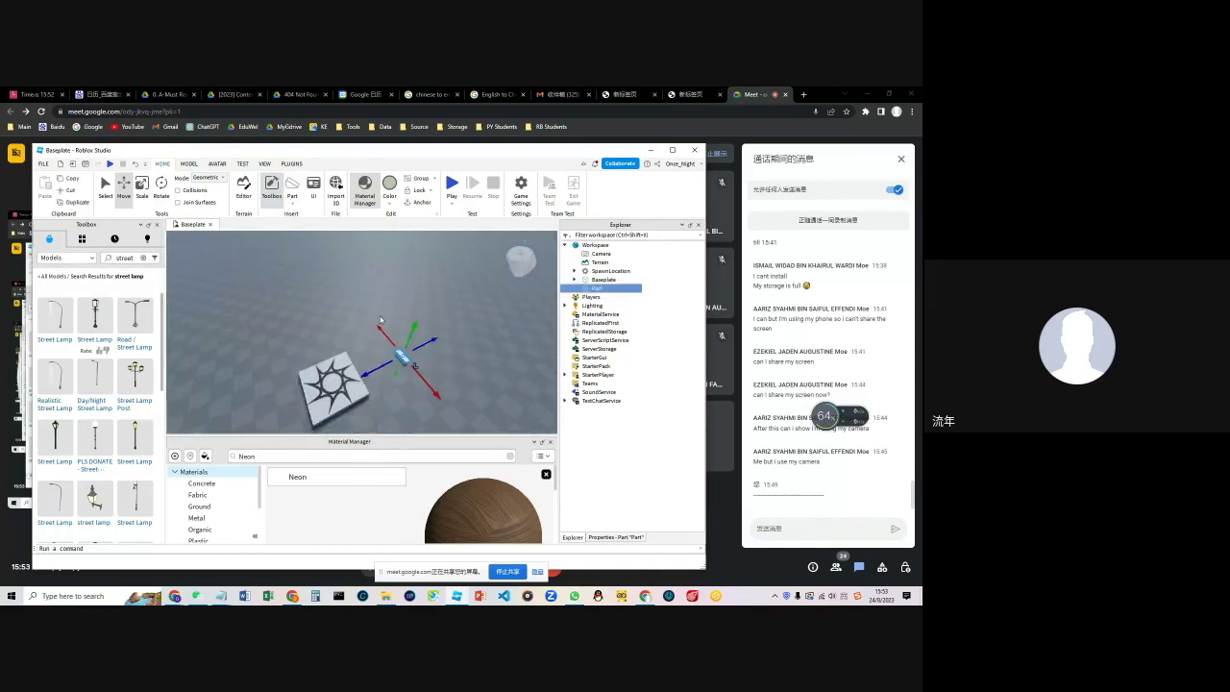
key(ctrl+4)
drag(398, 327, 433, 323)
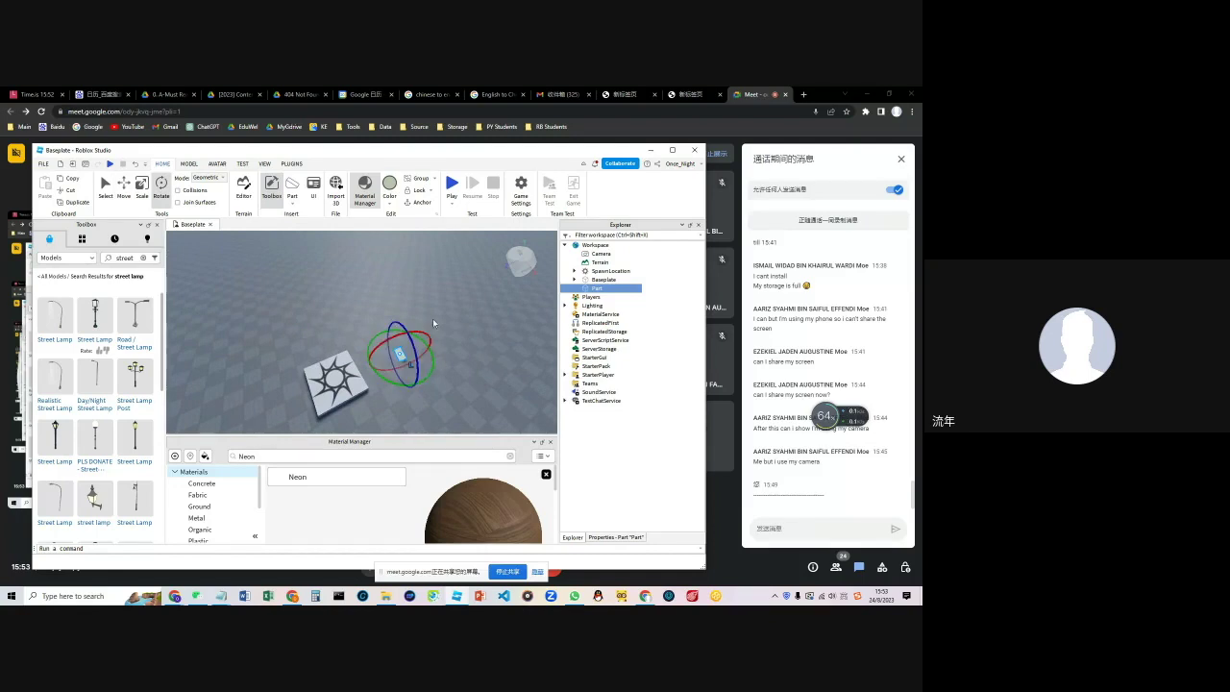
right_drag(433, 323, 404, 319)
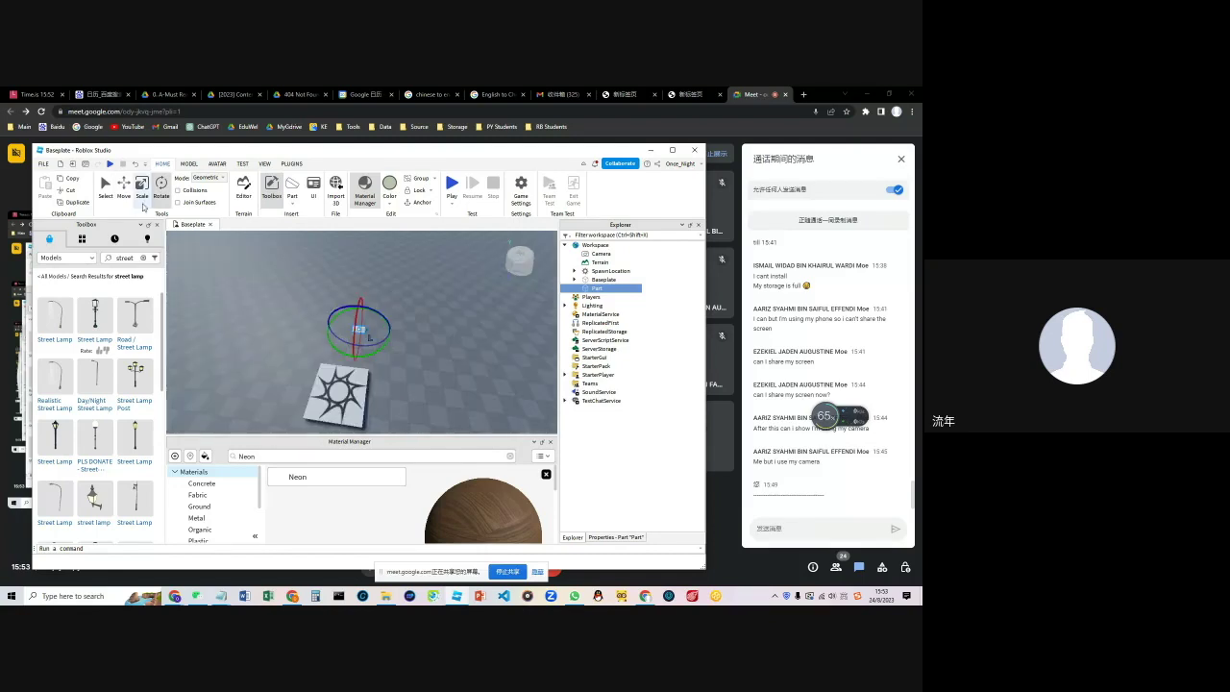
- Lower the block slightly and stretch it into a wide, thin plate
key(ctrl+2)
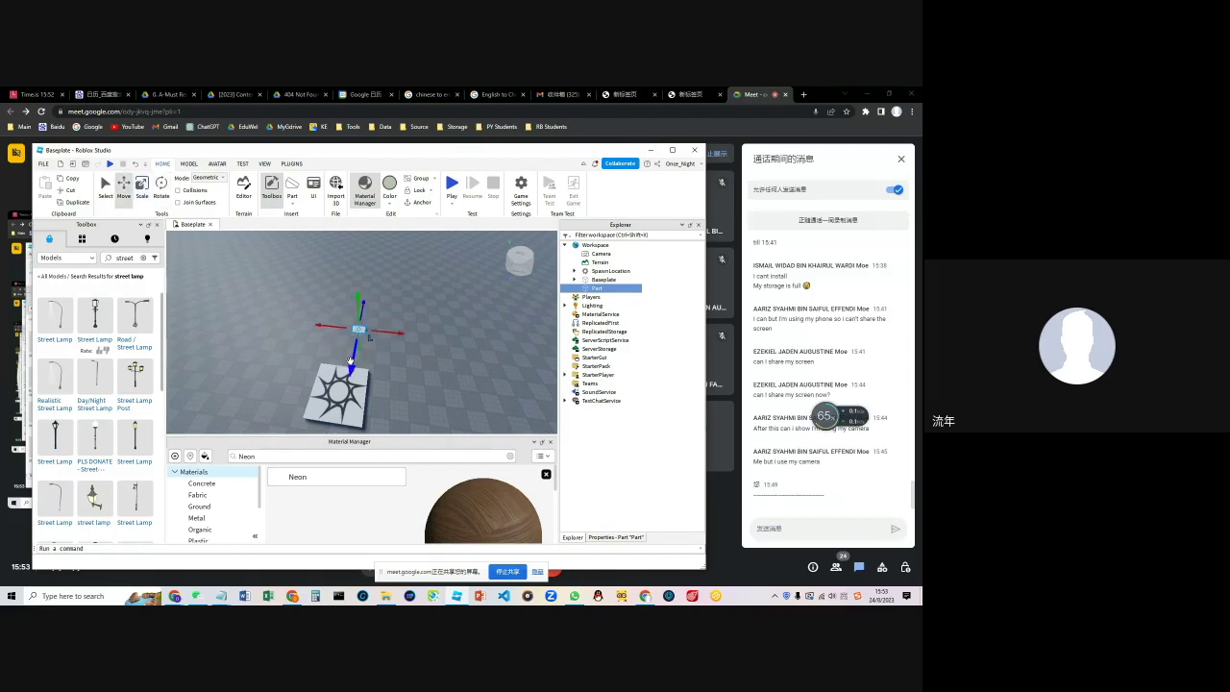
drag(351, 360, 376, 348)
key(ctrl+3)
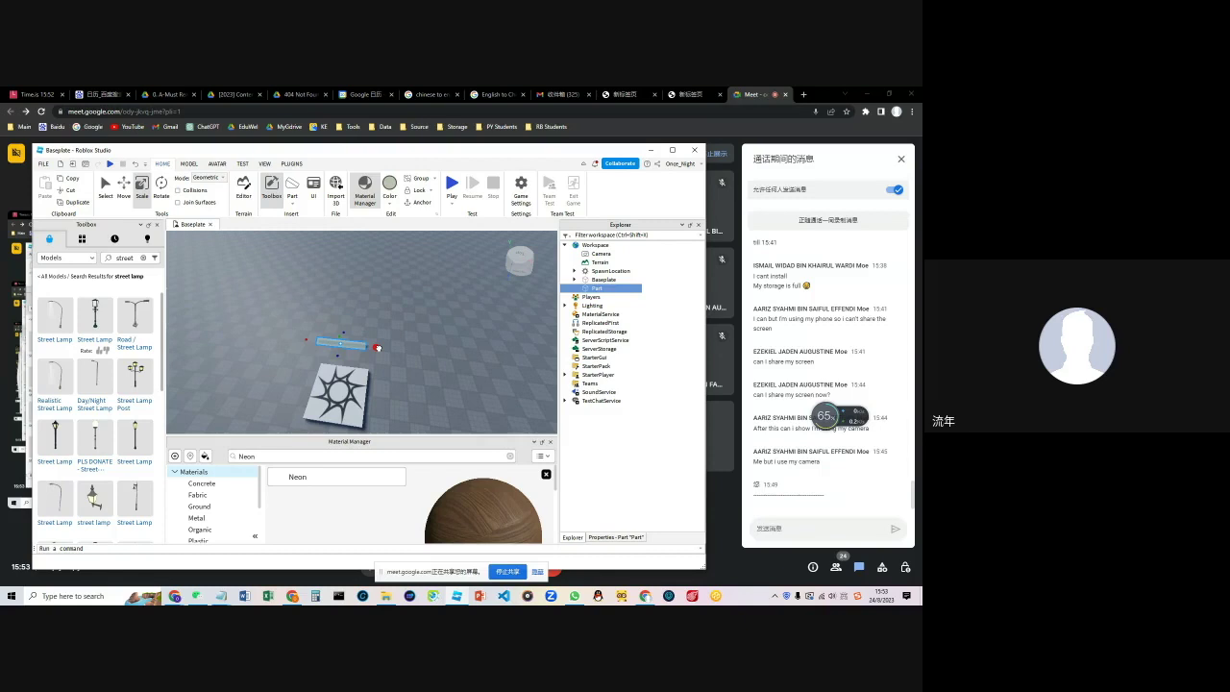
scroll(350, 336, up, 5)
drag(311, 356, 317, 288)
scroll(367, 316, down, 3)
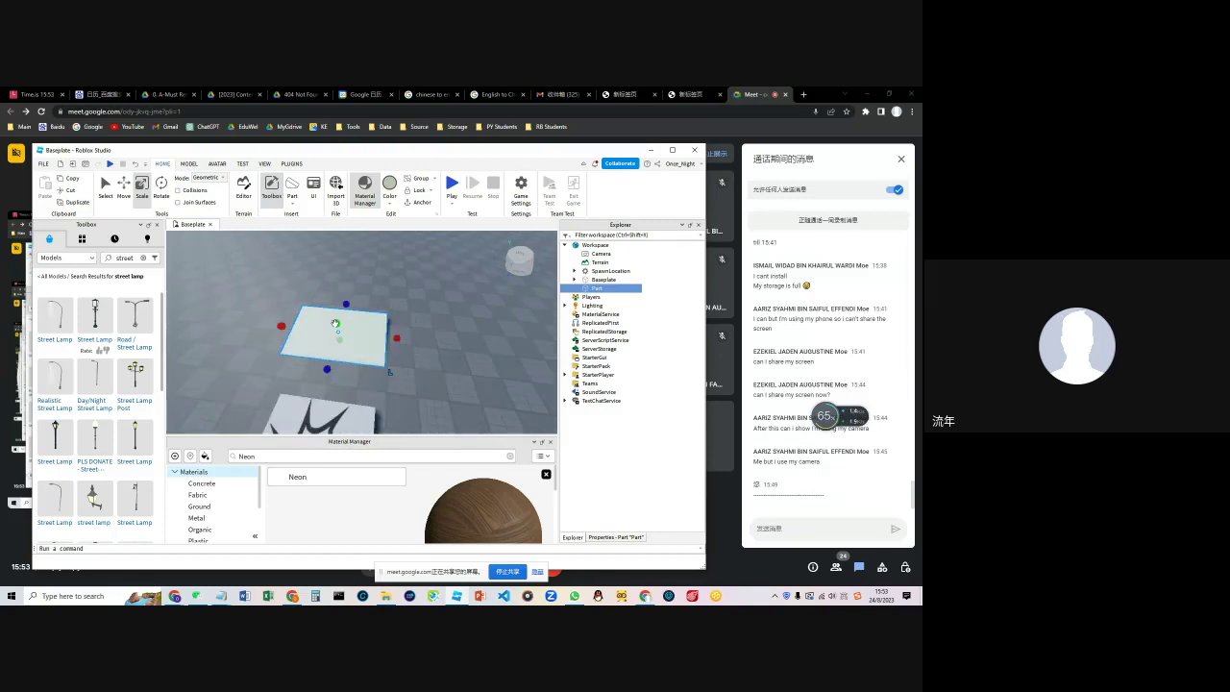
right_drag(367, 316, 384, 347)
- Shift the plate slightly into place just beyond the spawn pad
key(ctrl+2)
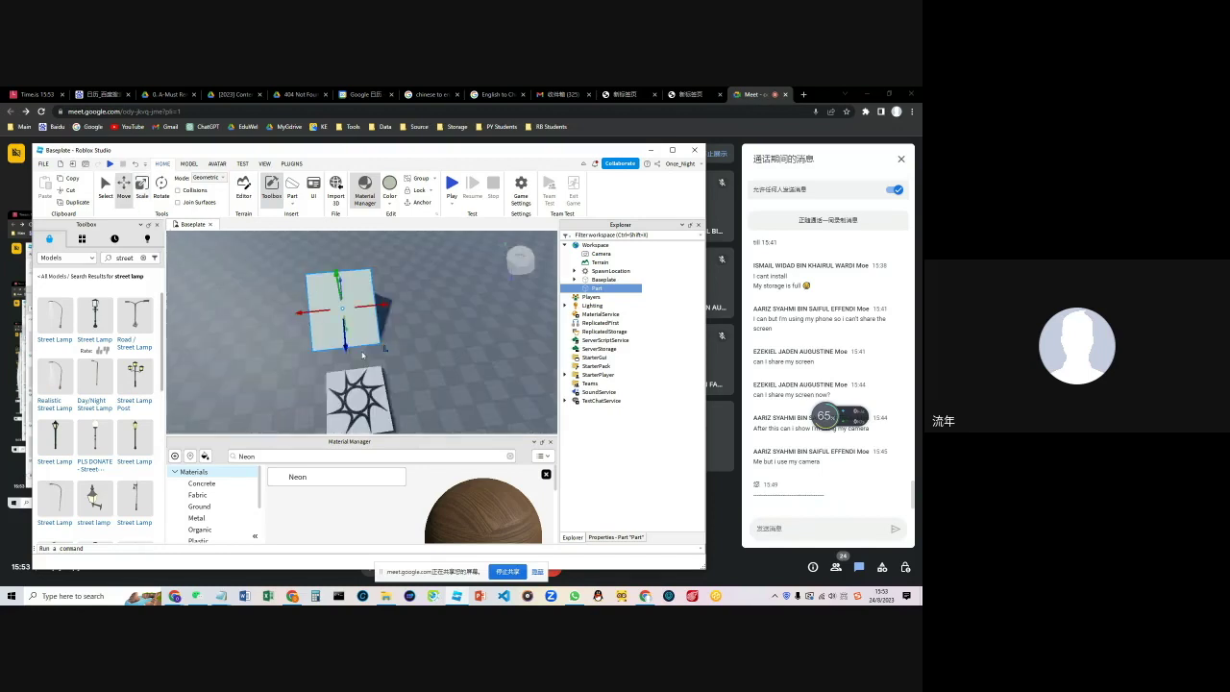
drag(345, 343, 348, 360)
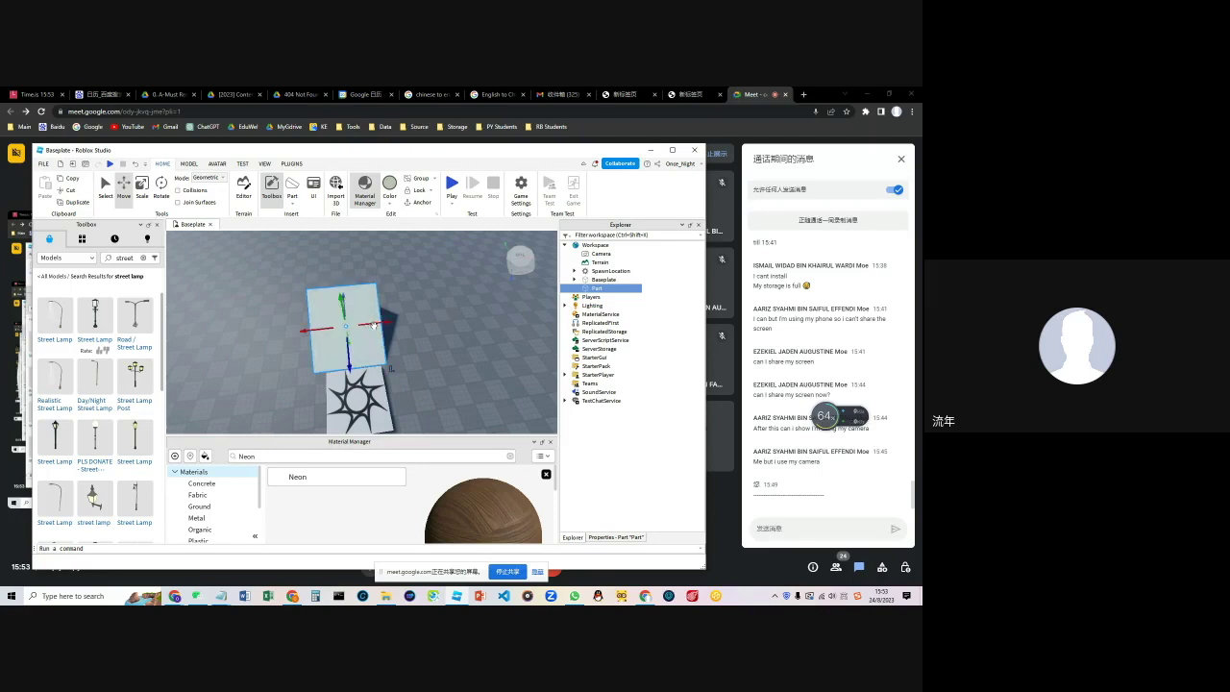
right_drag(373, 324, 399, 333)
scroll(399, 332, up, 5)
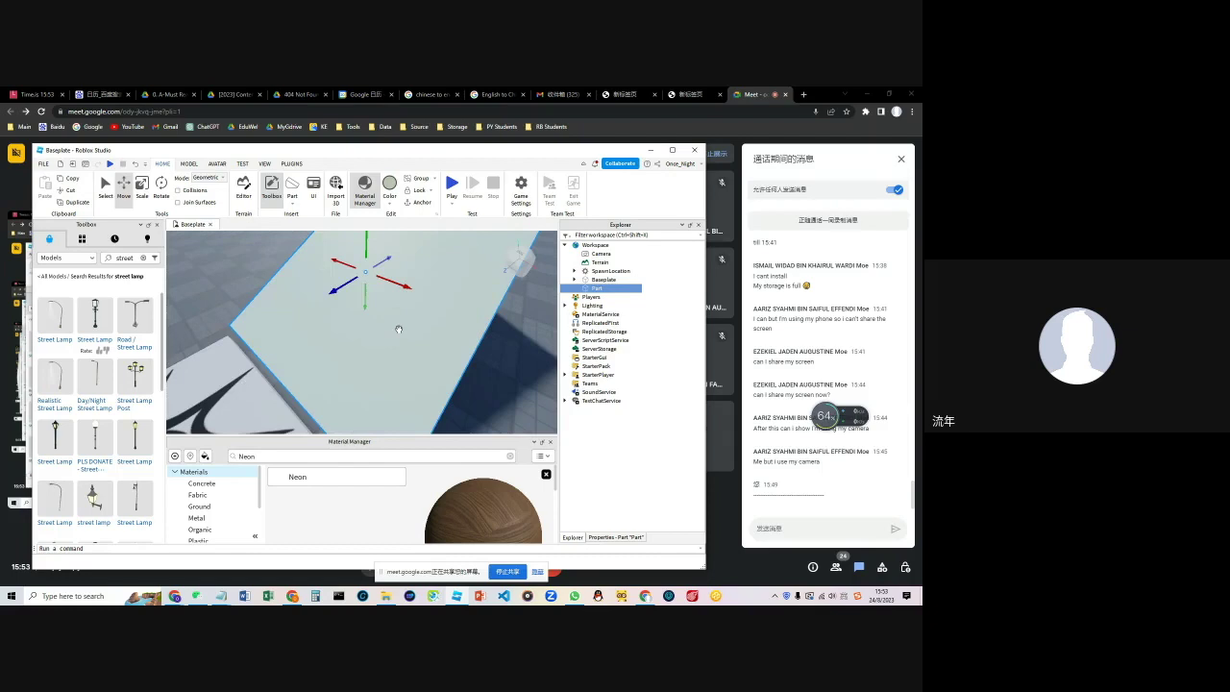
scroll(398, 330, down, 5)
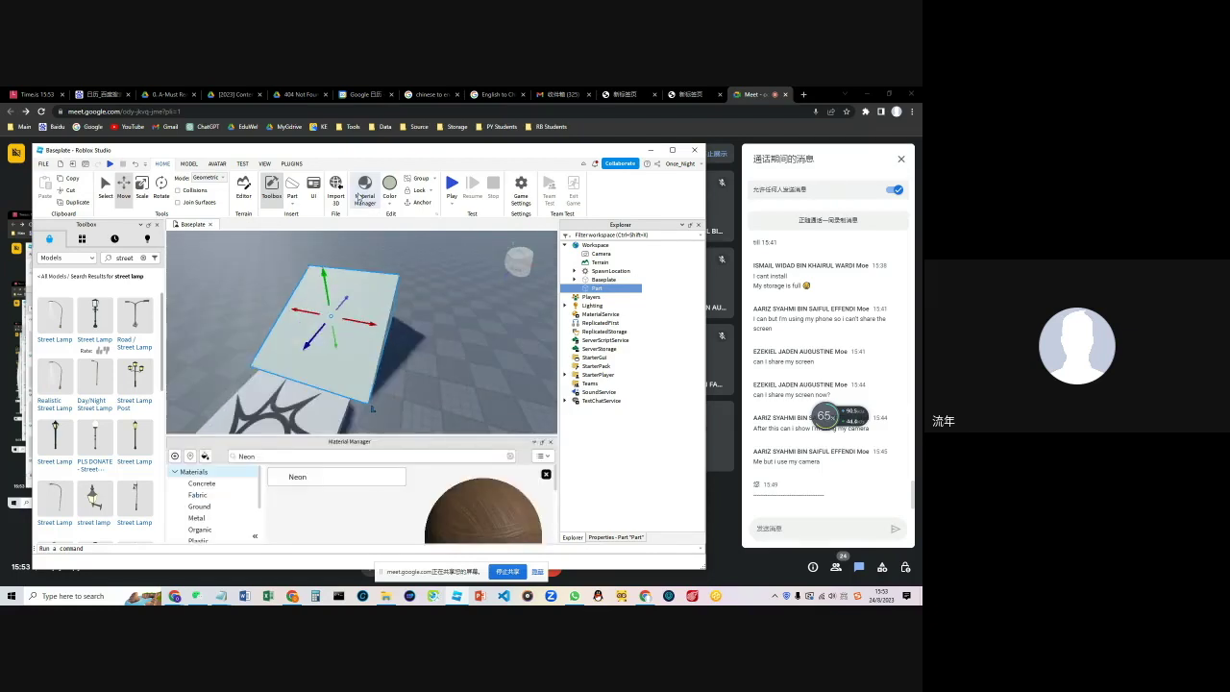
- Apply the Brick material from the Stone category to the floating plate
scroll(223, 512, down, 3)
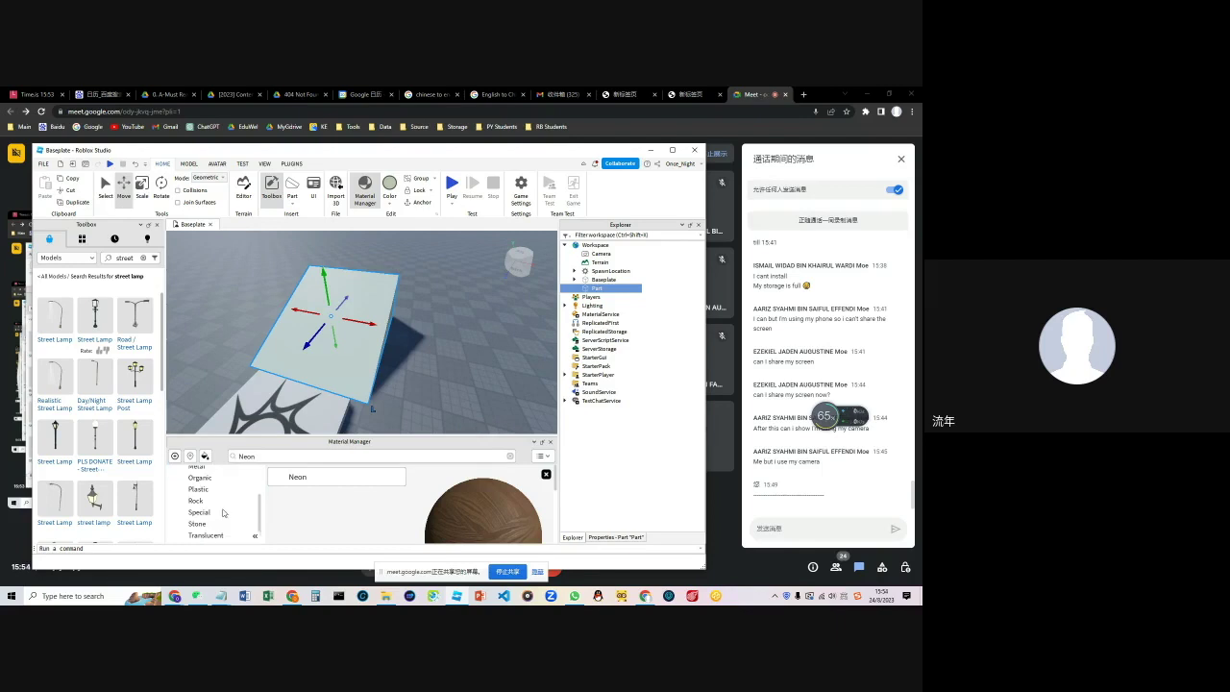
scroll(223, 512, up, 3)
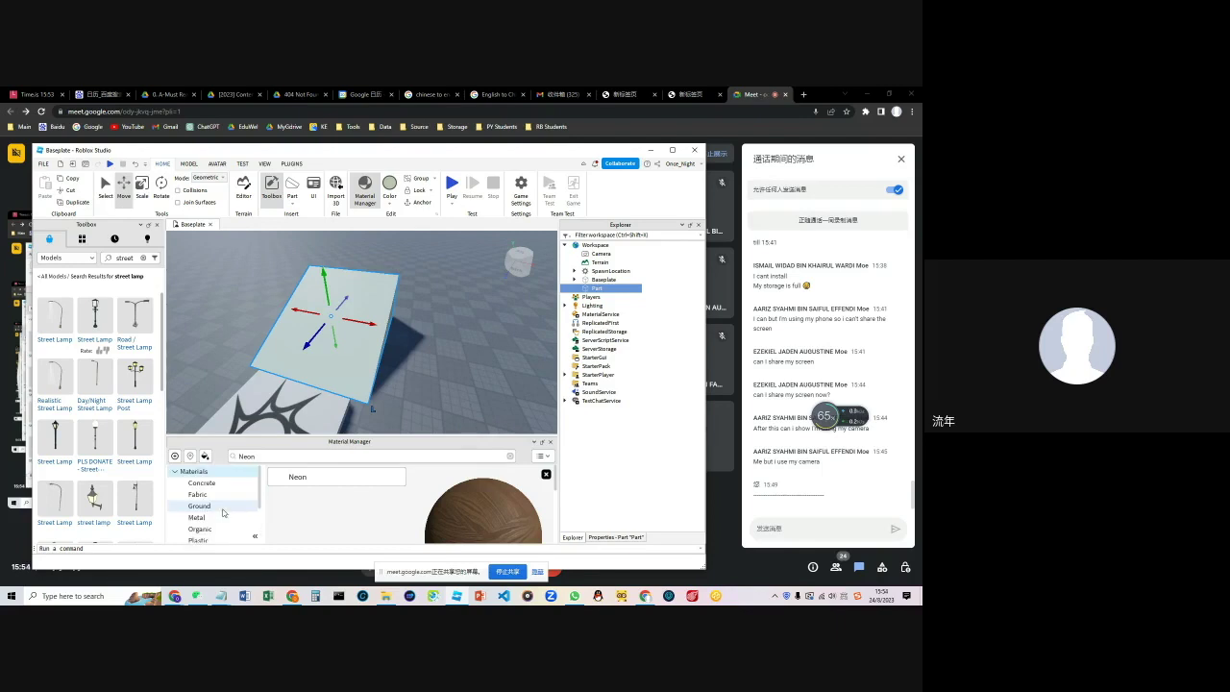
scroll(223, 512, down, 3)
click(198, 515)
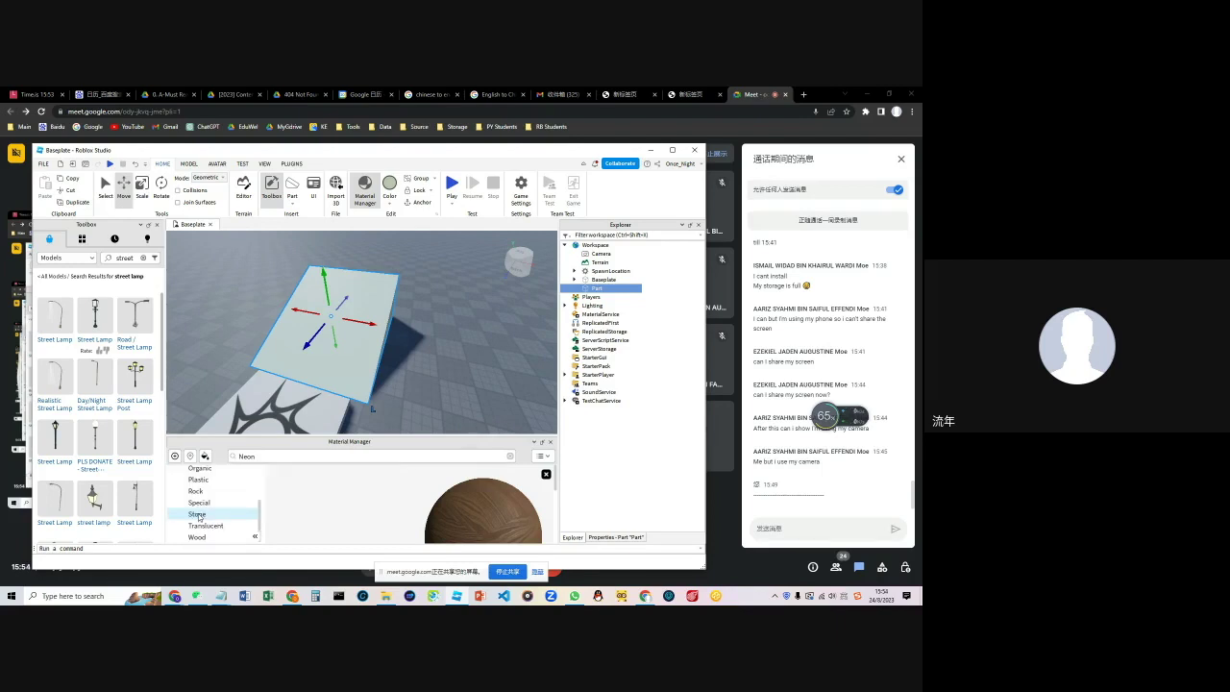
scroll(253, 474, up, 3)
click(268, 459)
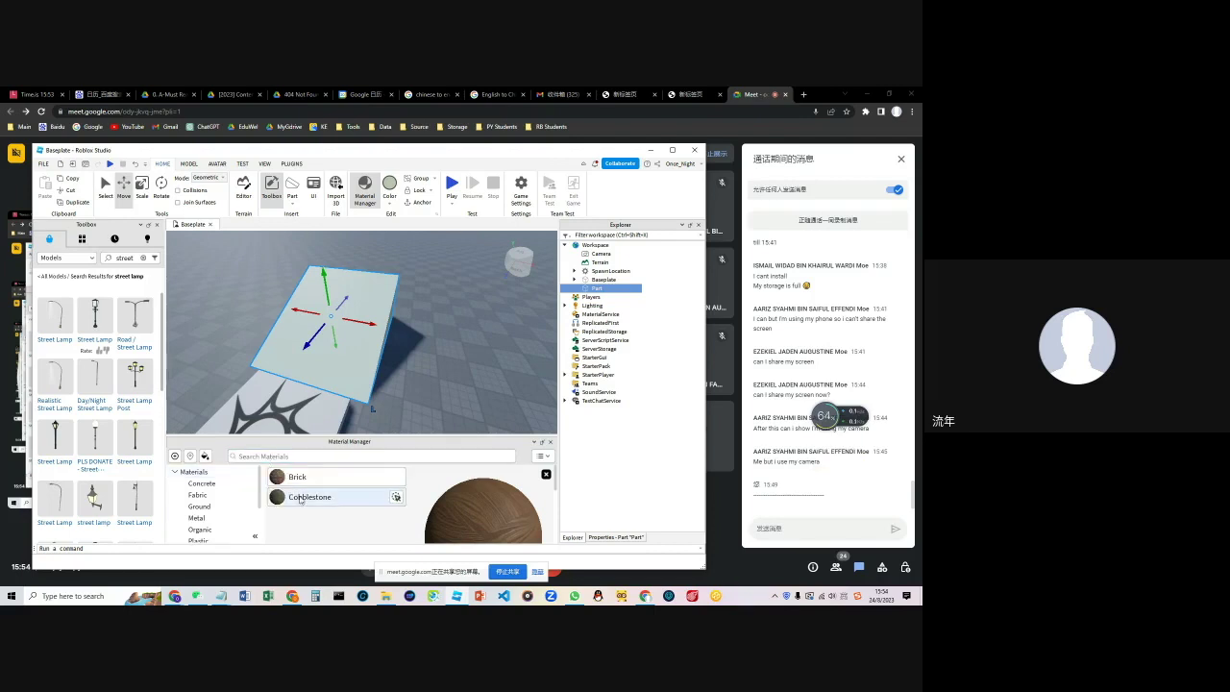
scroll(224, 498, down, 3)
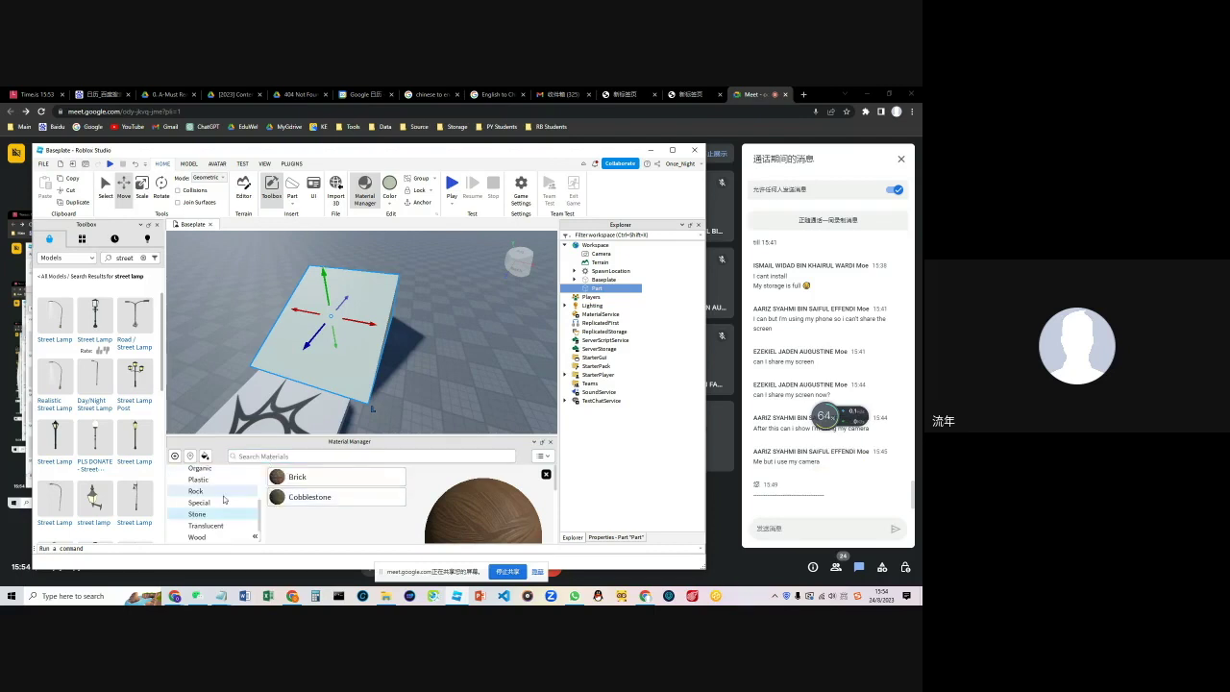
click(312, 485)
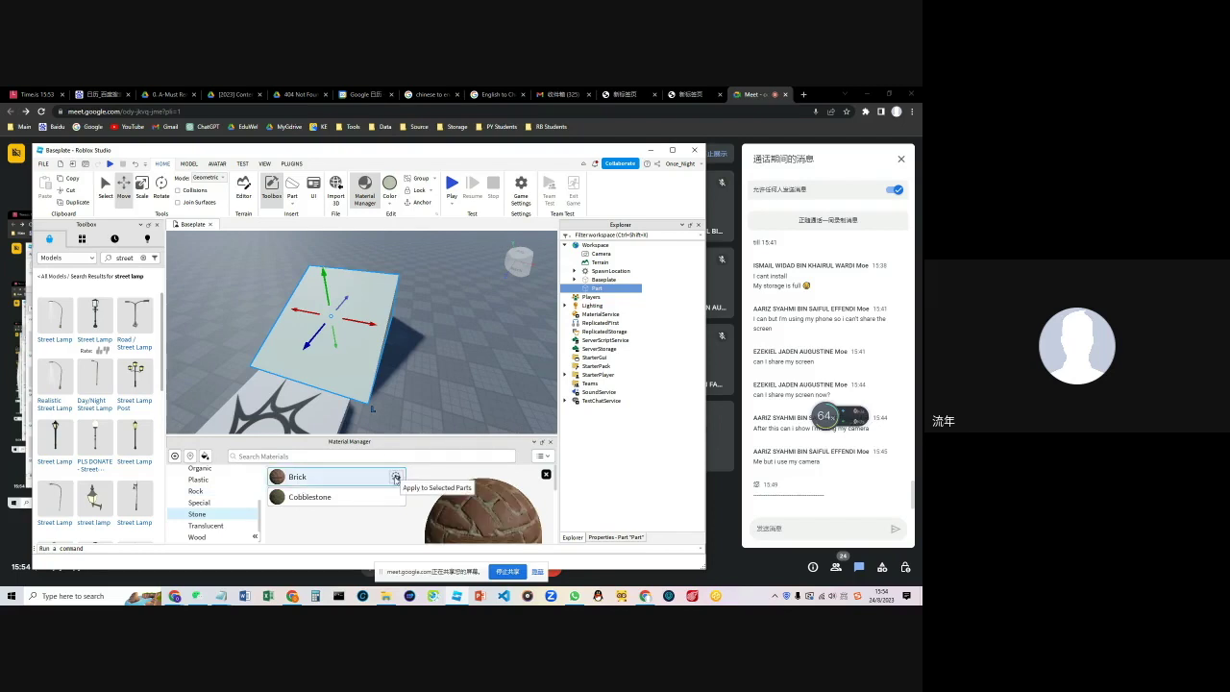
click(395, 478)
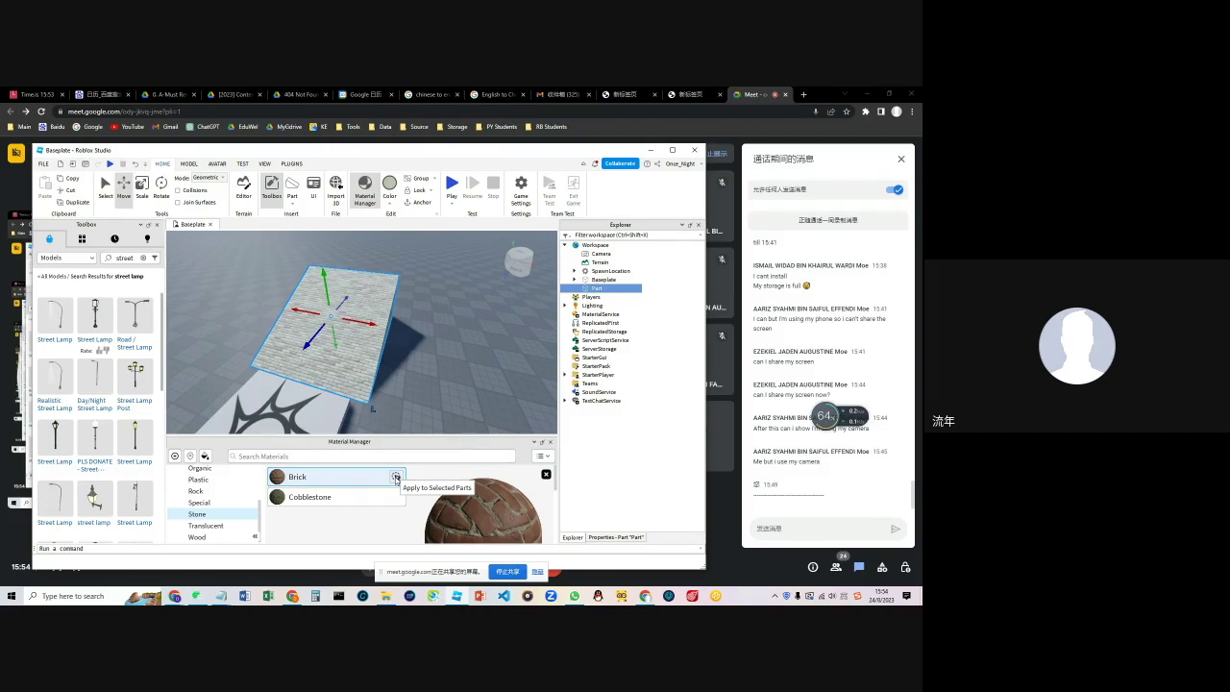
scroll(424, 386, up, 2)
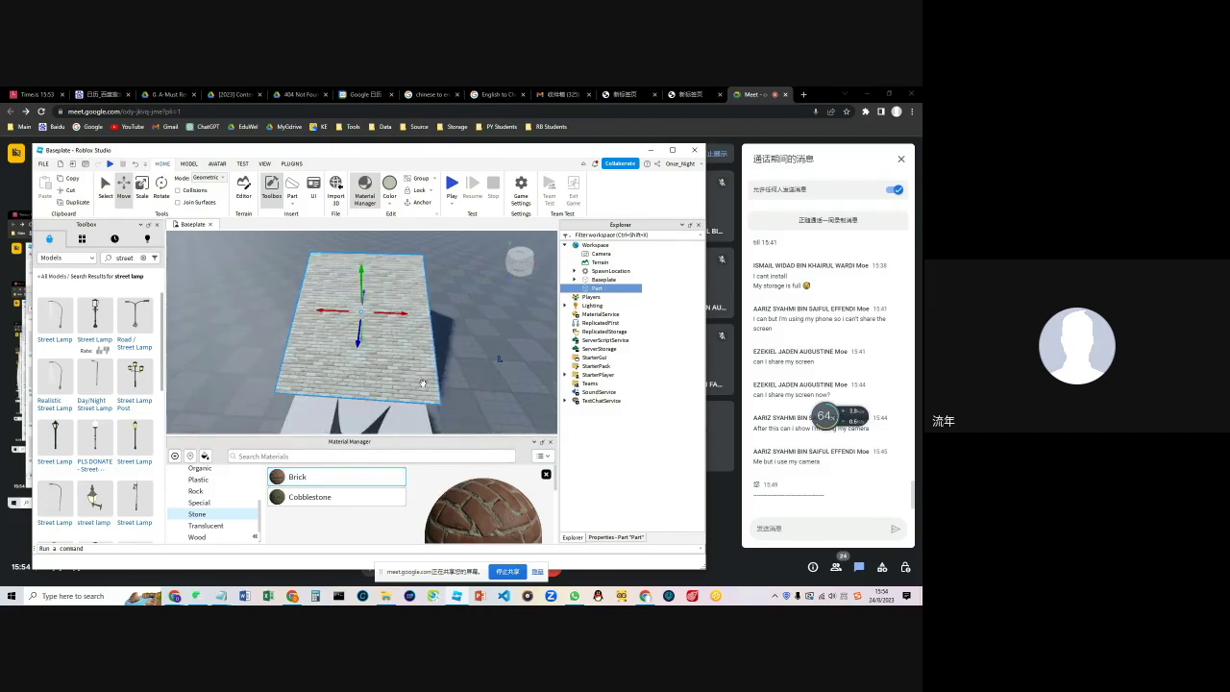
scroll(423, 384, down, 2)
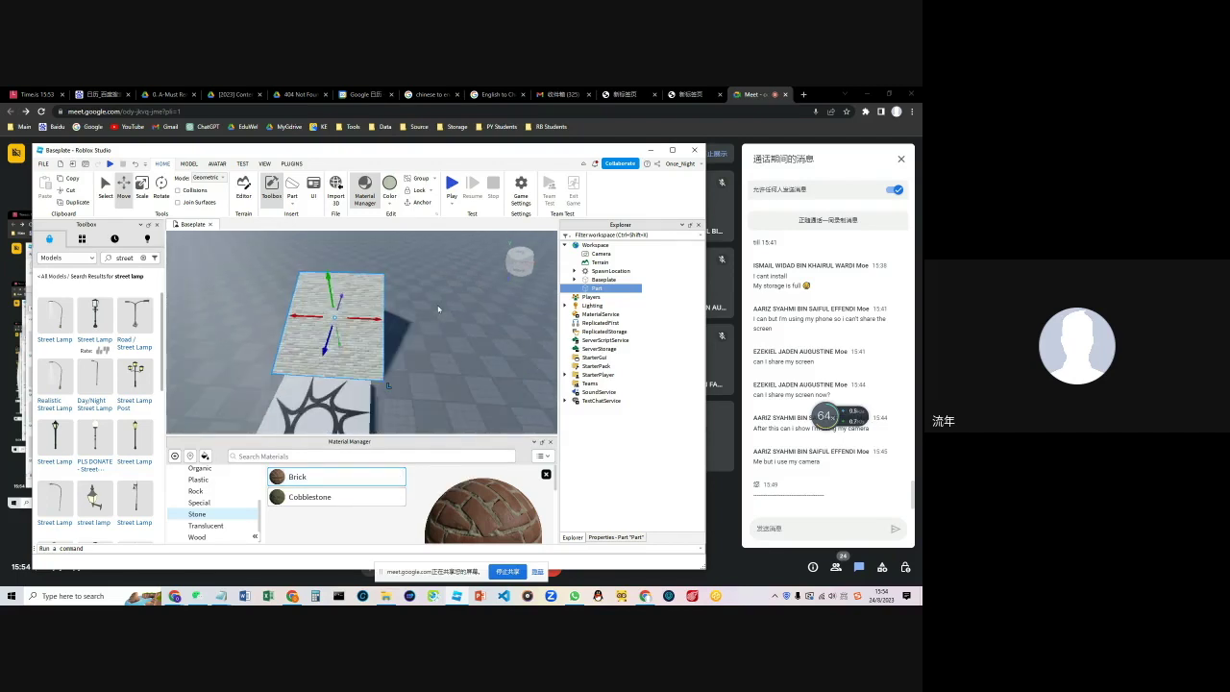
- Colour the brick slab pink, then dark red, and deselect it
click(389, 204)
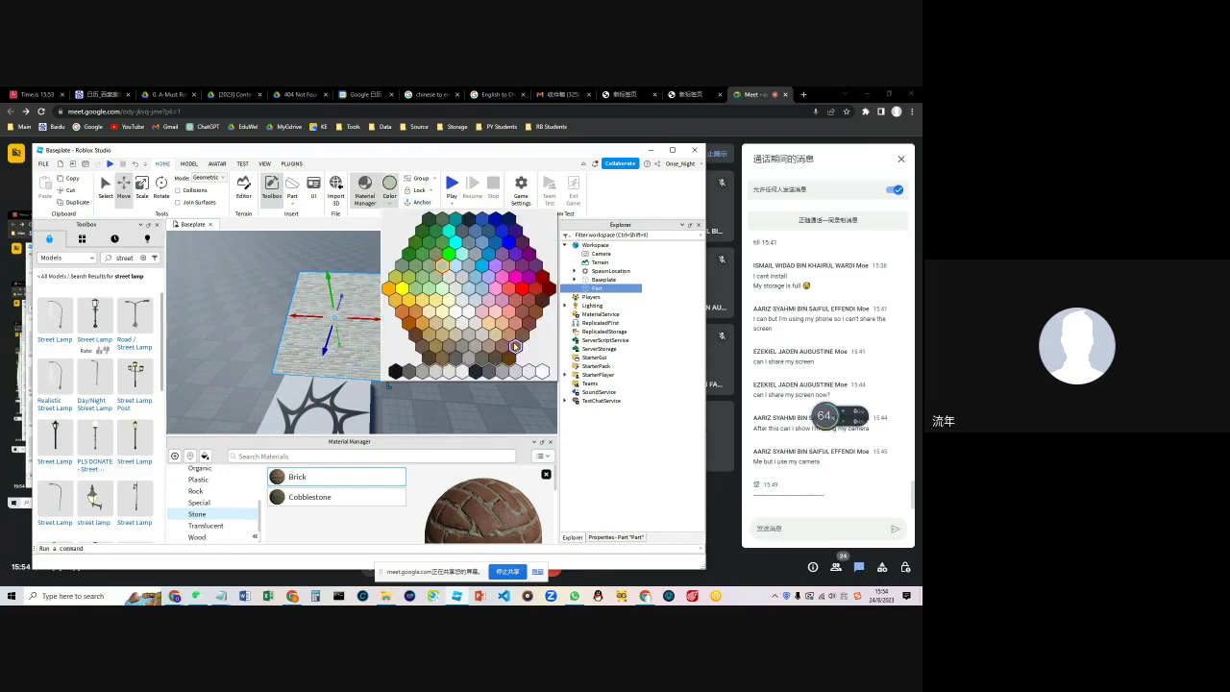
click(515, 345)
click(389, 203)
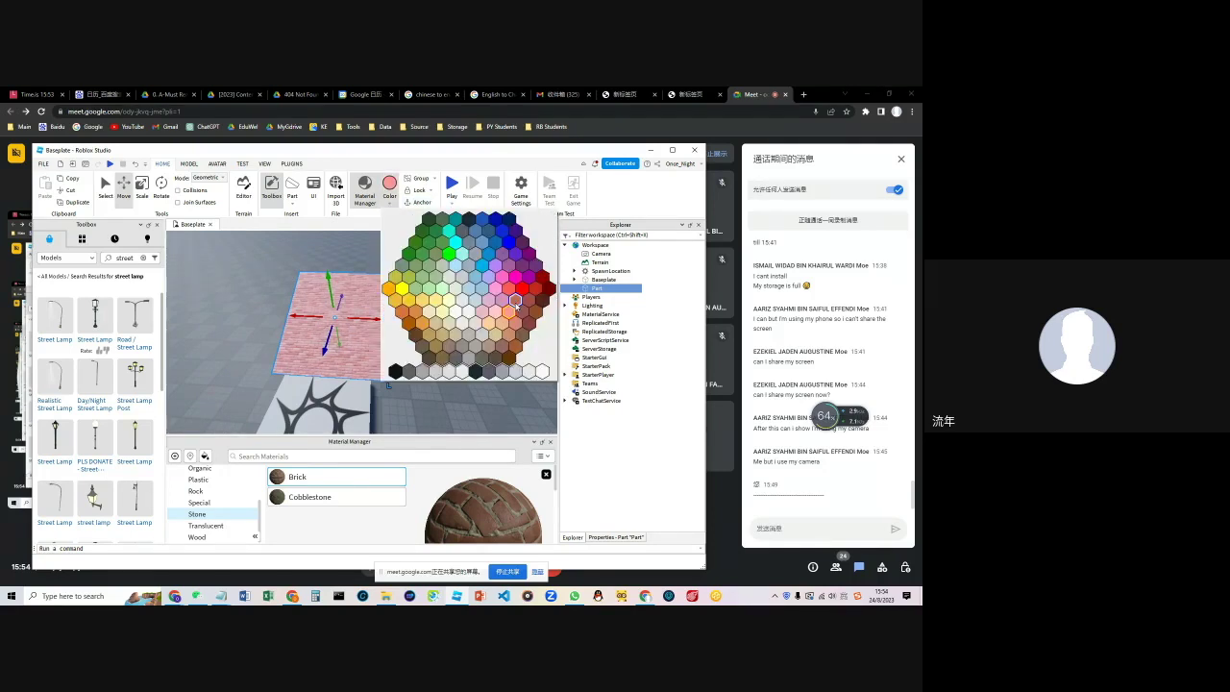
click(516, 303)
right_drag(516, 302, 444, 311)
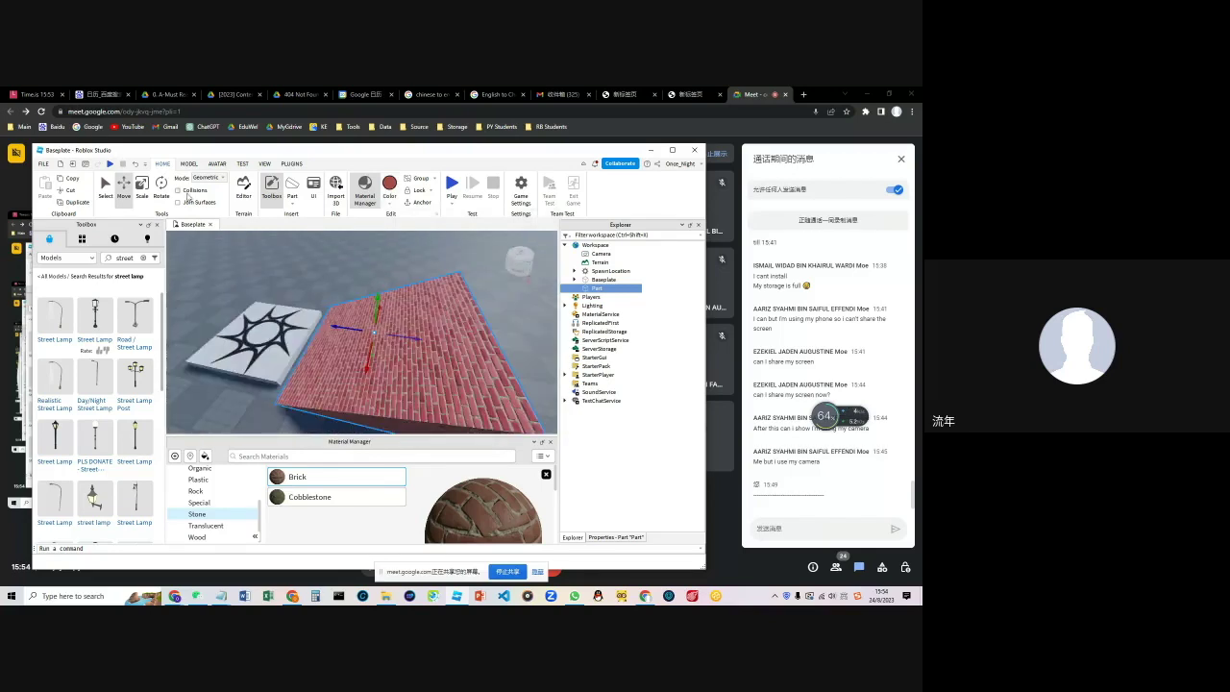
click(141, 185)
right_drag(376, 293, 181, 263)
click(496, 373)
- Clear the street lamp Toolbox search and insert a new block to colour brown
click(127, 258)
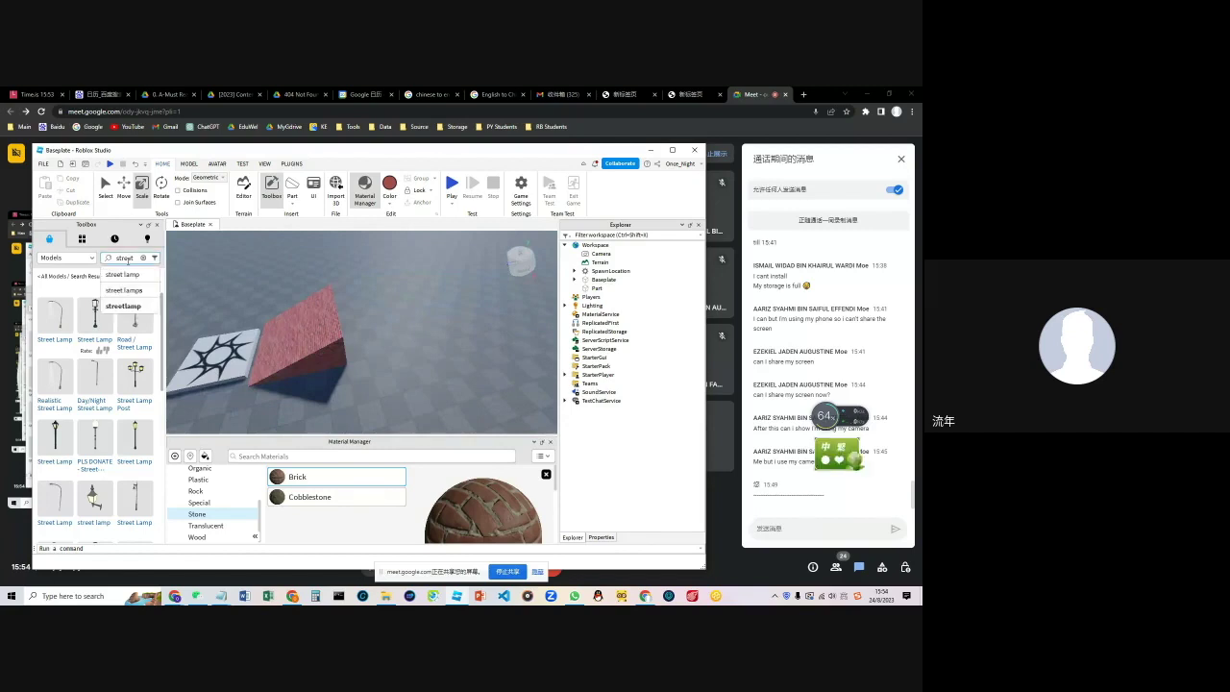
click(142, 258)
right_drag(376, 276, 288, 279)
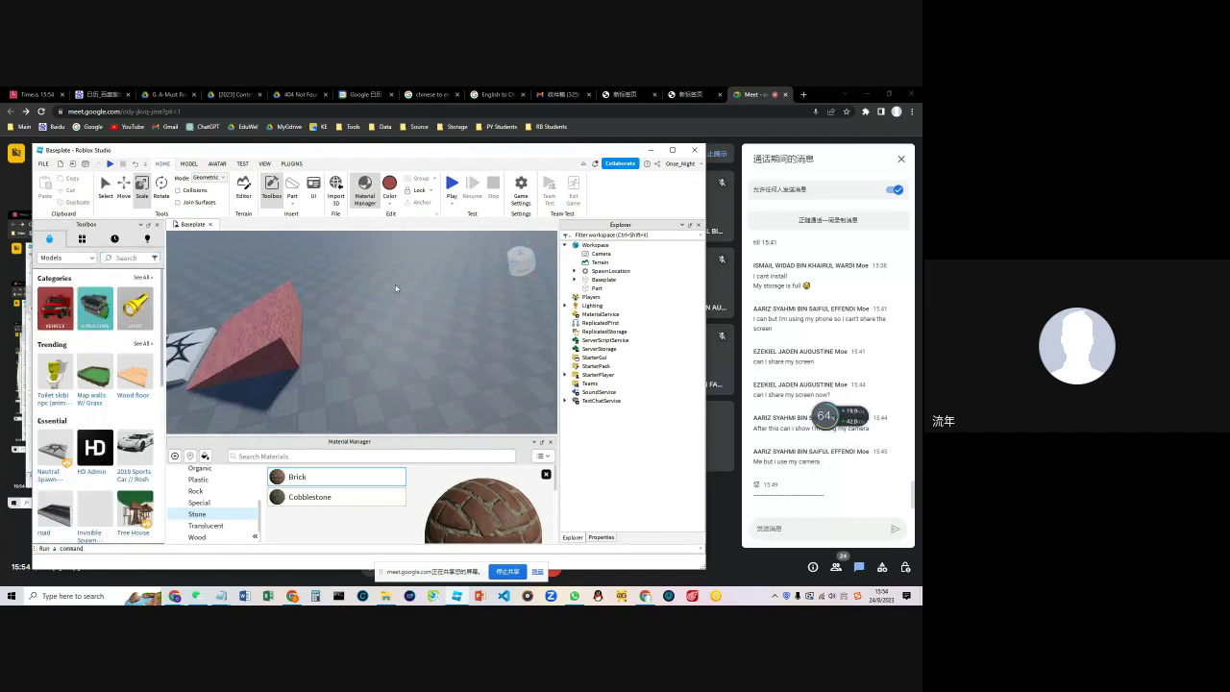
click(292, 183)
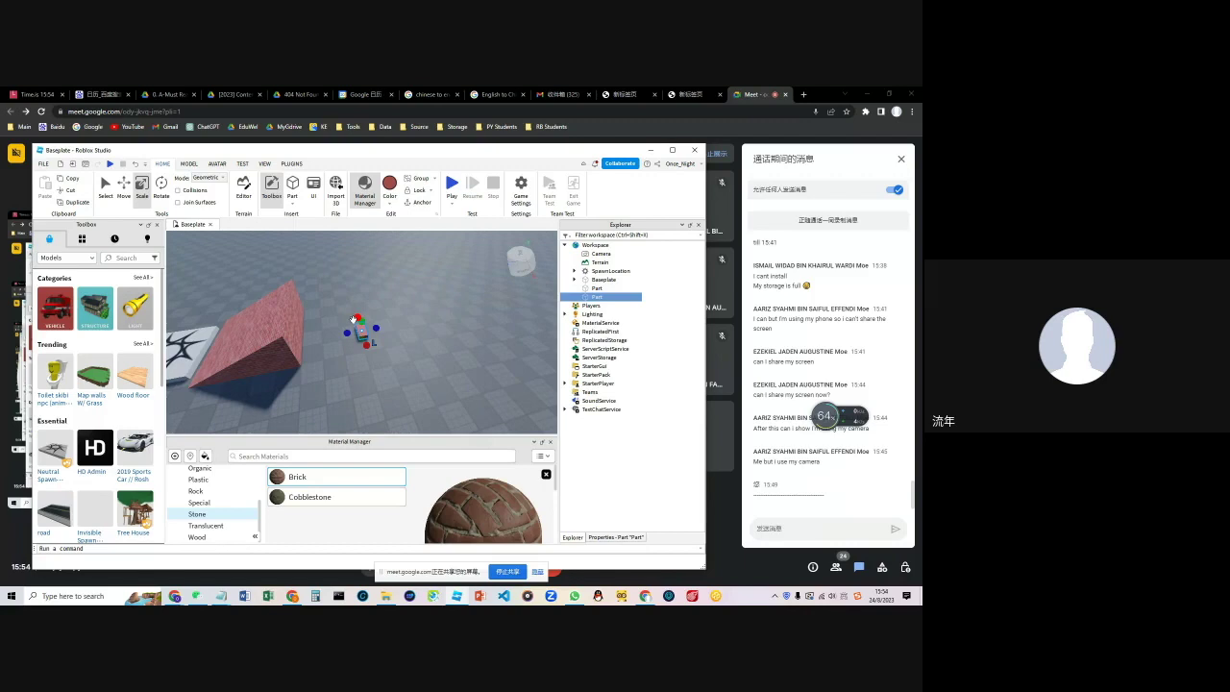
right_drag(357, 320, 400, 319)
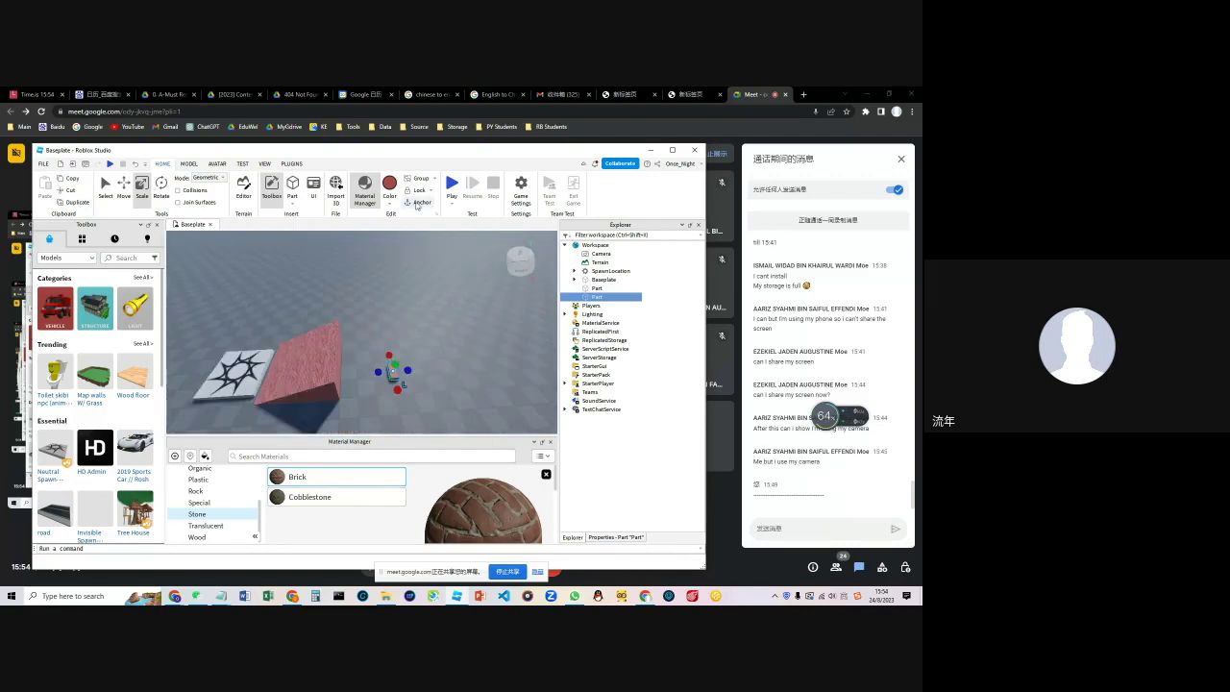
click(389, 184)
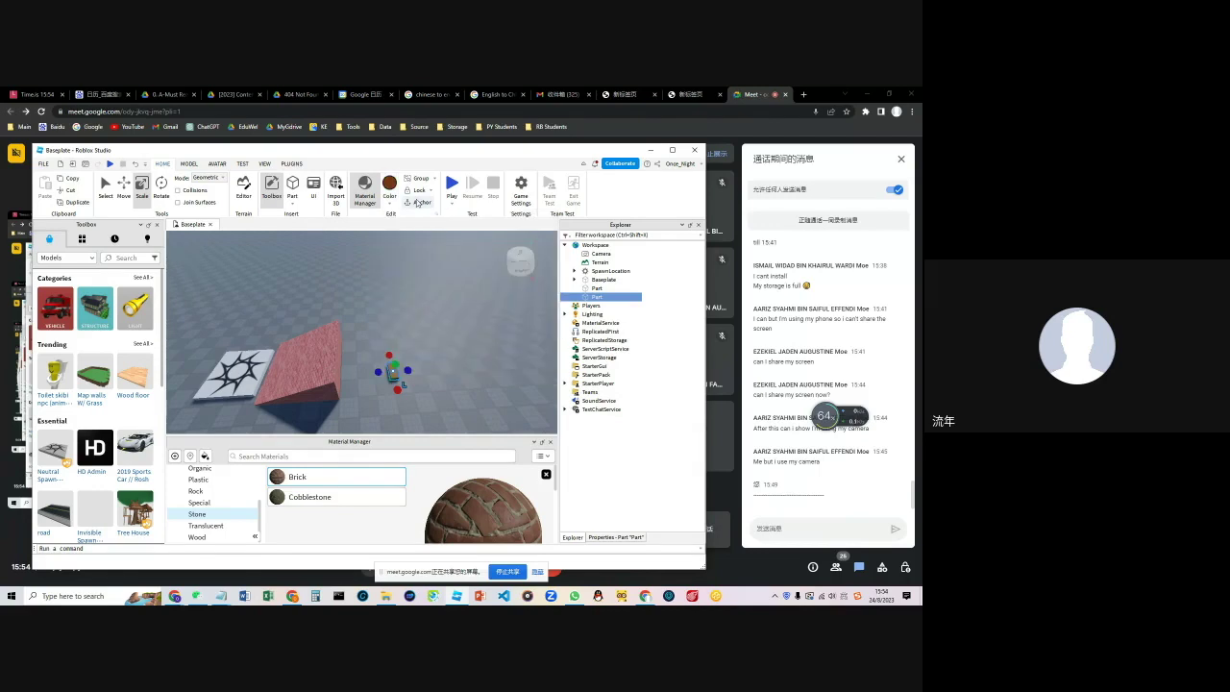
- Find 'wood' in Material Manager and stretch the part into a long, thicker plank
click(297, 458)
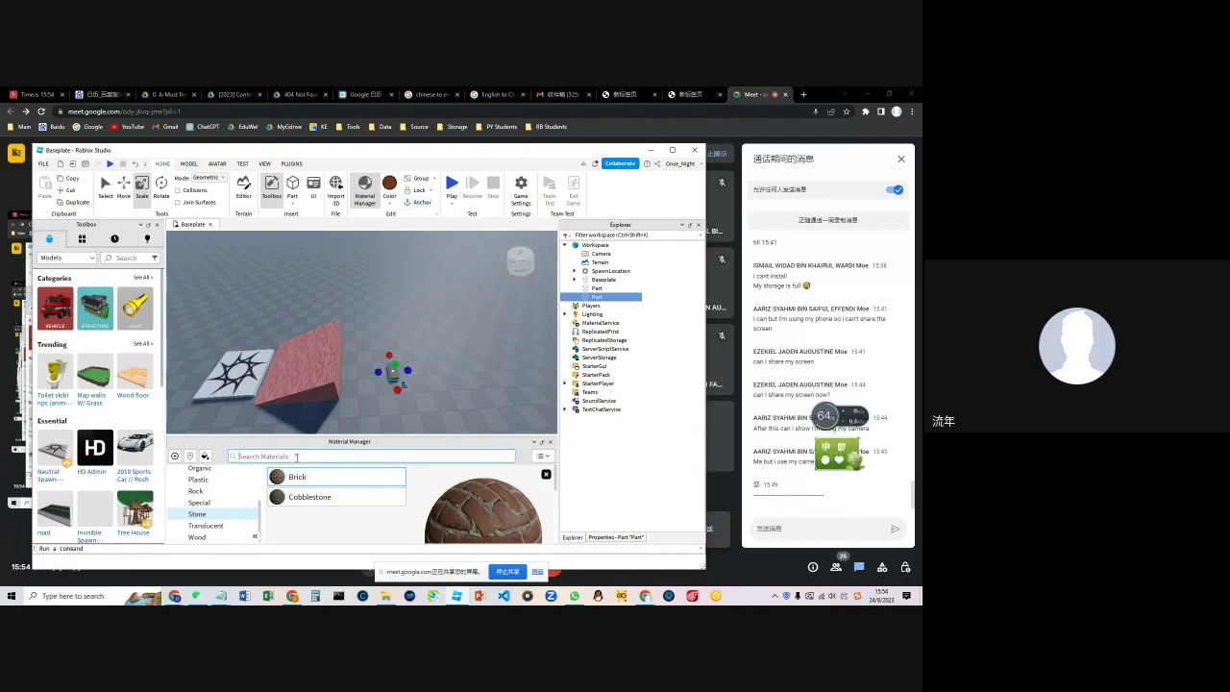
text(wood)
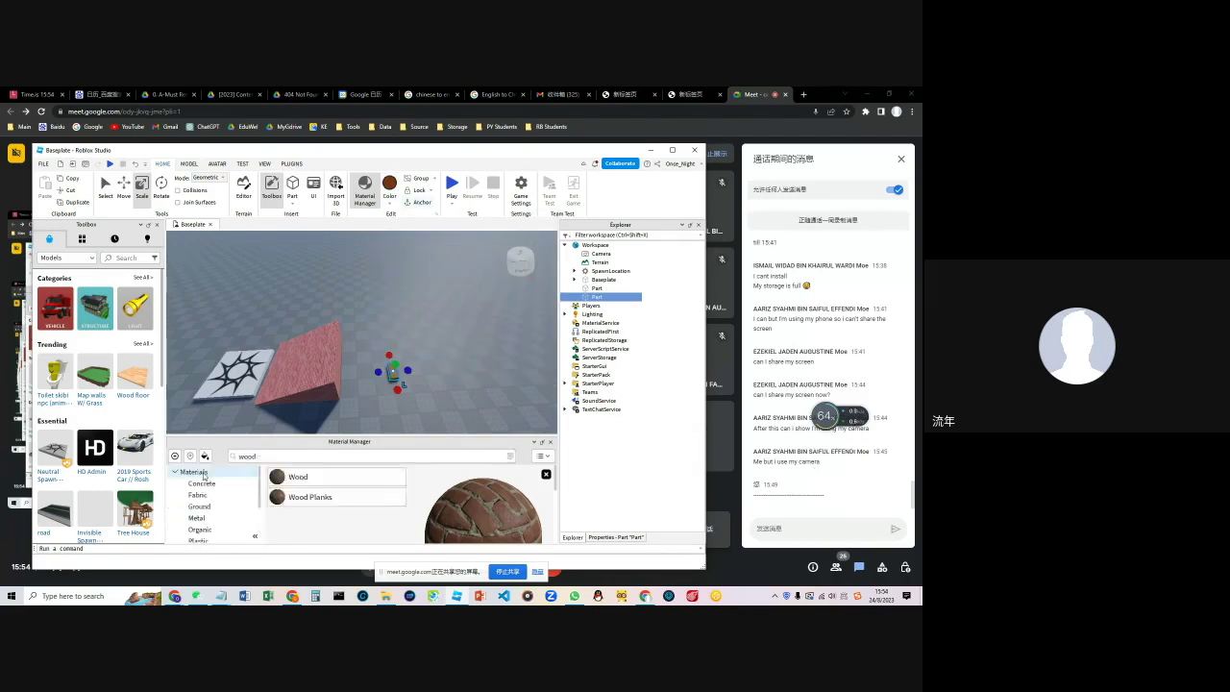
click(308, 483)
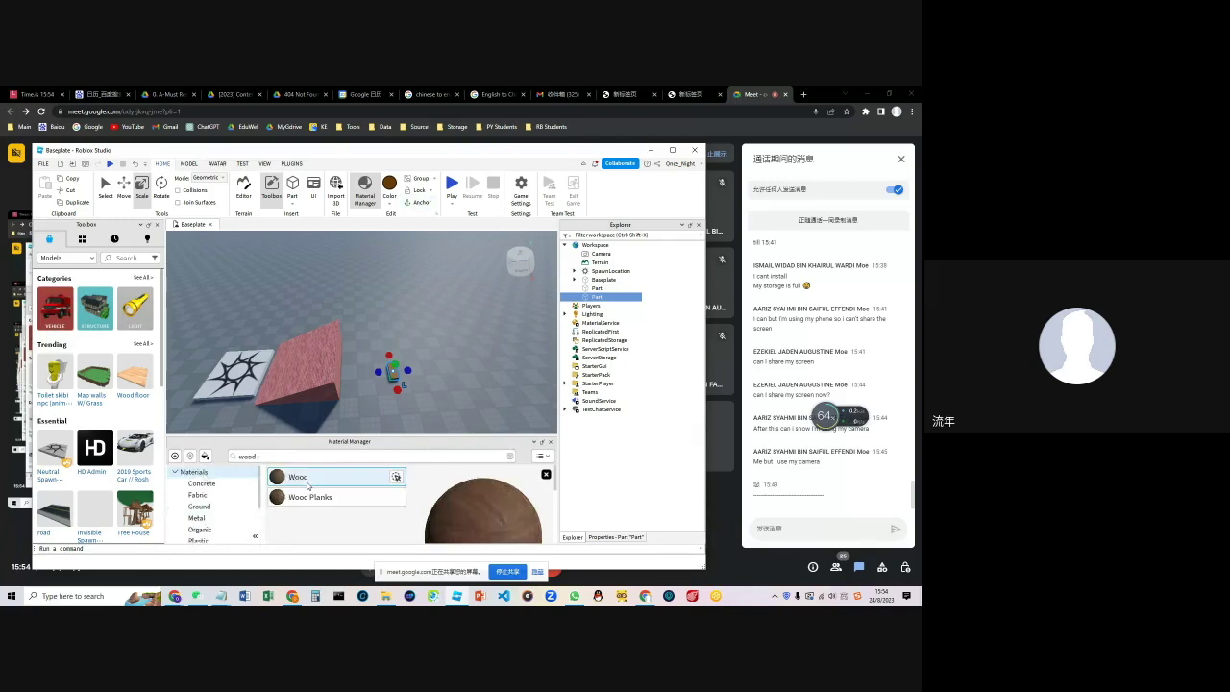
right_drag(413, 361, 414, 362)
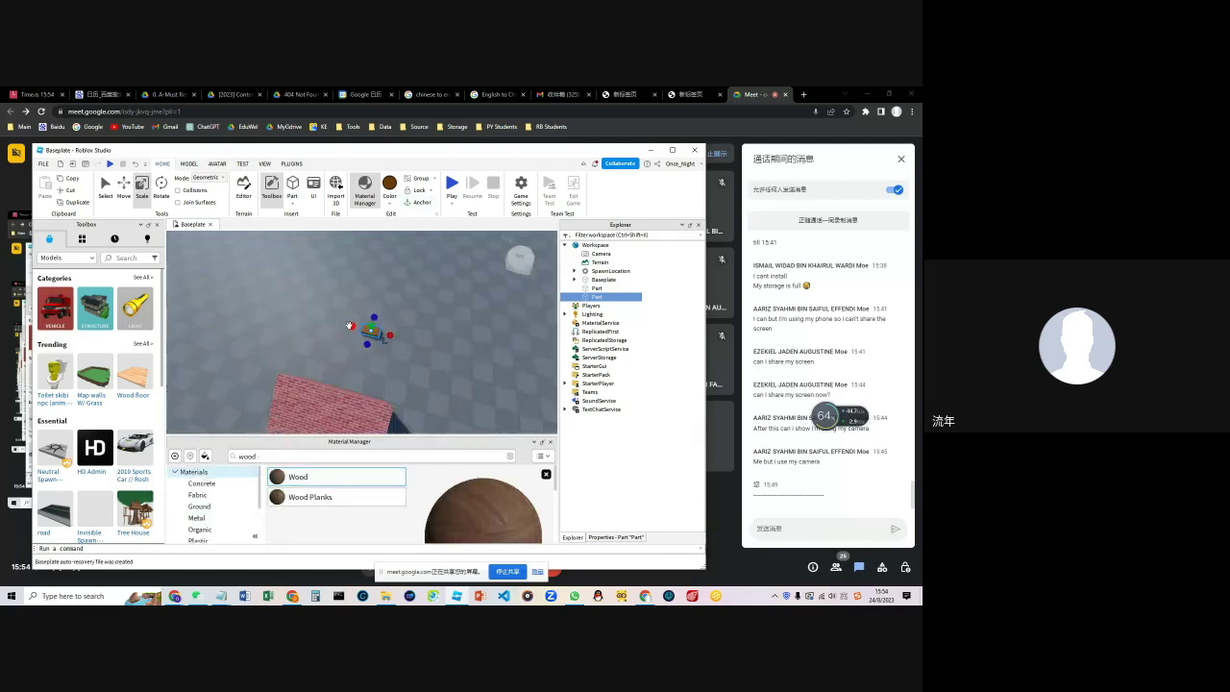
drag(350, 325, 299, 313)
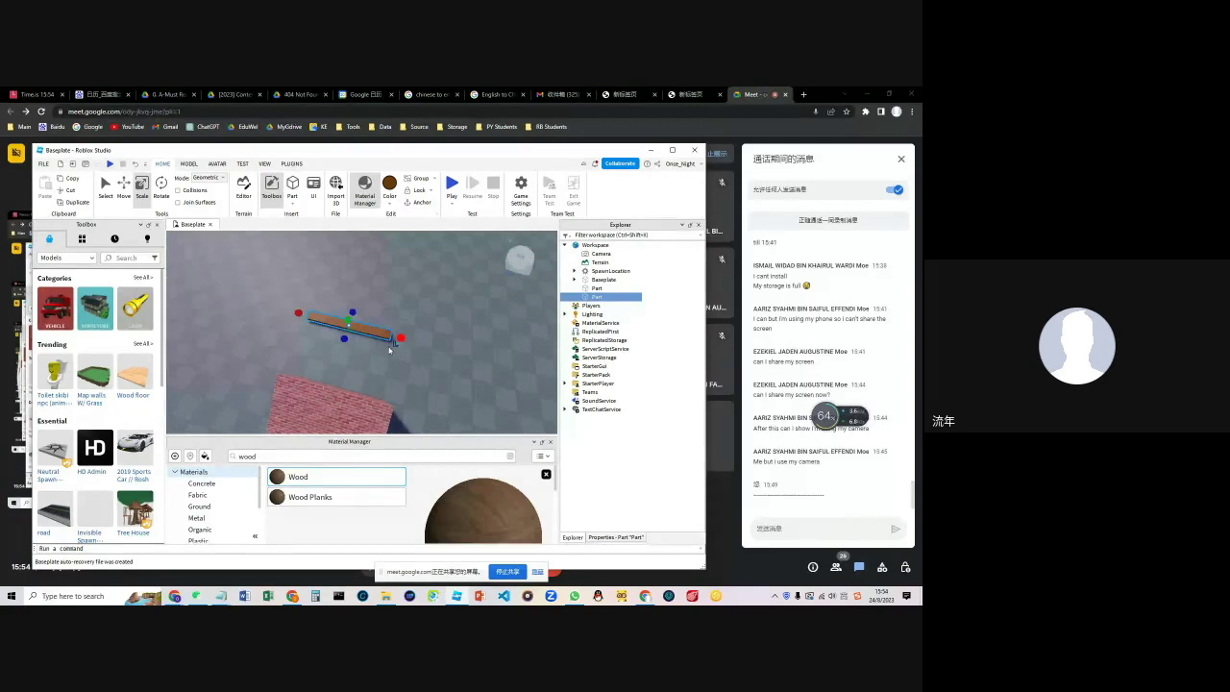
right_drag(389, 350, 349, 319)
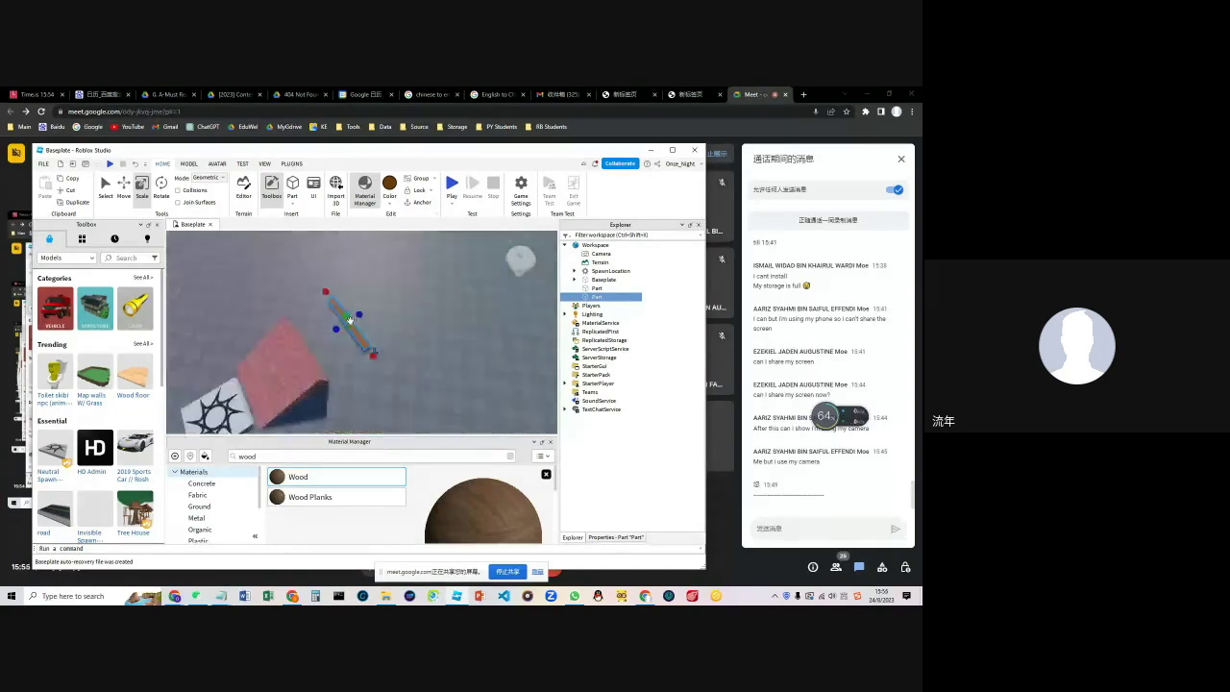
drag(350, 320, 375, 294)
right_drag(375, 294, 382, 331)
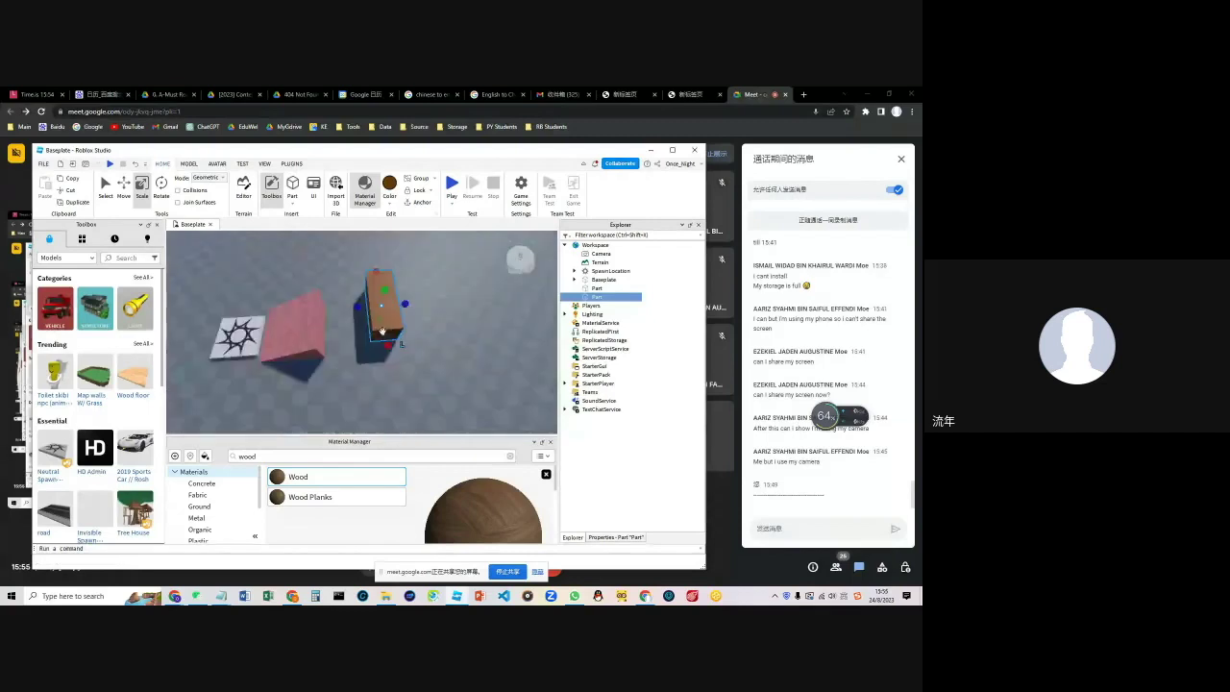
scroll(383, 331, up, 5)
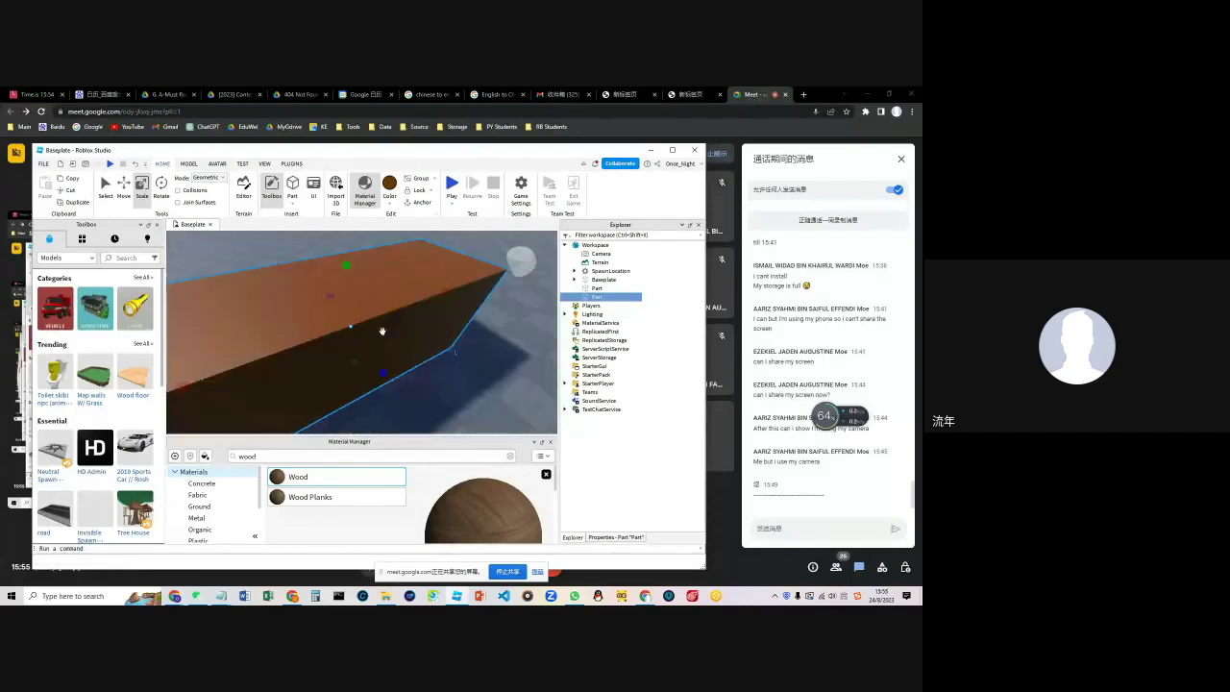
right_drag(382, 331, 376, 423)
- Apply the Wood material and move the plank onto the brick slab
click(366, 479)
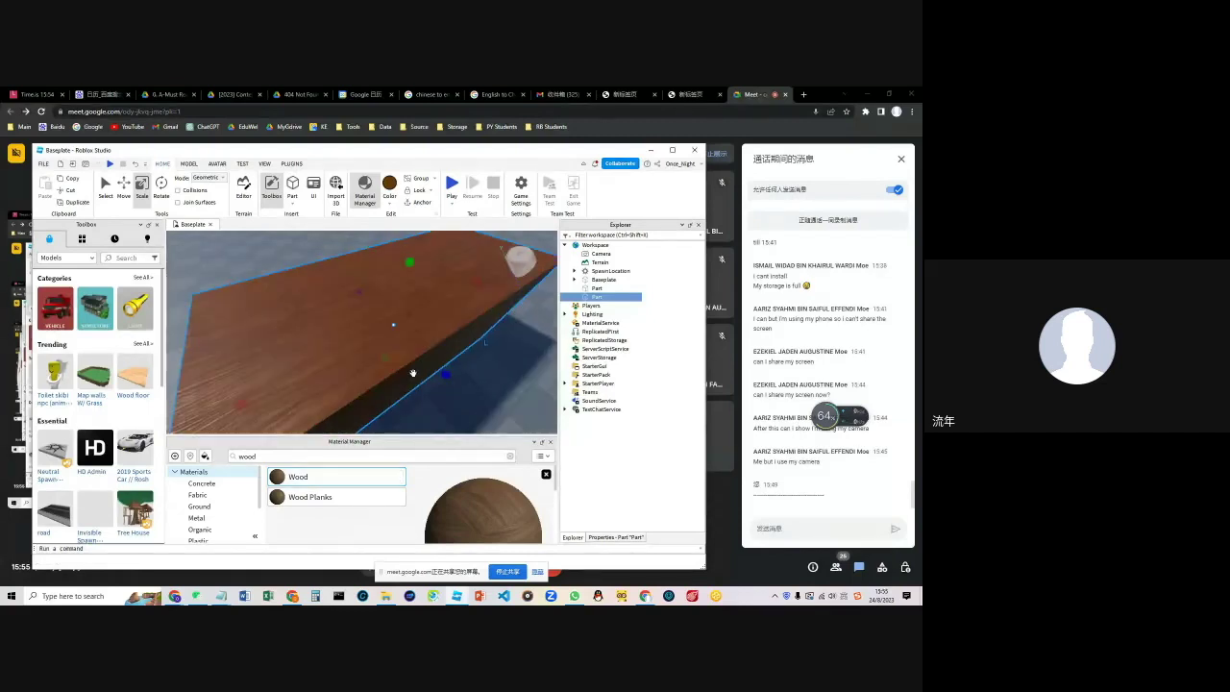
key(f)
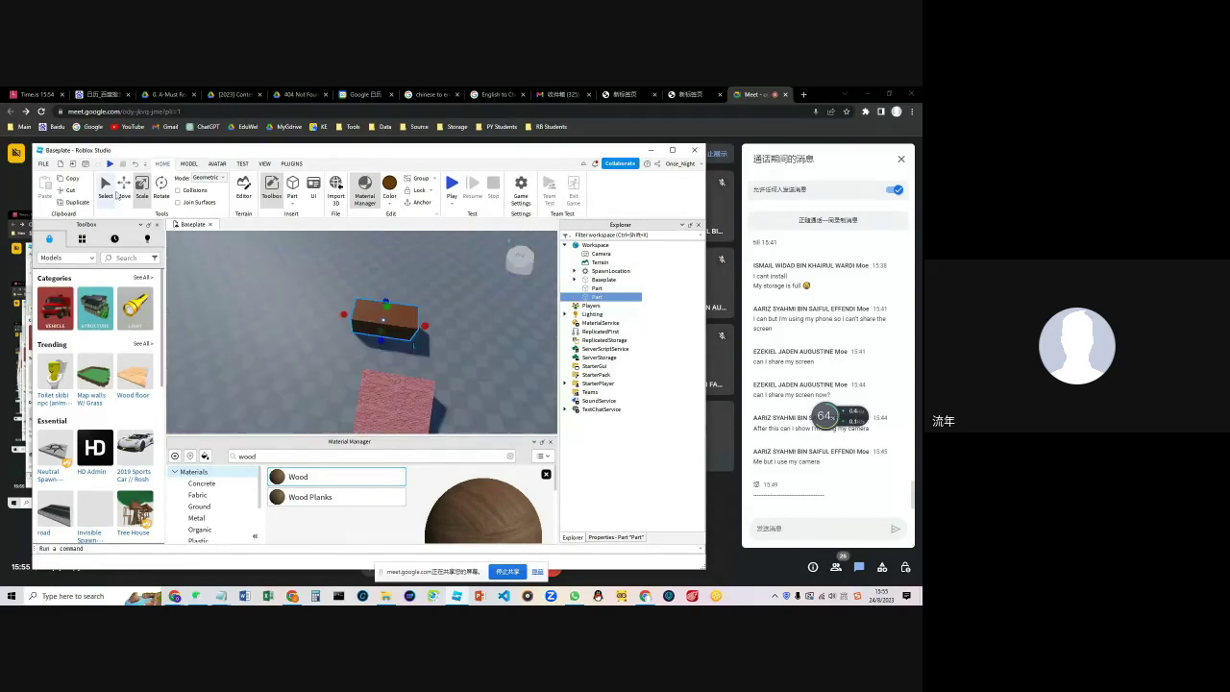
click(119, 191)
drag(378, 350, 421, 358)
right_drag(420, 358, 377, 379)
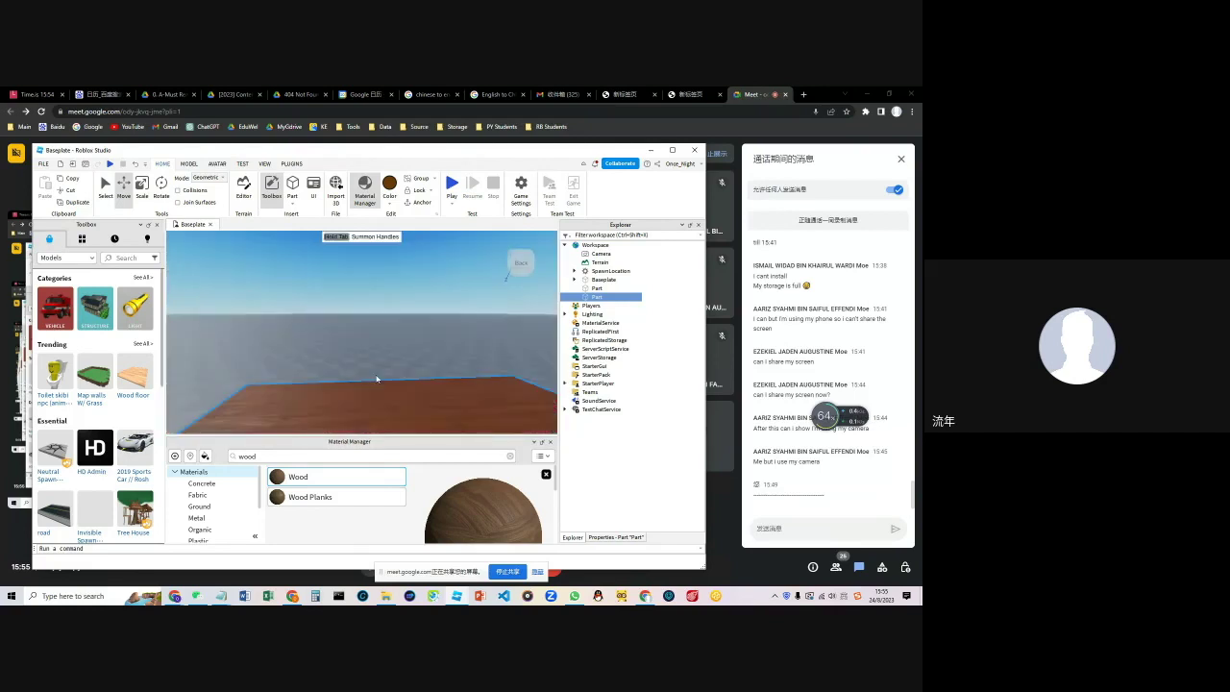
- Slide the wooden part left and farther back past the brick slab
key(f)
drag(352, 342, 403, 367)
right_drag(403, 367, 412, 371)
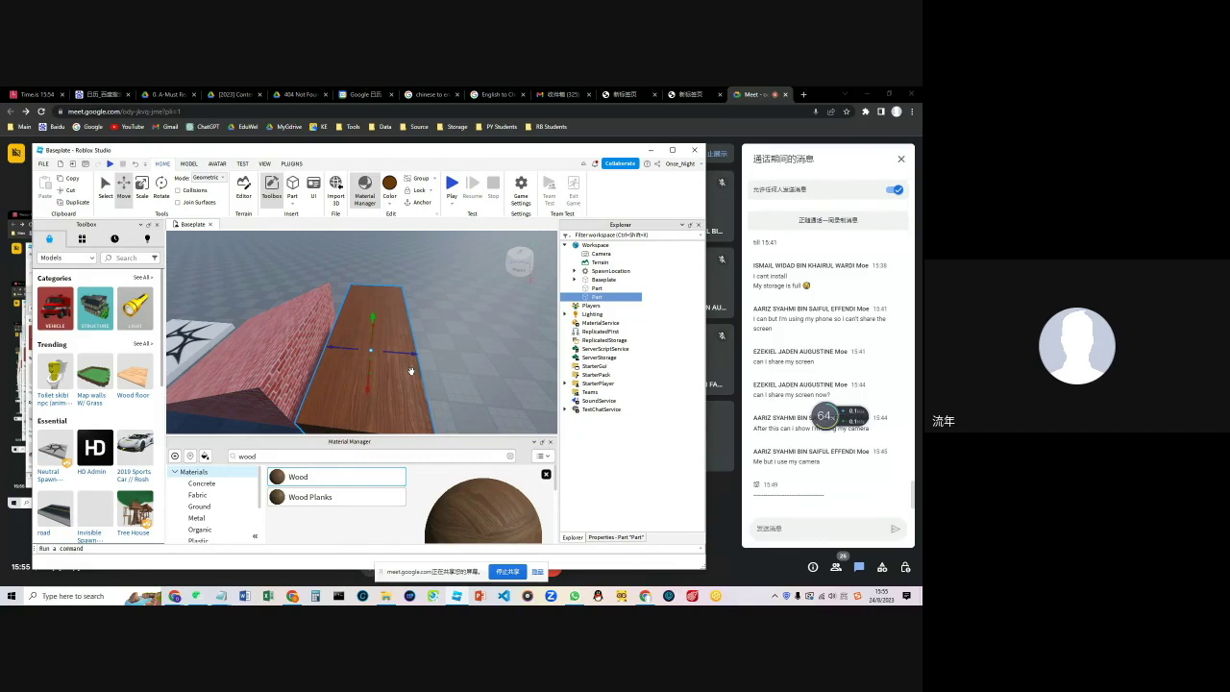
drag(411, 371, 373, 328)
mouse_move(373, 328)
right_down()
mouse_move(374, 340)
mouse_move(377, 327)
right_up()
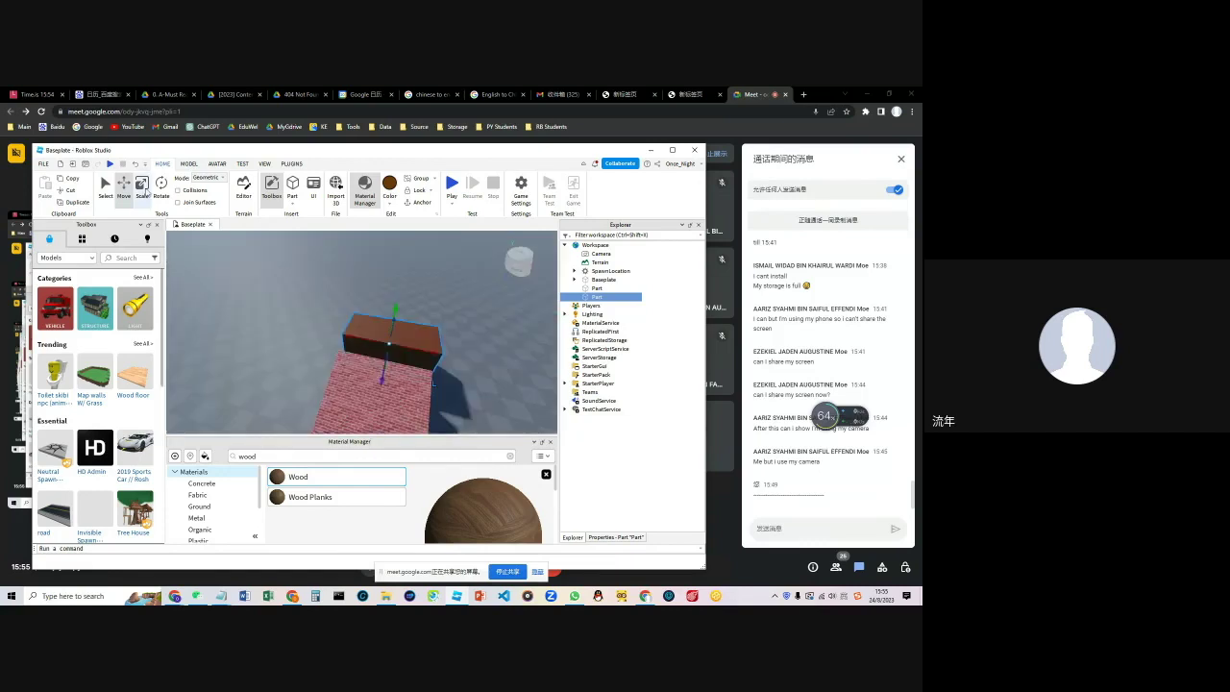
- Flatten the wooden part into a thin slab with the Scale tool
click(141, 183)
right_drag(393, 321, 393, 374)
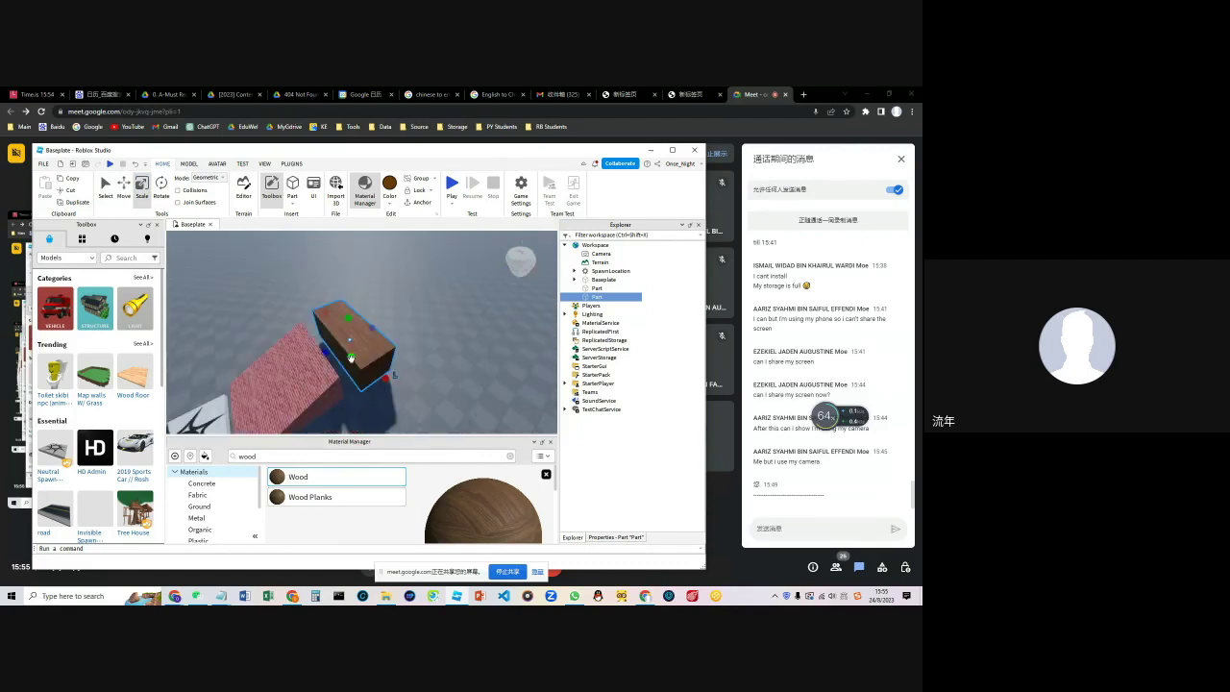
drag(352, 357, 444, 356)
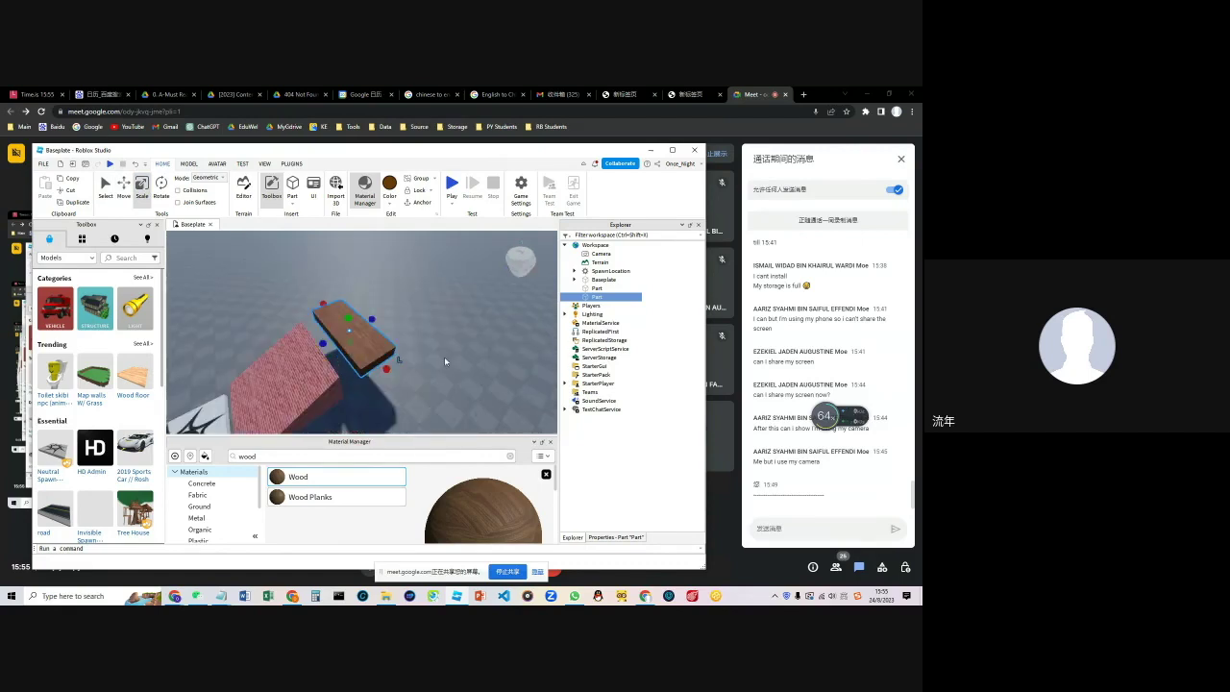
right_drag(444, 356, 385, 358)
- Switch back to Move and reselect the wooden slab after checking the brick slab
key(ctrl+2)
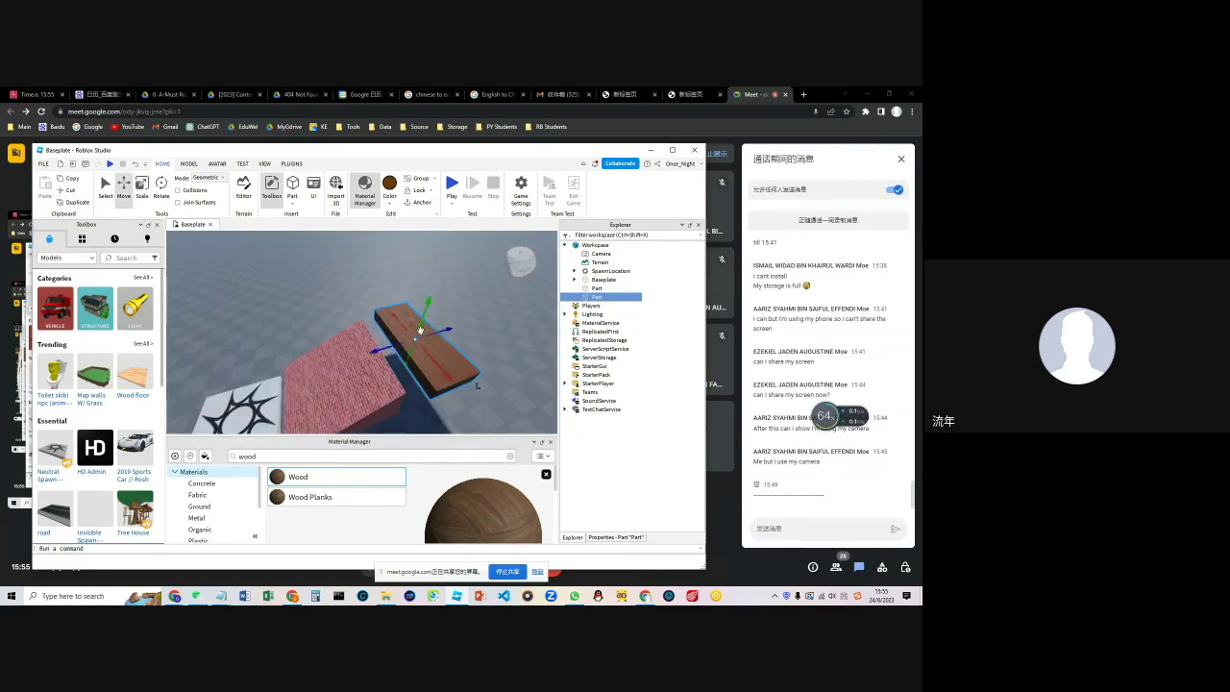
right_drag(386, 357, 344, 318)
click(345, 322)
click(344, 318)
scroll(399, 313, down, 3)
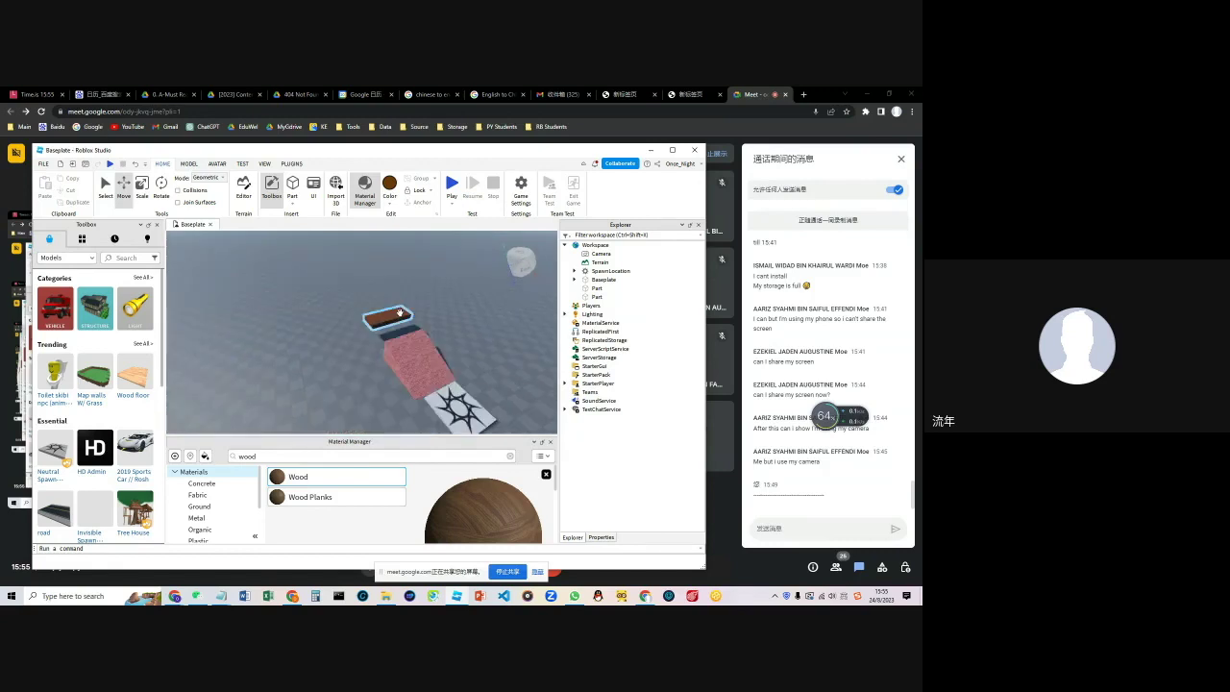
click(415, 374)
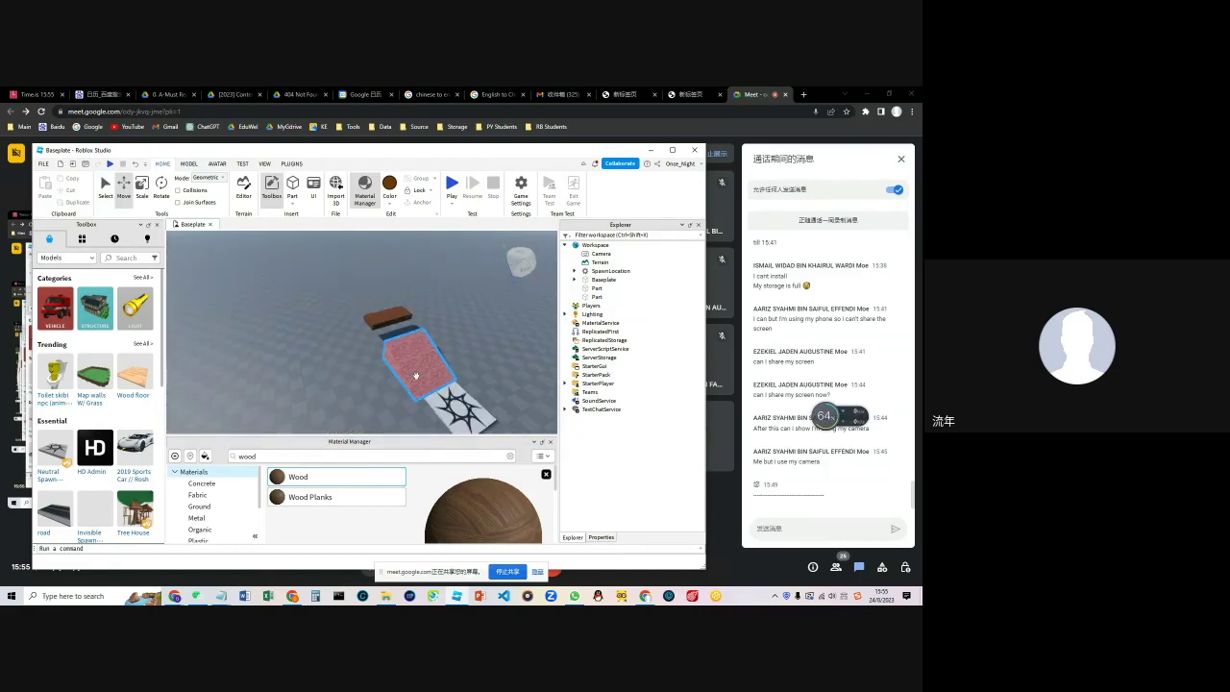
right_drag(415, 374, 386, 359)
click(386, 359)
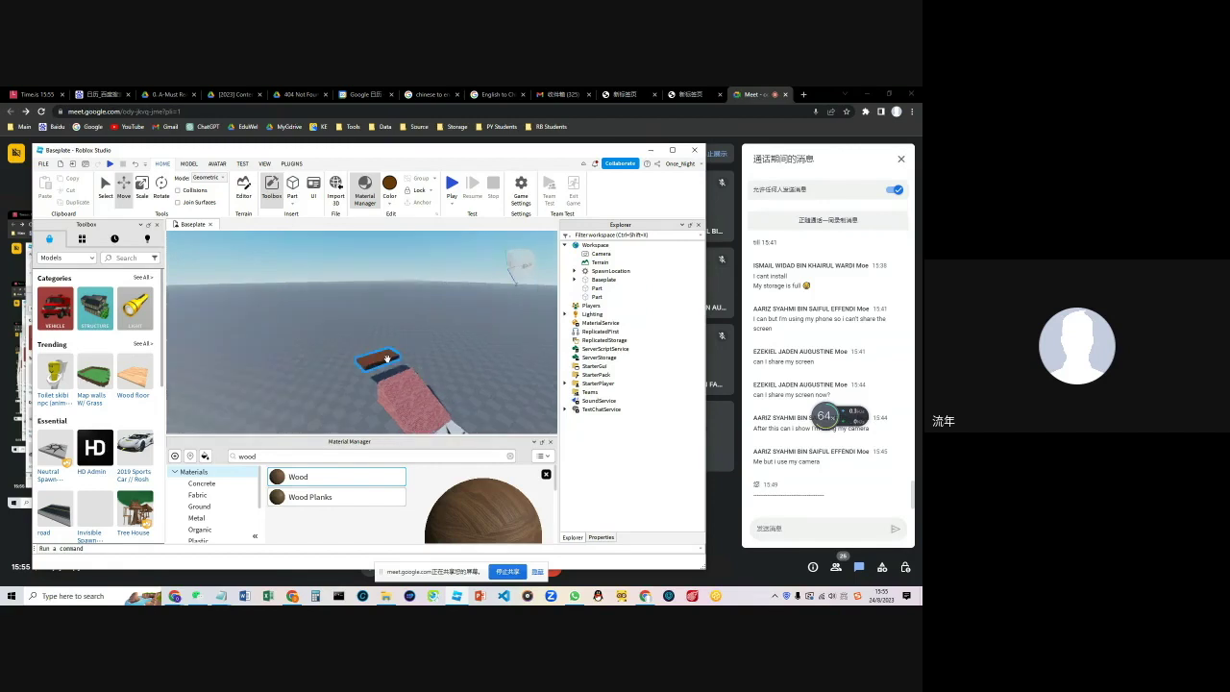
- Duplicate the wooden plank and move the copy farther back as a second step
right_click(386, 358)
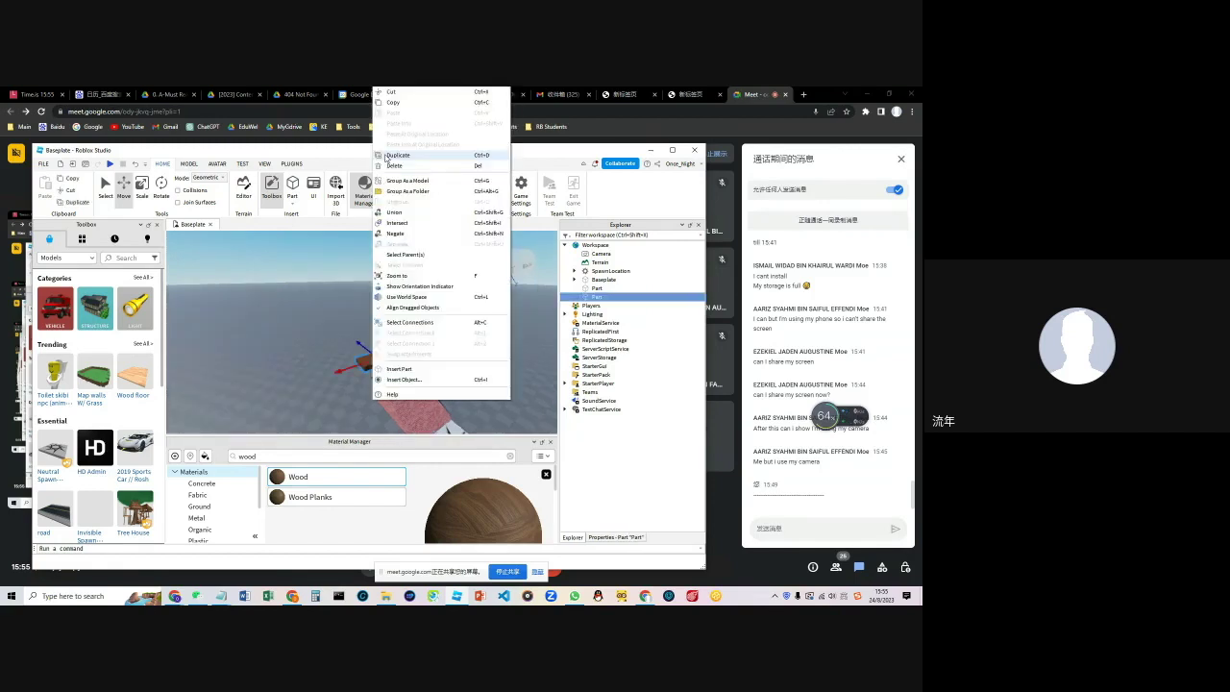
click(389, 155)
drag(354, 356, 370, 331)
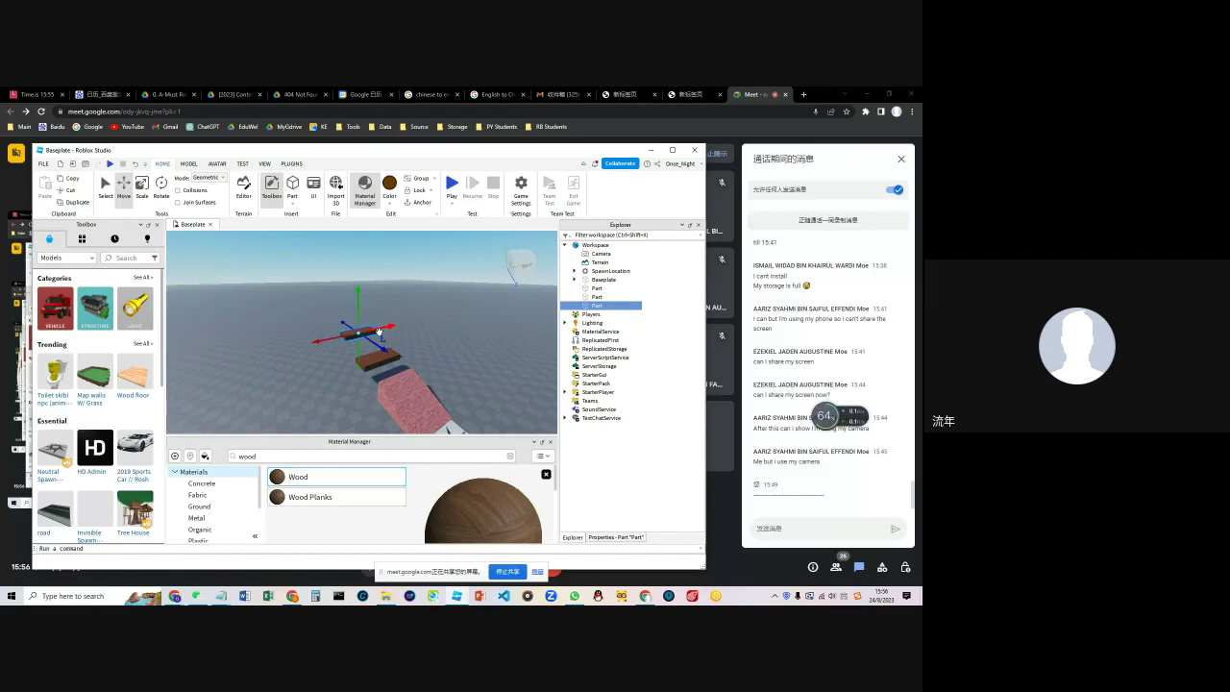
click(452, 351)
right_drag(452, 347, 457, 357)
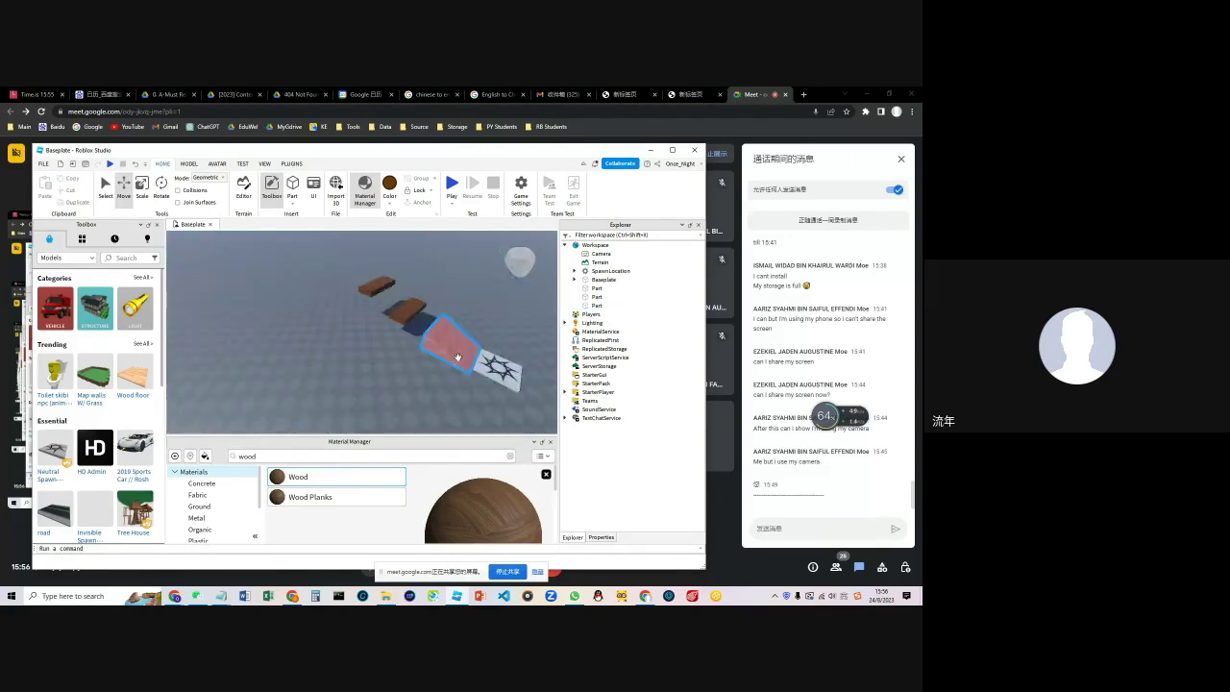
click(293, 203)
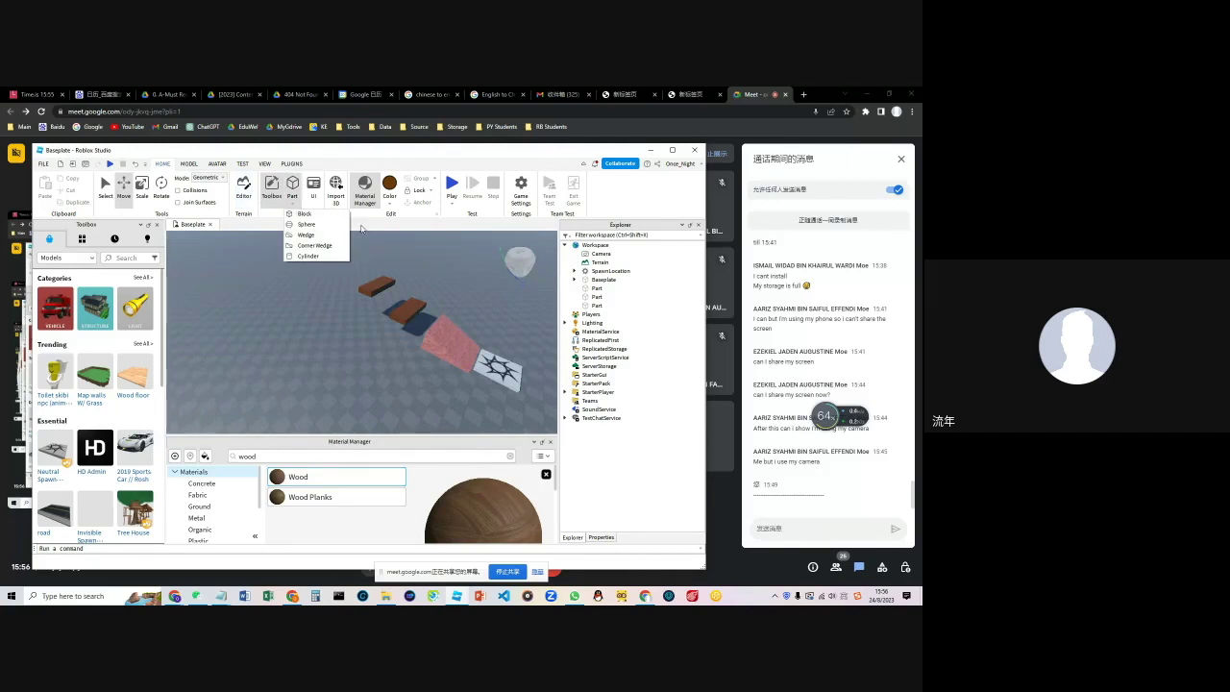
- Zoom out and orbit the camera to frame the spawn, red brick slab and both wooden planks
scroll(335, 353, down, 4)
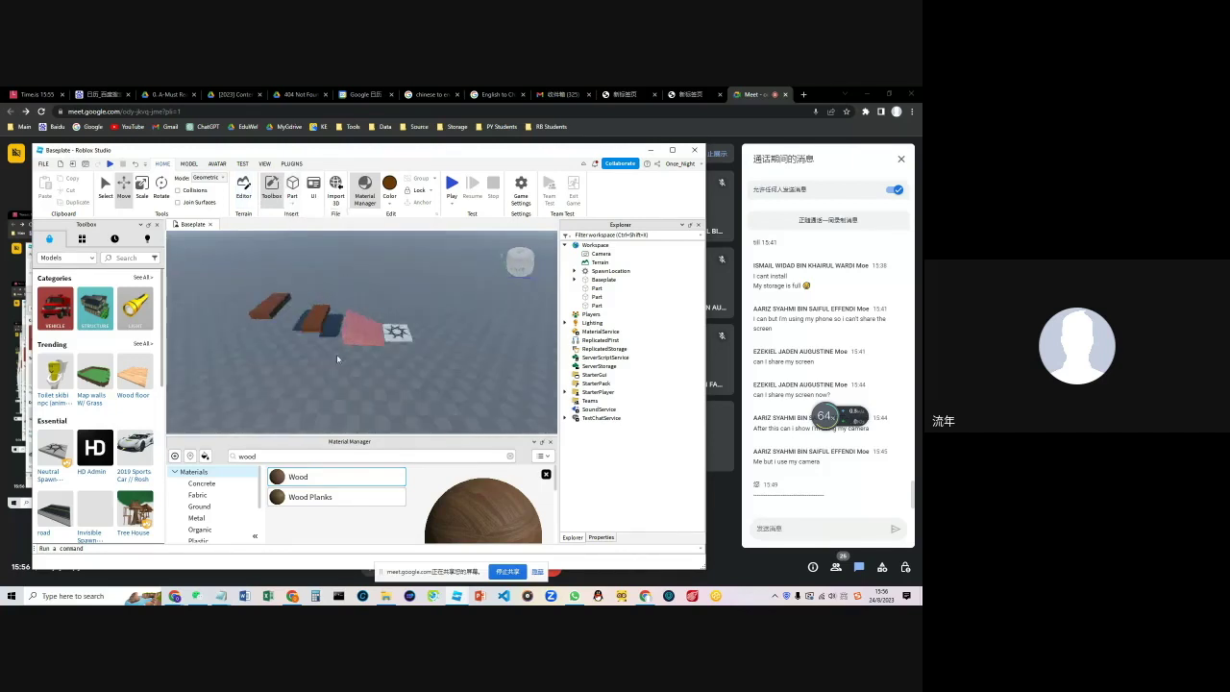
scroll(336, 353, down, 3)
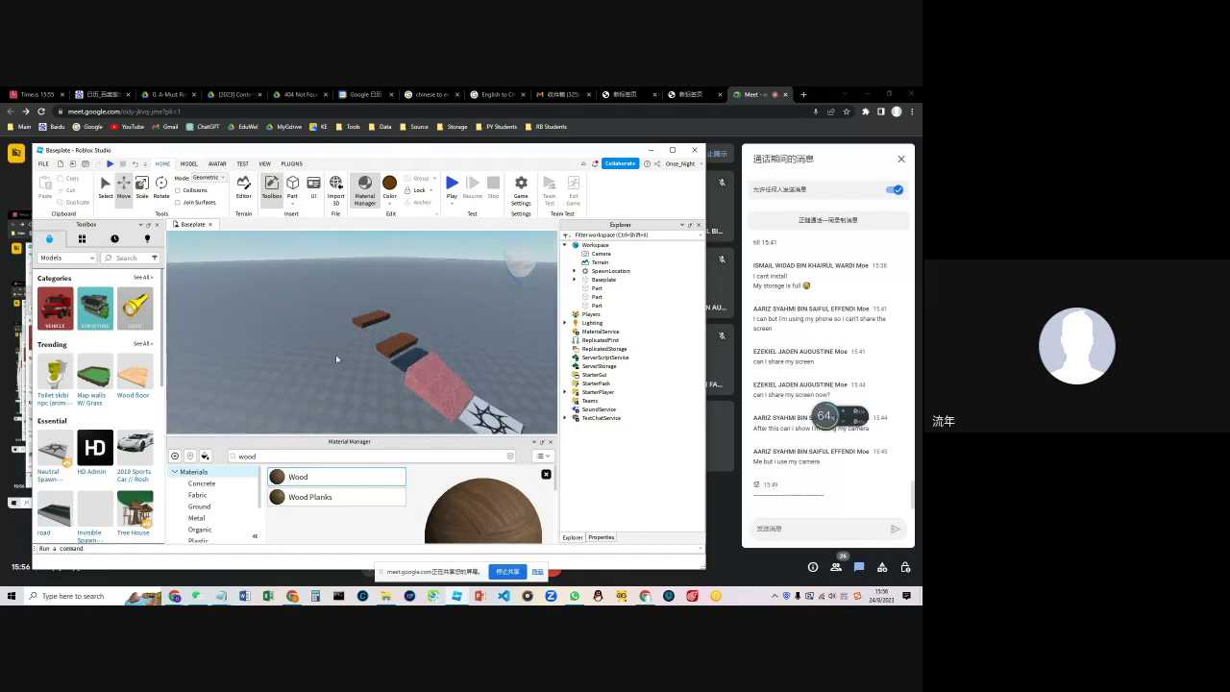
scroll(335, 354, down, 2)
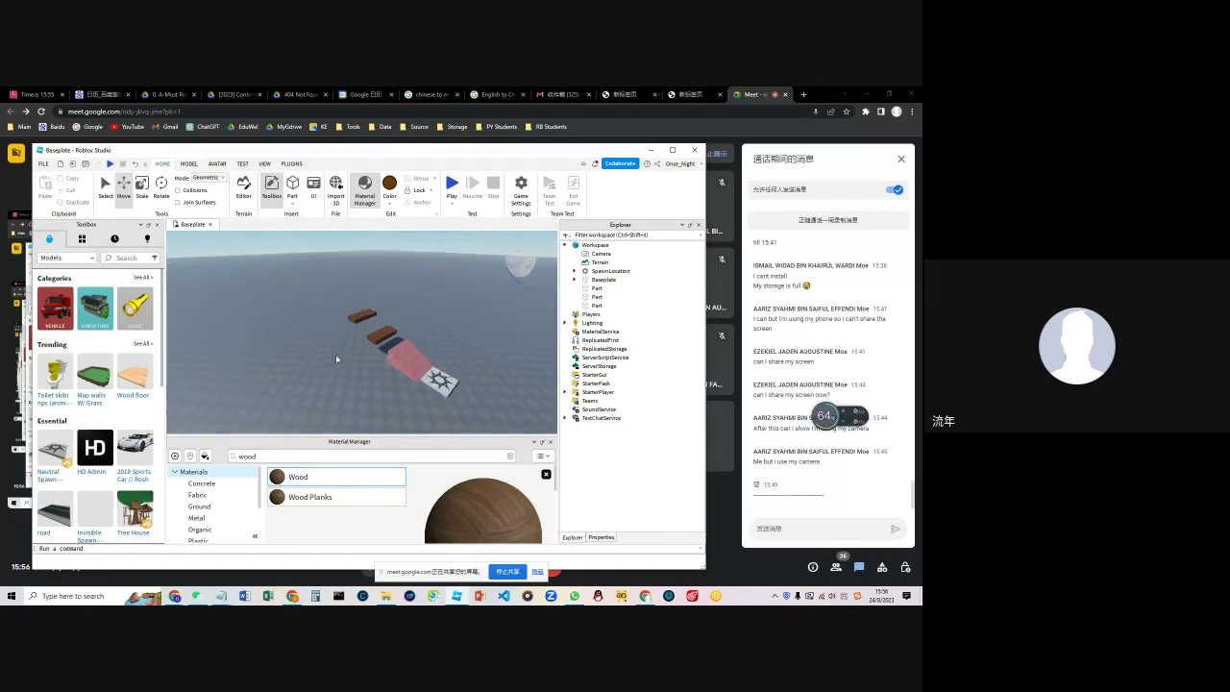
right_drag(337, 359, 336, 358)
scroll(336, 359, down, 3)
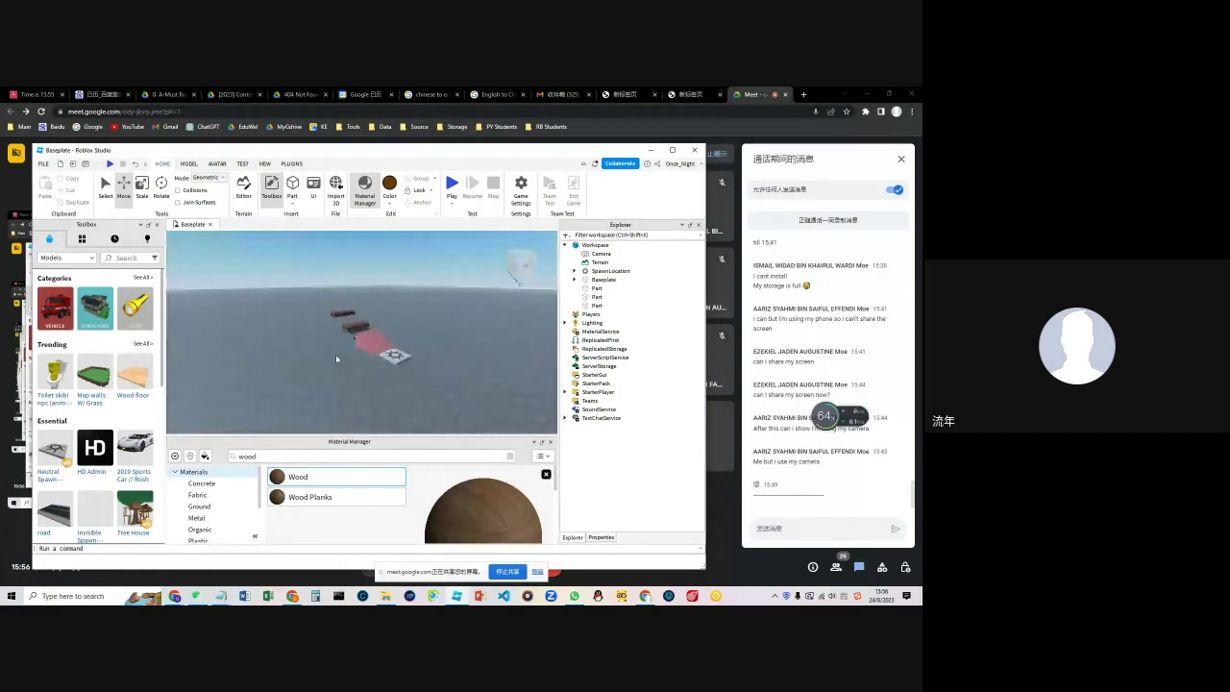
scroll(335, 358, down, 2)
scroll(335, 357, down, 2)
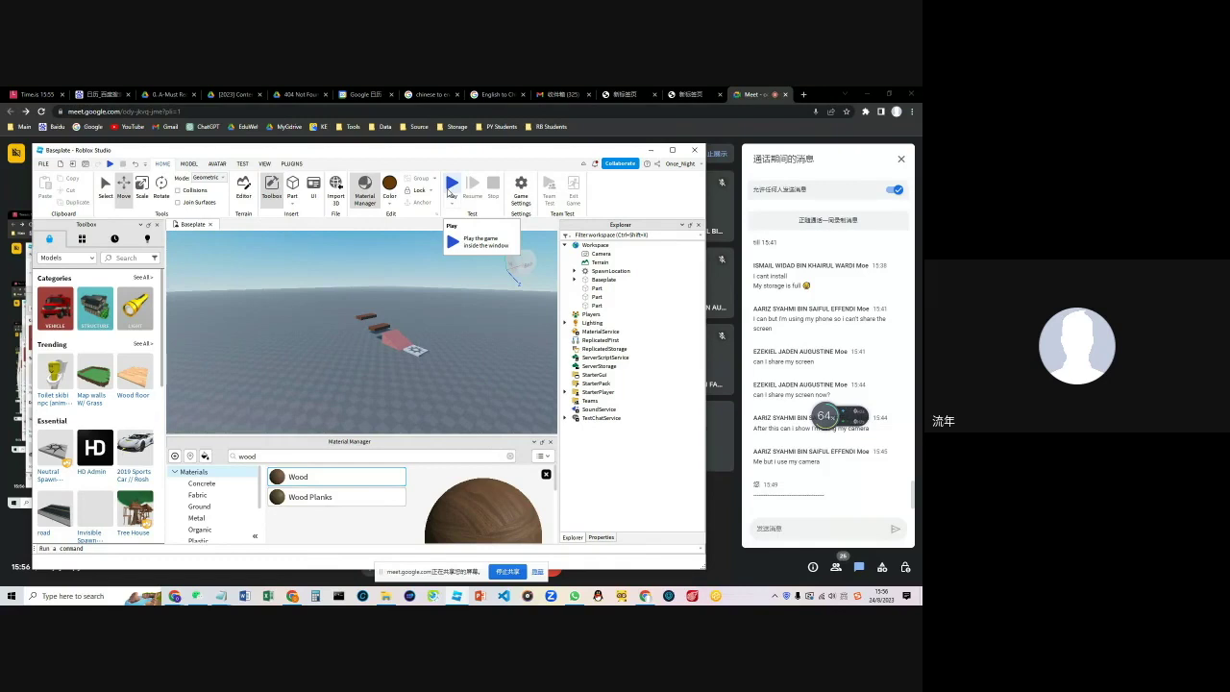
- Start a play-test and walk the avatar back and forth between the spawn pad and brick slab
click(450, 185)
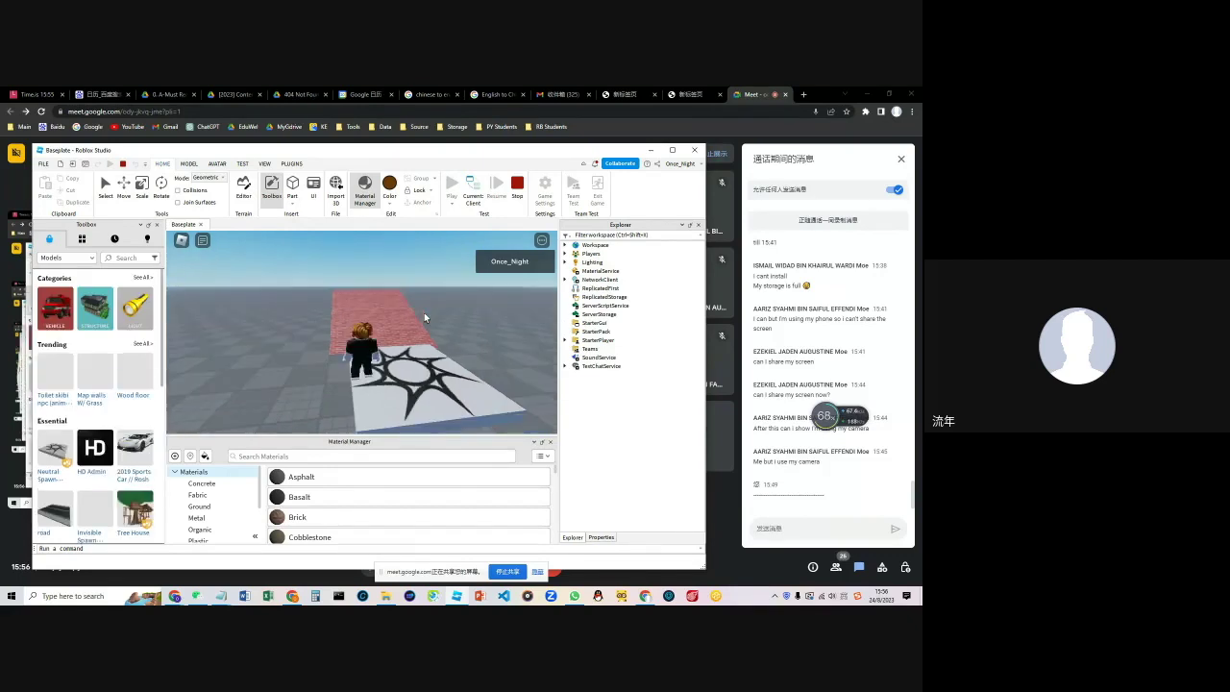
key(s)
key(s)
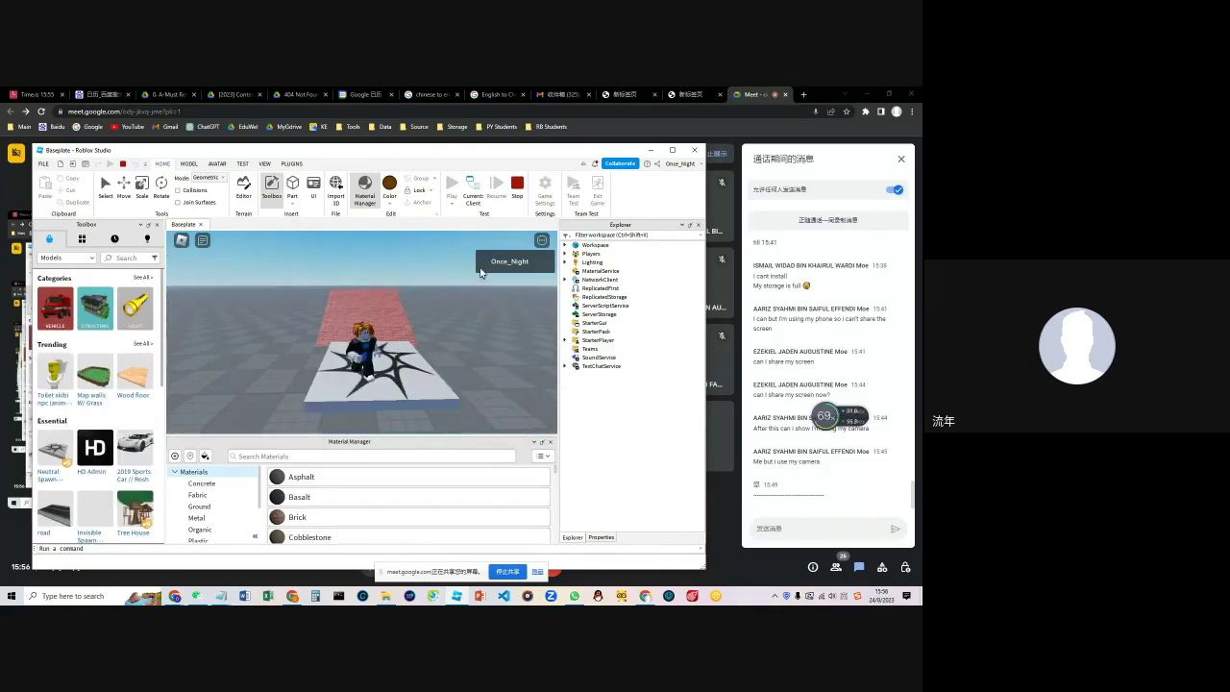
key(s)
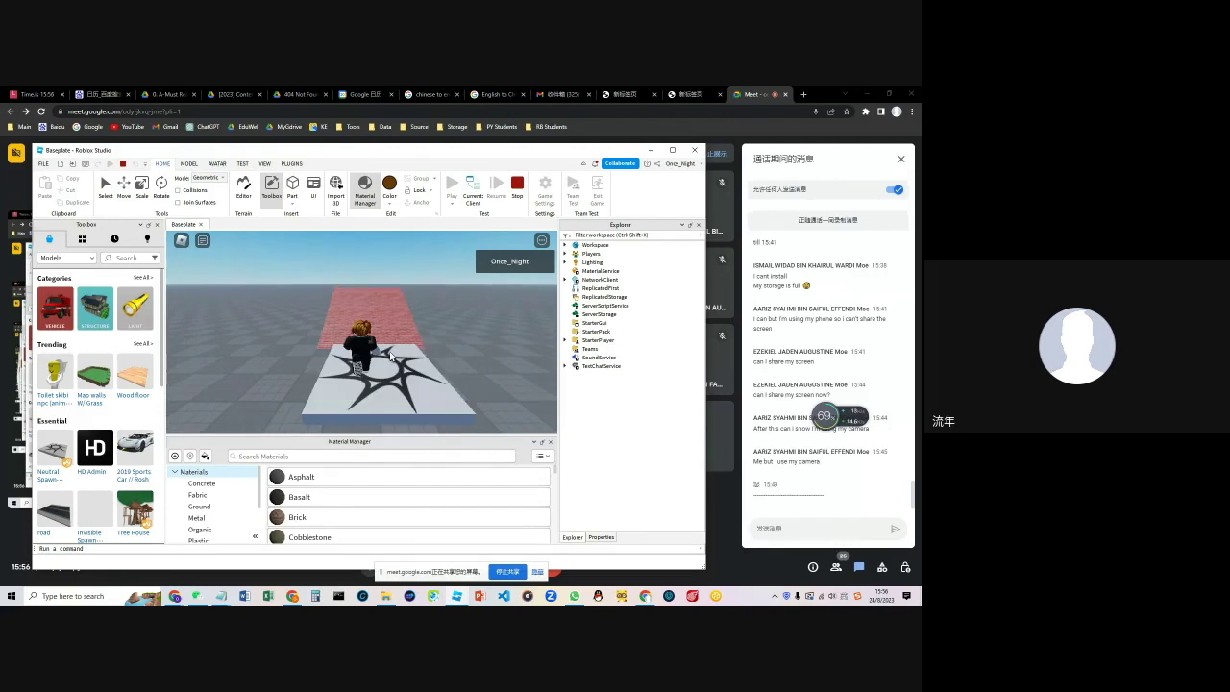
key(w)
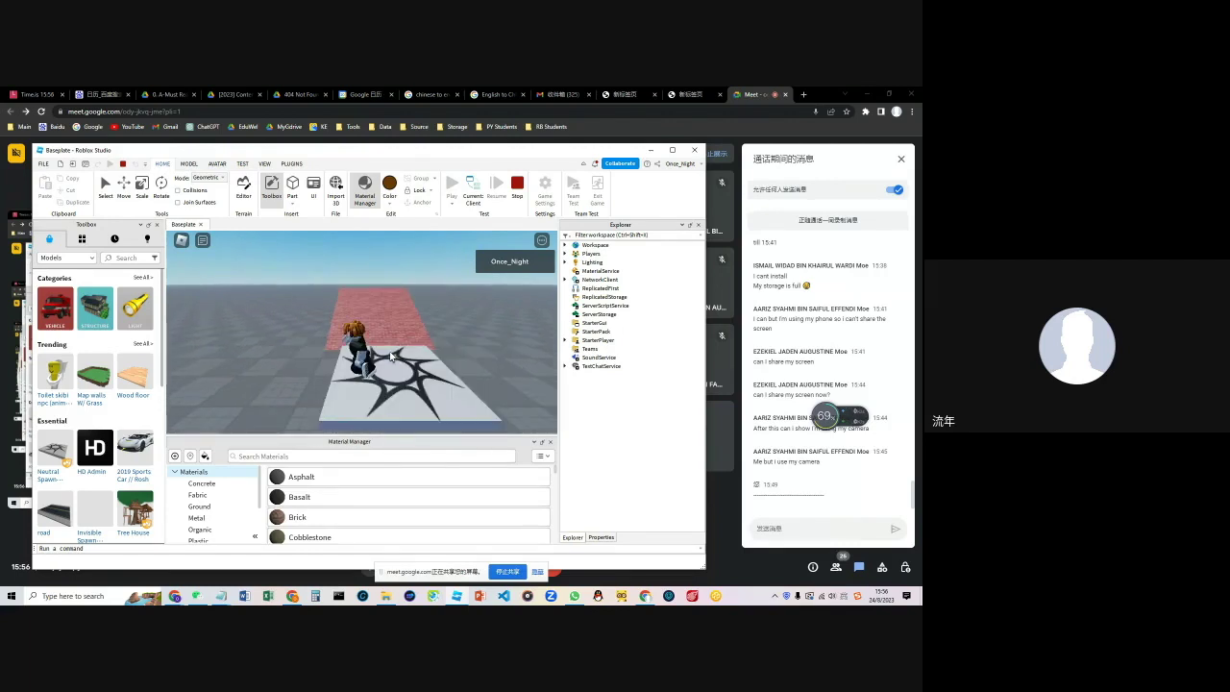
key(s)
key(w)
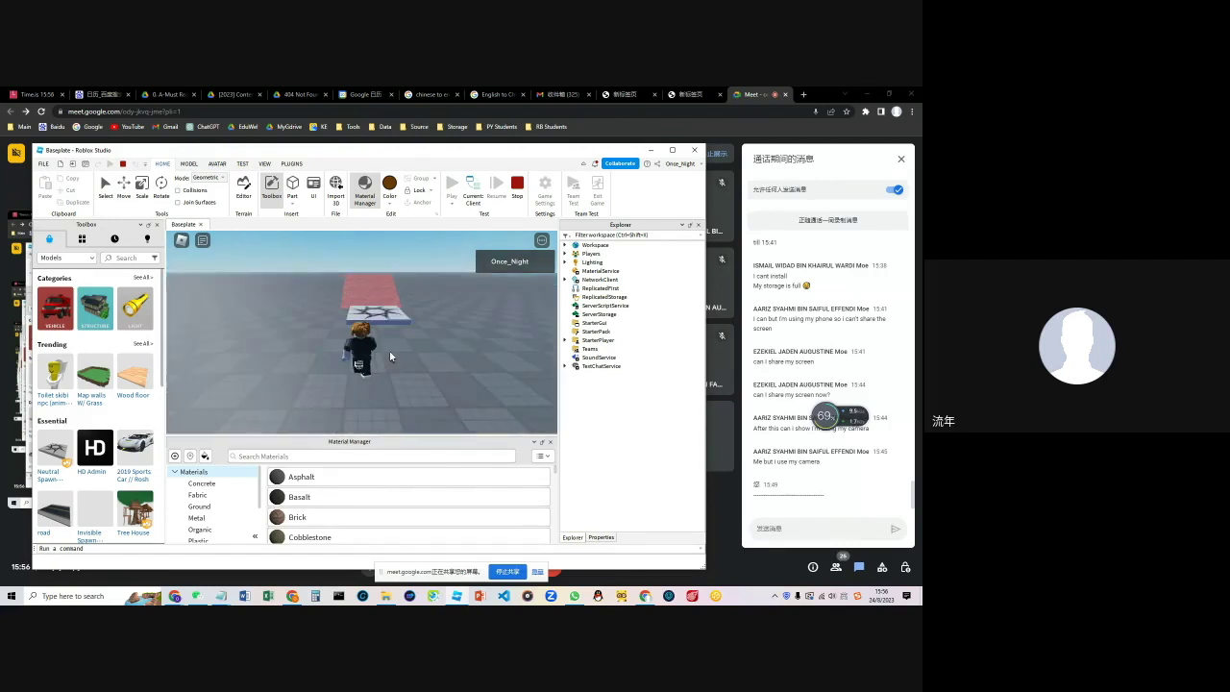
key(w)
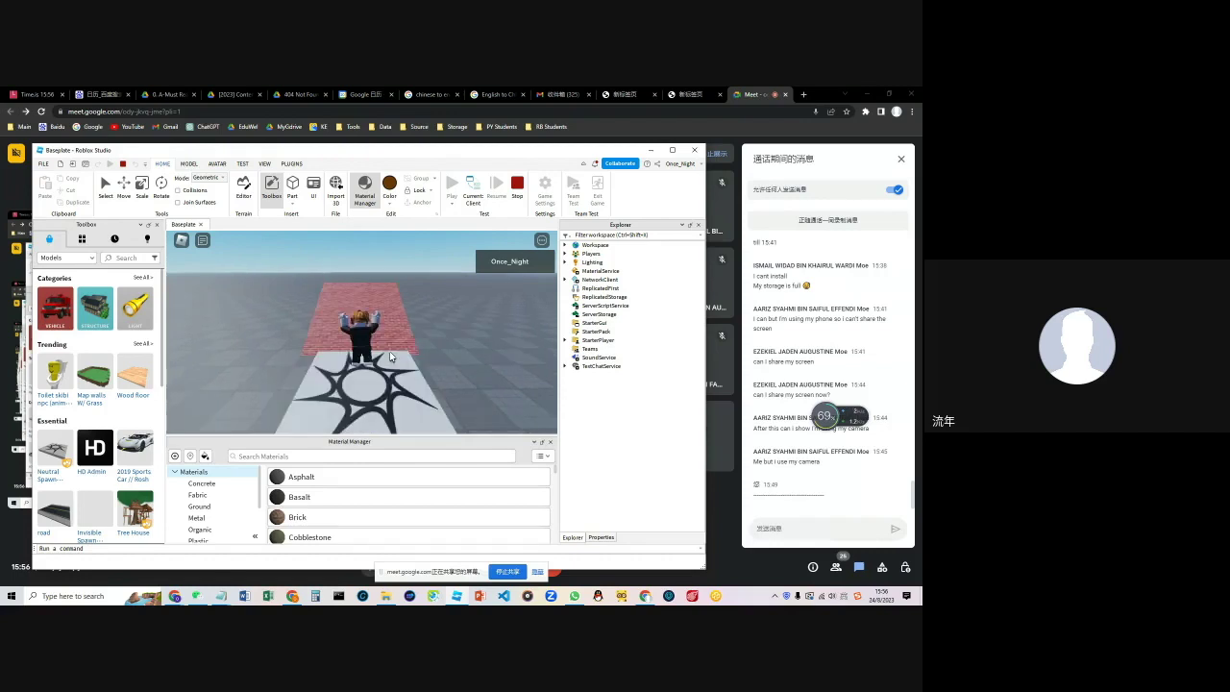
key(s)
key(w)
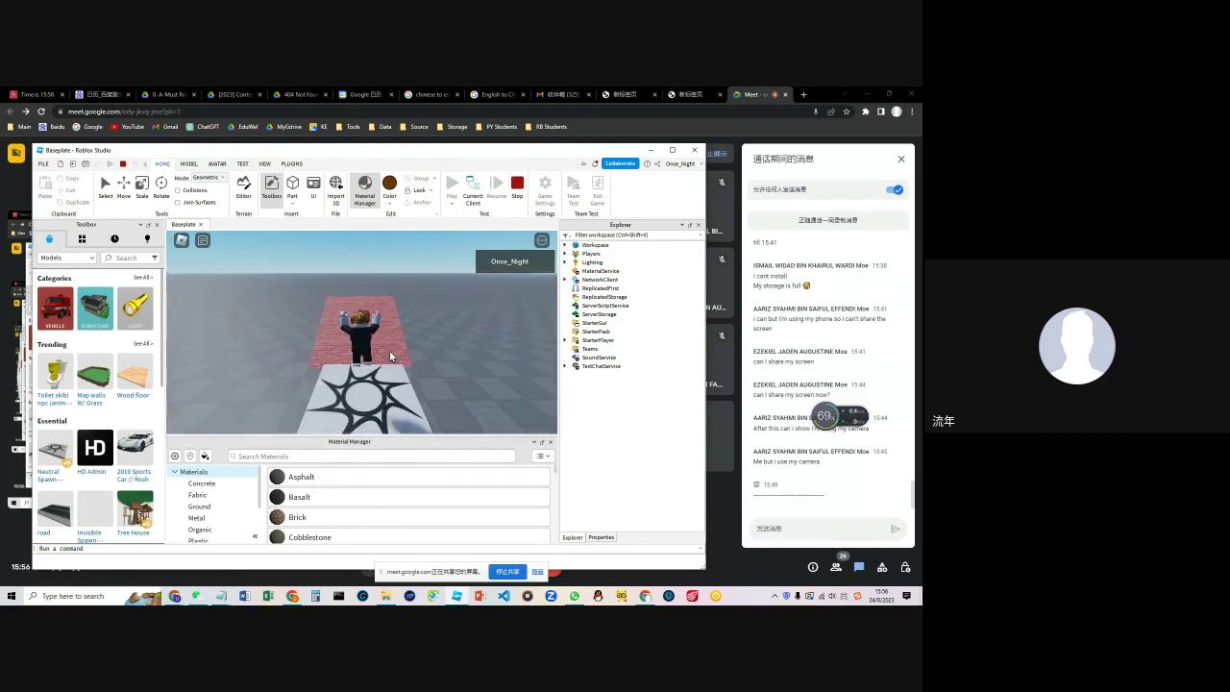
key(s)
key(s)
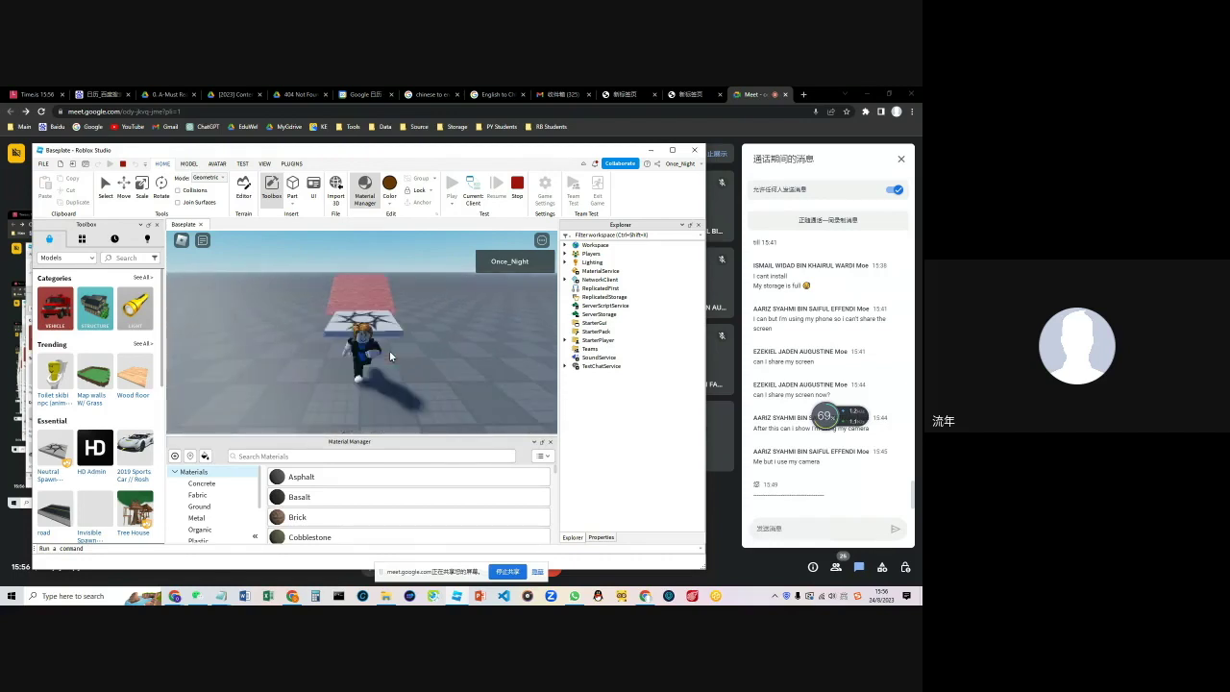
key(w)
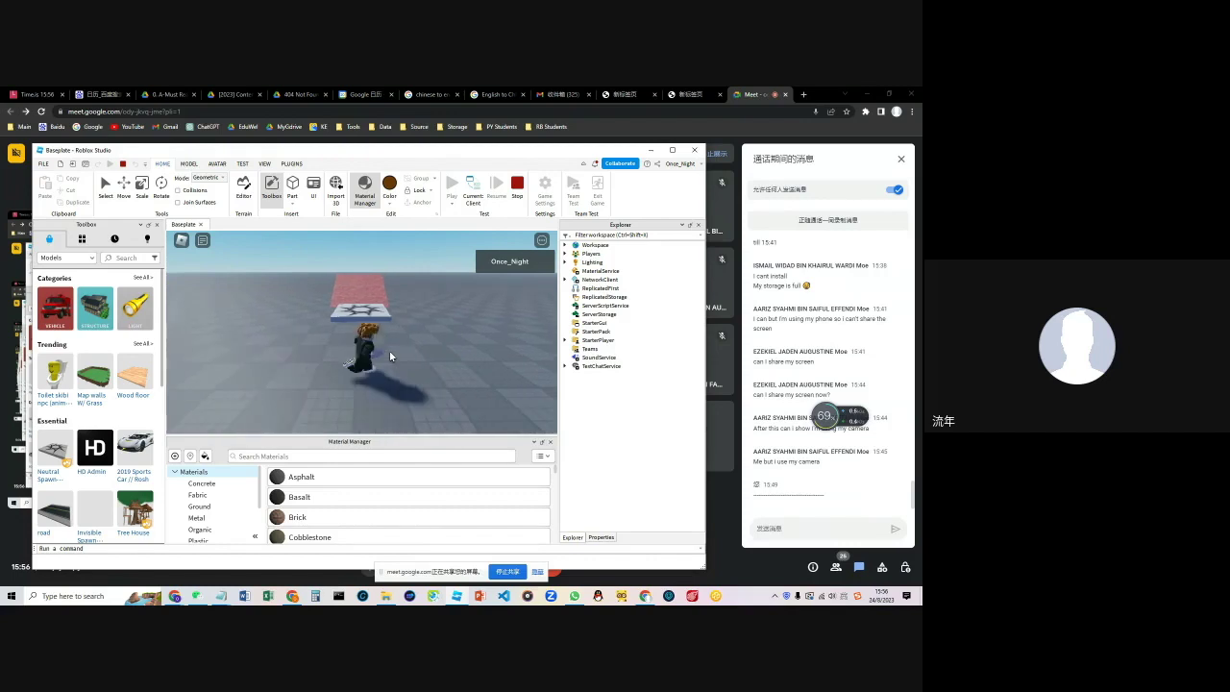
key(w)
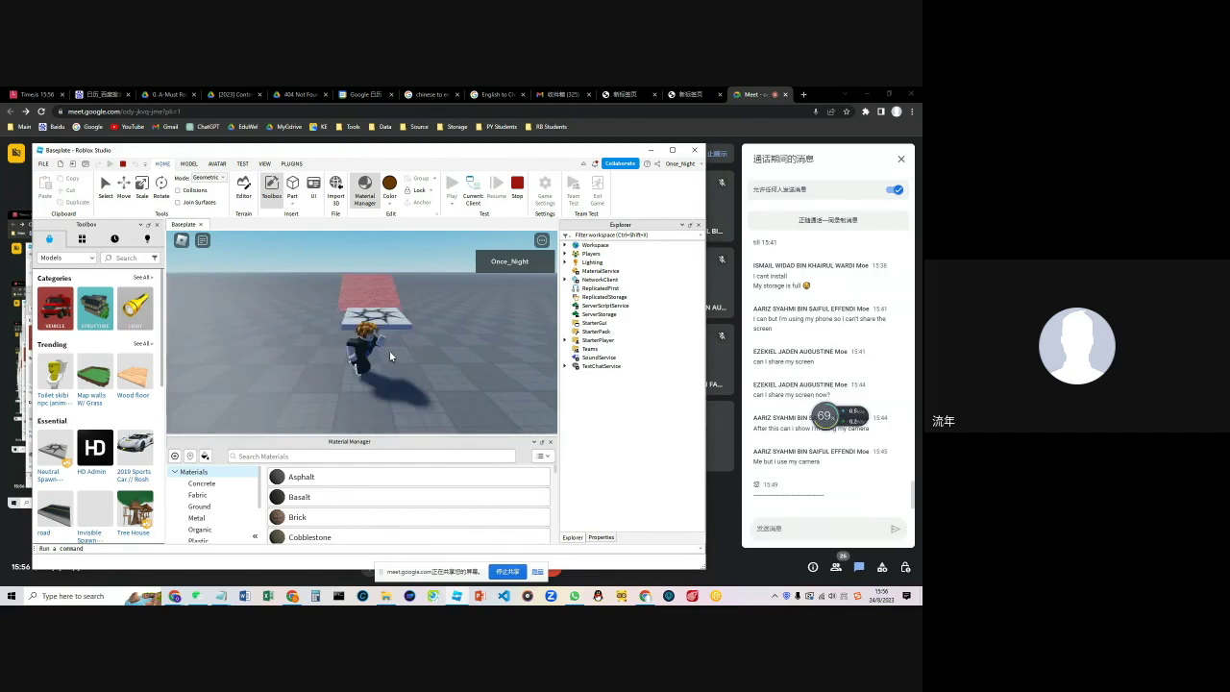
key(d)
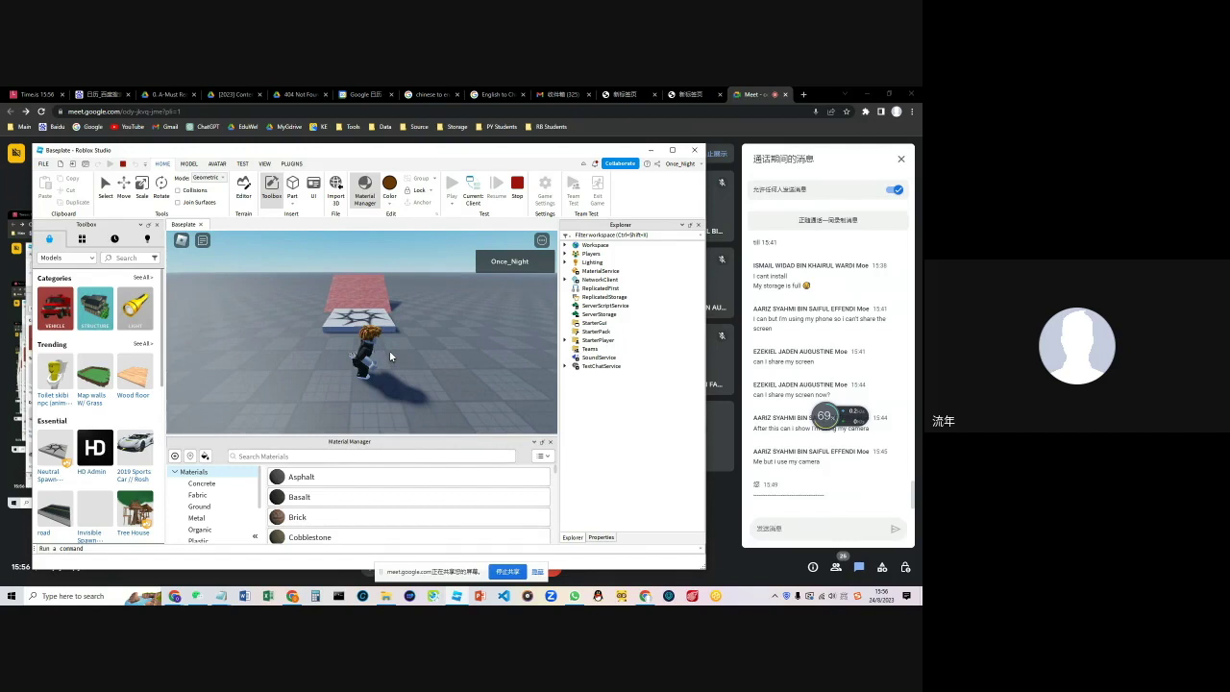
key(s)
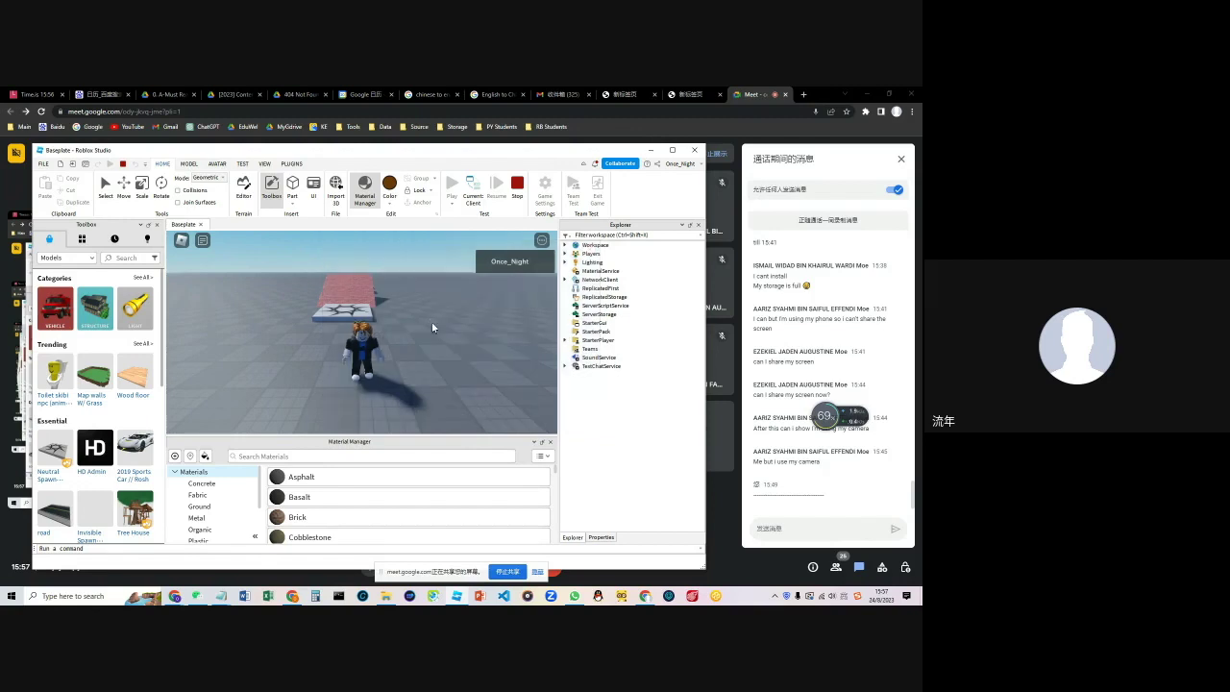
- Walk the avatar across the brick slab toward the wooden planks, swinging the camera down the slab
key(w)
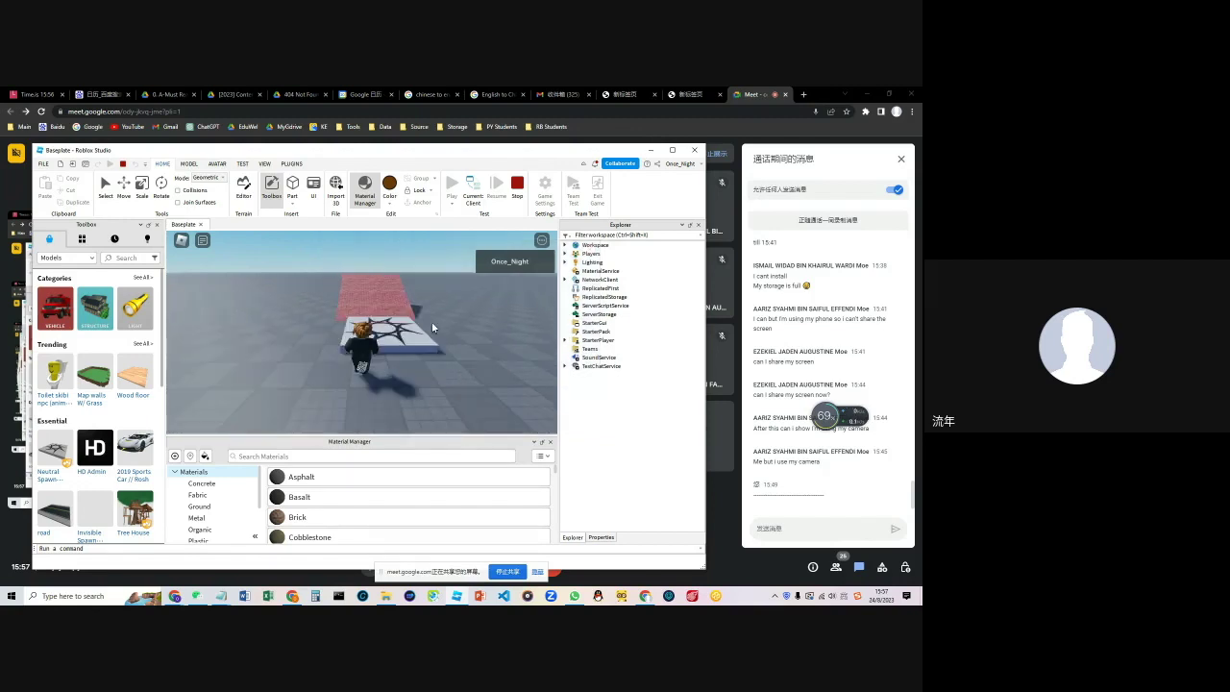
key(w)
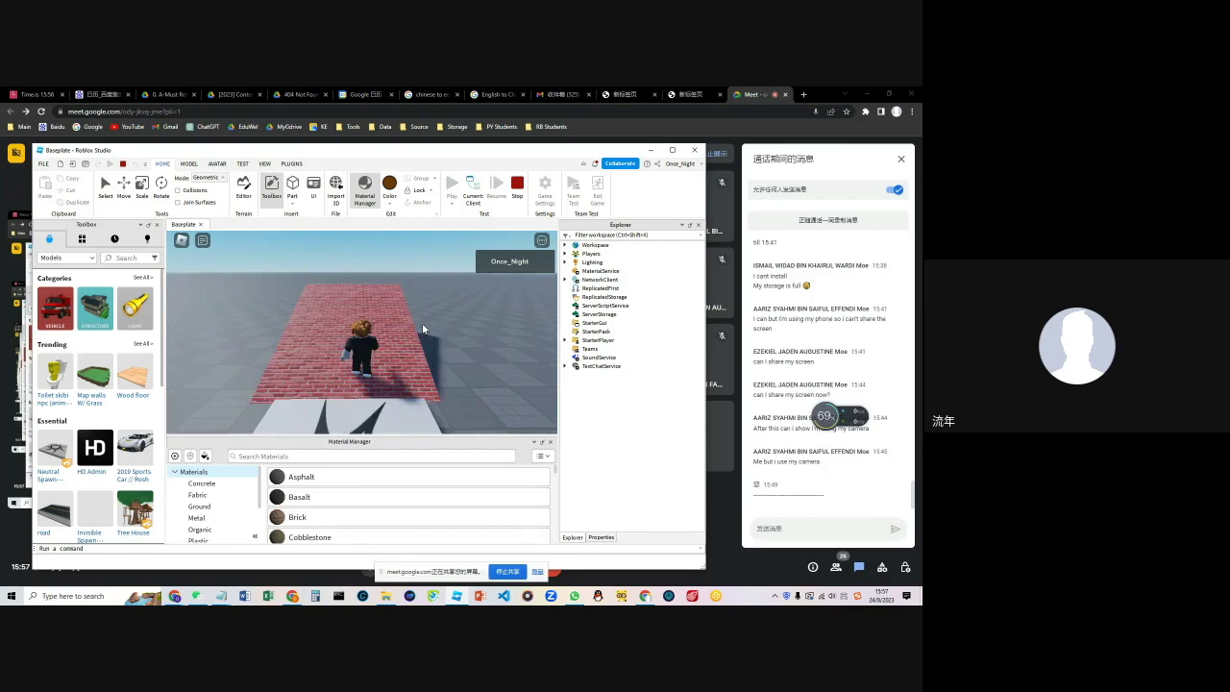
key(a)
key(w)
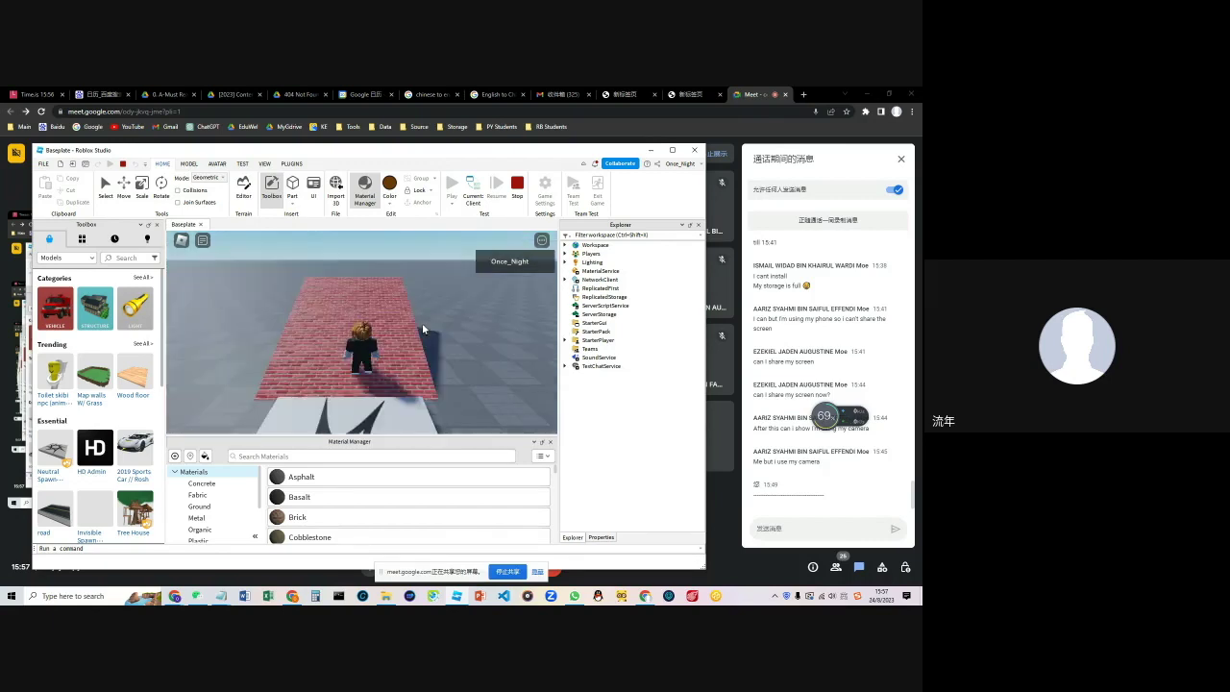
key(s)
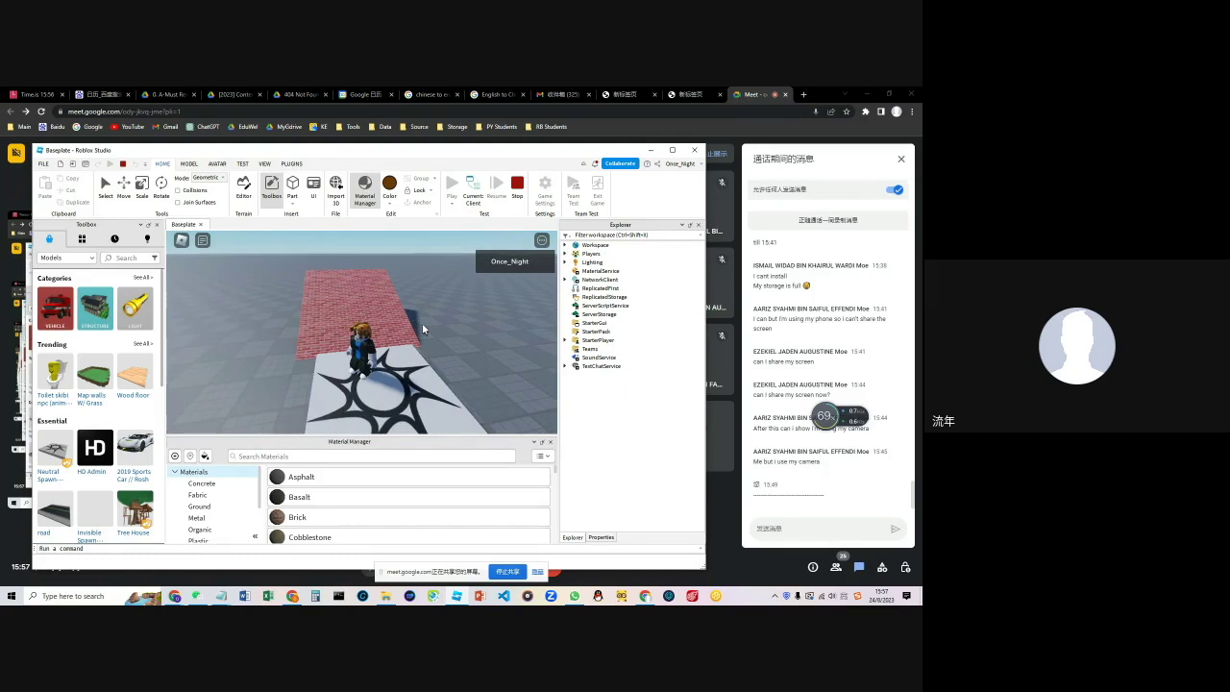
key(d)
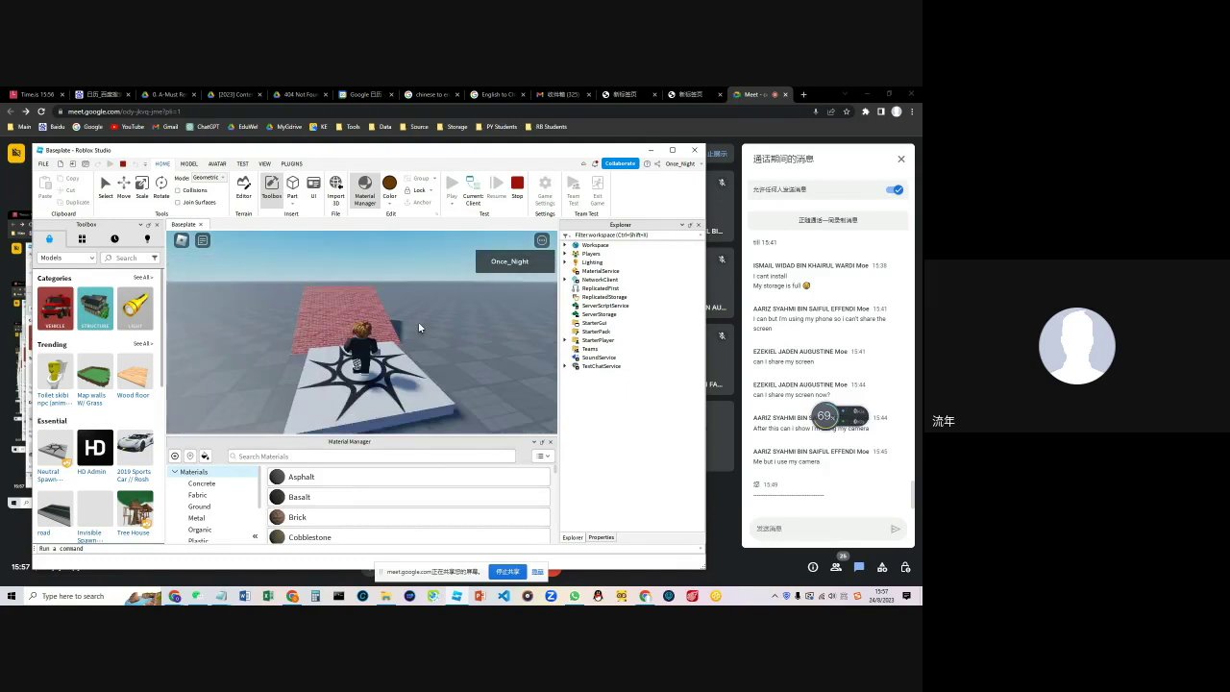
key(w)
key(s)
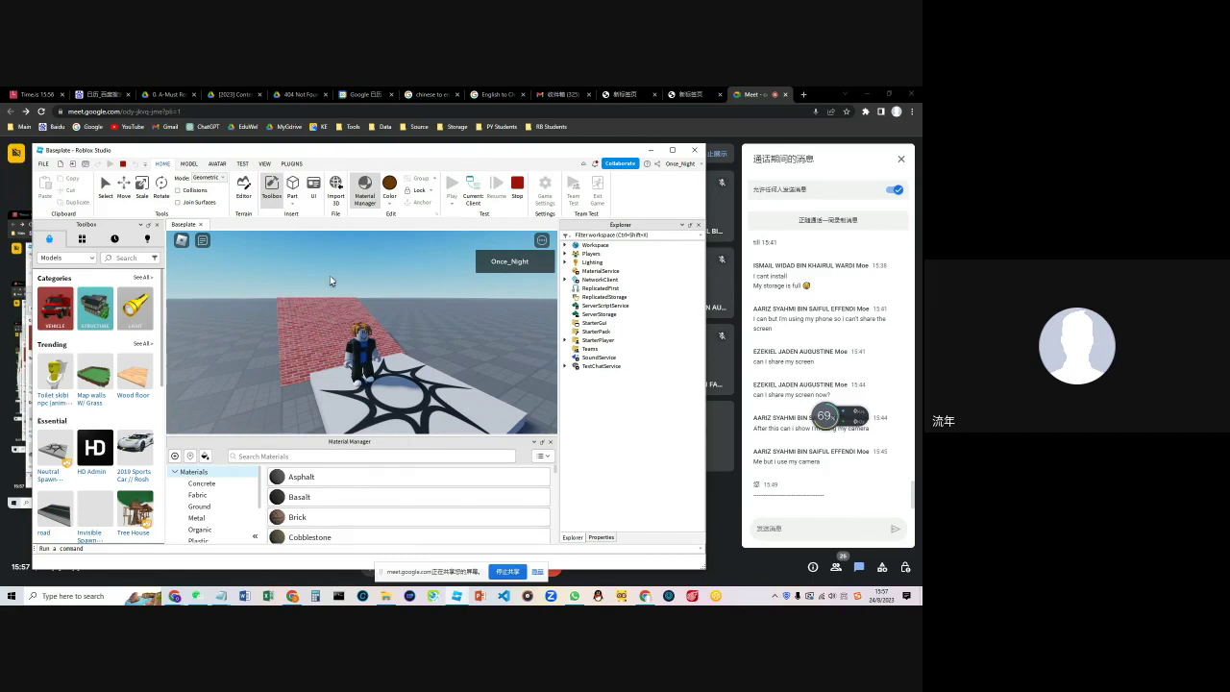
right_drag(352, 258, 345, 303)
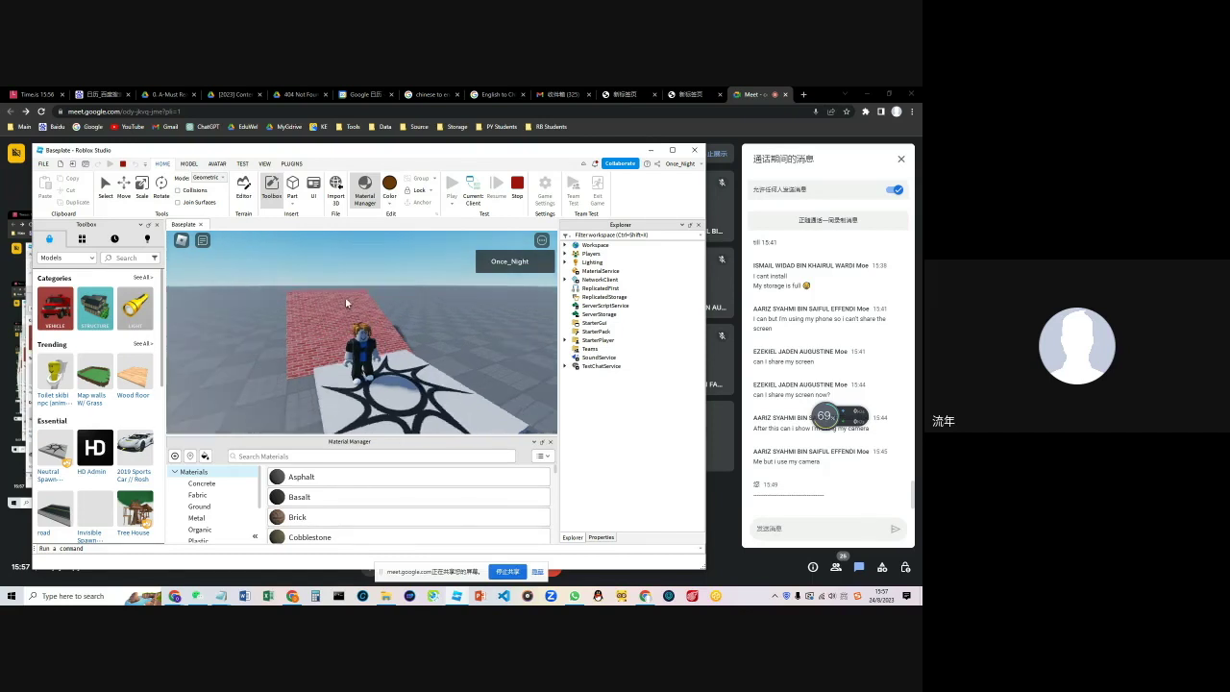
key(w)
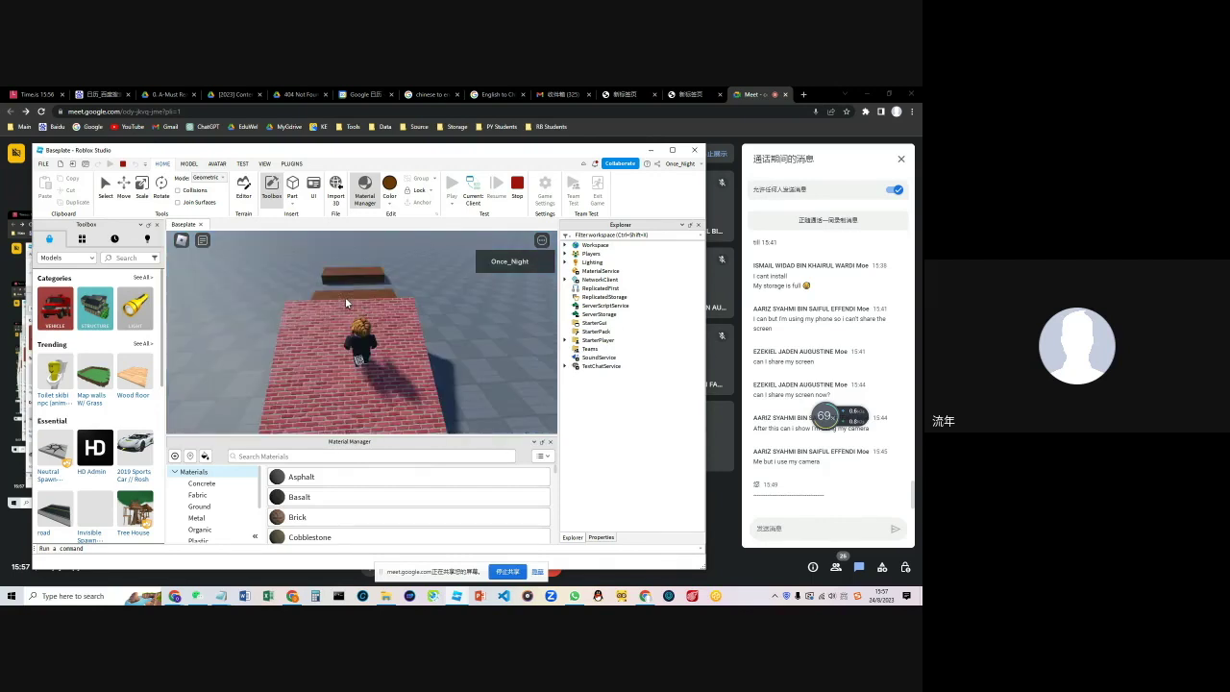
key(w)
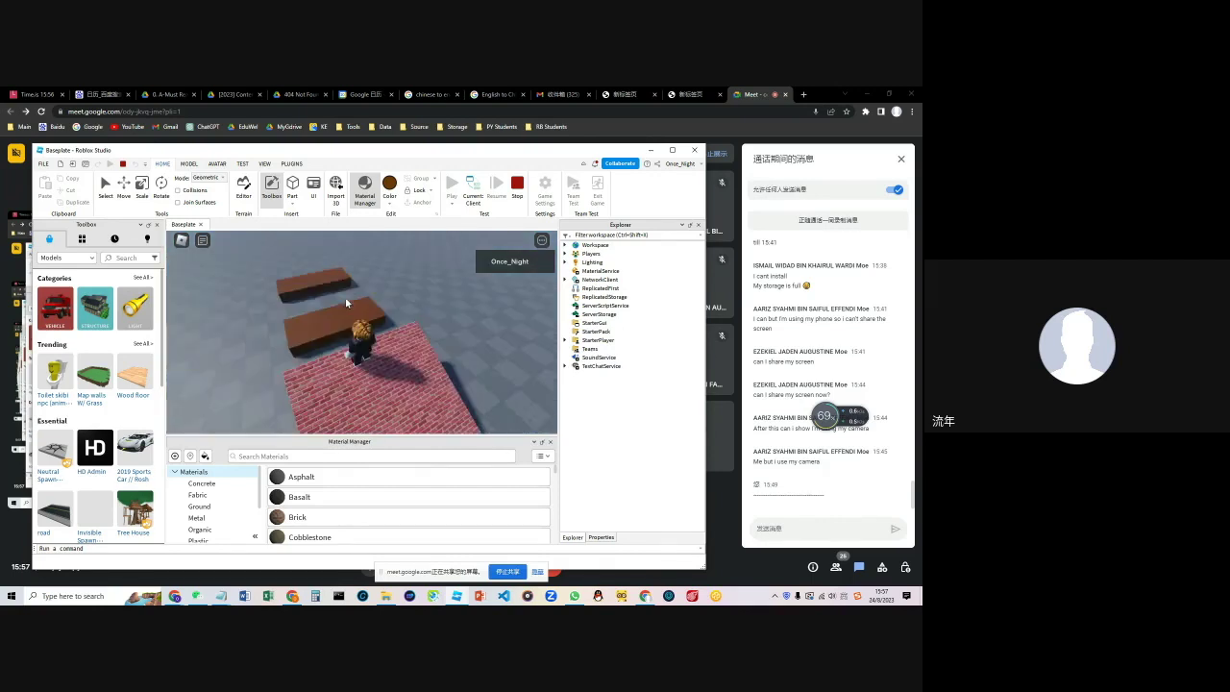
key(w)
right_drag(345, 302, 365, 305)
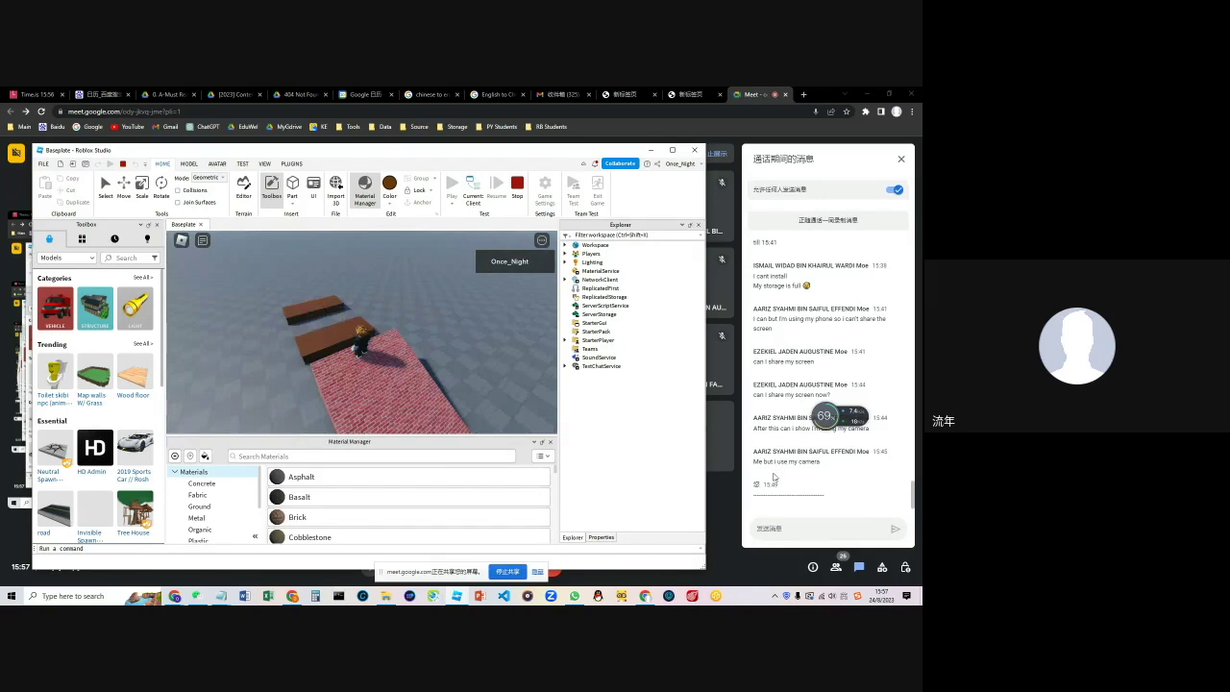
click(793, 528)
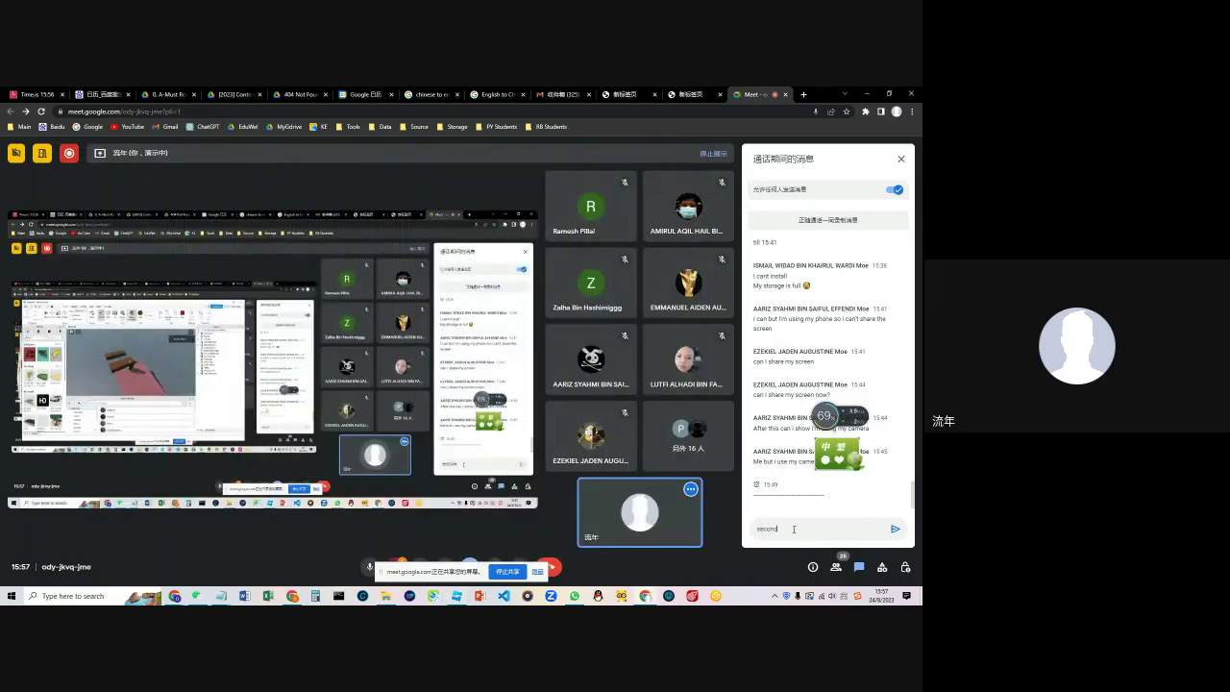
- Send 'second question' in the Meet chat, then bring Roblox Studio back to the front
text(question)
key(Return)
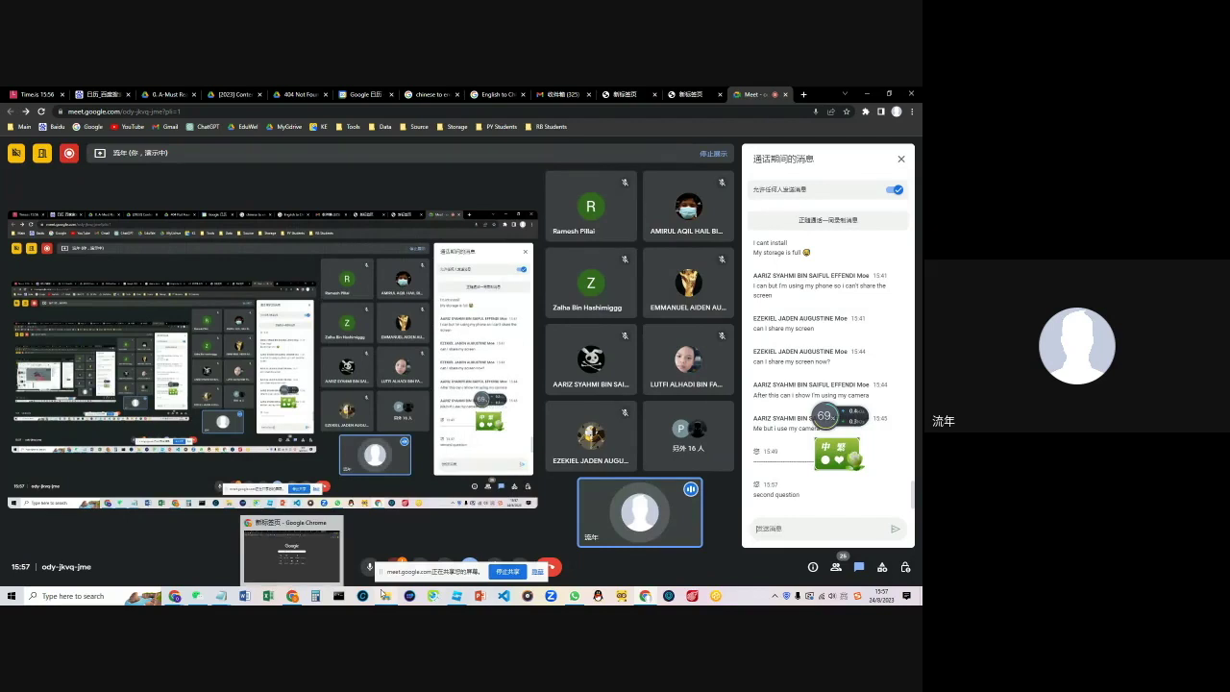
click(456, 596)
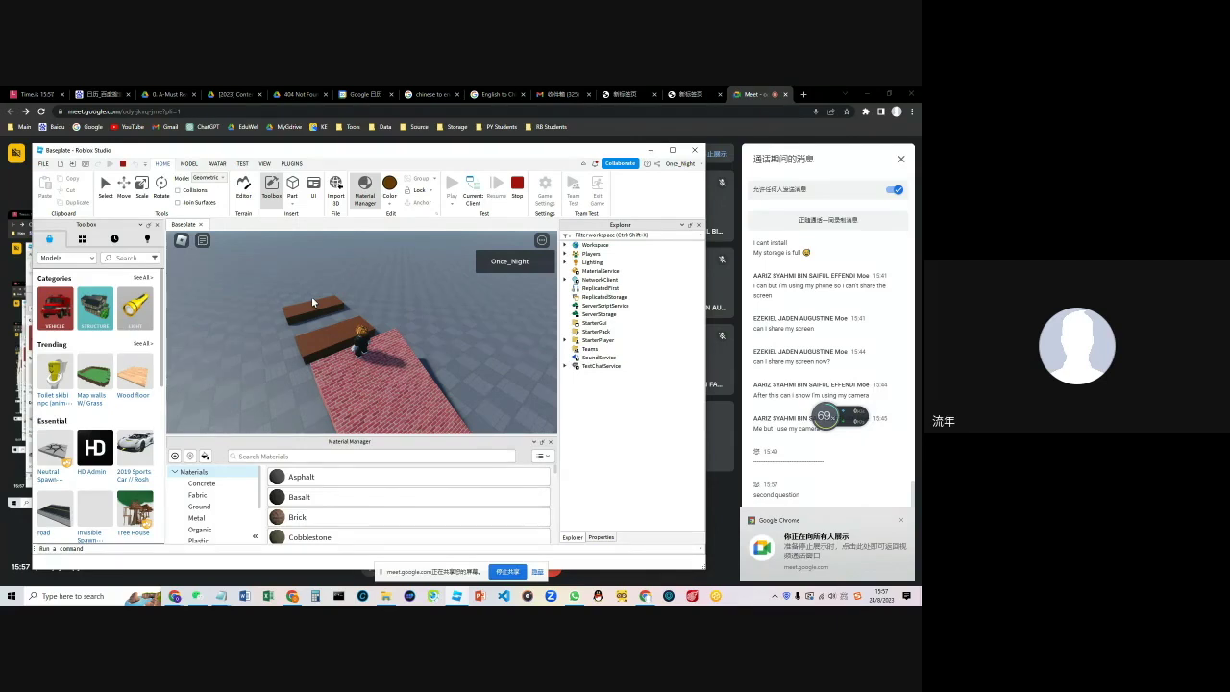
- Walk the character across the brick slab onto the first wooden plank and back
click(901, 521)
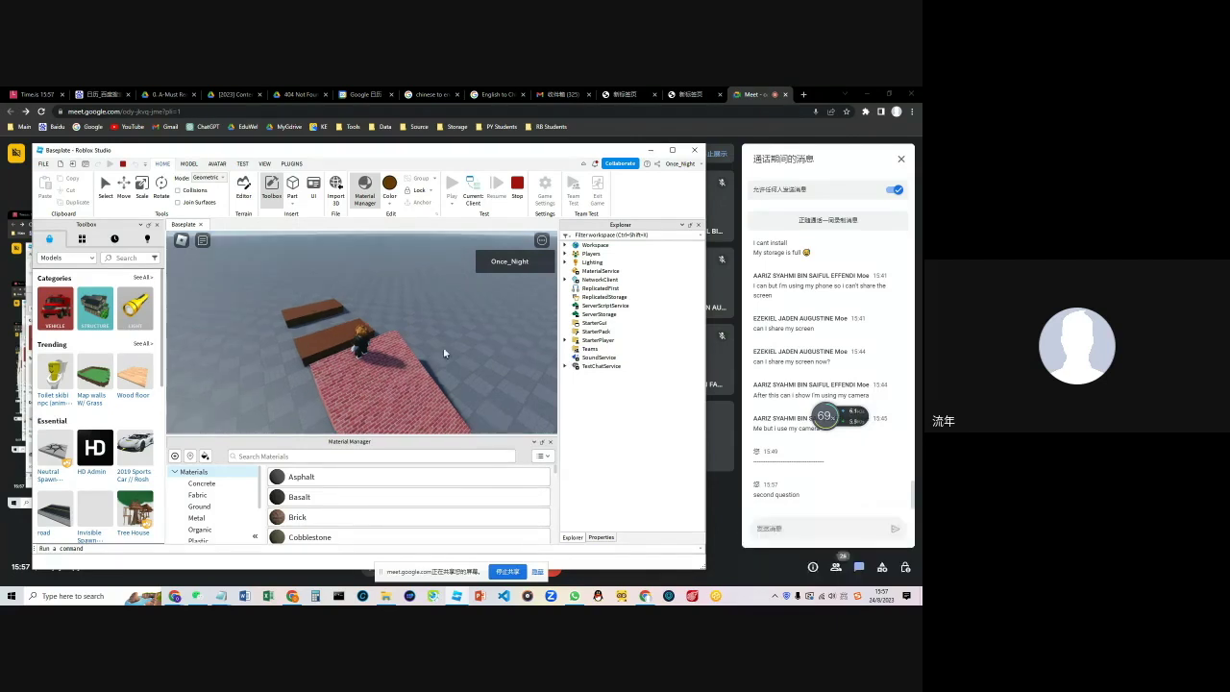
key(w)
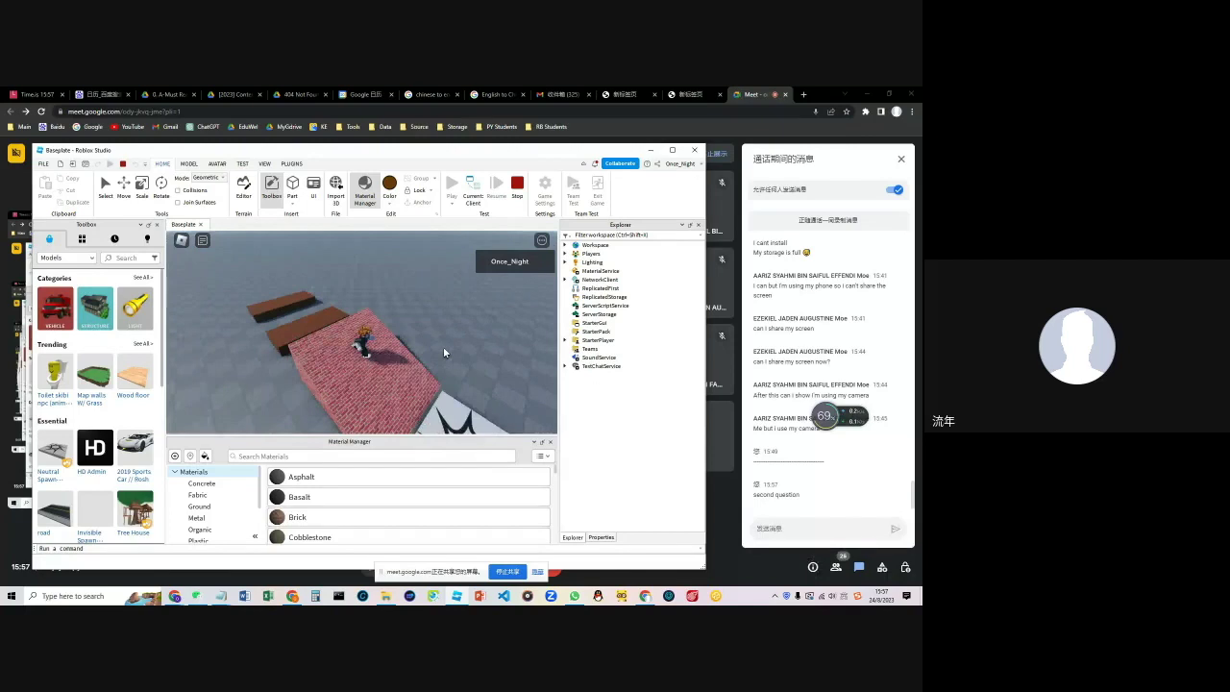
key(w)
key(w)
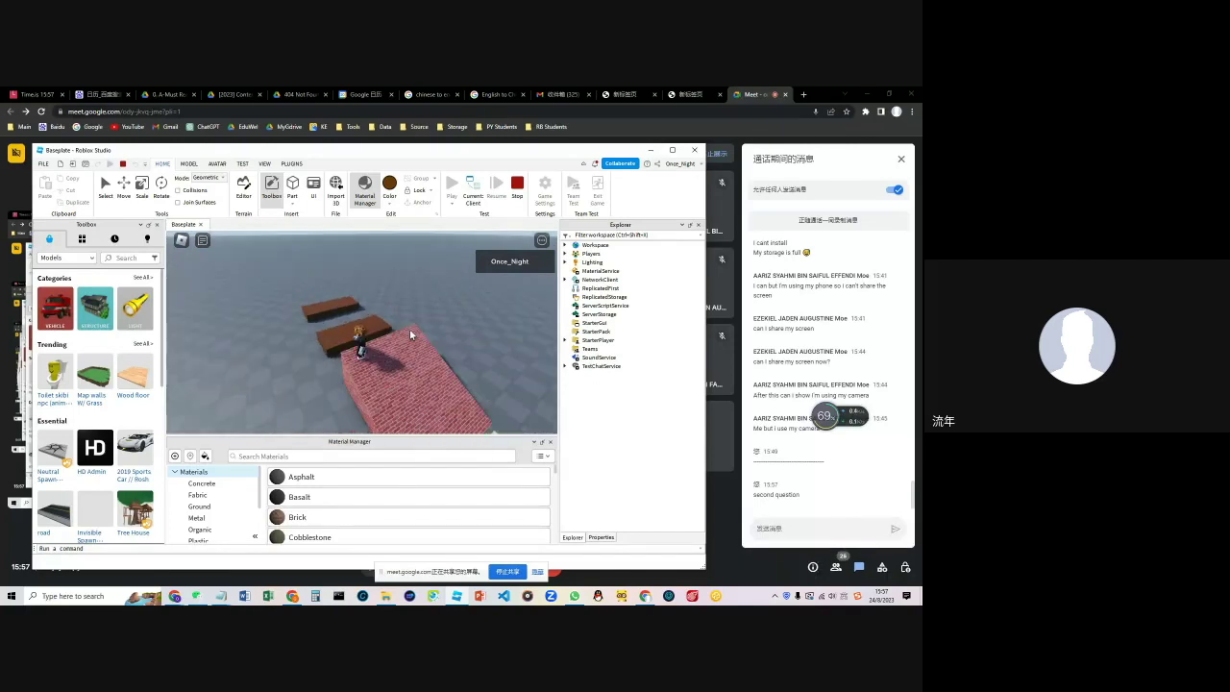
key(w)
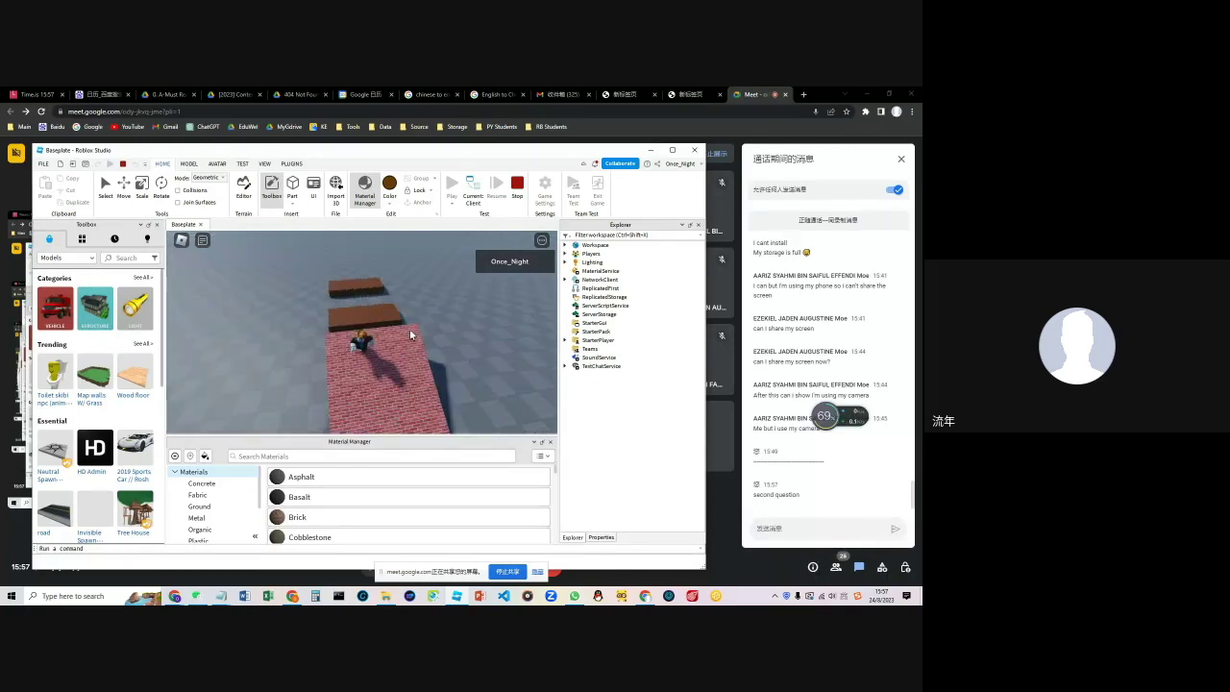
key(w)
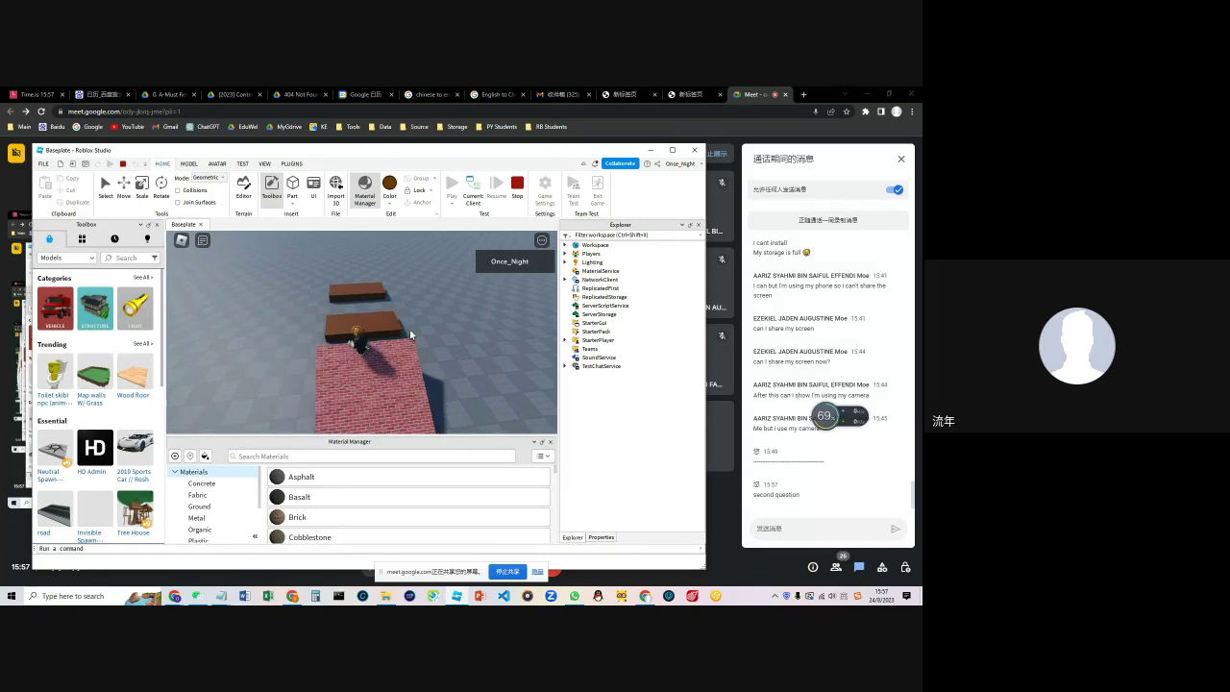
key(s)
- Orbit the camera around the planks while stepping onto a plank and back onto the brick floor
right_drag(409, 328, 409, 329)
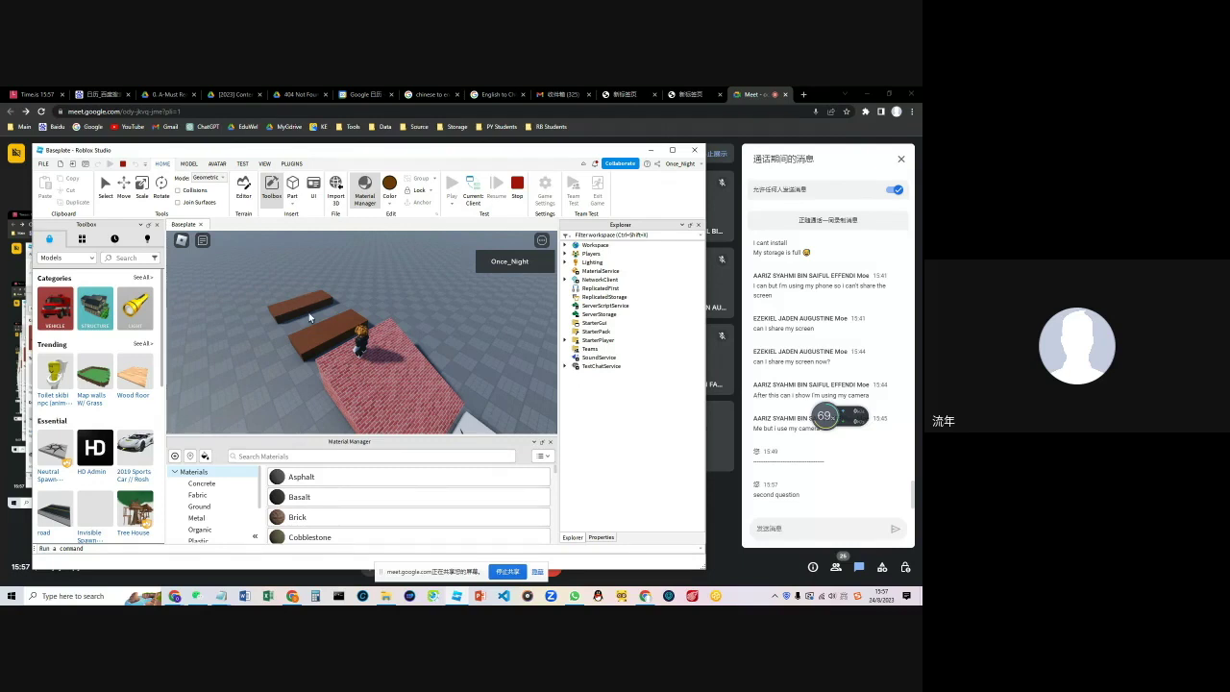
right_drag(309, 312, 343, 301)
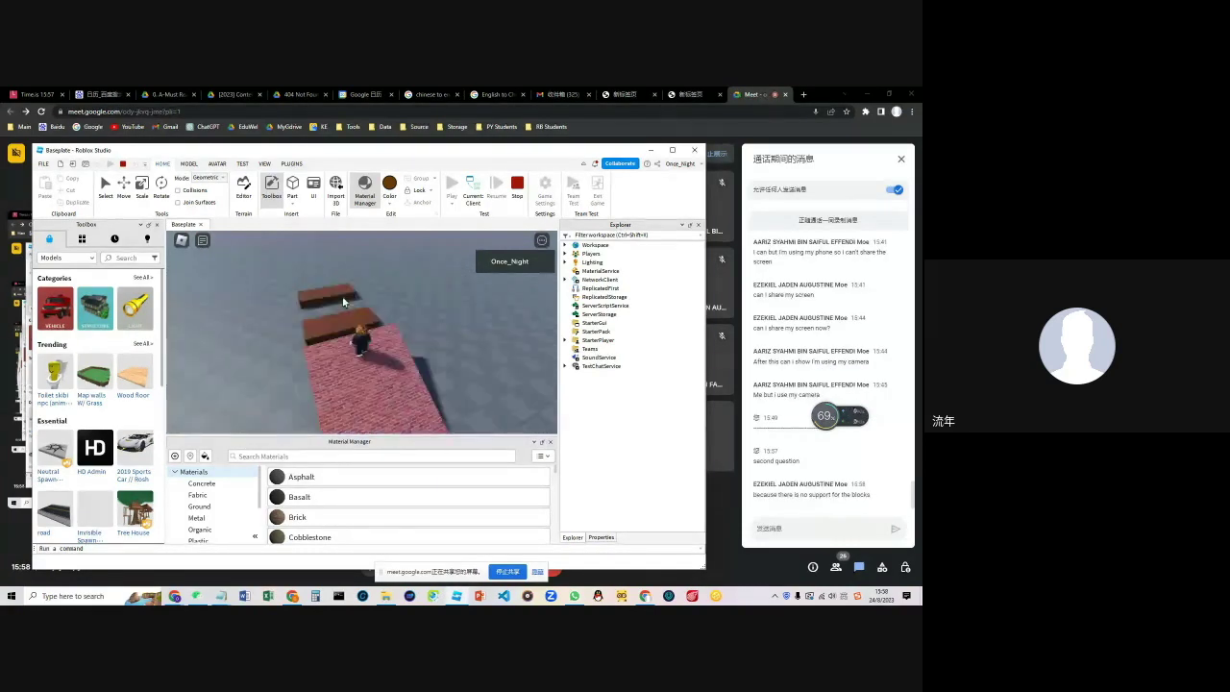
right_drag(343, 301, 343, 301)
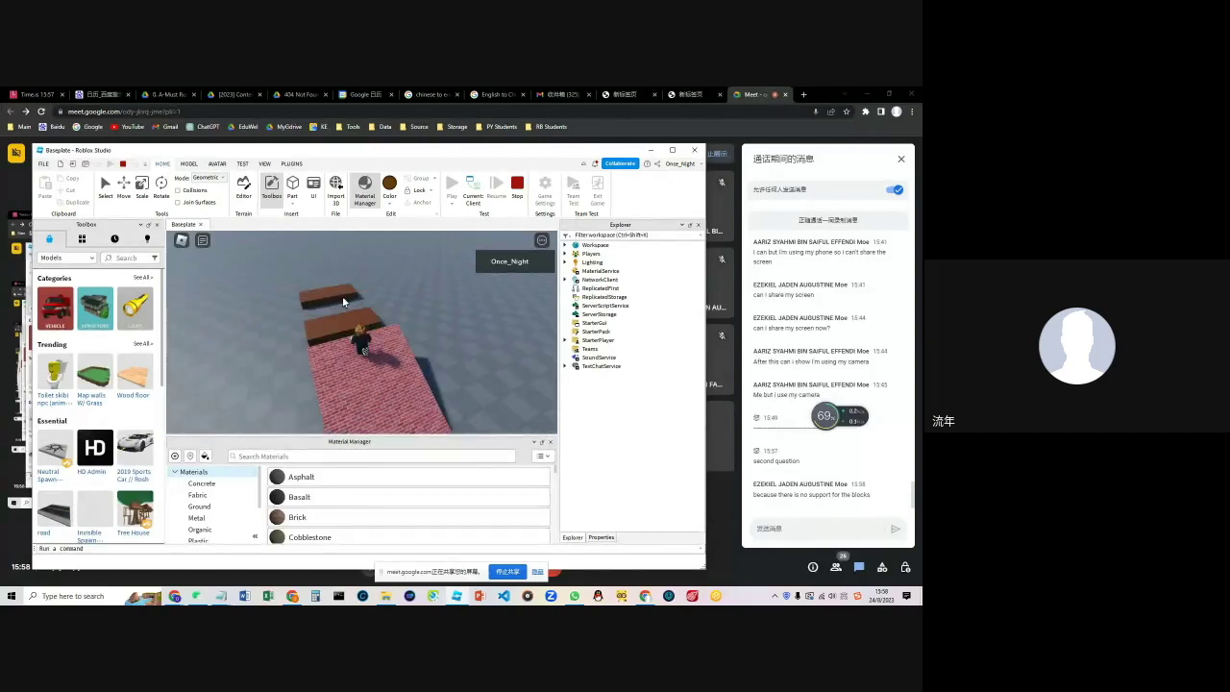
key(w)
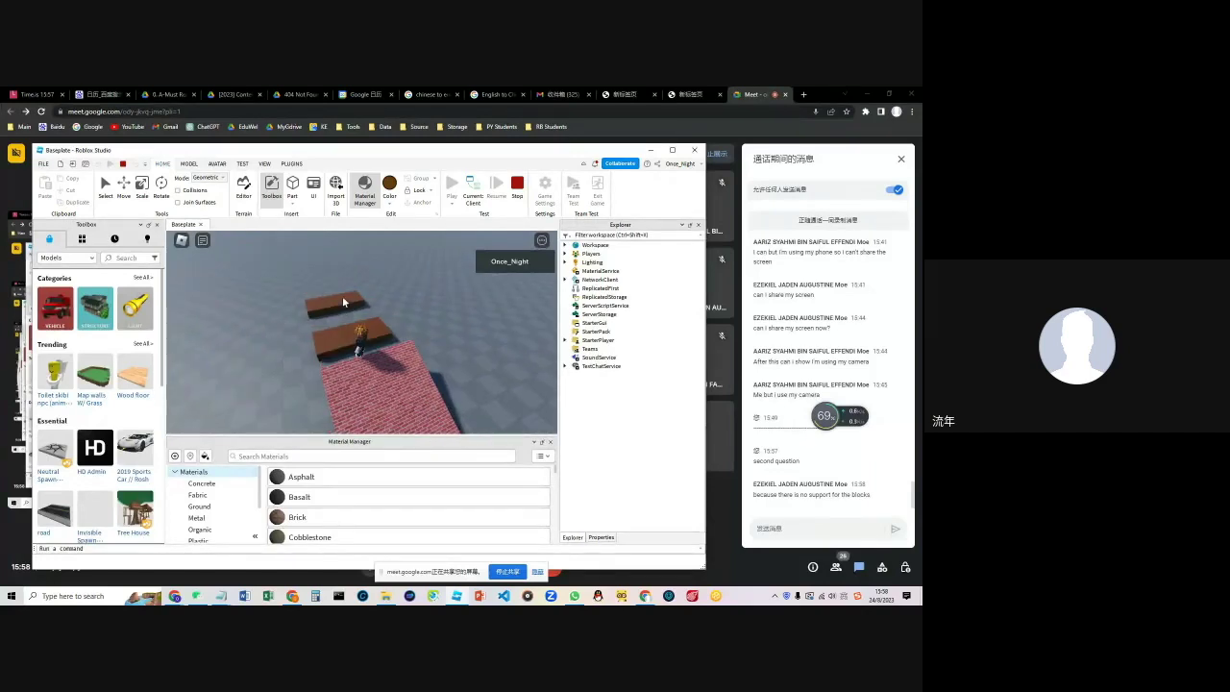
right_drag(343, 300, 343, 301)
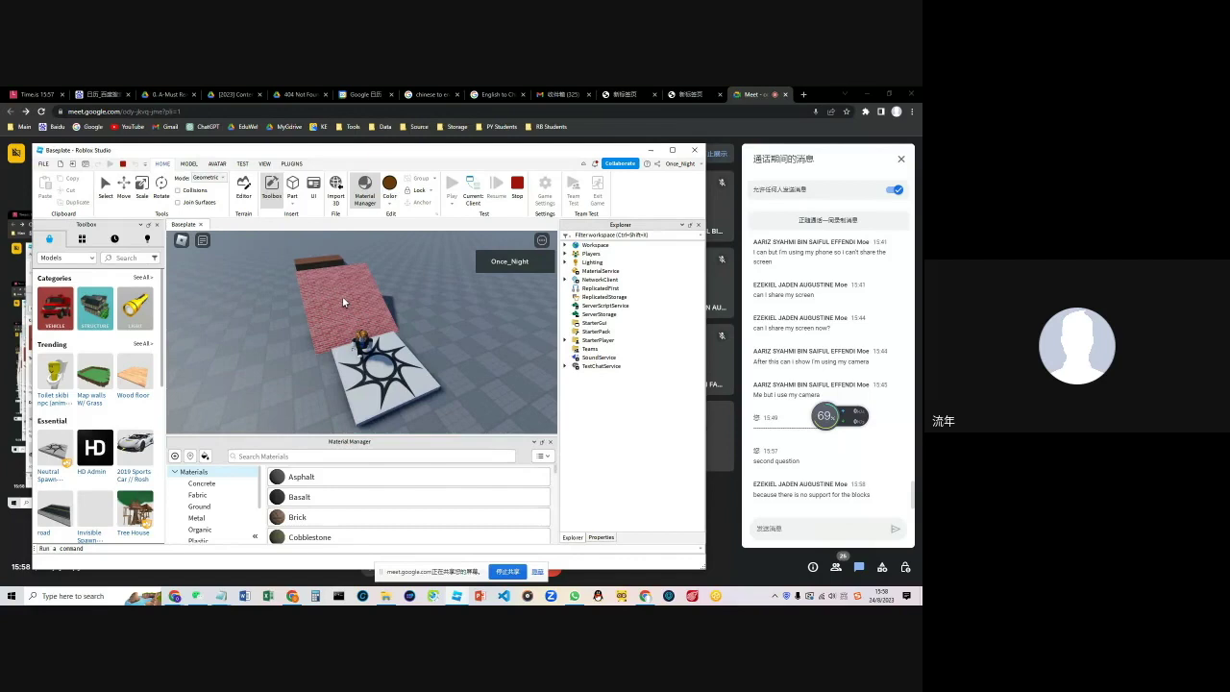
right_drag(343, 301, 343, 302)
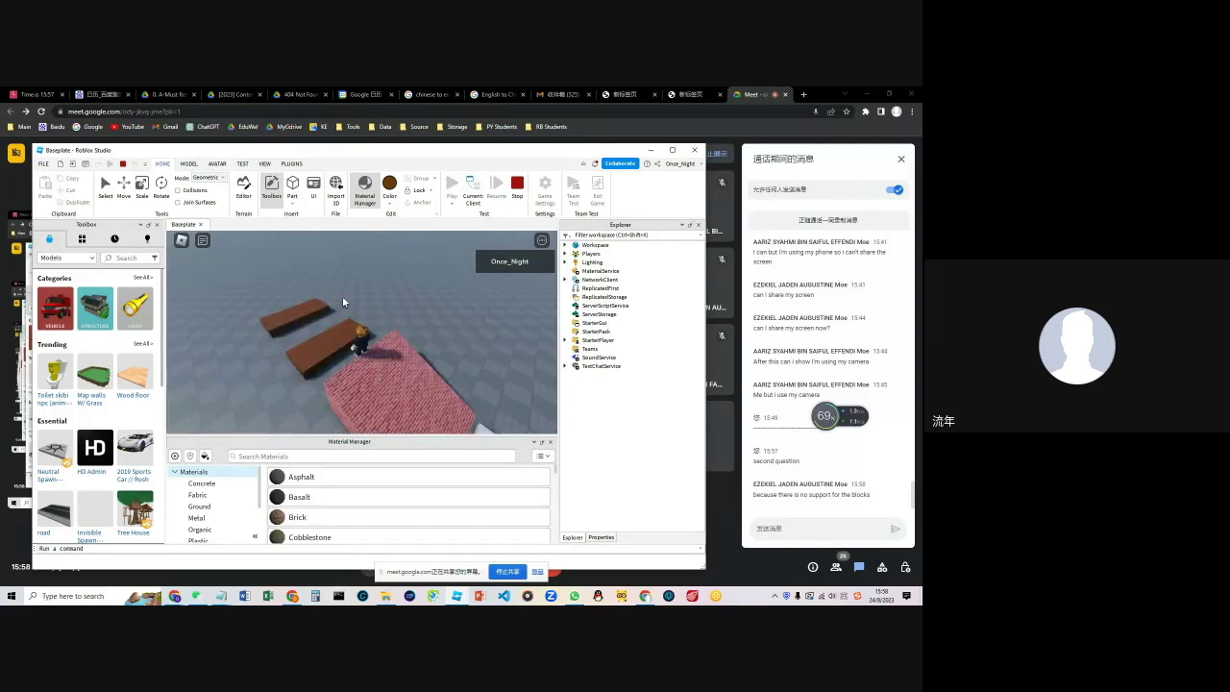
key(s)
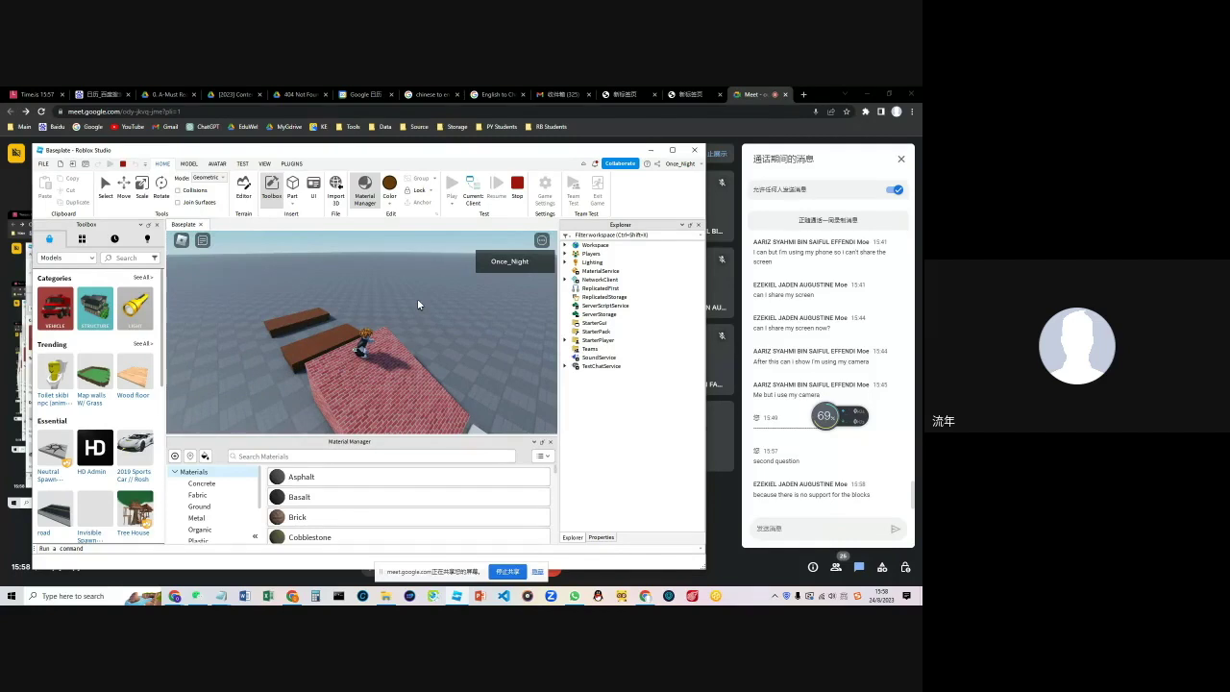
right_drag(417, 303, 417, 303)
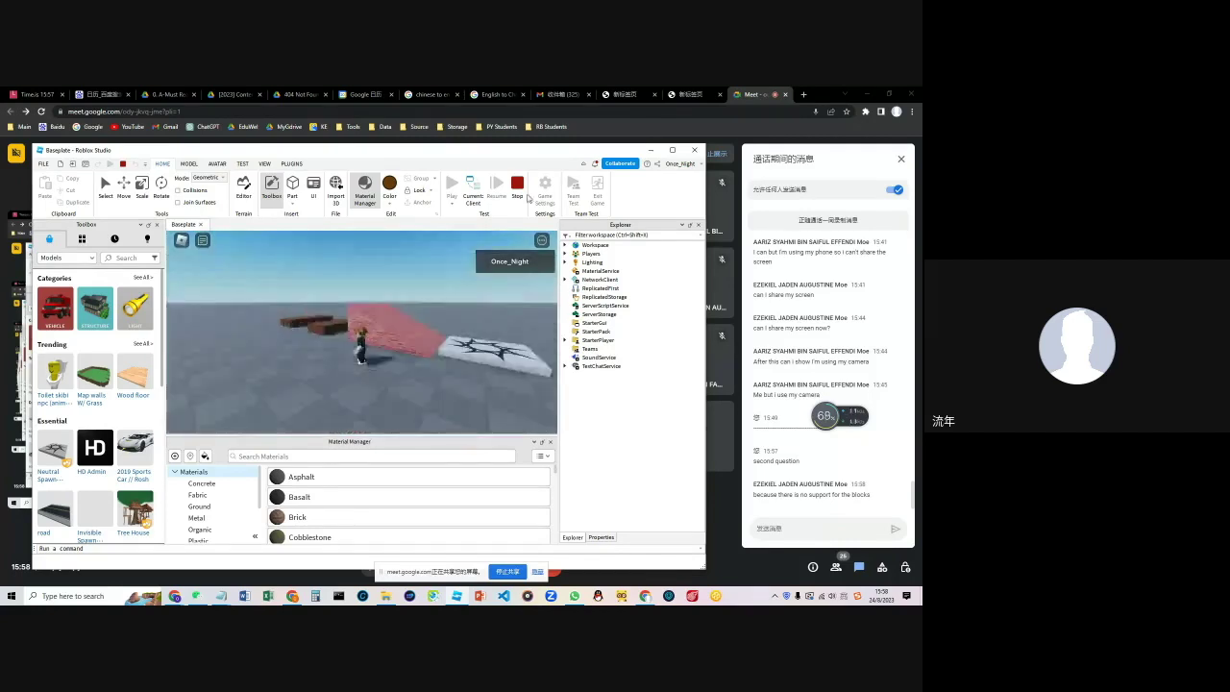
- Stop the play-test and zoom the editor view in and out
click(517, 192)
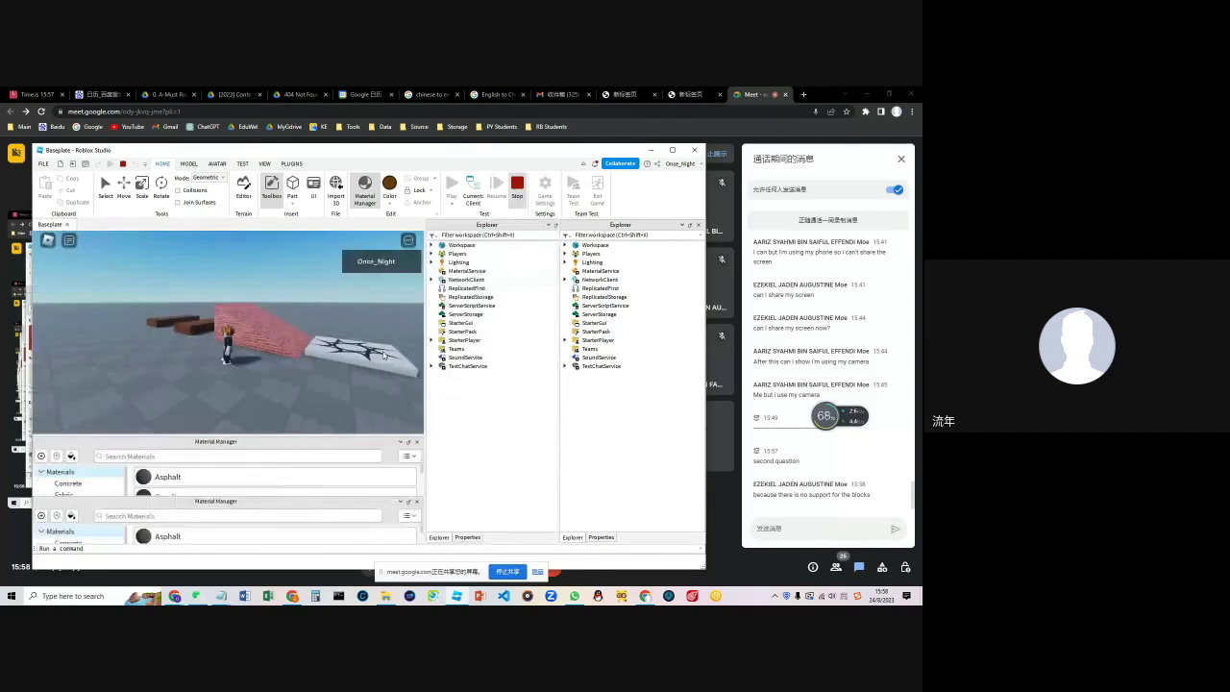
scroll(411, 323, up, 3)
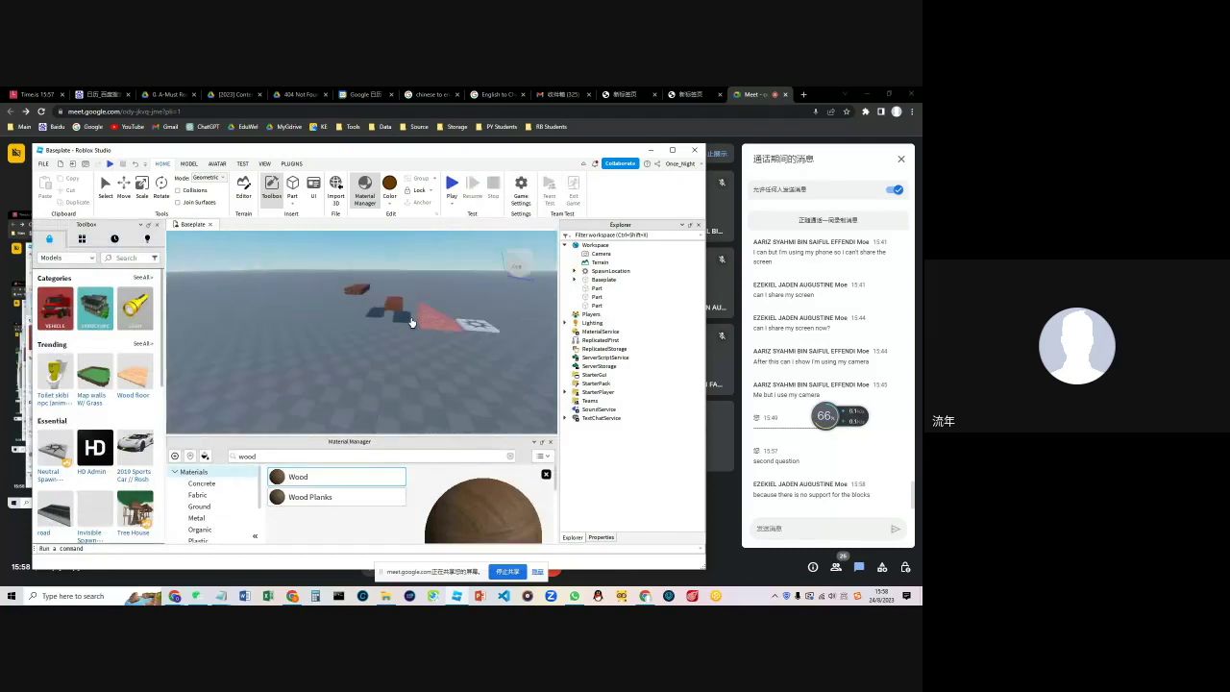
scroll(411, 323, up, 5)
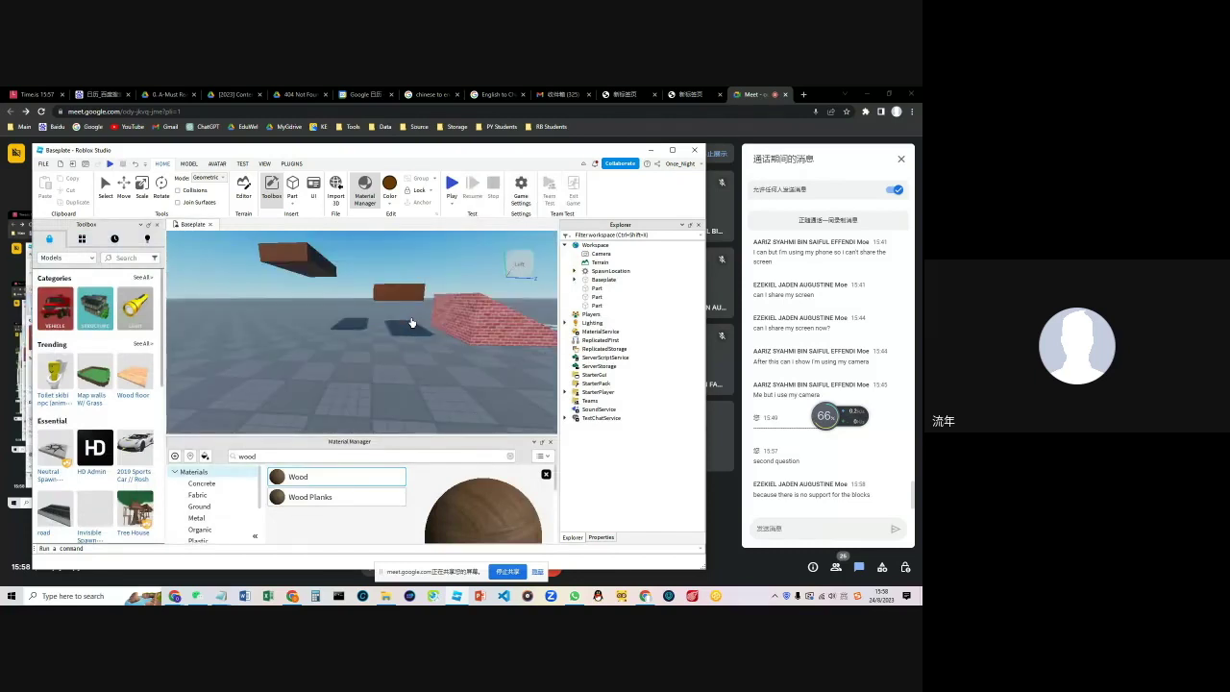
scroll(411, 323, down, 5)
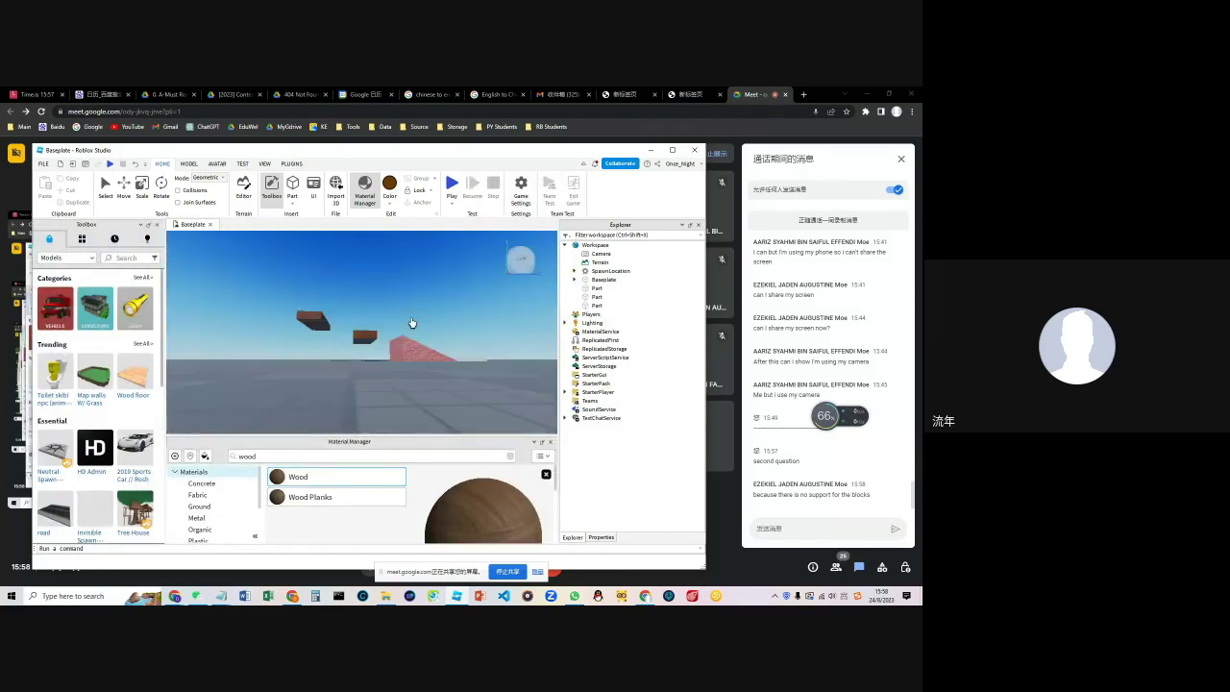
scroll(412, 323, up, 10)
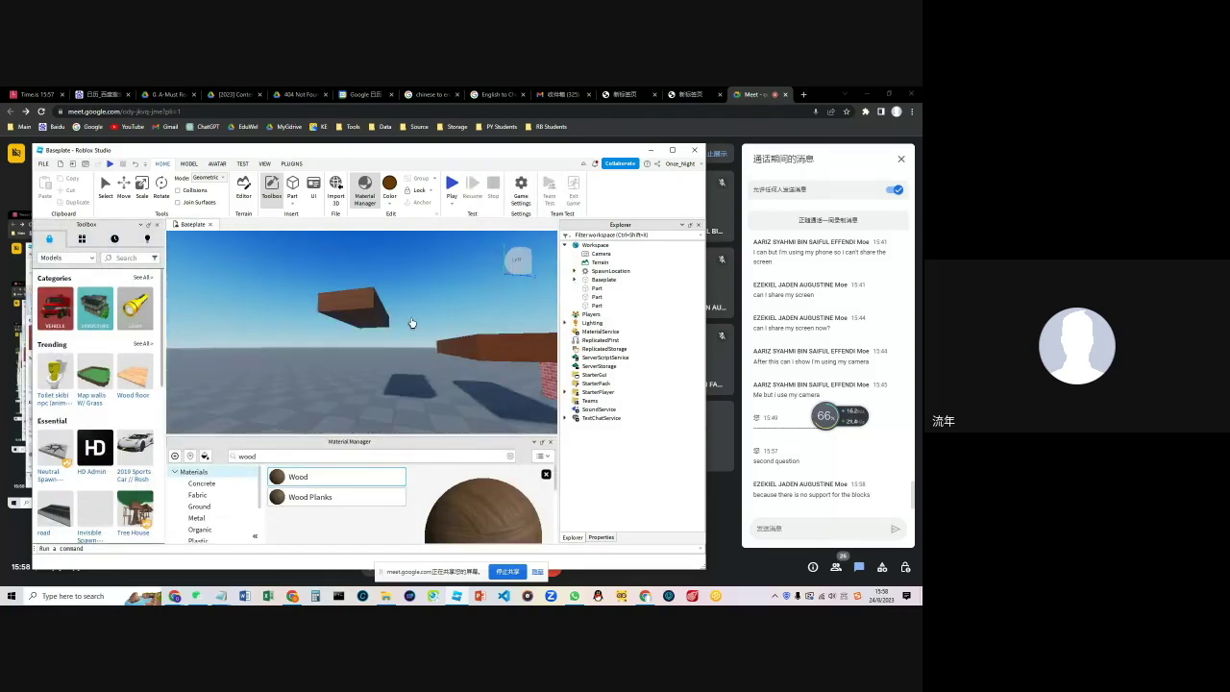
scroll(411, 323, down, 5)
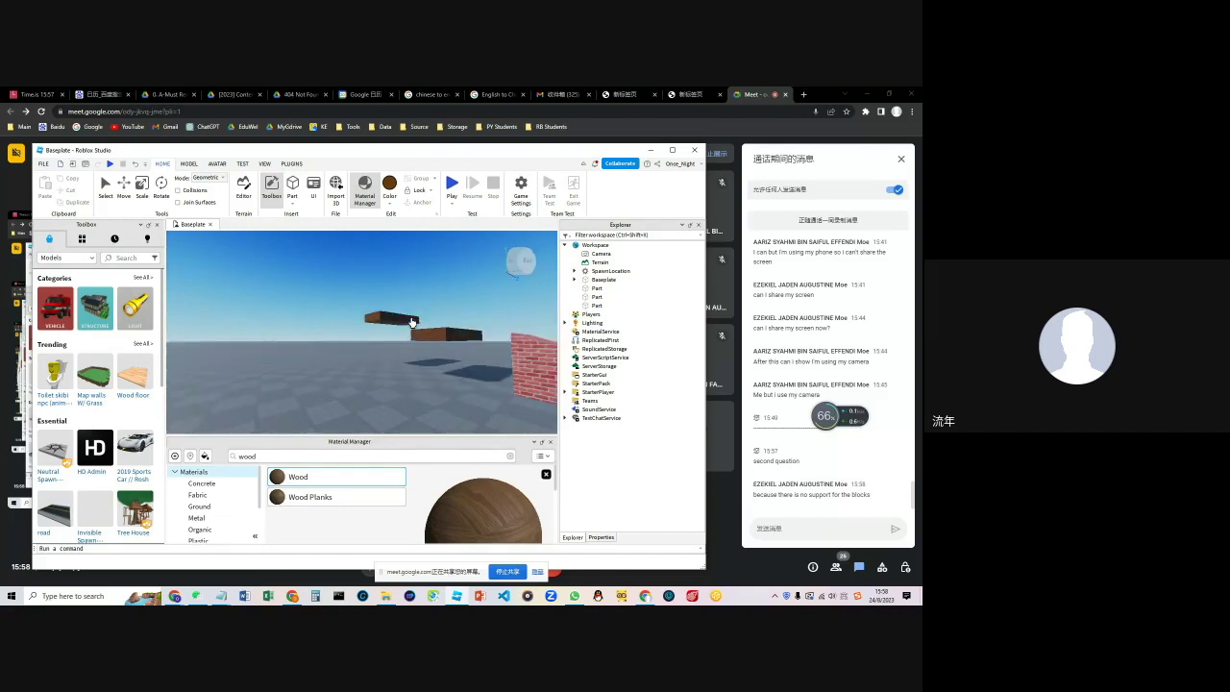
- Orbit and zoom around the brick slab and floating wooden planks to inspect them
right_drag(379, 325, 400, 324)
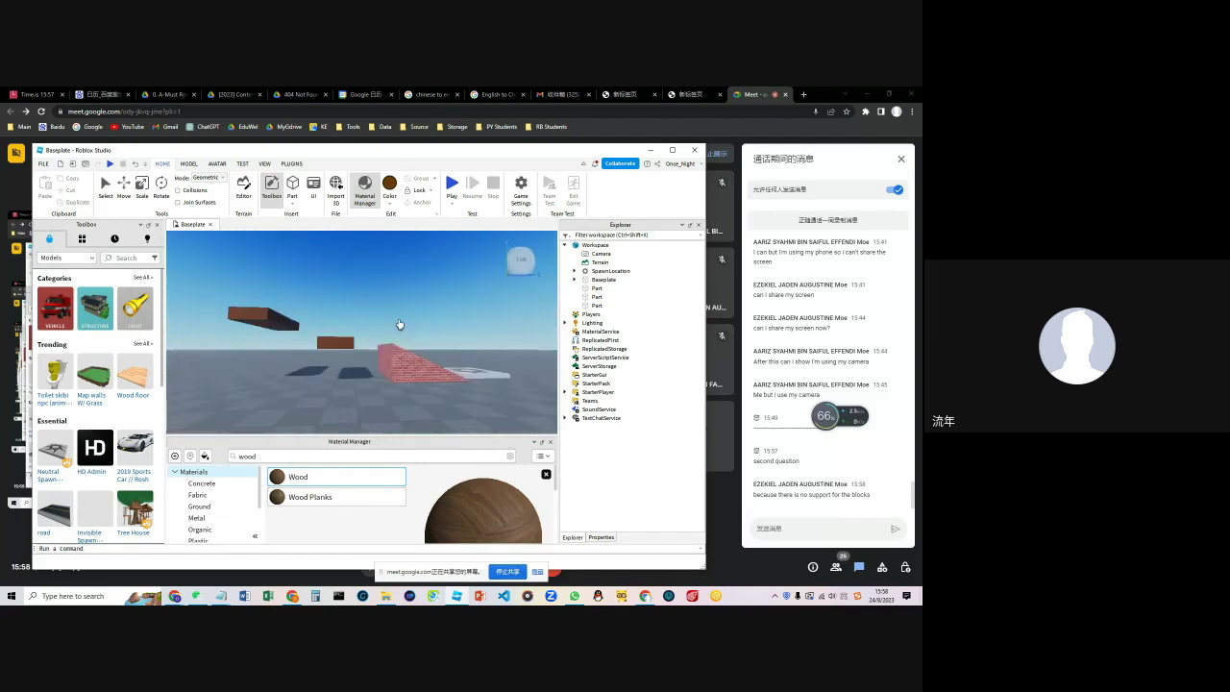
right_drag(400, 324, 425, 351)
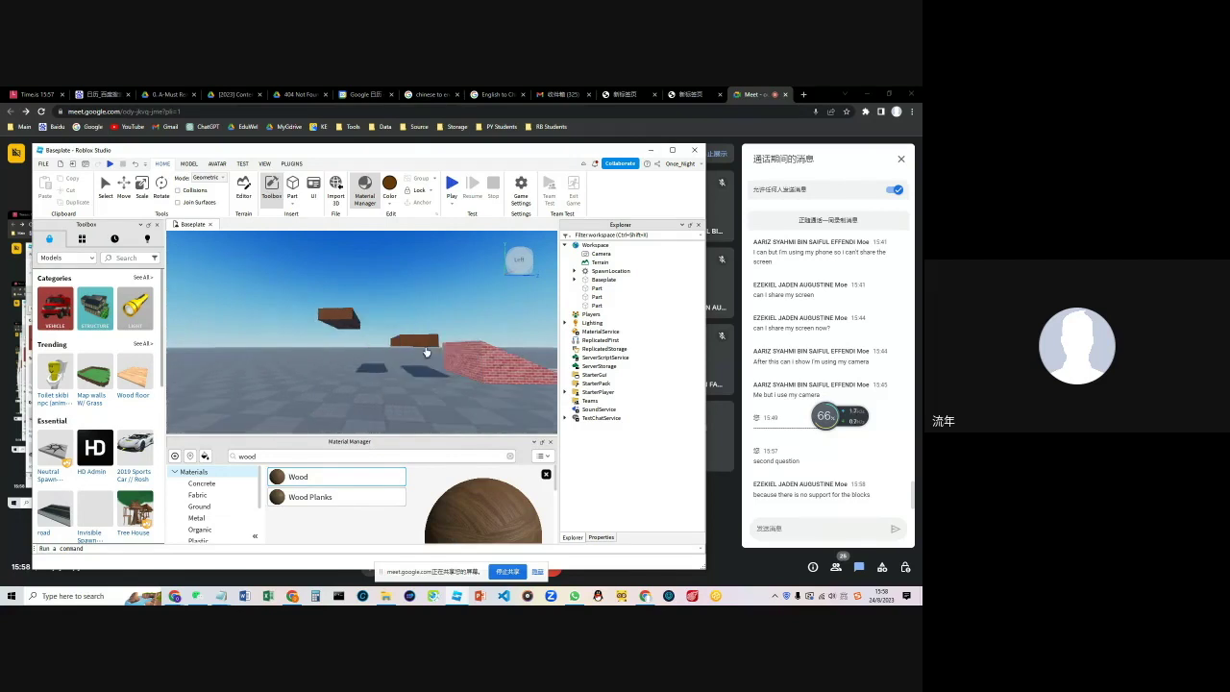
mouse_move(405, 340)
right_down()
mouse_move(374, 319)
mouse_move(416, 331)
right_up()
scroll(416, 330, up, 3)
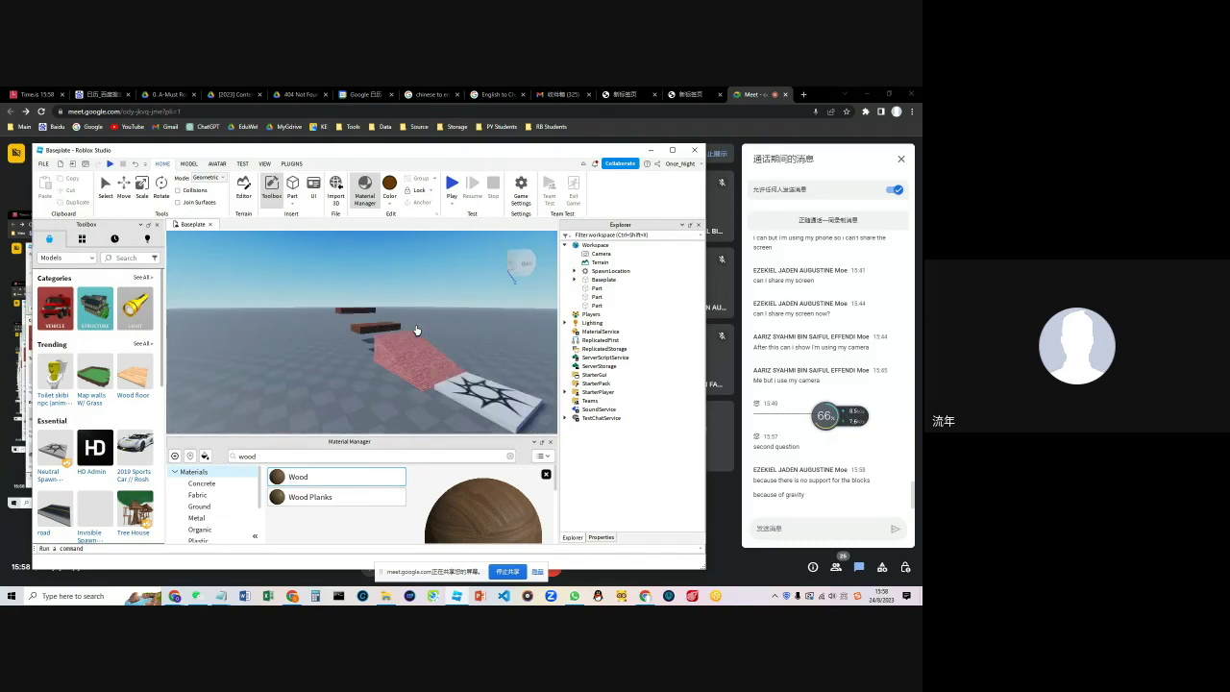
scroll(416, 330, up, 5)
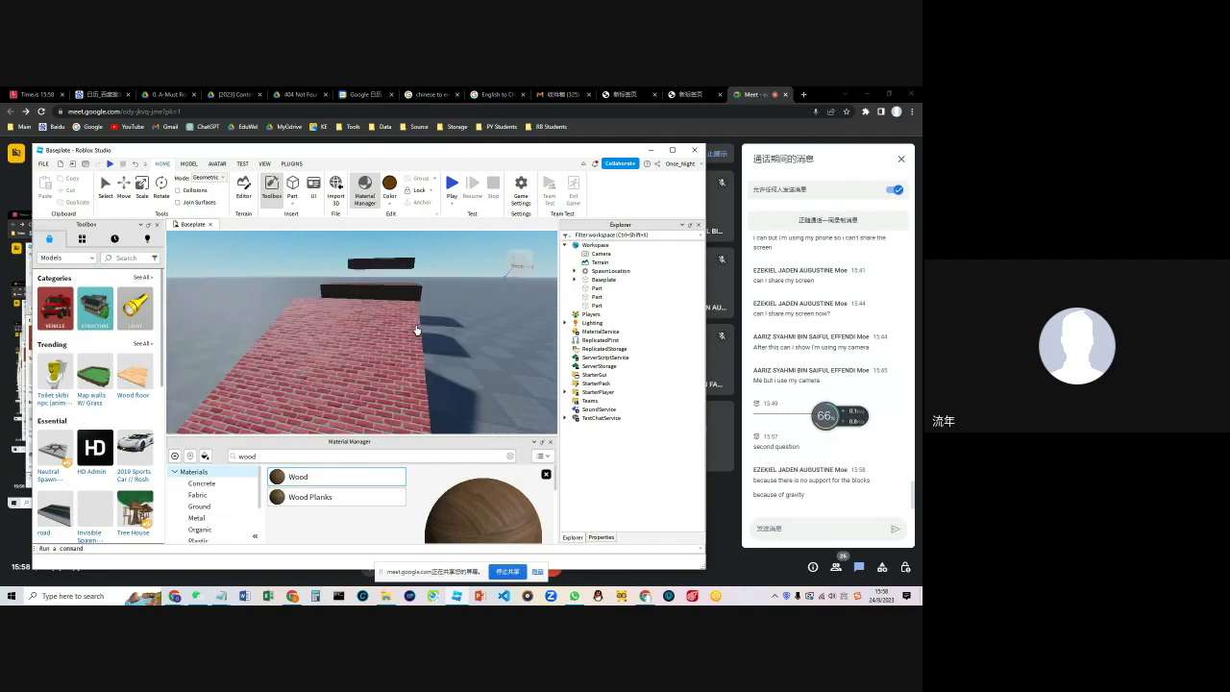
right_drag(416, 331, 416, 330)
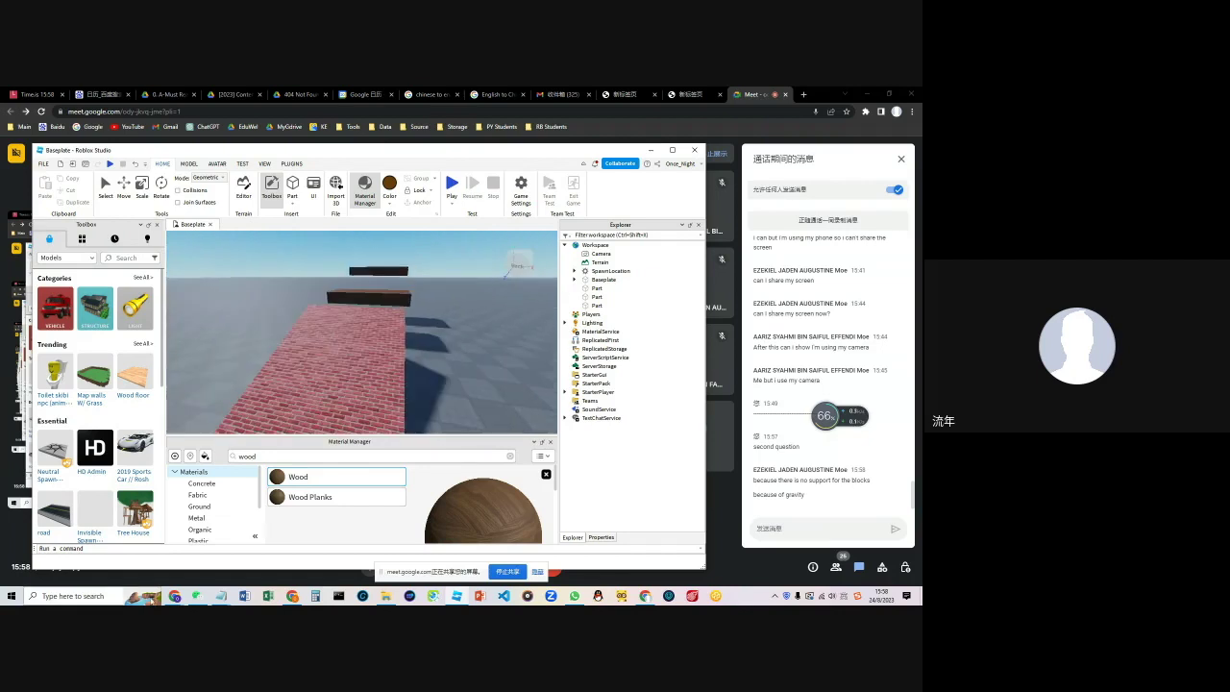
- Copy the latest chat sender's name from Meet into entry 2 of the Notepad exercise notes
mouse_move(221, 595)
click(280, 563)
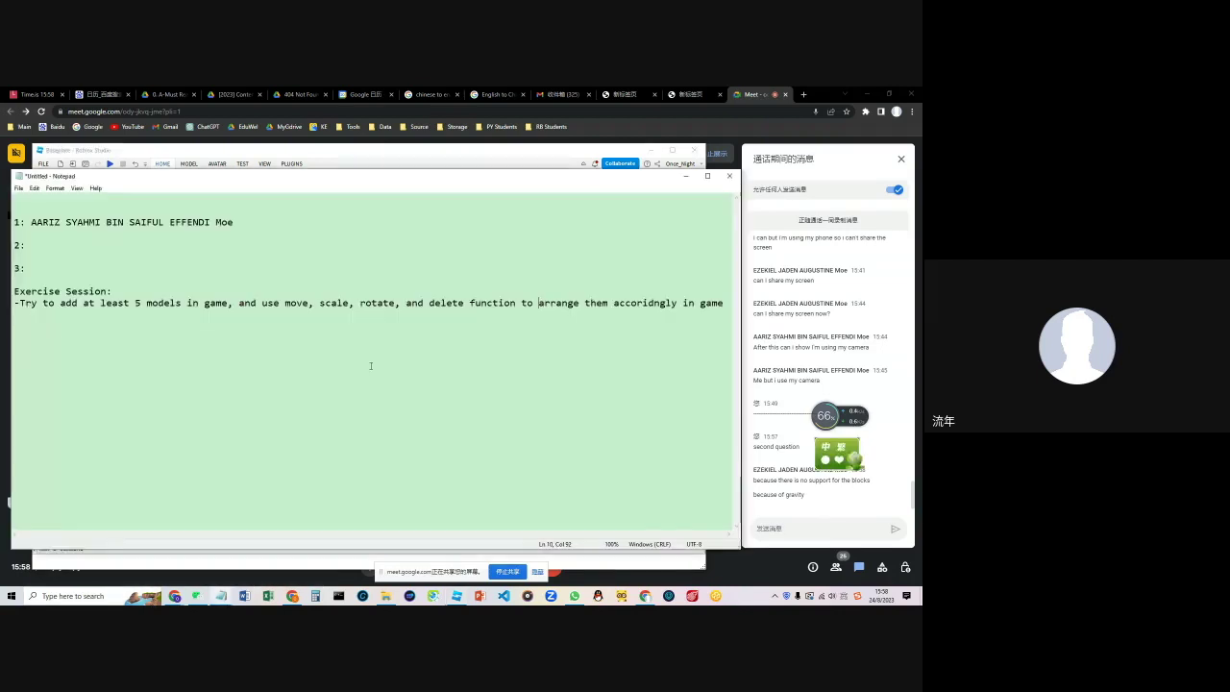
drag(753, 469, 830, 471)
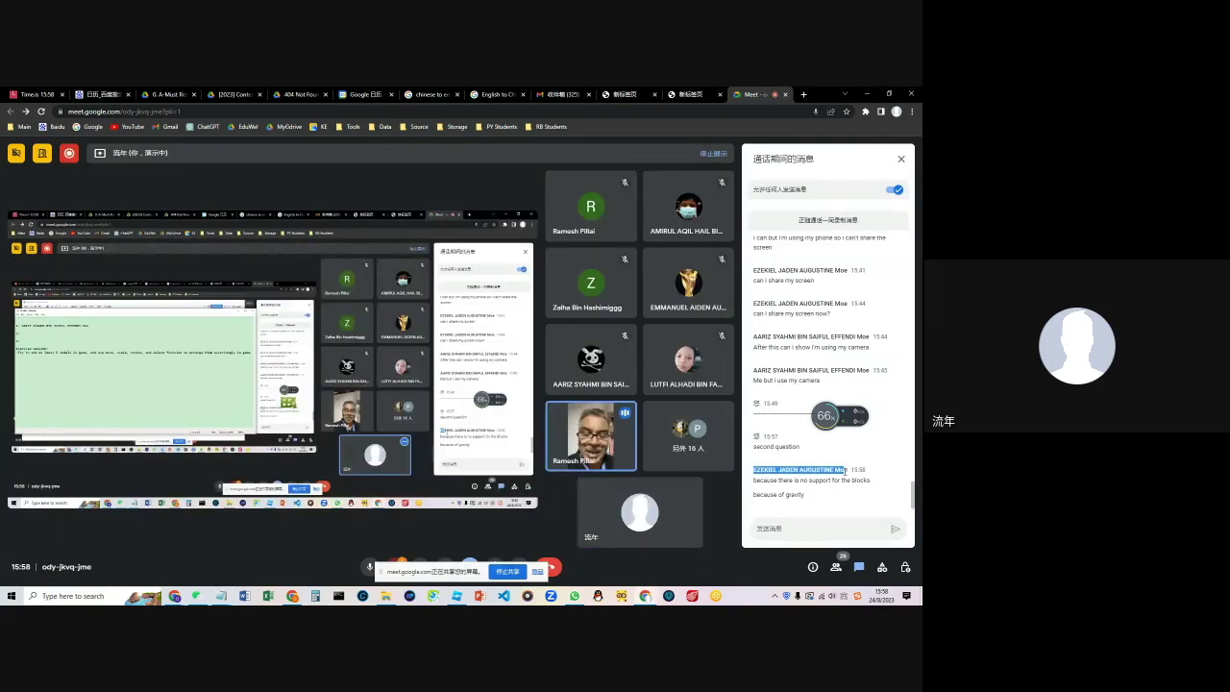
right_click(830, 473)
click(751, 477)
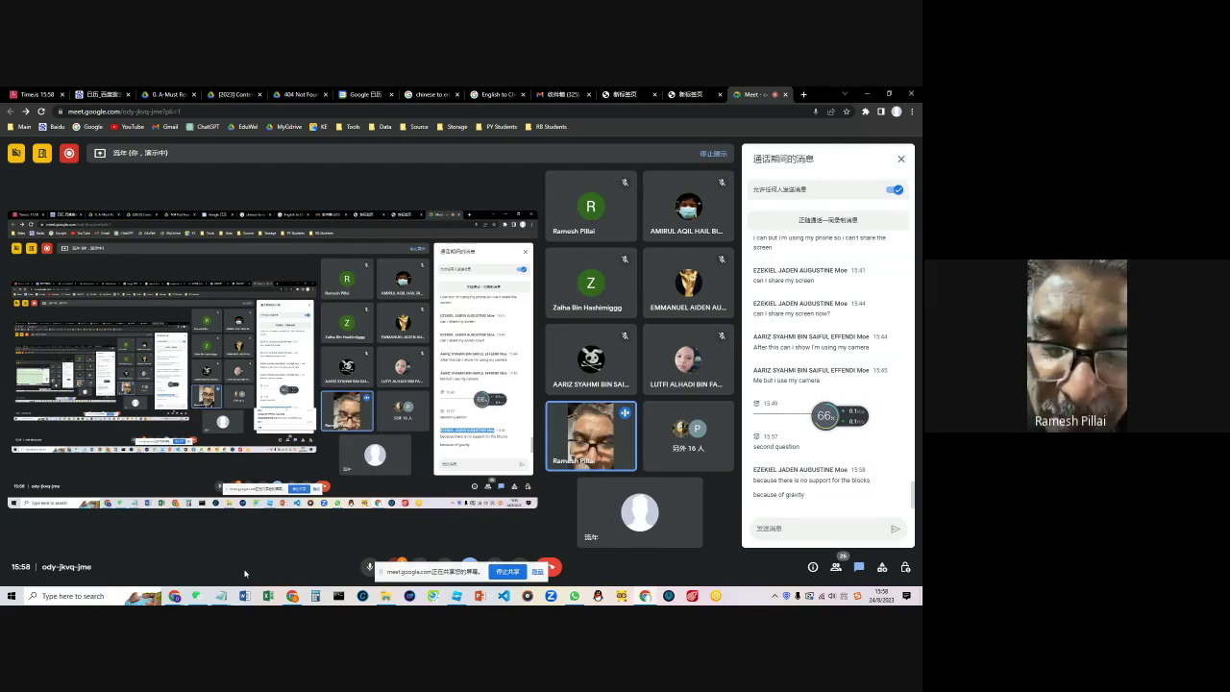
click(221, 595)
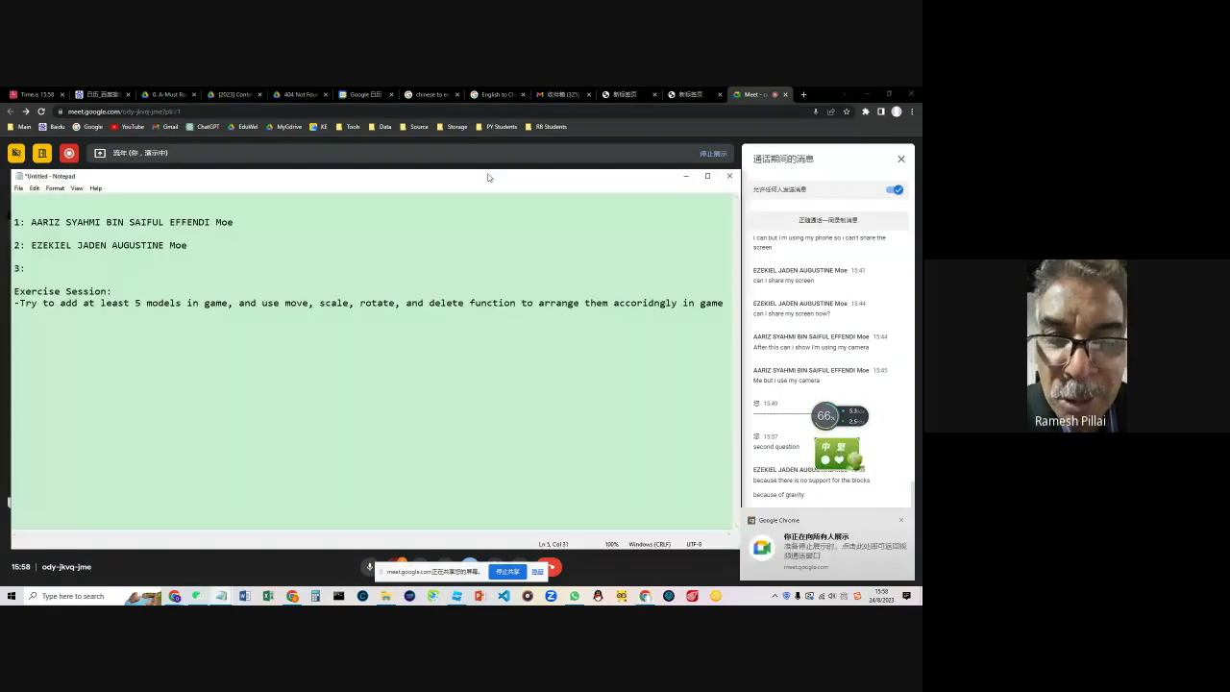
key(alt+Tab)
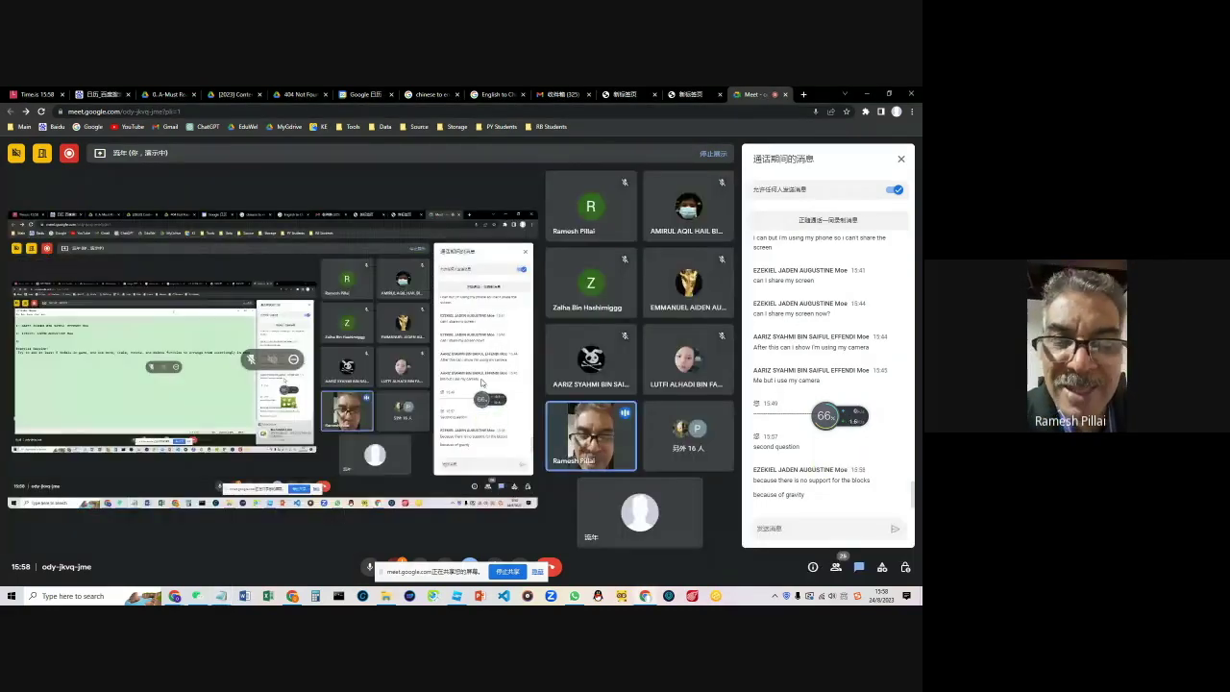
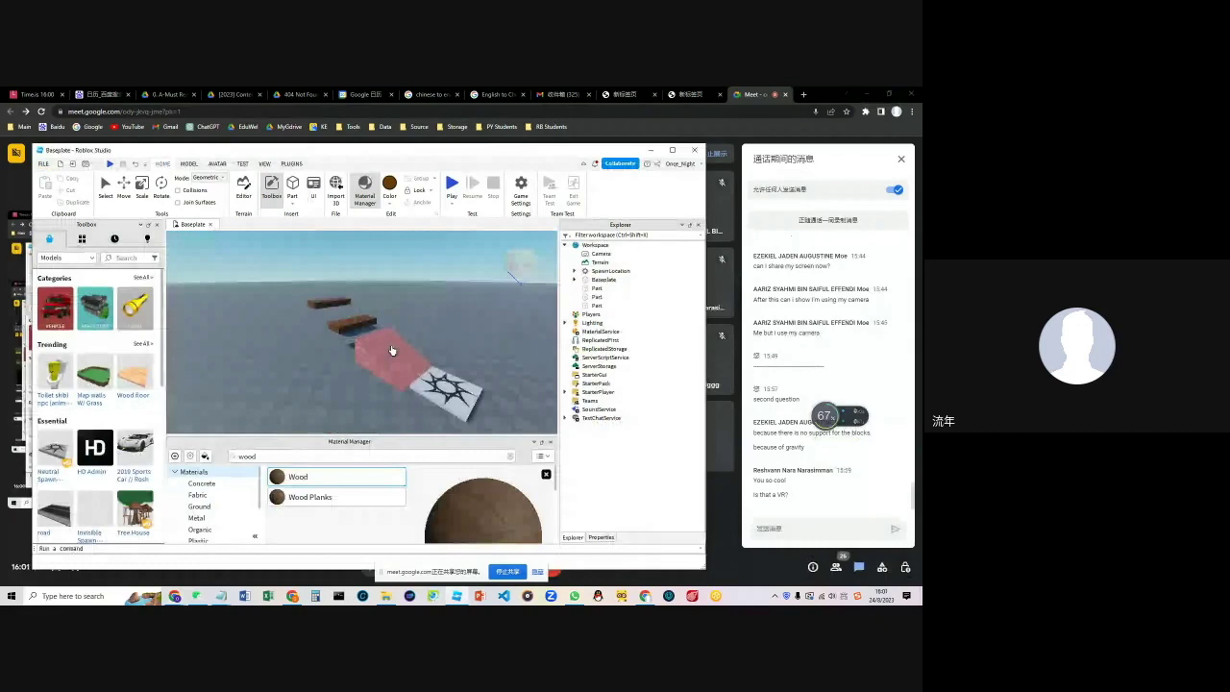
key(w)
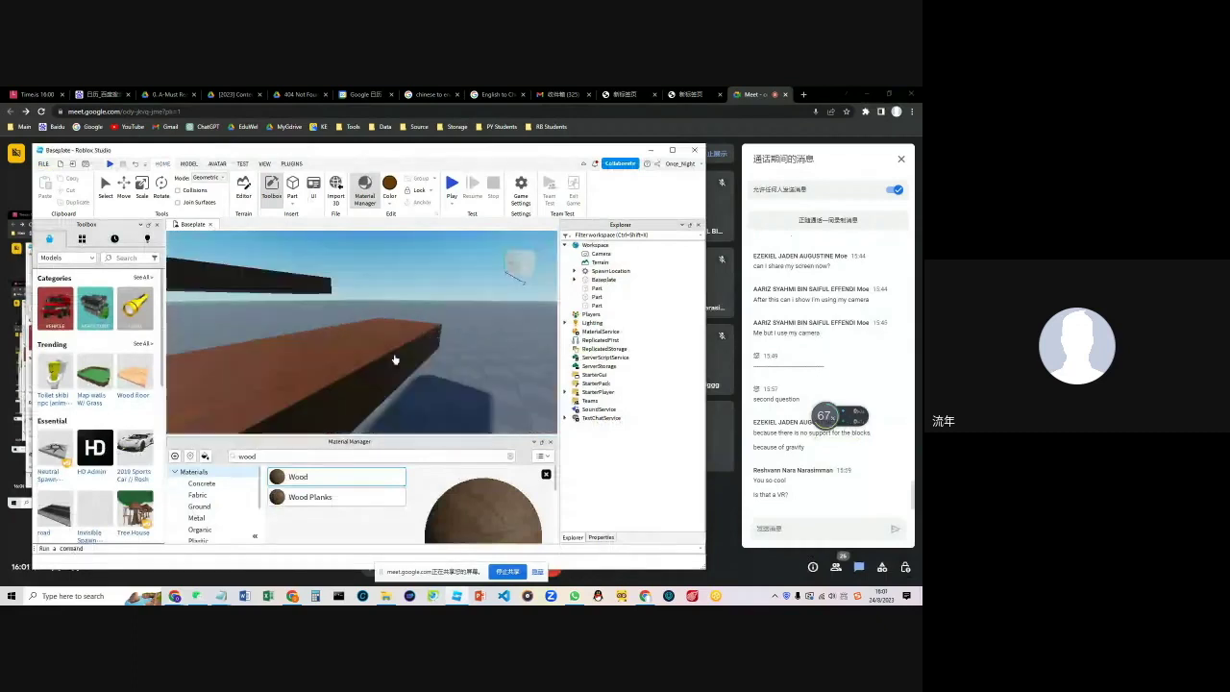
key(s)
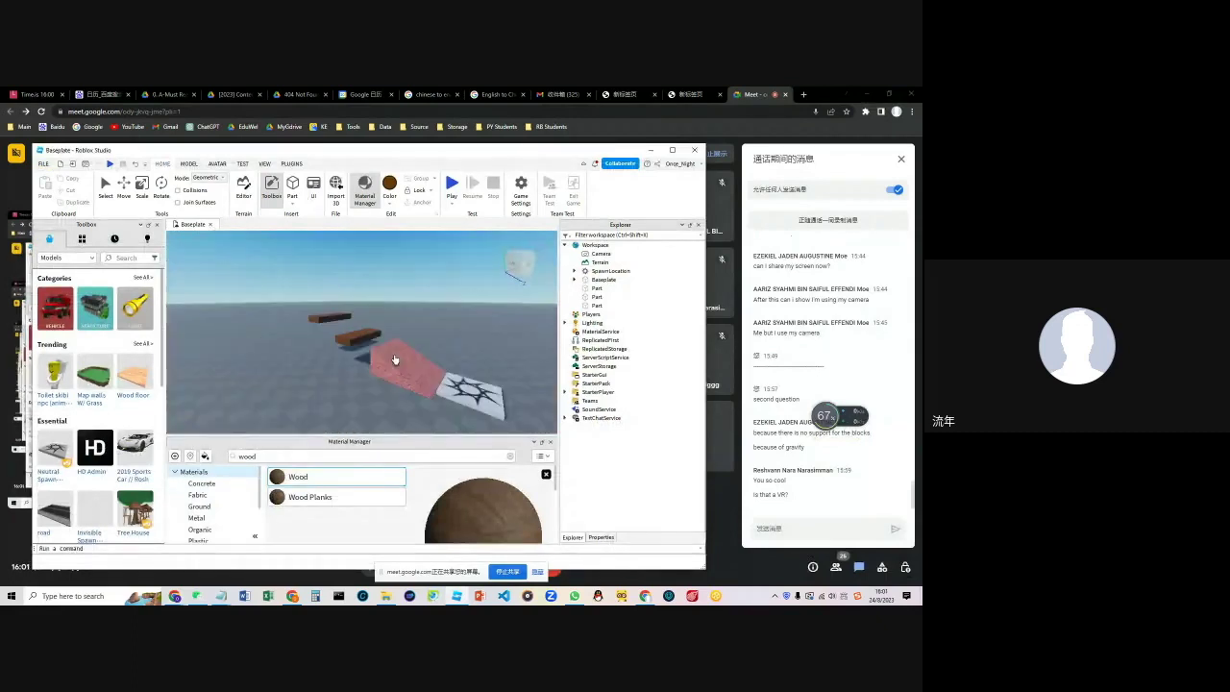
key(w)
key(s)
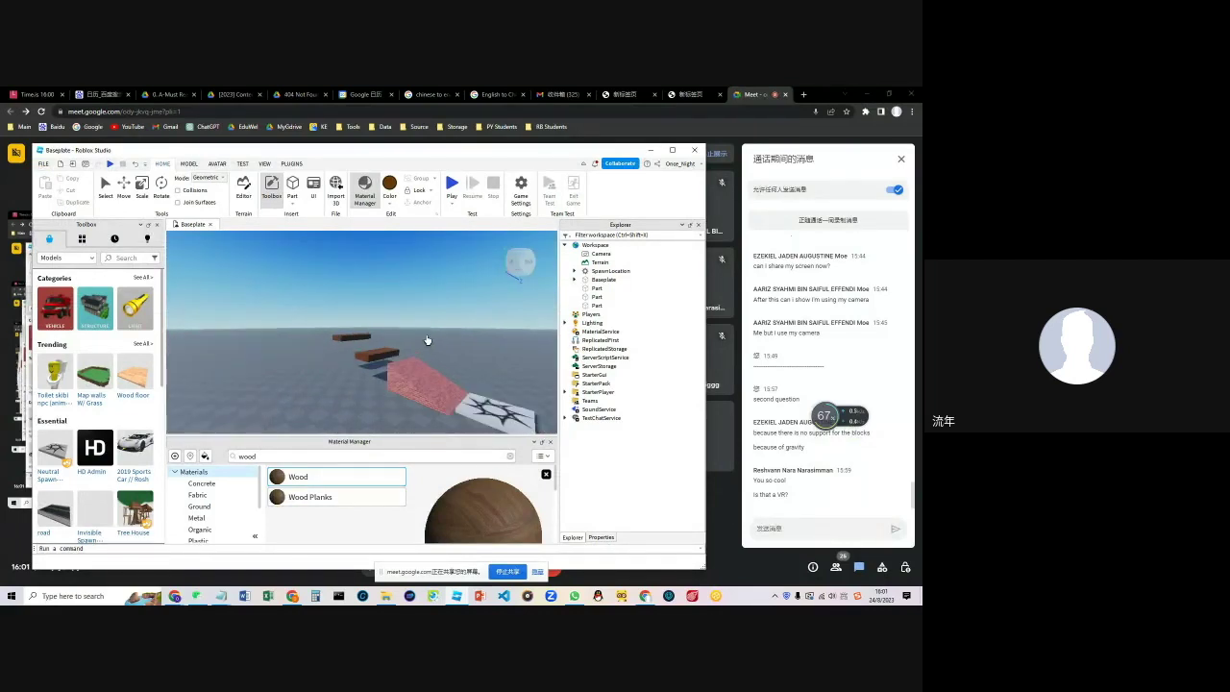
key(w)
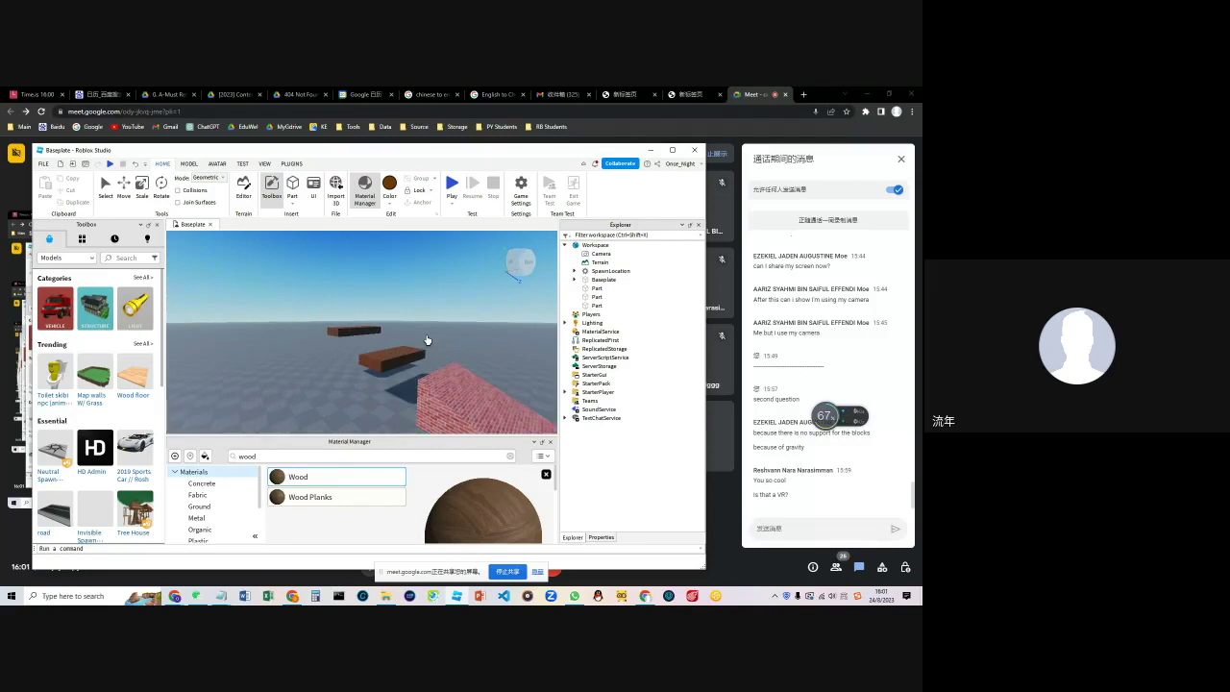
key(d)
key(d)
scroll(387, 320, down, 5)
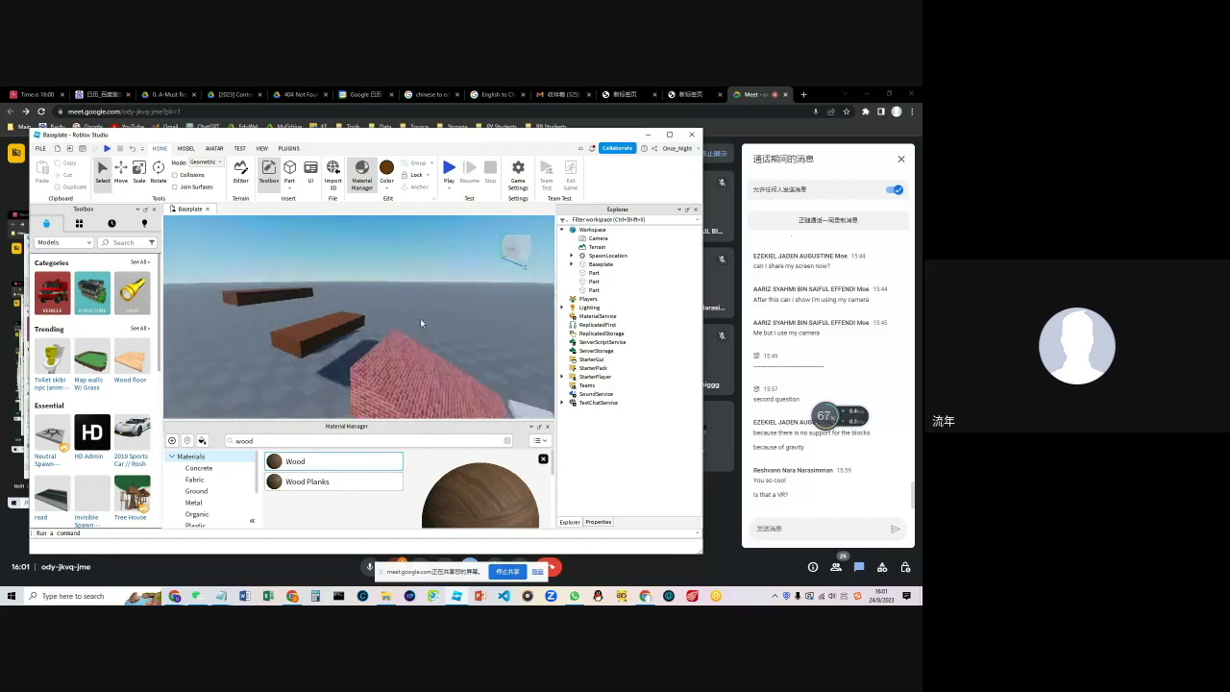
scroll(420, 318, up, 2)
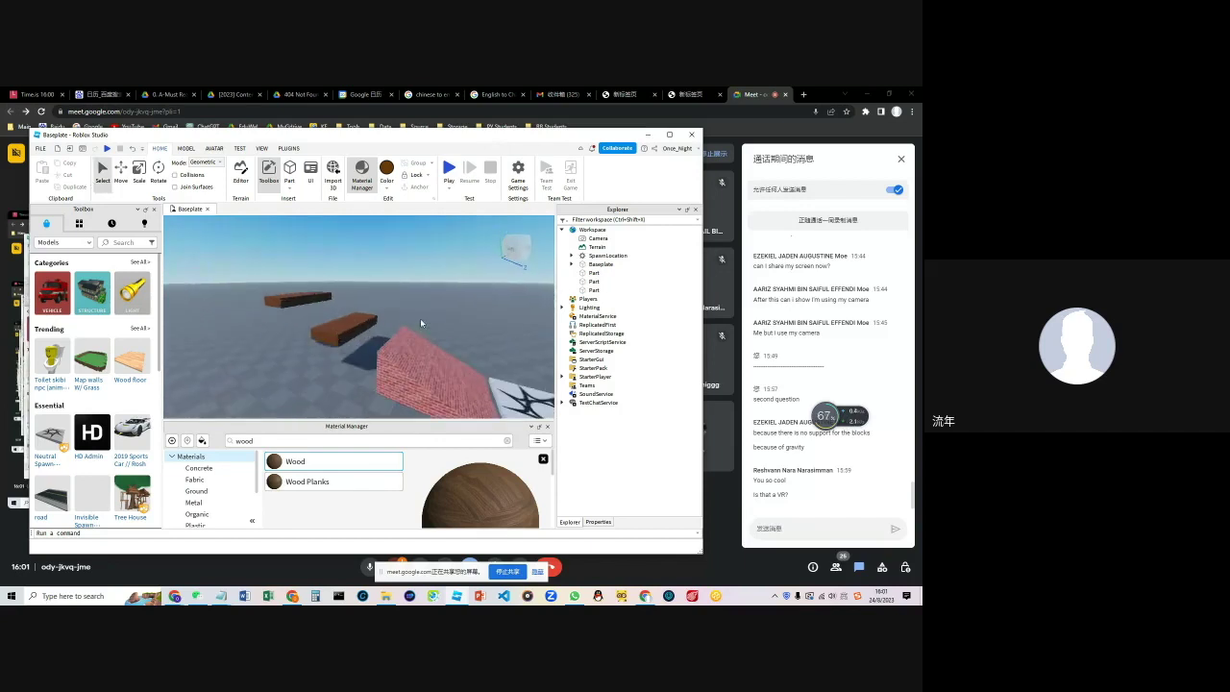
scroll(420, 318, down, 1)
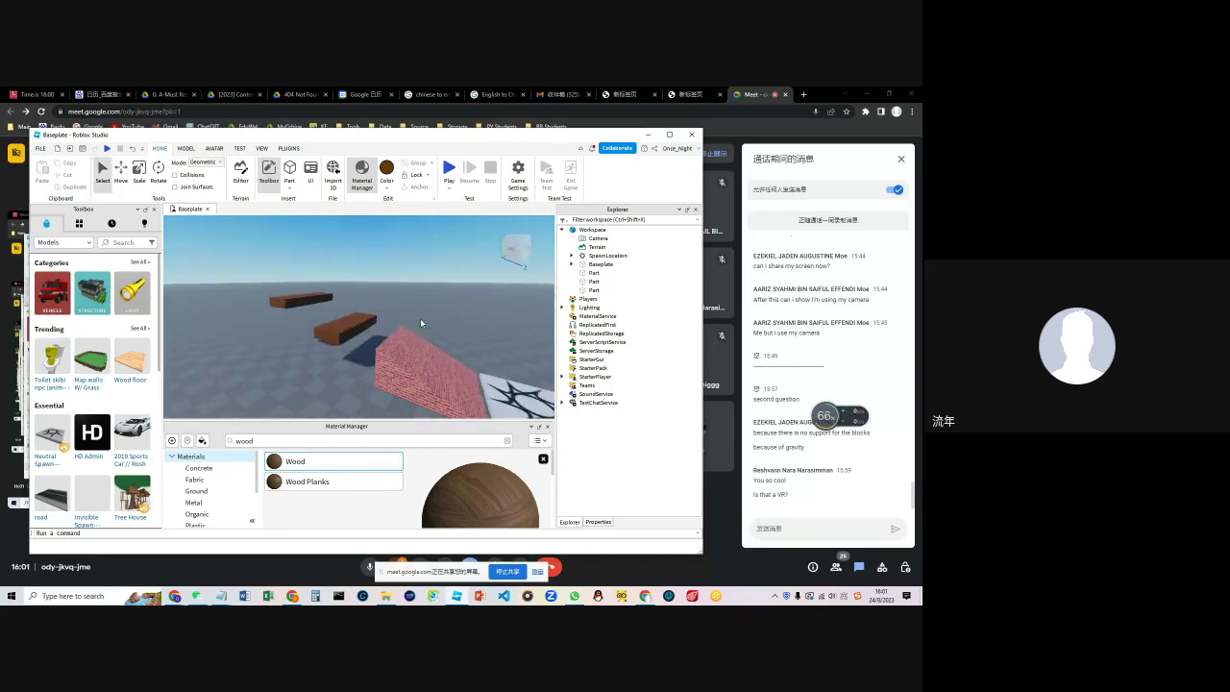
scroll(420, 323, down, 1)
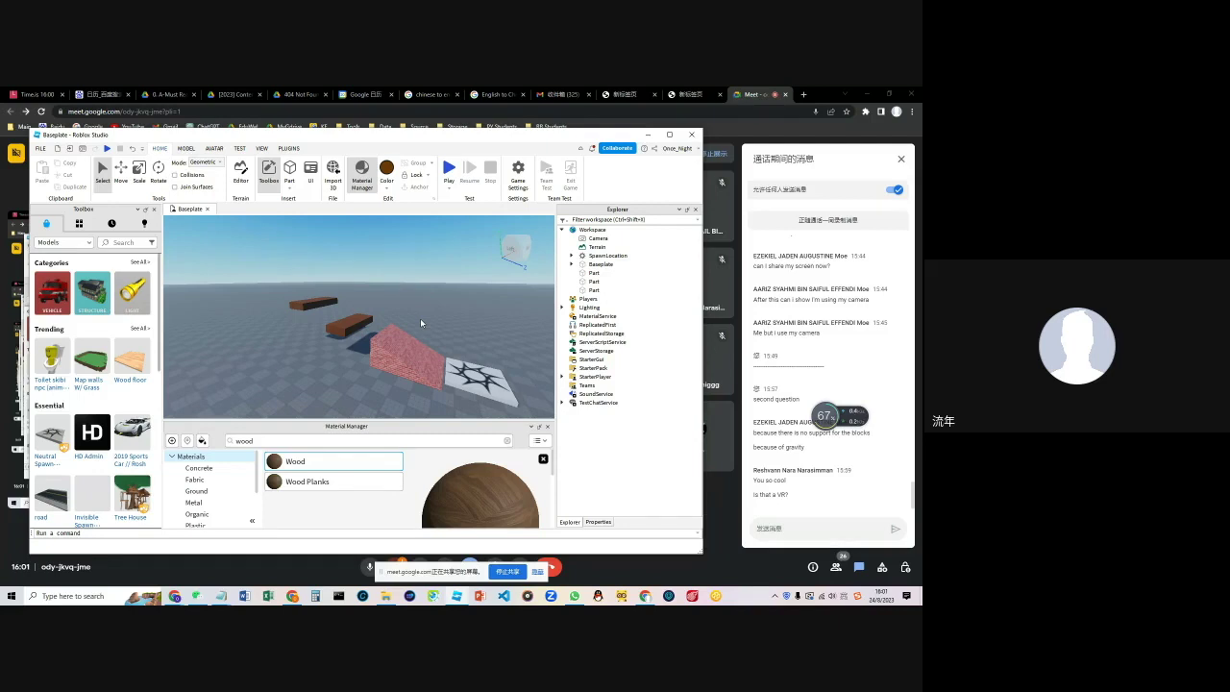
- Anchor the upper wooden plank so it stays fixed in mid-air
click(334, 313)
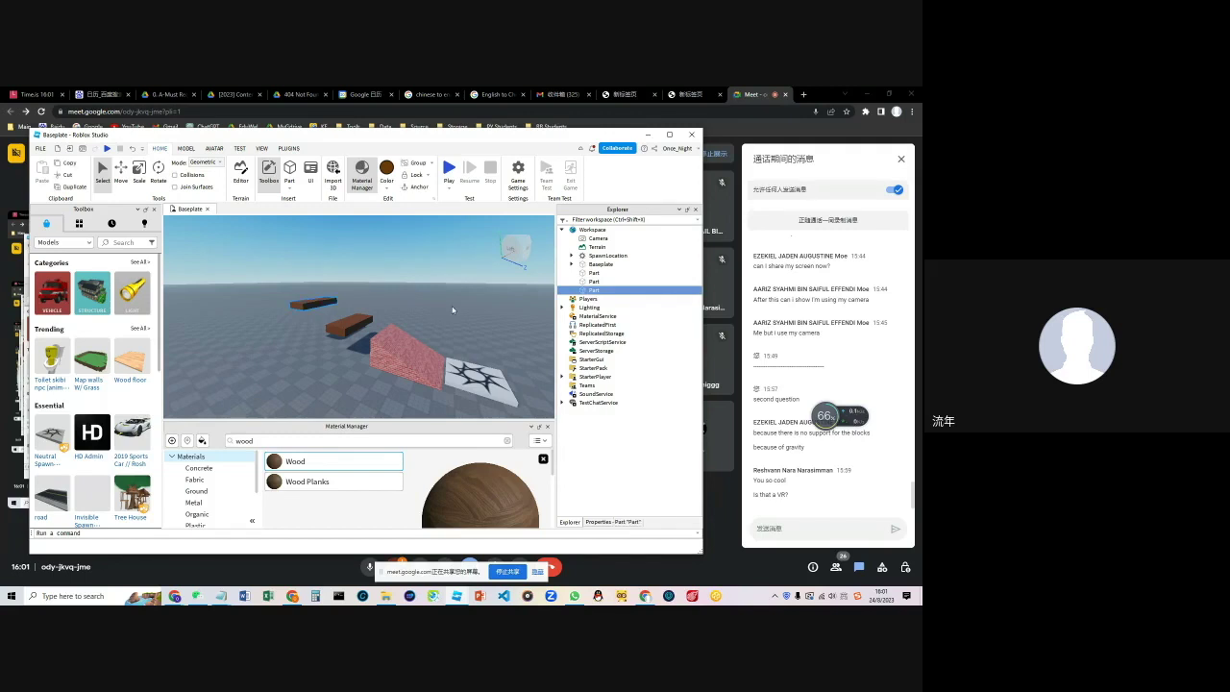
click(336, 294)
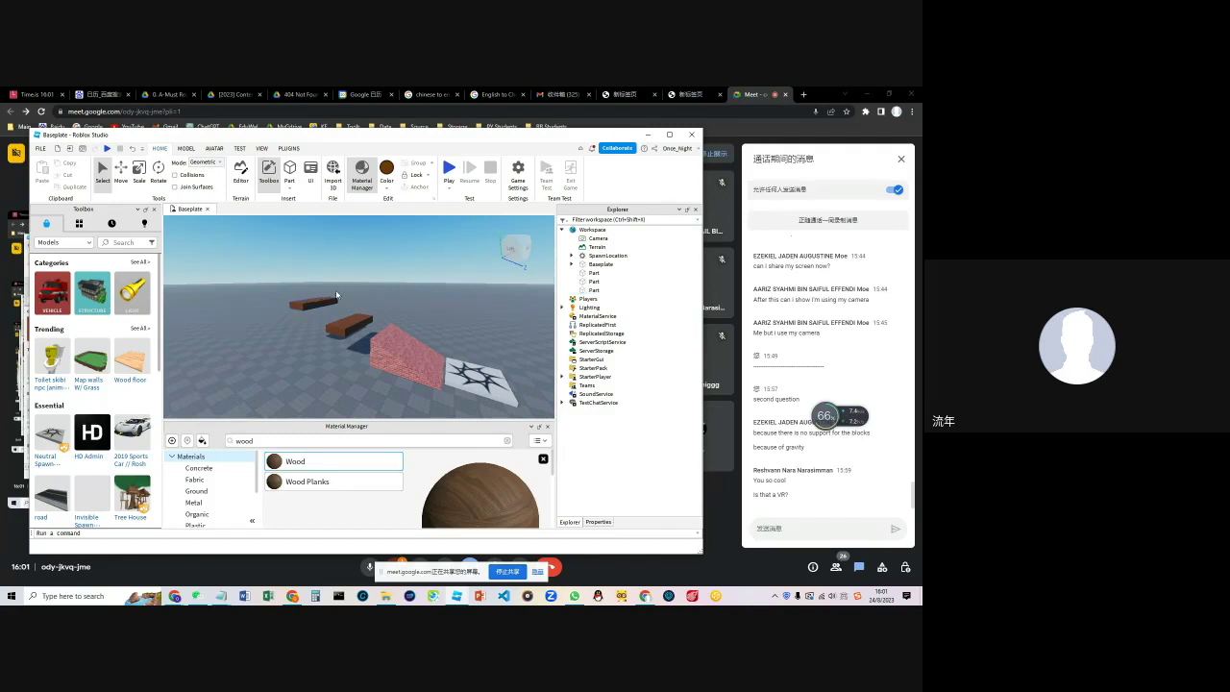
right_drag(337, 295, 369, 264)
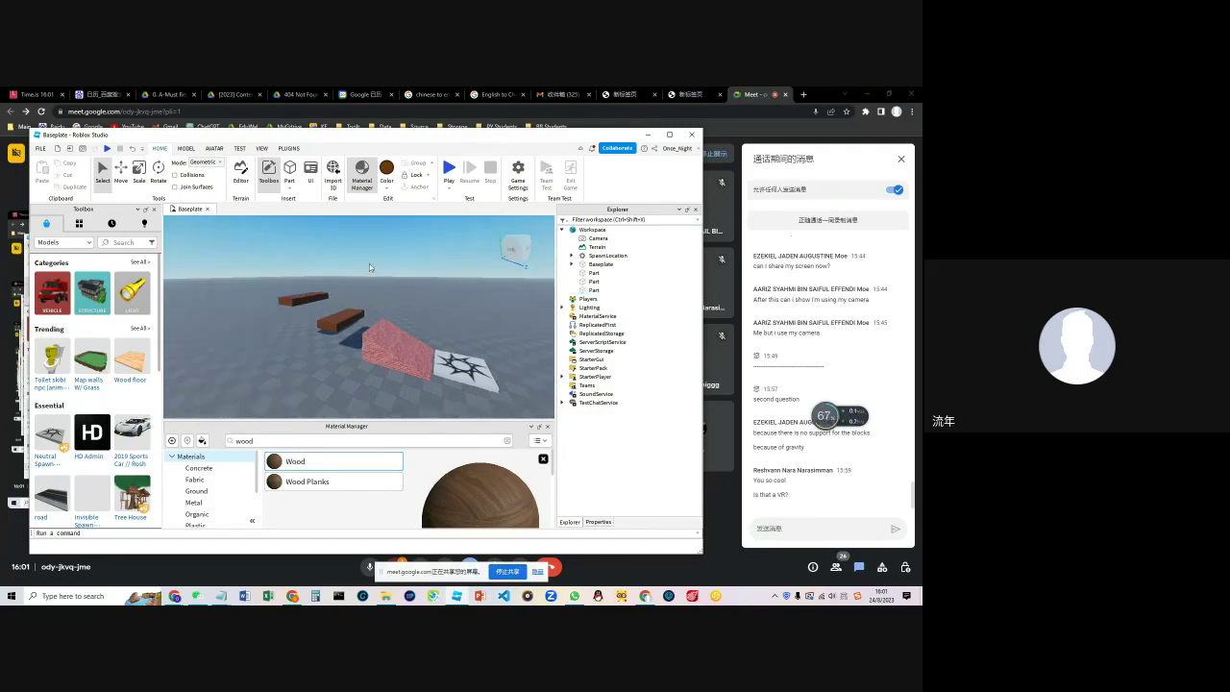
scroll(369, 263, up, 3)
scroll(369, 263, down, 2)
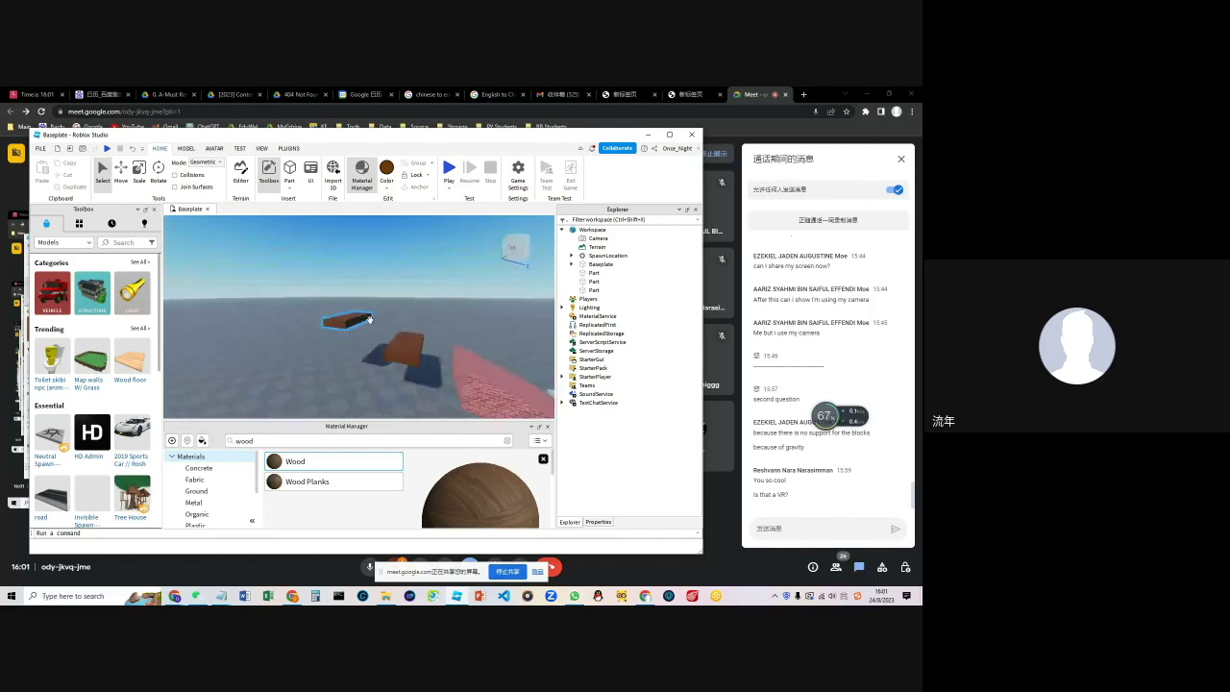
scroll(417, 315, down, 2)
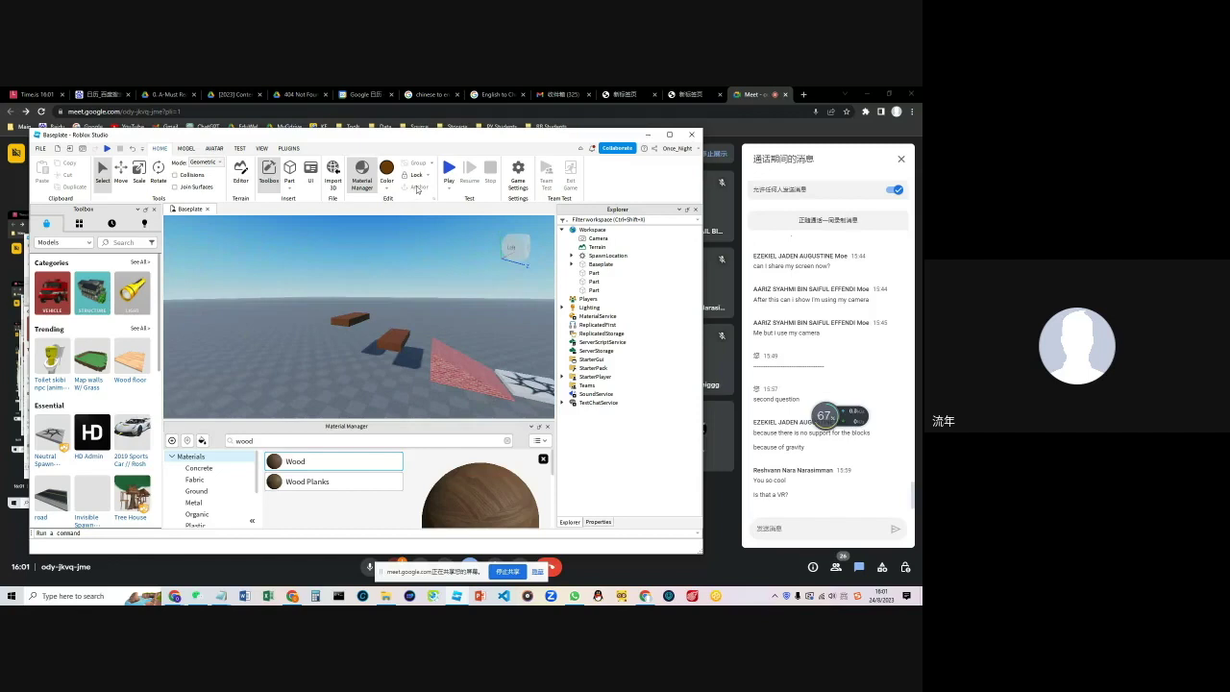
scroll(386, 312, up, 1)
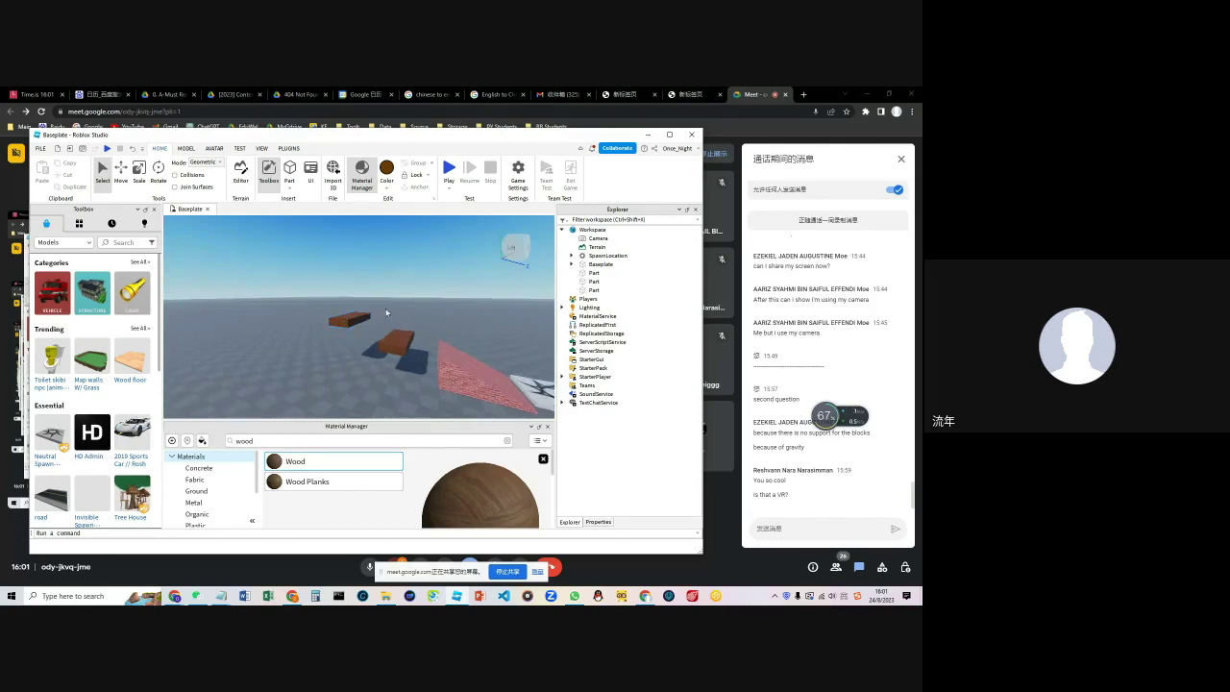
scroll(386, 312, up, 2)
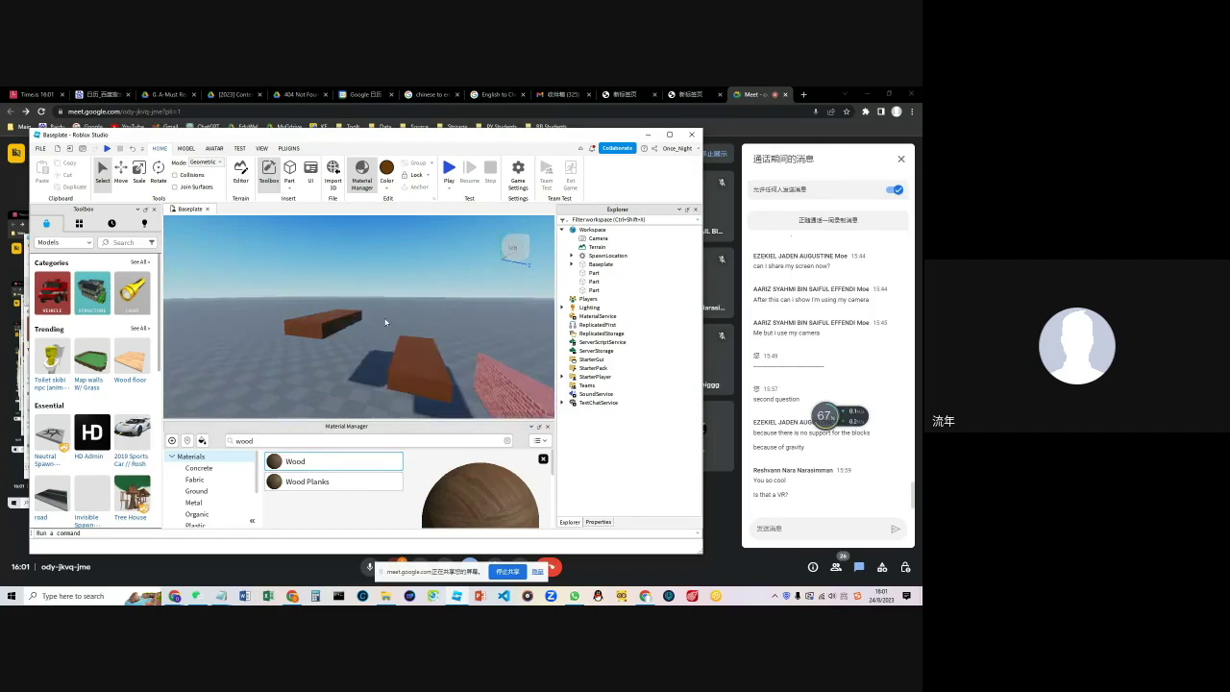
scroll(386, 322, up, 1)
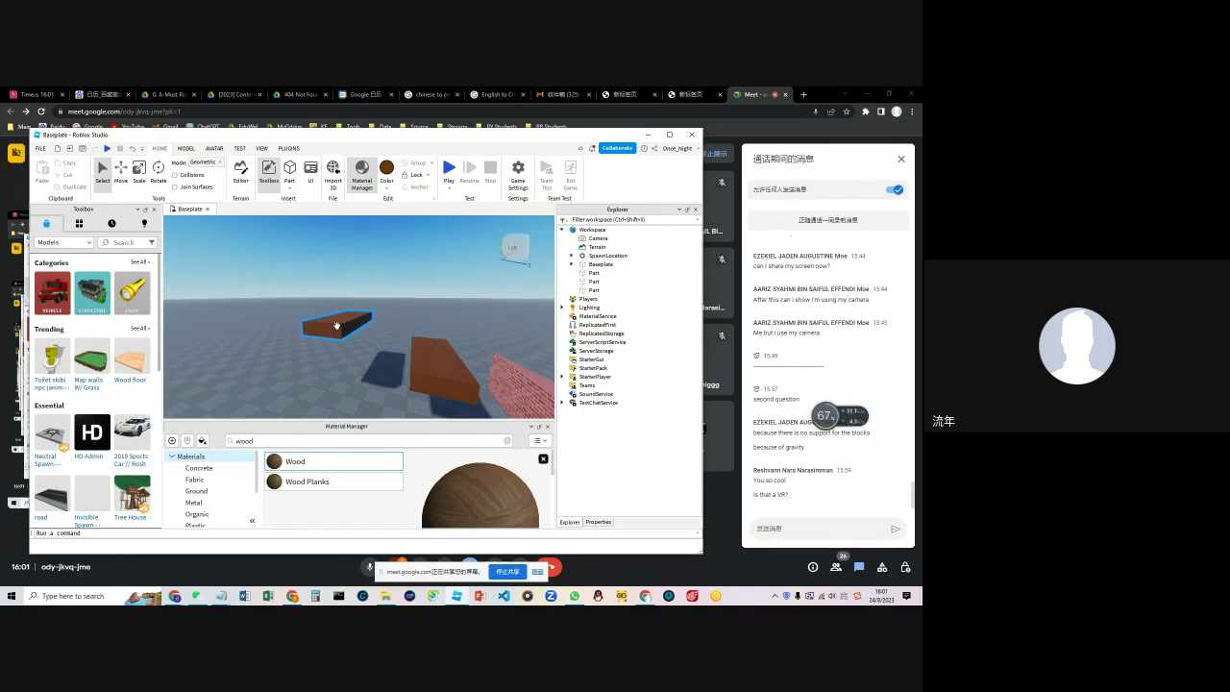
click(337, 326)
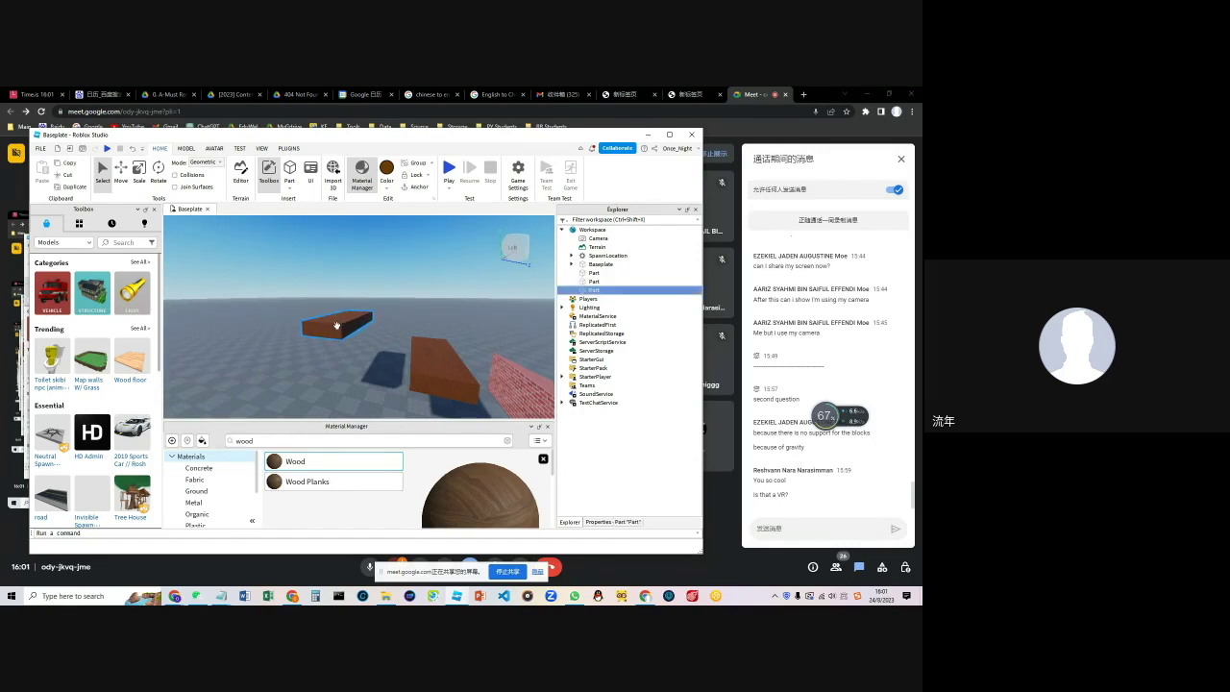
click(379, 245)
click(324, 318)
click(418, 189)
click(418, 190)
click(358, 382)
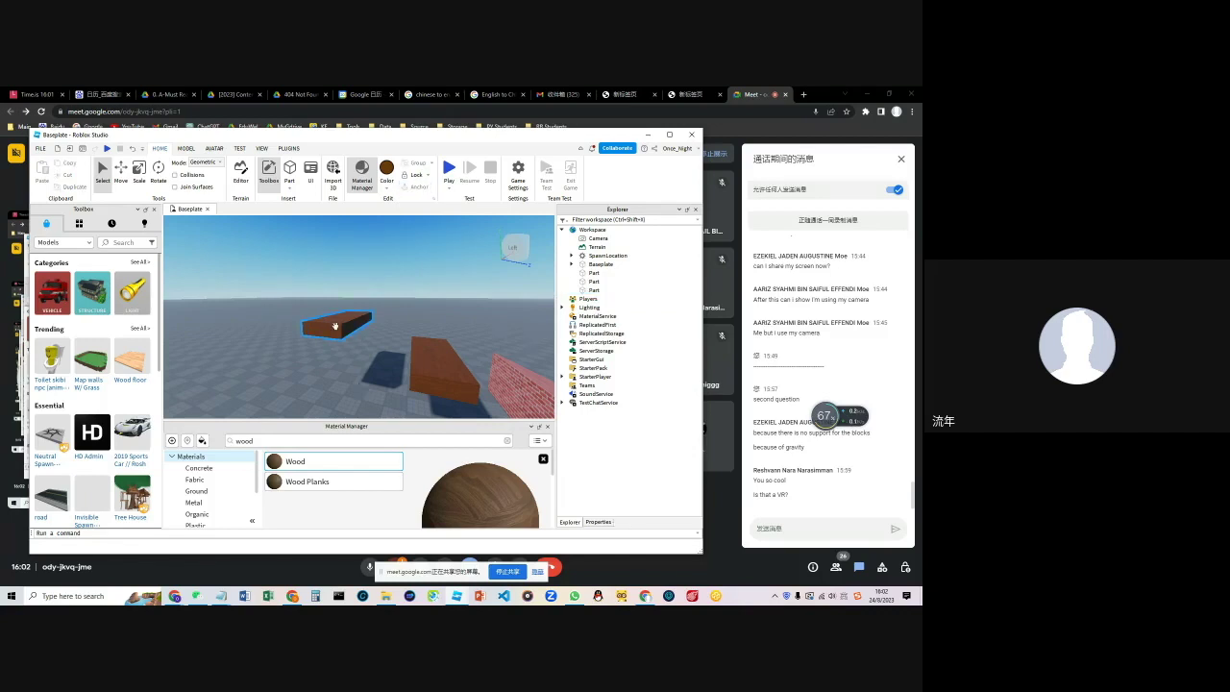
- Select the lower wooden plank and start a play test of the obby
click(335, 327)
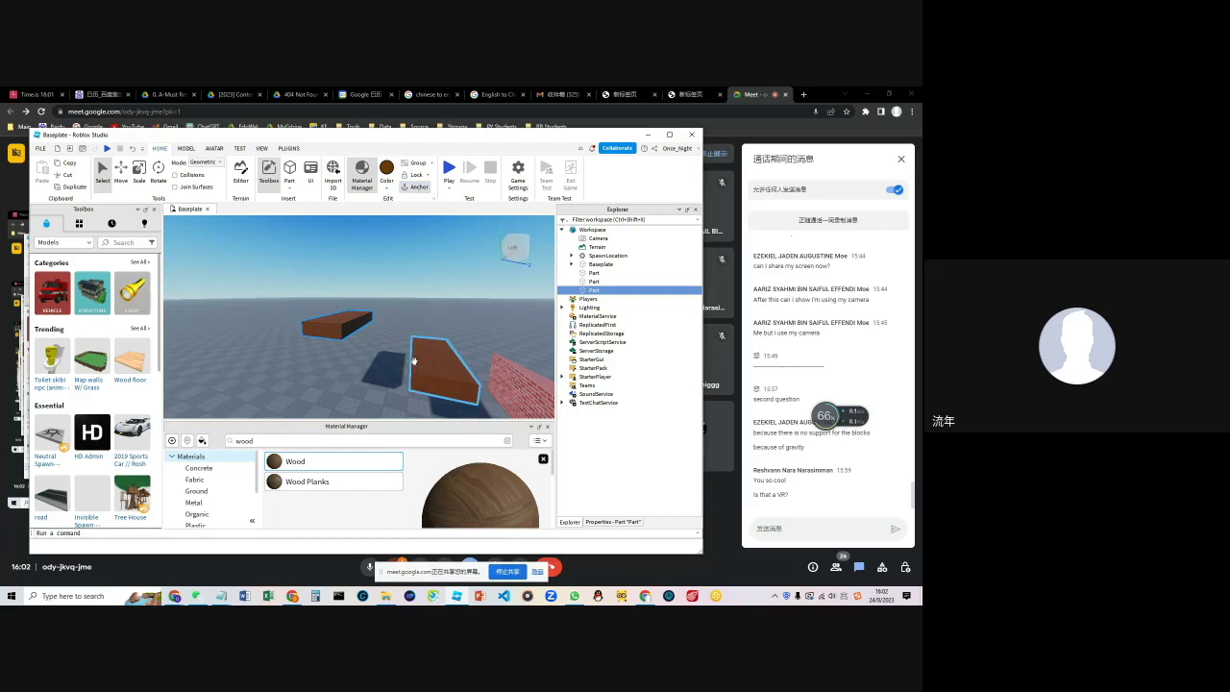
click(454, 359)
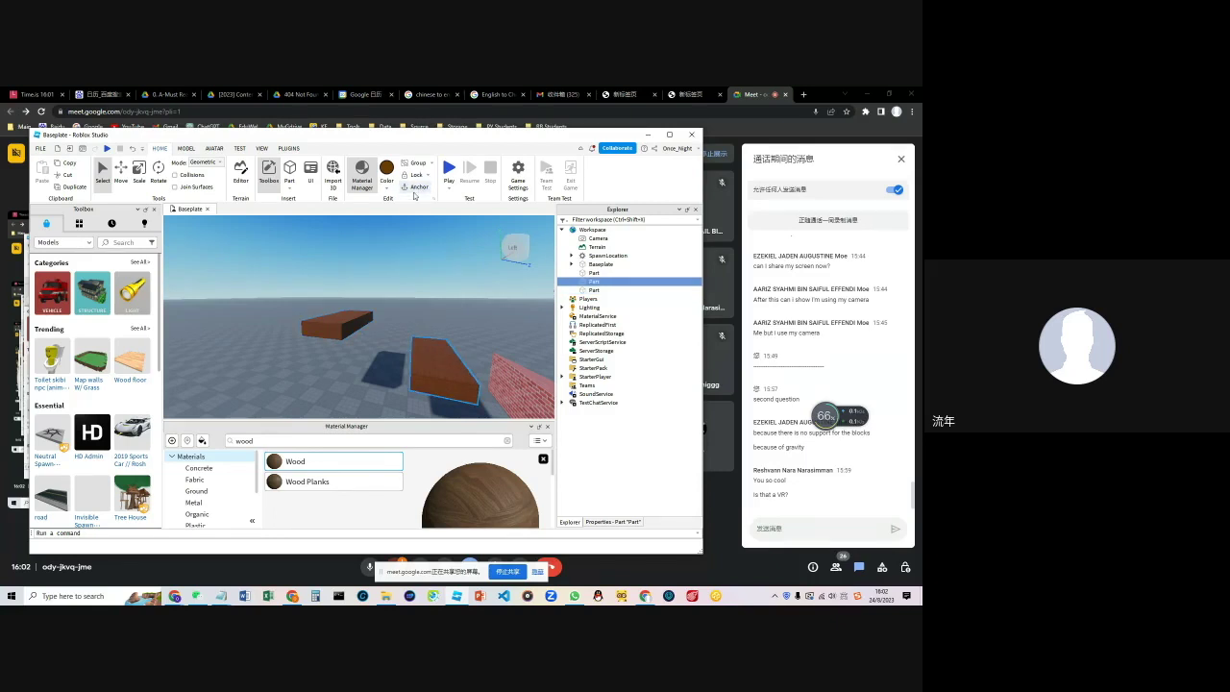
click(449, 170)
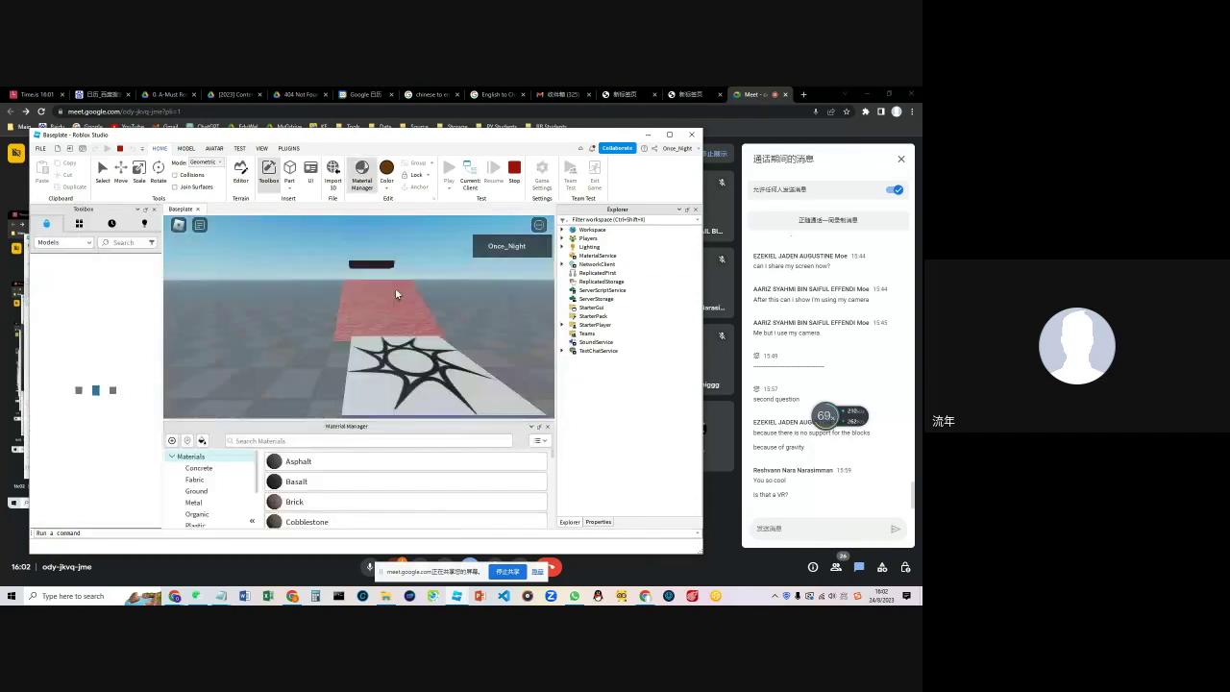
- Frame the lower wooden plank during the play test, then stop the test
key(a)
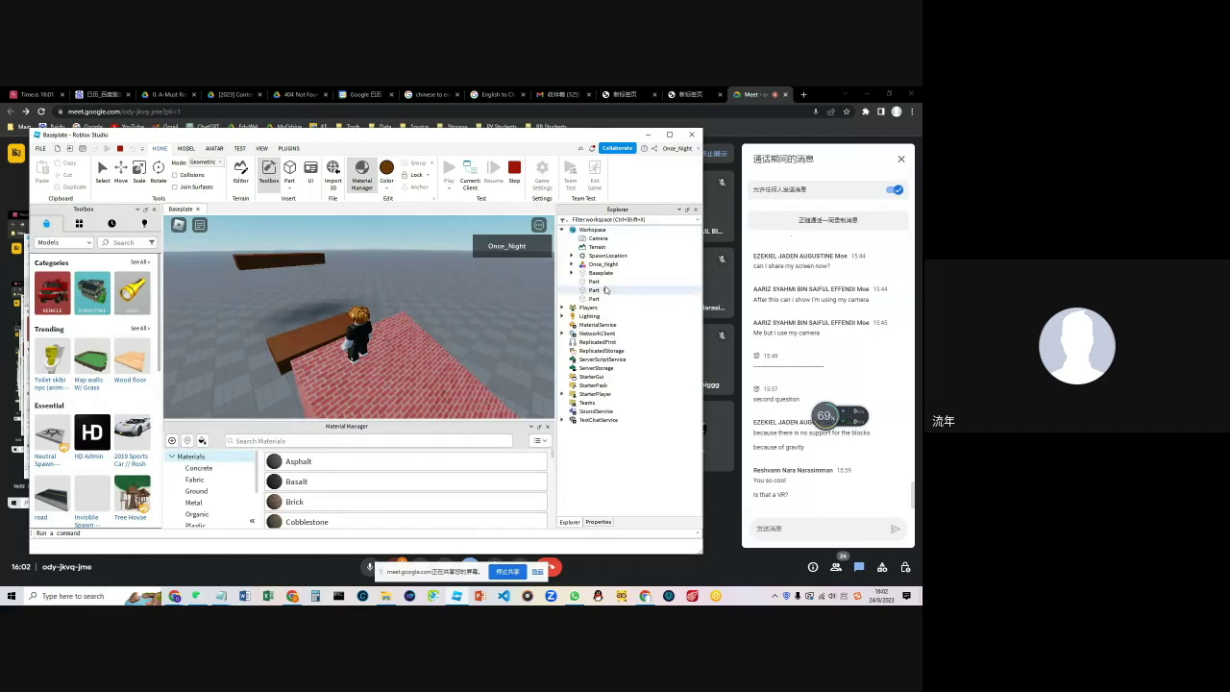
click(593, 289)
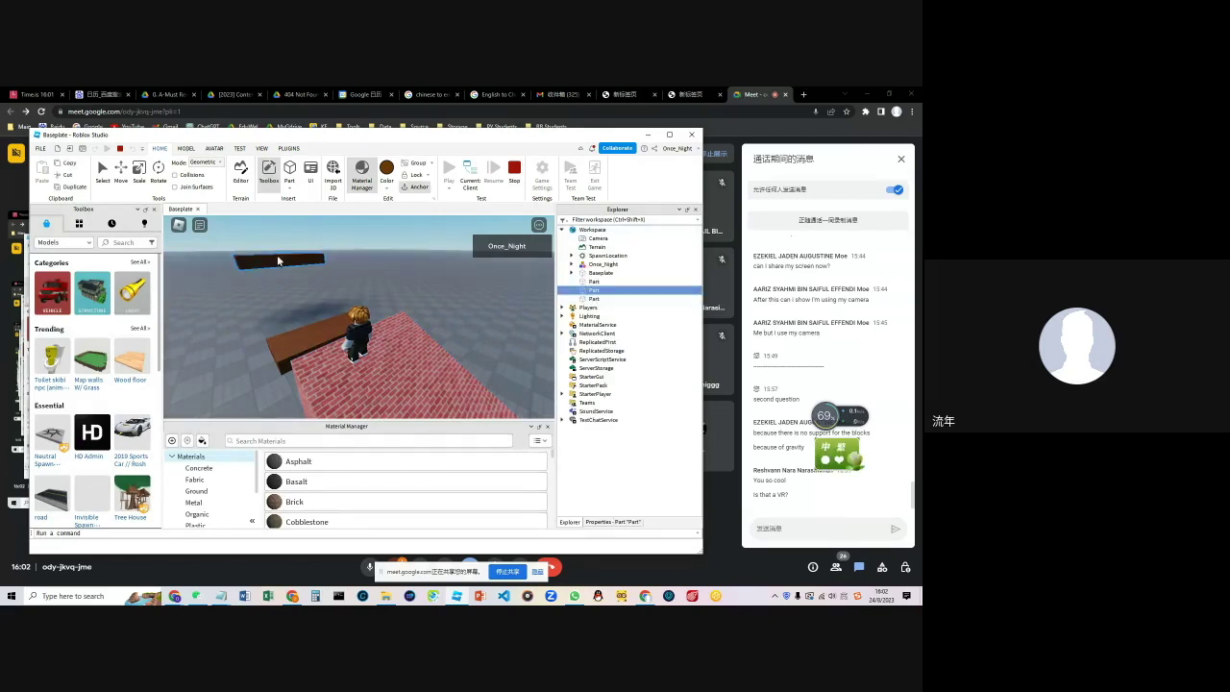
click(593, 299)
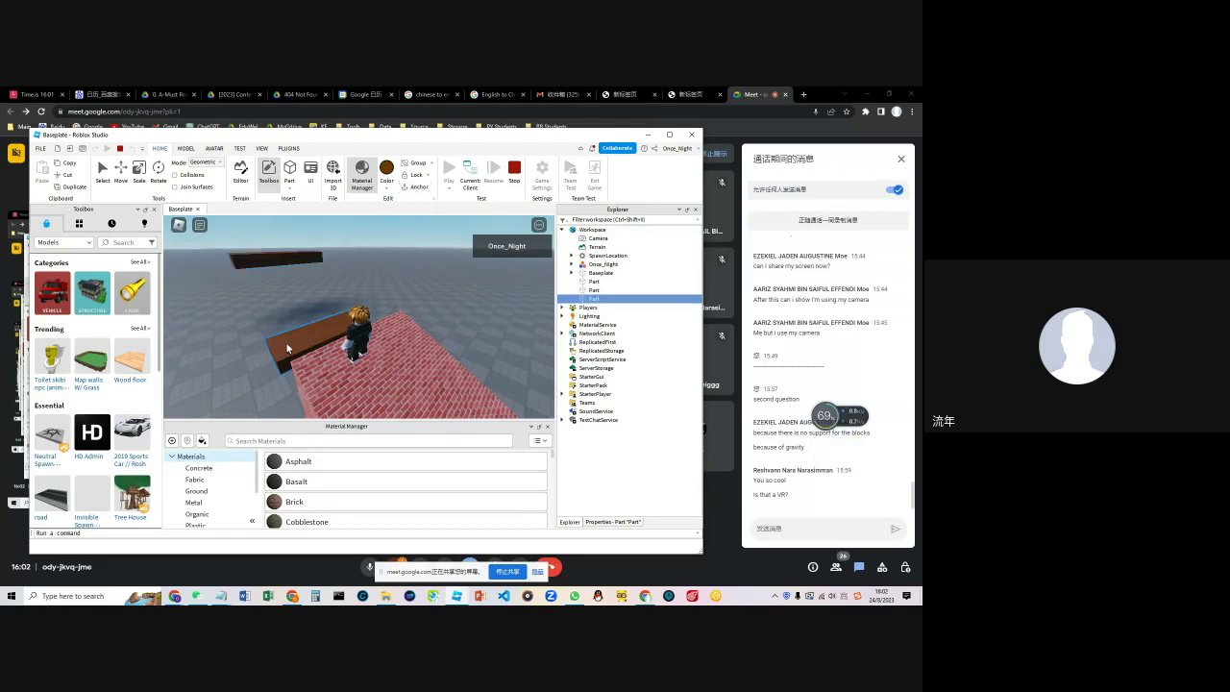
key(f)
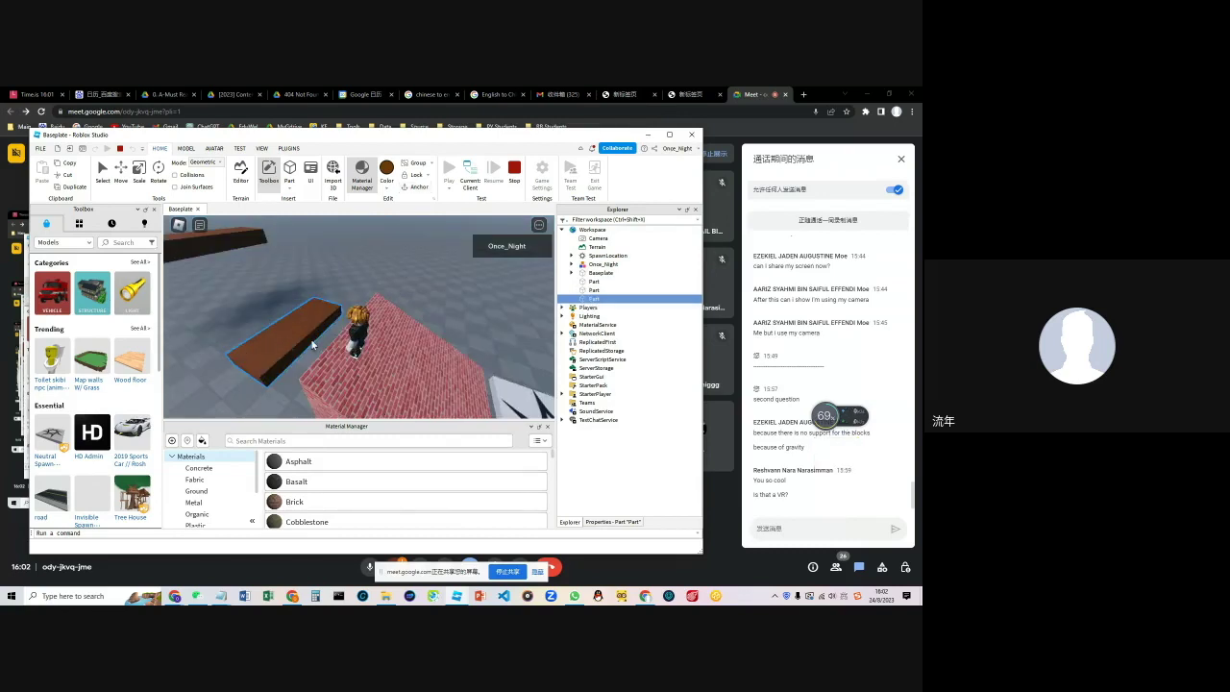
scroll(312, 343, down, 2)
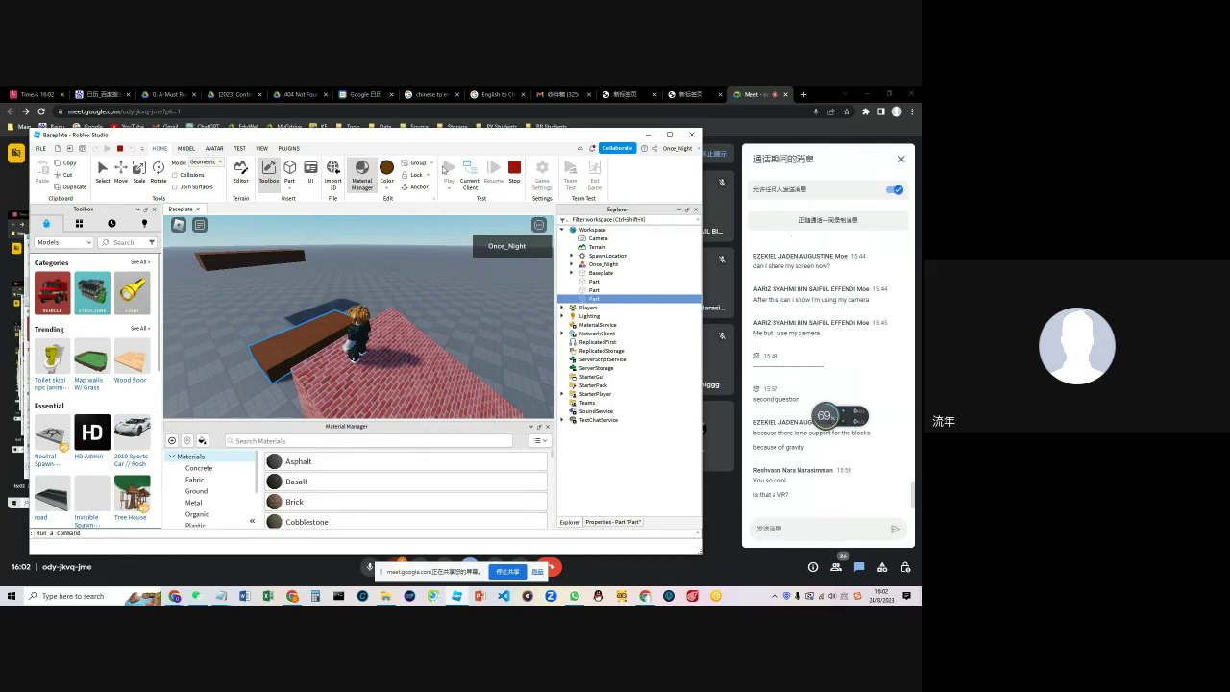
click(514, 169)
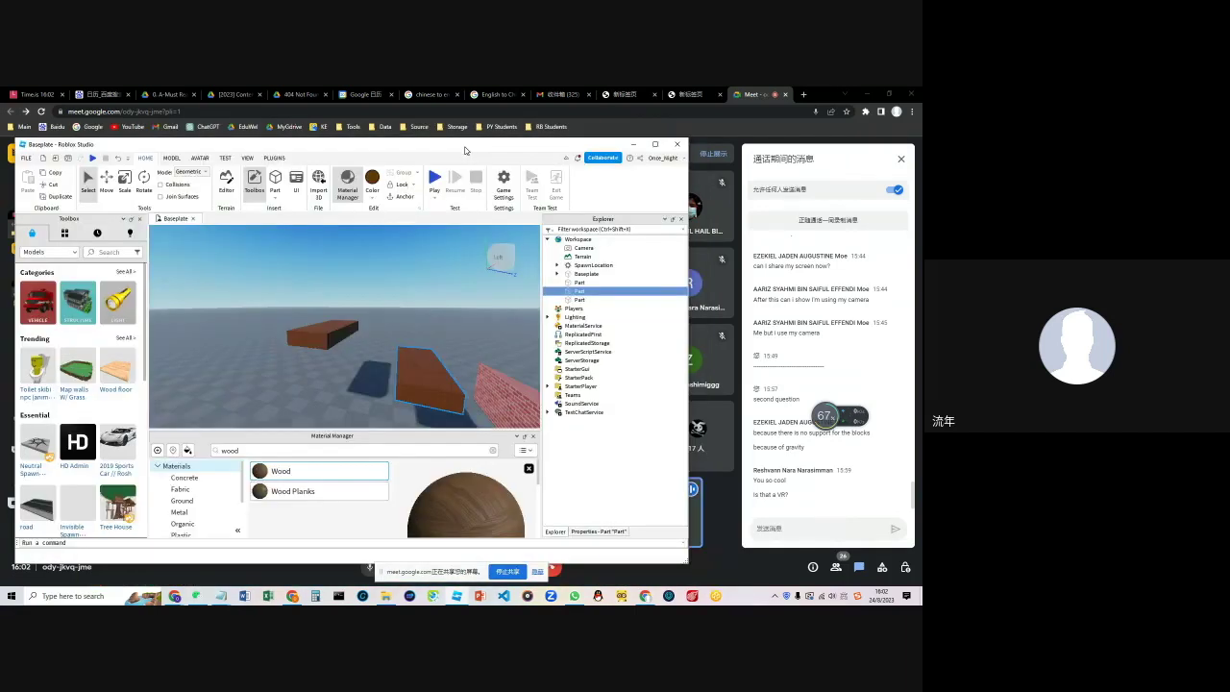
scroll(431, 324, down, 2)
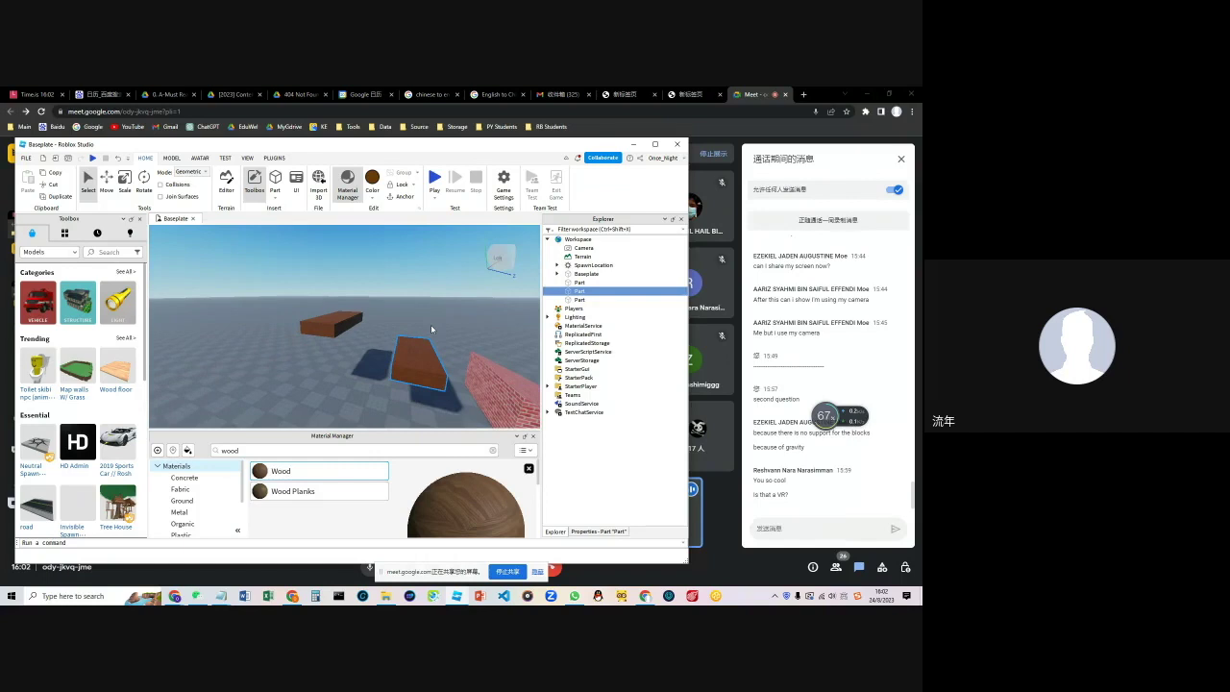
scroll(431, 324, up, 1)
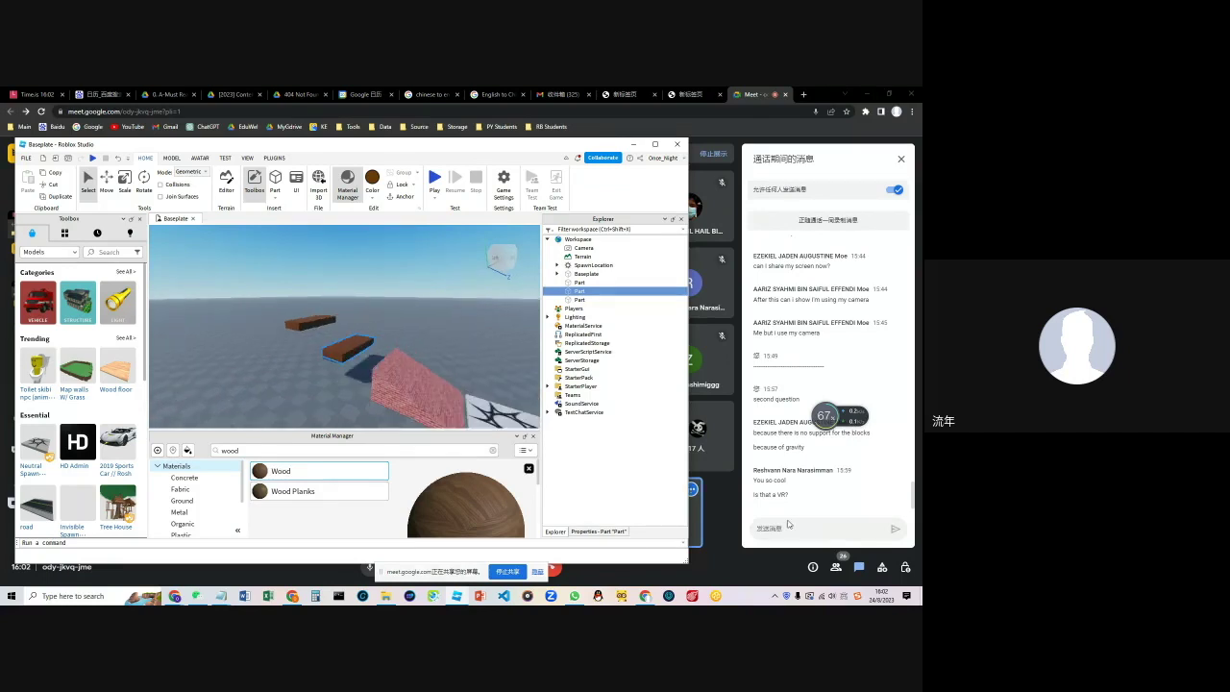
- Send a row of dashes in the Meet chat and hide the screen-sharing notice
text(———)
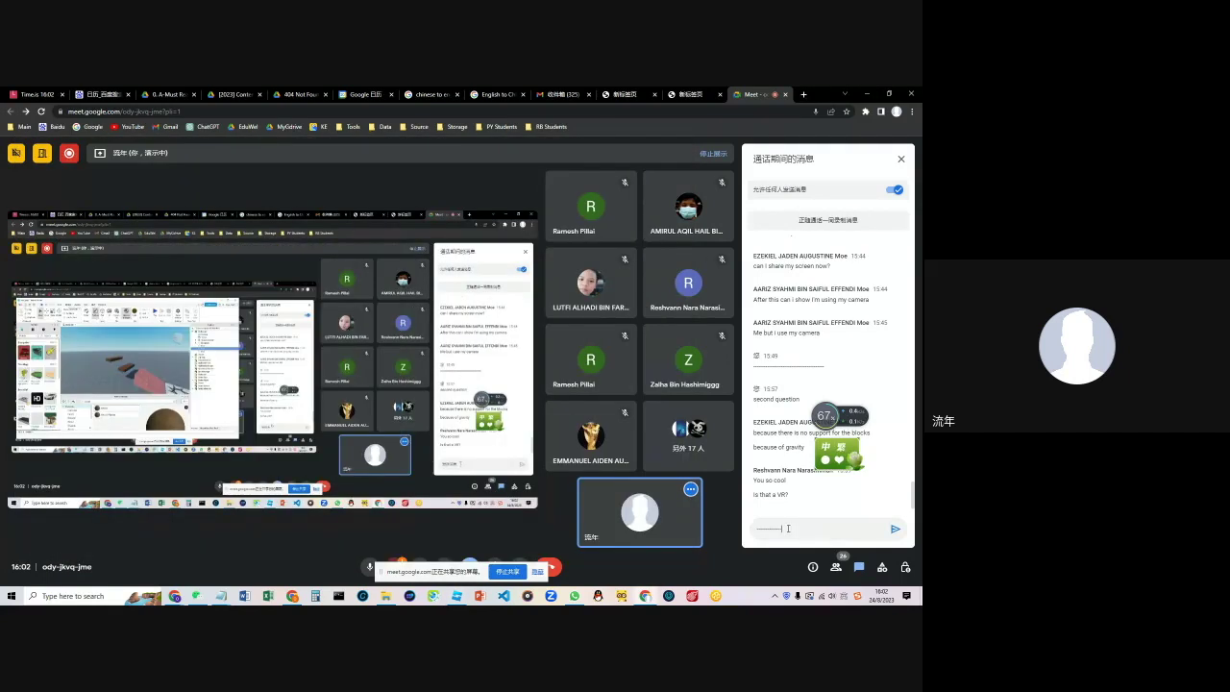
key(Return)
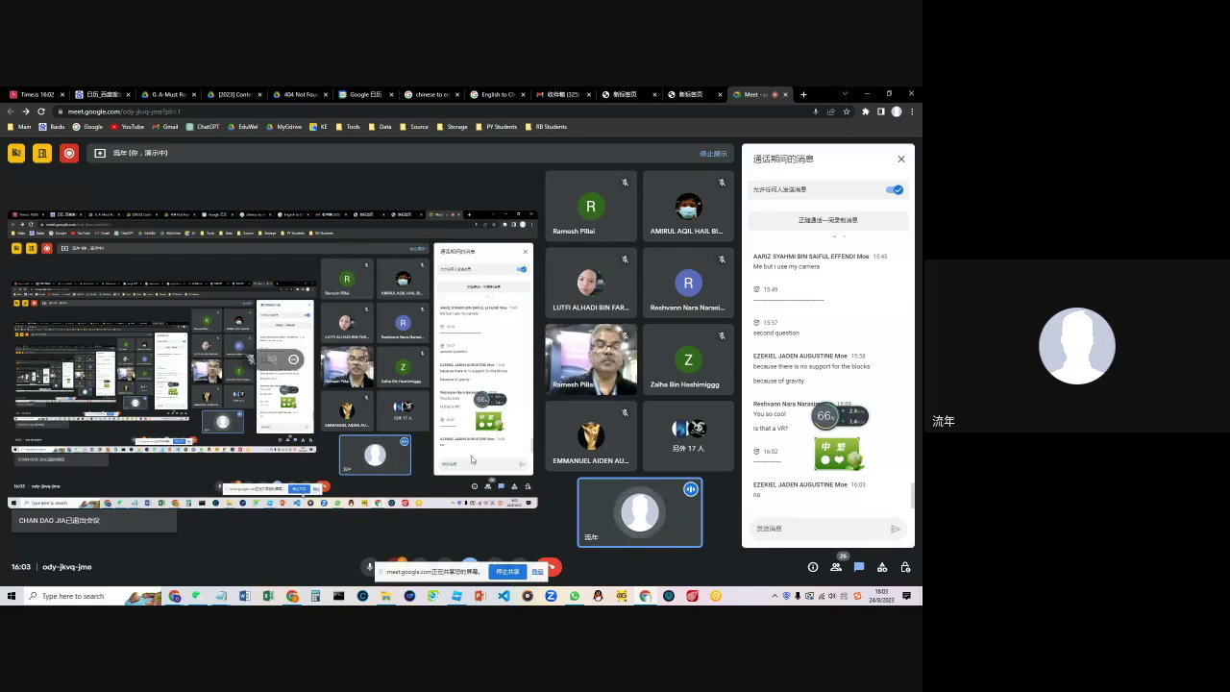
click(538, 571)
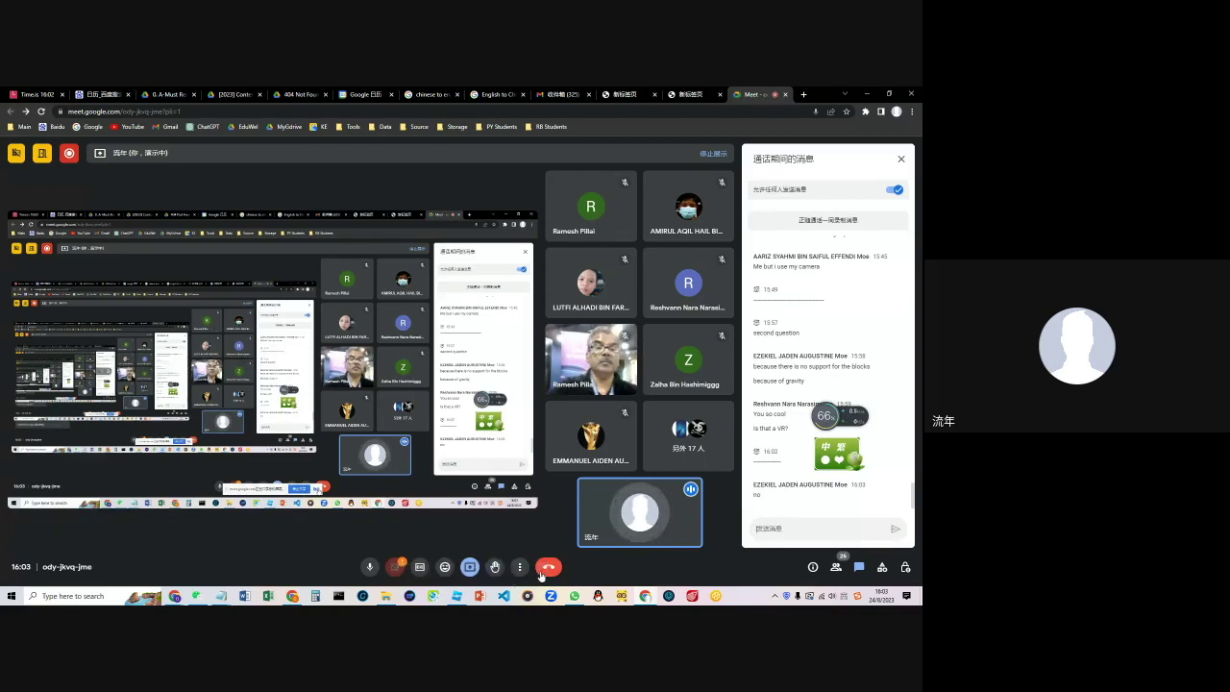
- Back in Studio, delete the selected nearer wooden platform
key(alt+Tab)
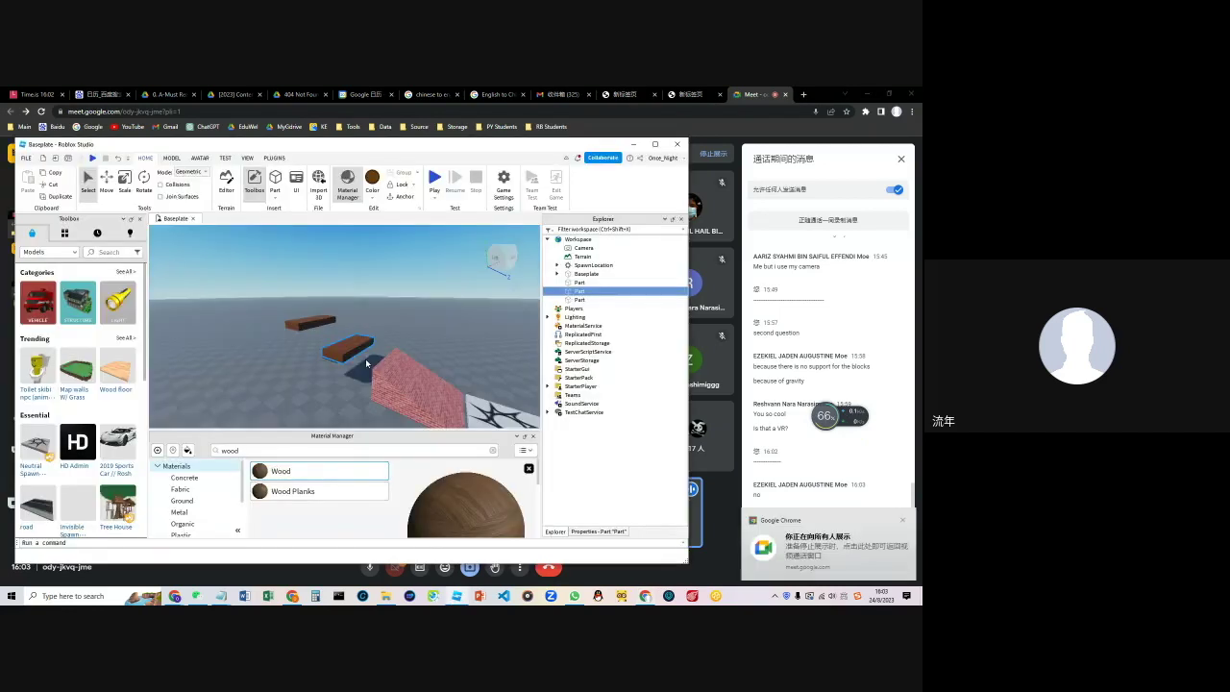
scroll(418, 337, up, 2)
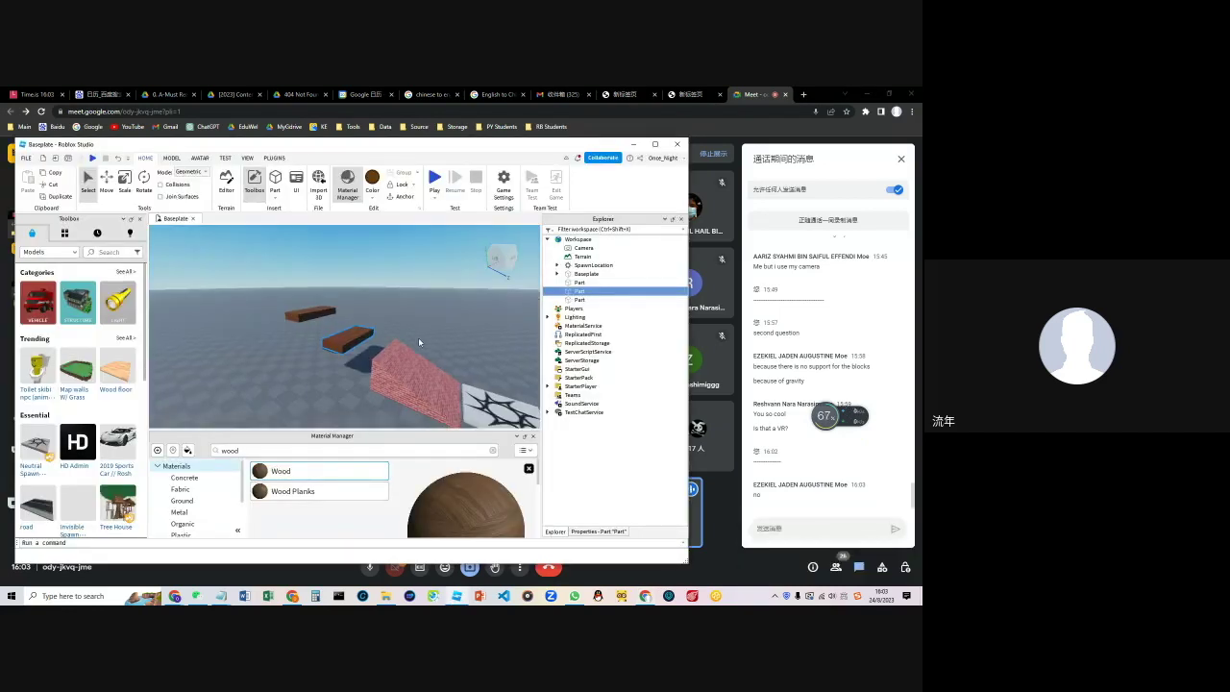
key(Delete)
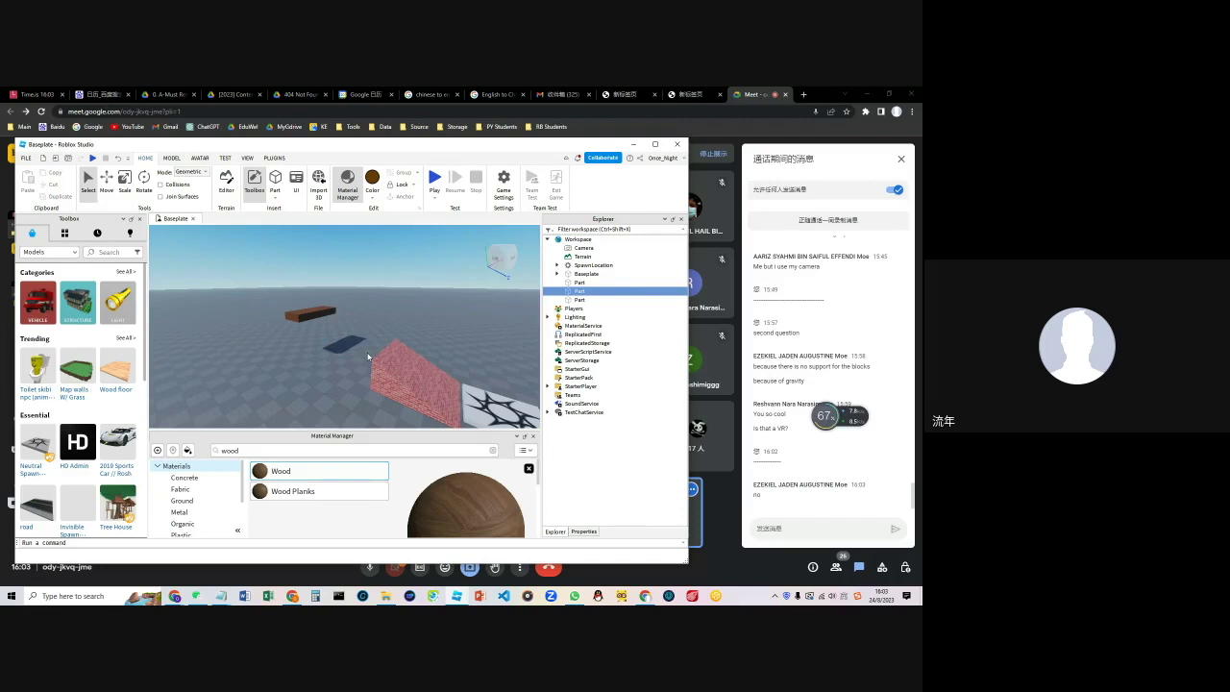
right_drag(326, 332, 322, 335)
- Slide the remaining wooden plank sideways with the Move tool above the brick ramp
click(322, 335)
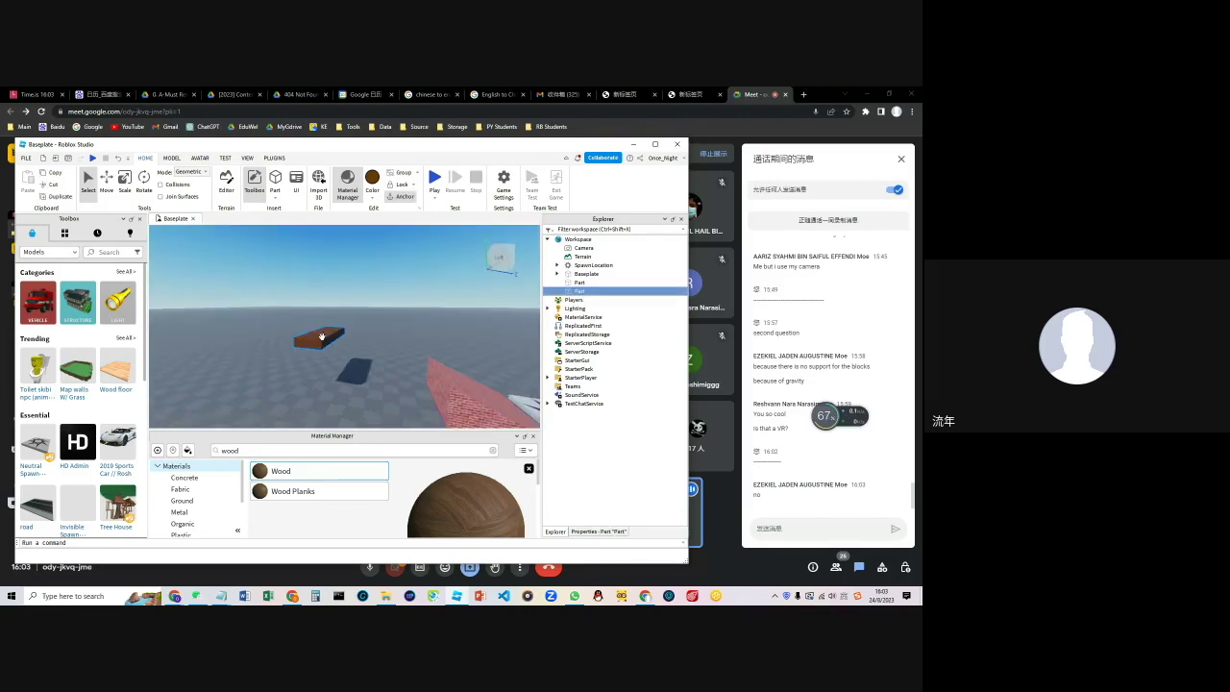
click(114, 190)
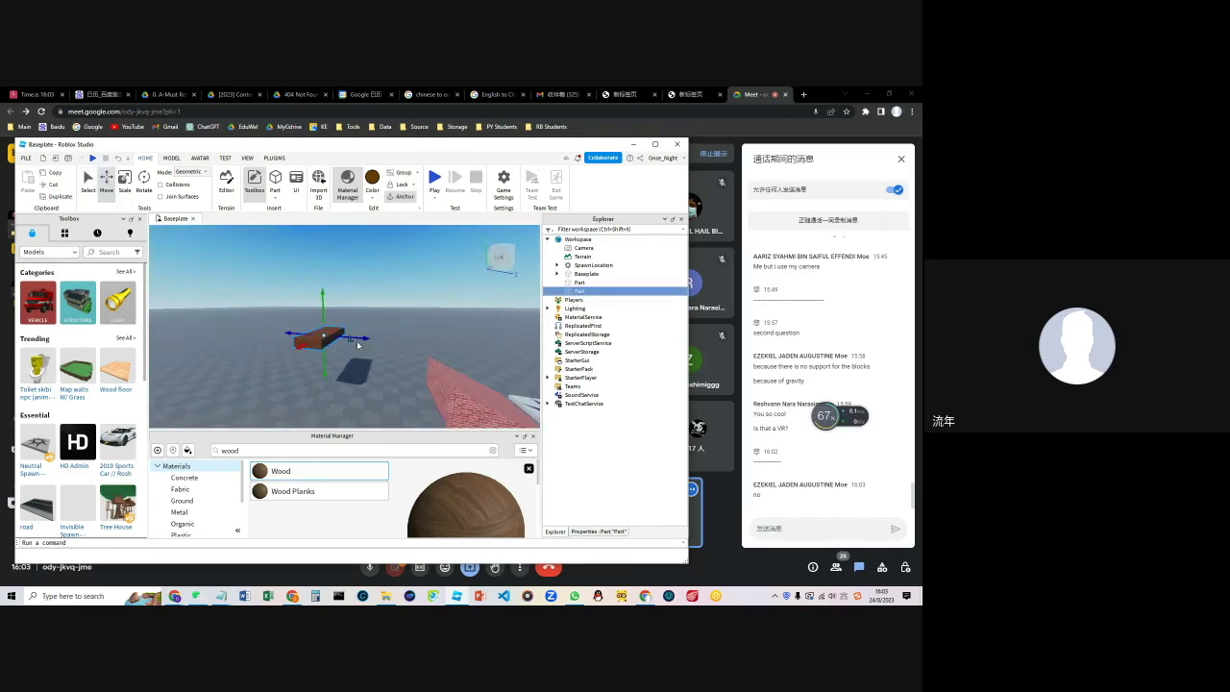
drag(358, 345, 389, 341)
right_drag(389, 341, 376, 304)
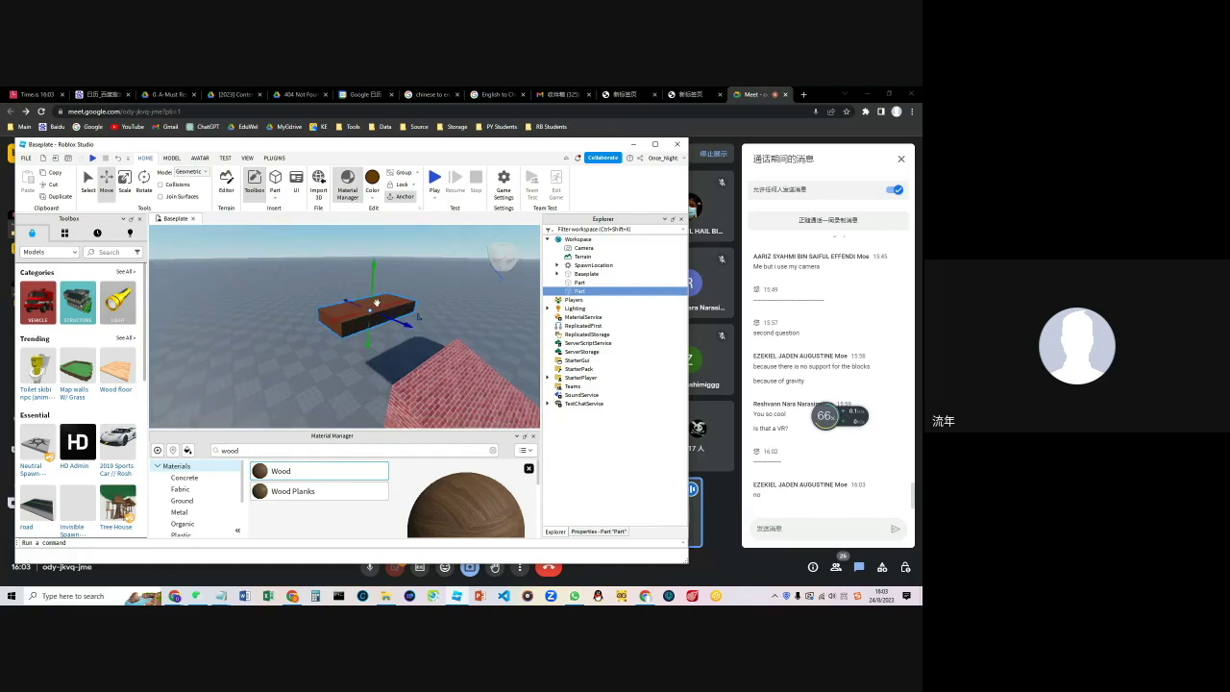
drag(339, 144, 382, 153)
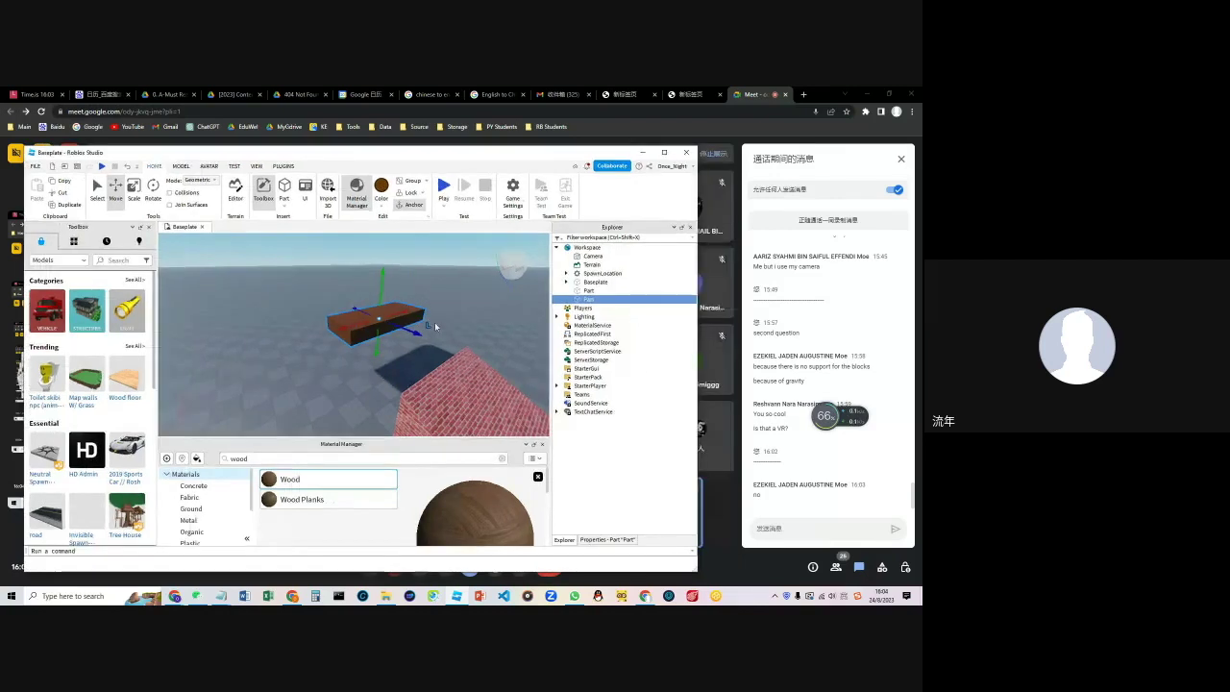
click(425, 350)
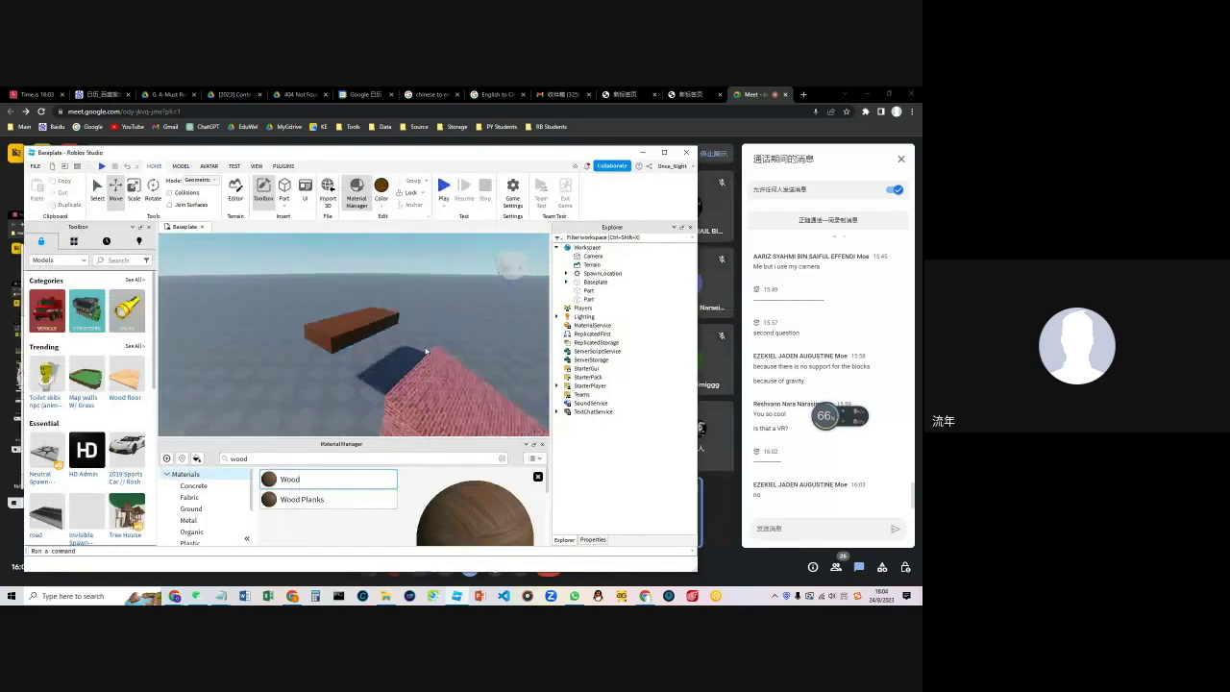
right_drag(425, 350, 366, 353)
click(363, 331)
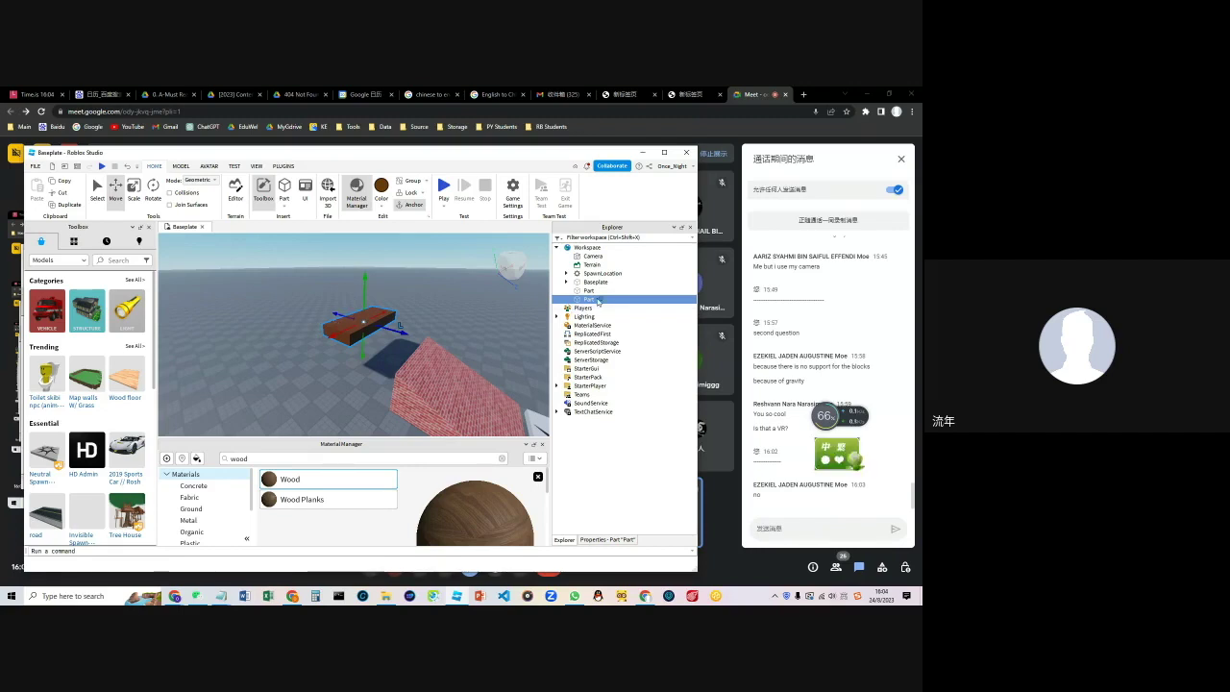
click(357, 329)
- Insert a new Script inside the wooden plank Part and open it for editing
key(ctrl+i)
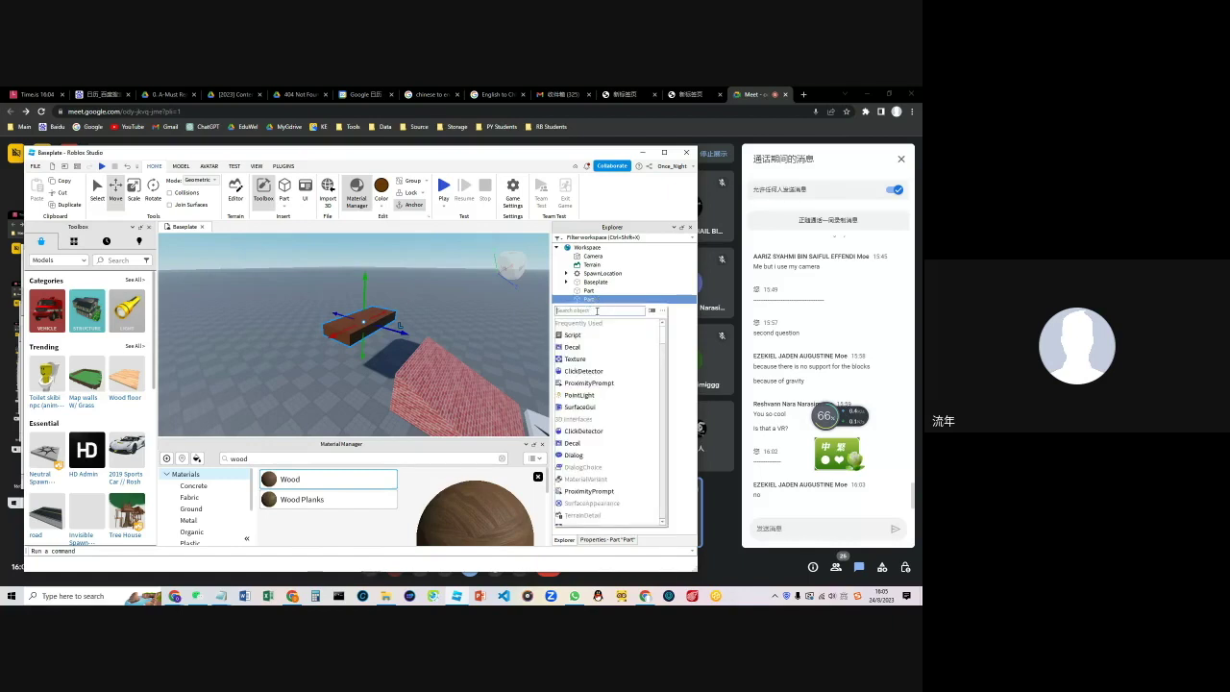
text(script)
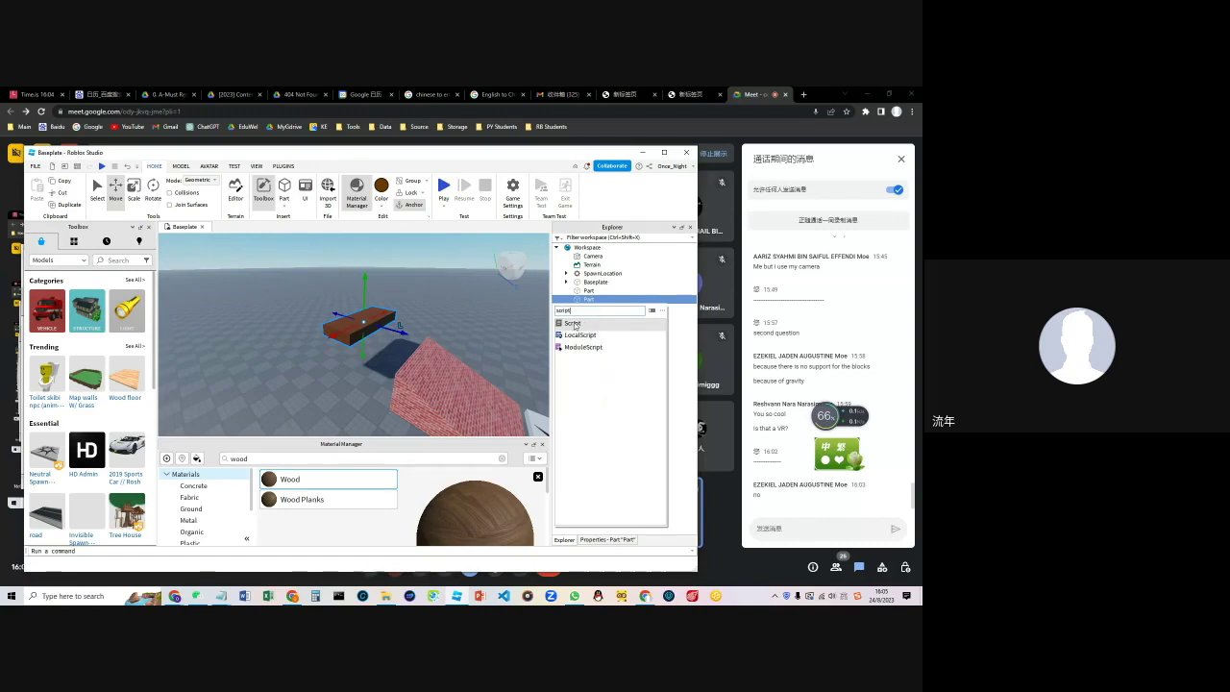
click(573, 324)
click(450, 266)
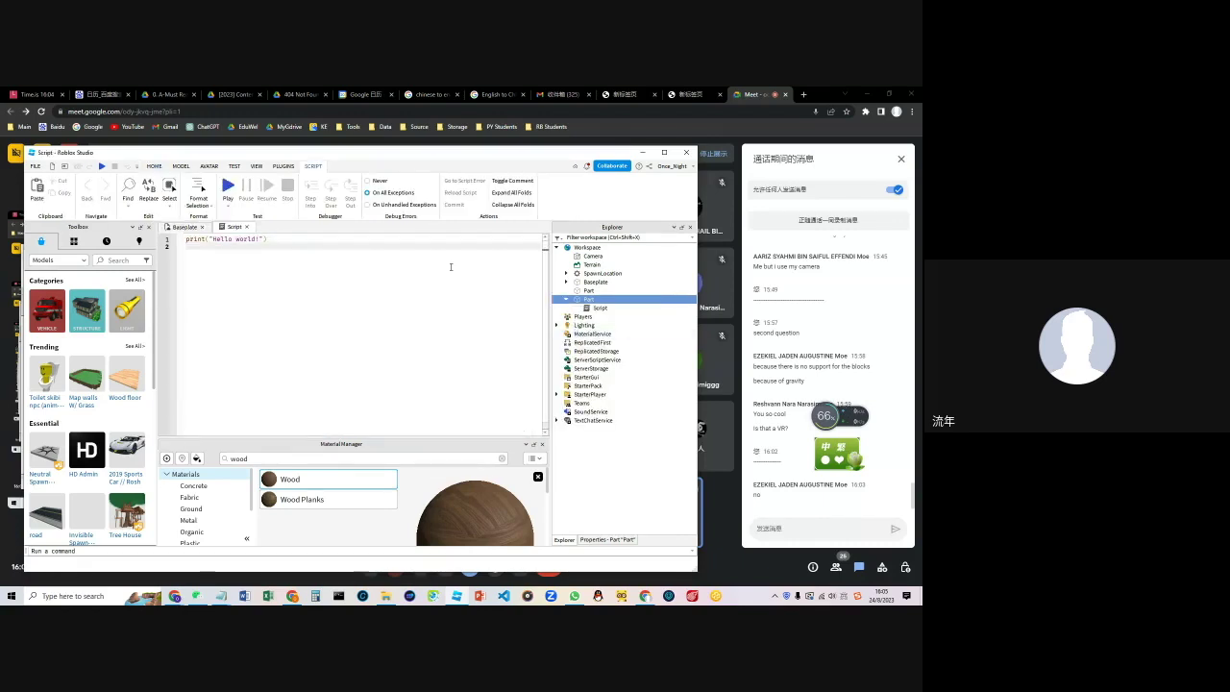
click(582, 300)
click(585, 308)
click(577, 275)
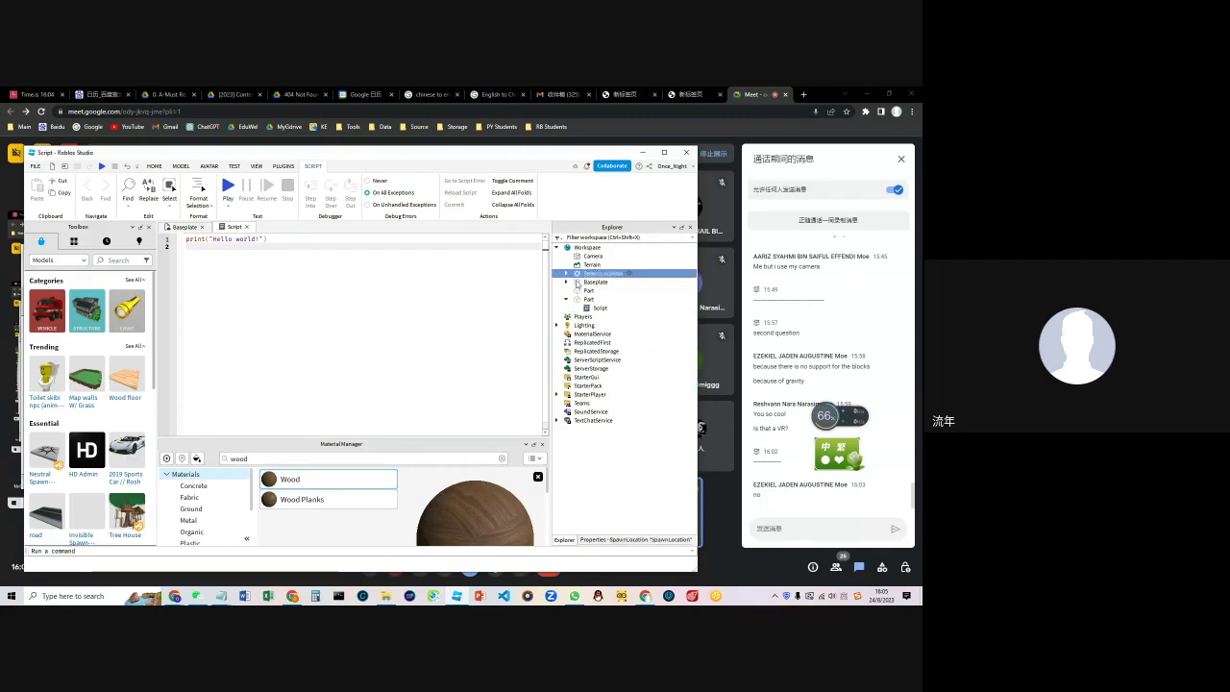
click(281, 239)
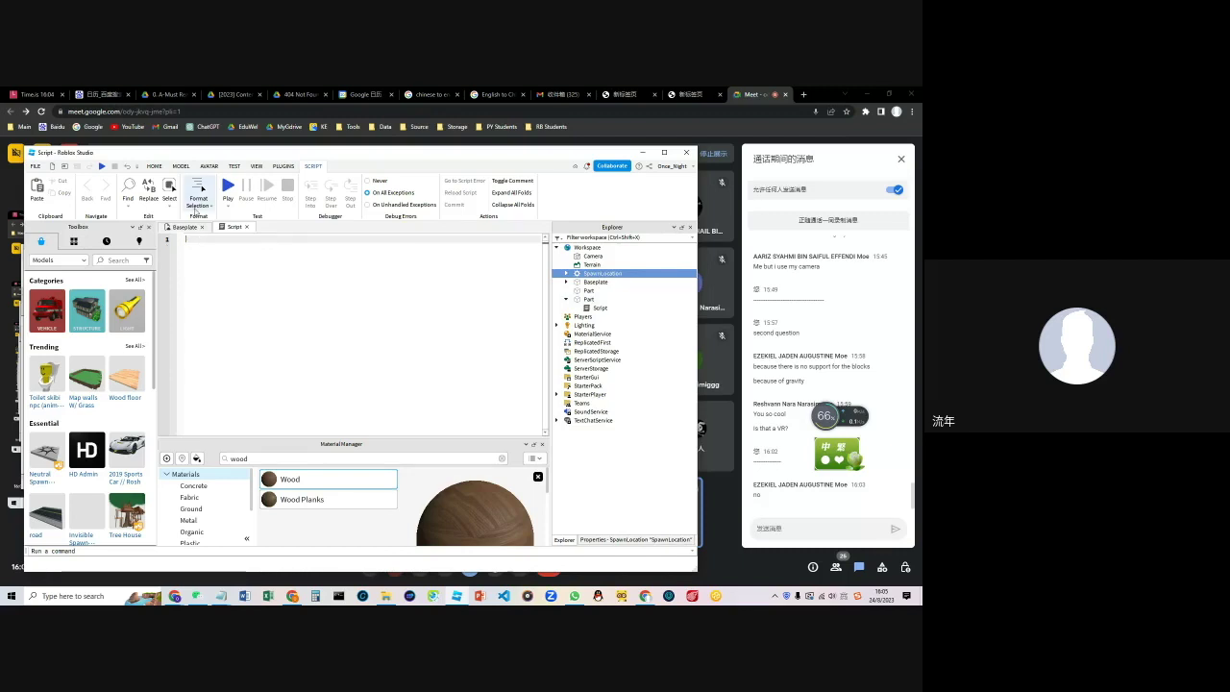
click(185, 227)
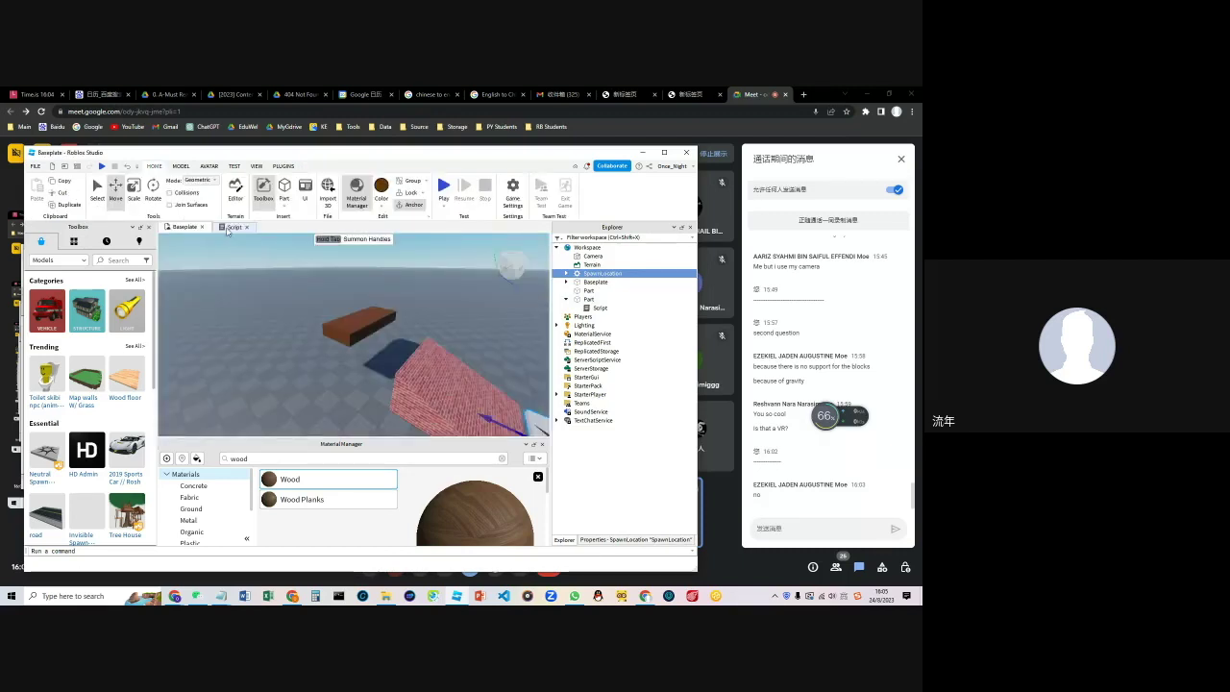
click(230, 228)
- Write the first line local block = script.Parent
text(l)
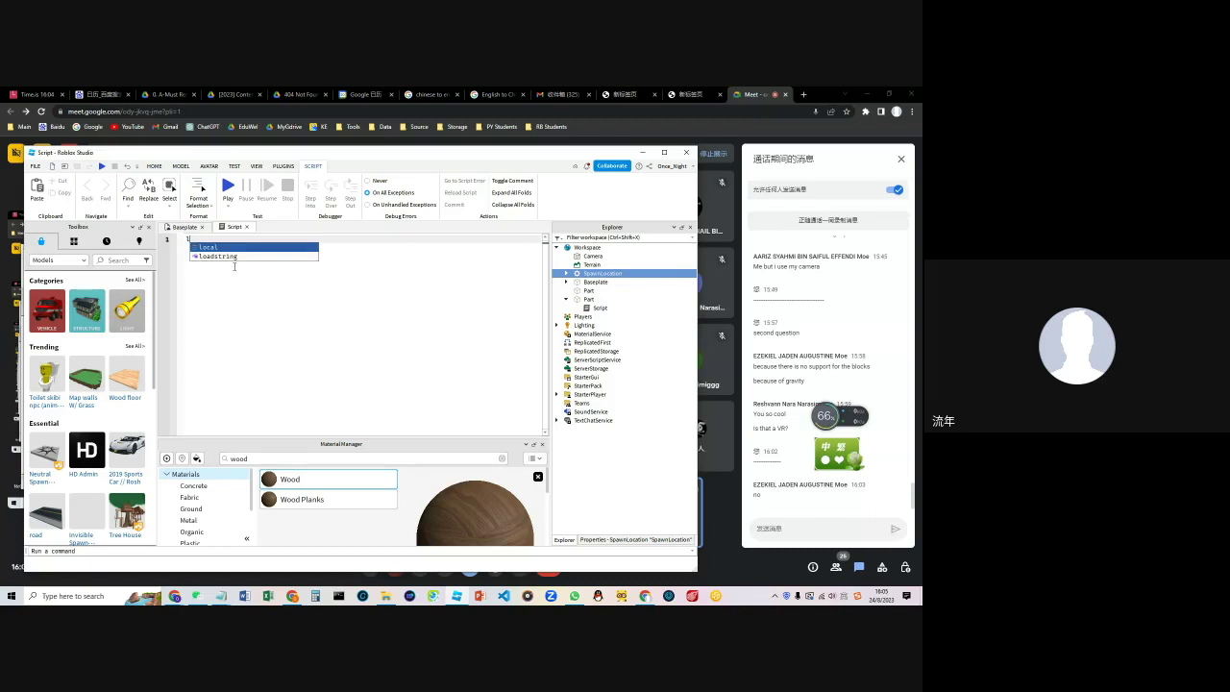
text(ocal)
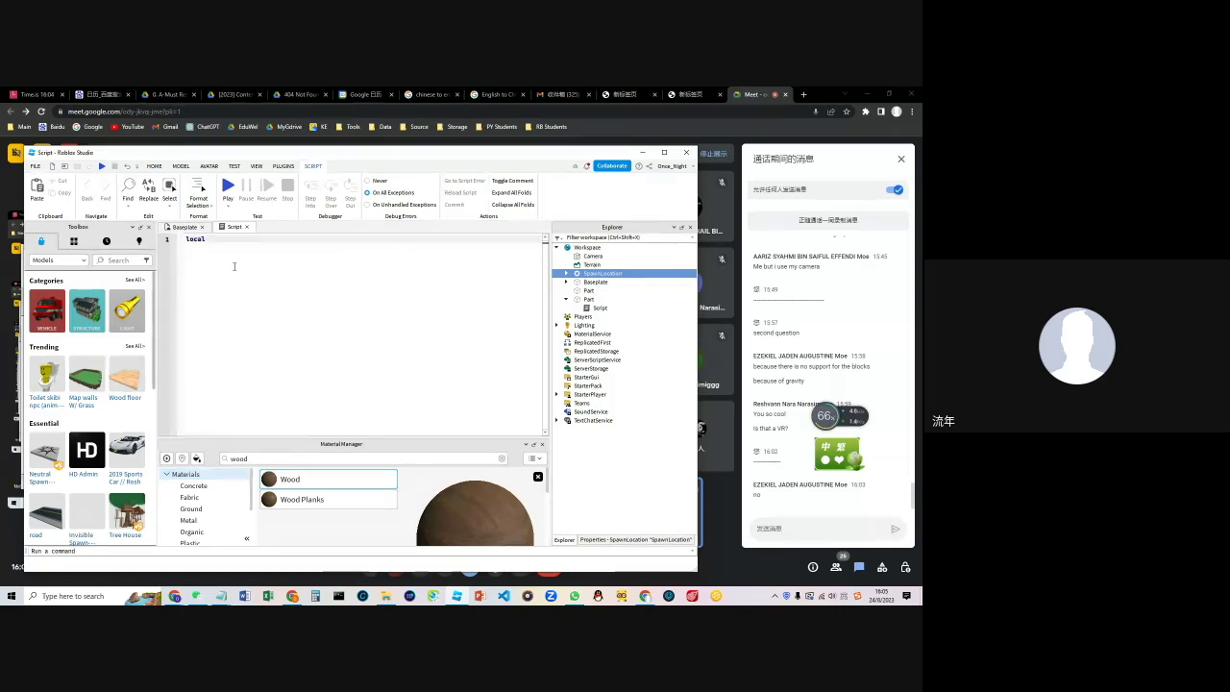
text( block = script.)
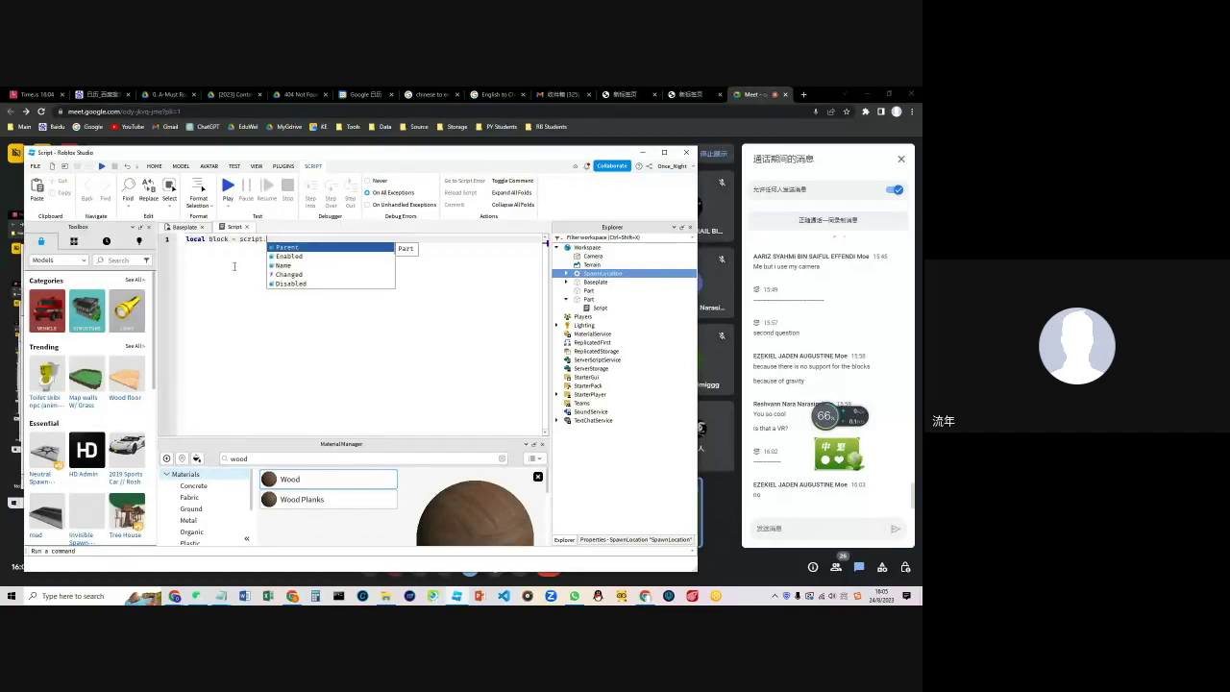
key(Return)
key(Return)
key(Return)
key(Return)
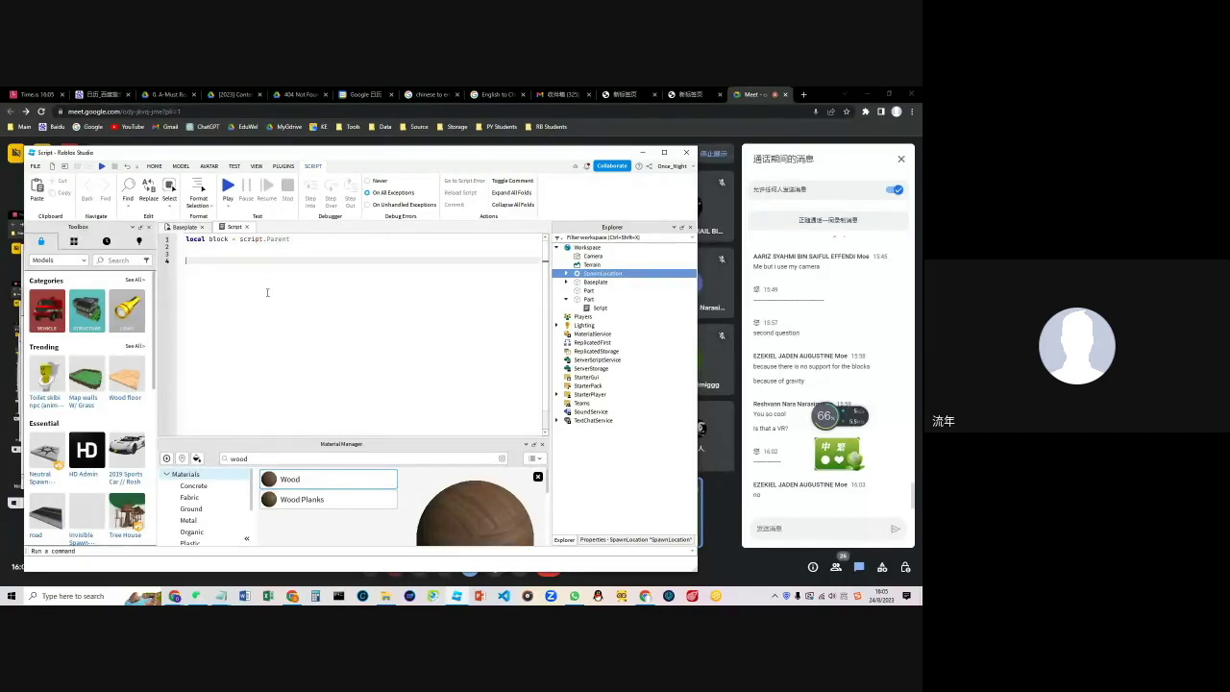
key(Up)
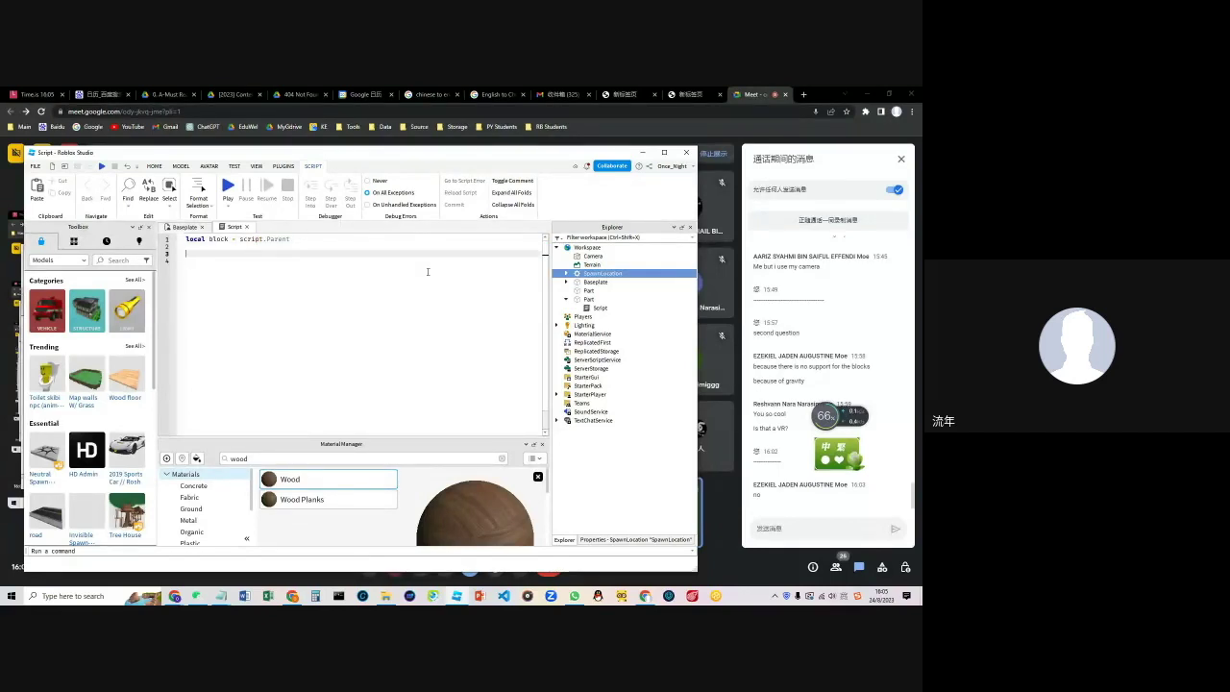
click(590, 309)
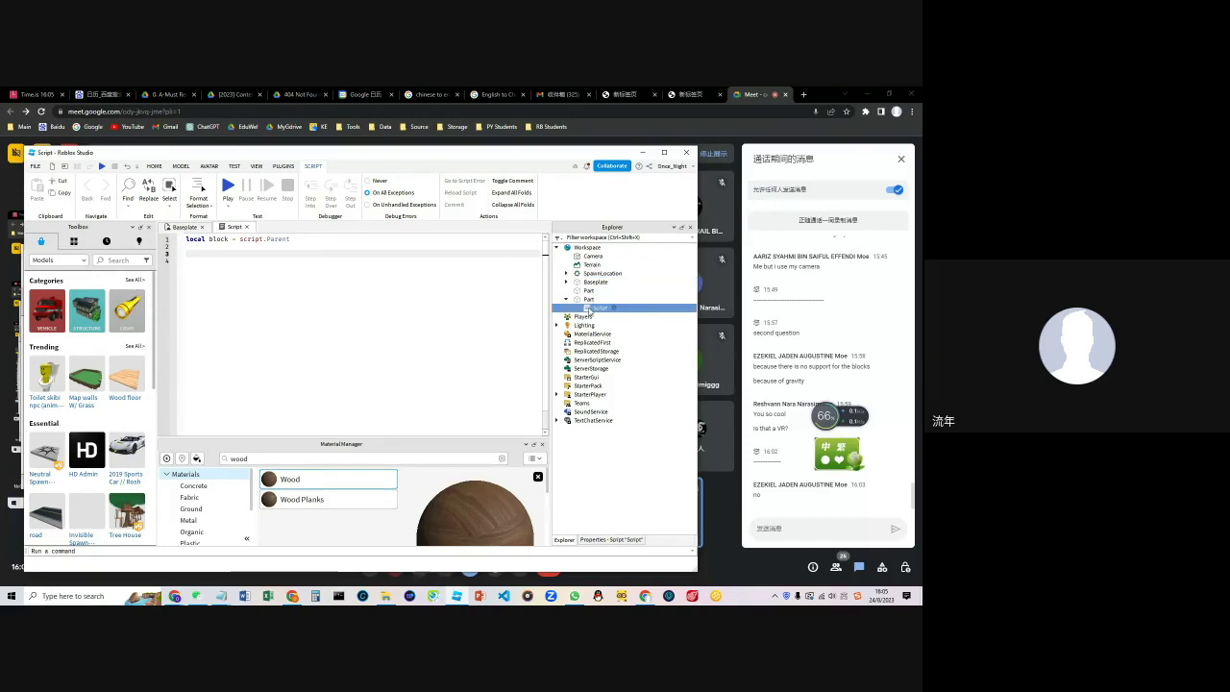
click(588, 299)
key(Down)
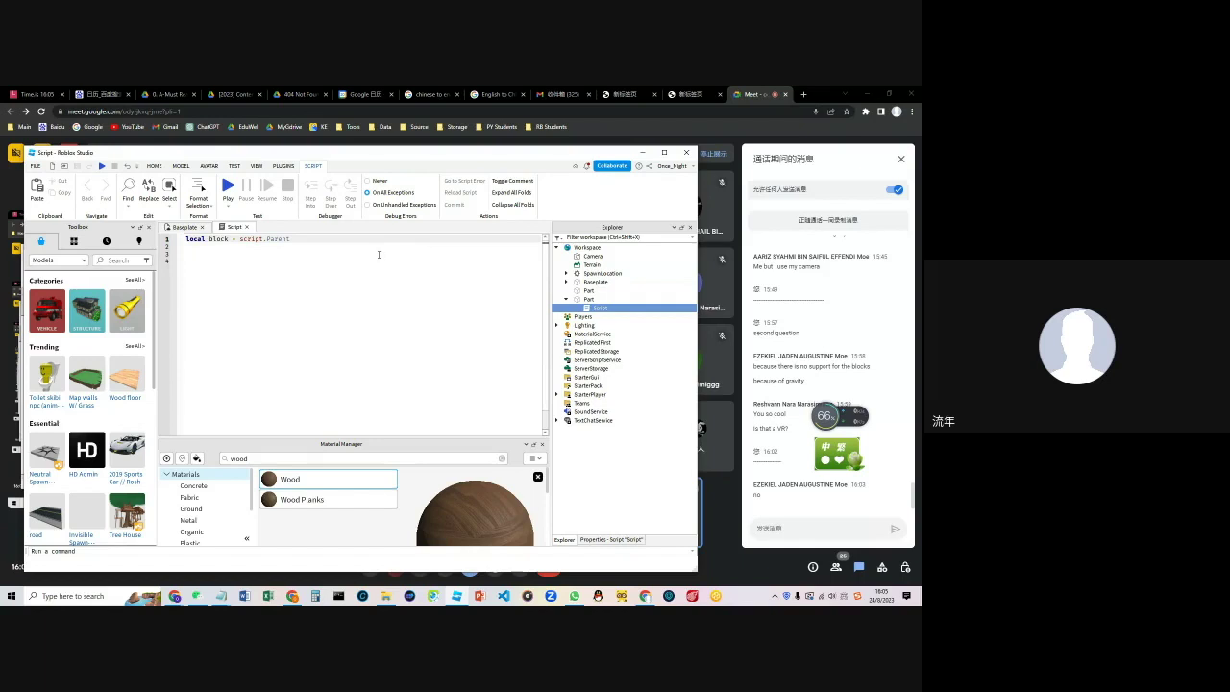
click(589, 300)
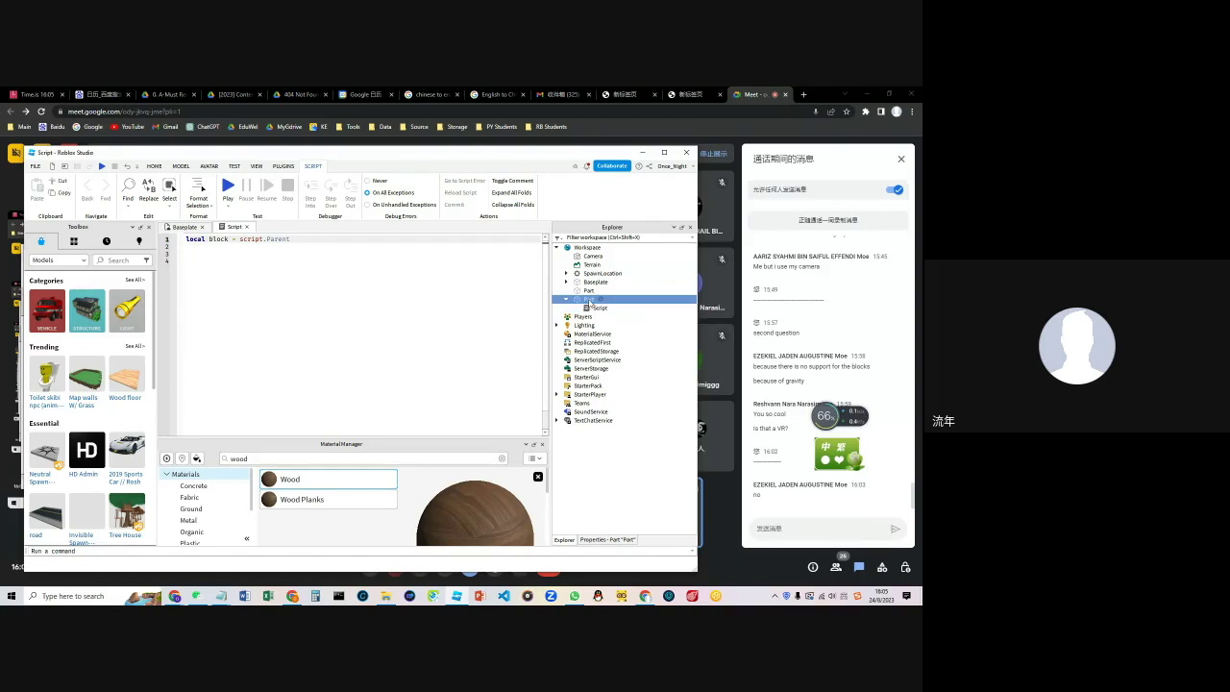
- Add blank lines after line 1 and begin typing block.tr
click(321, 248)
drag(231, 238, 210, 240)
click(265, 260)
double_click(213, 238)
click(365, 261)
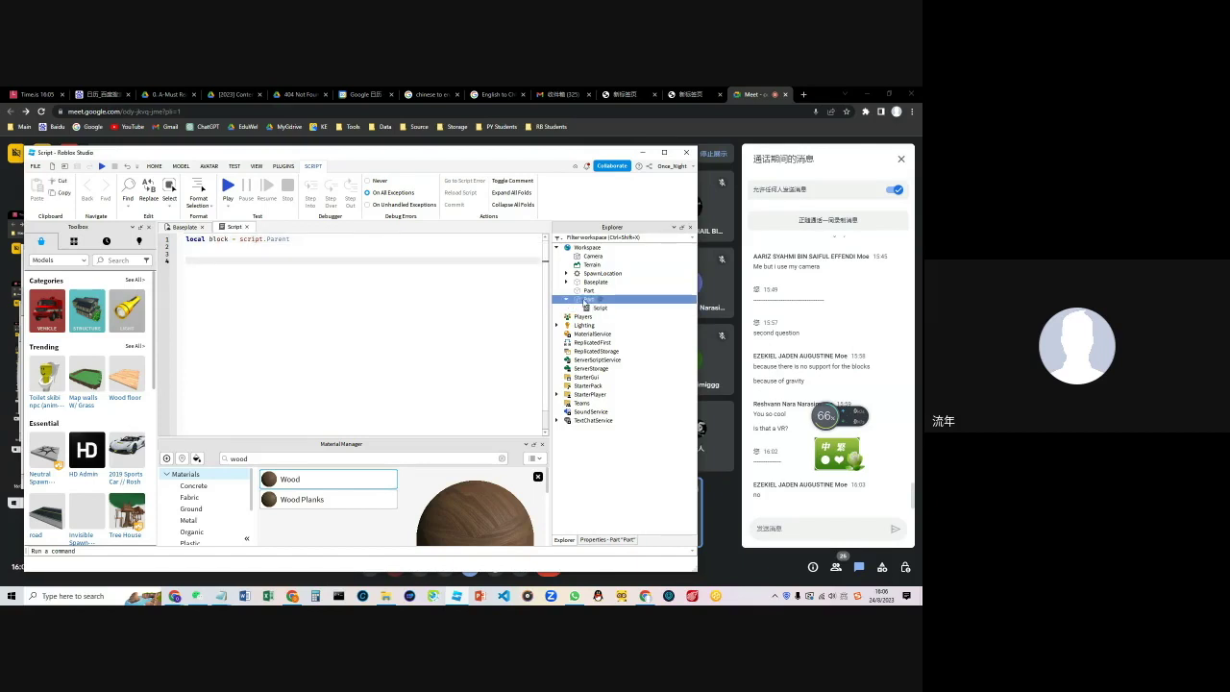
drag(230, 238, 219, 238)
double_click(219, 238)
click(340, 239)
key(Return)
key(Return)
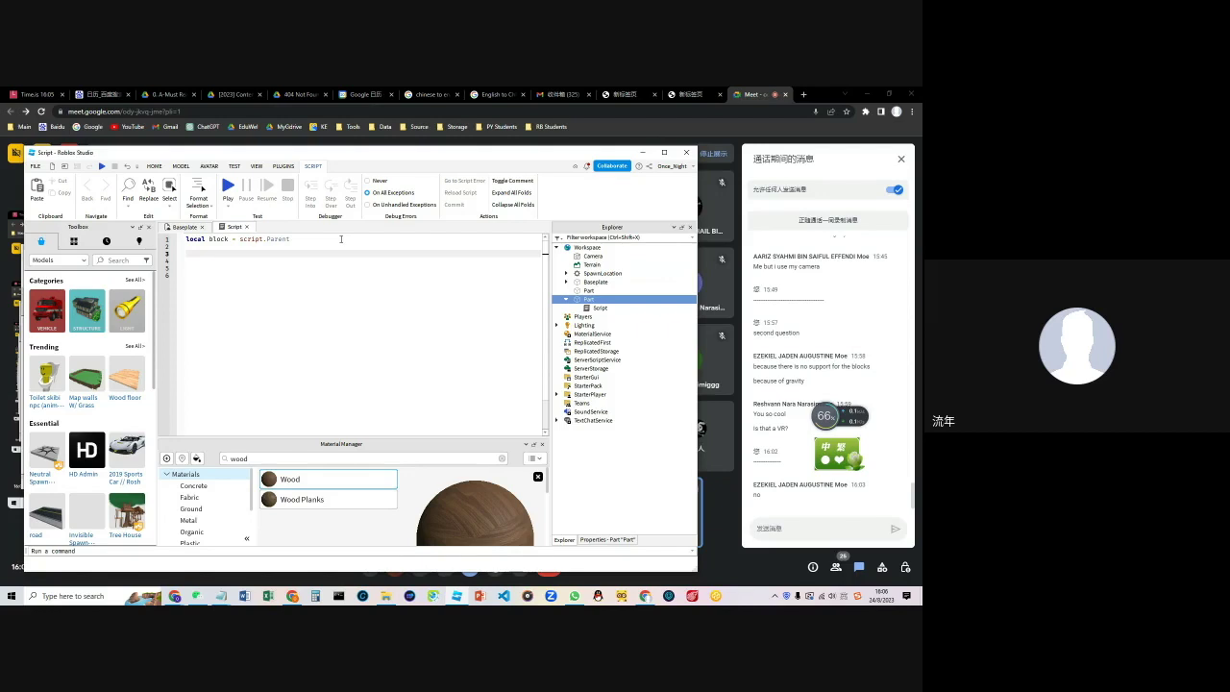
text(block)
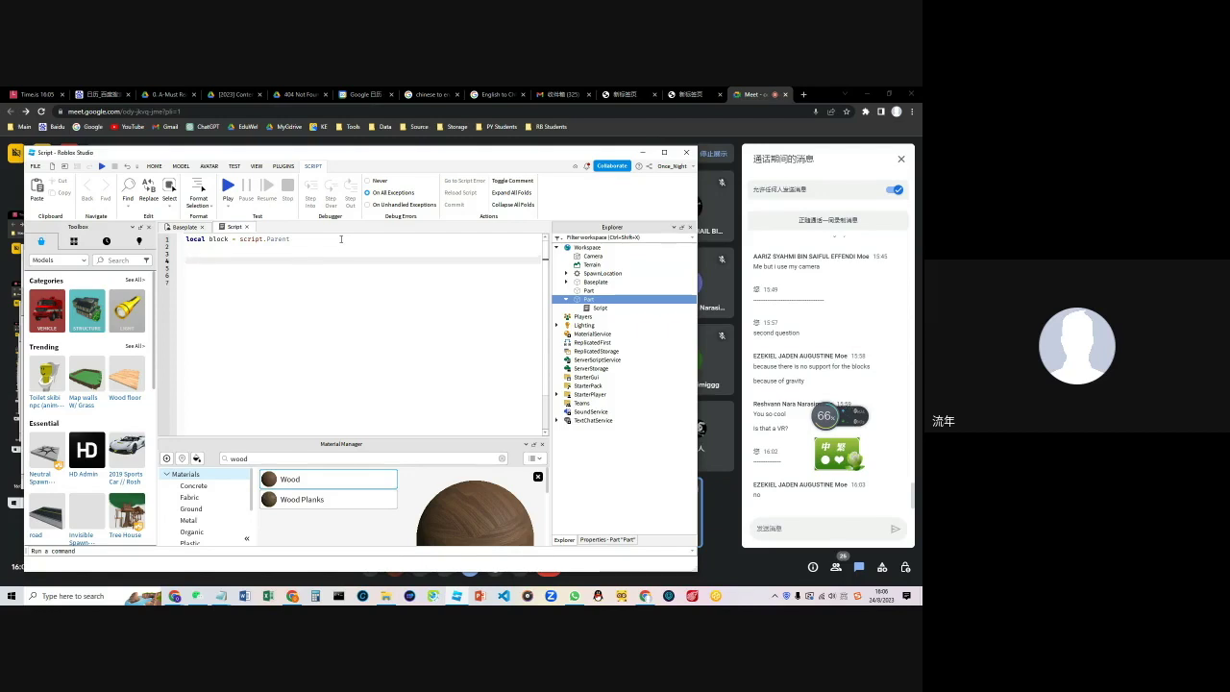
text(.tr)
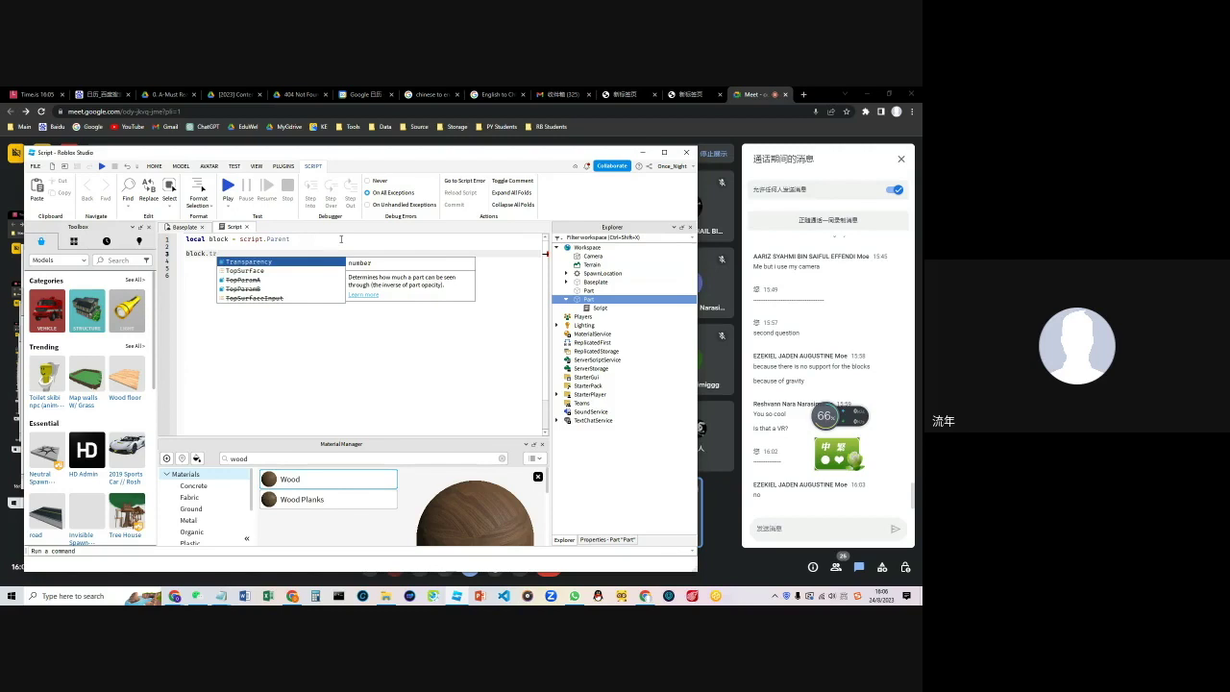
- Complete the line block.Transparency = 1
key(Tab)
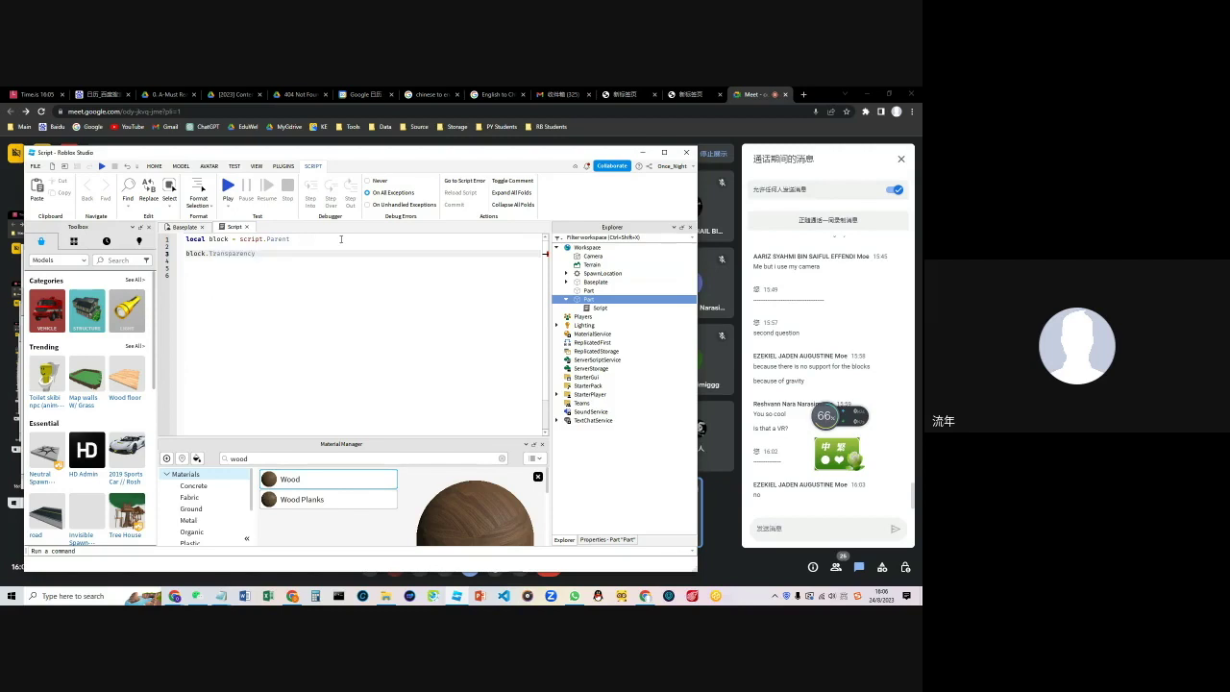
text(= 1)
key(Return)
key(Return)
text(wait()
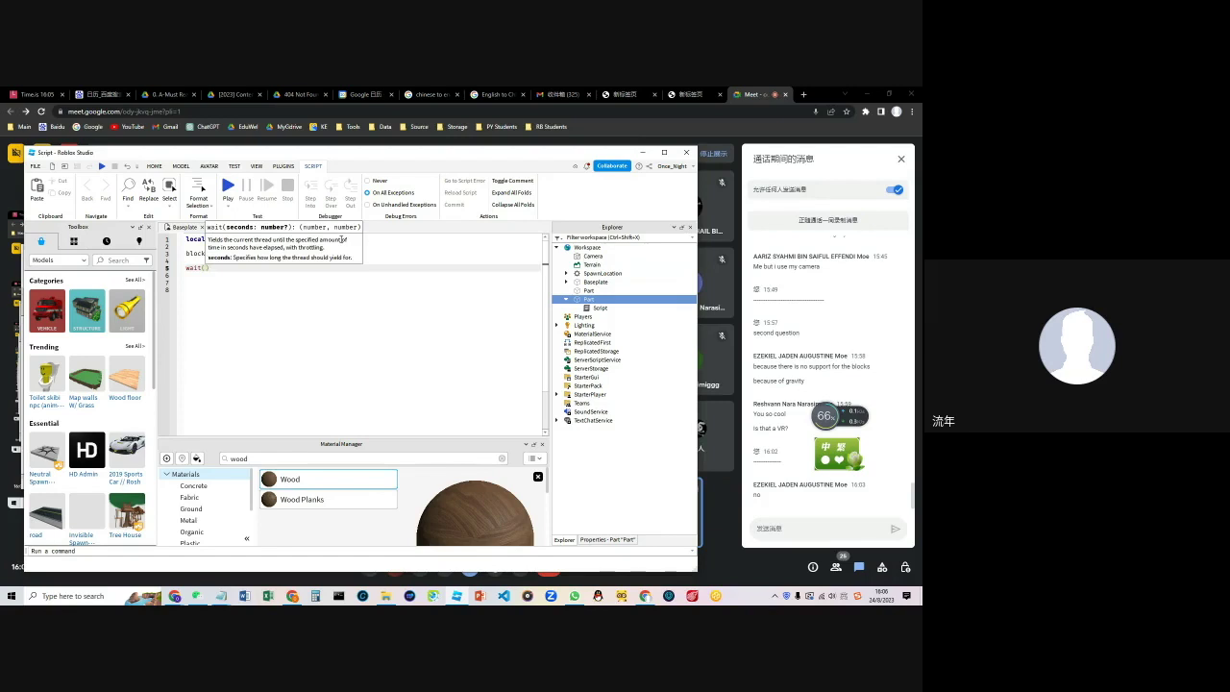
text(3)
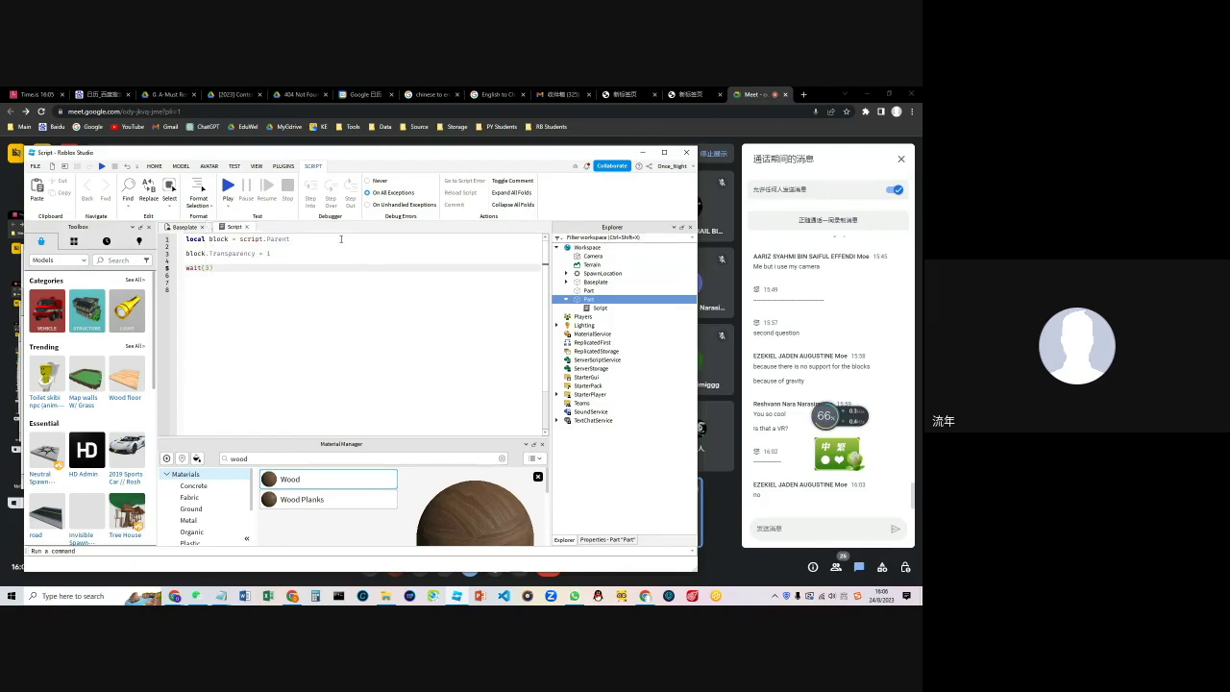
key(BackSpace)
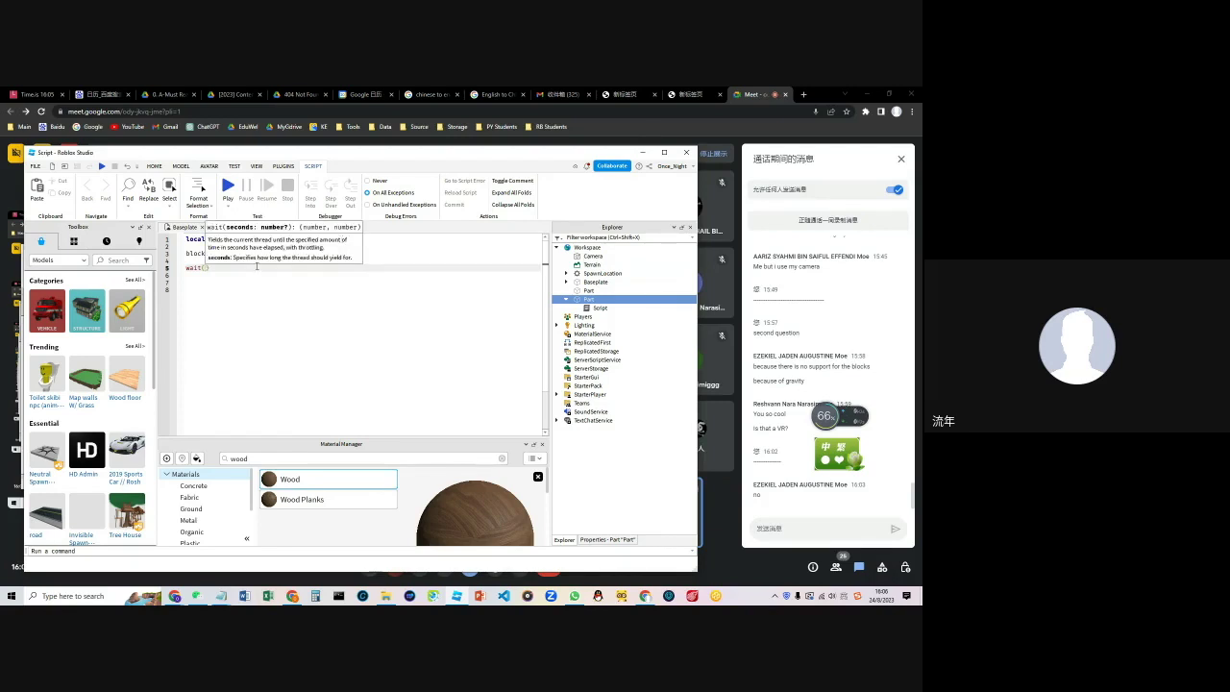
key(BackSpace)
key(BackSpace)
key(BackSpace)
key(BackSpace)
key(BackSpace)
- Insert wait(10) above the block.Transparency = 1 line
click(244, 245)
key(Return)
key(Return)
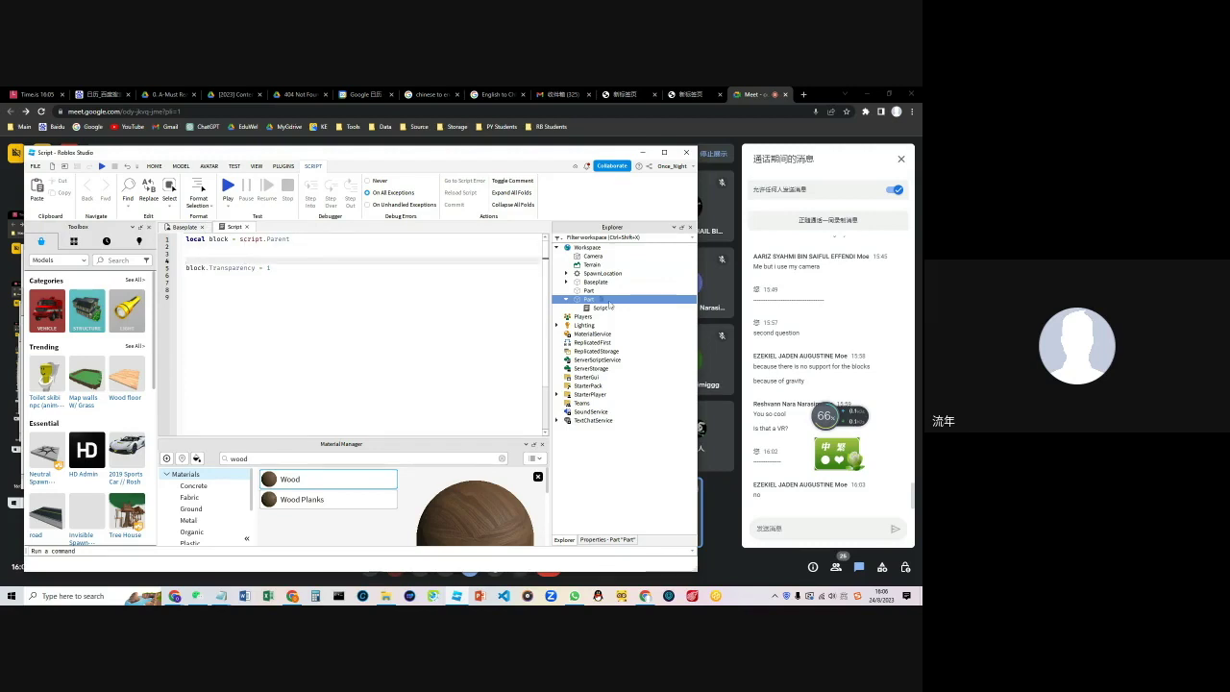
click(267, 254)
text(wa)
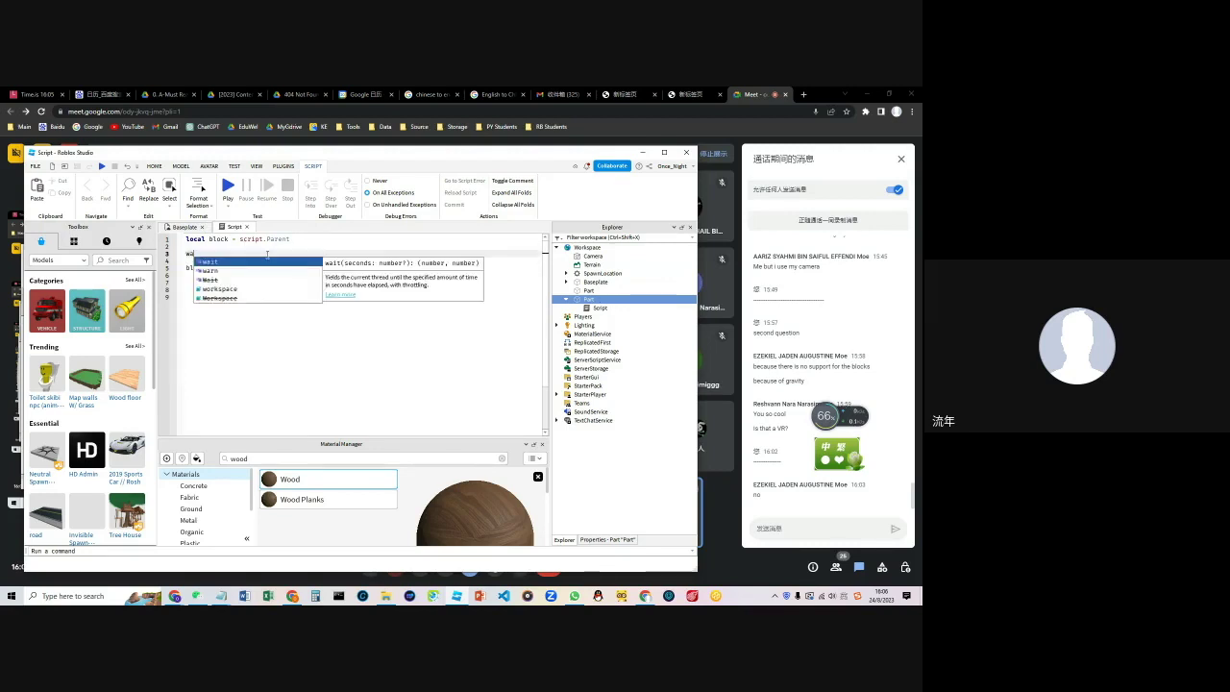
key(Tab)
text(()
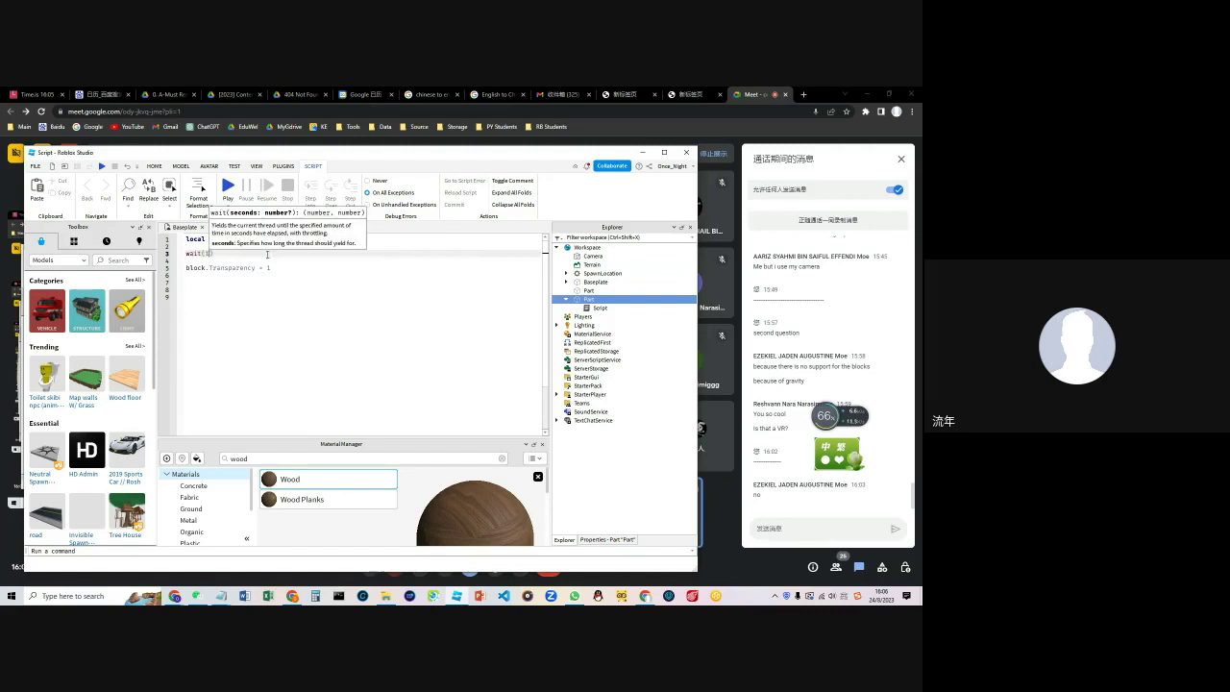
text(10)
- Highlight the Transparency word and the whole block.Transparency = 1 line on line 5
click(246, 271)
click(199, 268)
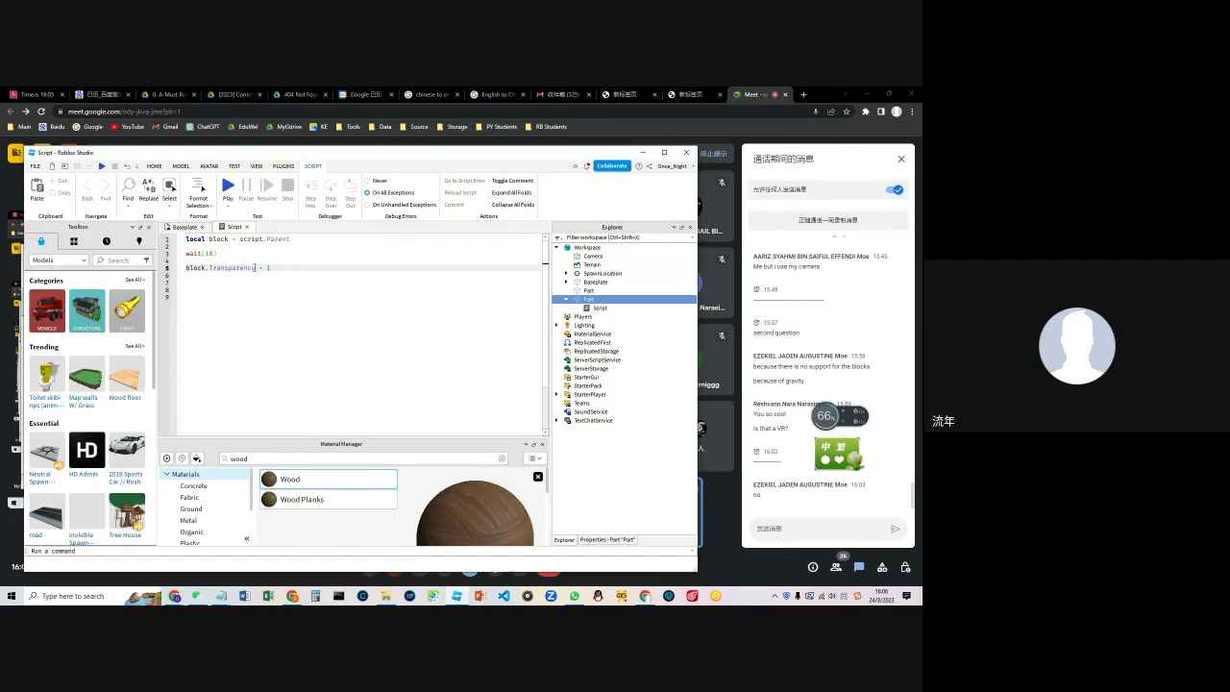
click(209, 268)
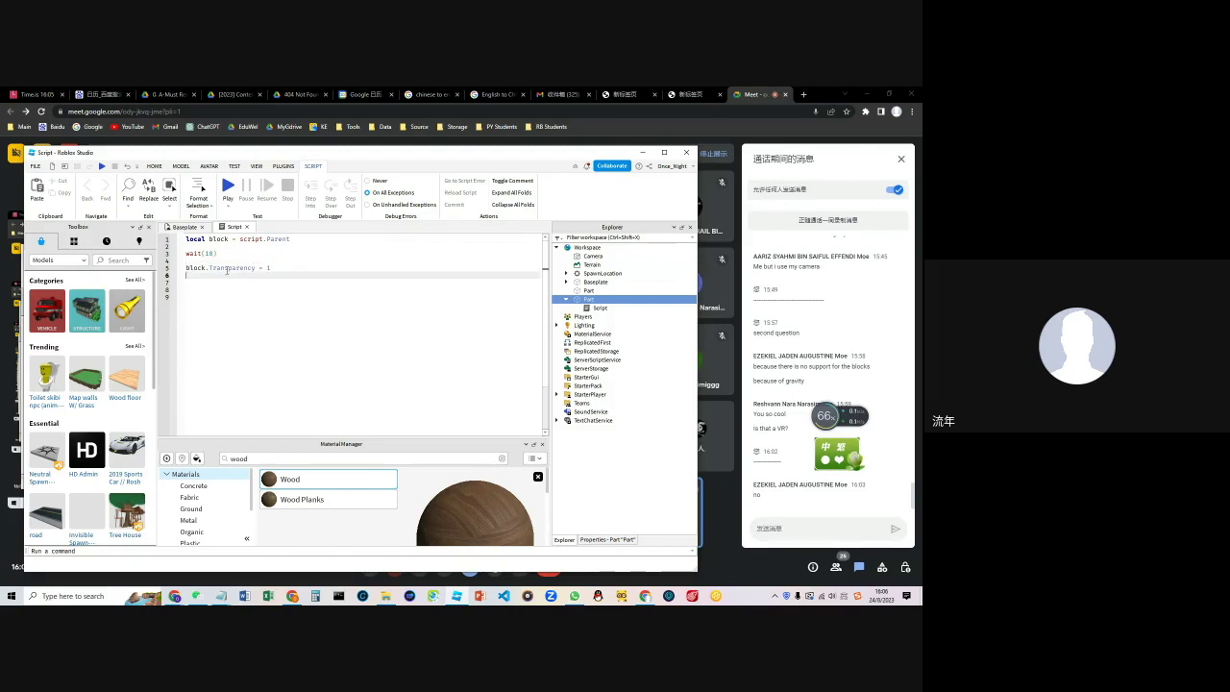
drag(209, 268, 260, 268)
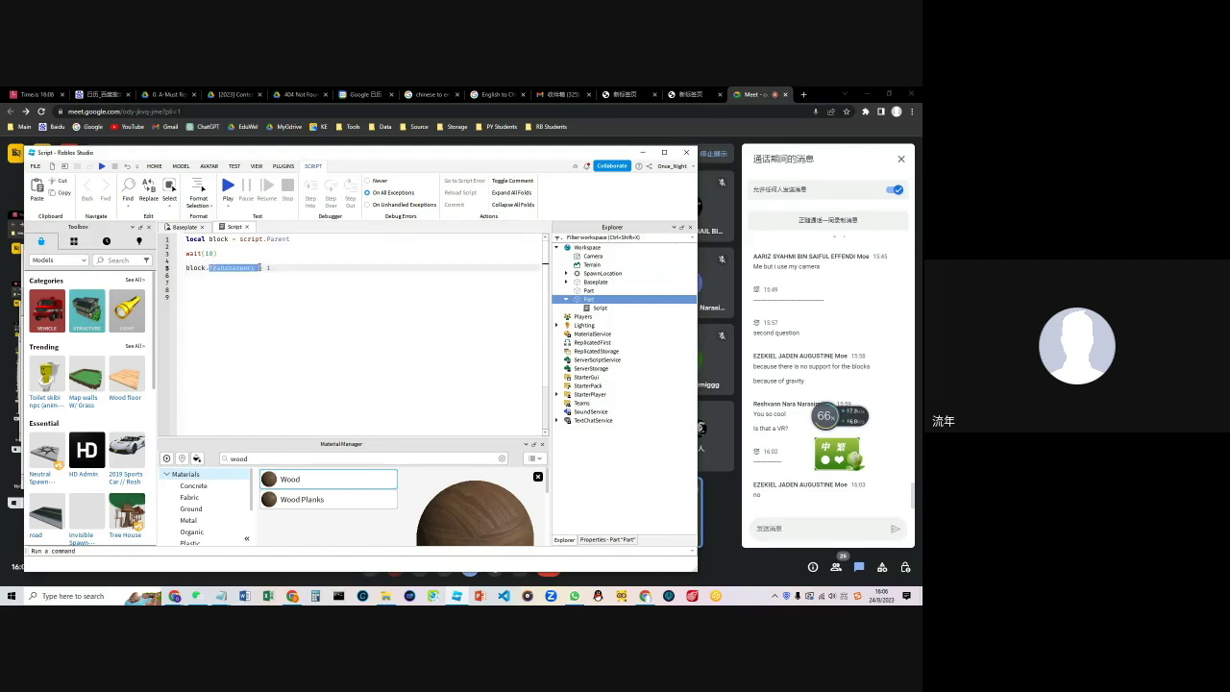
click(257, 268)
drag(231, 268, 212, 268)
double_click(214, 268)
click(257, 268)
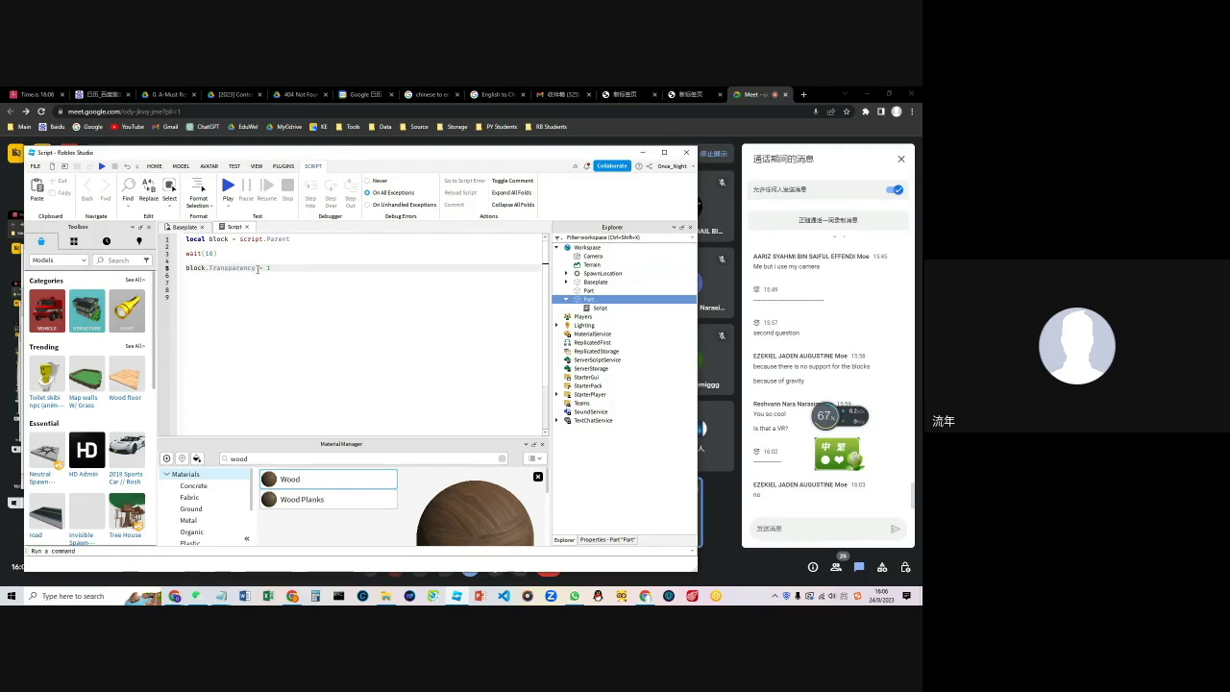
click(282, 268)
drag(281, 268, 186, 269)
click(279, 270)
- Add wait(5) and block.Transparency = 0, then view the Baseplate 3D scene
key(Return)
key(Return)
text(wait()
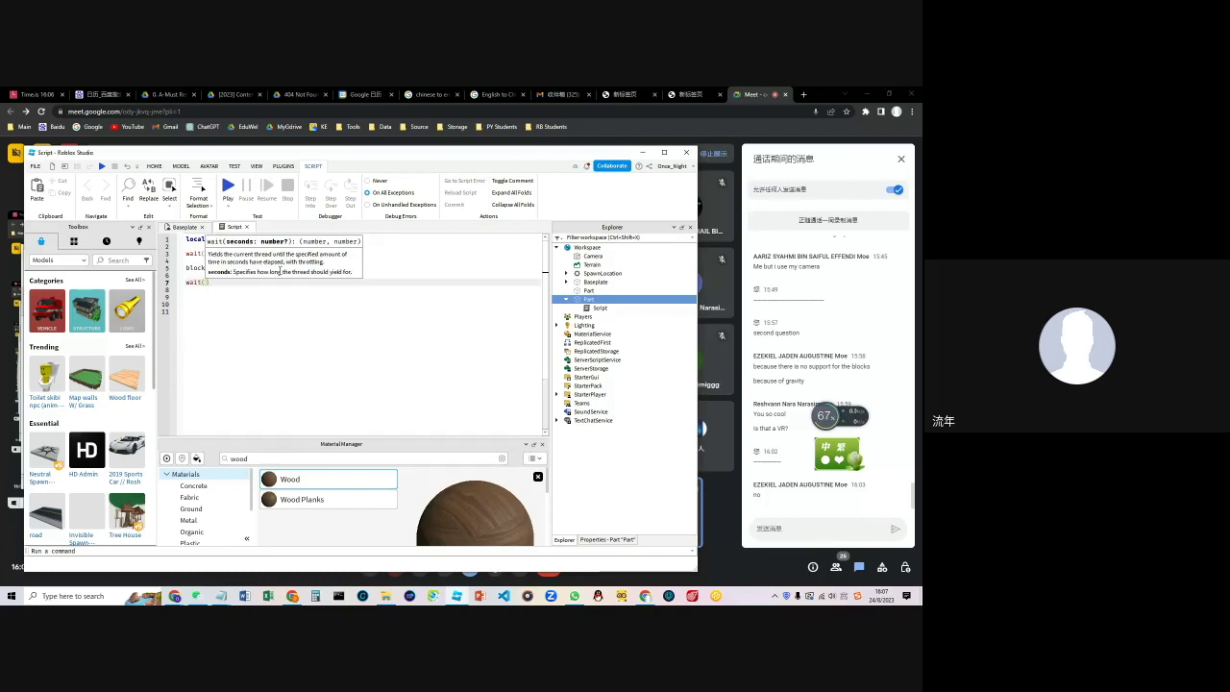
text(5))
key(Return)
key(Return)
text(block.Transparency)
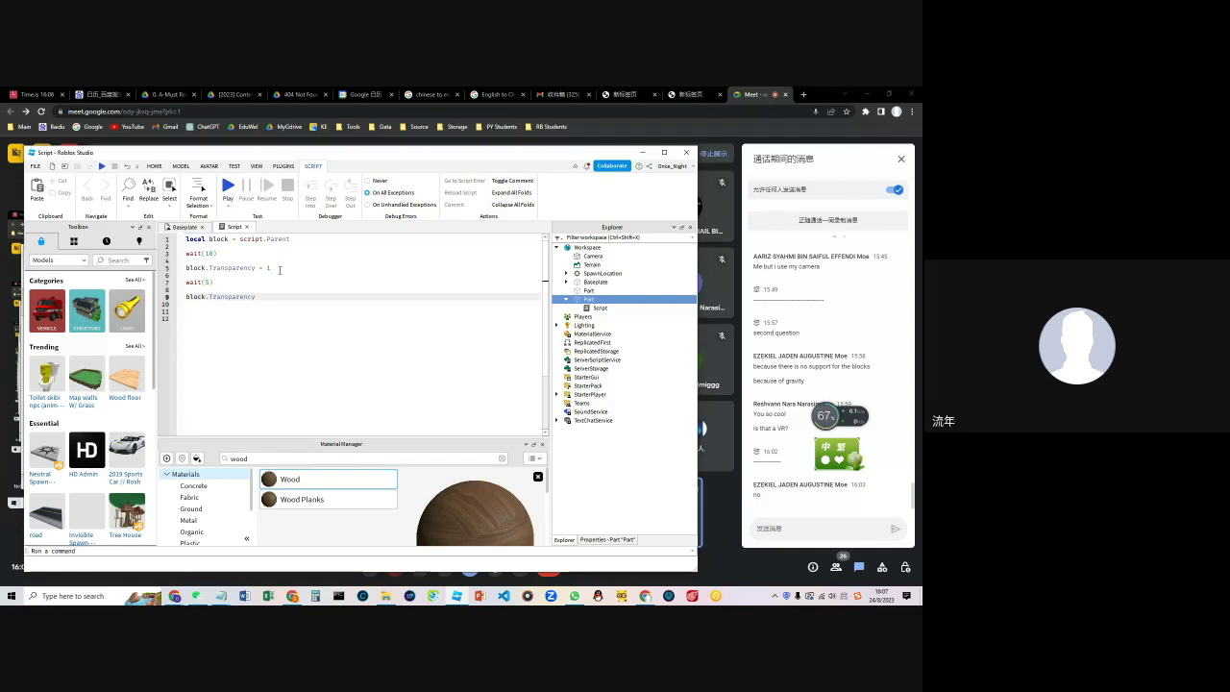
text( = 0)
key(Down)
key(Down)
key(Down)
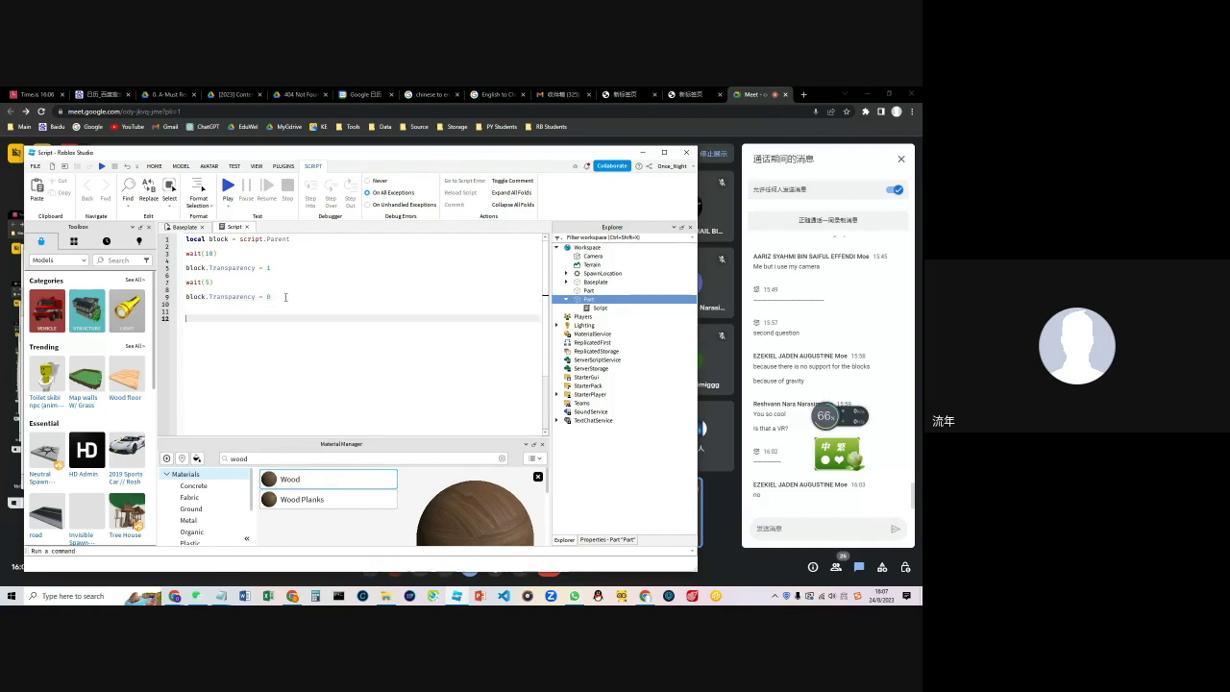
click(274, 267)
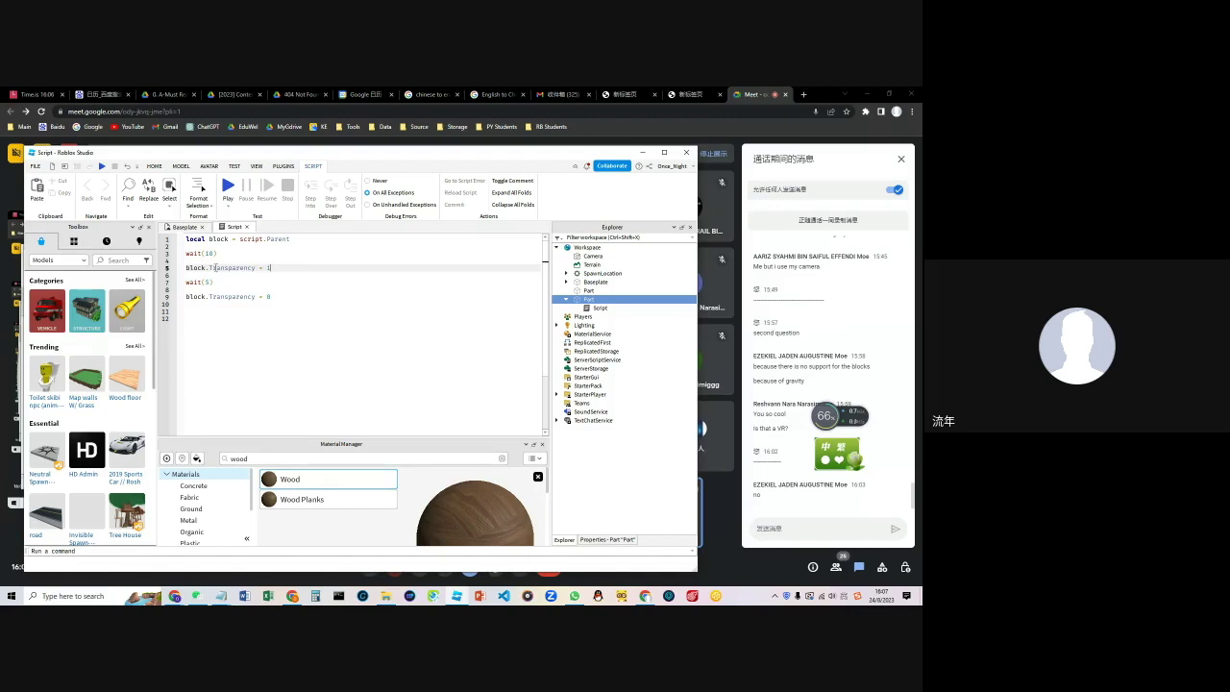
key(Down)
key(Down)
key(Down)
key(Down)
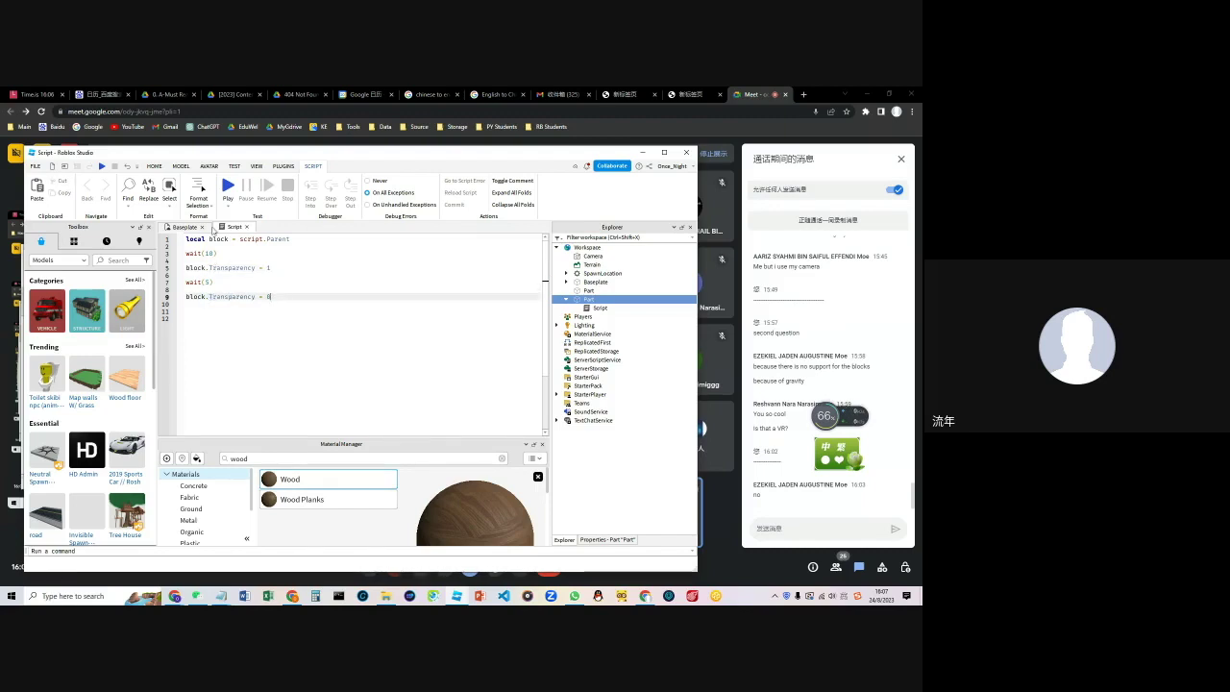
key(ctrl+Tab)
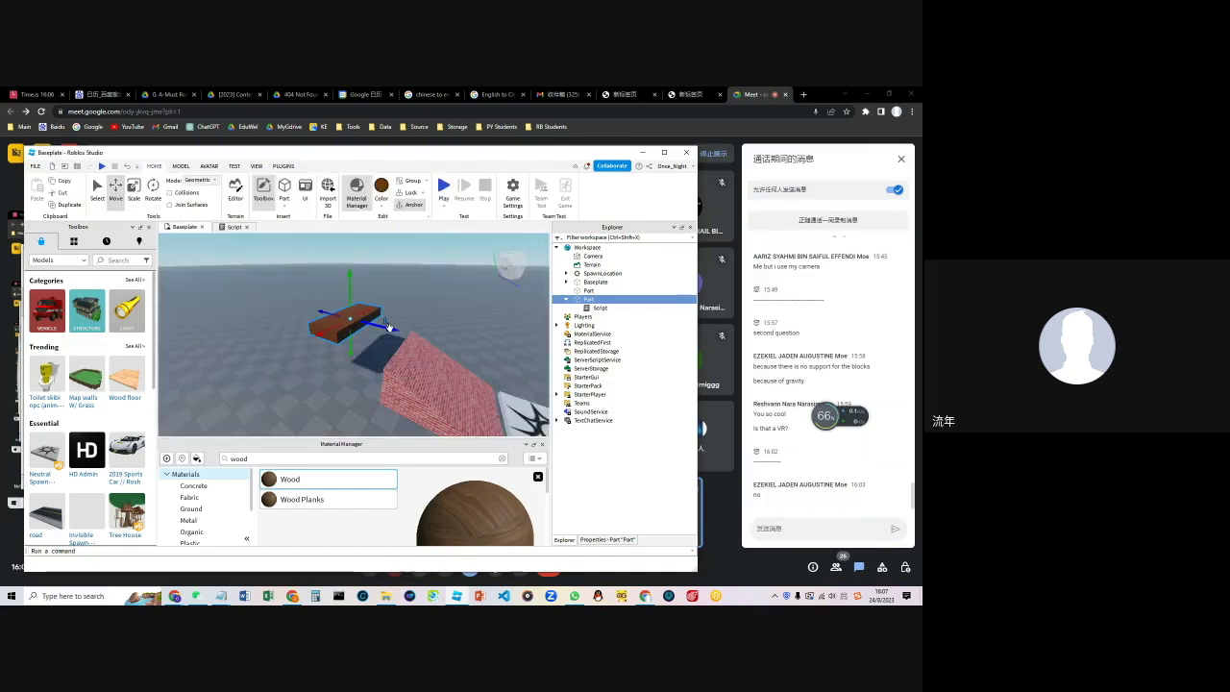
right_drag(389, 327, 396, 309)
key(F5)
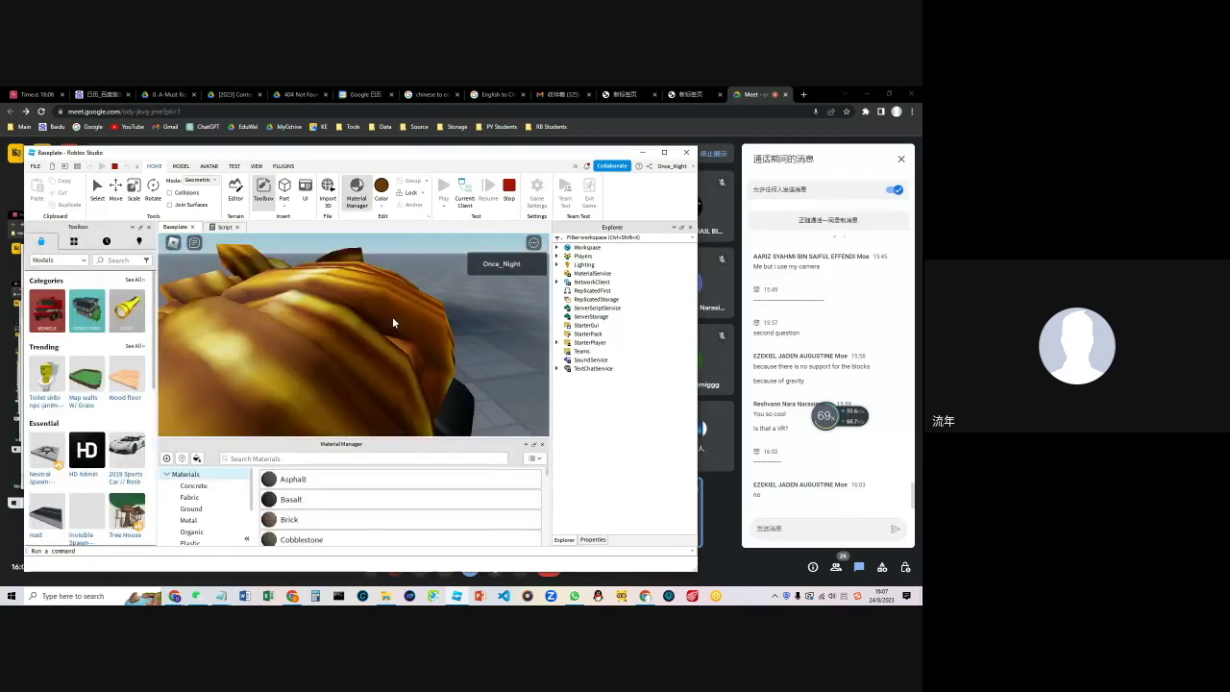
key(w)
key(s)
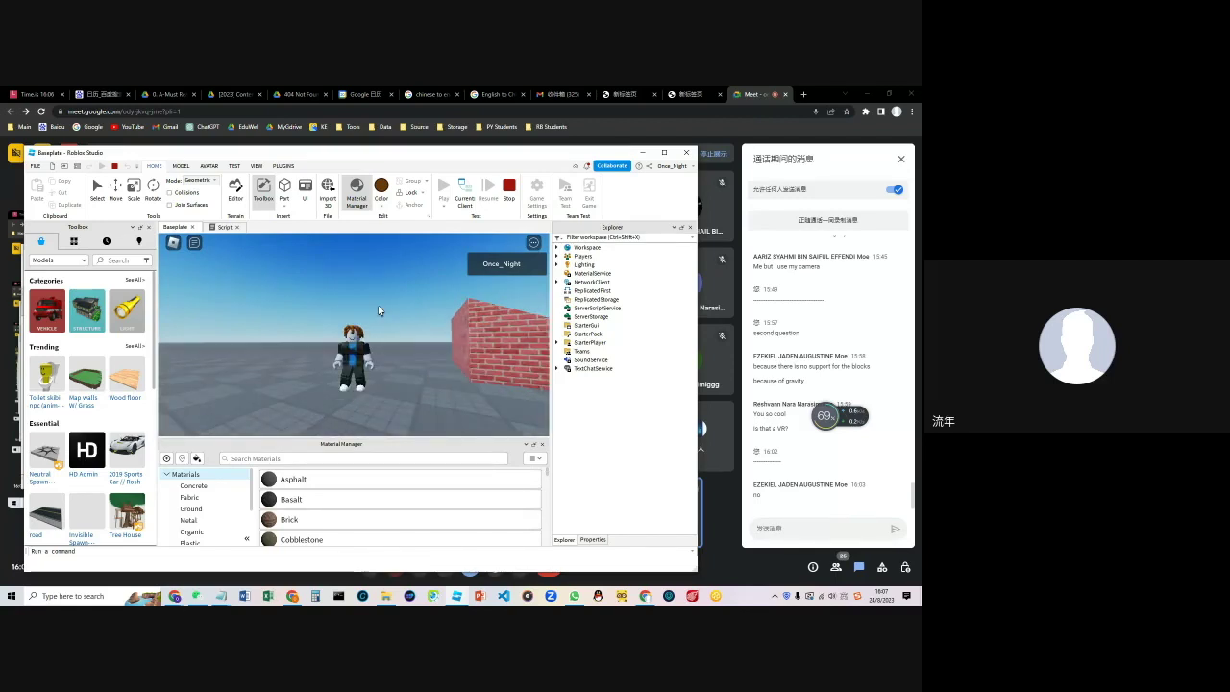
click(224, 227)
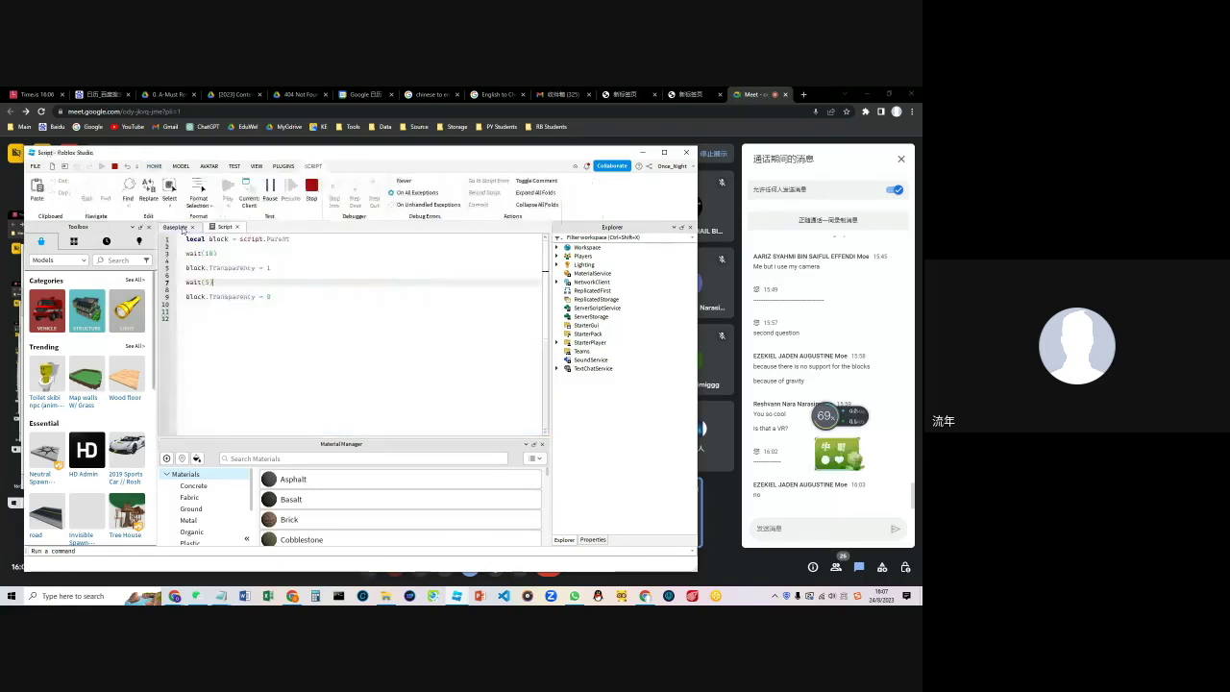
click(178, 228)
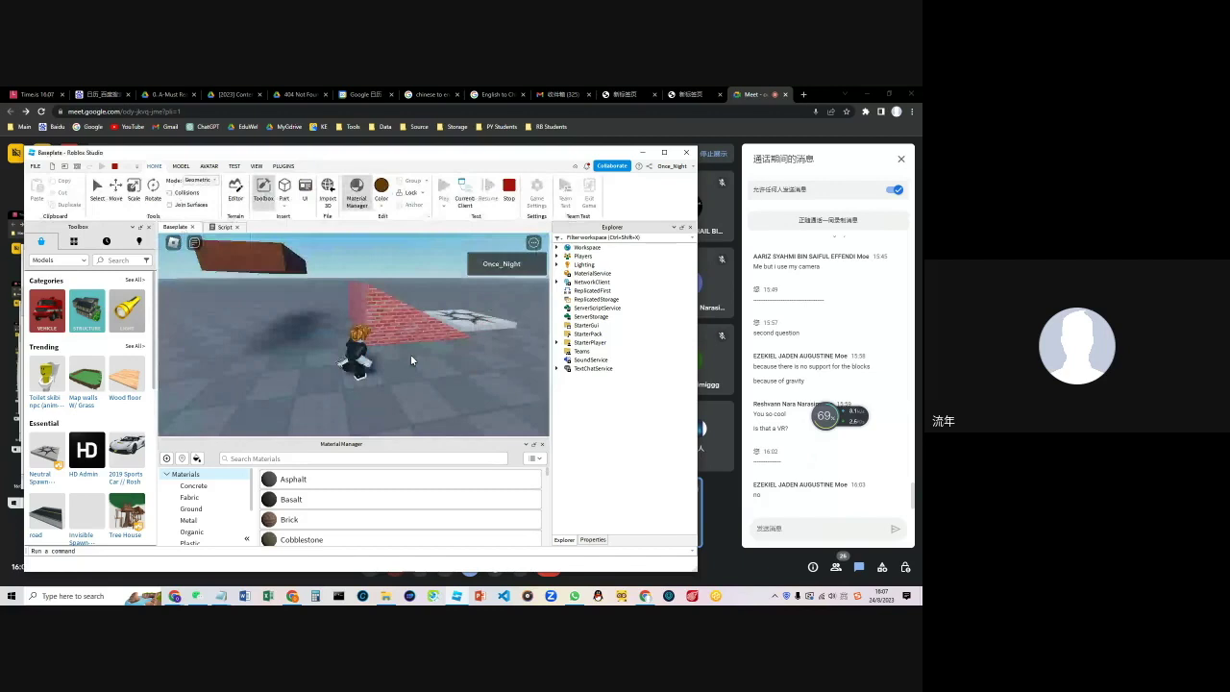
right_drag(411, 360, 410, 354)
key(w)
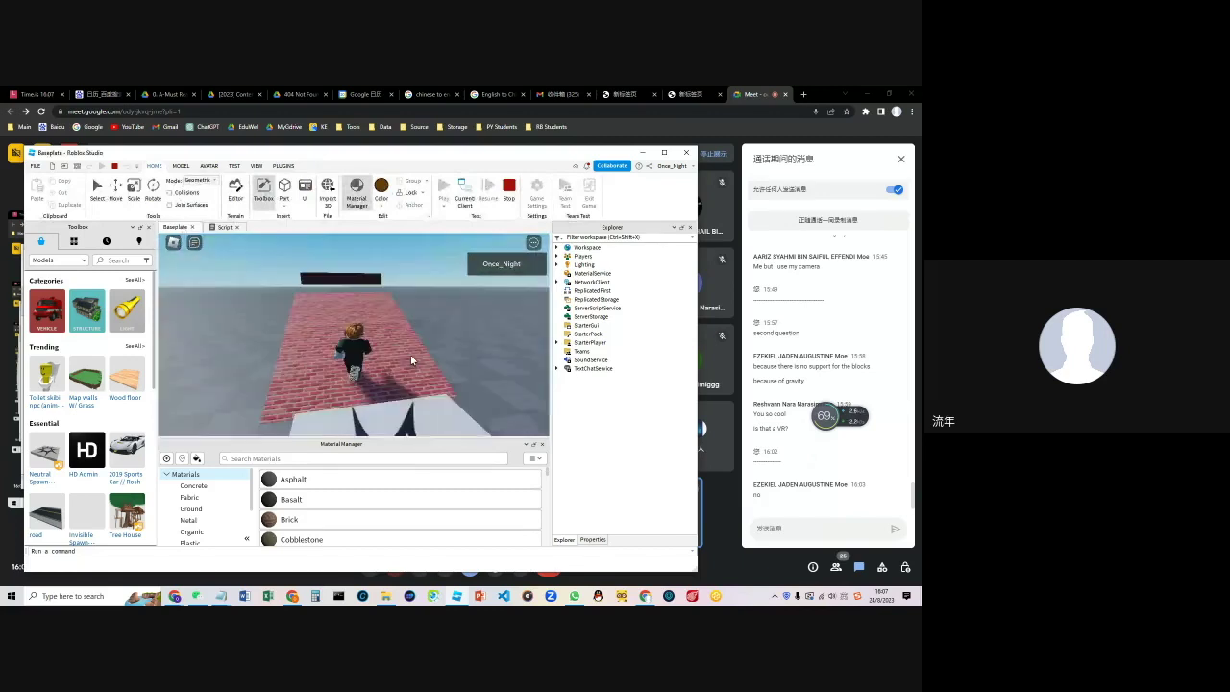
key(w)
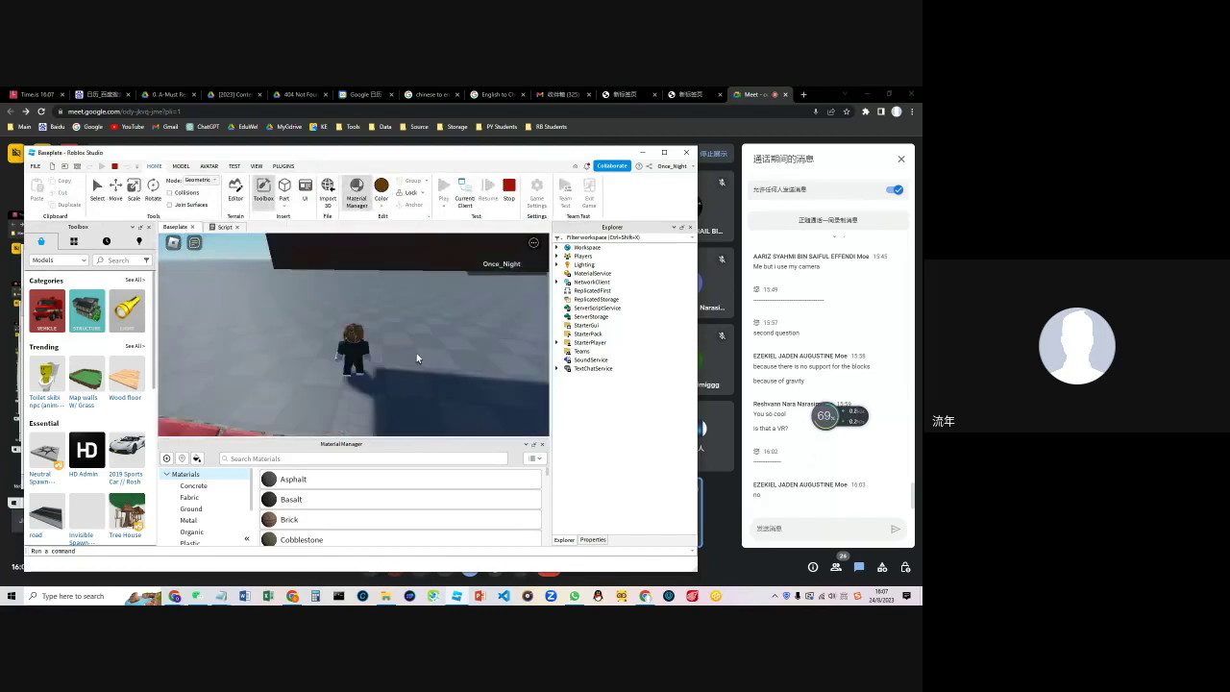
key(s)
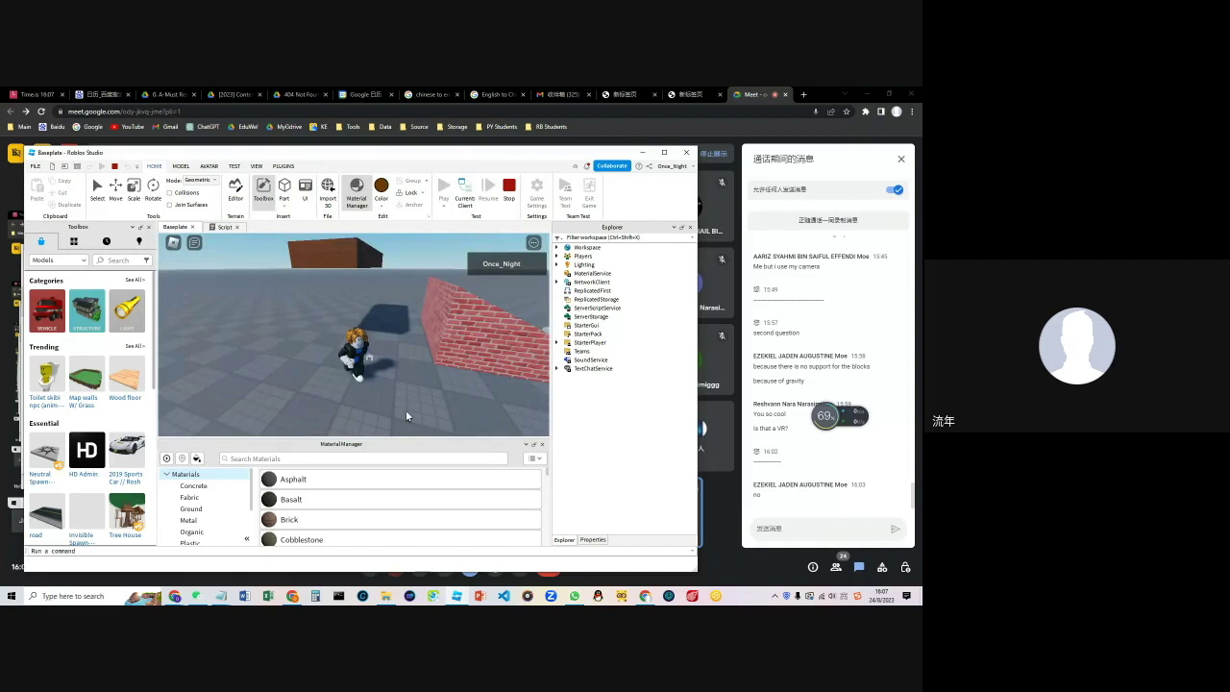
right_drag(405, 415, 406, 415)
key(w)
key(w)
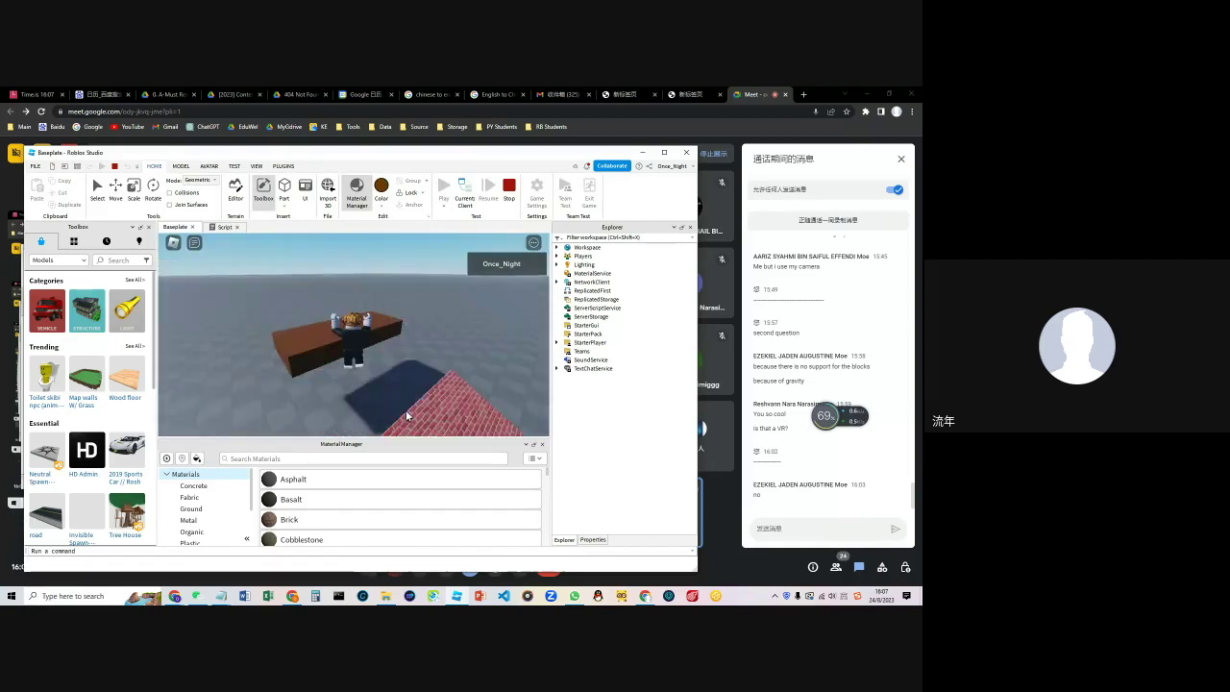
click(506, 188)
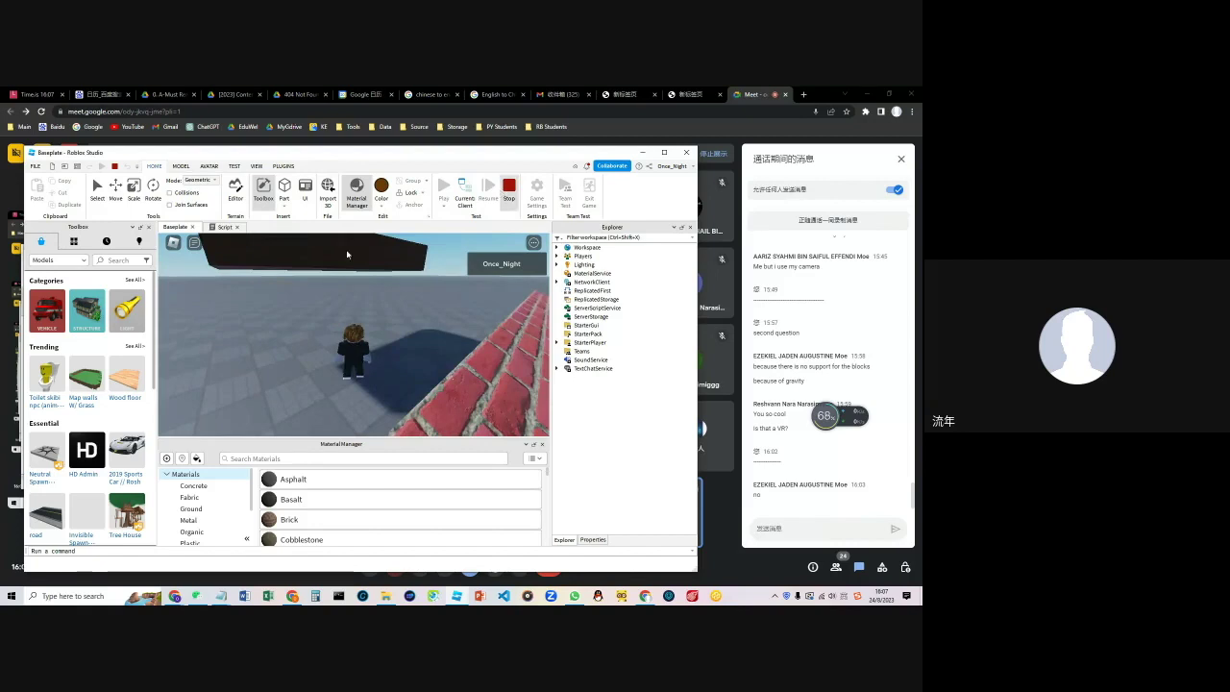
key(ctrl+2)
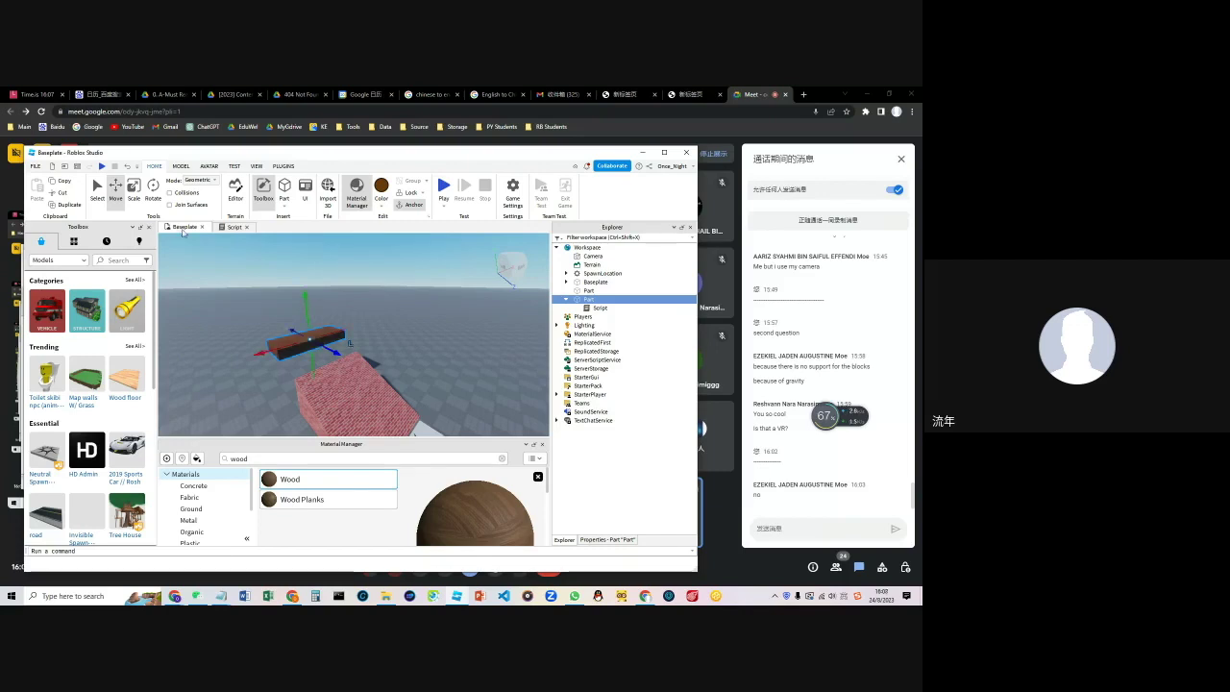
click(442, 198)
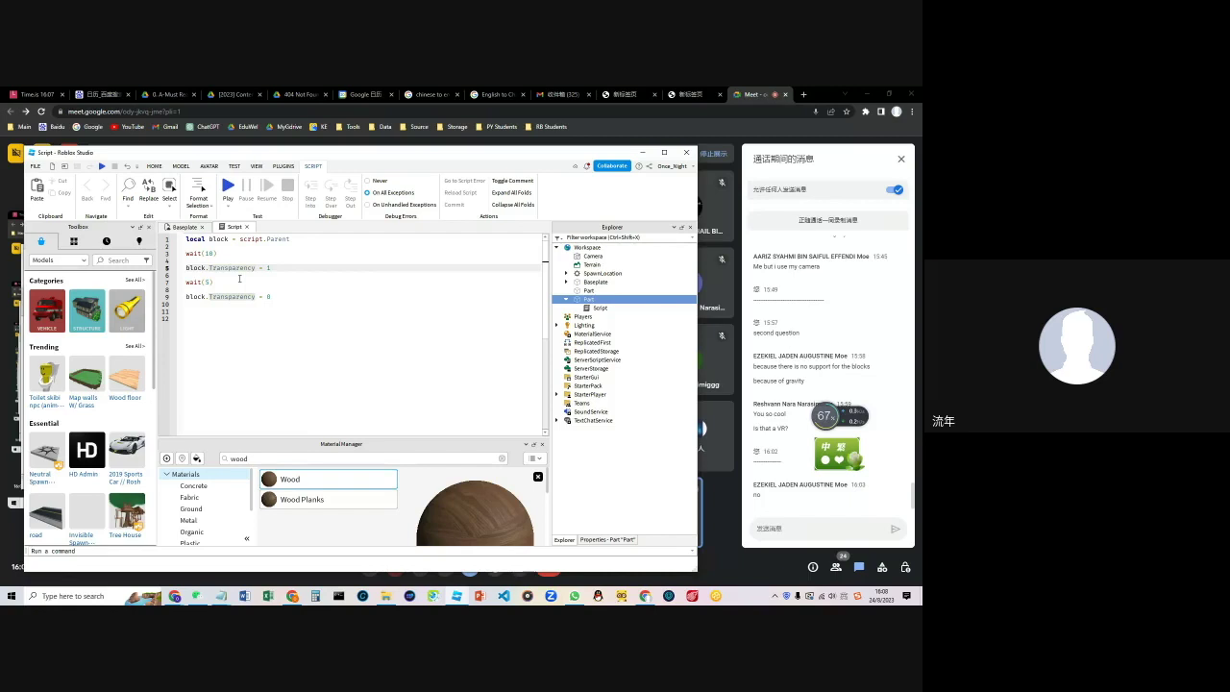
- Insert block.CanCollide = false on line 6 using autocomplete for the property and value
key(Return)
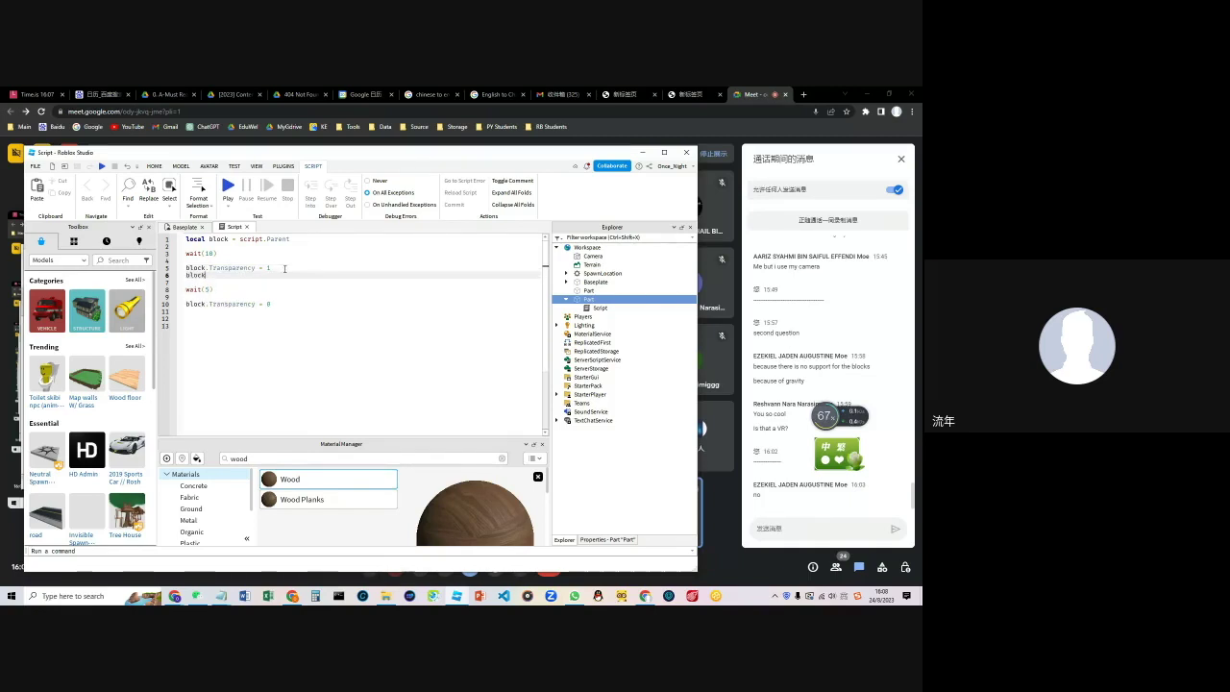
text(b)
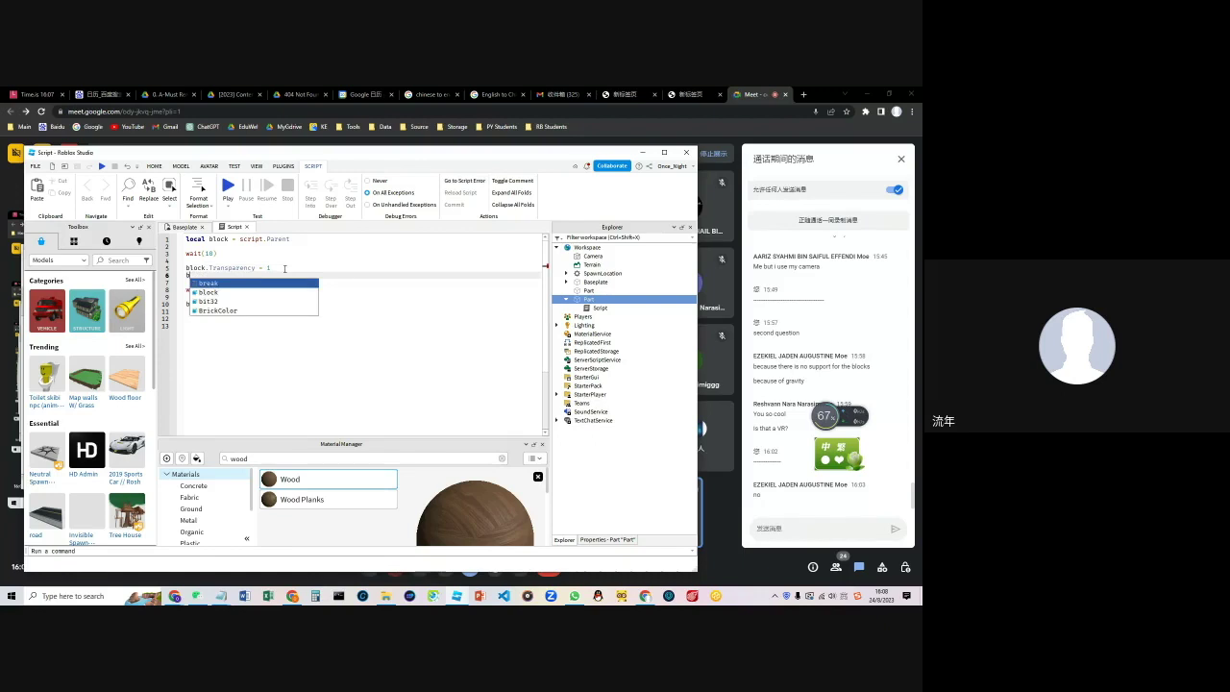
text(lock.CanCollide)
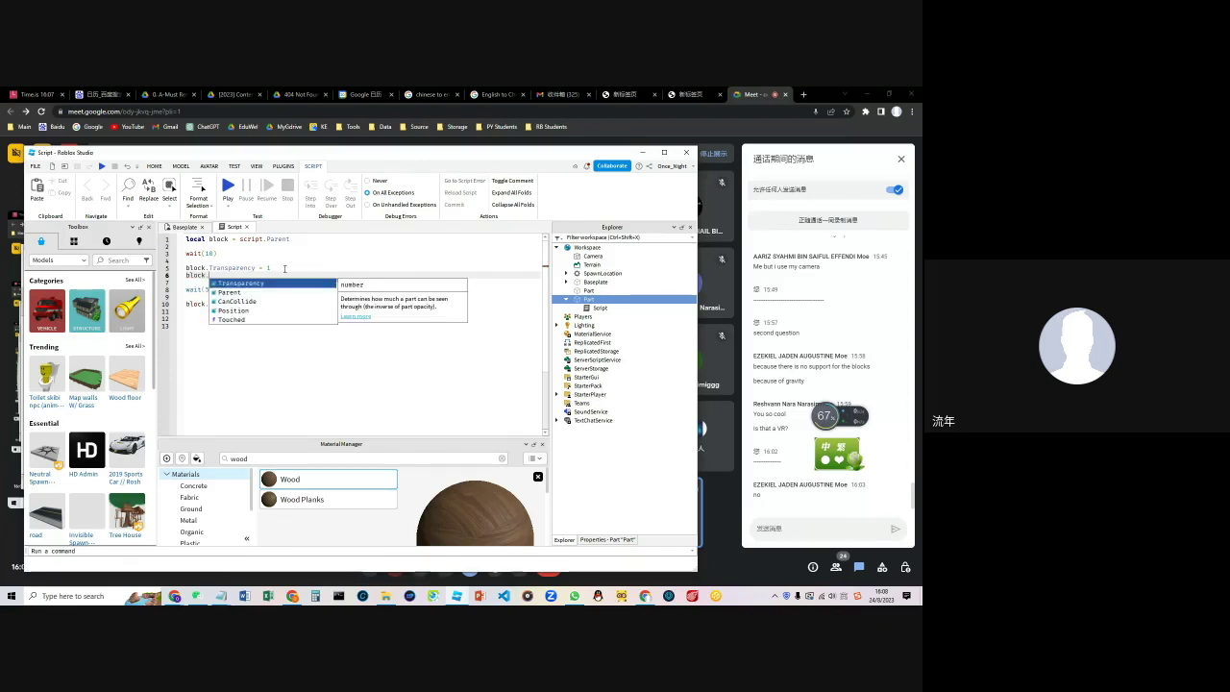
click(255, 268)
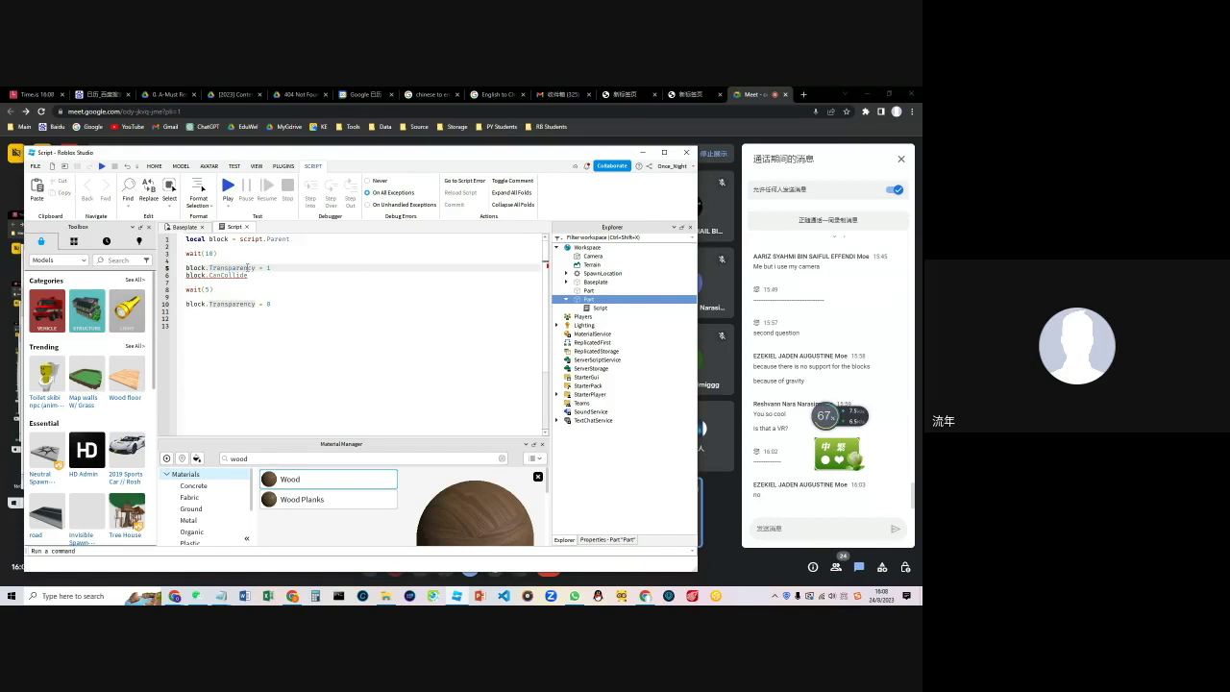
drag(248, 276, 210, 275)
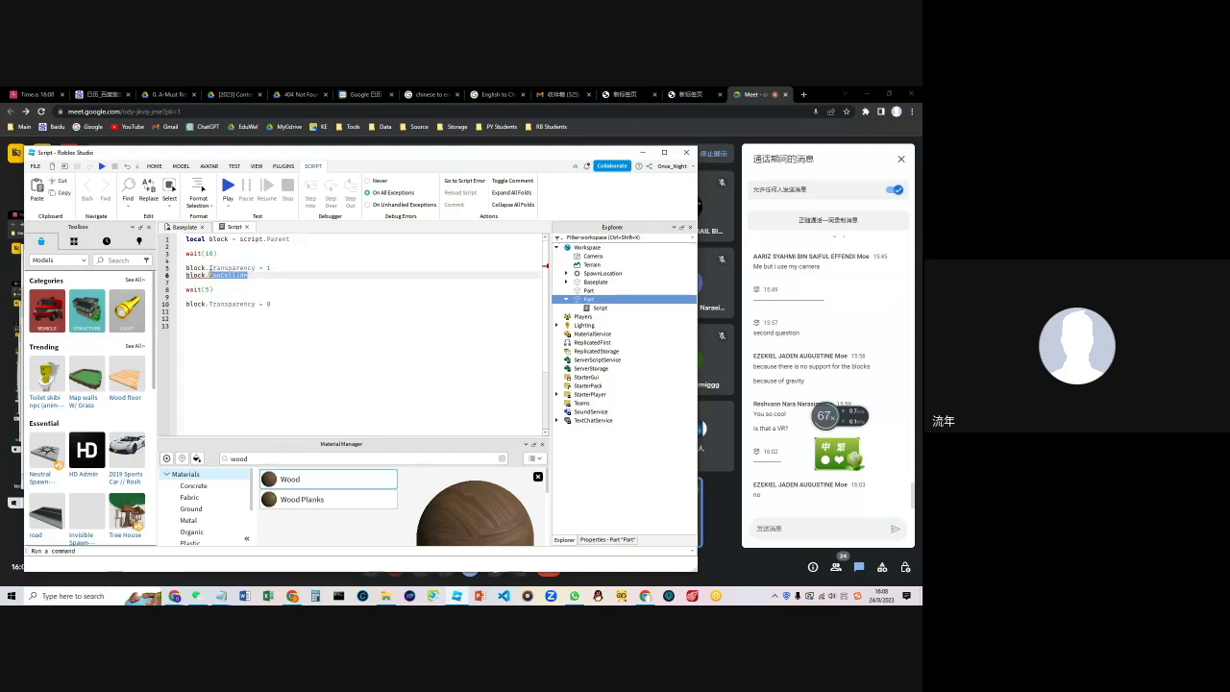
click(258, 275)
drag(258, 275, 170, 276)
text(block)
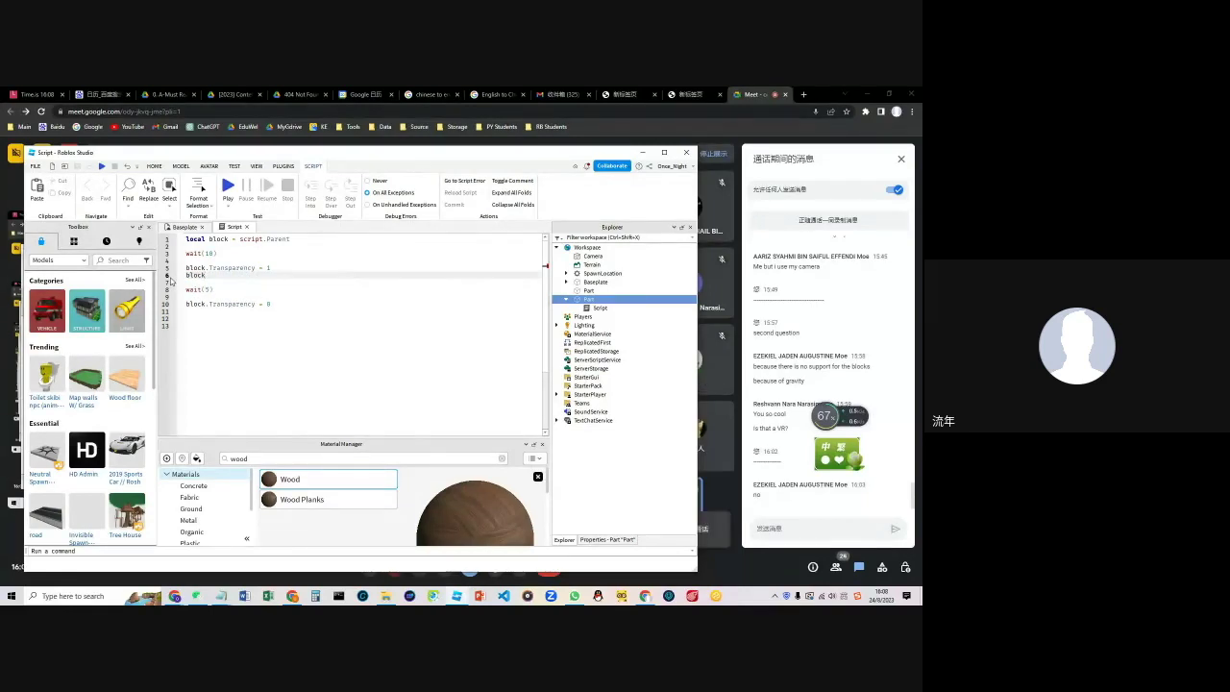
text(.ca)
key(Tab)
text(= f)
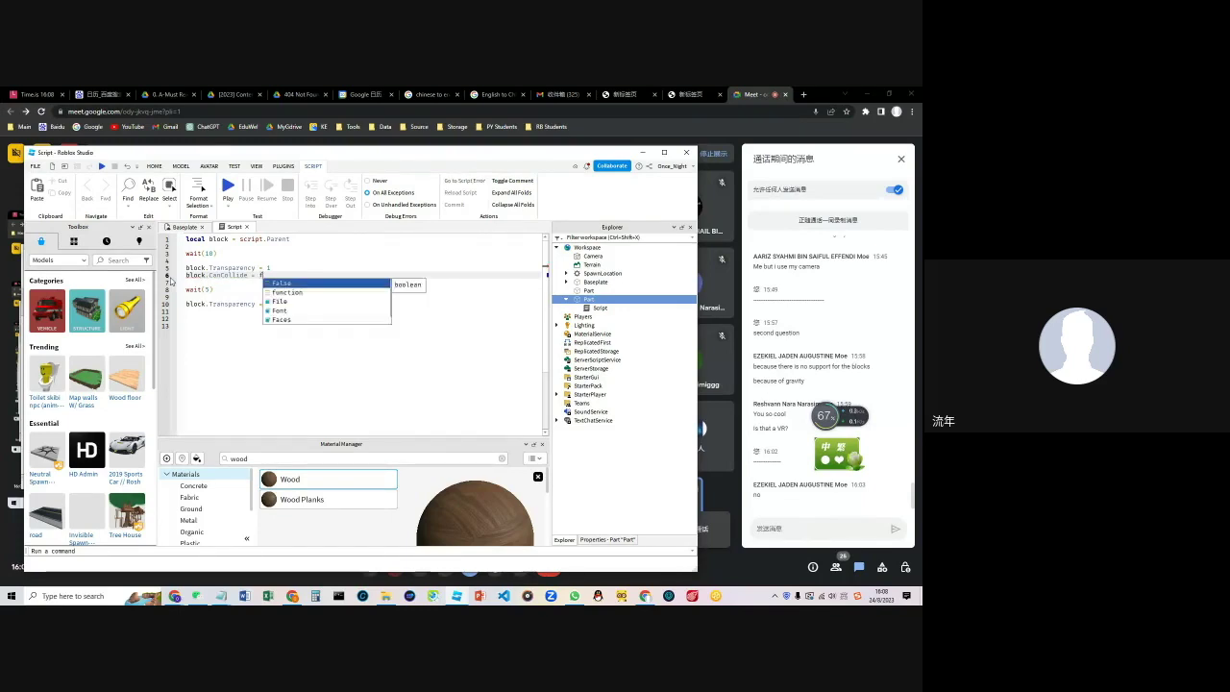
key(Tab)
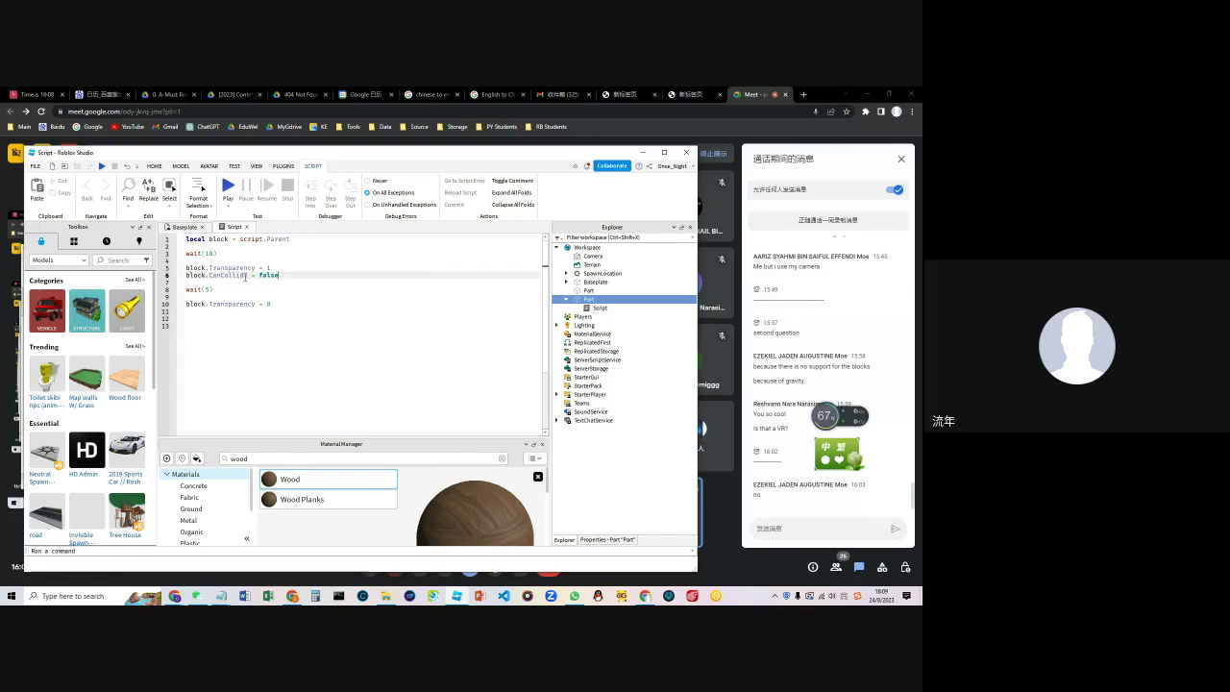
- Highlight the block.Transparency = 1 and block.CanCollide = false lines to review them
click(281, 305)
drag(272, 268, 186, 260)
click(230, 268)
click(274, 268)
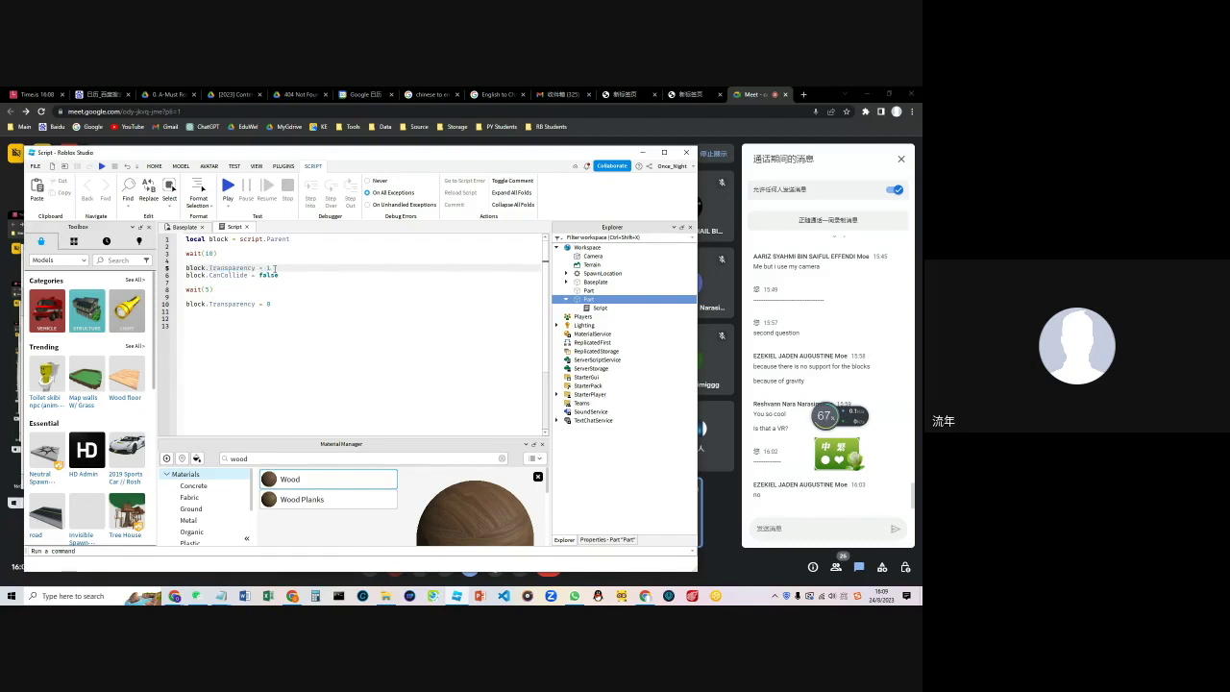
click(278, 276)
drag(278, 275, 169, 275)
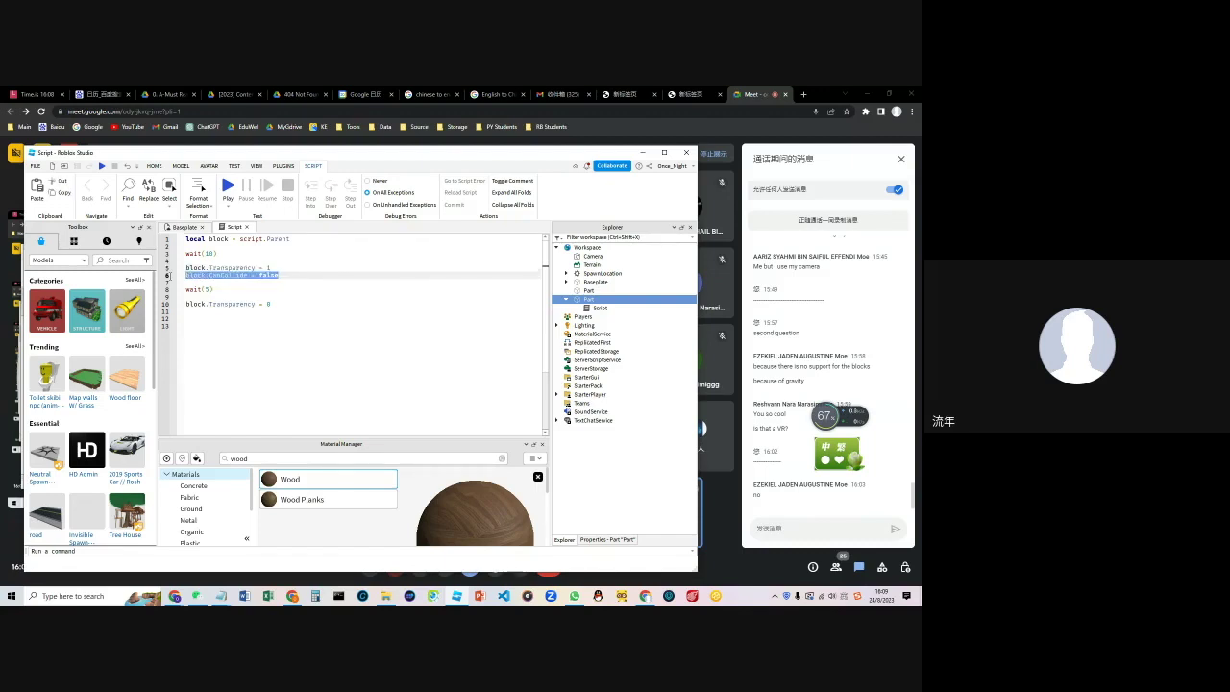
click(265, 276)
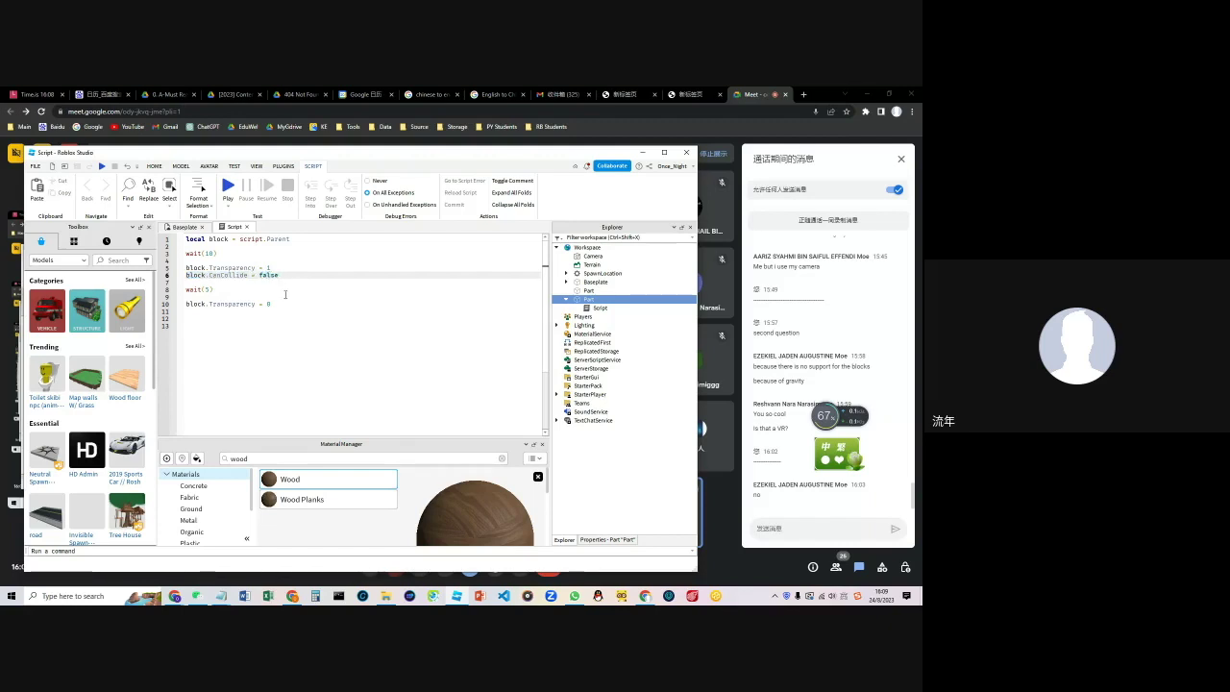
- Add block.CanCollide = true on line 11, then return to the 3D scene
click(283, 305)
key(Return)
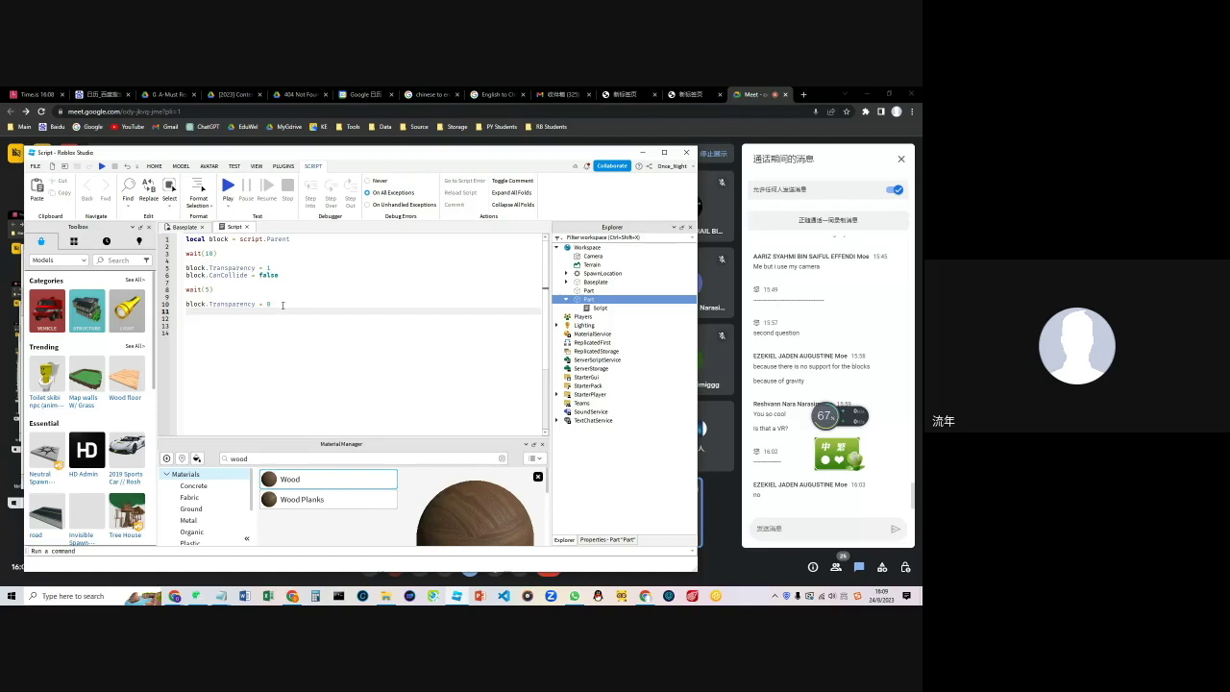
drag(198, 305, 234, 304)
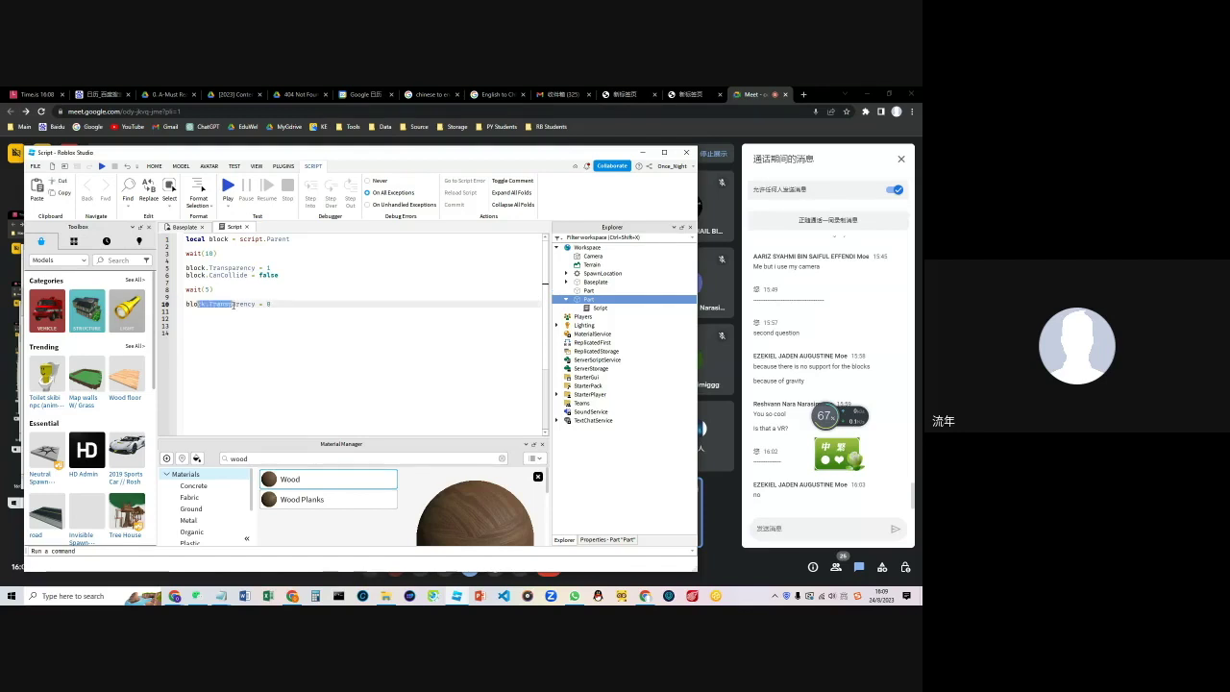
click(294, 300)
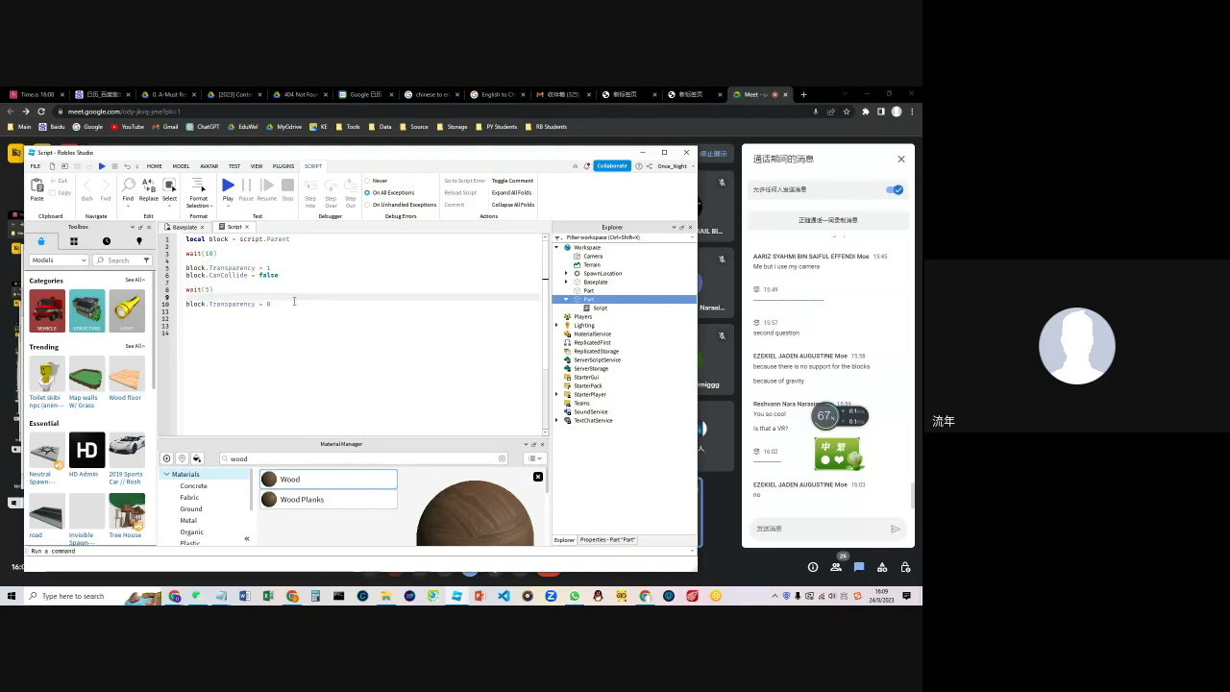
click(278, 305)
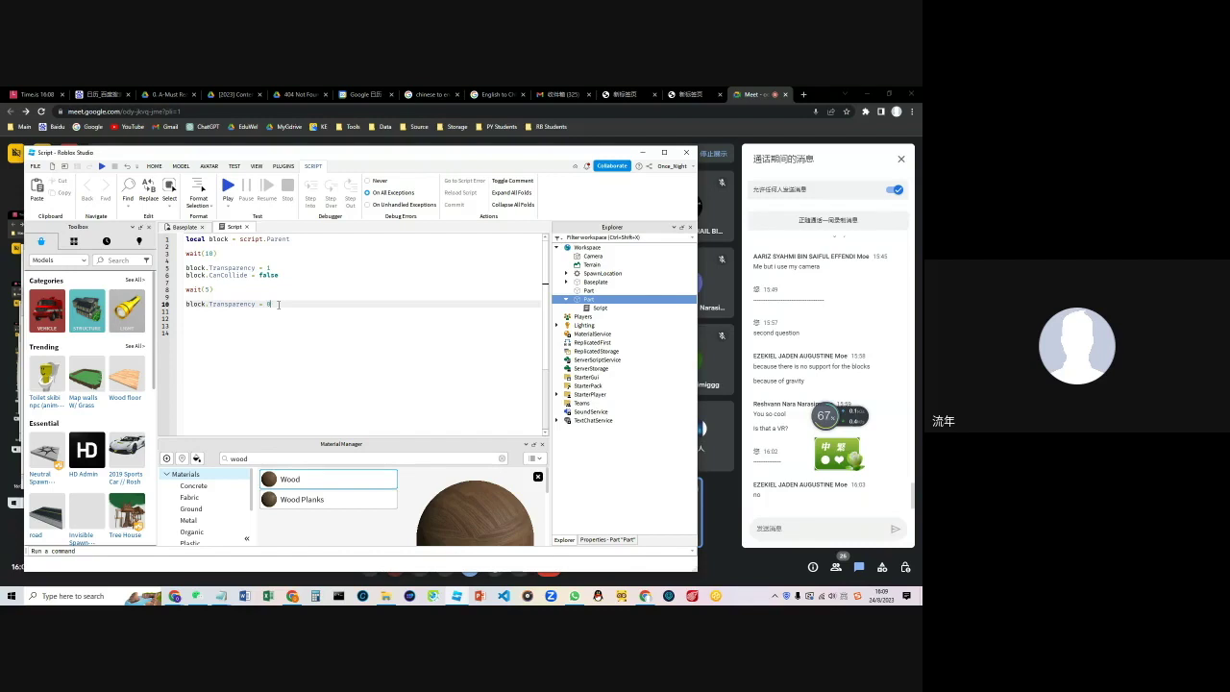
key(Return)
text(block)
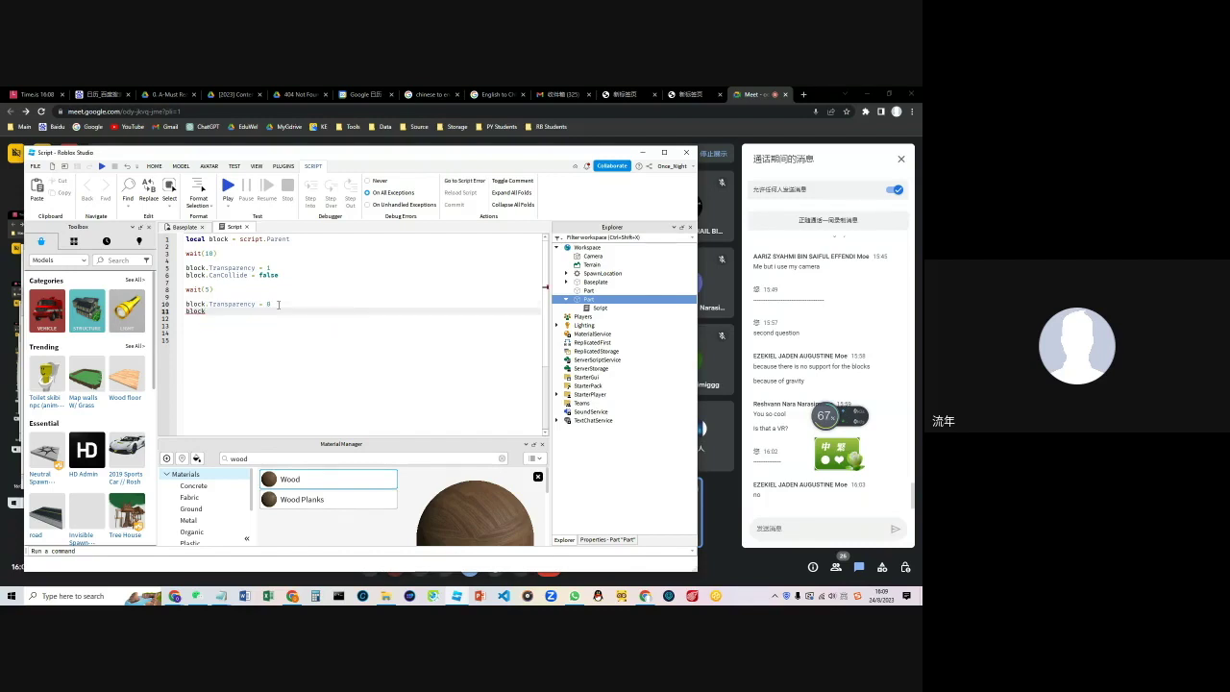
text(.can)
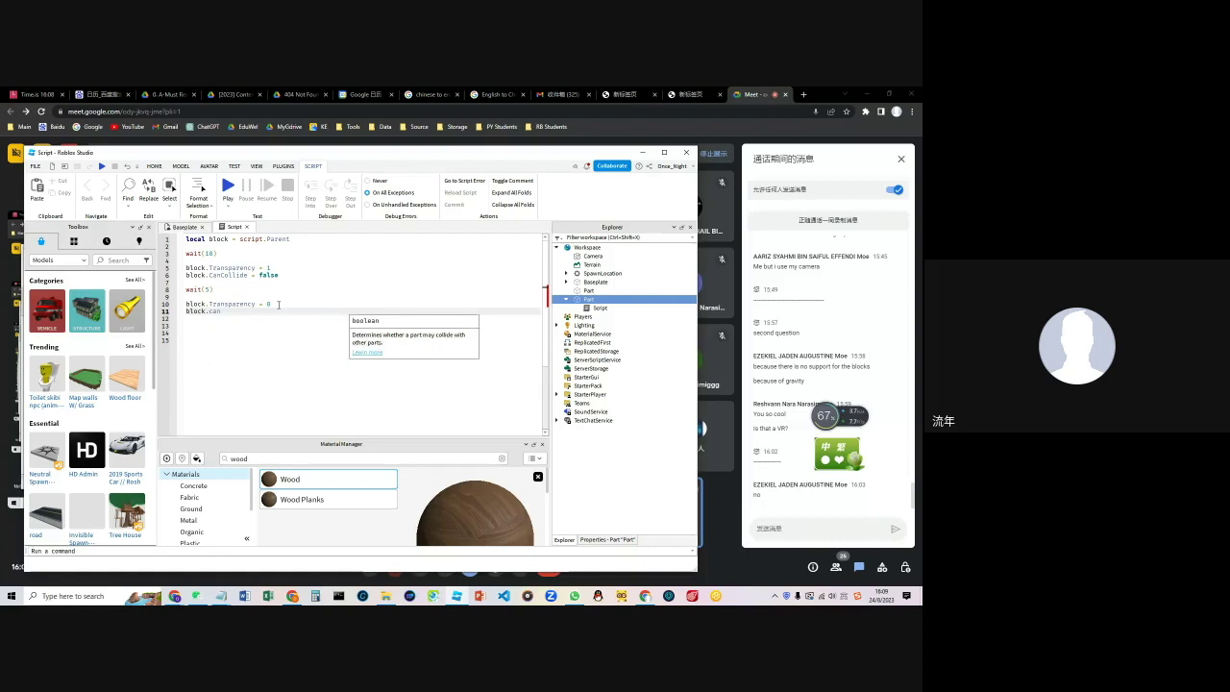
key(Tab)
text(= true)
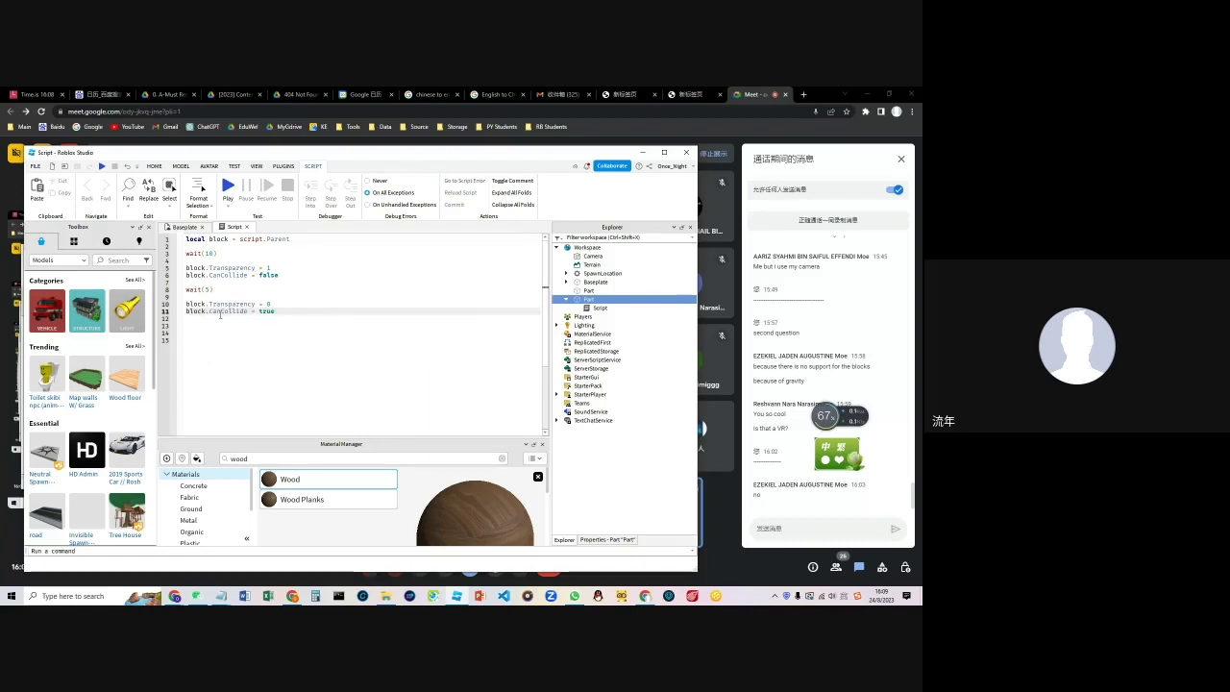
click(191, 232)
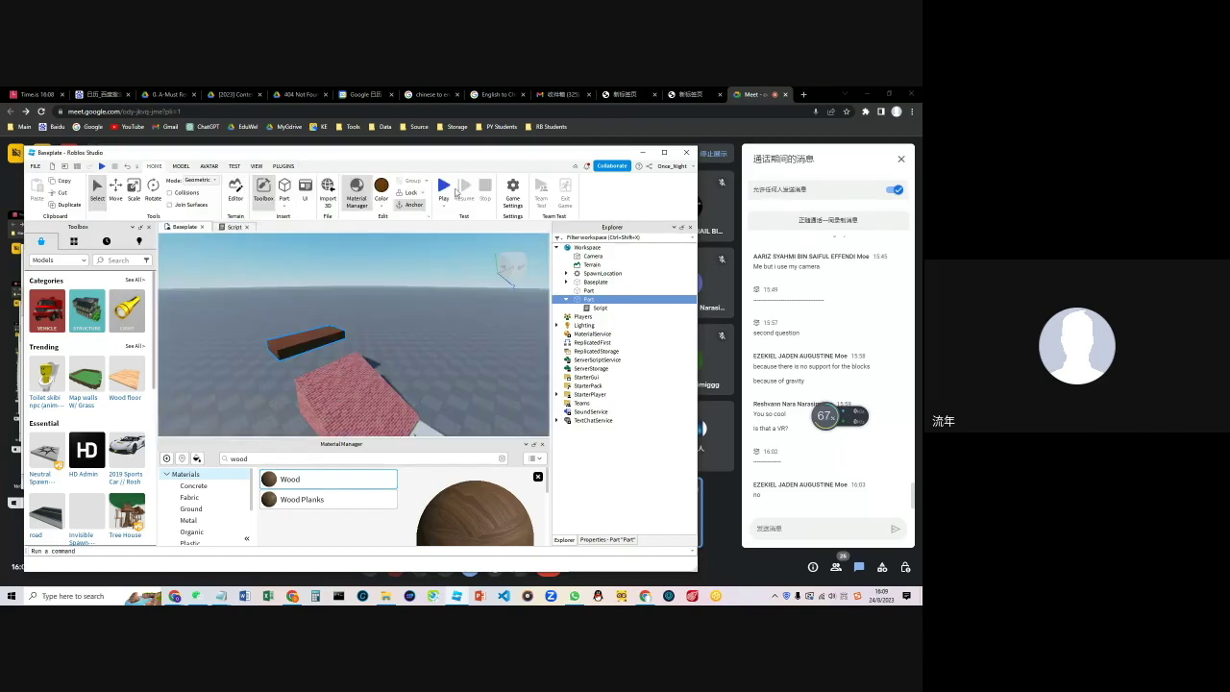
- Play-test the obby, walking the avatar along the brick path and wood platform and up the brick ramp
click(448, 188)
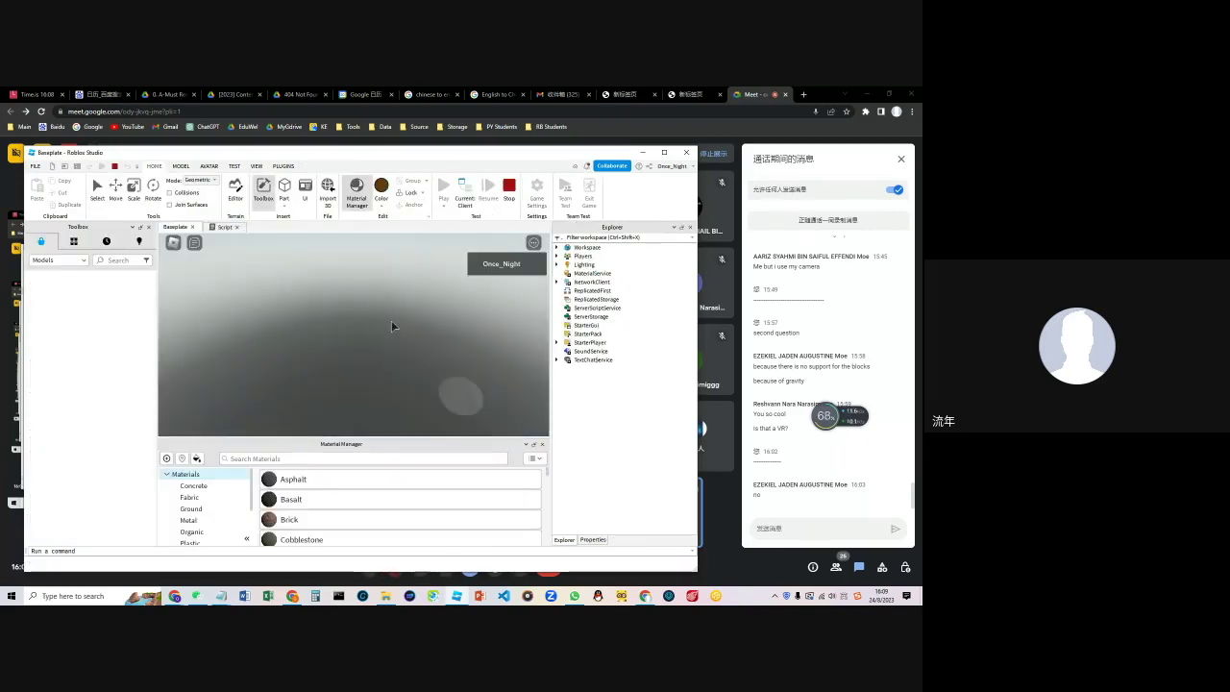
key(w)
key(w)
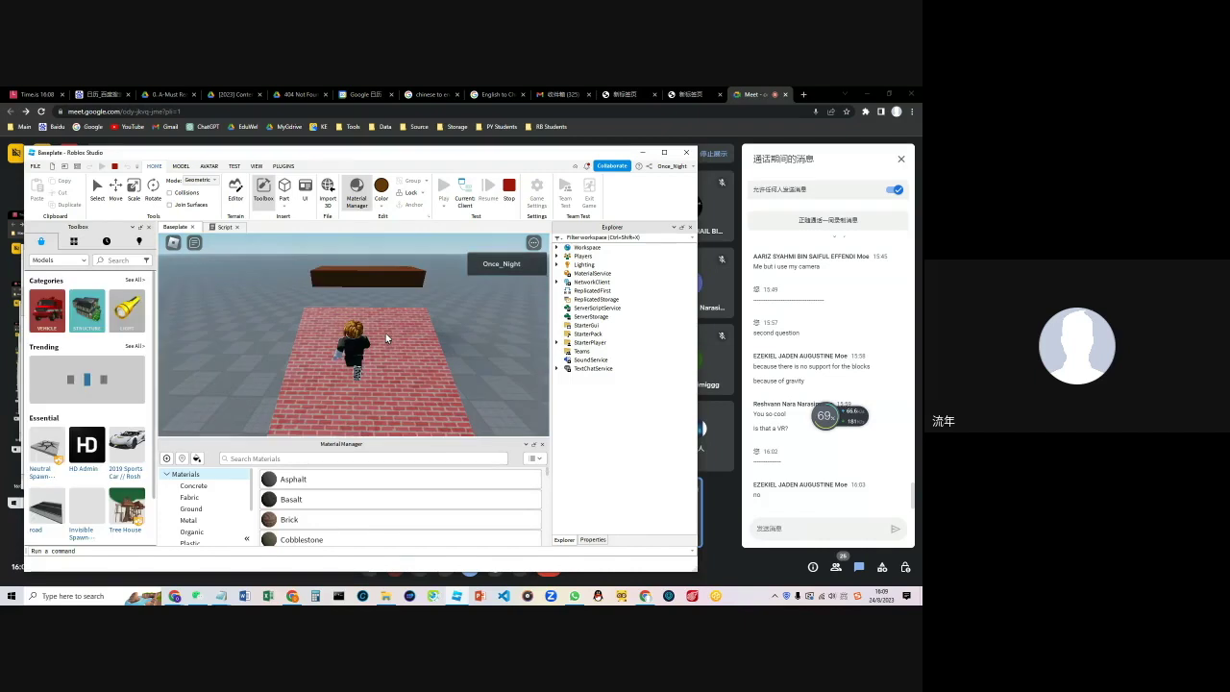
key(w)
key(a)
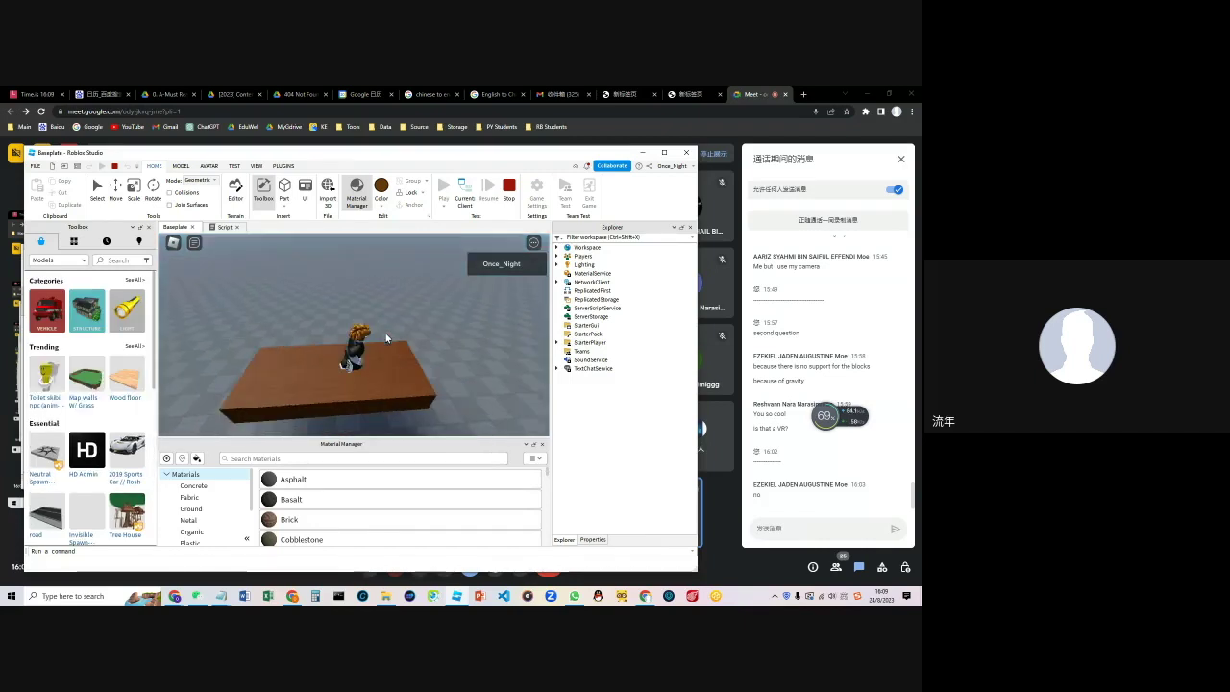
key(a)
key(a)
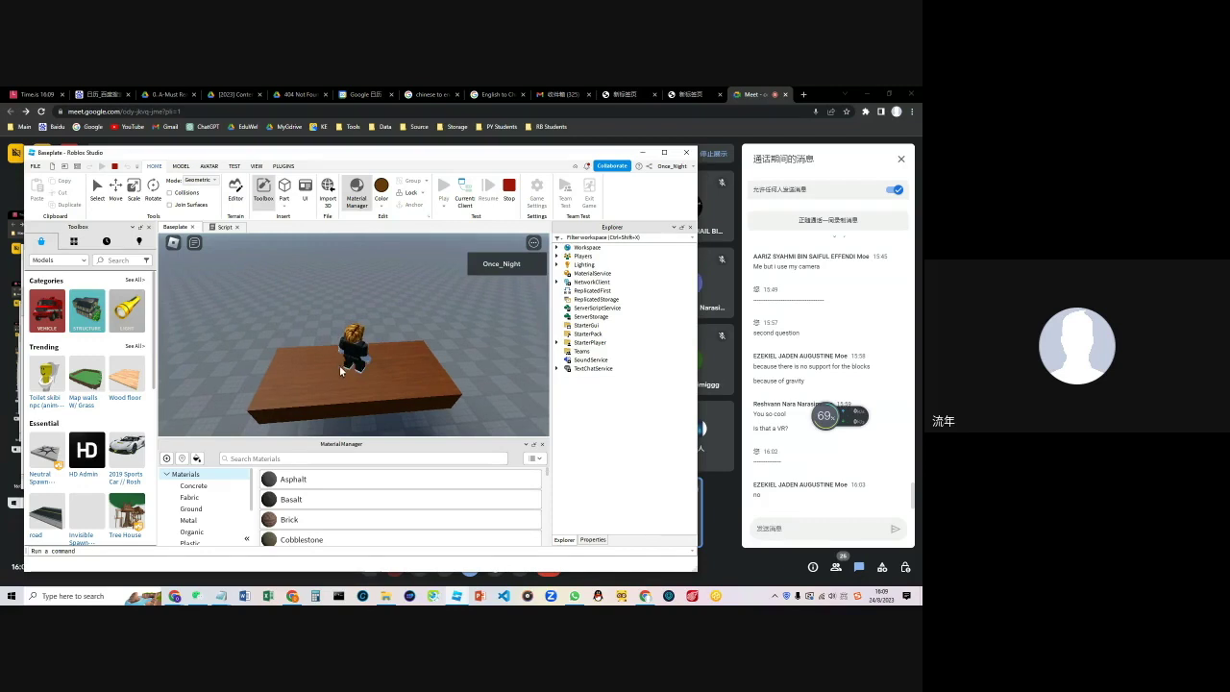
key(a)
key(a)
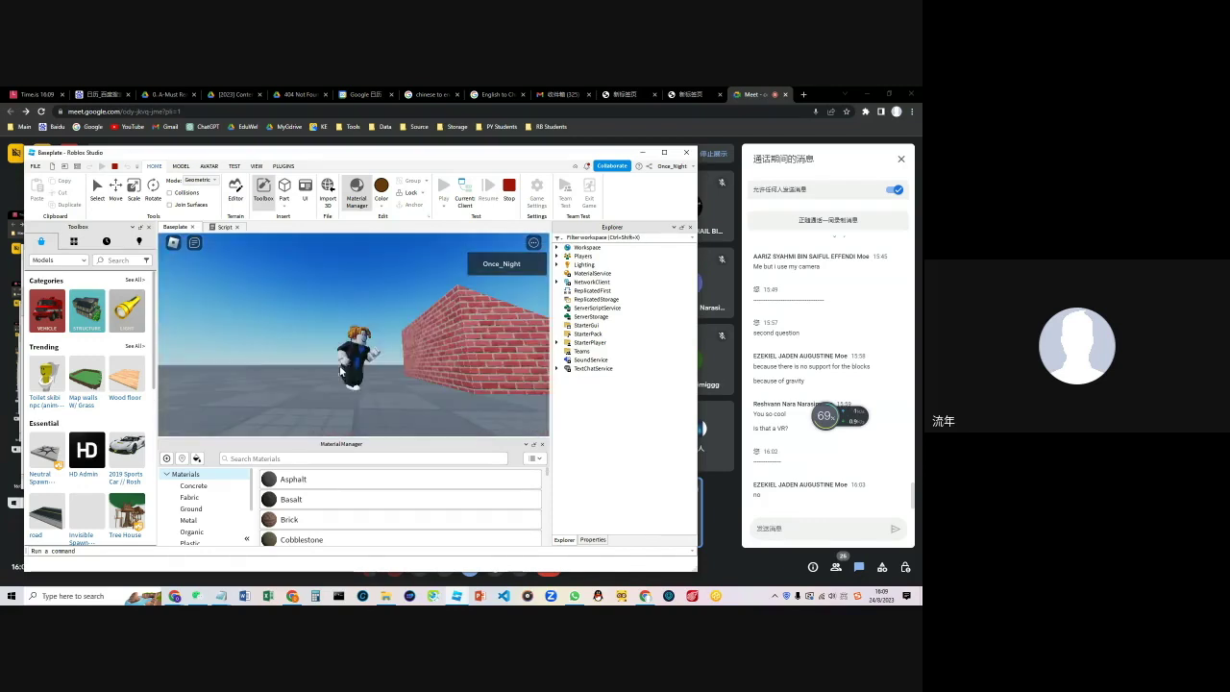
key(a)
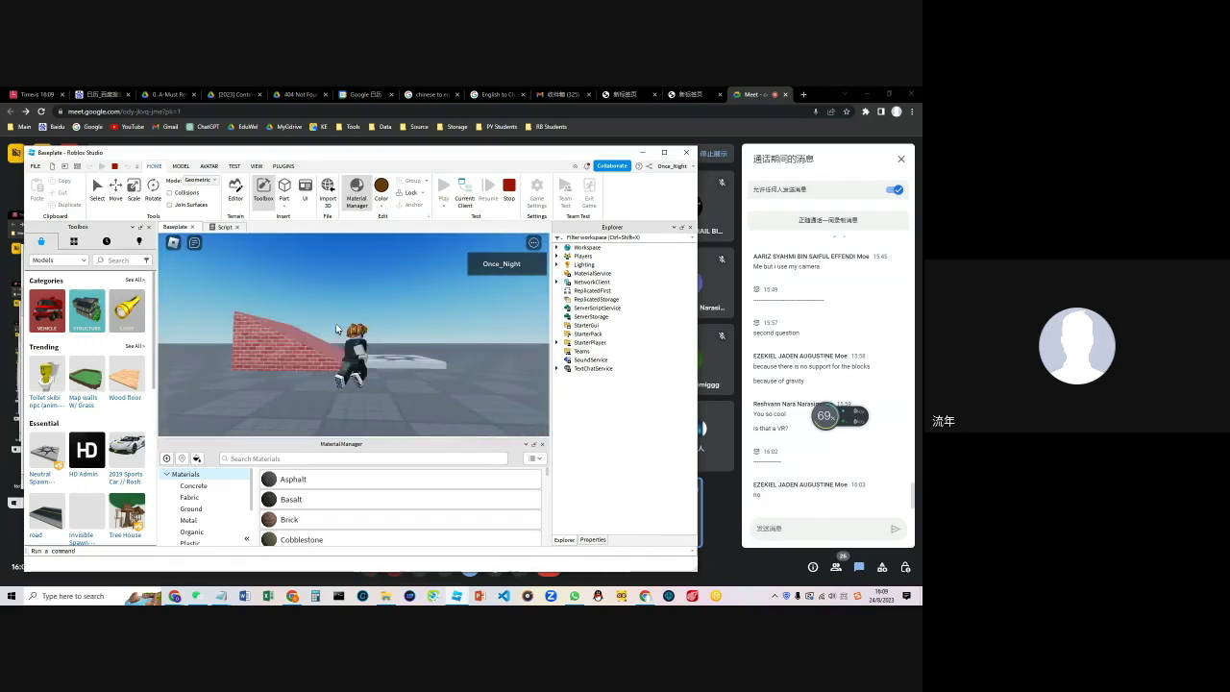
key(a)
key(w)
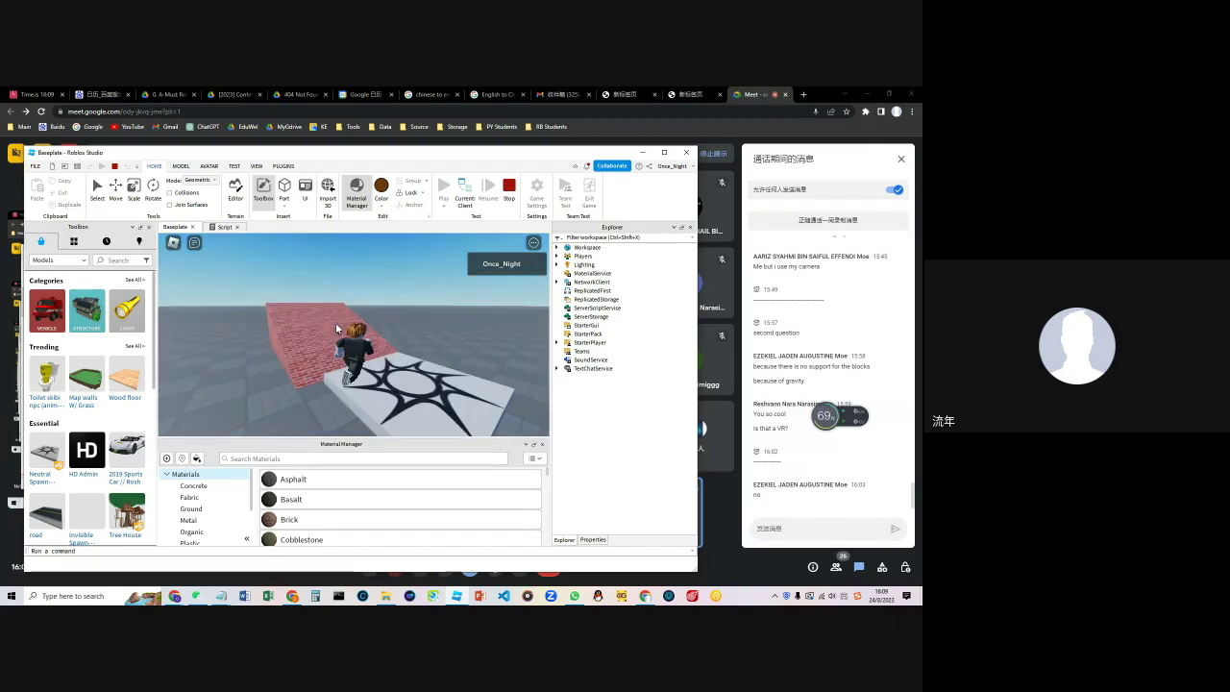
key(w)
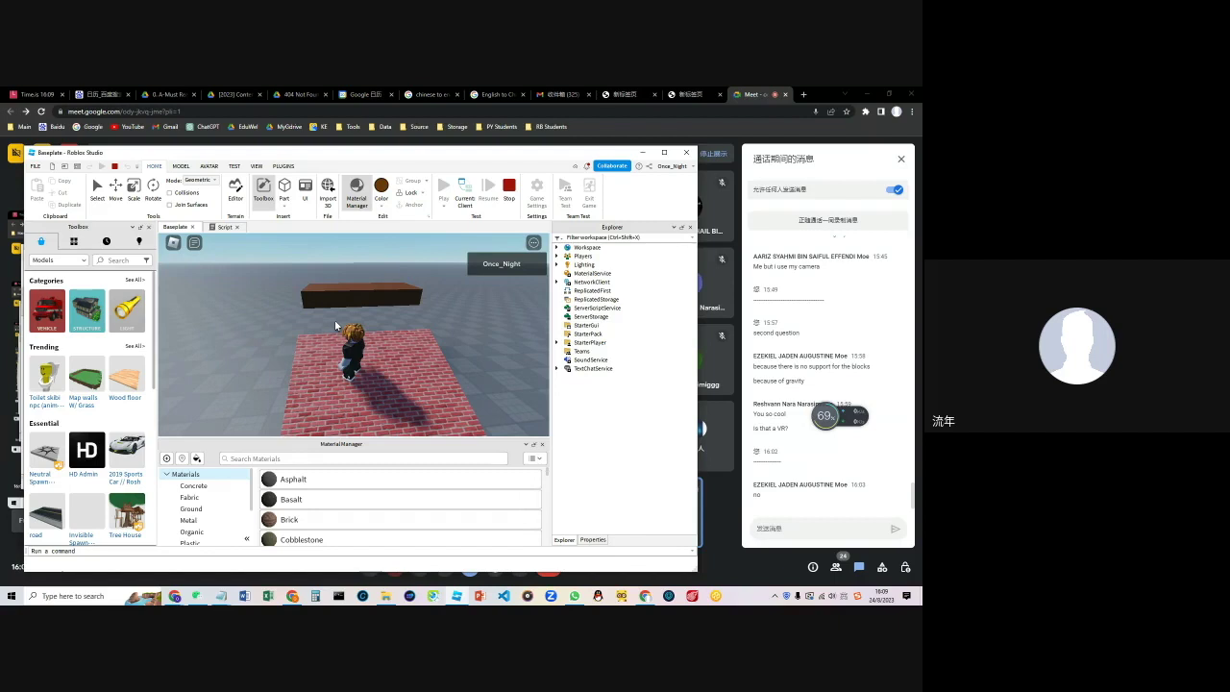
right_drag(336, 326, 348, 266)
key(shift+F5)
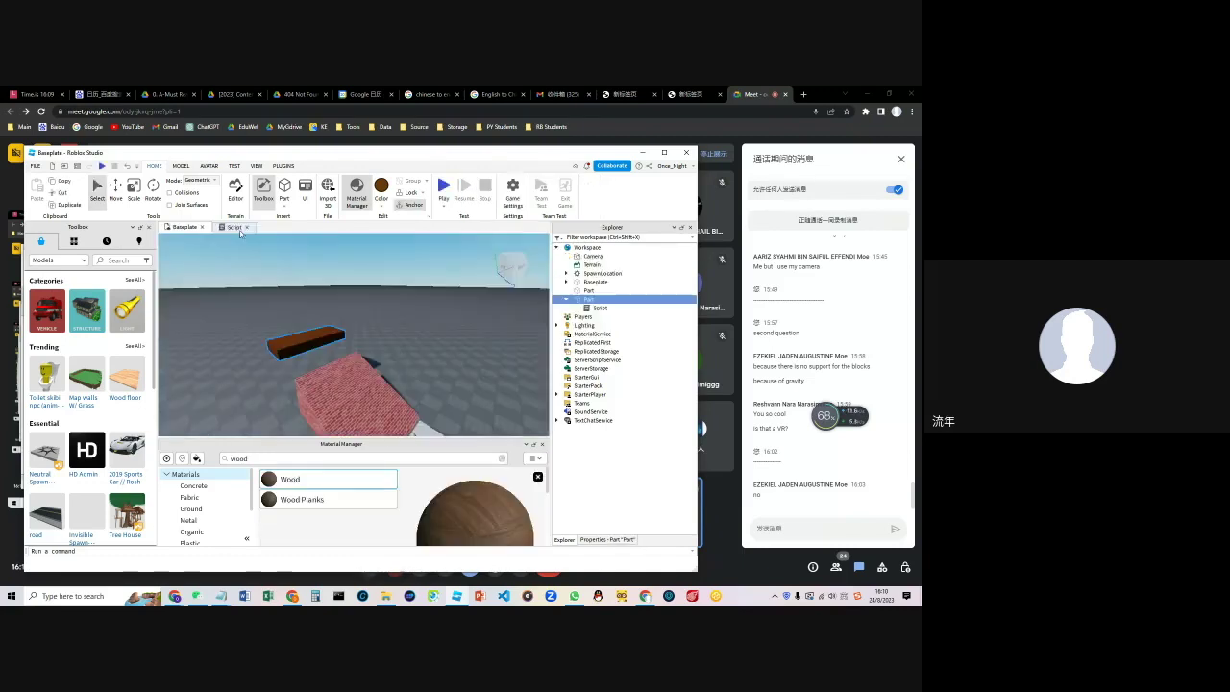
- Change the wait(10) call in the platform script to wait(5)
click(217, 252)
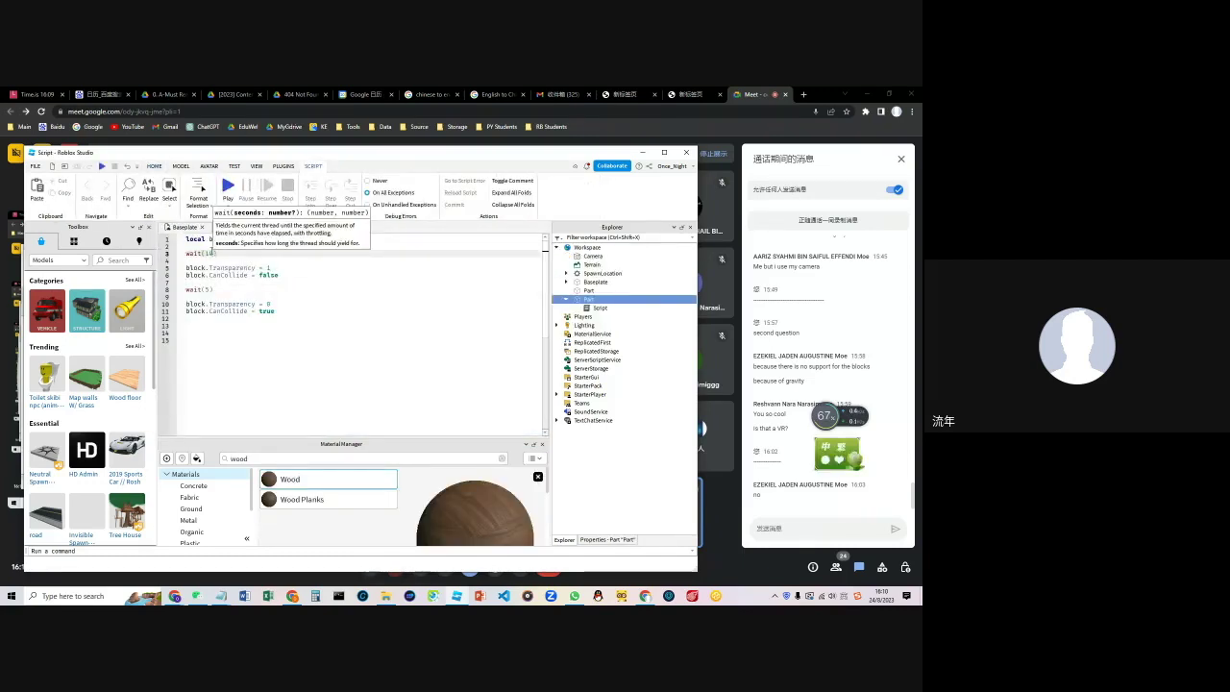
key(BackSpace)
key(BackSpace)
text(5)
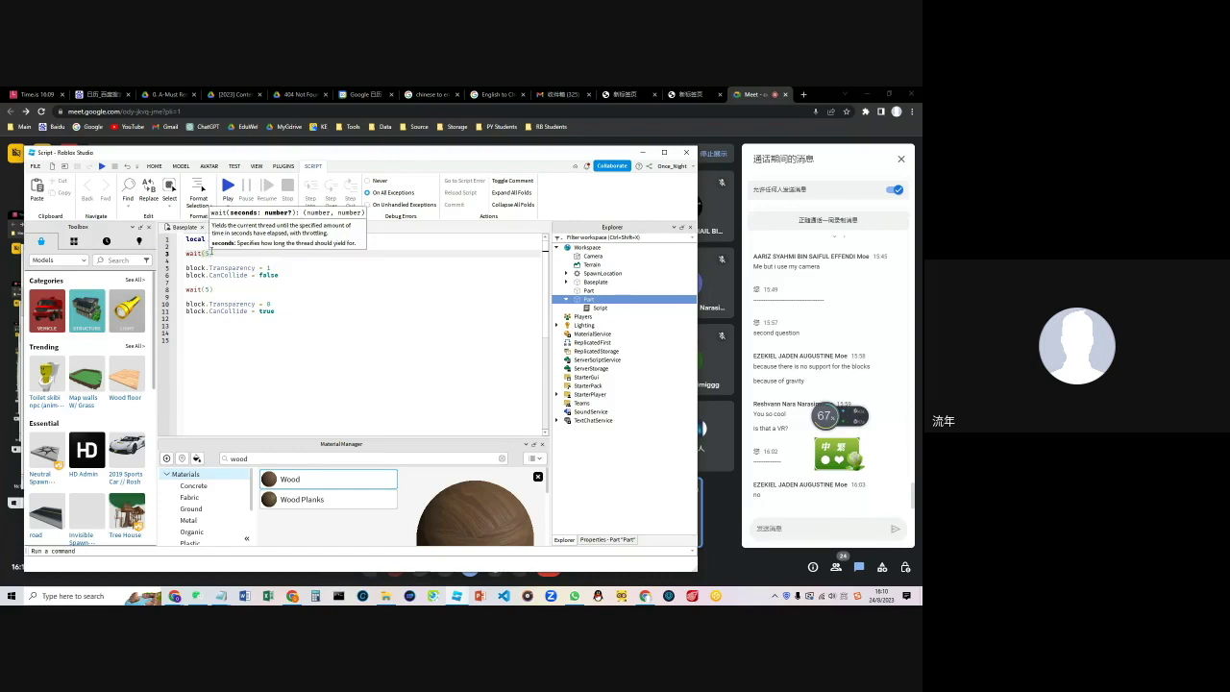
click(184, 226)
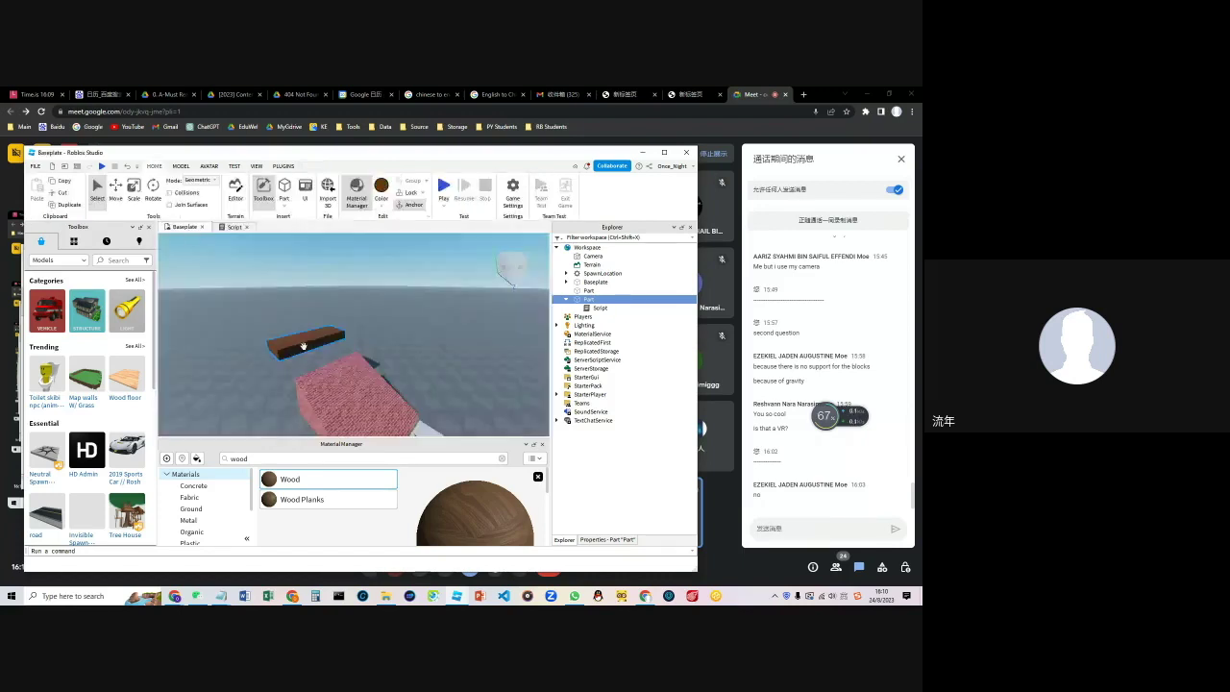
click(233, 227)
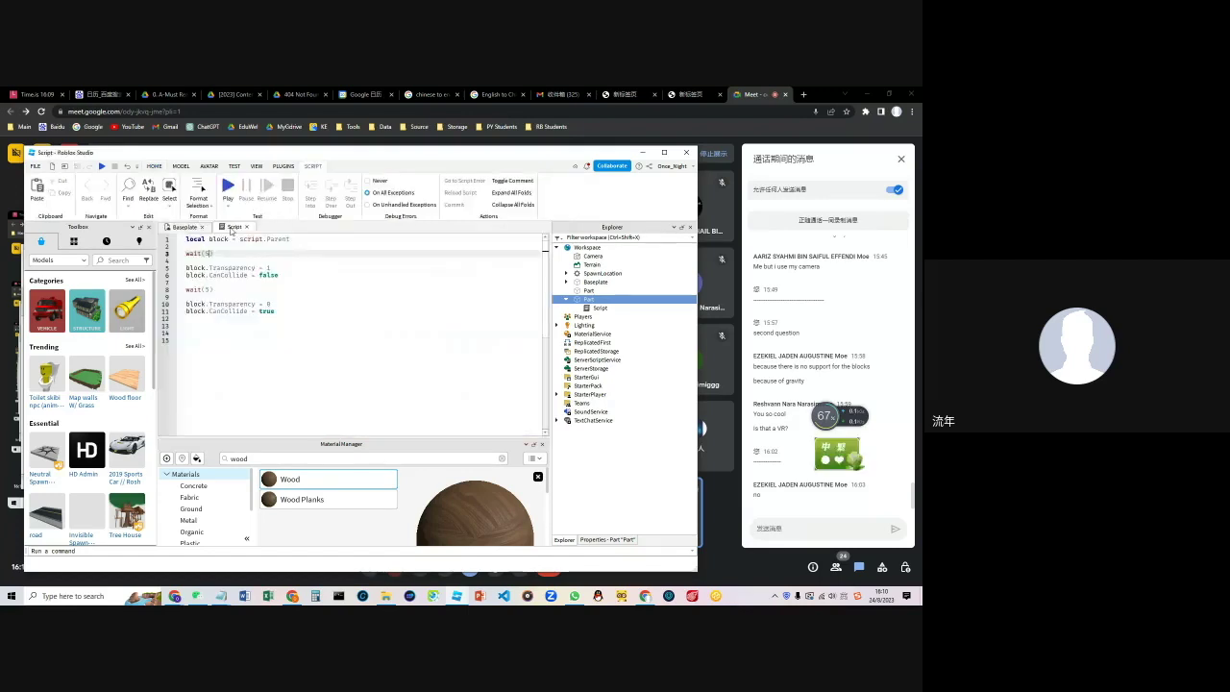
- Add a 'while true do' loop below the existing platform code
click(295, 308)
key(Return)
key(Return)
key(Return)
key(Return)
text(whil)
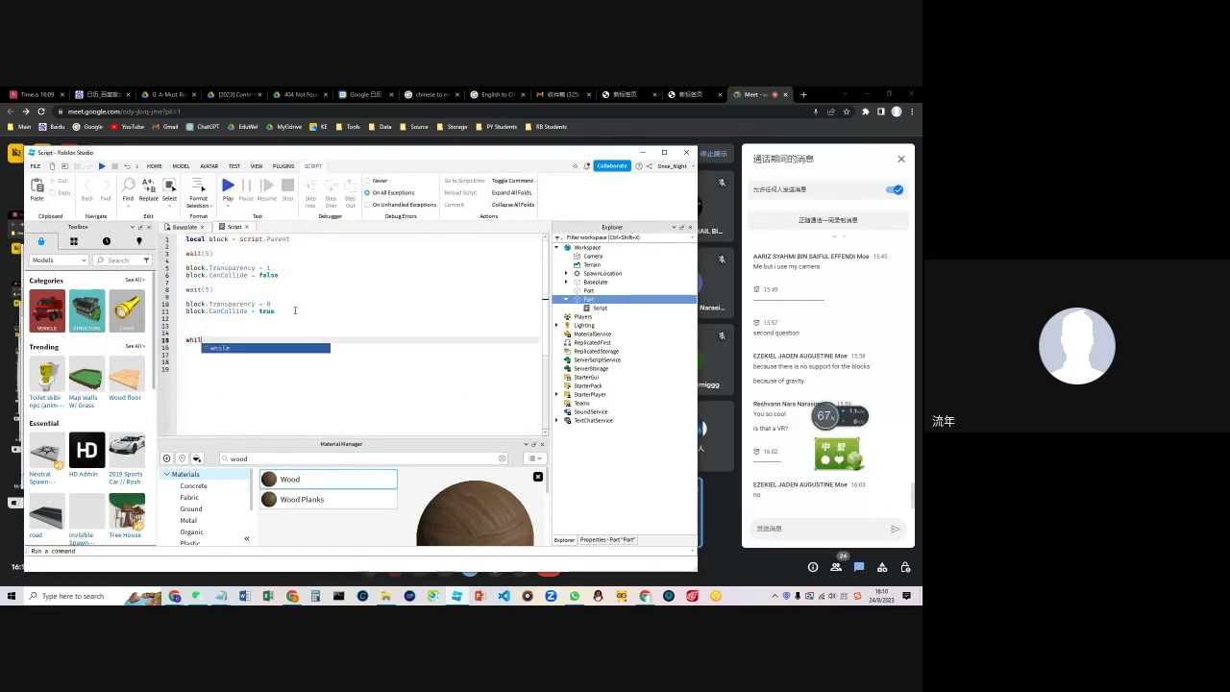
text(e true do)
key(Return)
key(Return)
key(Return)
drag(295, 310, 187, 261)
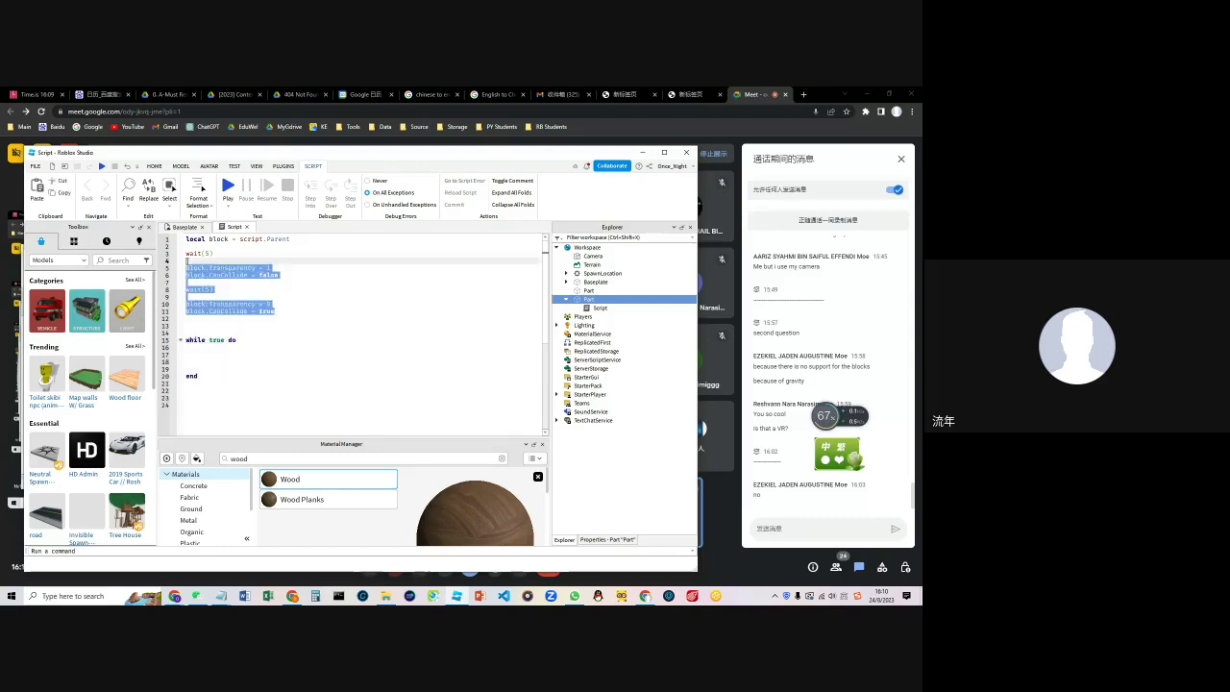
click(187, 261)
key(BackSpace)
drag(197, 361, 240, 332)
click(201, 347)
drag(207, 378, 185, 332)
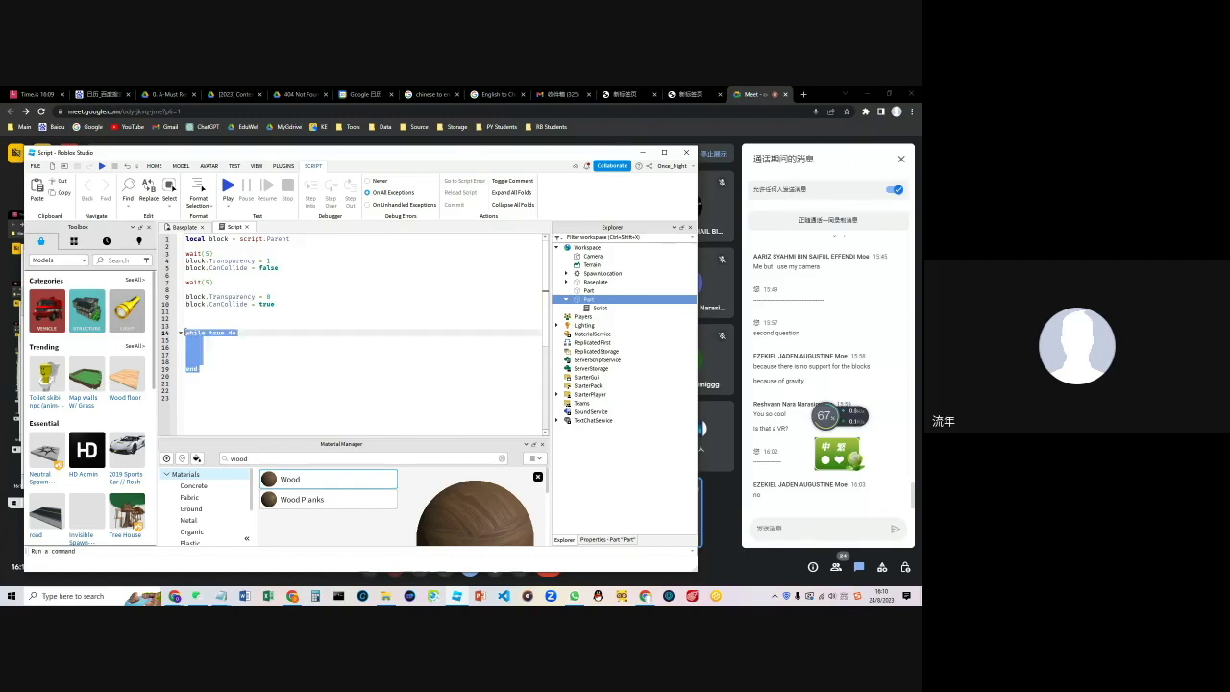
click(289, 307)
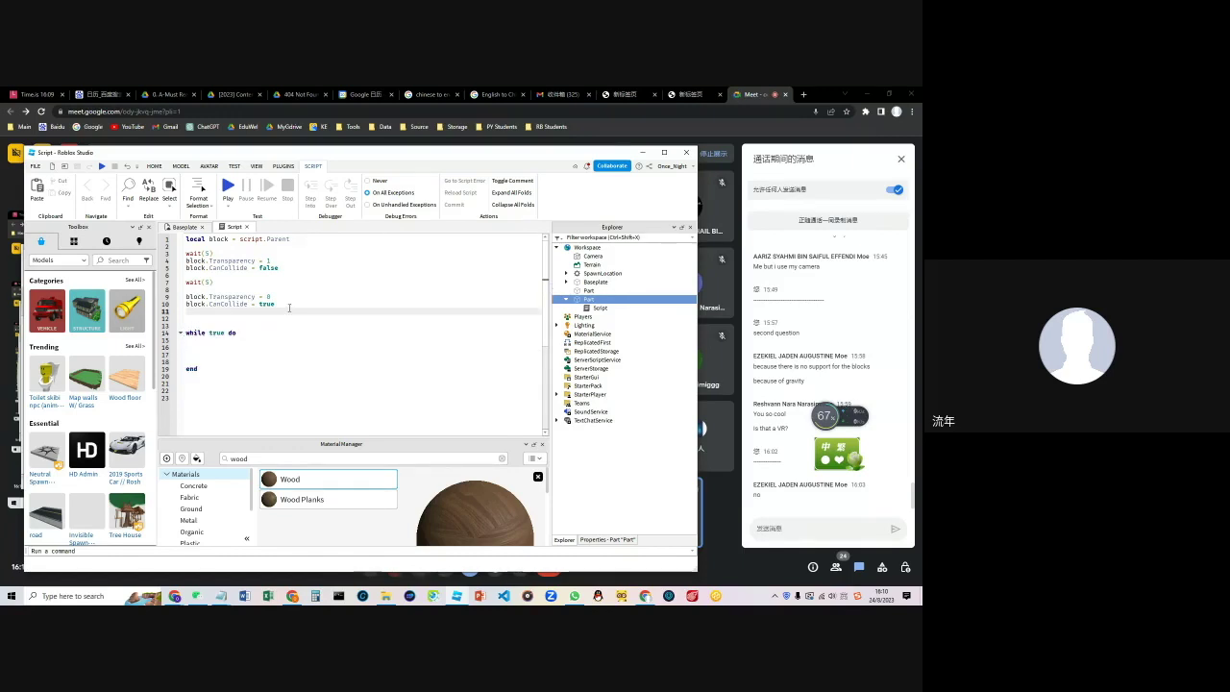
- Move the Transparency and CanCollide hide-and-restore lines inside the while loop and remove extra blank lines
drag(289, 307, 187, 253)
key(ctrl+c)
key(BackSpace)
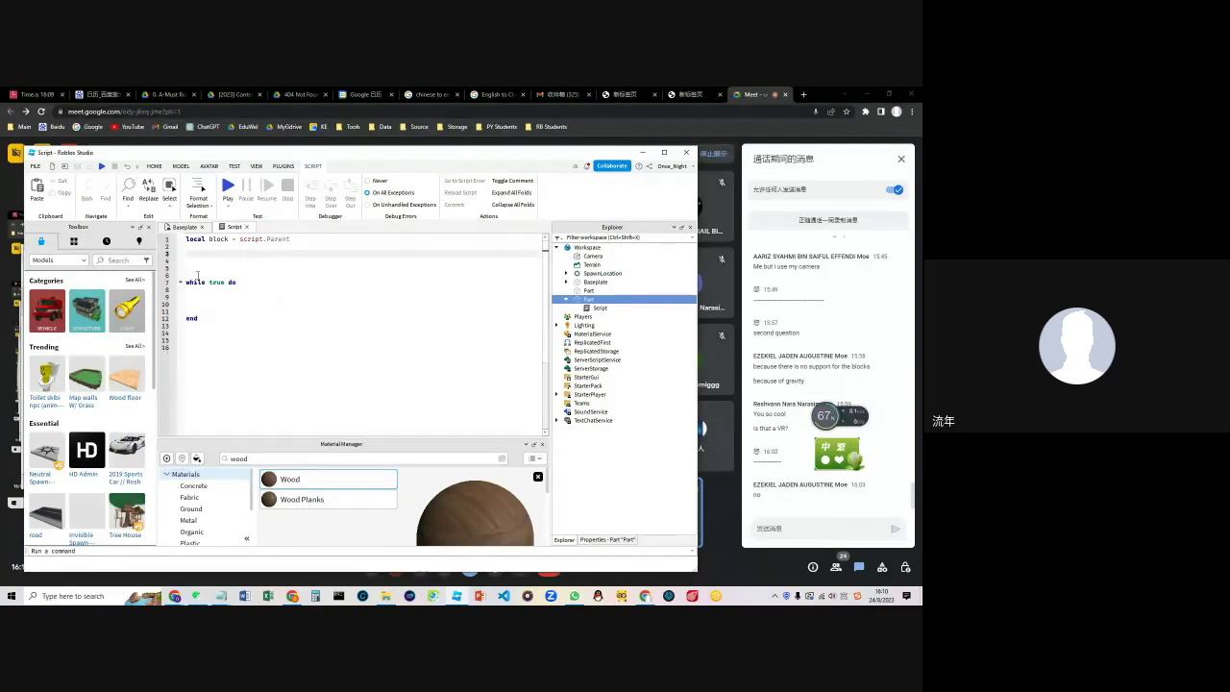
click(209, 290)
key(ctrl+v)
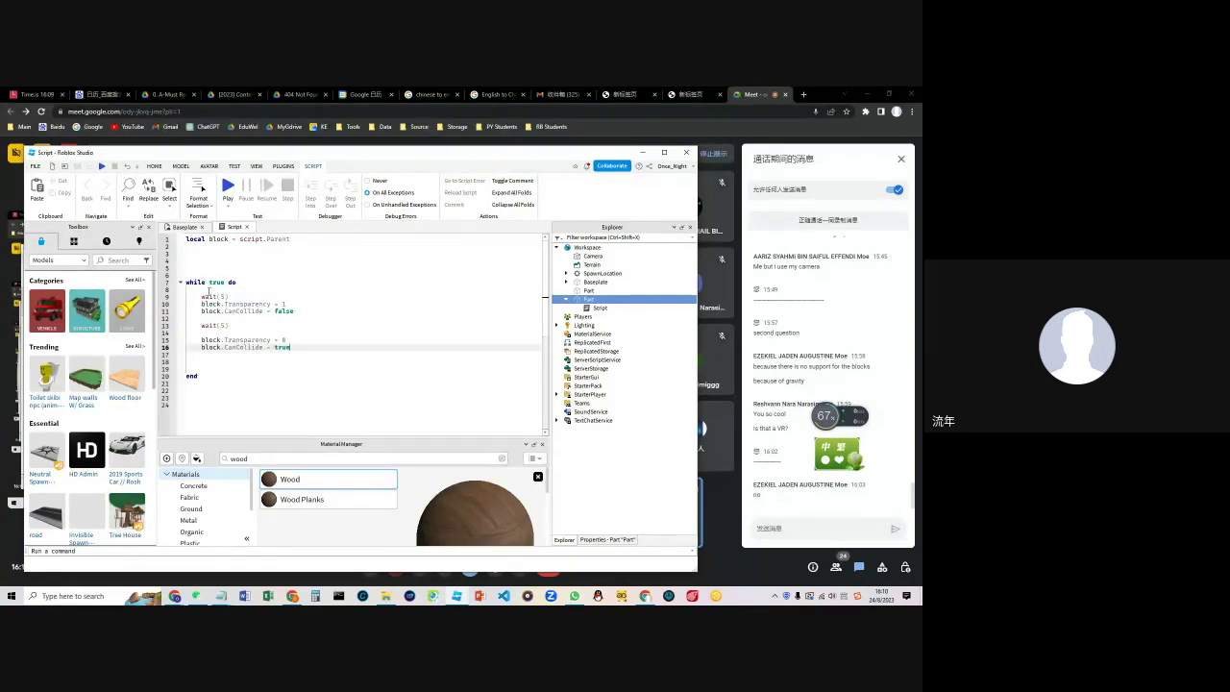
click(215, 363)
key(BackSpace)
key(BackSpace)
click(224, 268)
key(BackSpace)
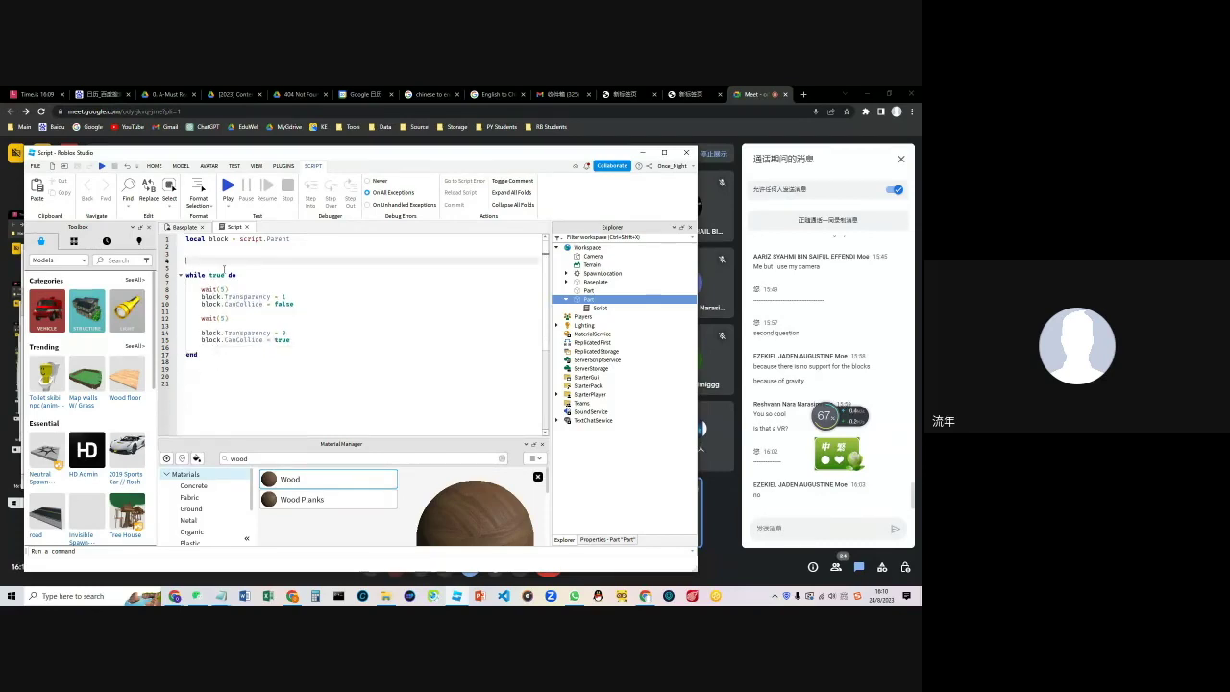
key(BackSpace)
key(BackSpace)
- Set both wait durations in the loop to wait(3)
click(220, 275)
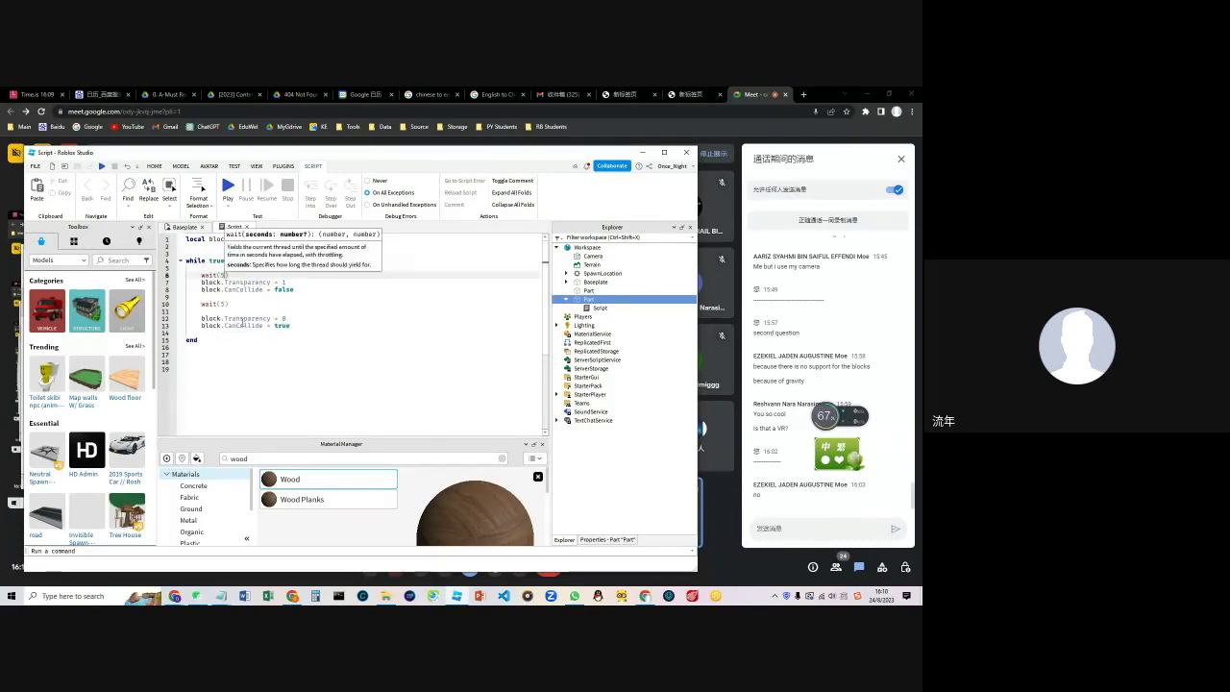
click(225, 302)
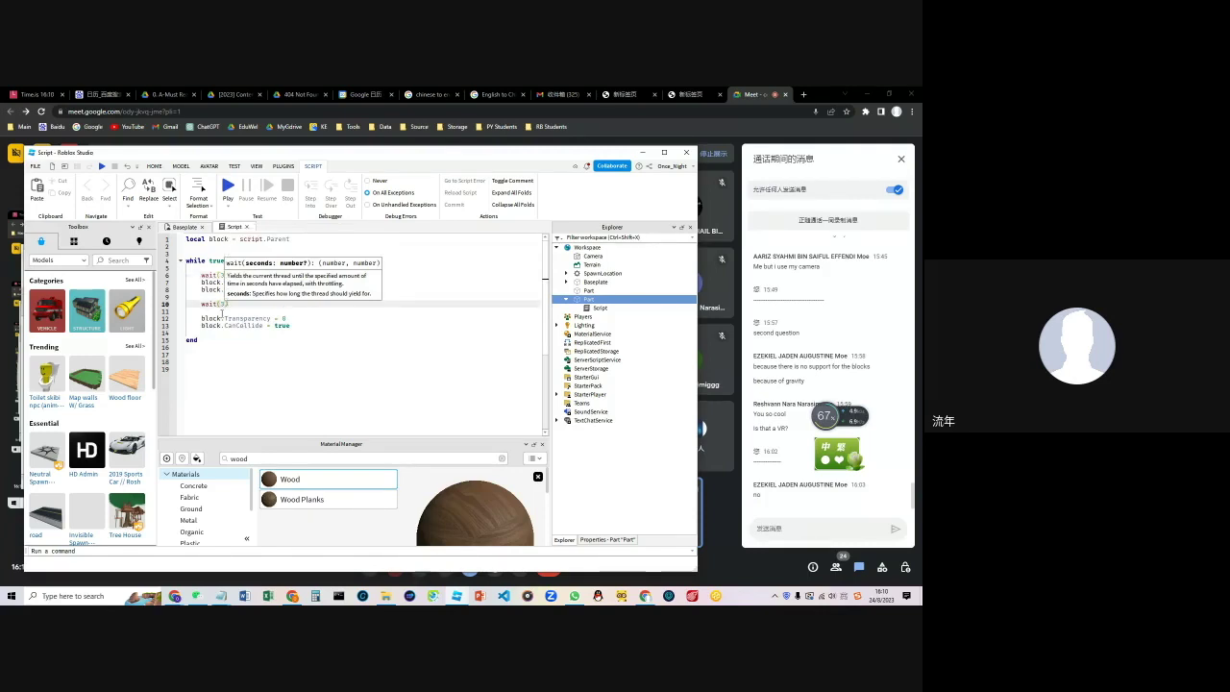
key(Delete)
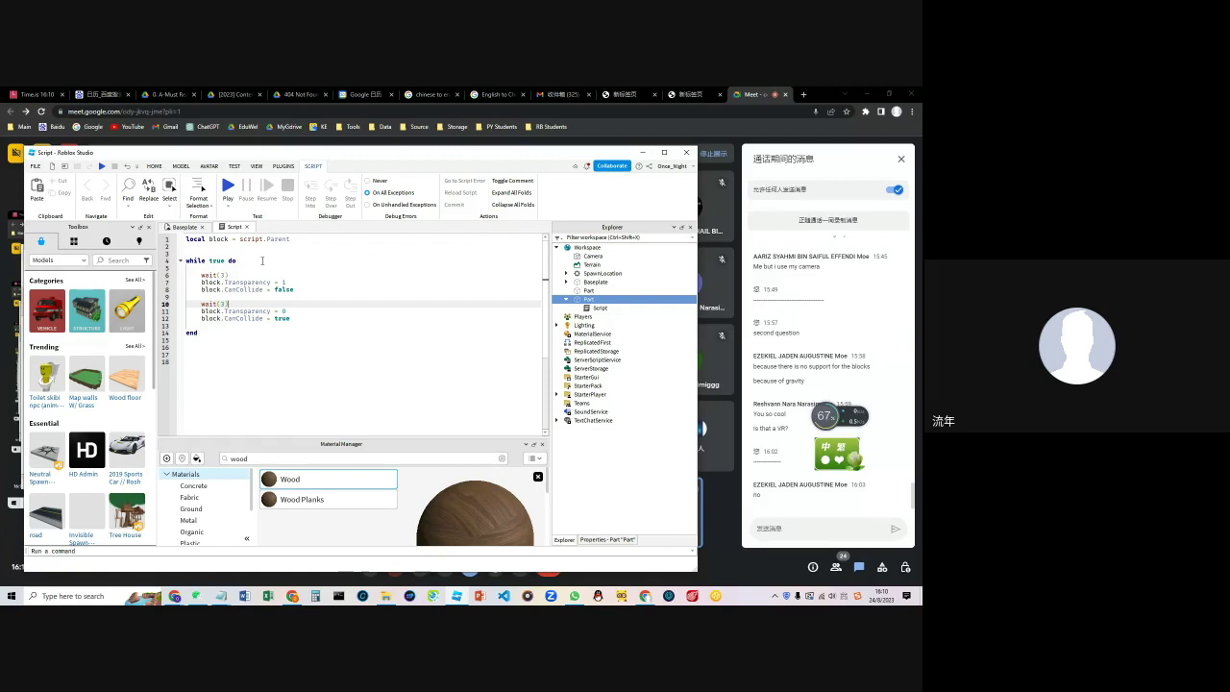
click(232, 277)
drag(232, 277, 187, 277)
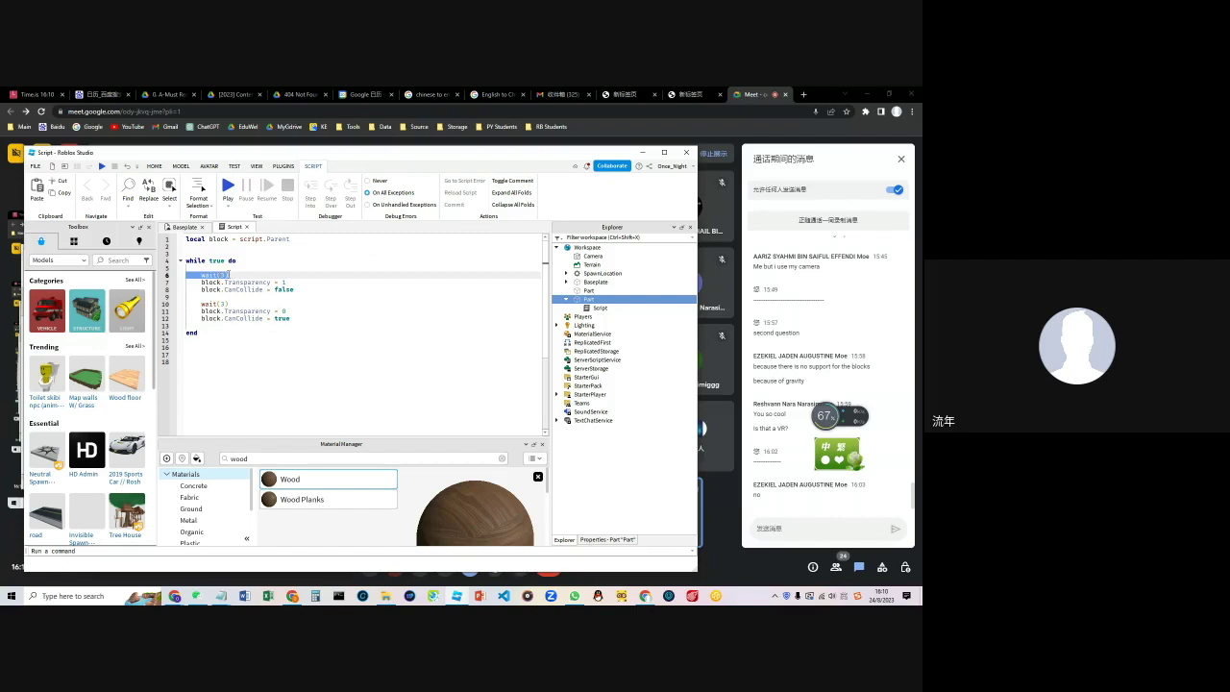
click(197, 275)
drag(197, 275, 229, 275)
- Check the Transparency and block.CanCollide lines, then return to the Baseplate scene
click(165, 284)
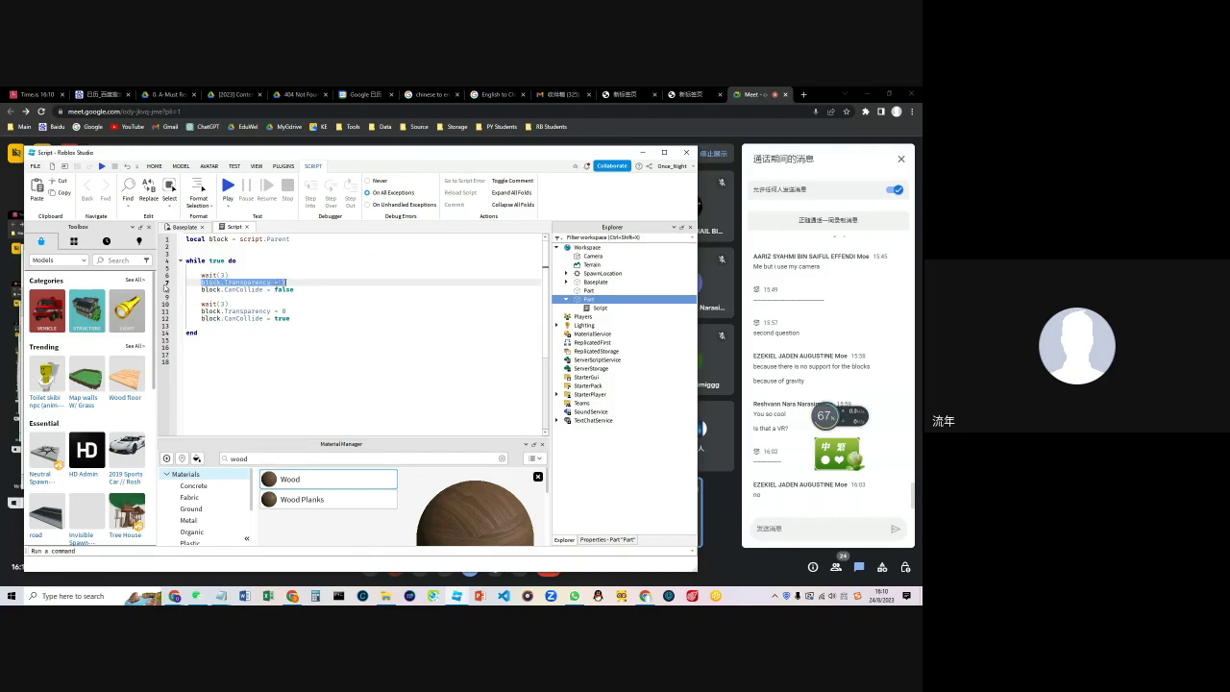
click(210, 314)
double_click(252, 283)
click(286, 279)
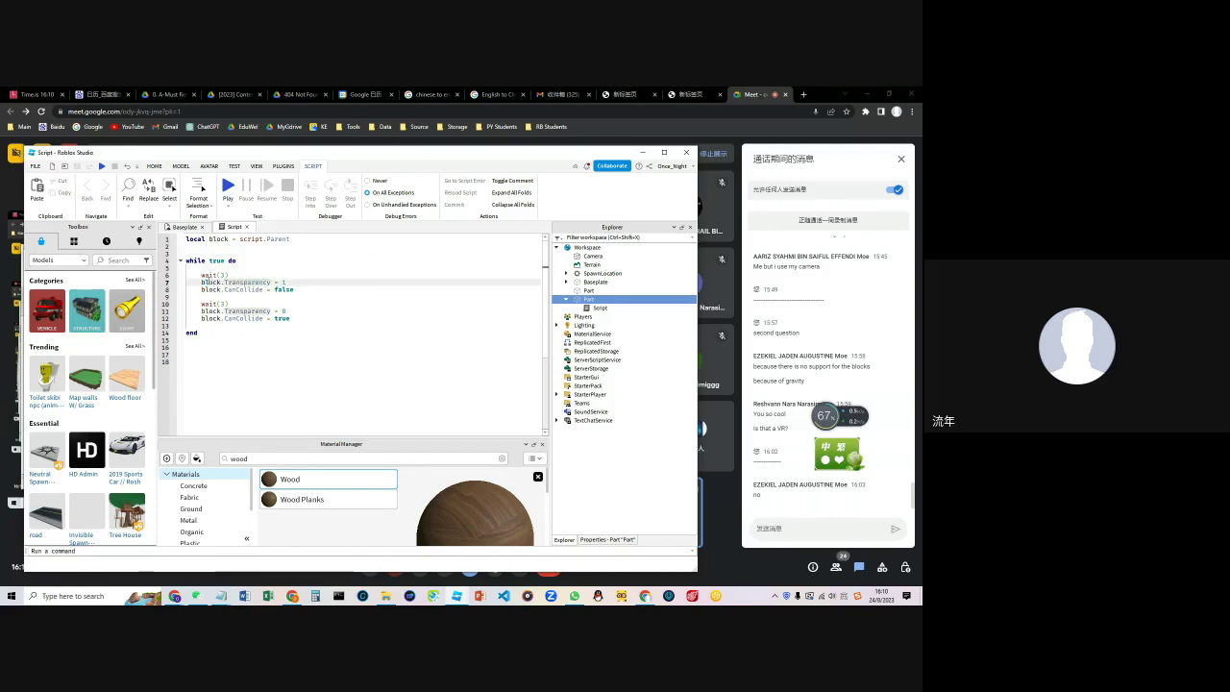
drag(201, 290, 265, 289)
click(265, 265)
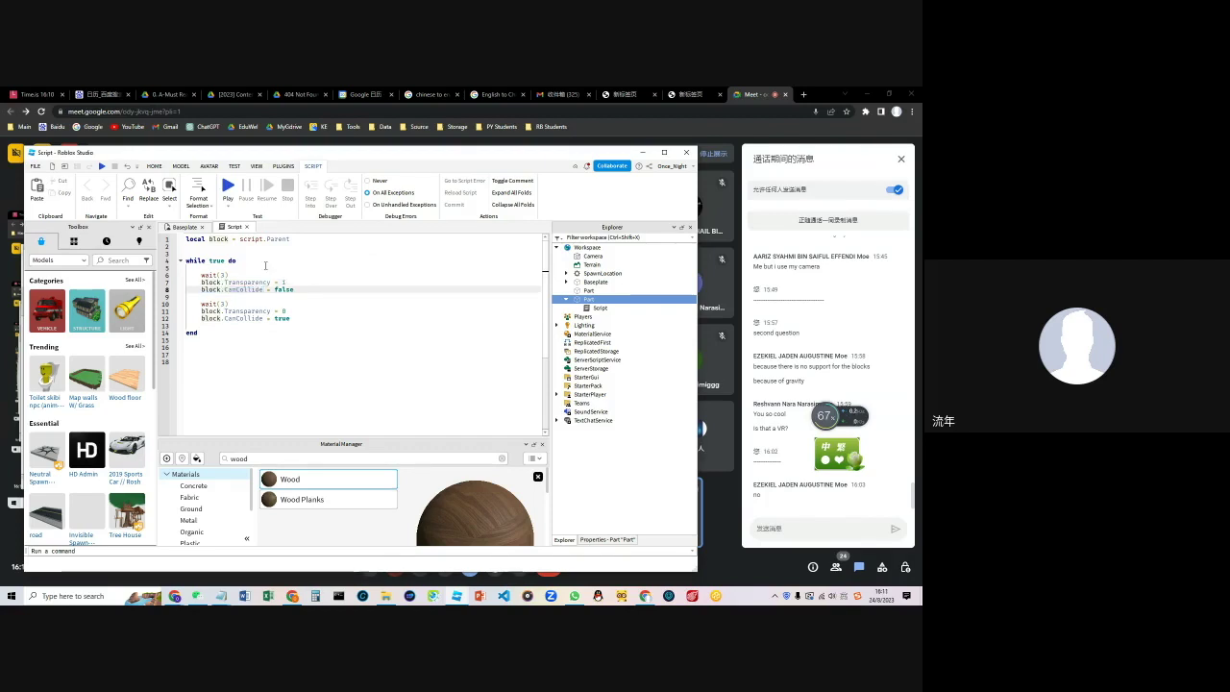
key(ctrl+Tab)
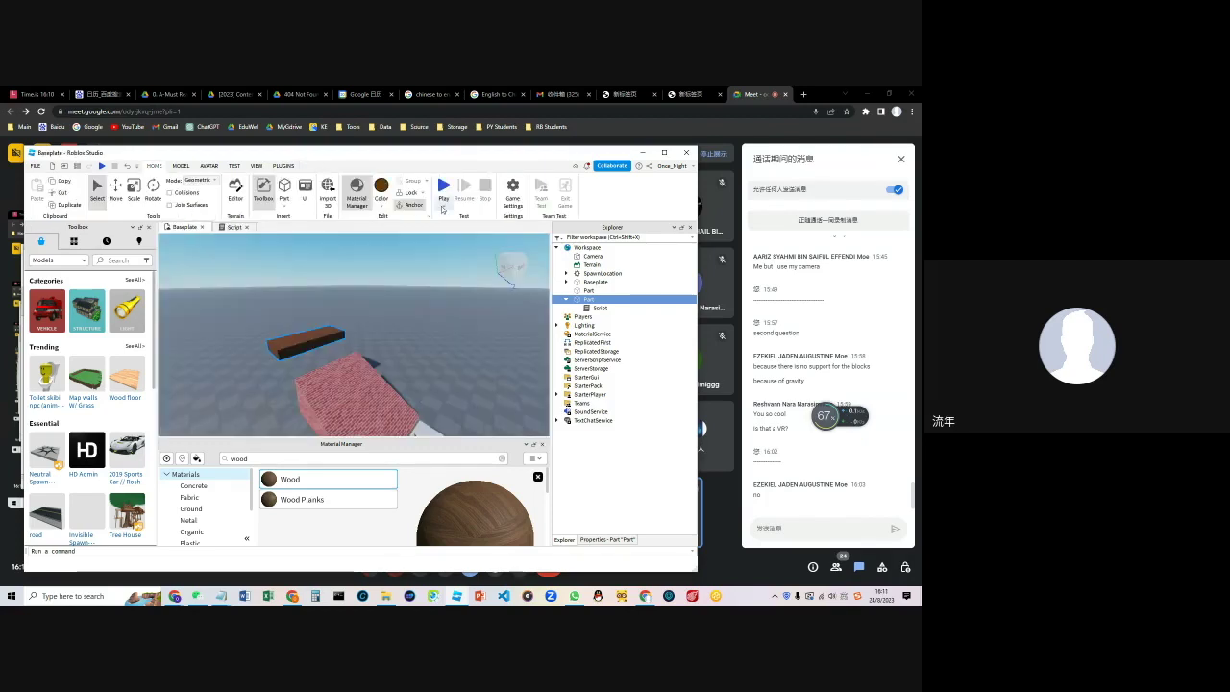
- Play-test again, running across the brick platform and jumping onto the wooden block, then stop
click(442, 205)
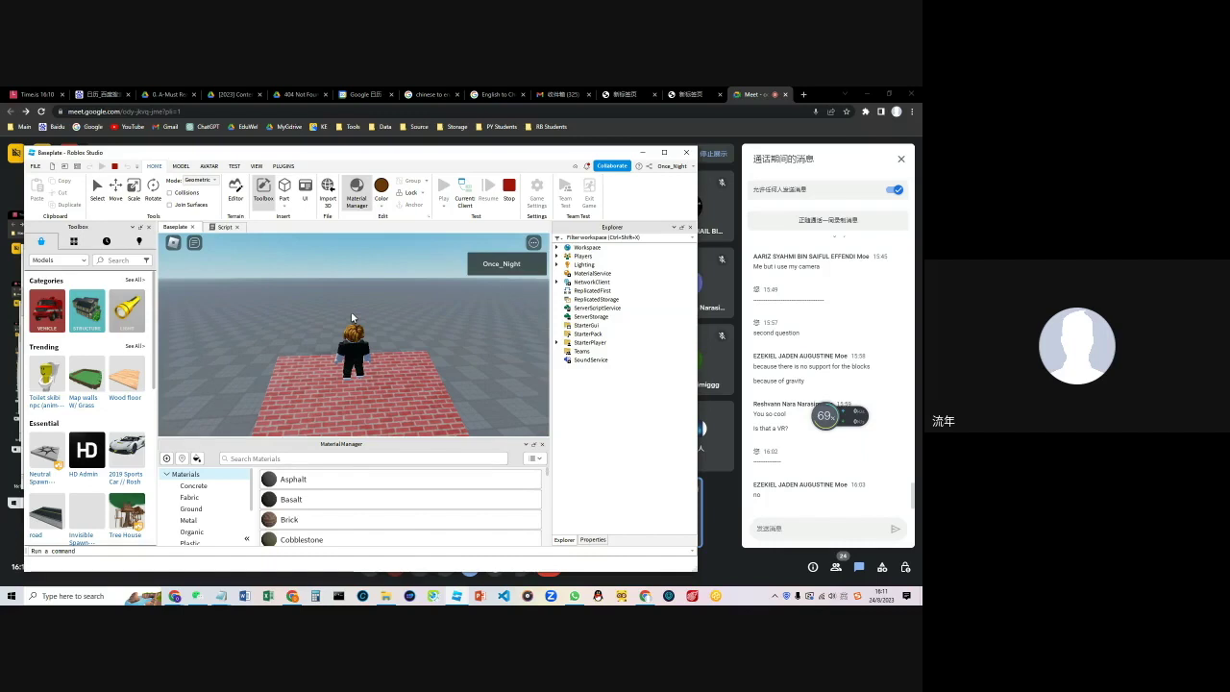
key(a)
key(w)
key(w)
key(space)
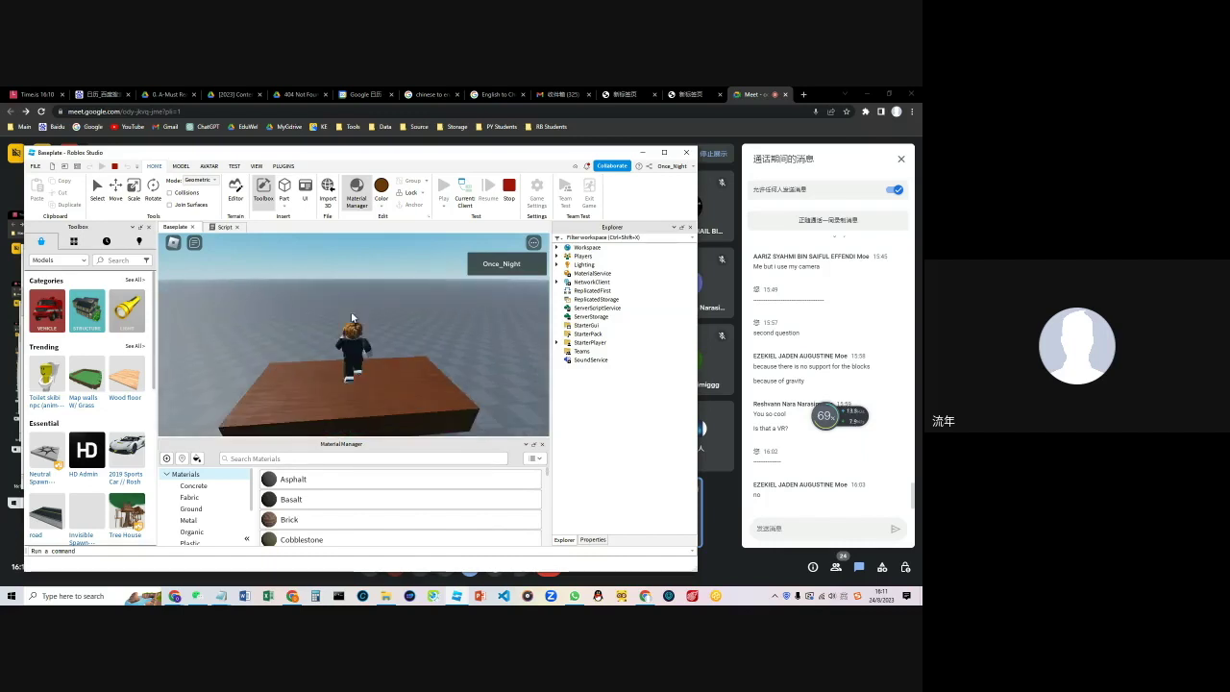
key(w)
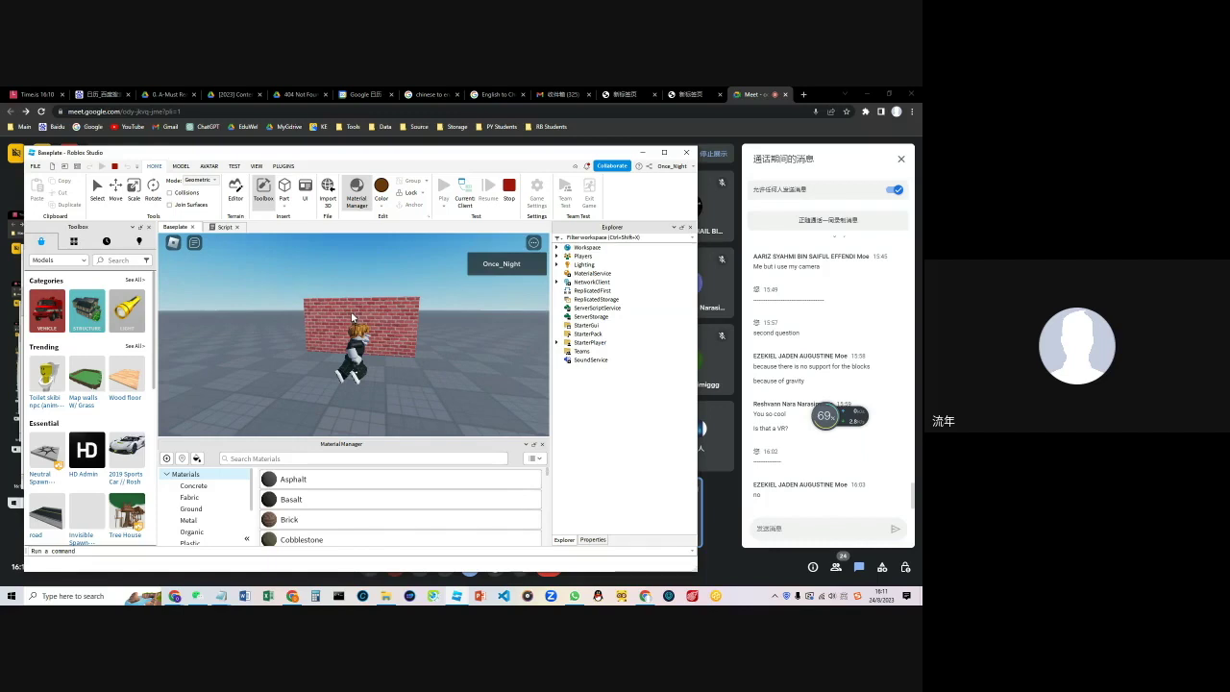
right_drag(352, 317, 352, 318)
key(w)
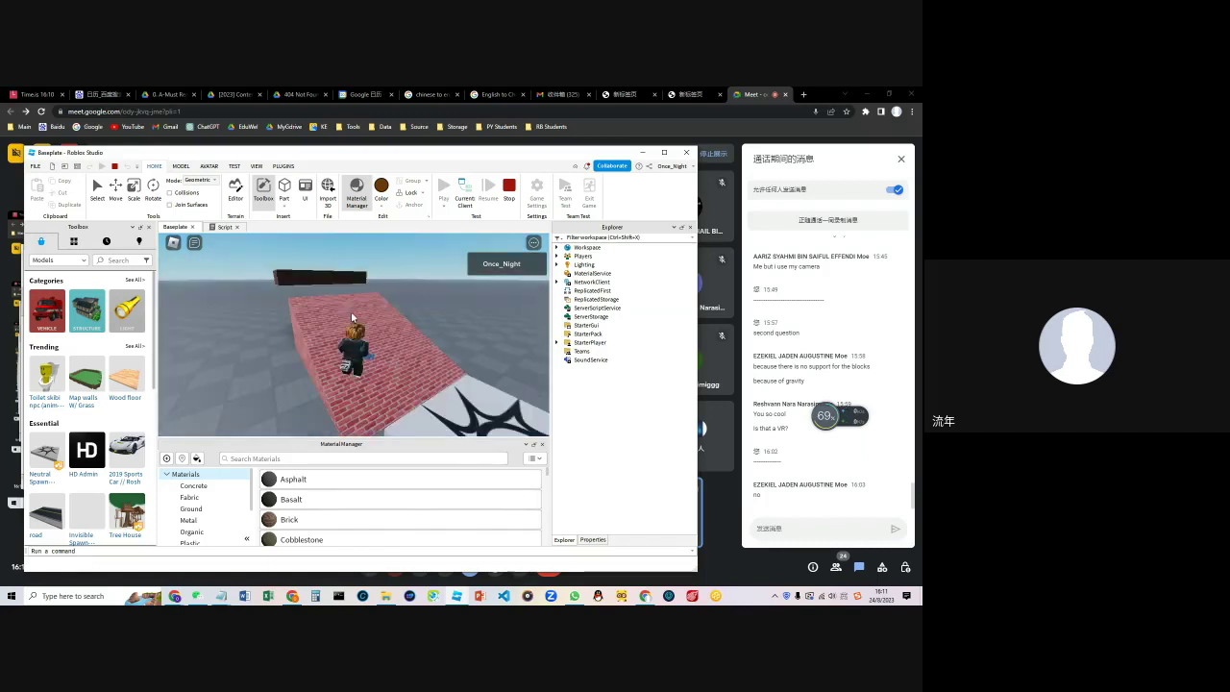
key(space)
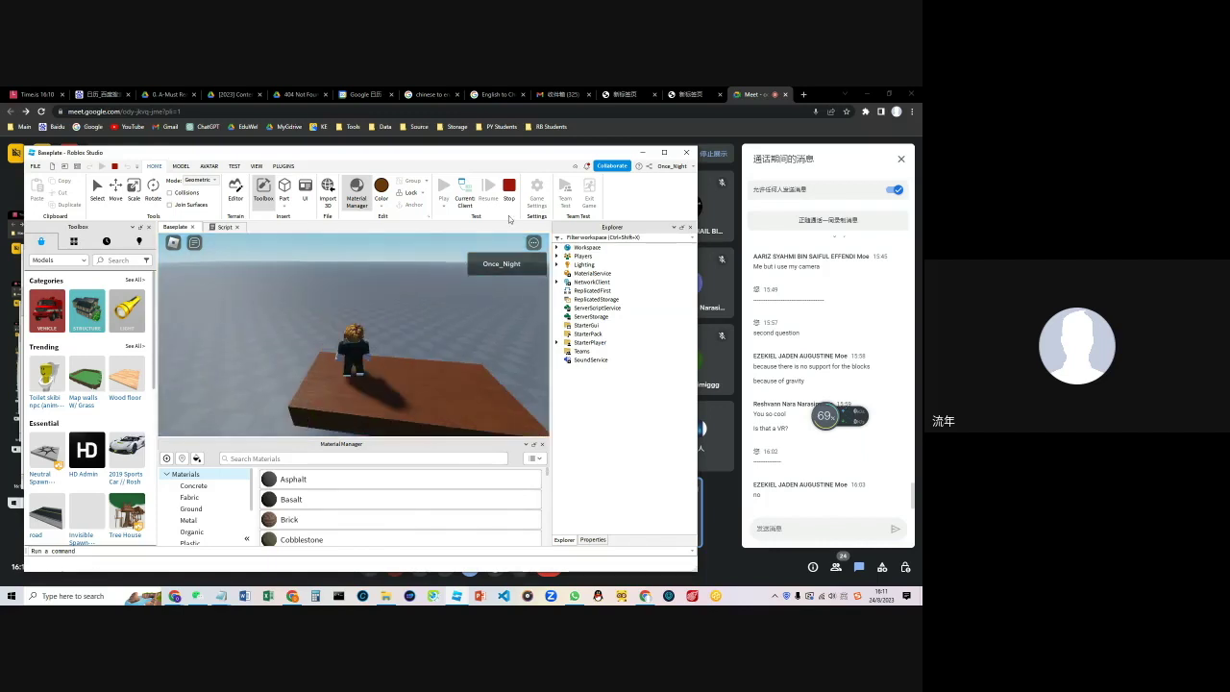
key(shift+F5)
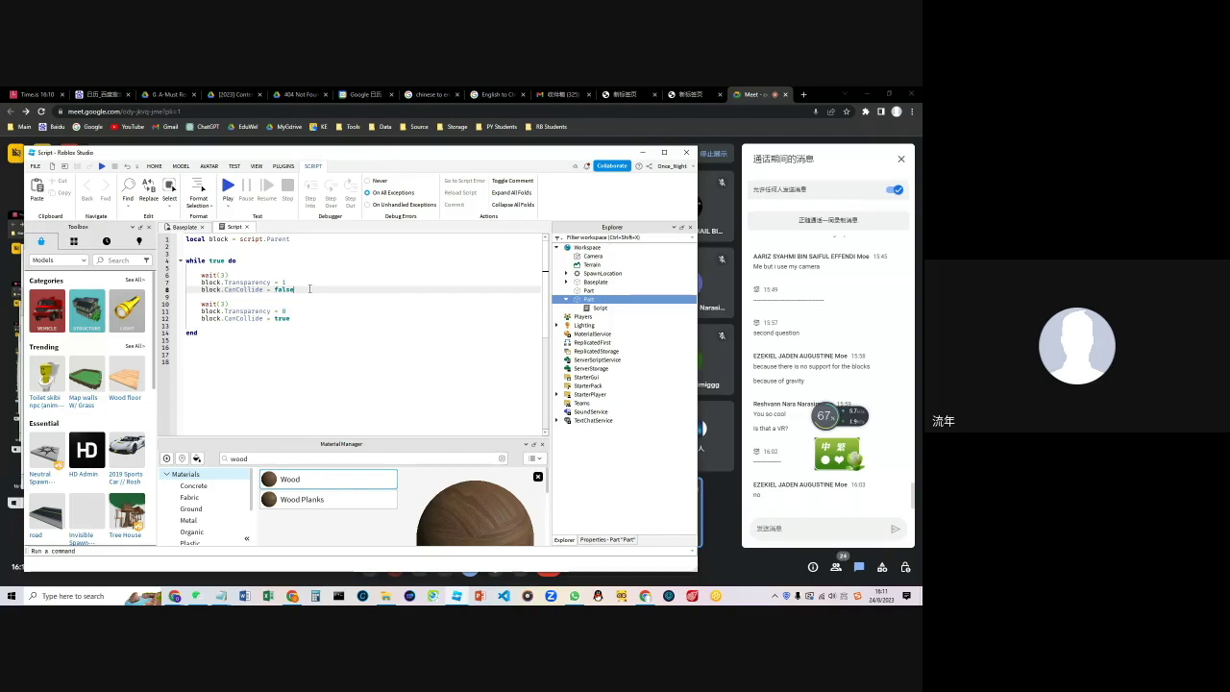
- Go back to the Baseplate scene, frame the wooden slab, and dismiss the save-changes prompt
click(311, 324)
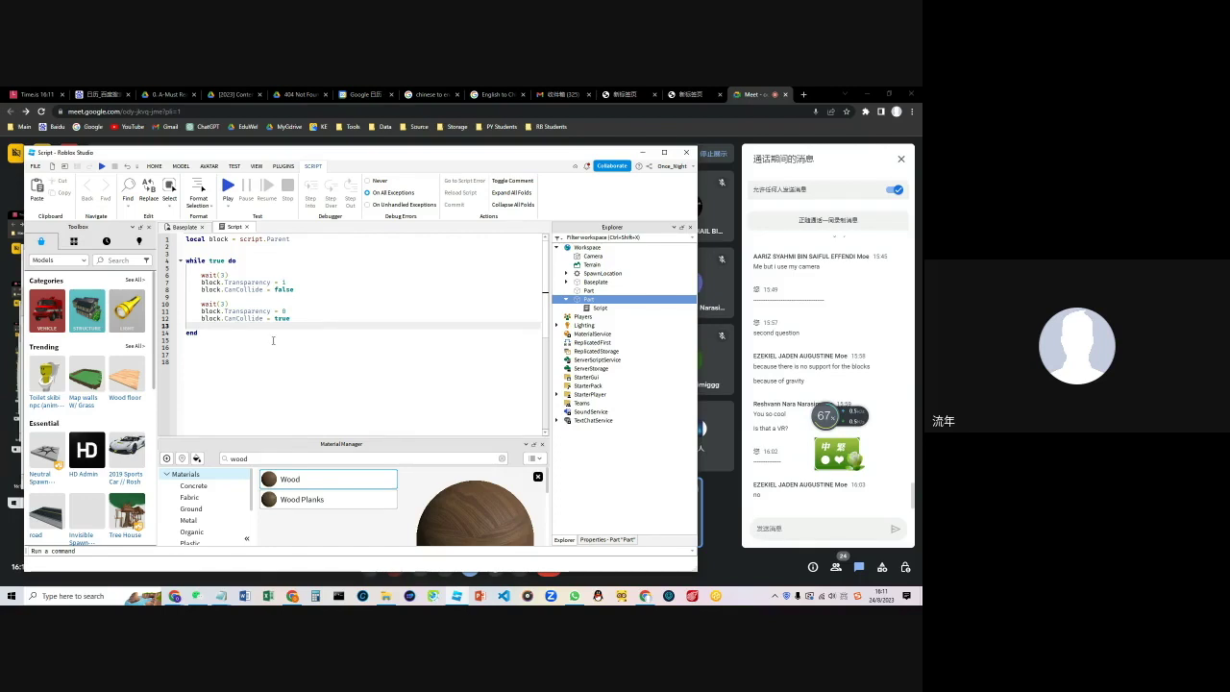
click(184, 226)
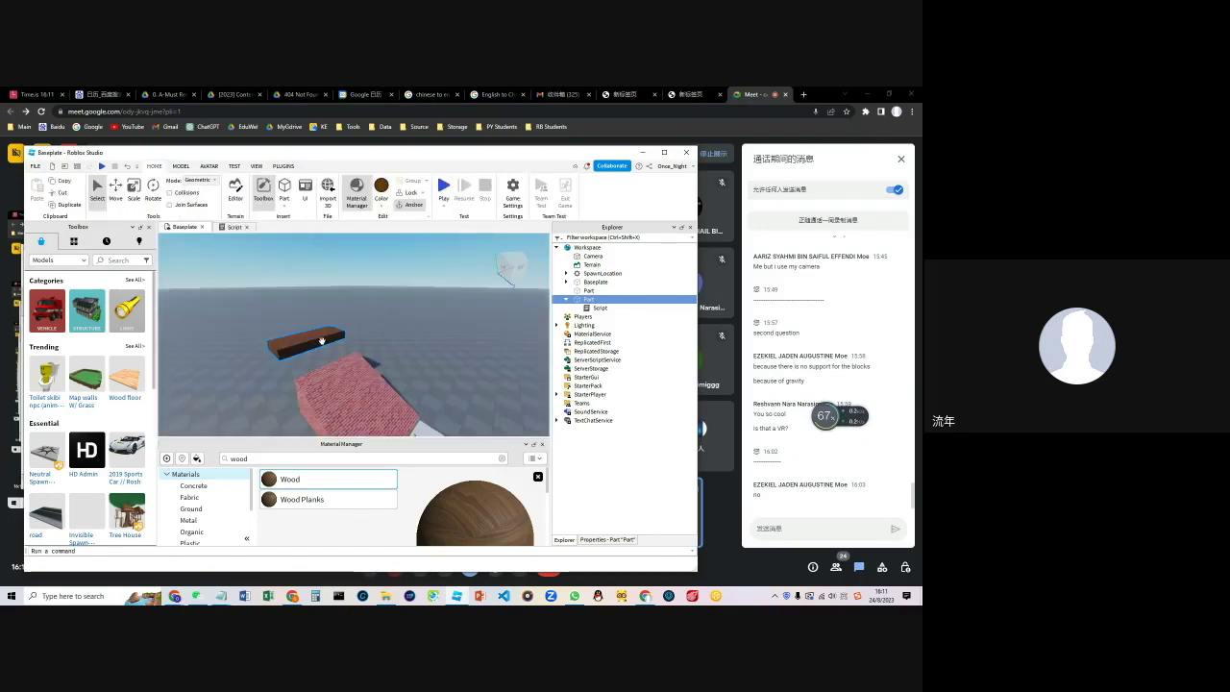
double_click(599, 307)
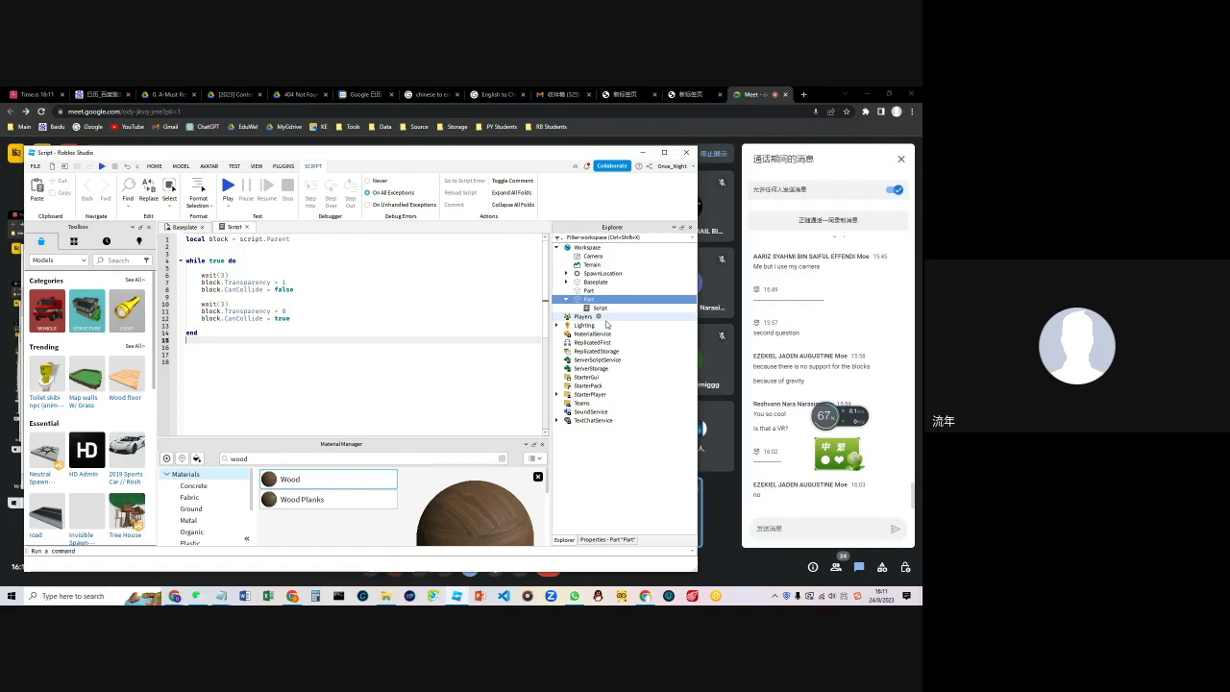
click(184, 227)
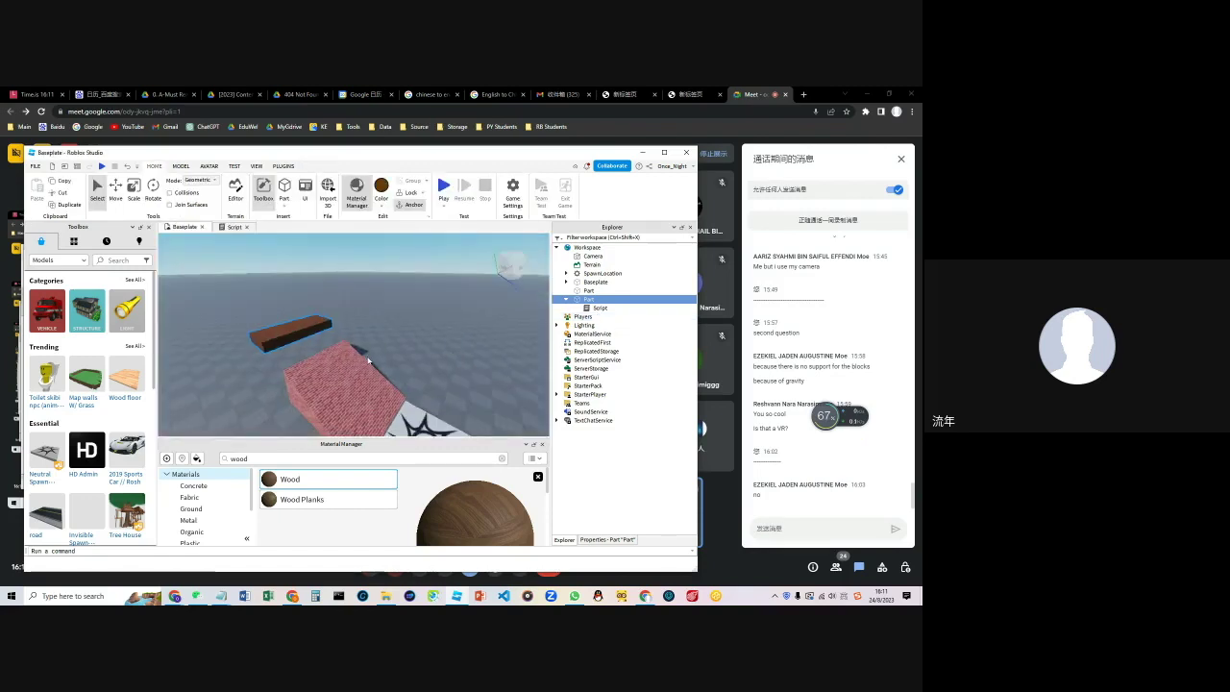
key(f)
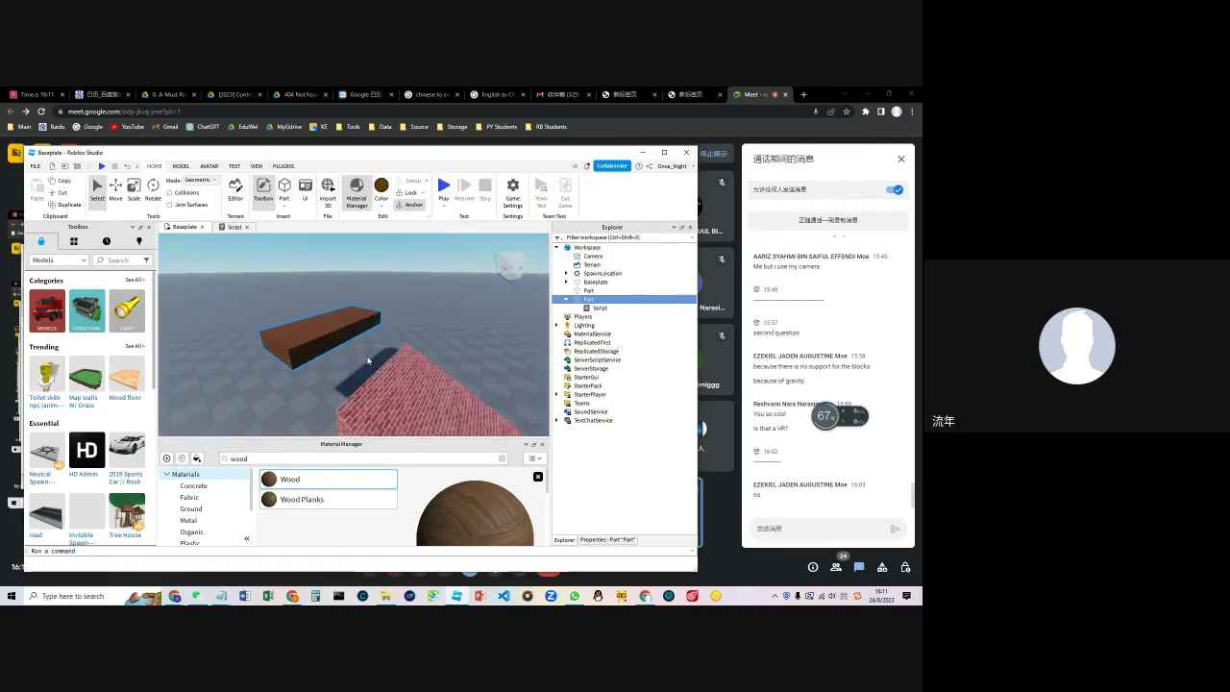
click(233, 227)
click(200, 227)
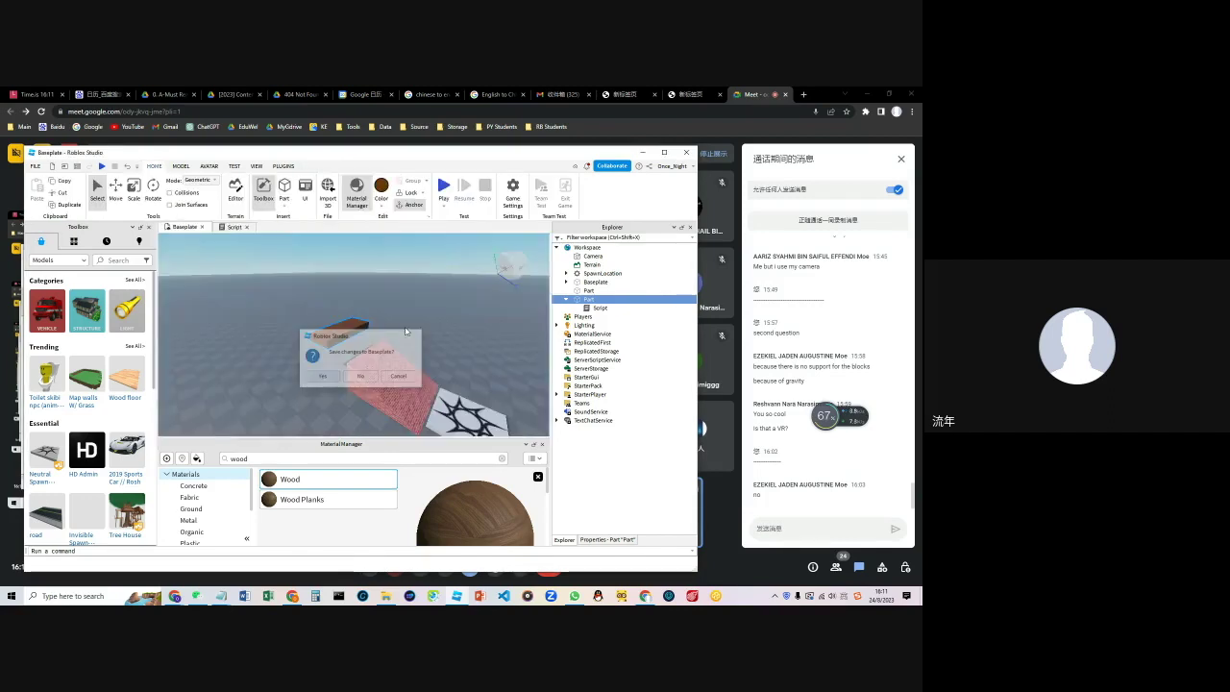
key(Escape)
click(185, 227)
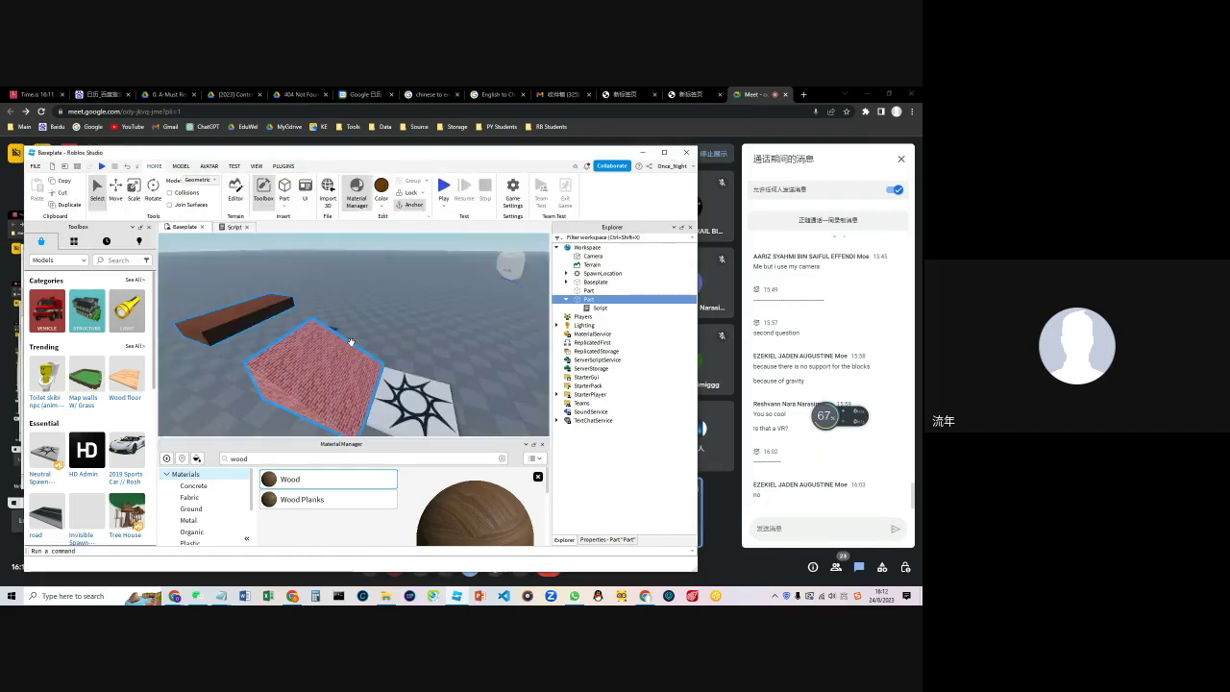
scroll(351, 341, down, 3)
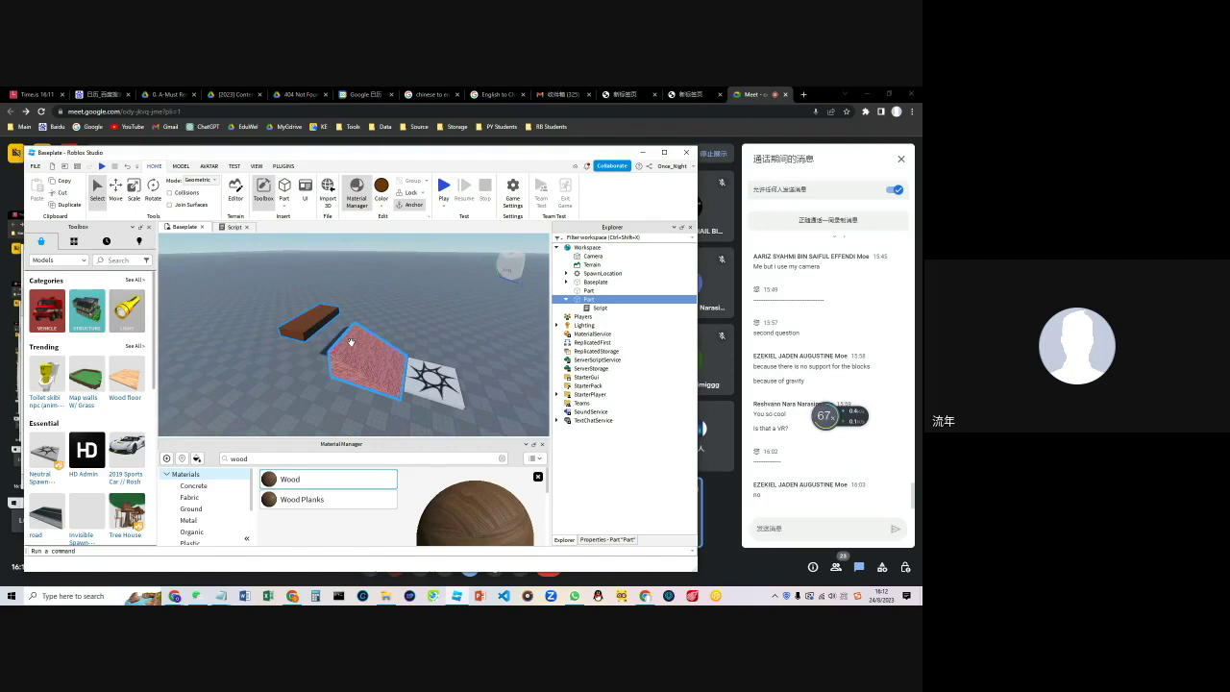
scroll(351, 341, up, 3)
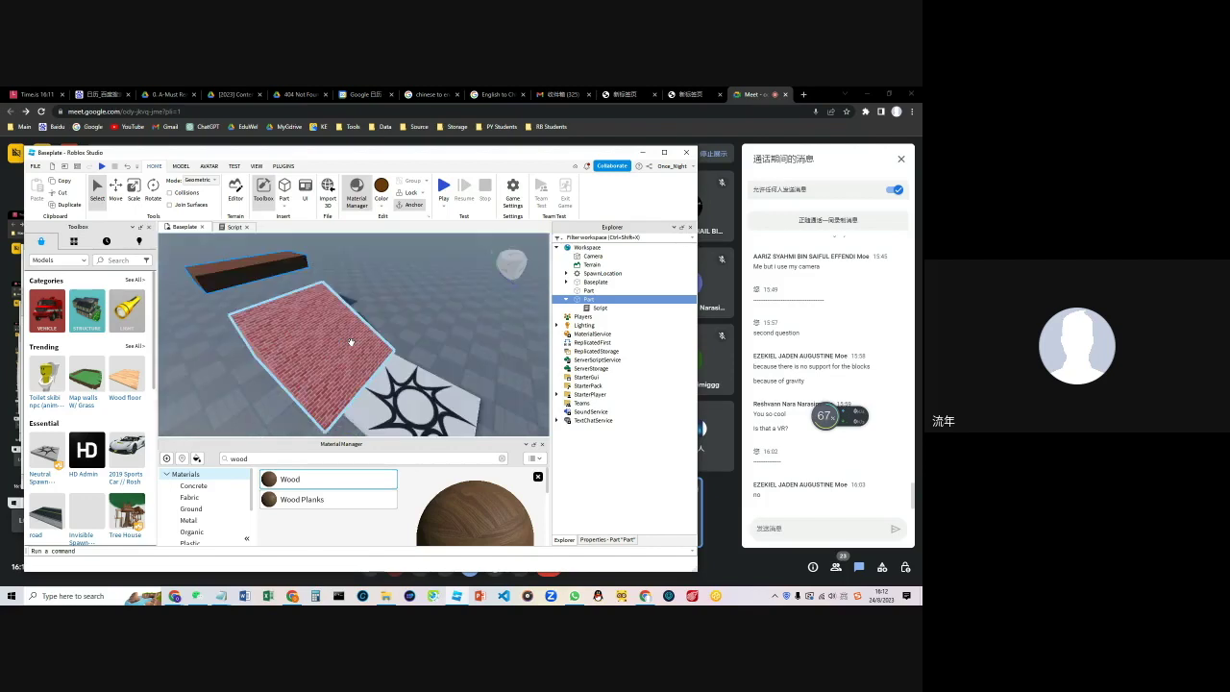
- Orbit and zoom around the block and brick ramp, moving the Studio window higher
right_drag(351, 341, 351, 341)
mouse_move(517, 159)
mouse_down()
mouse_move(378, 129)
mouse_move(423, 128)
mouse_move(470, 220)
mouse_move(501, 142)
mouse_up()
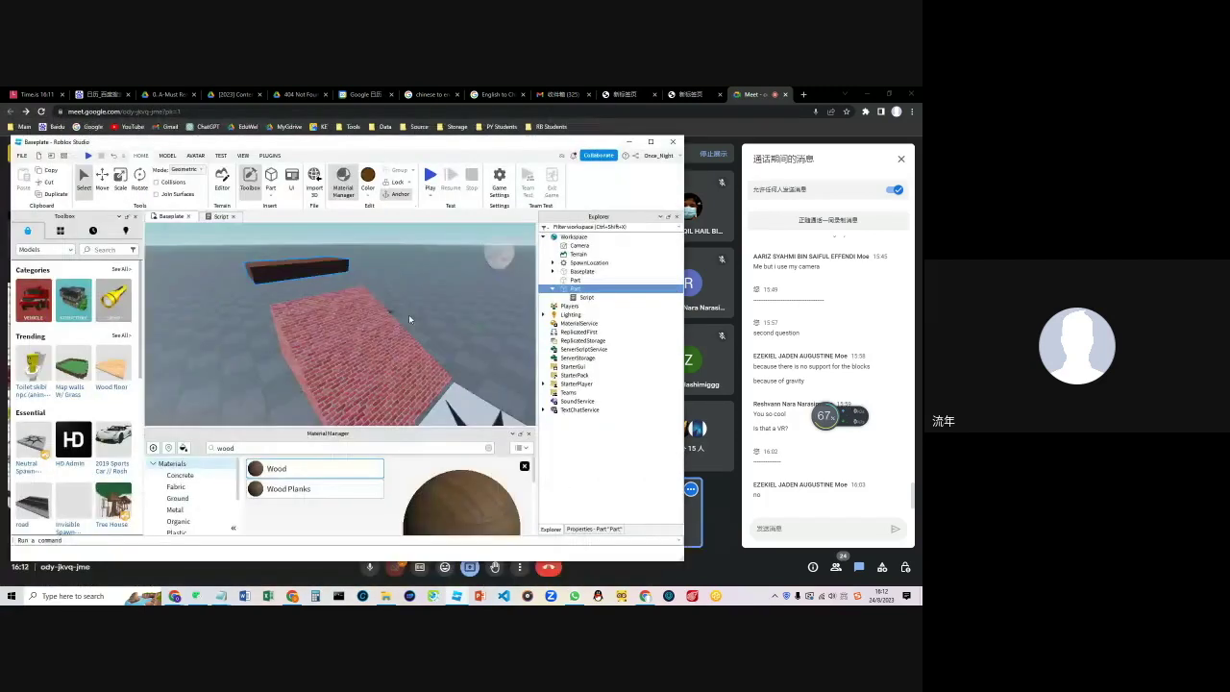
right_drag(408, 314, 408, 314)
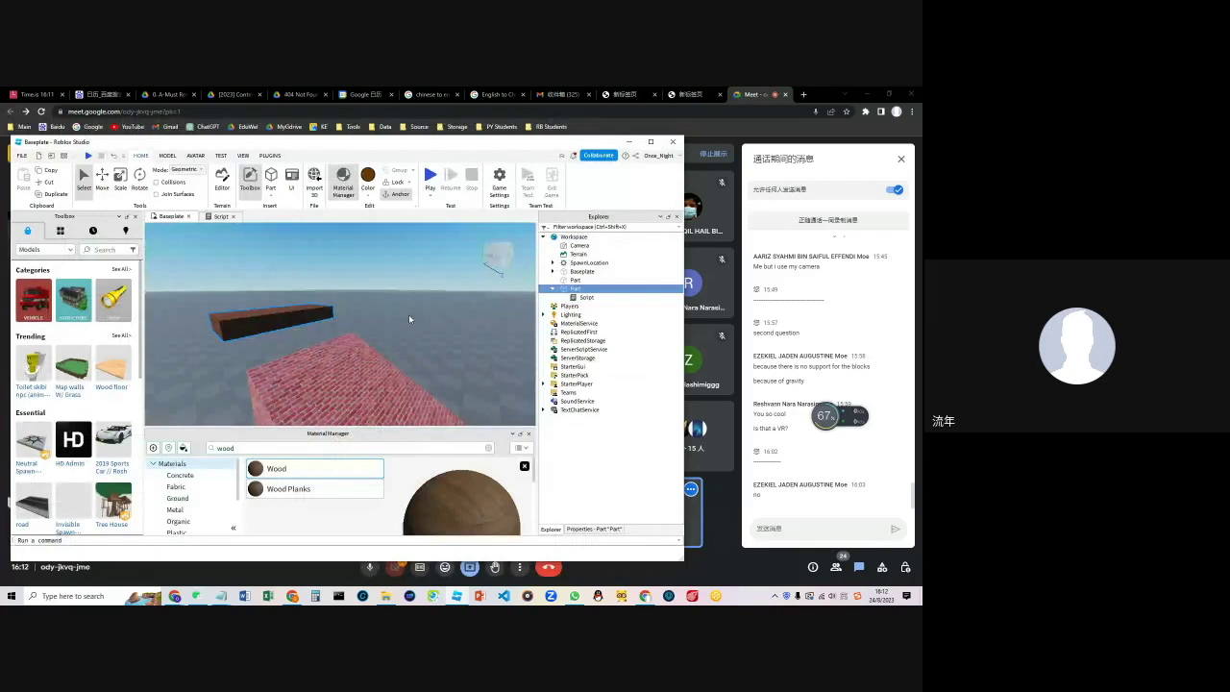
scroll(409, 314, down, 3)
scroll(408, 314, down, 3)
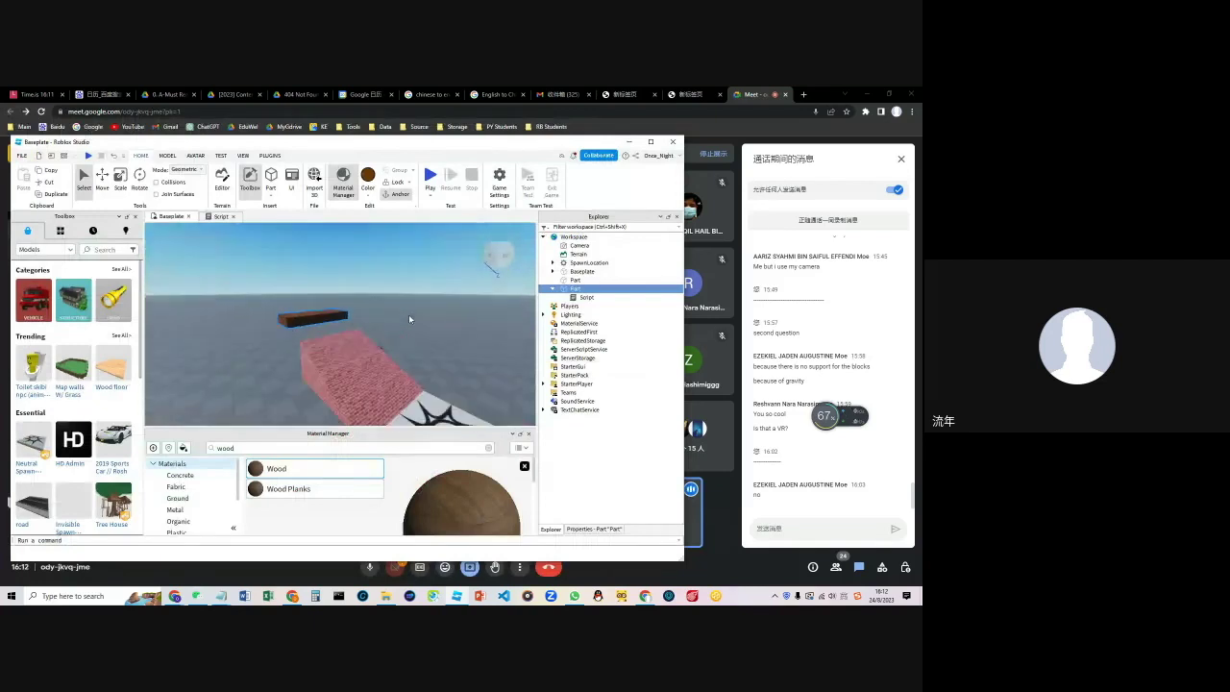
scroll(408, 314, up, 2)
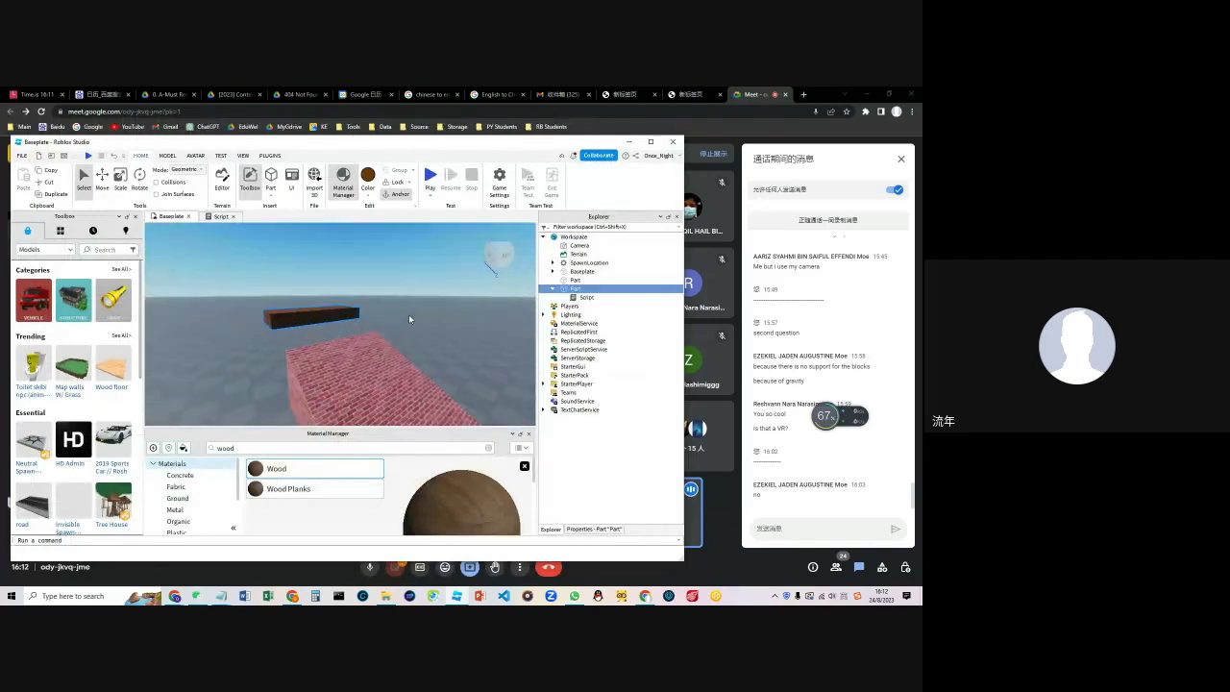
- Close the platform script tab and frame the dark block in the 3D view
click(220, 216)
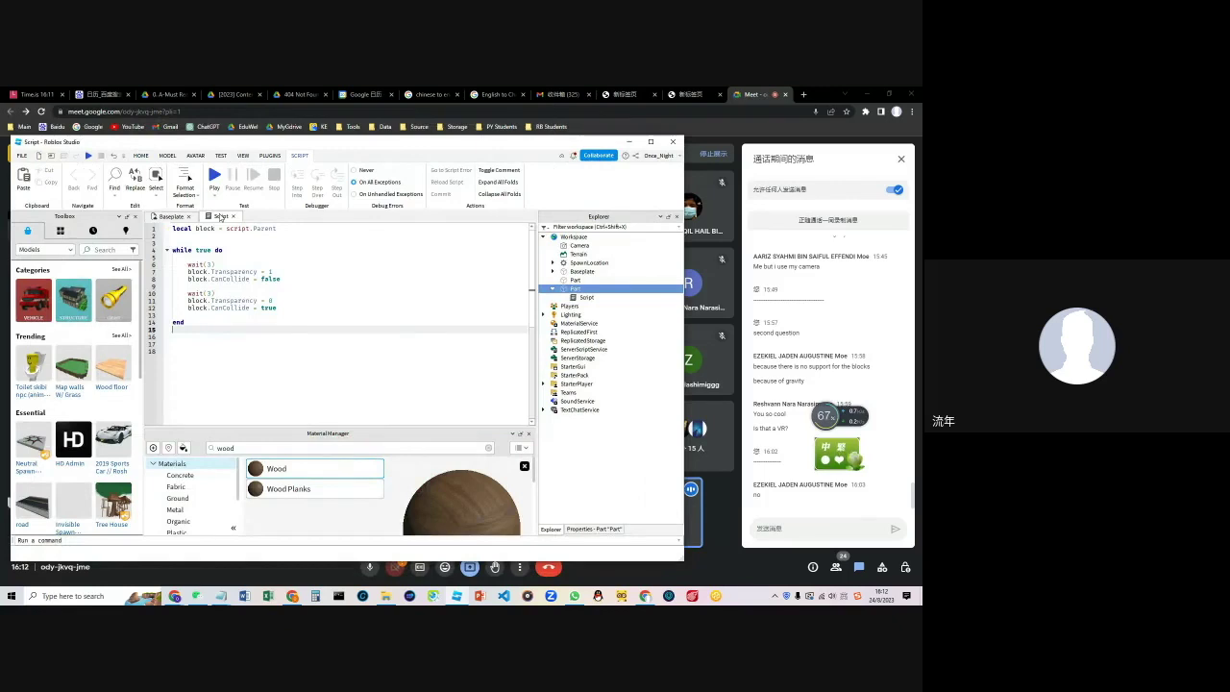
click(233, 216)
scroll(372, 322, up, 5)
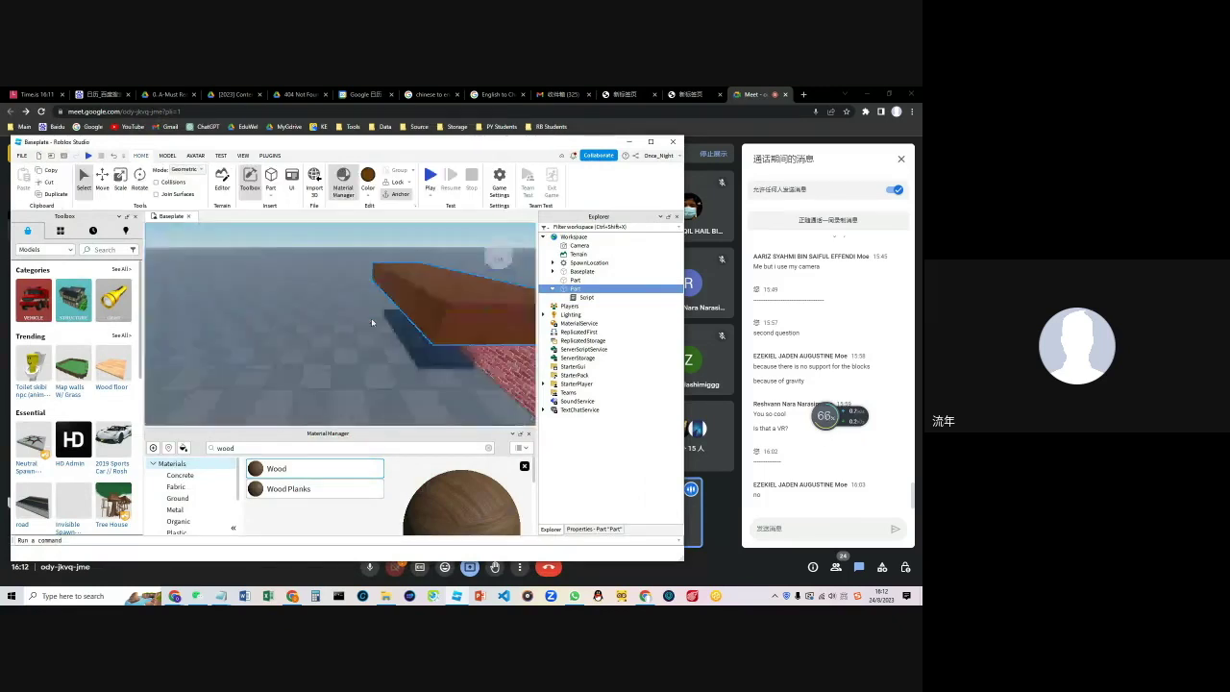
key(f)
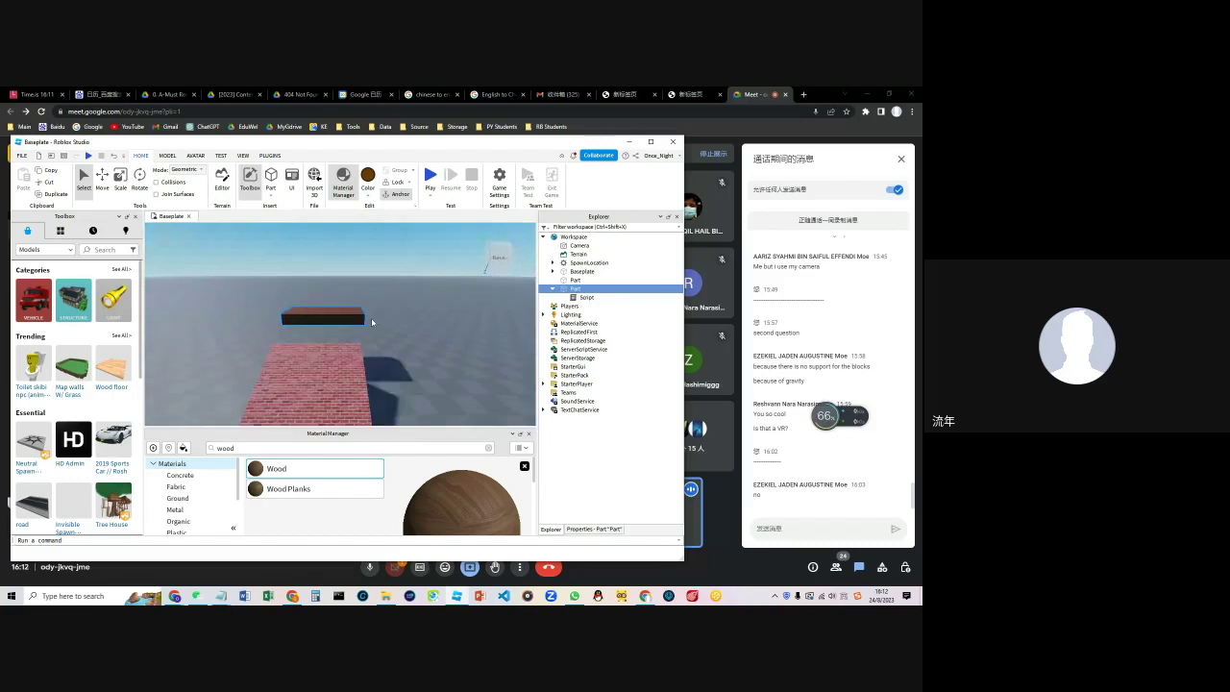
scroll(396, 349, up, 4)
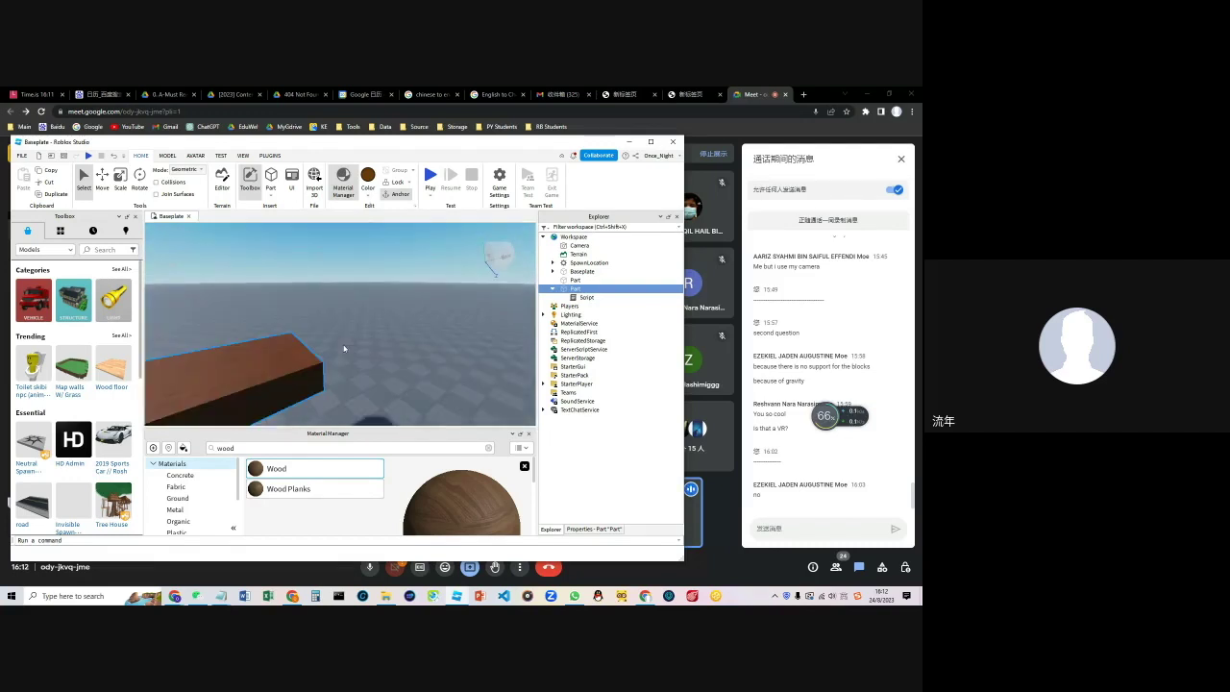
scroll(344, 348, down, 2)
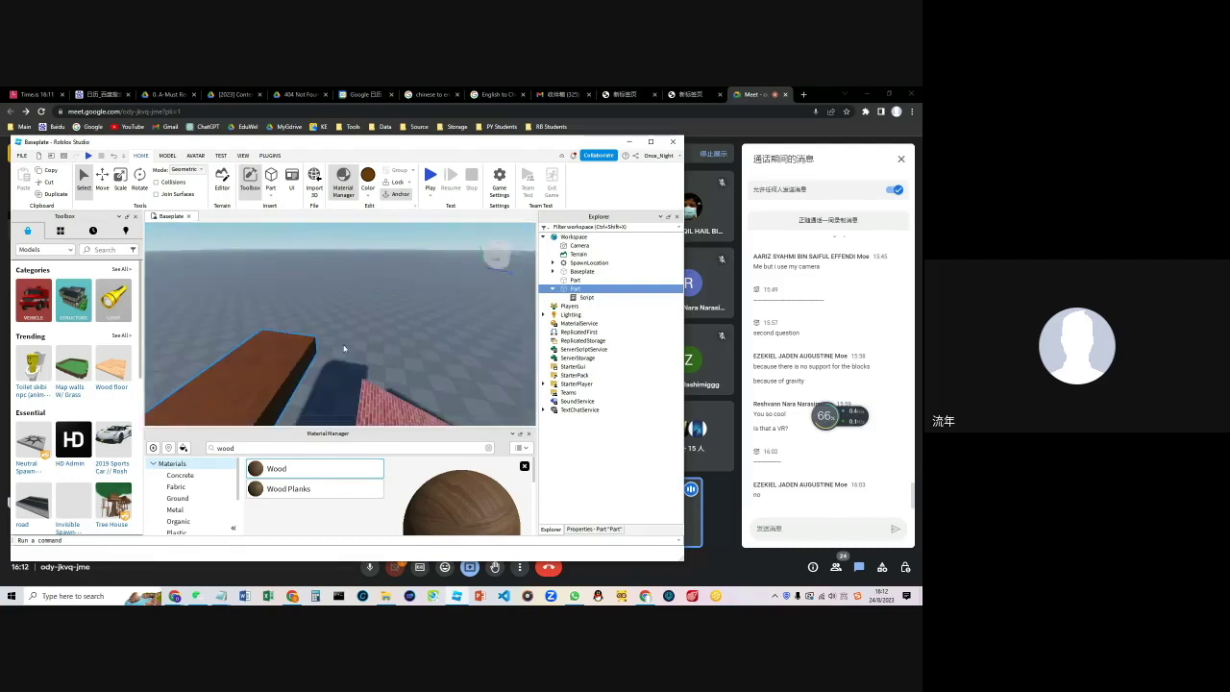
scroll(344, 348, up, 3)
scroll(344, 348, down, 3)
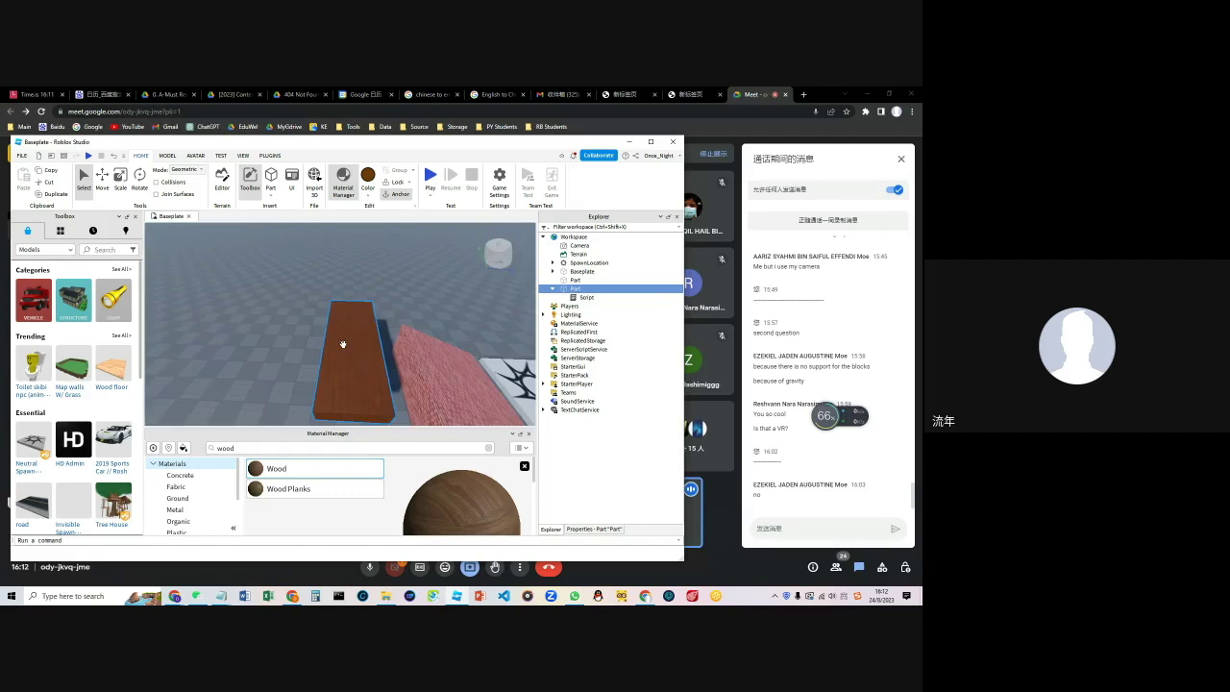
- Duplicate the wood platform and move the copy to the left
right_click(343, 344)
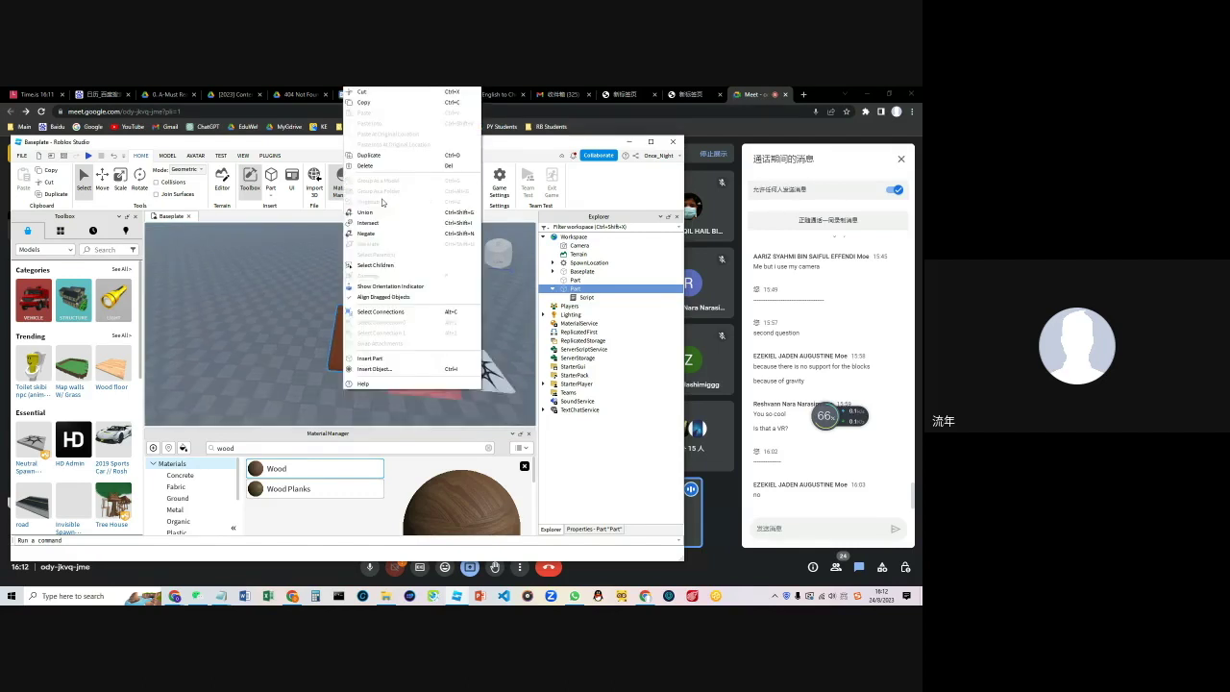
click(369, 155)
key(ctrl+3)
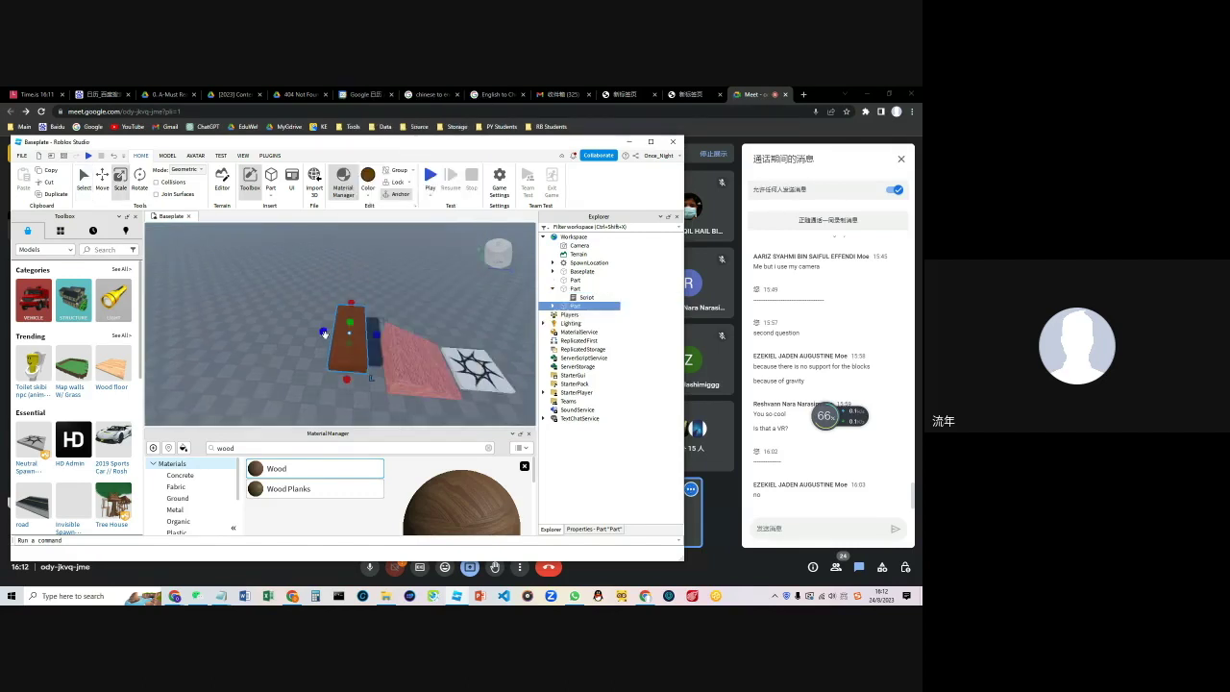
key(ctrl+2)
drag(323, 333, 288, 330)
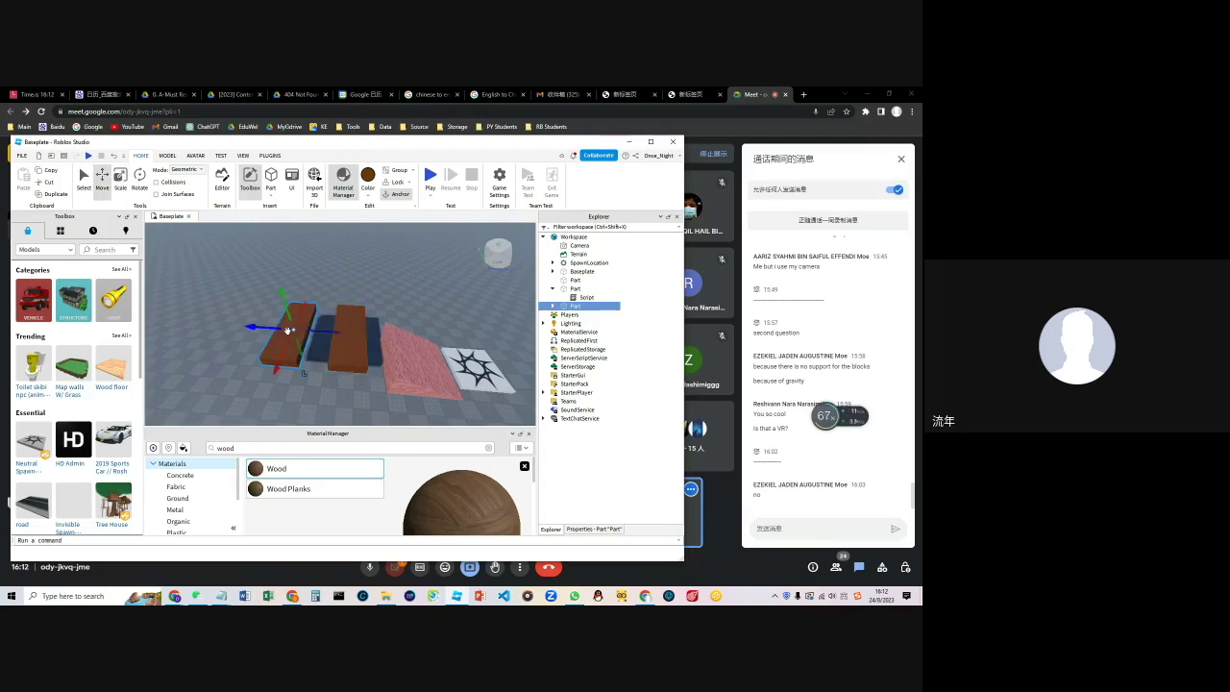
key(Return)
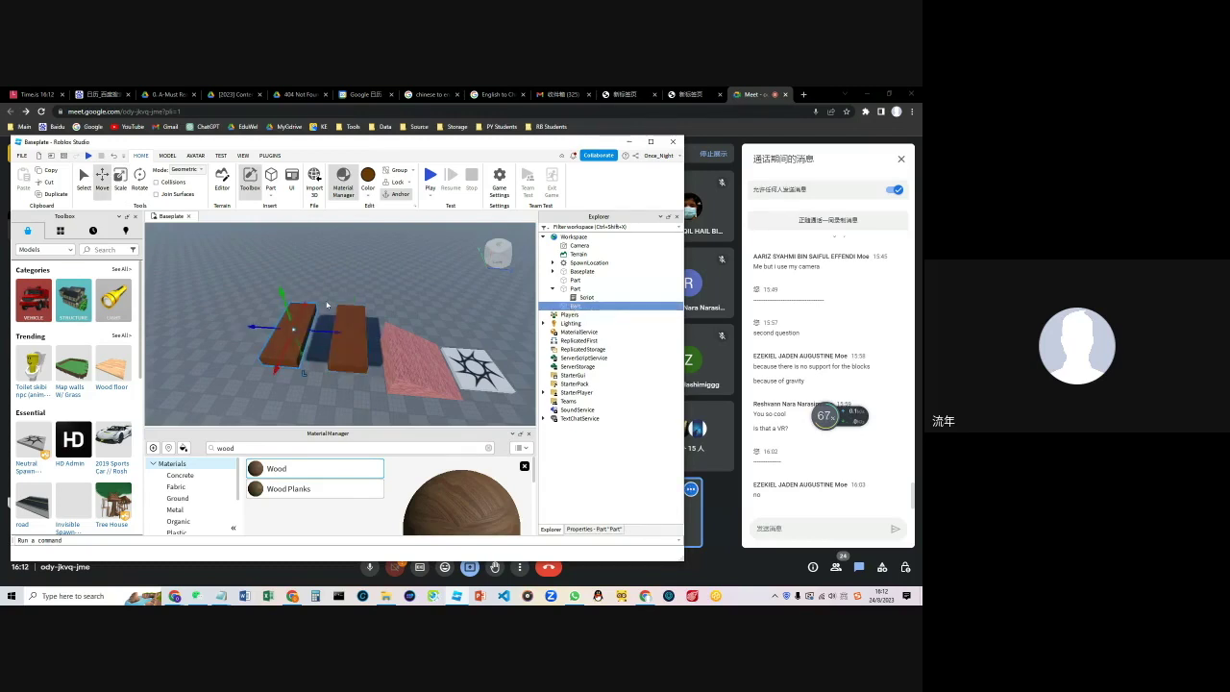
key(f)
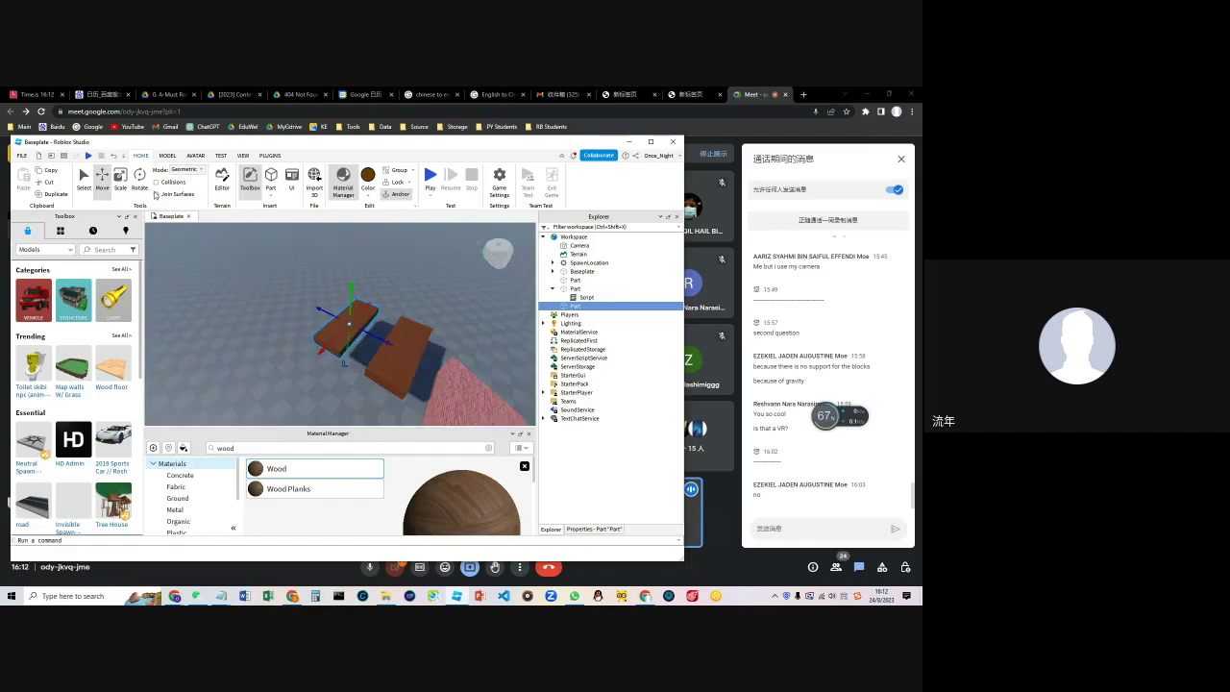
- Stretch the duplicated platform much longer and colour it black
key(ctrl+3)
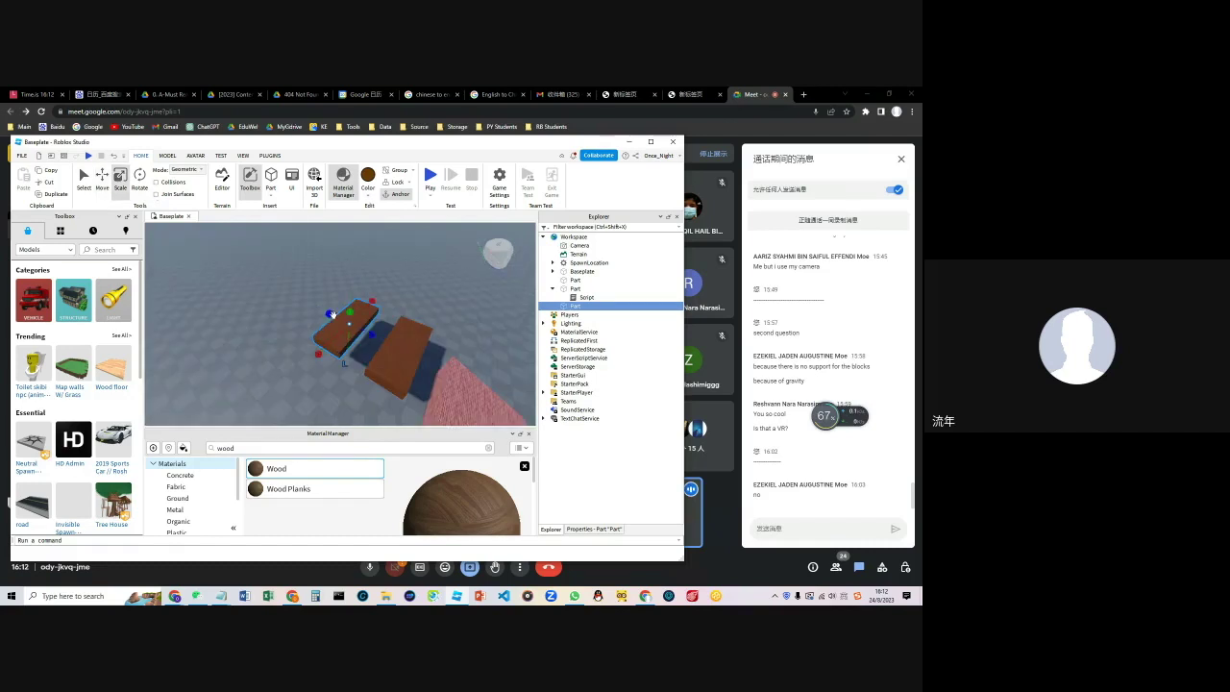
drag(331, 314, 226, 261)
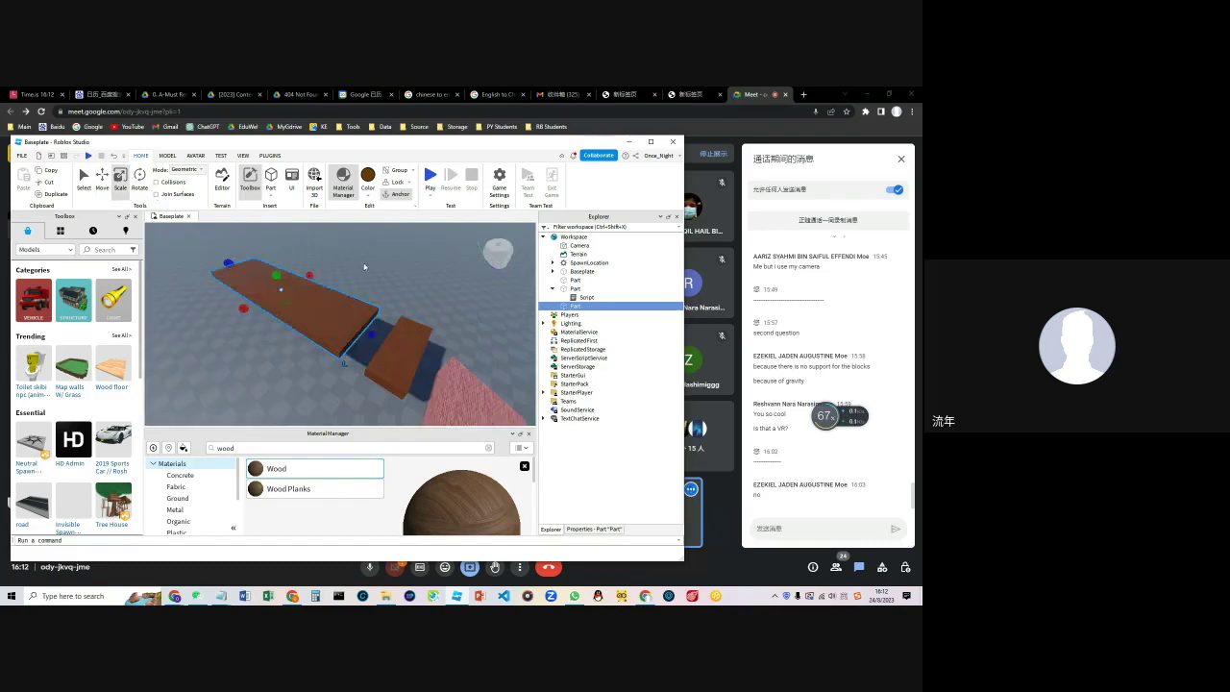
click(368, 199)
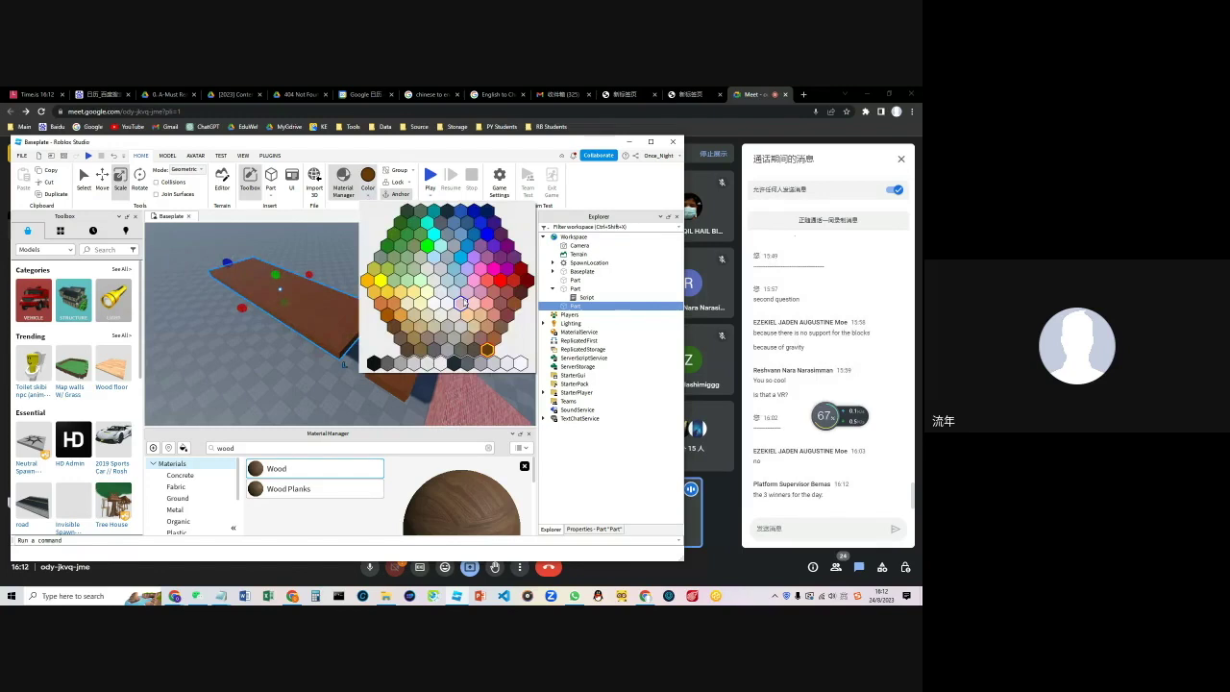
click(393, 209)
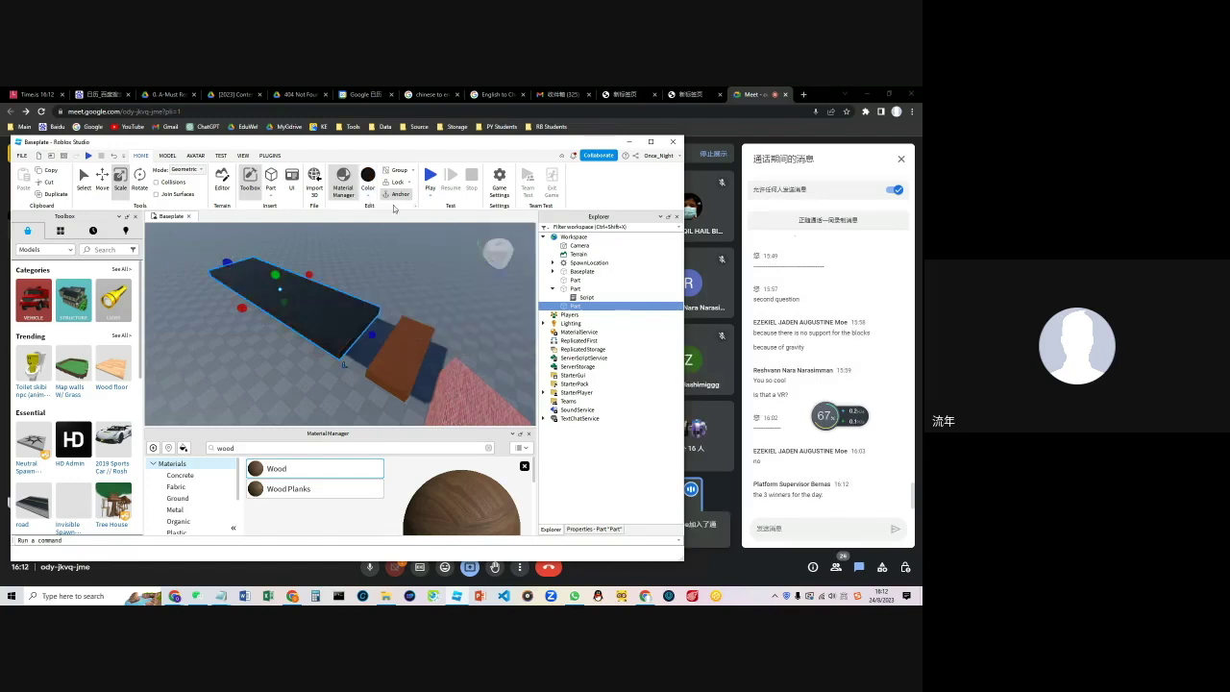
key(a)
key(f)
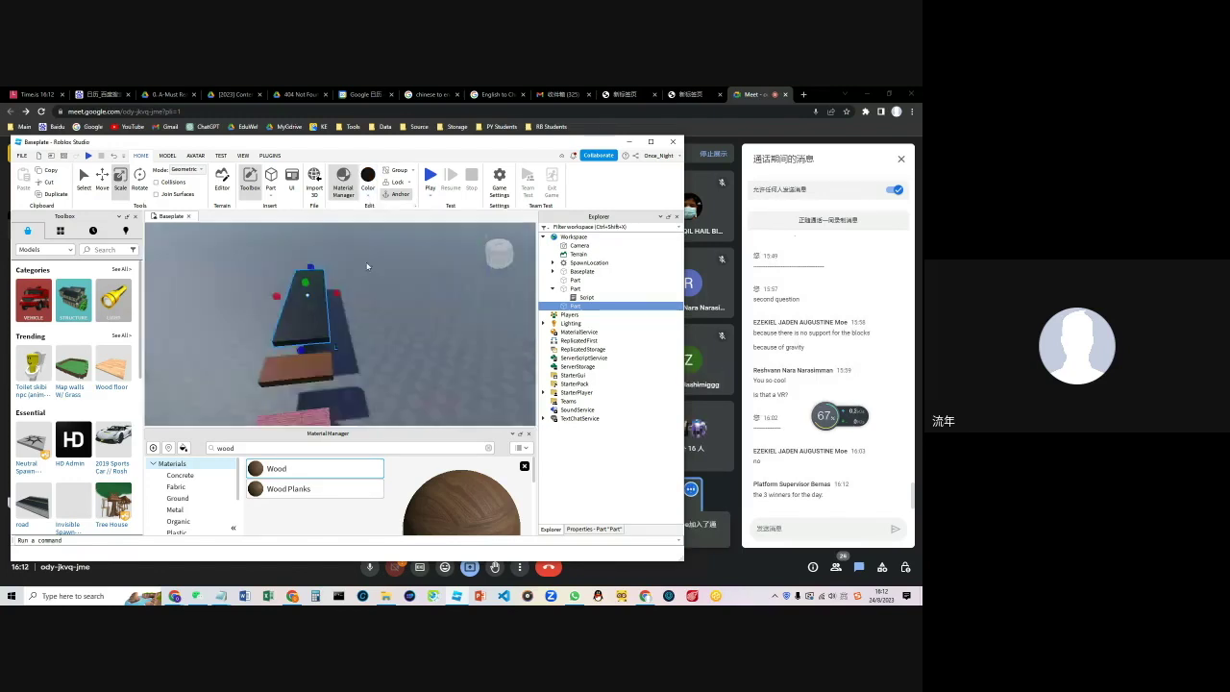
key(a)
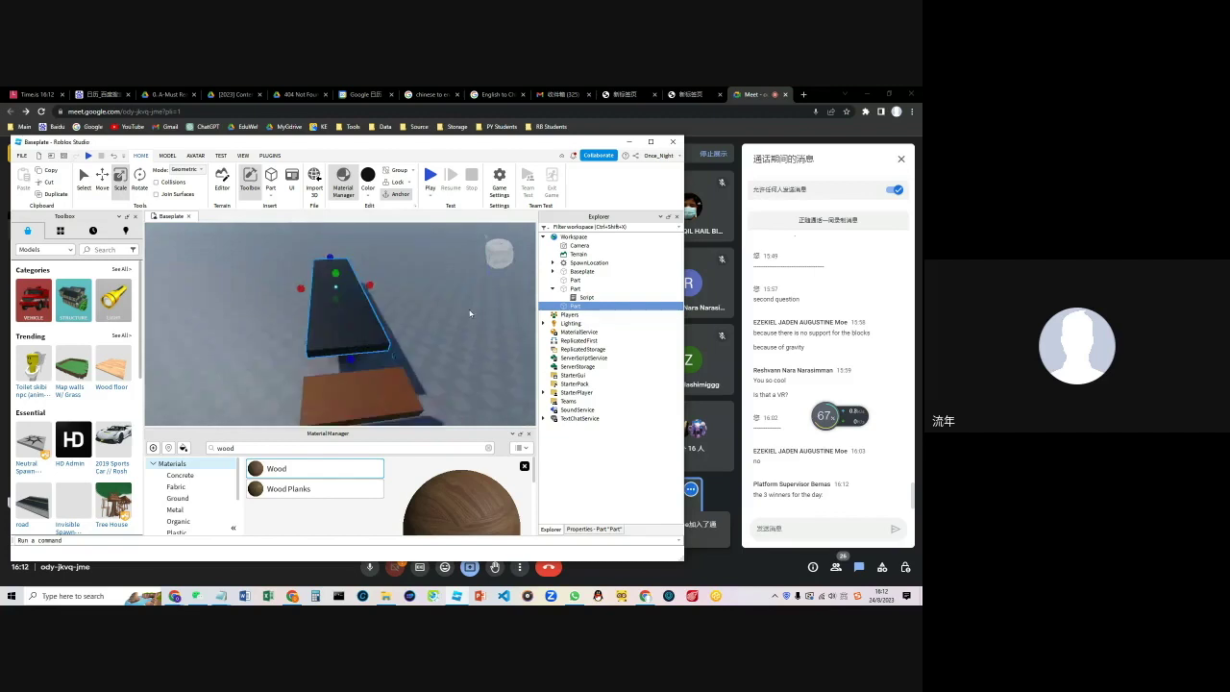
key(d)
- Collapse the scripted part's children in Explorer and pan along the black platform
click(552, 288)
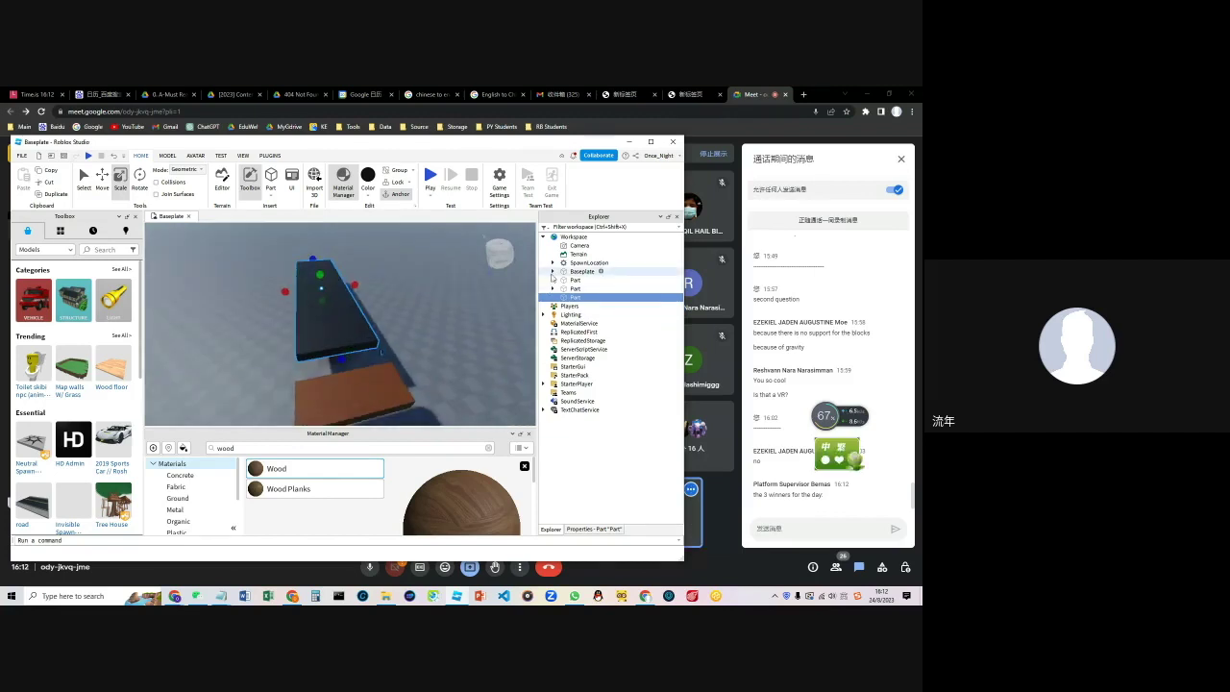
scroll(382, 310, up, 3)
scroll(382, 310, down, 2)
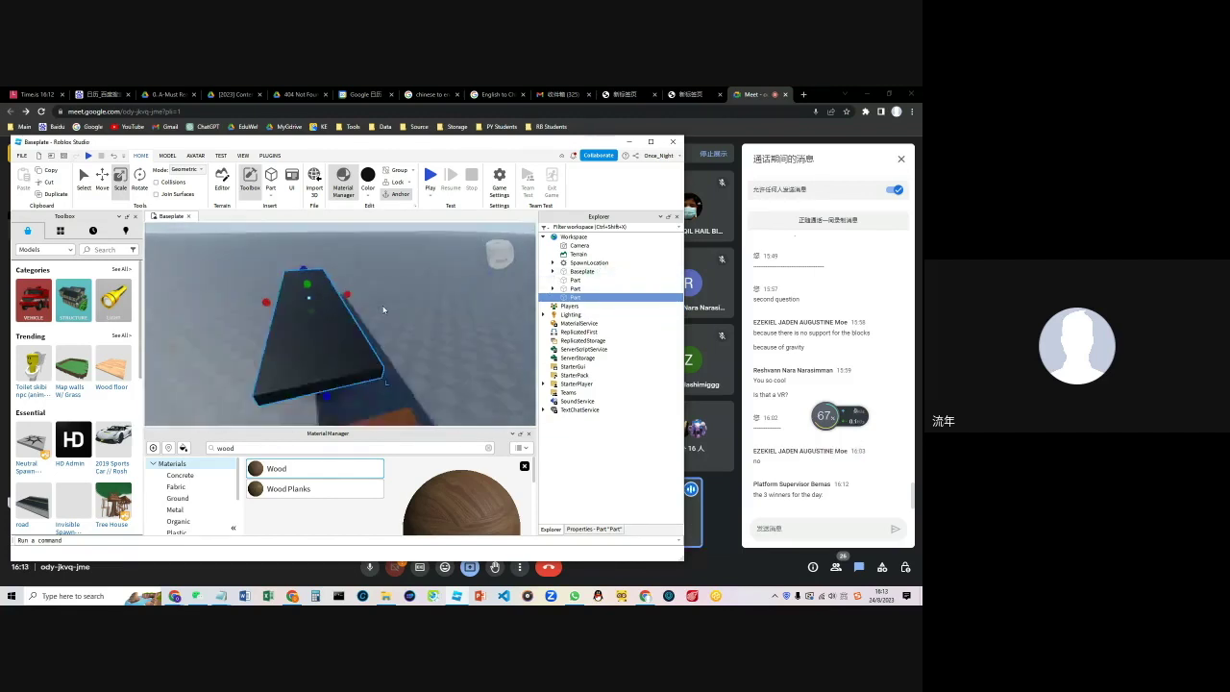
scroll(382, 309, up, 3)
scroll(383, 310, down, 4)
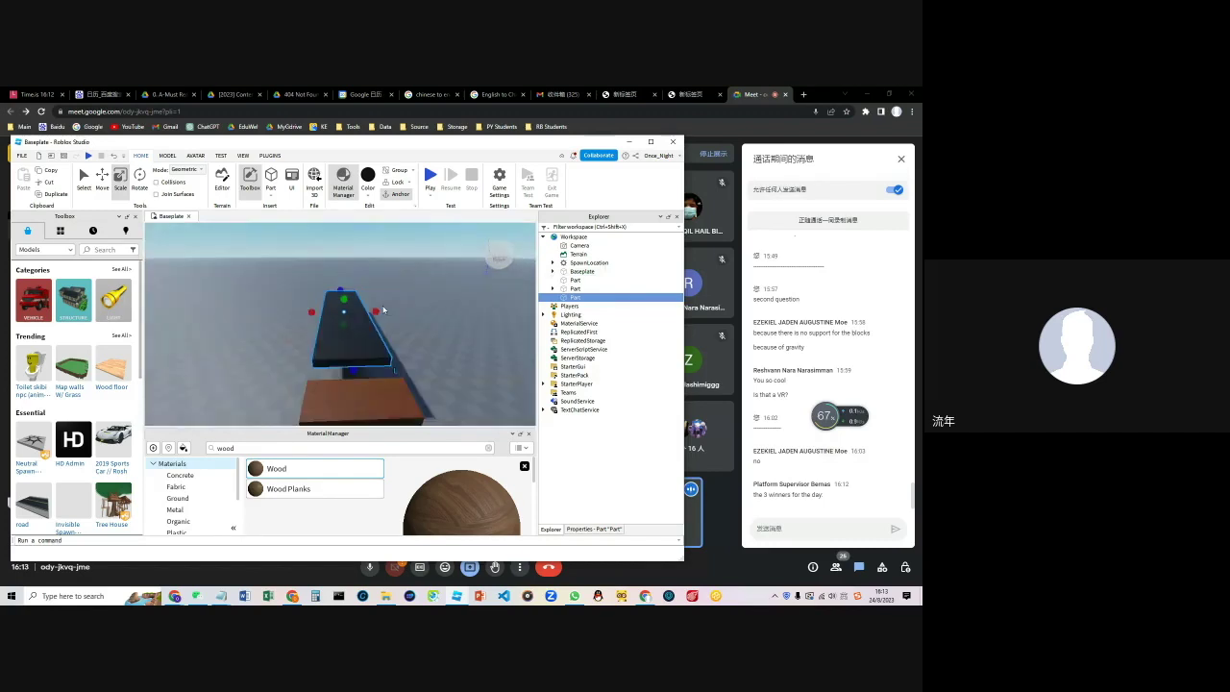
key(d)
scroll(382, 309, up, 3)
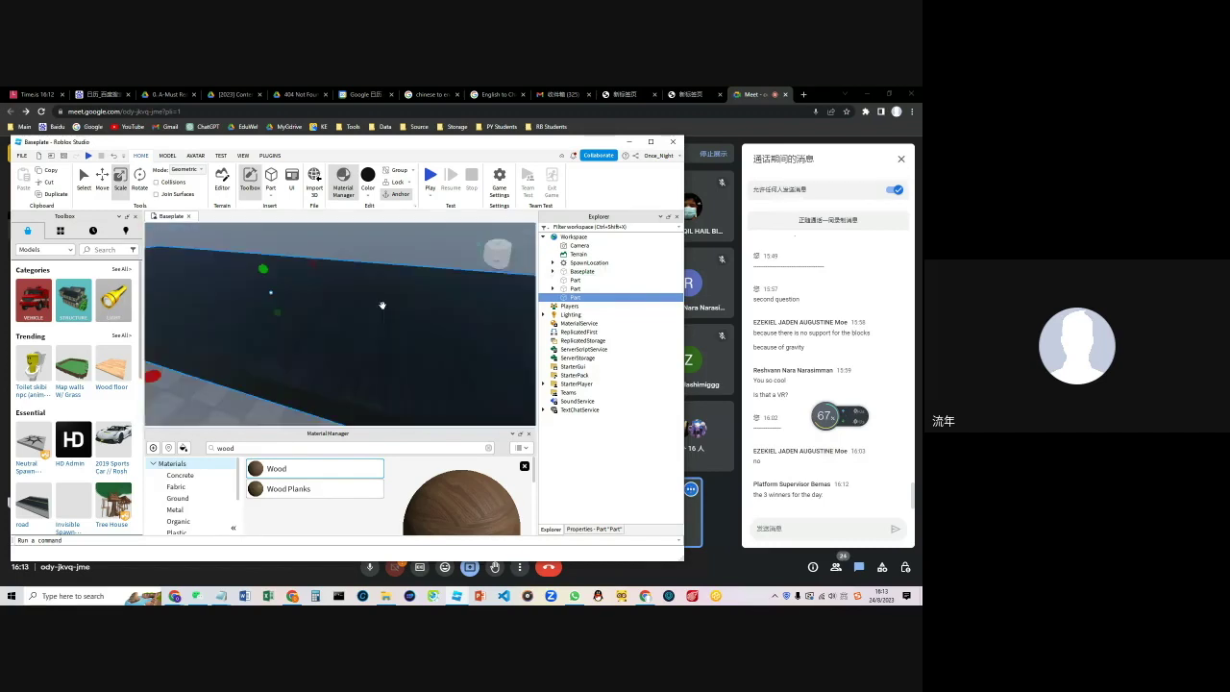
key(d)
scroll(382, 305, down, 5)
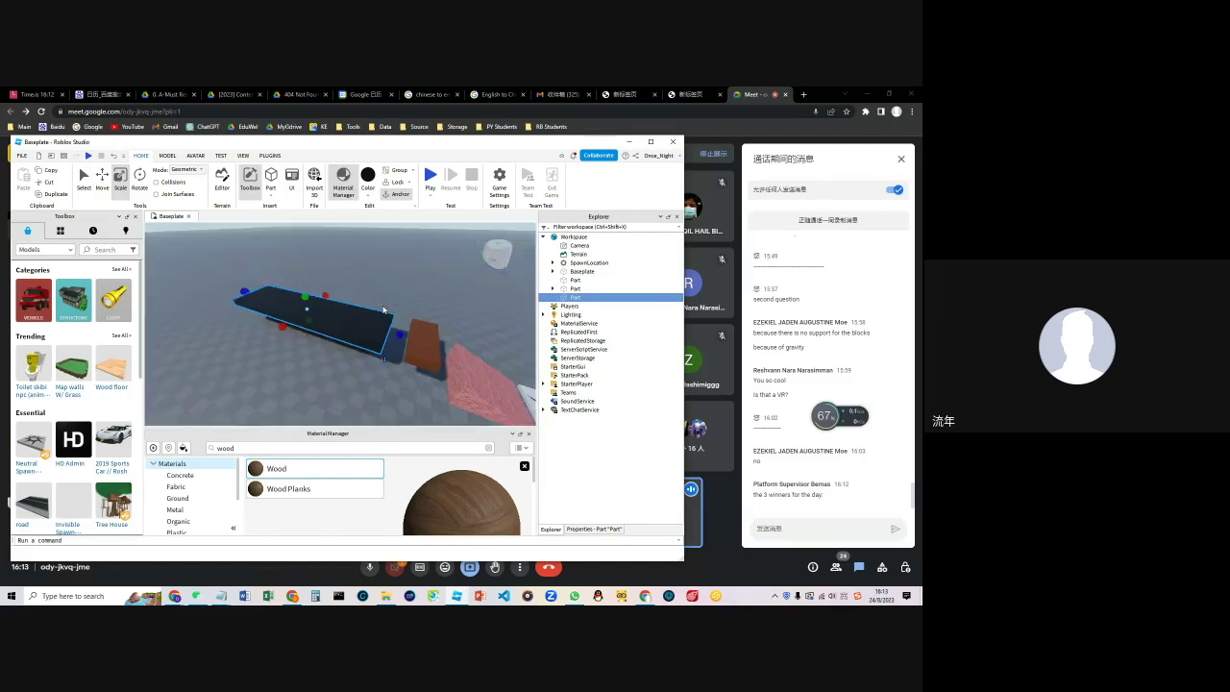
scroll(383, 309, up, 2)
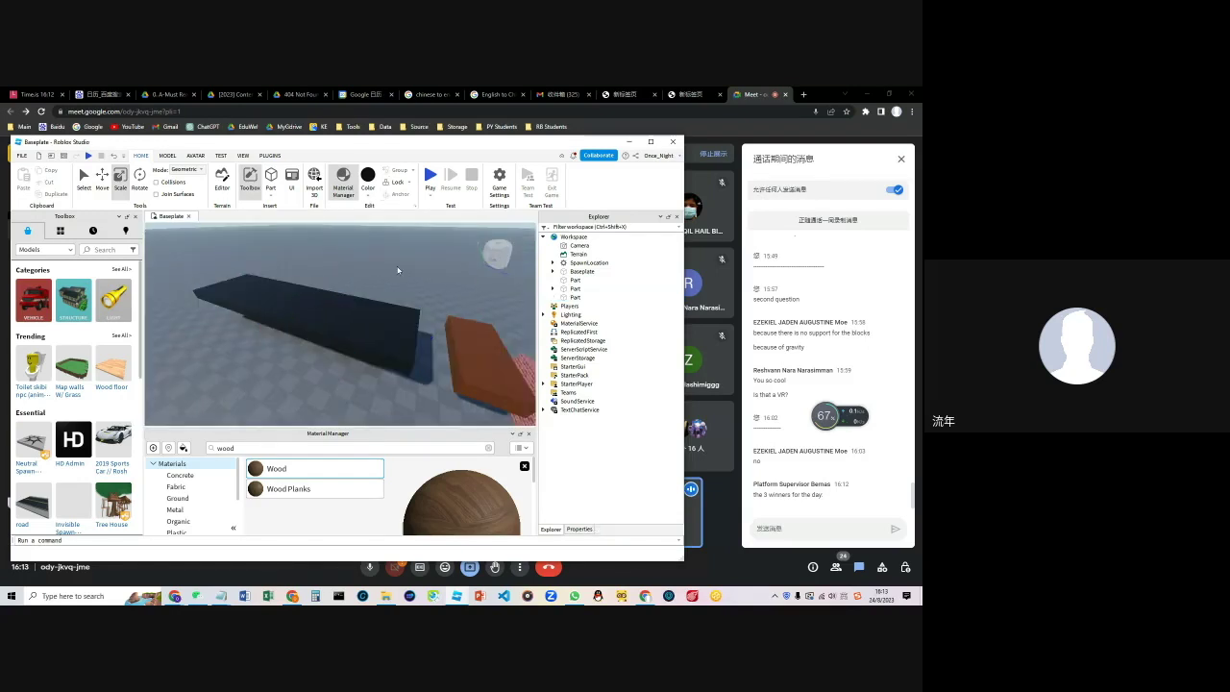
- Orbit to the dark platform's corner and bring up the part shapes list
right_drag(381, 310, 380, 310)
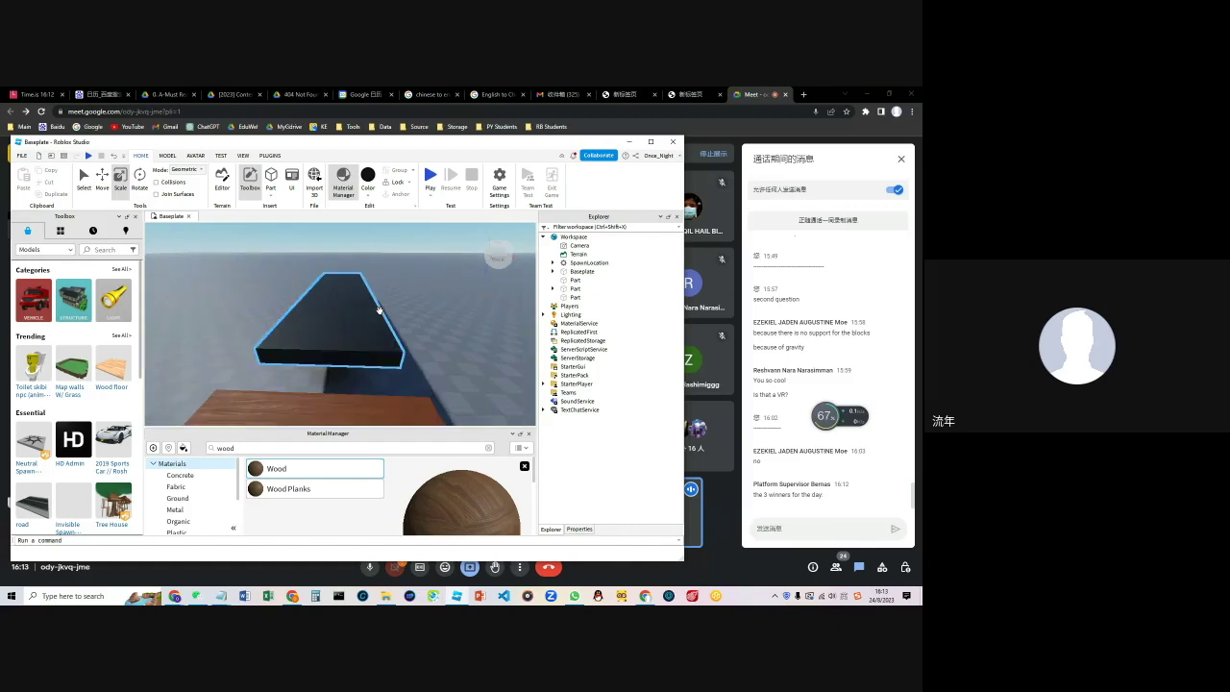
scroll(379, 311, up, 5)
right_drag(379, 310, 339, 280)
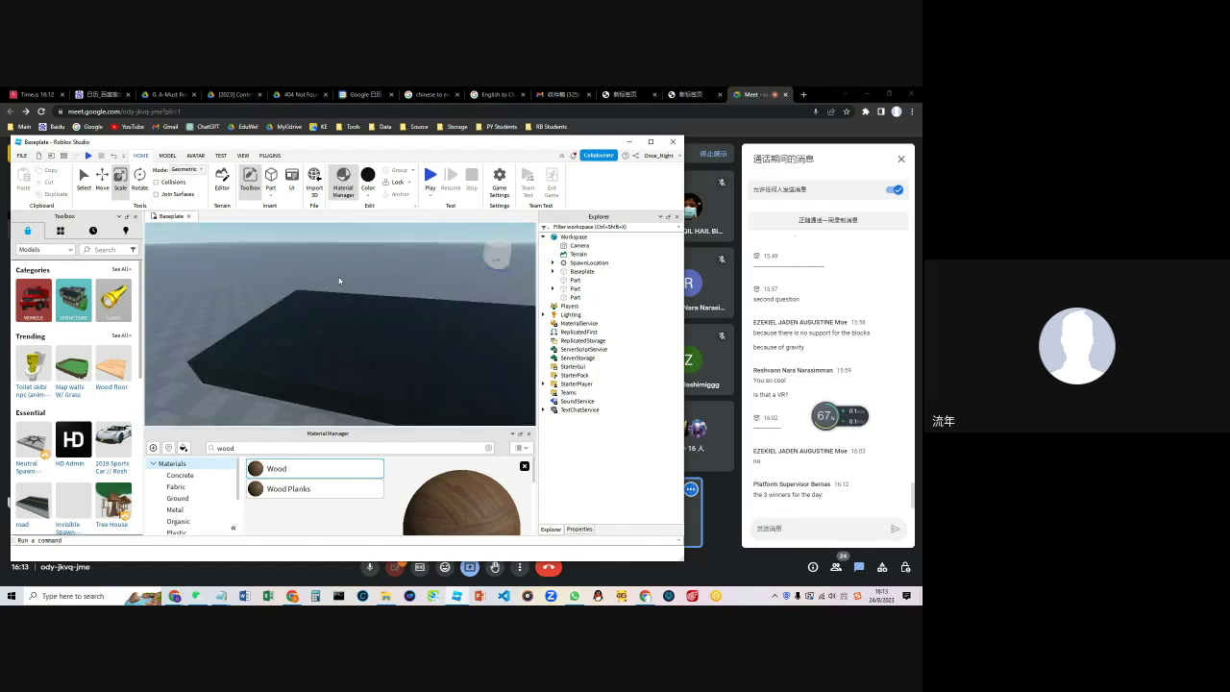
click(273, 193)
right_drag(348, 290, 351, 291)
click(277, 198)
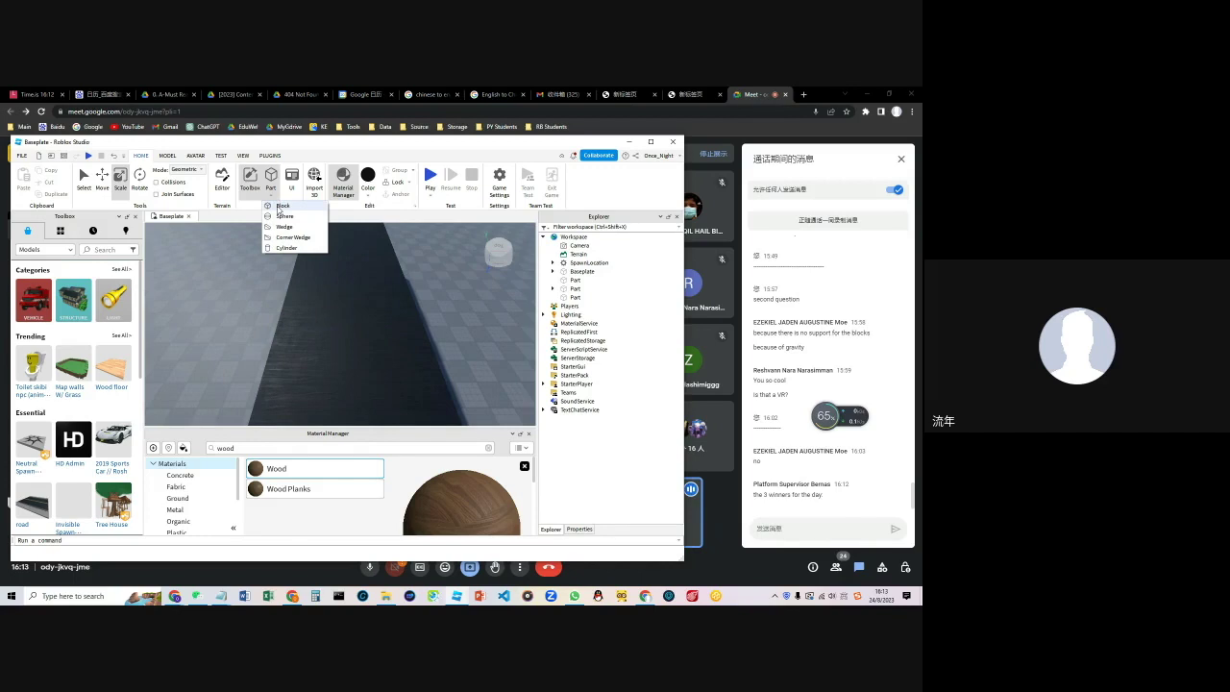
- Insert a cylinder part, colour it red, and stretch it taller
click(286, 248)
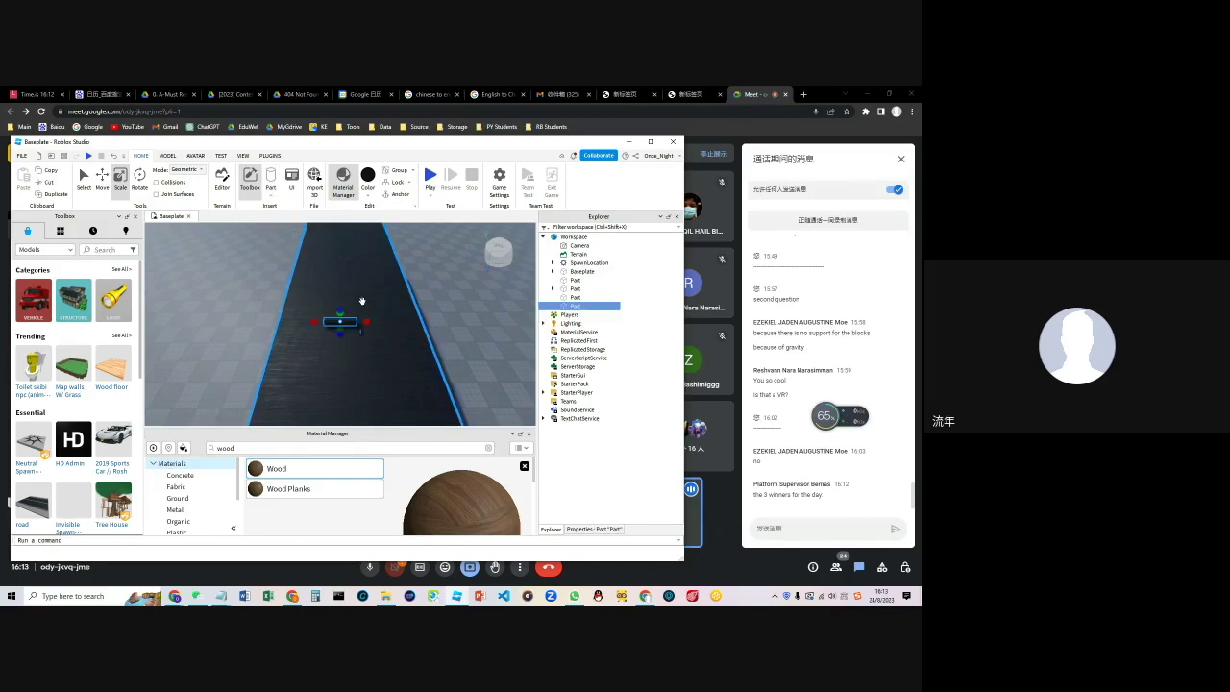
click(368, 189)
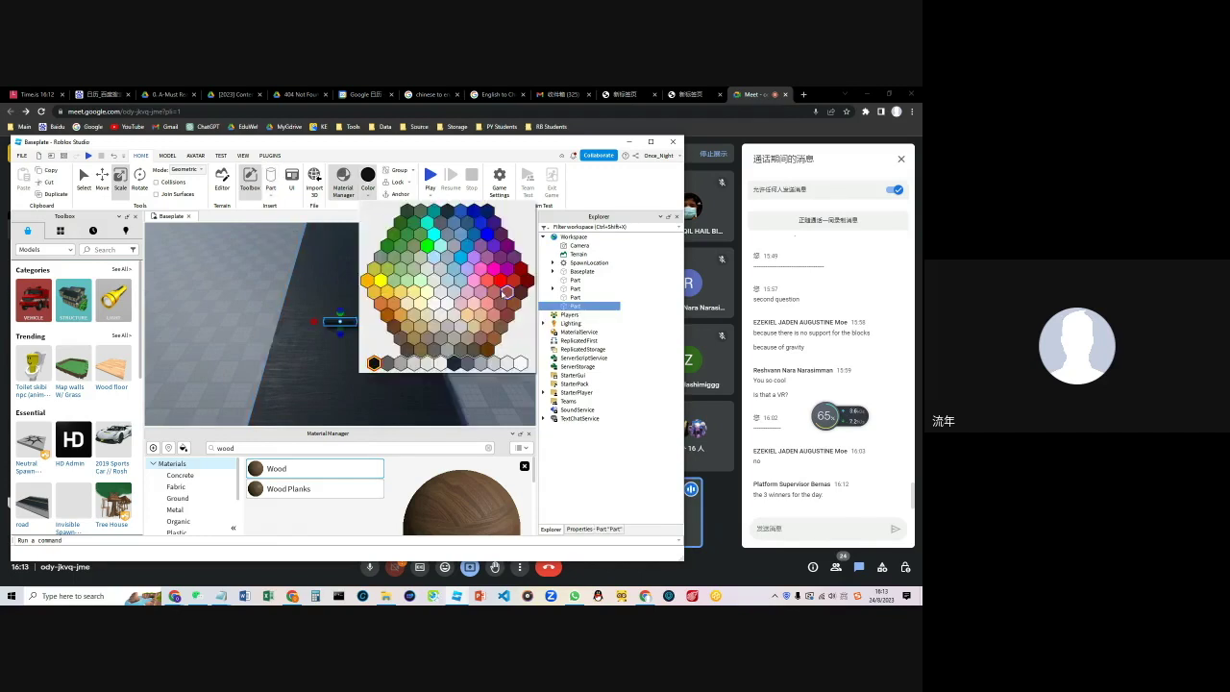
click(502, 284)
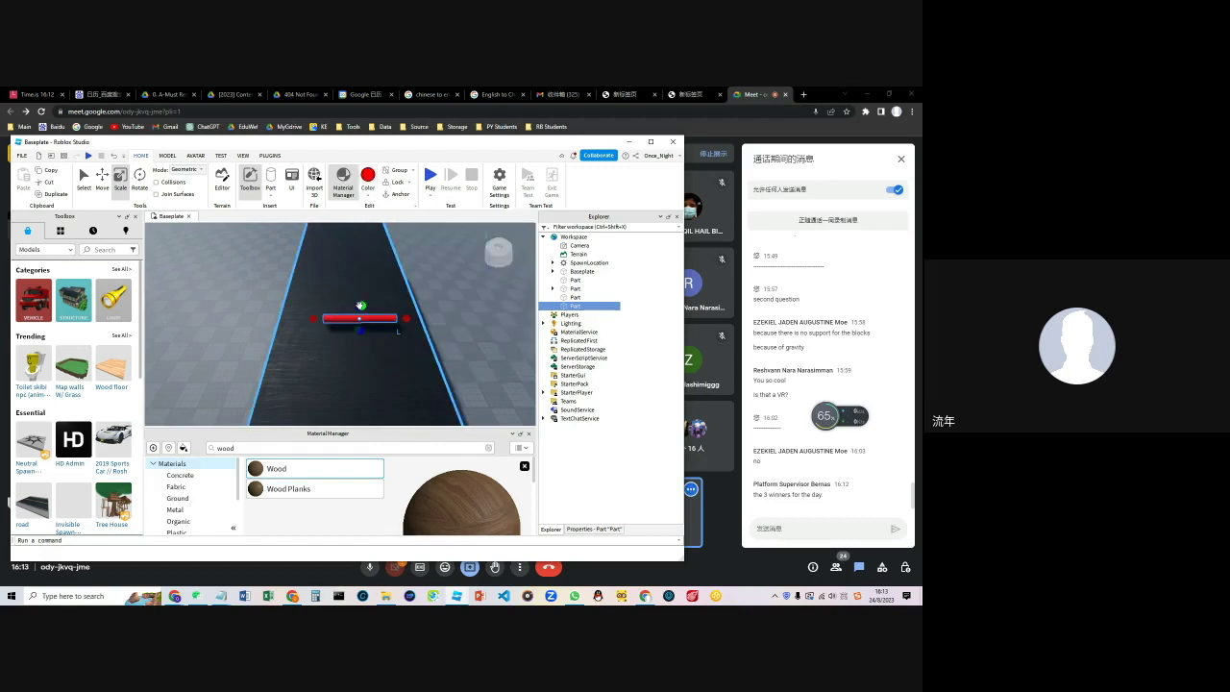
drag(357, 336, 325, 197)
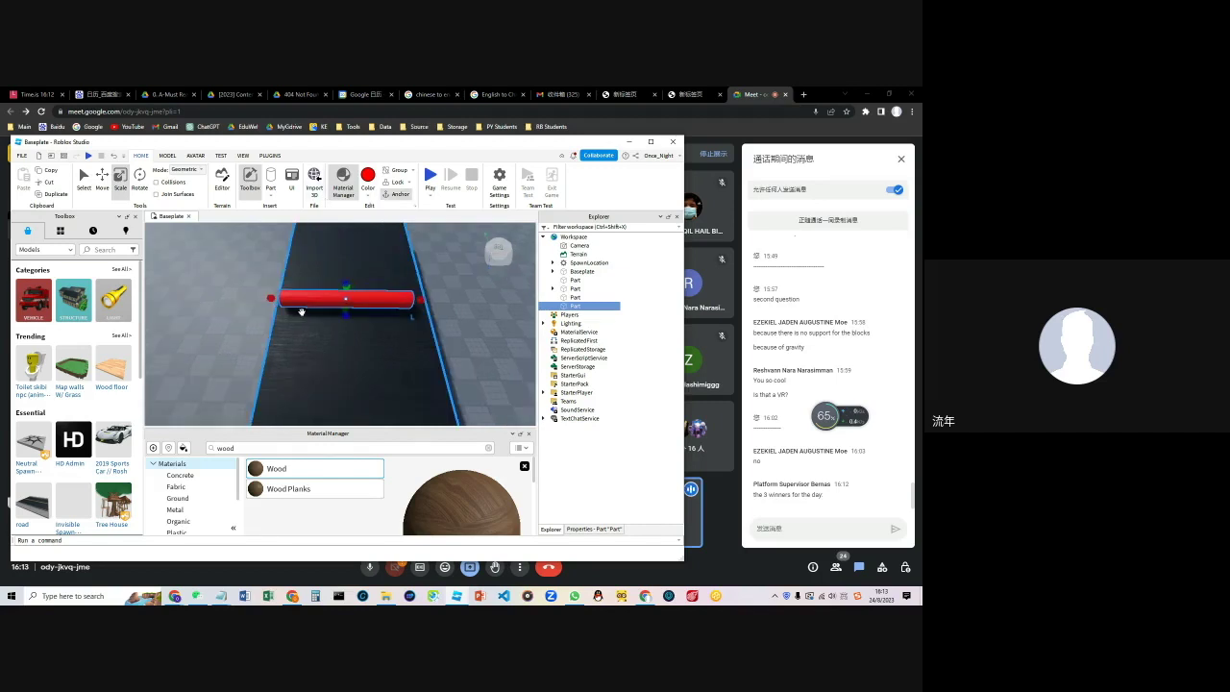
right_drag(301, 312, 304, 313)
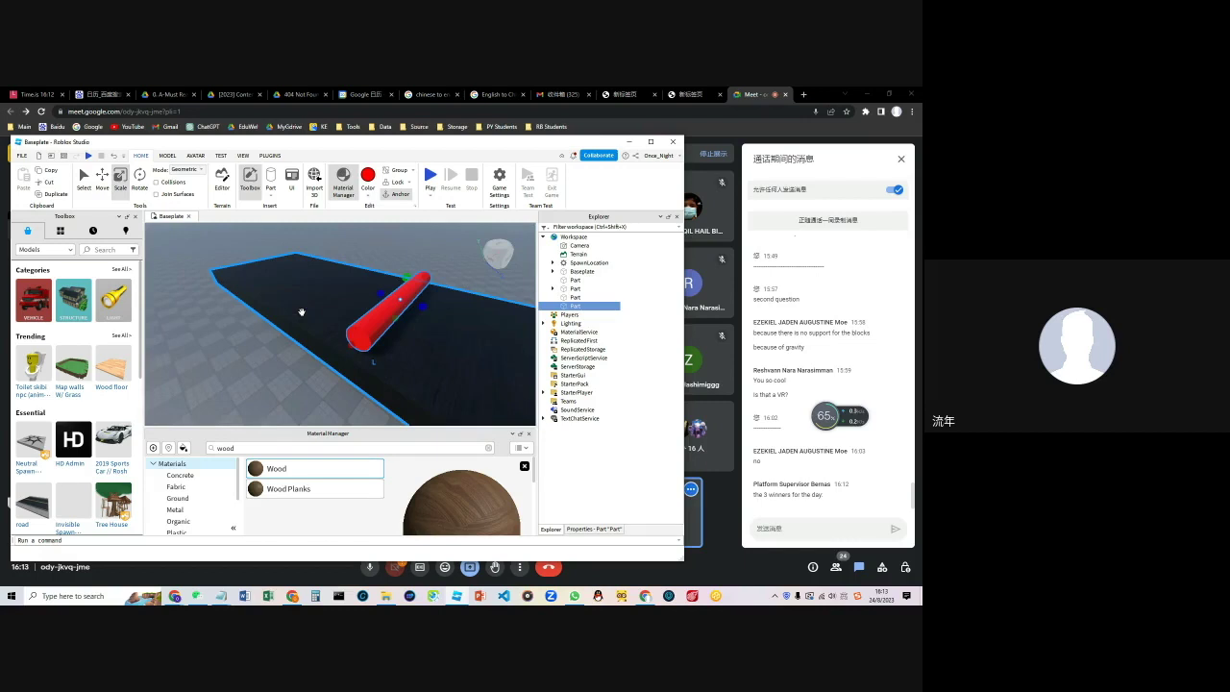
- Lengthen and thin the red cylinder into a bar, then lower it onto the dark track
drag(357, 348, 391, 329)
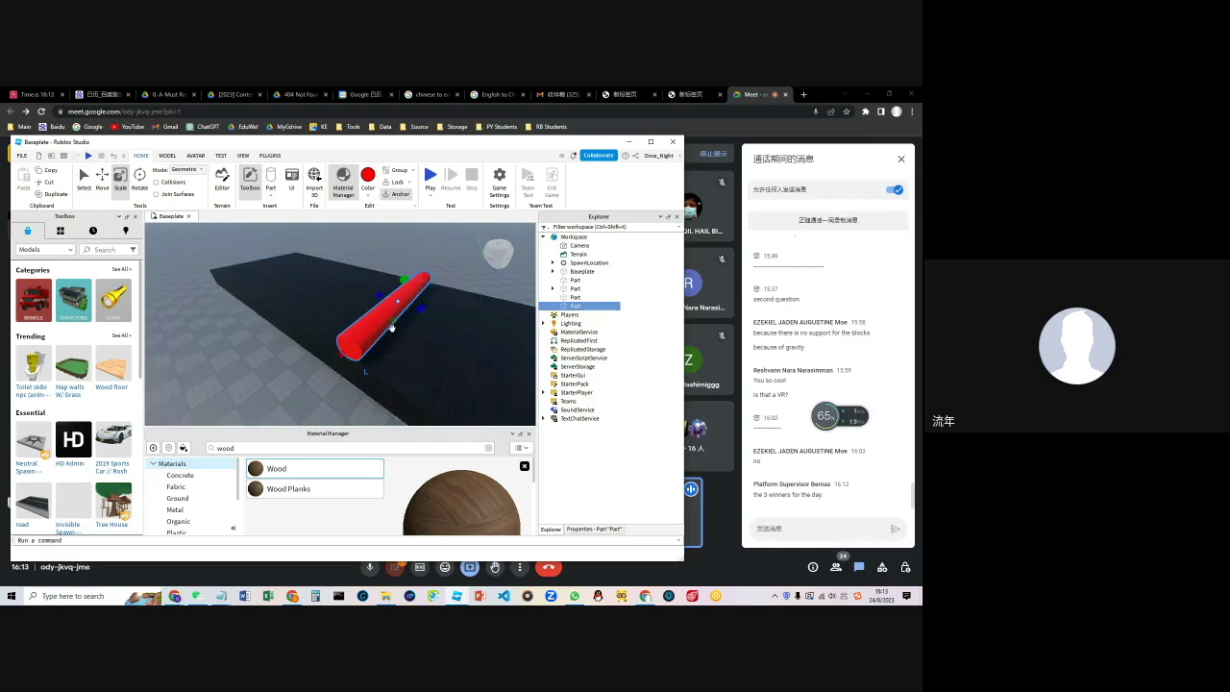
right_drag(391, 328, 385, 334)
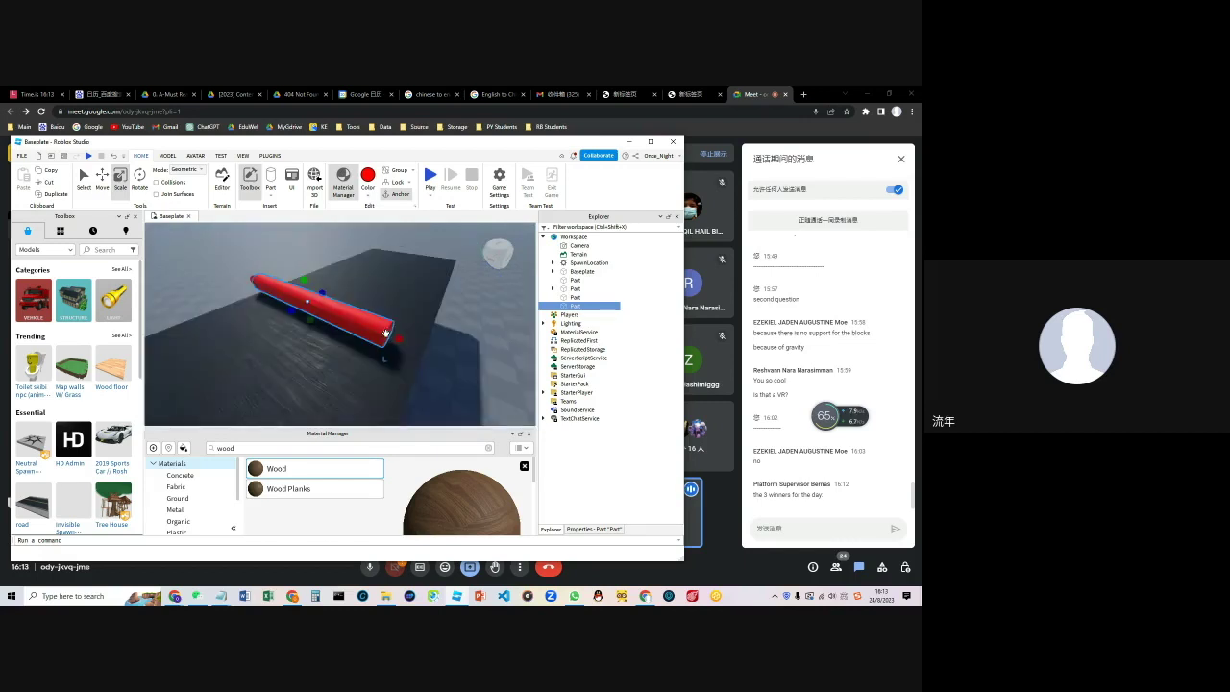
drag(386, 333, 439, 358)
drag(317, 305, 319, 315)
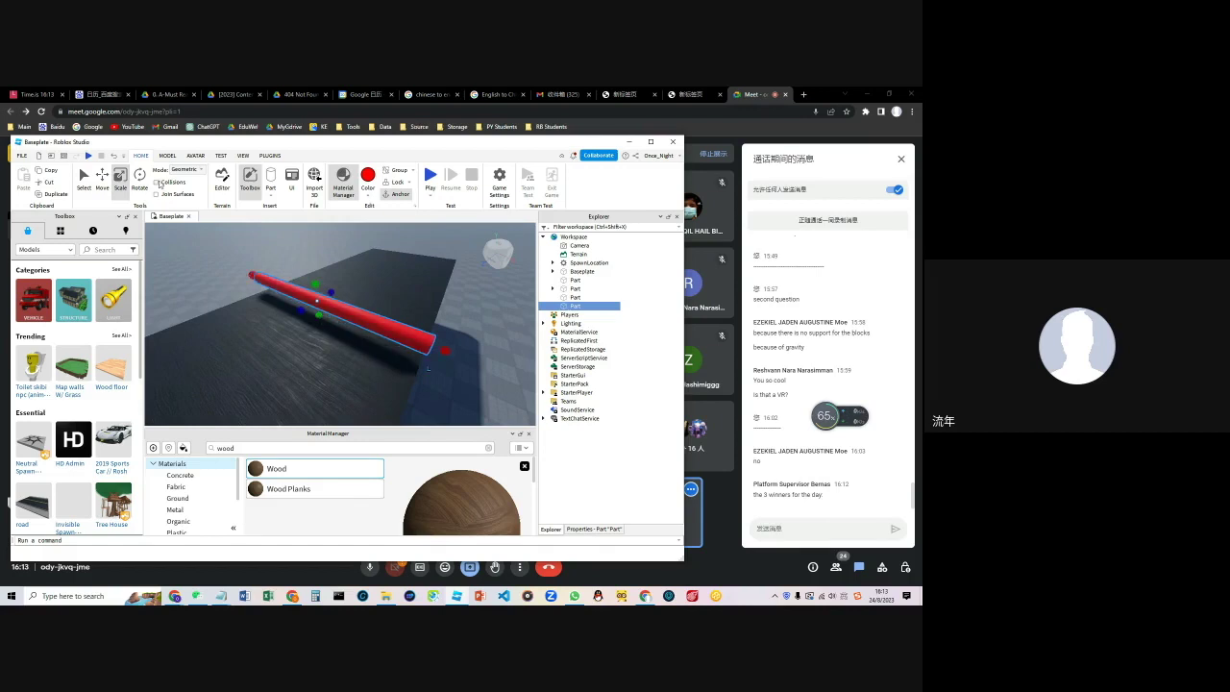
key(ctrl+2)
drag(311, 272, 311, 281)
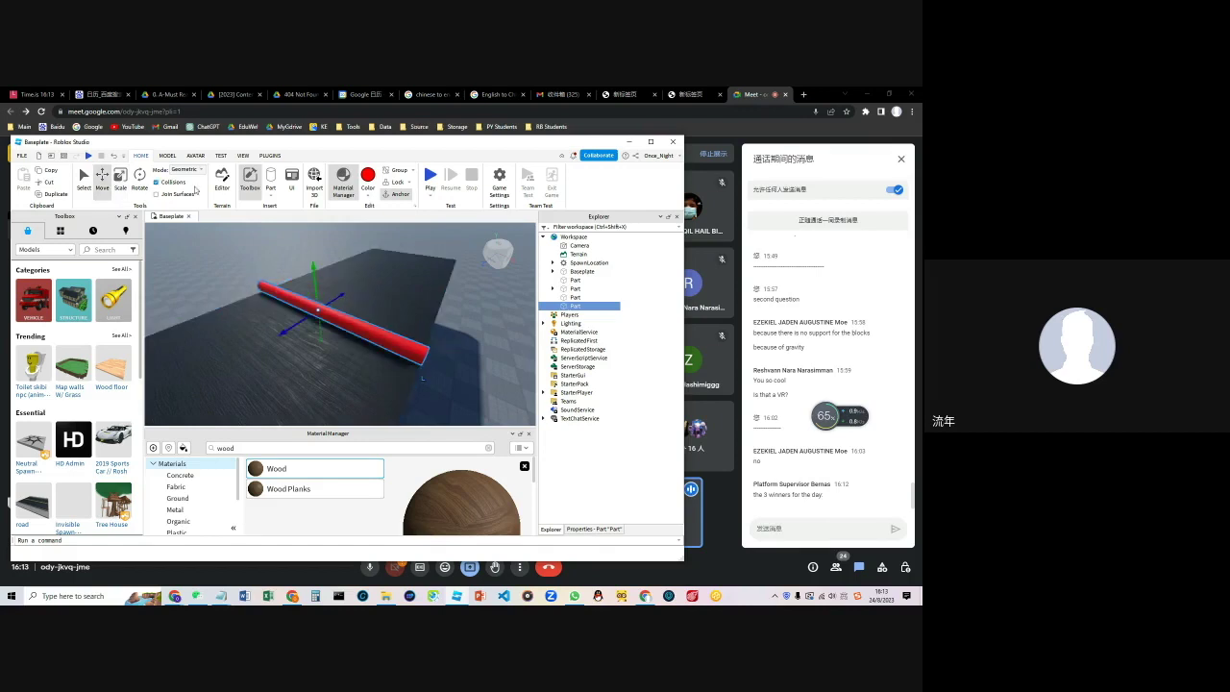
right_drag(216, 293, 395, 328)
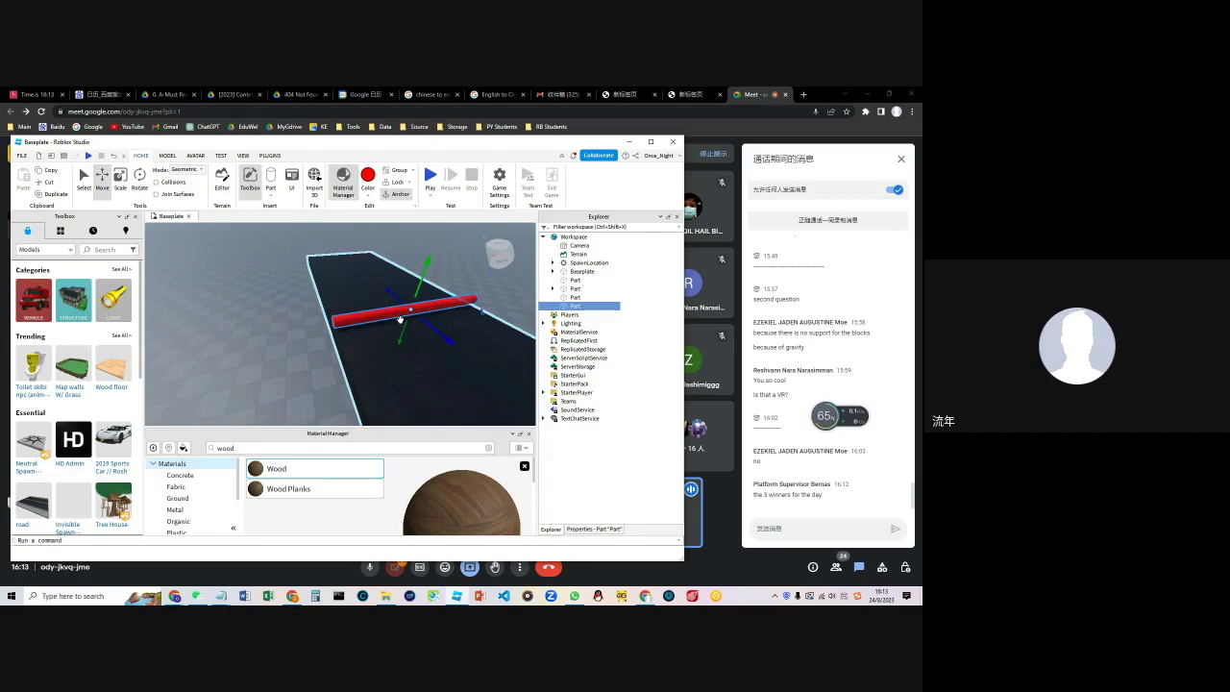
right_drag(403, 318, 359, 311)
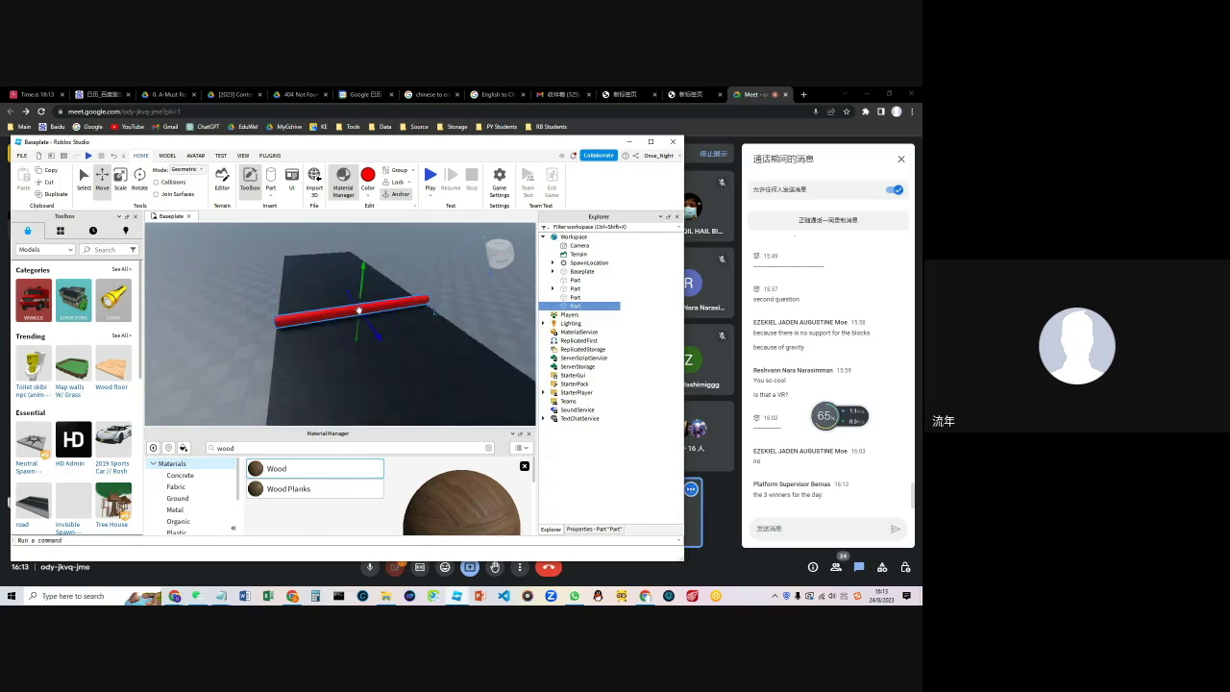
- Insert a Script into the red part and clear its default Hello world code
click(591, 306)
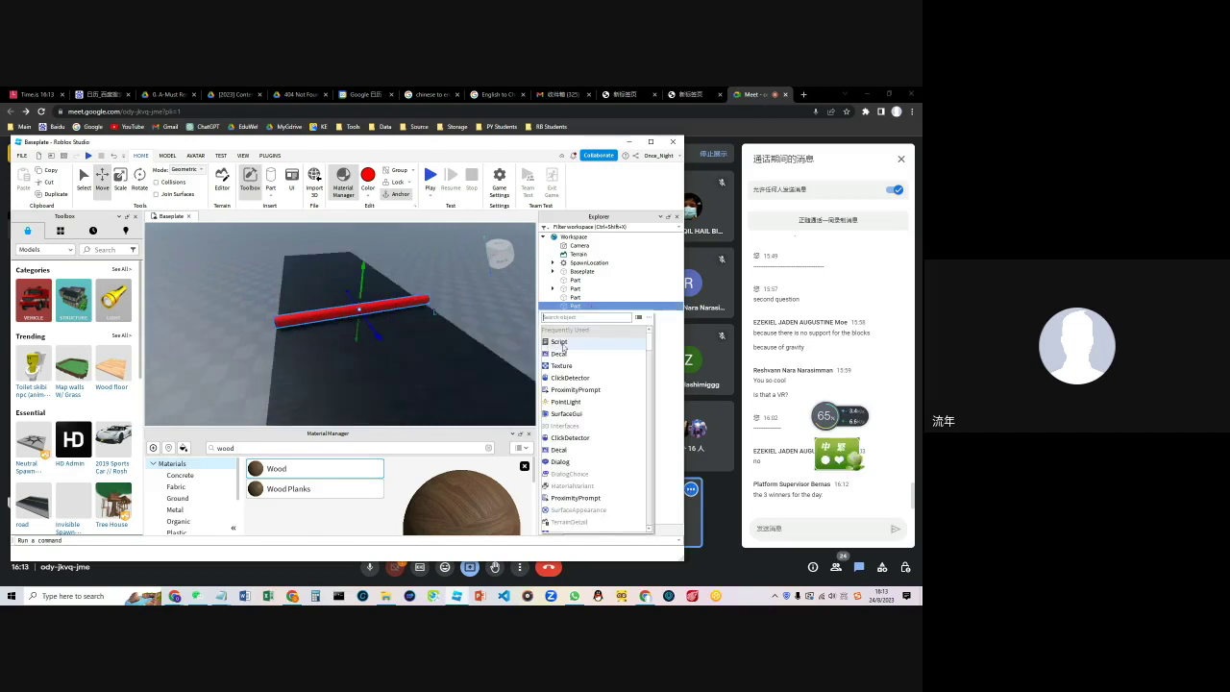
click(561, 342)
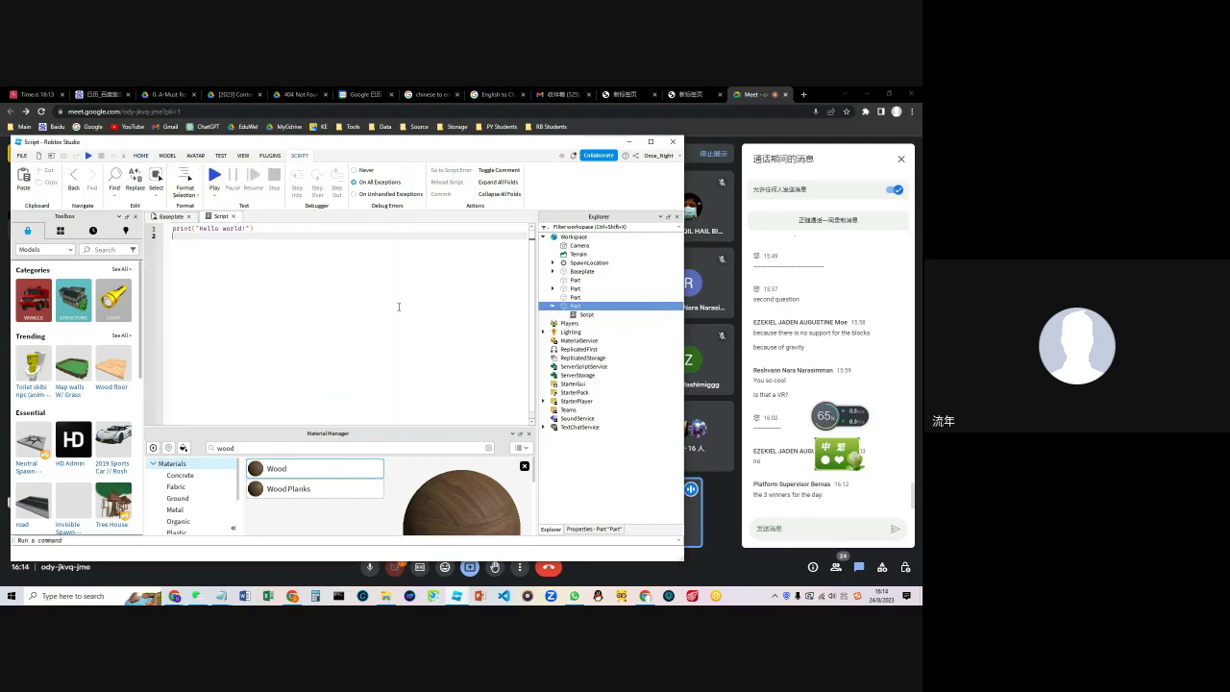
key(ctrl+a)
key(BackSpace)
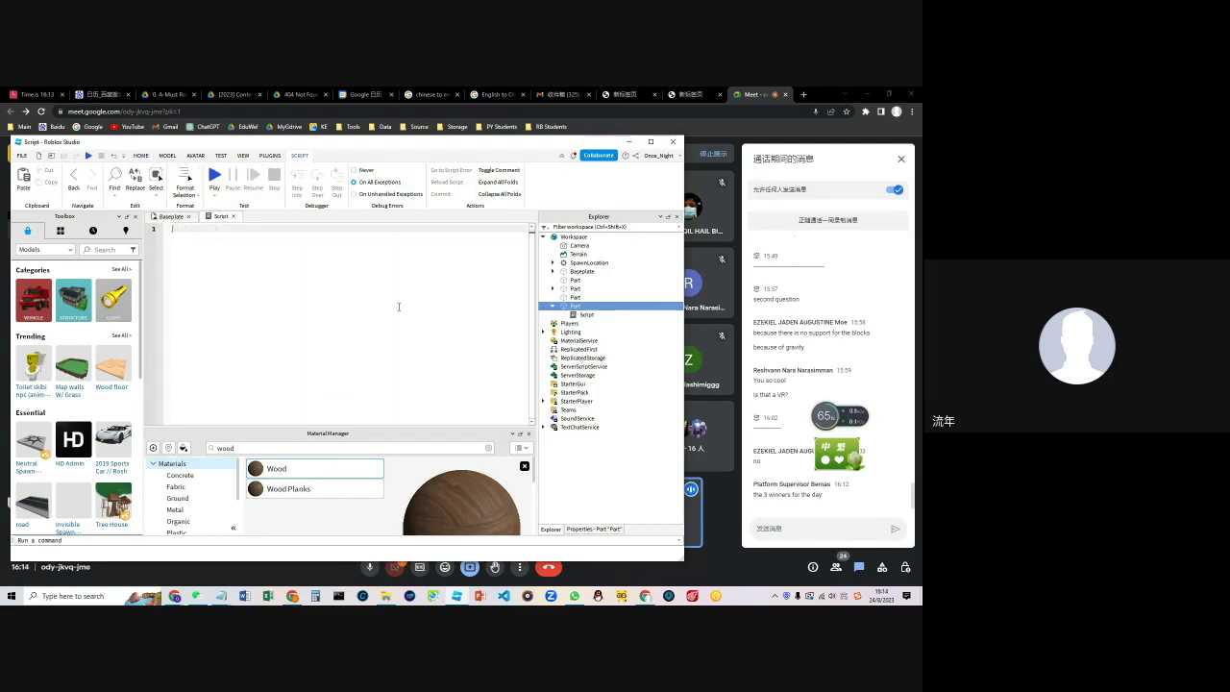
- Declare local kill_block = script.Parent on the script's first line
text(loc)
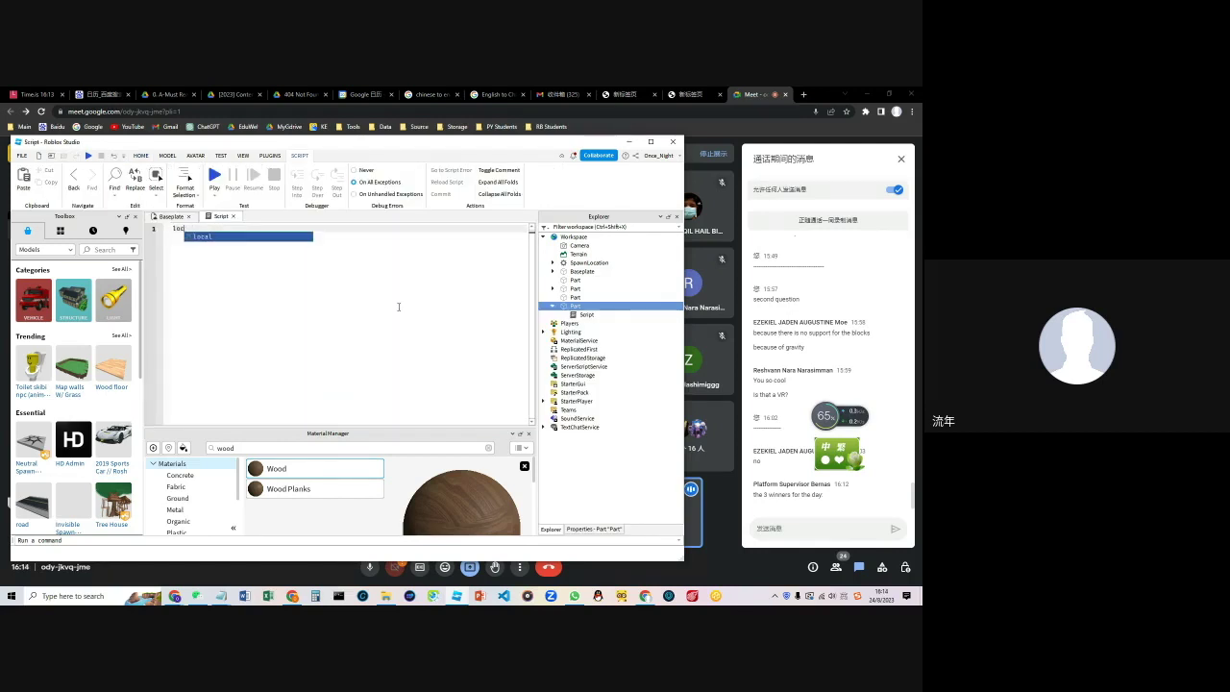
text(al part)
key(BackSpace)
key(BackSpace)
key(BackSpace)
key(BackSpace)
key(BackSpace)
key(BackSpace)
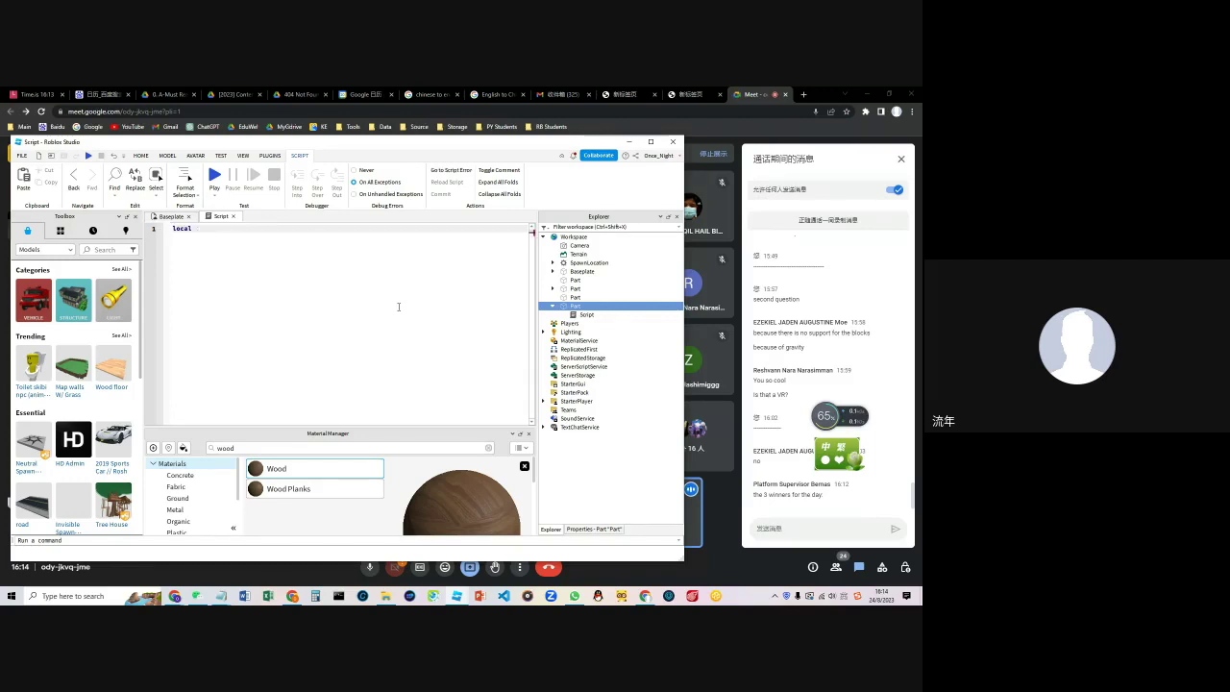
text(kill_block = scrip)
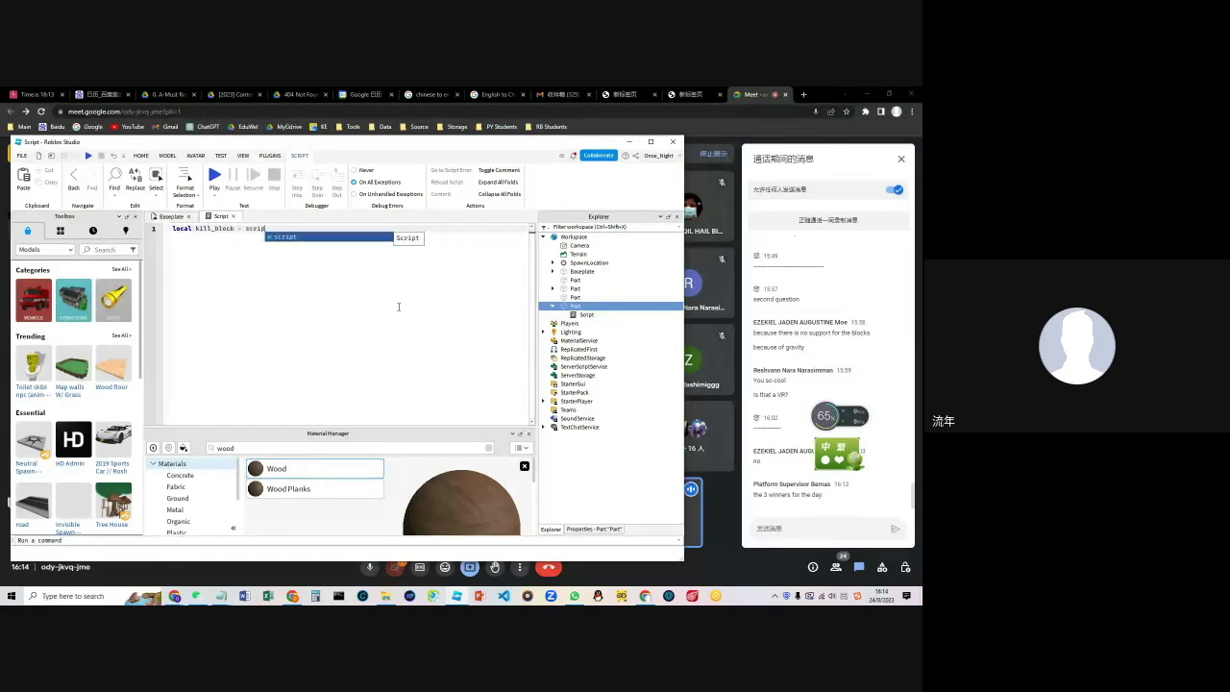
text(t.Parent)
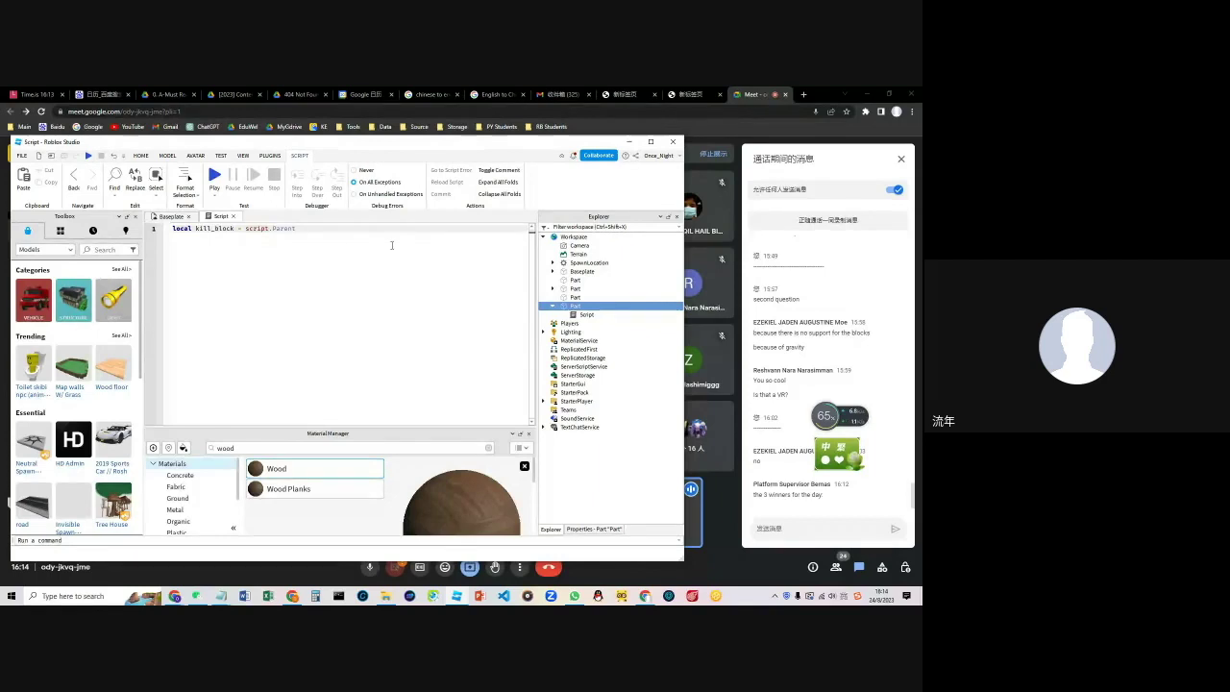
key(ctrl+Tab)
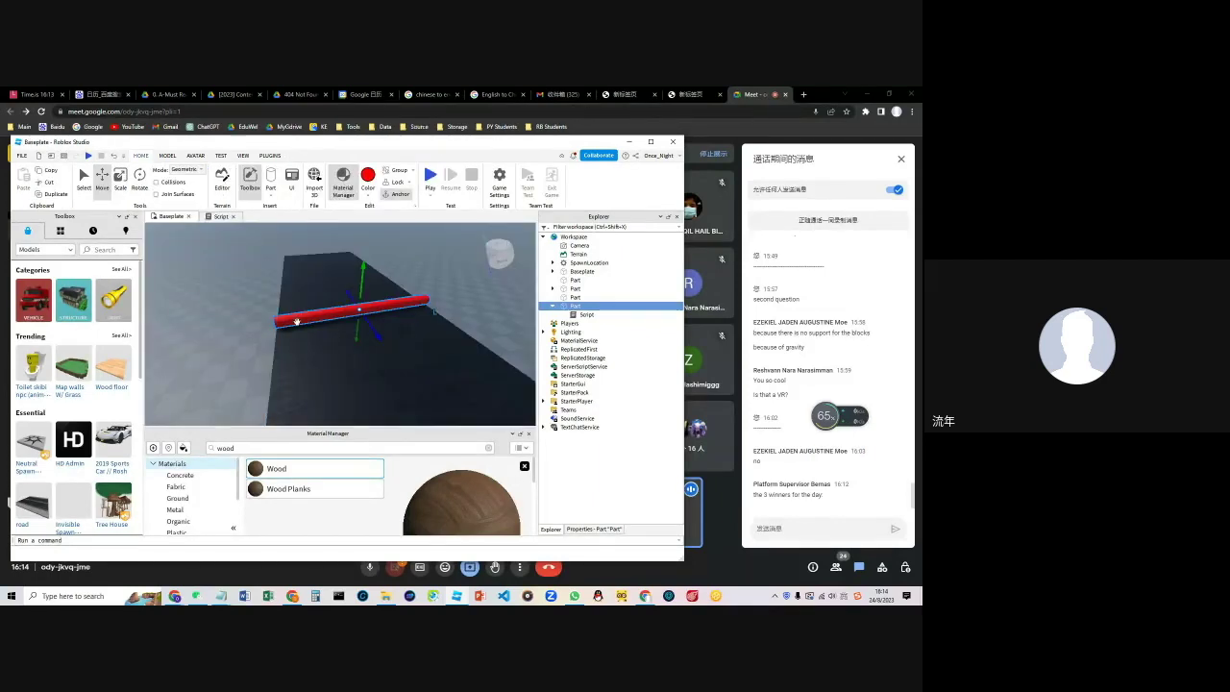
click(220, 216)
drag(196, 229, 231, 229)
key(Right)
click(299, 227)
- Add a local Kill_Player function and connect it with kill_block.Touched:Connect(Kill_Player)
key(Return)
key(Return)
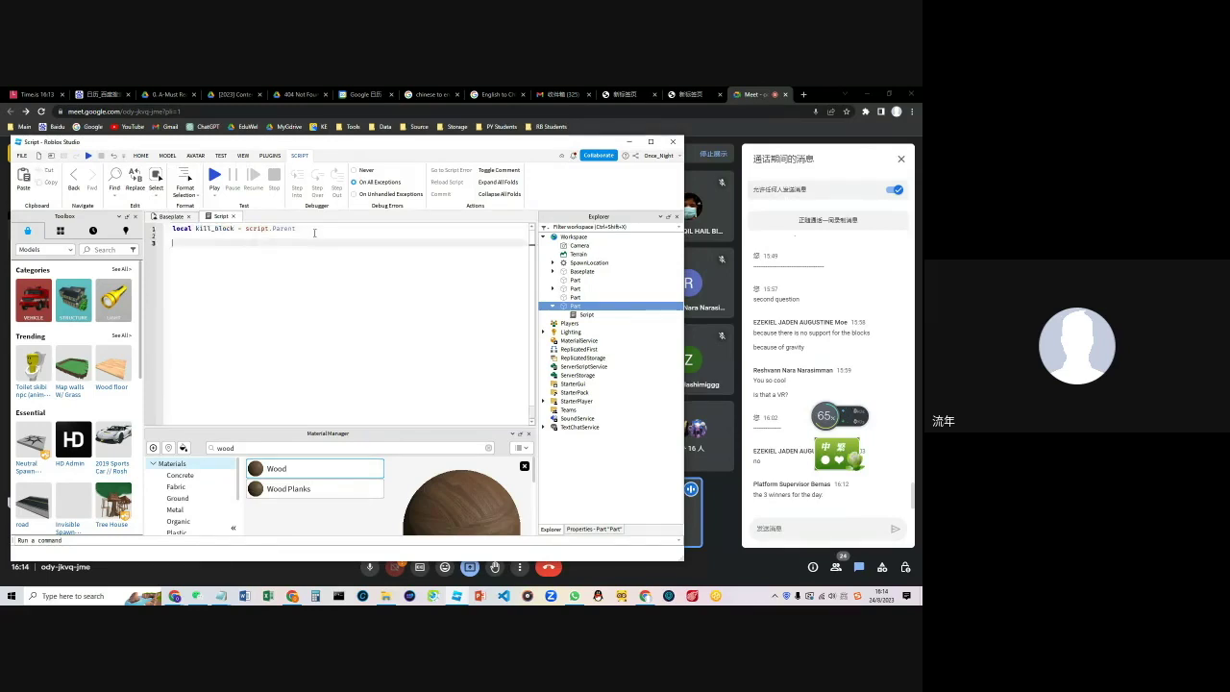
text(local function Kill_Player())
key(Return)
key(Return)
key(Return)
key(Return)
key(Return)
key(Return)
click(234, 311)
key(Return)
key(Return)
key(Return)
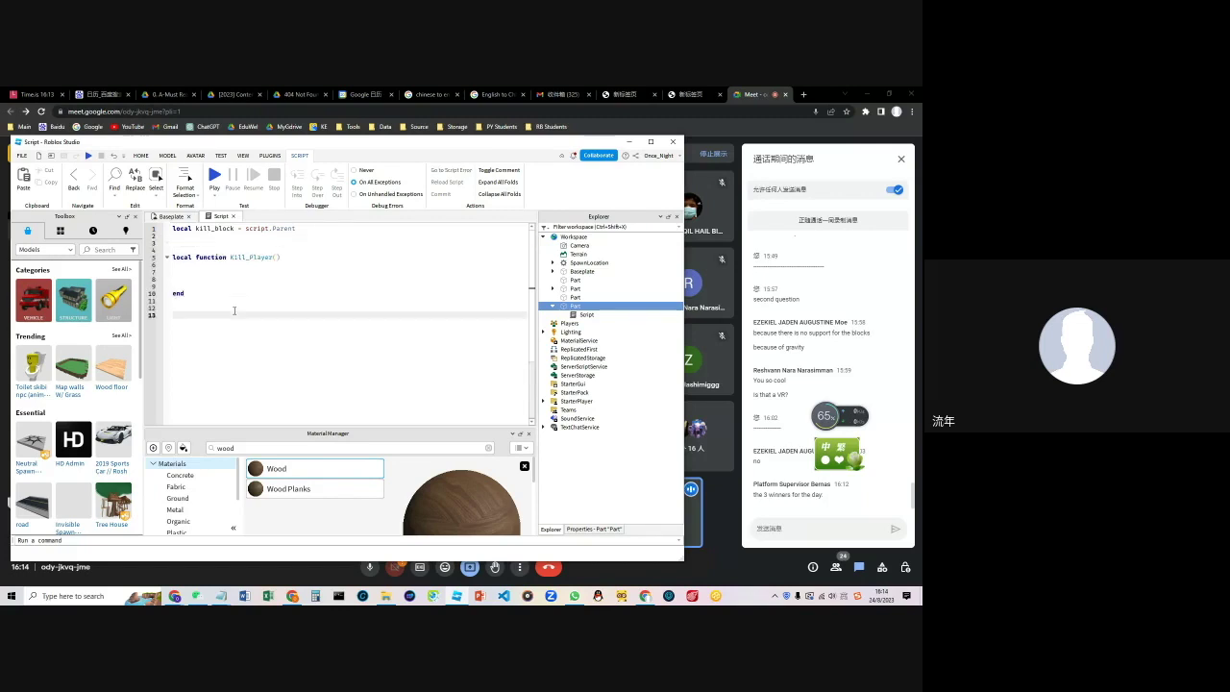
text(kill_block.Touched:Connect(Kill_Player)
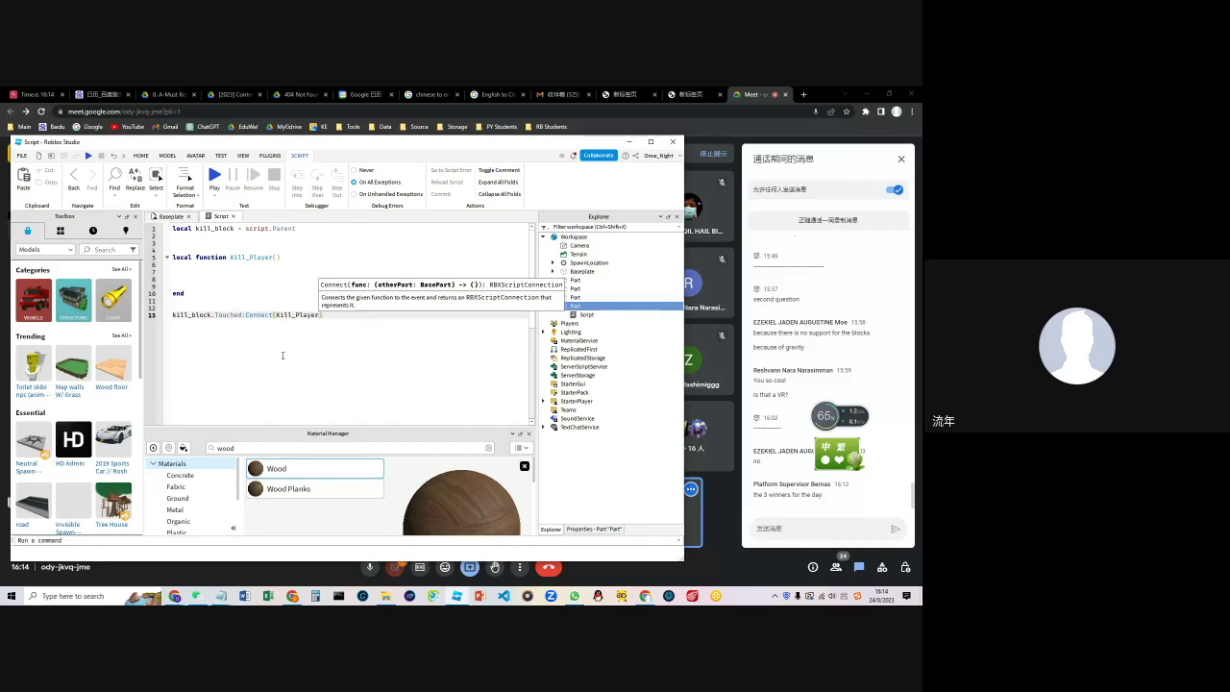
- Give Kill_Player an object parameter and the body object.Parent.Humanoid.Health = 0
key(Up)
key(Up)
key(Up)
key(Up)
key(Up)
key(Up)
key(Up)
key(Up)
key(Left)
text(d)
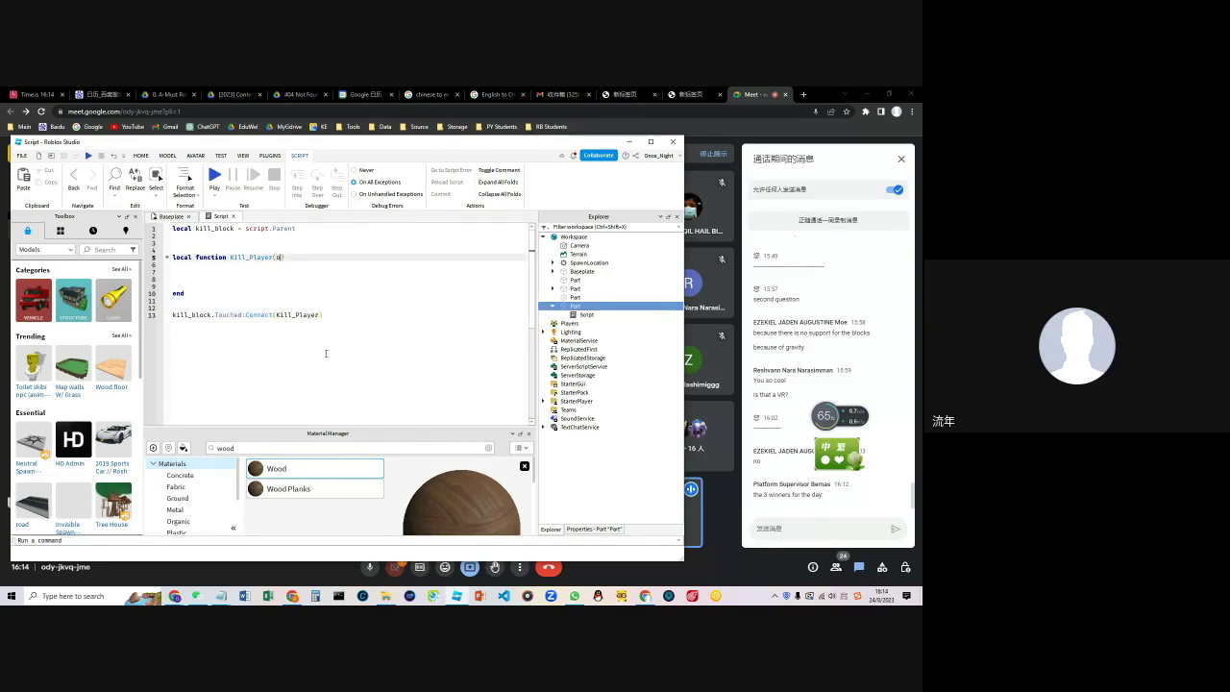
text(bject)
click(211, 270)
text(object.Parent)
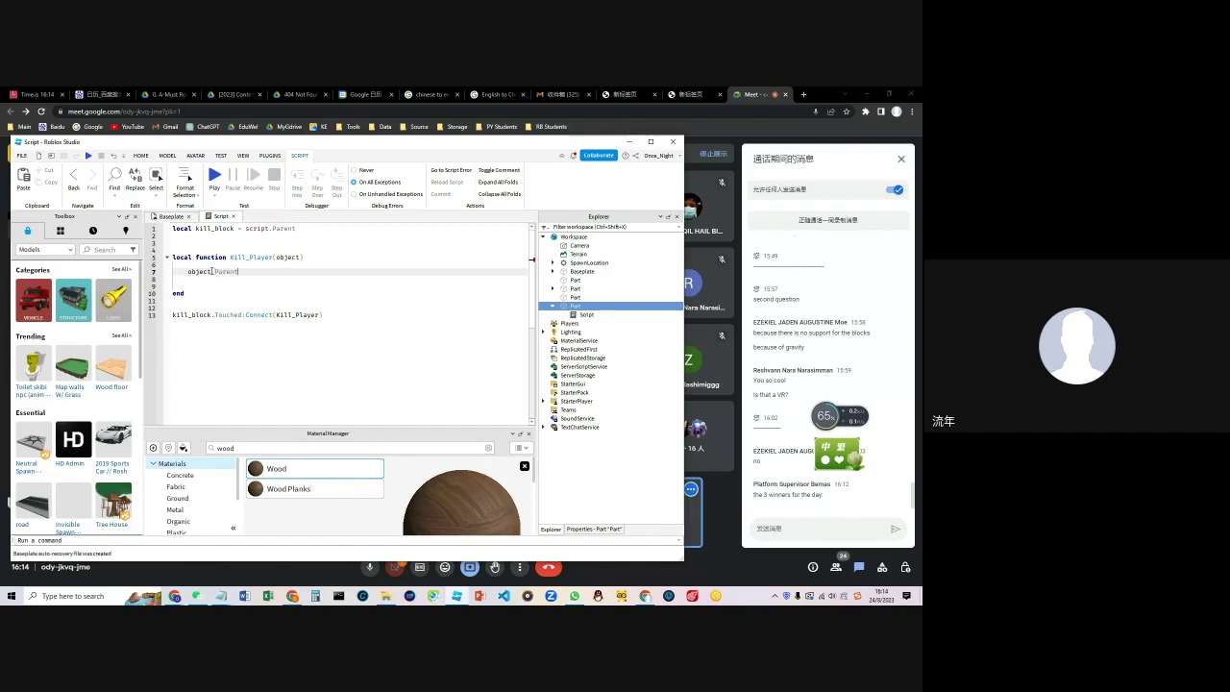
key(Tab)
text(.Humanoid.Health = 0)
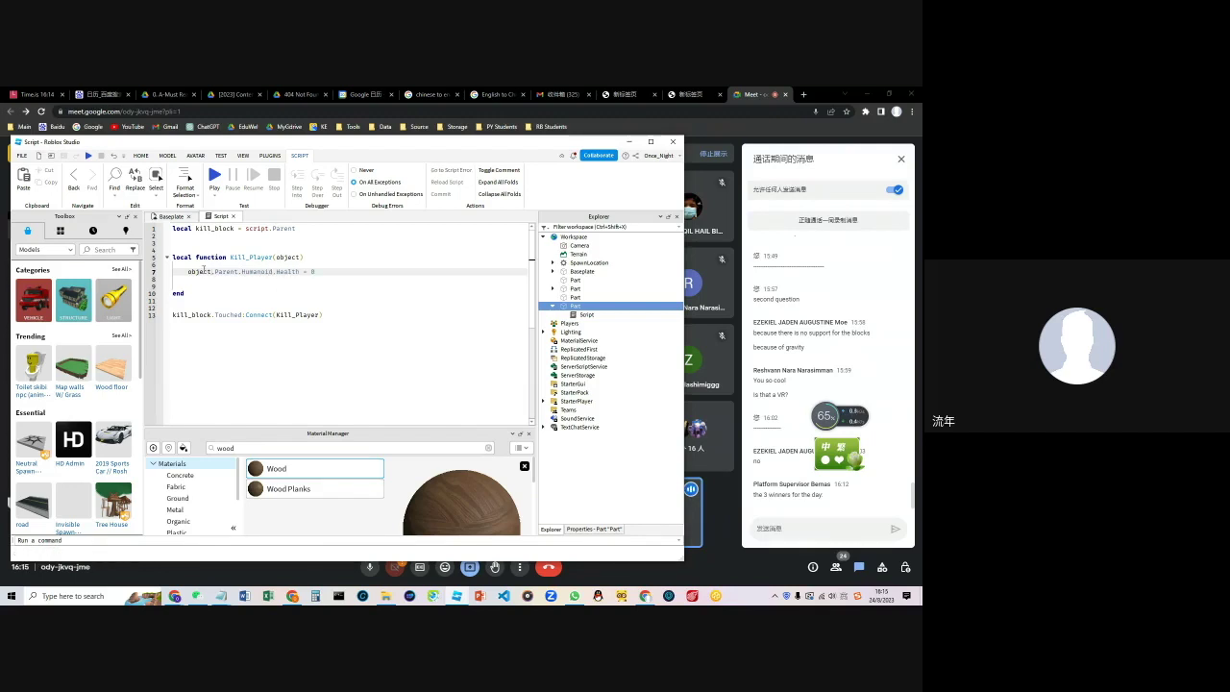
key(Delete)
click(253, 333)
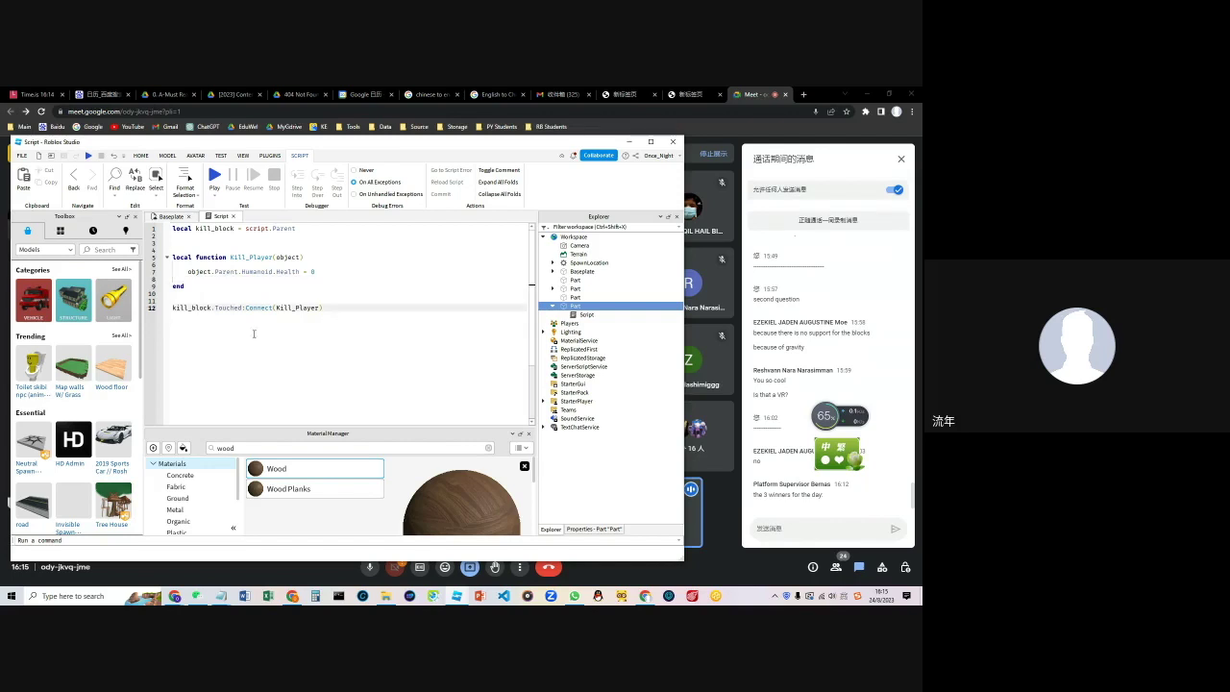
key(Return)
key(Return)
key(Return)
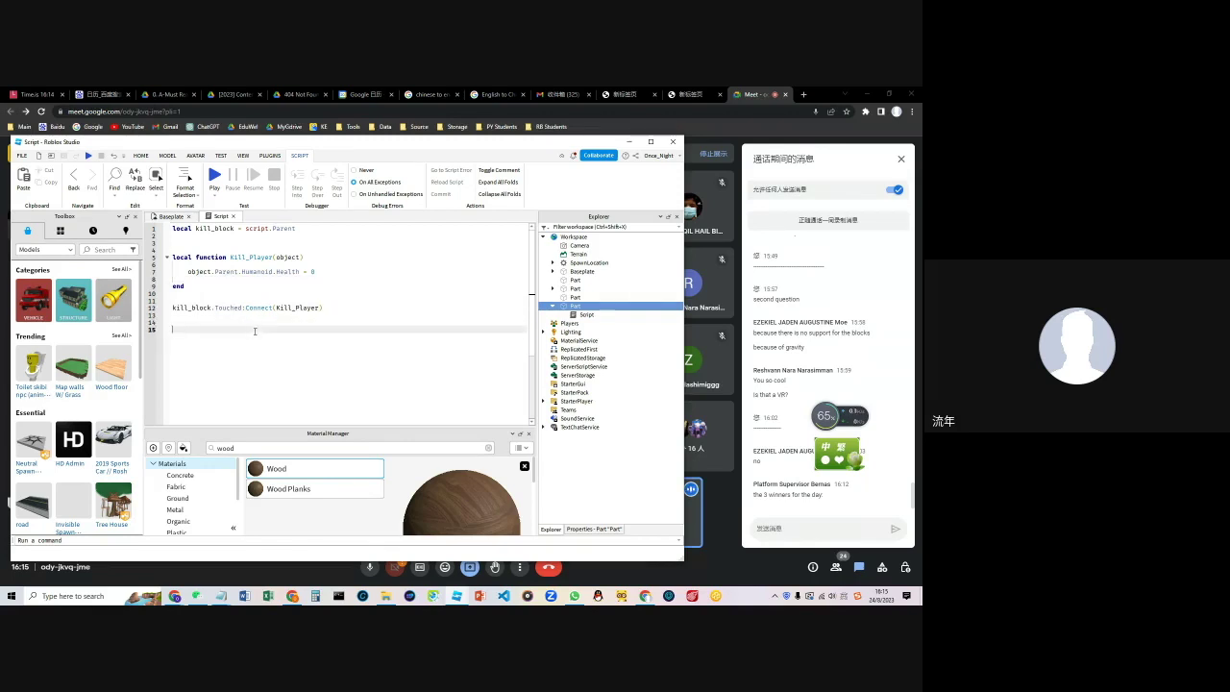
click(171, 215)
- Play-test with F5, running the avatar along the brick path and jumping onto the black platform
key(F5)
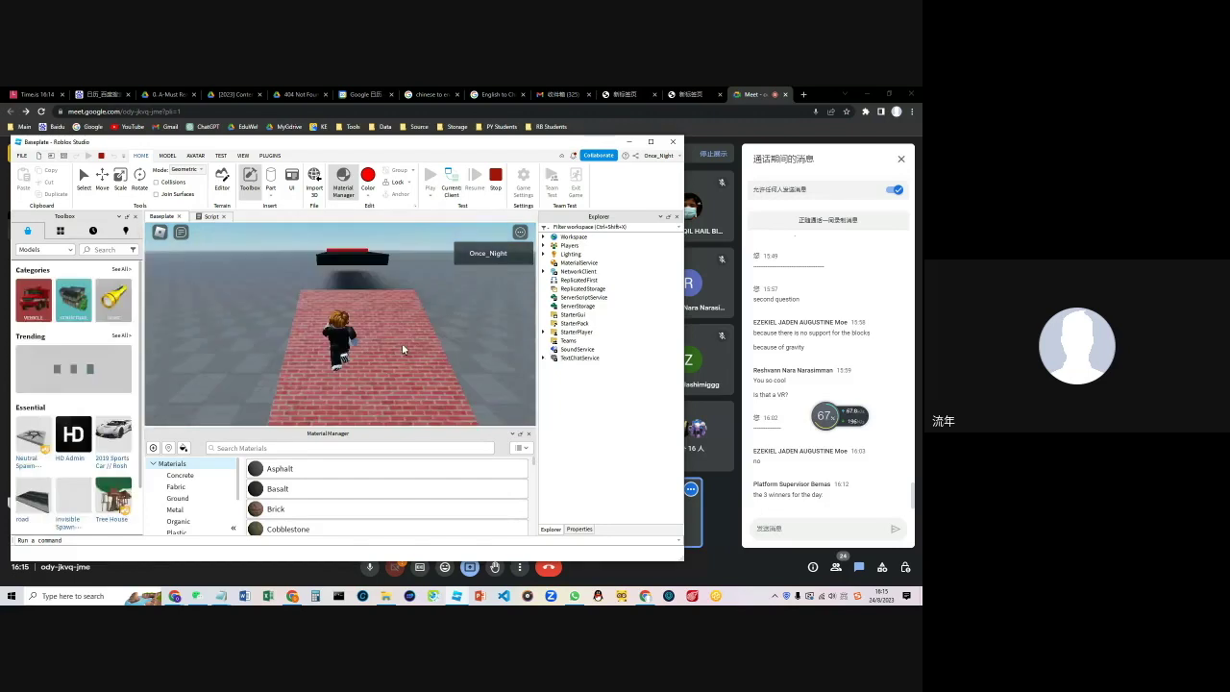
key(w)
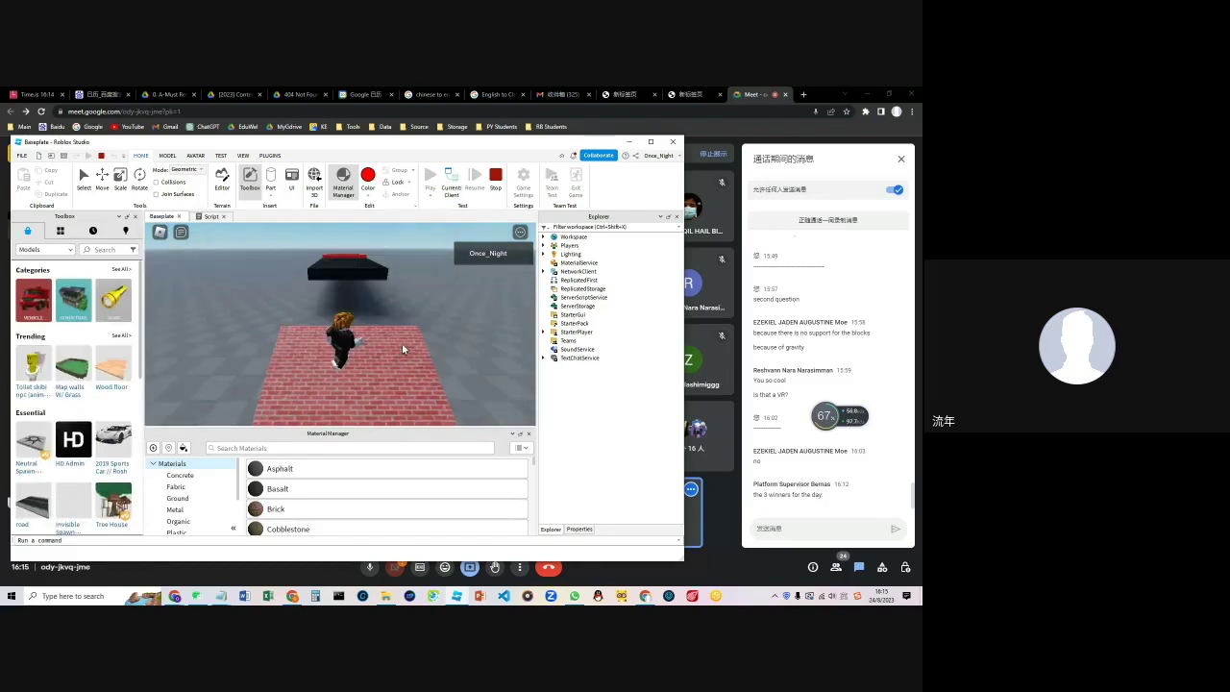
key(w)
key(w)
key(space)
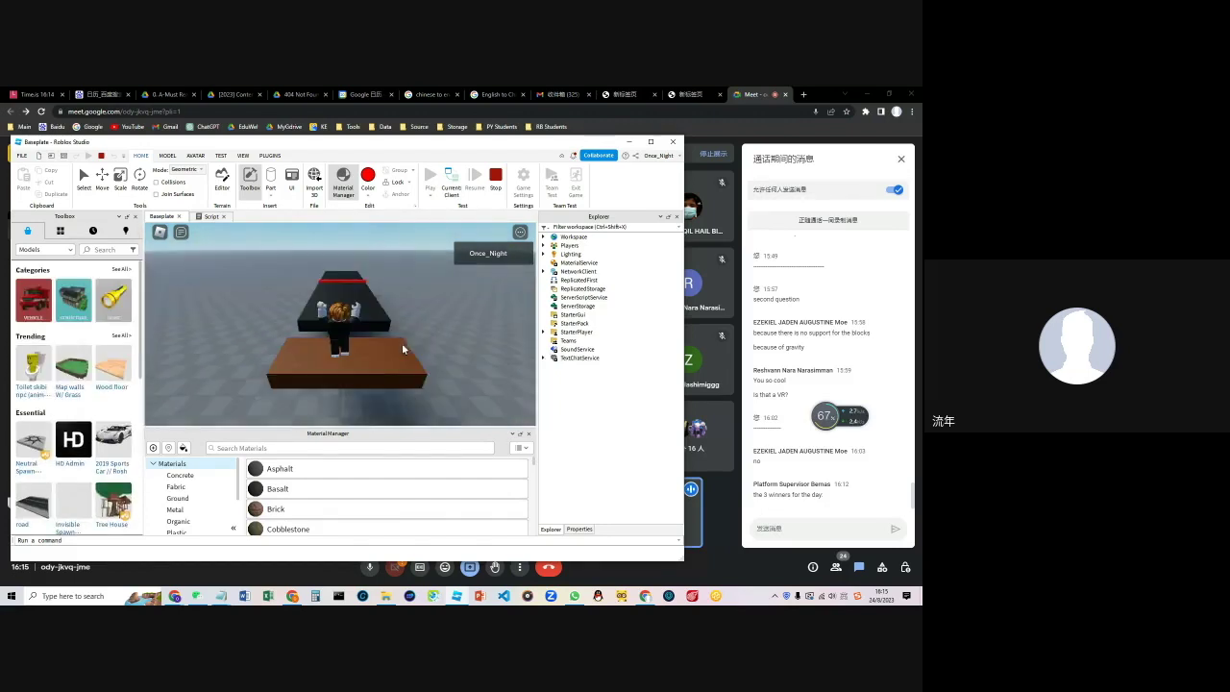